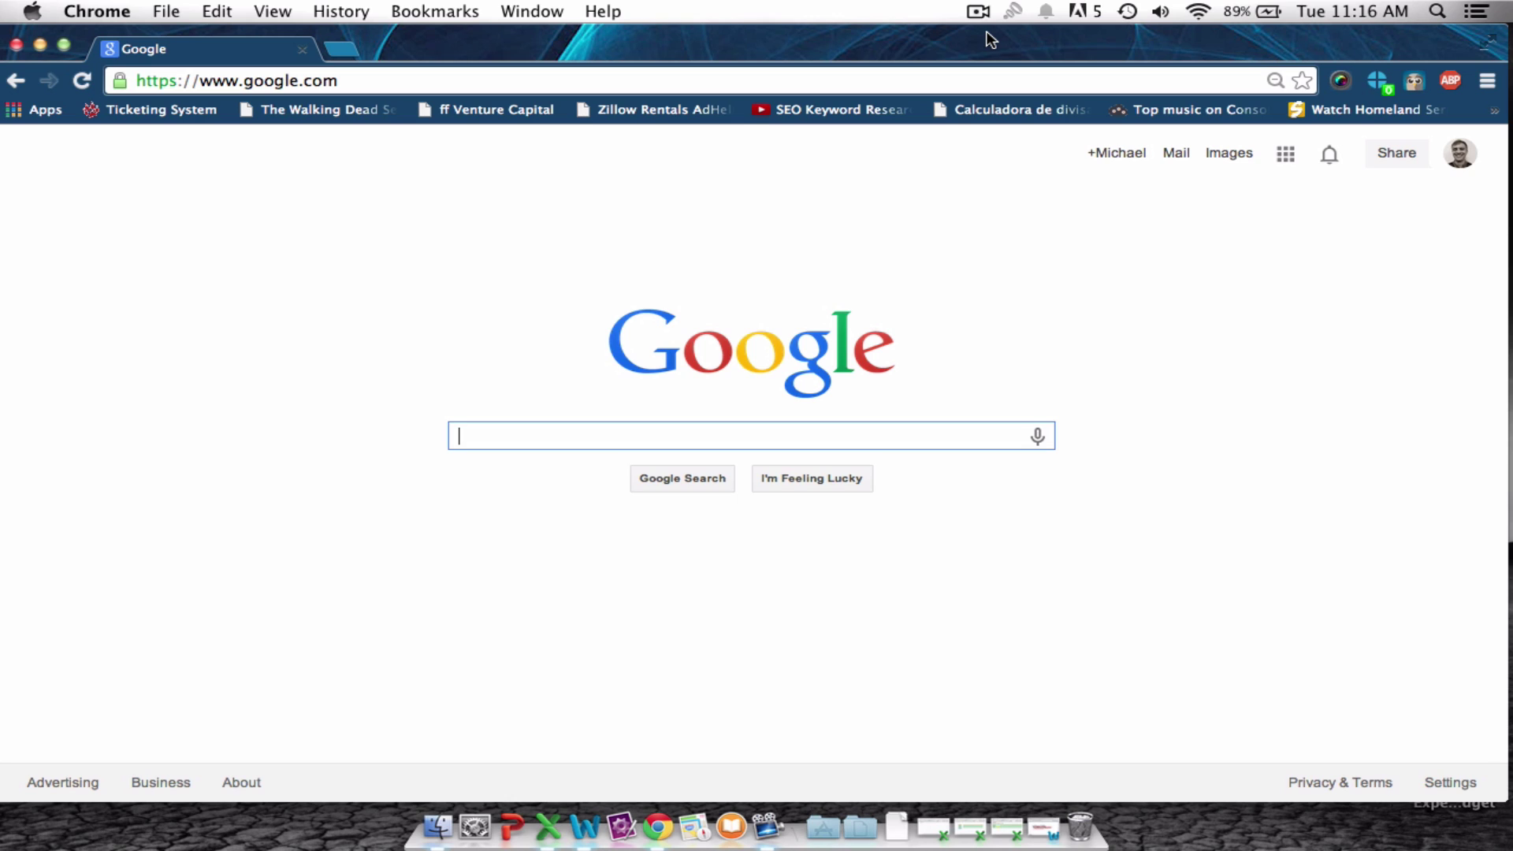
# Load mdhpainting.com in Chrome and scroll through its home page.
pyautogui.click(929, 76)
pyautogui.write('mdhpainting')
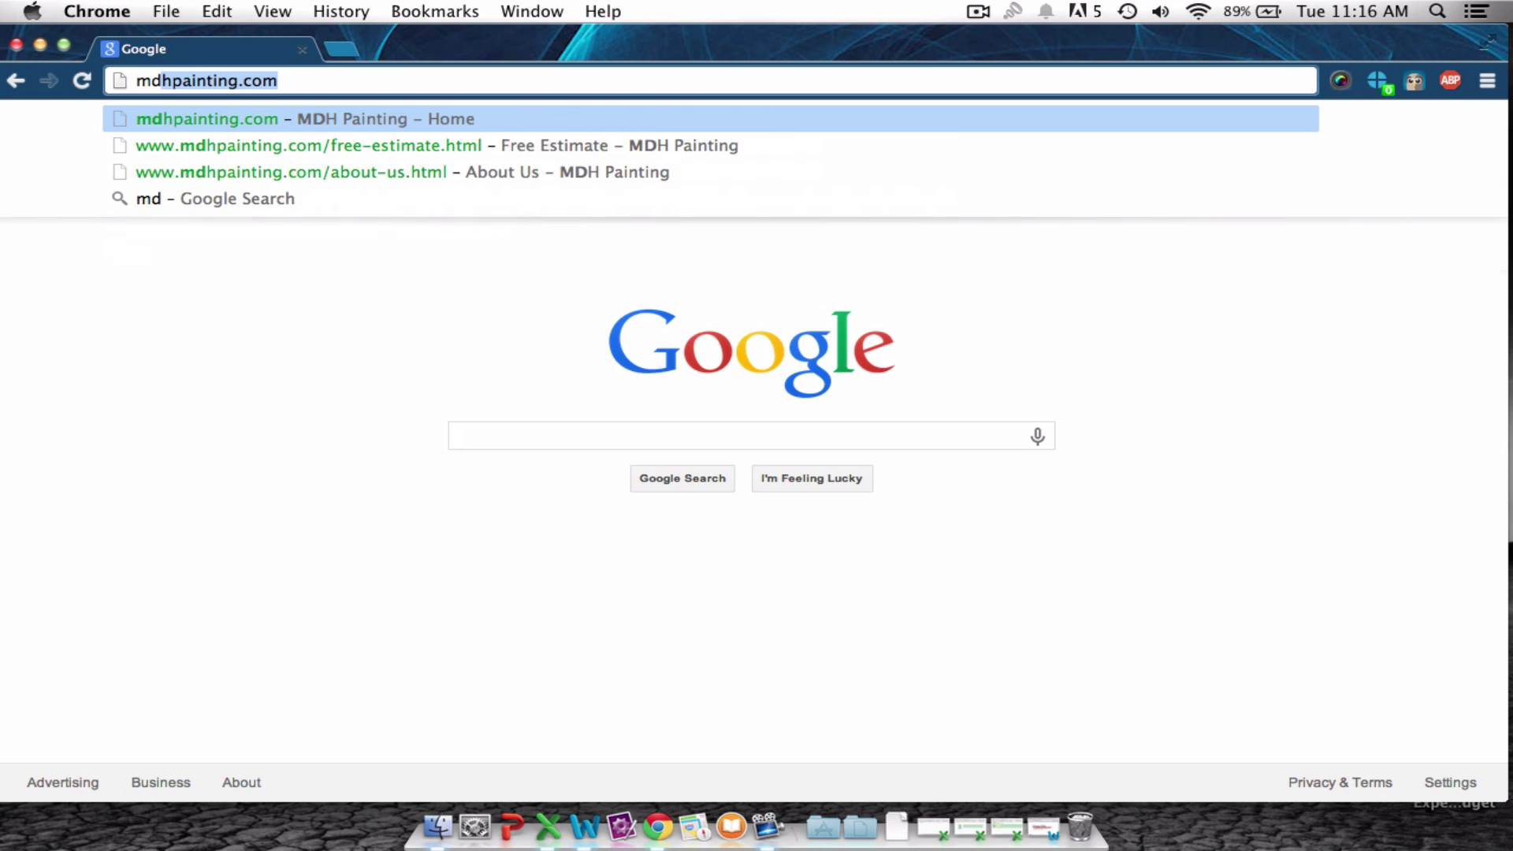
pyautogui.press('Return')
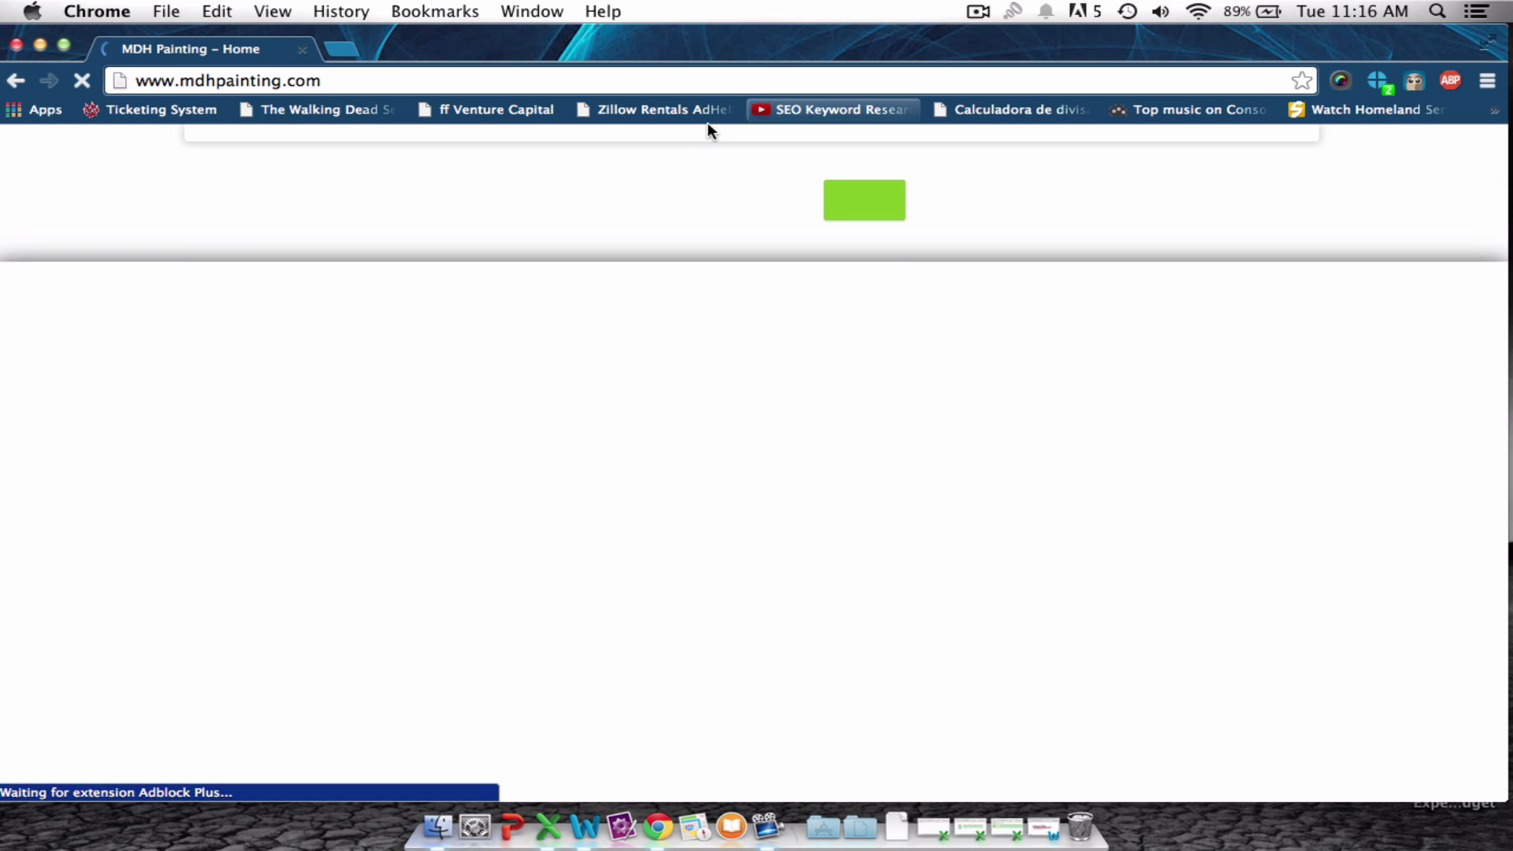
pyautogui.scroll(-5, 872, 250)
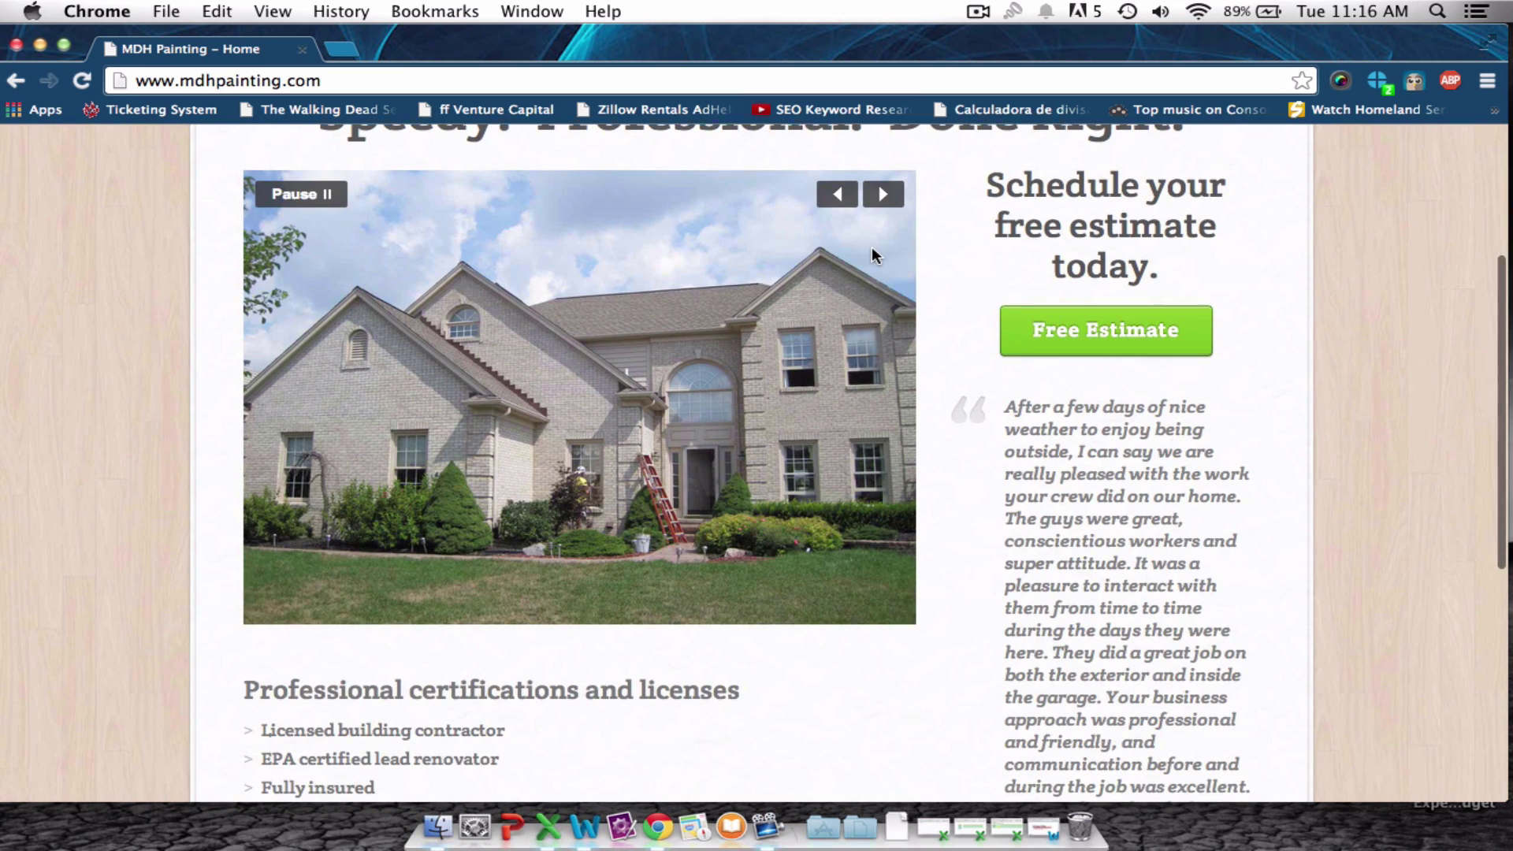
pyautogui.scroll(-5, 872, 247)
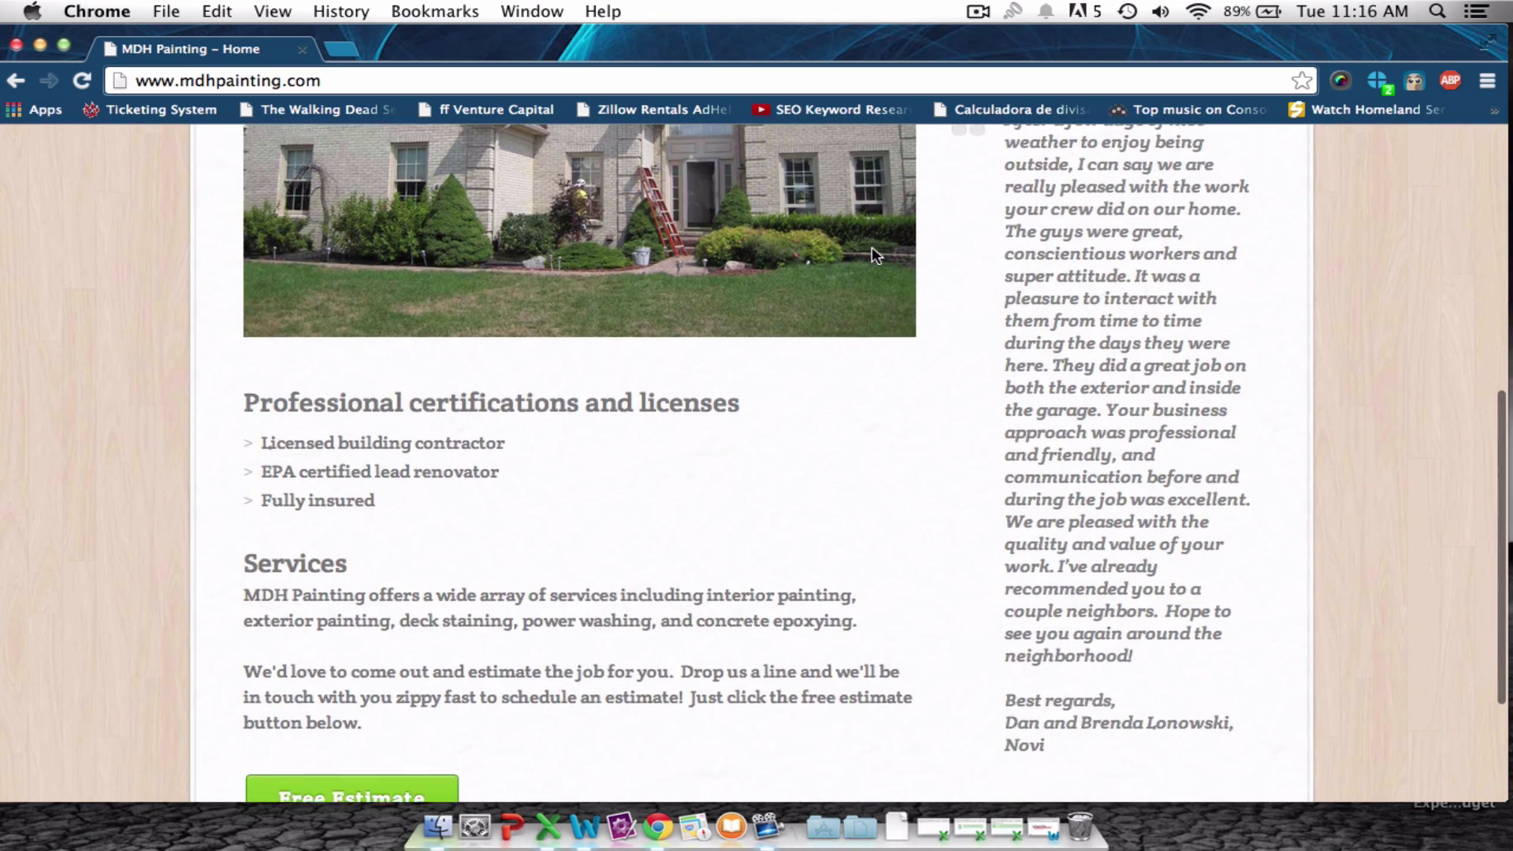
pyautogui.scroll(4, 872, 248)
pyautogui.scroll(5, 871, 247)
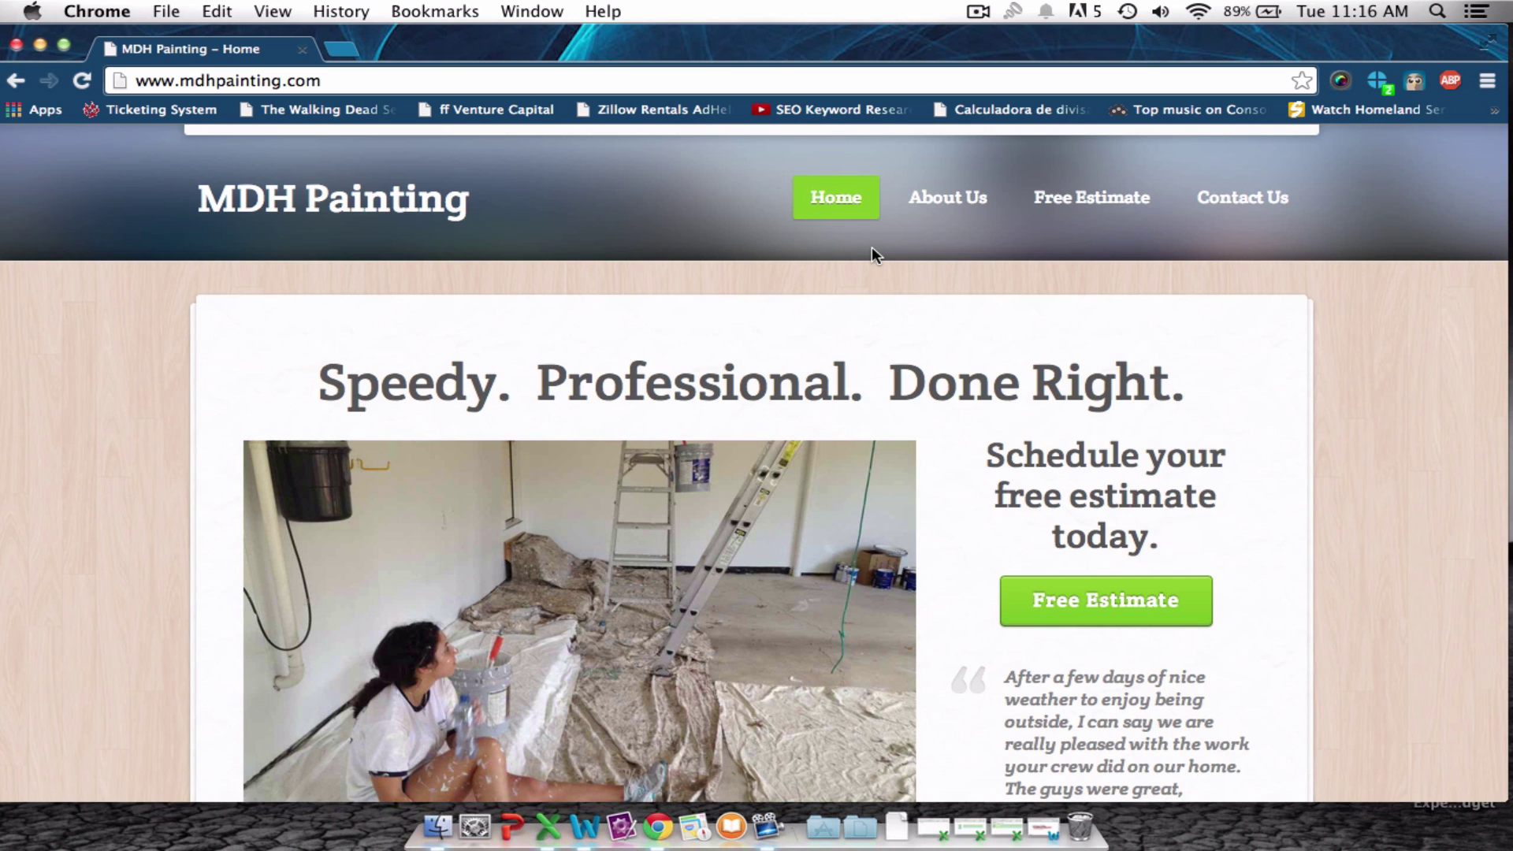
pyautogui.scroll(-2, 871, 247)
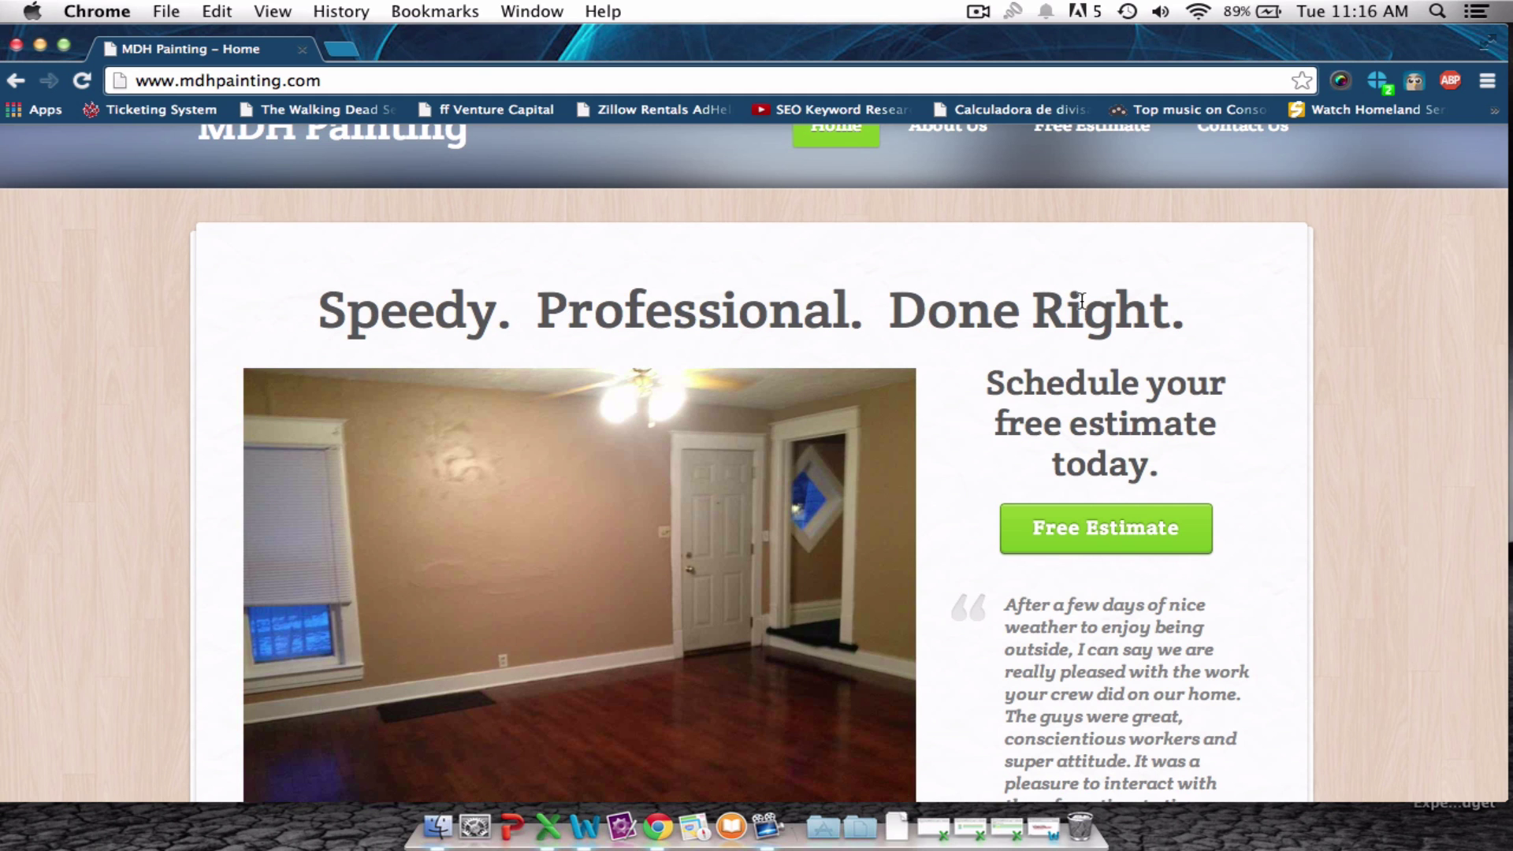
pyautogui.scroll(-5, 1081, 304)
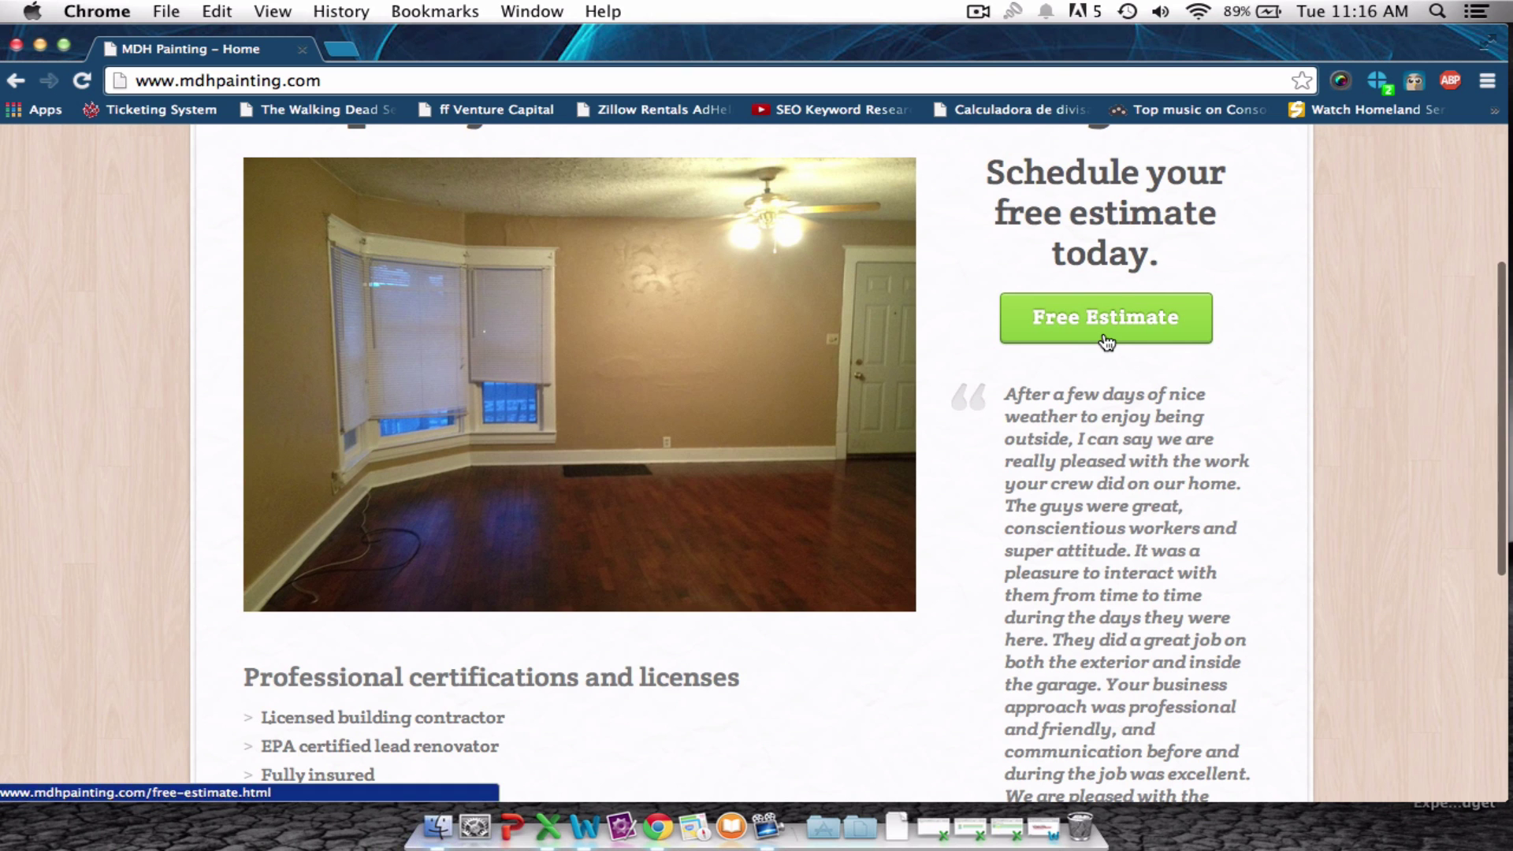
pyautogui.scroll(1, 1119, 331)
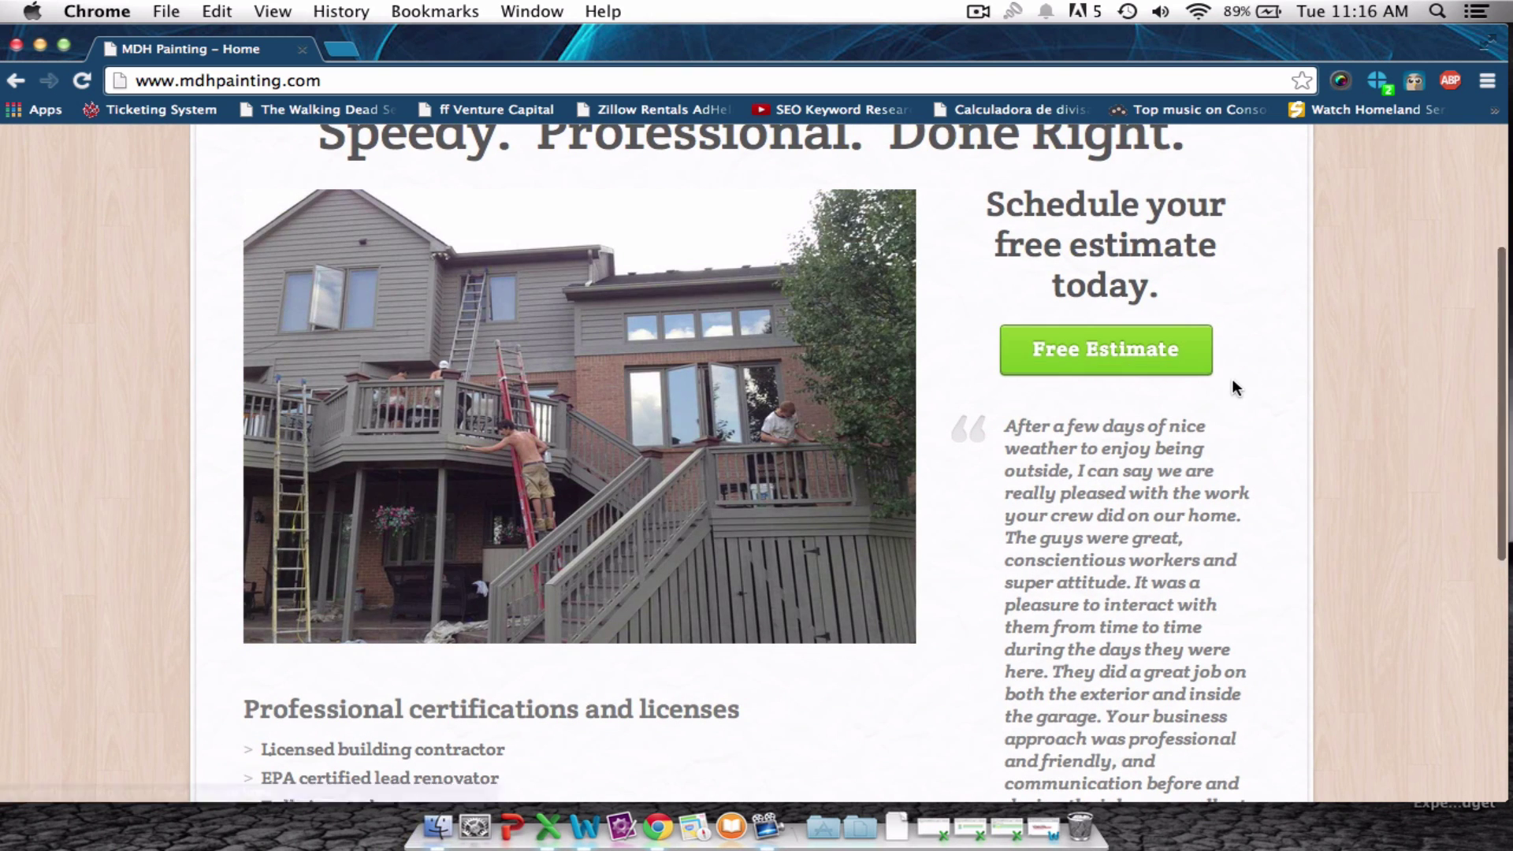
pyautogui.scroll(-4, 1232, 385)
pyautogui.scroll(-7, 1169, 522)
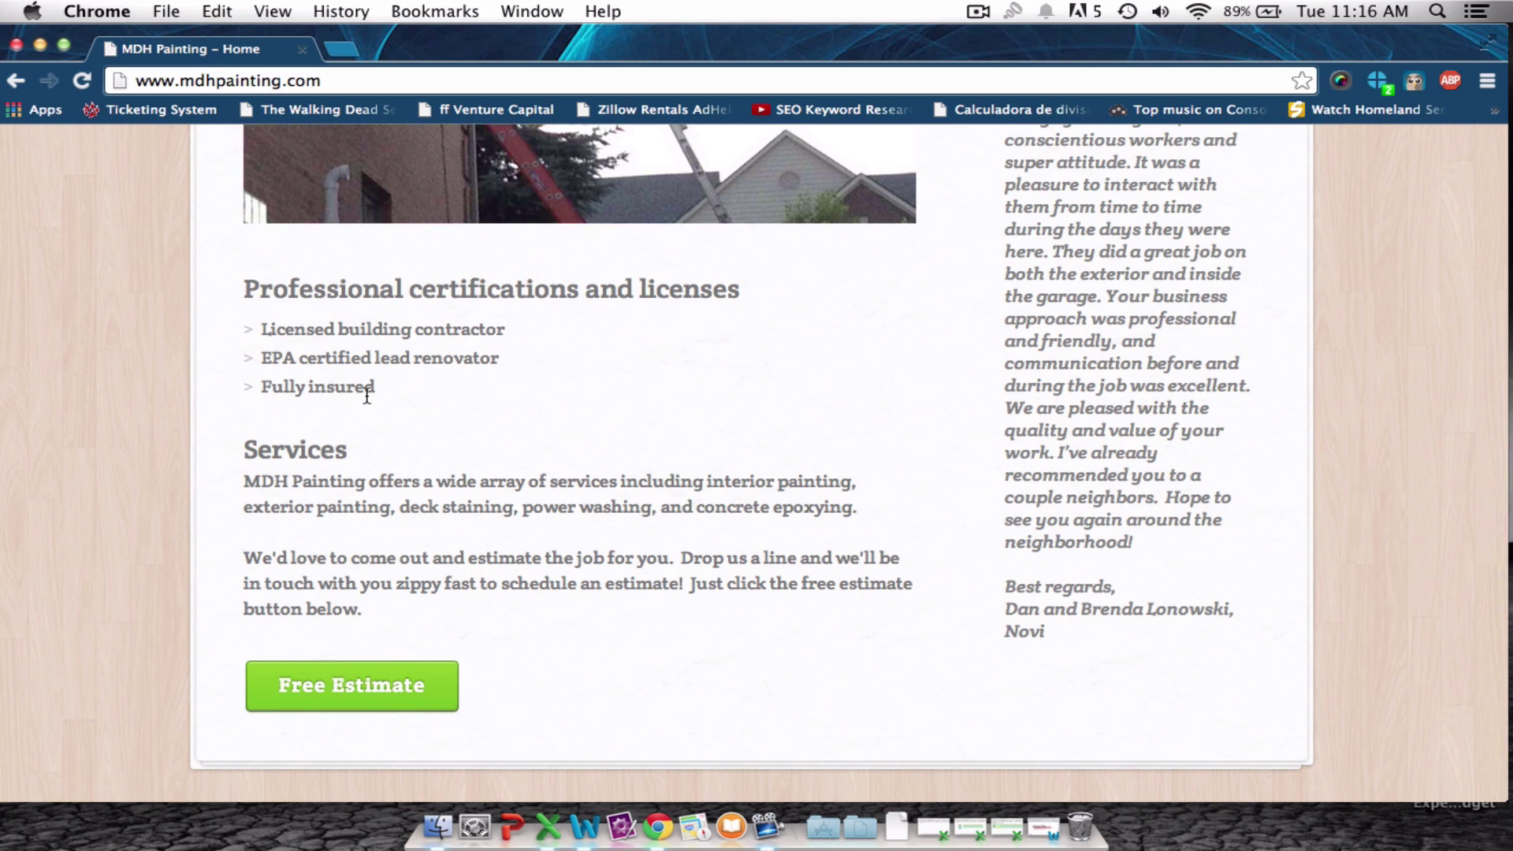
pyautogui.scroll(9, 366, 394)
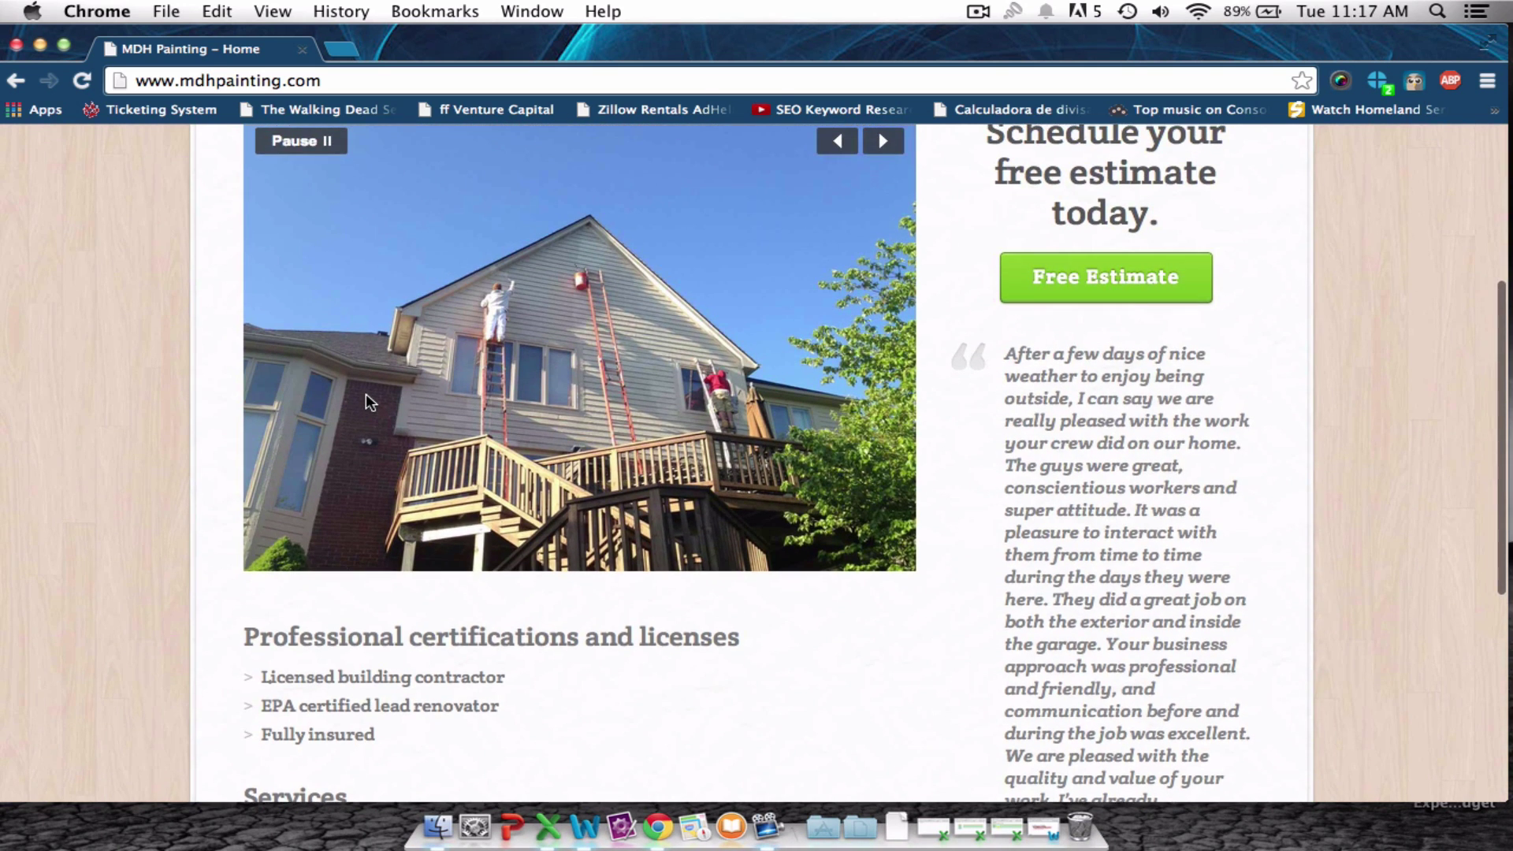
pyautogui.scroll(7, 366, 398)
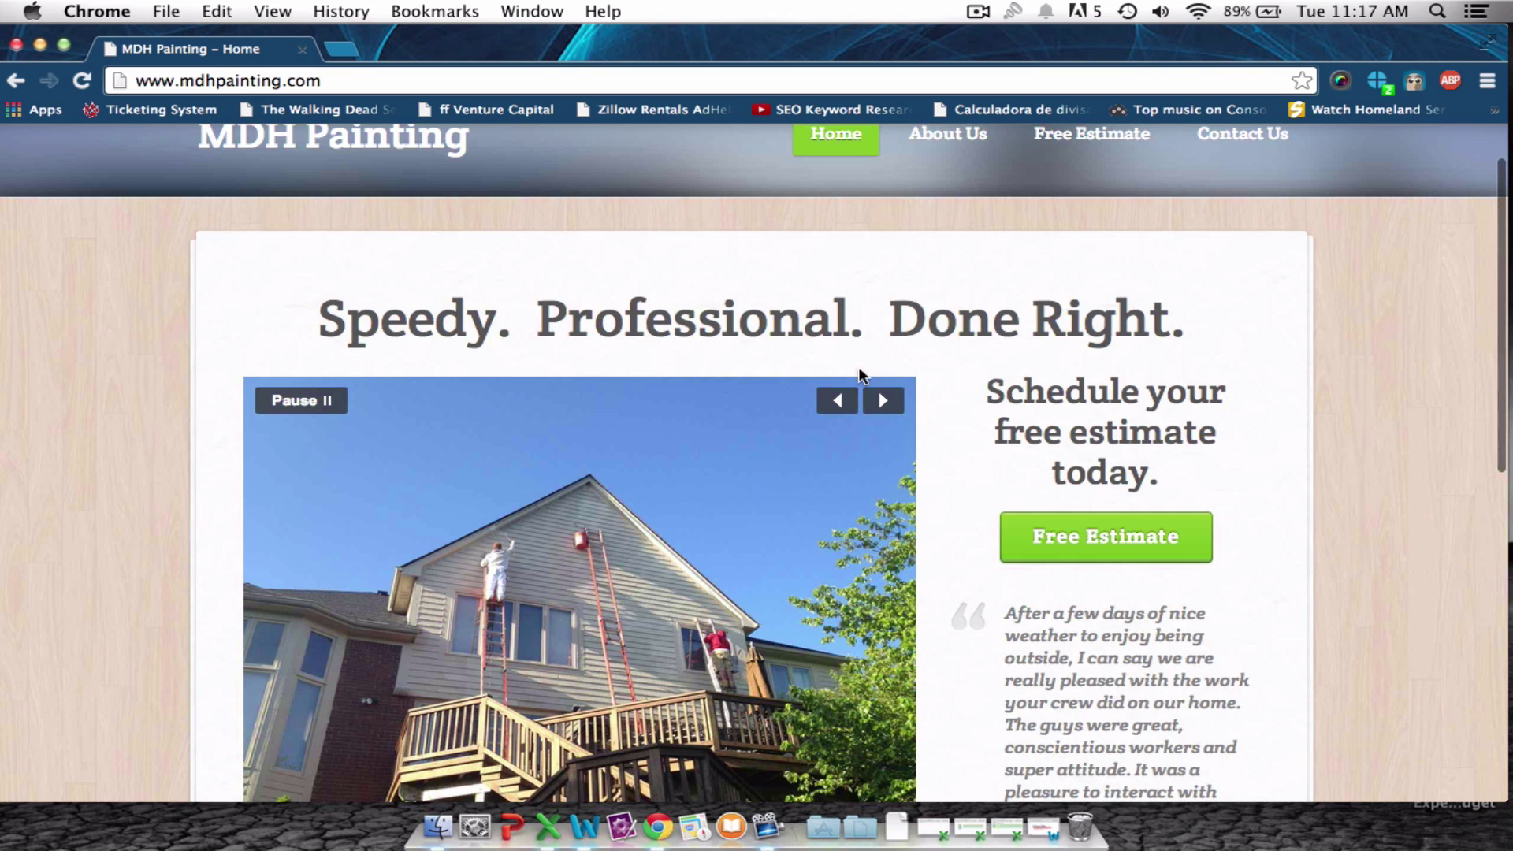
# Advance the home page slideshow twice to reach an interior room photo.
pyautogui.click(880, 400)
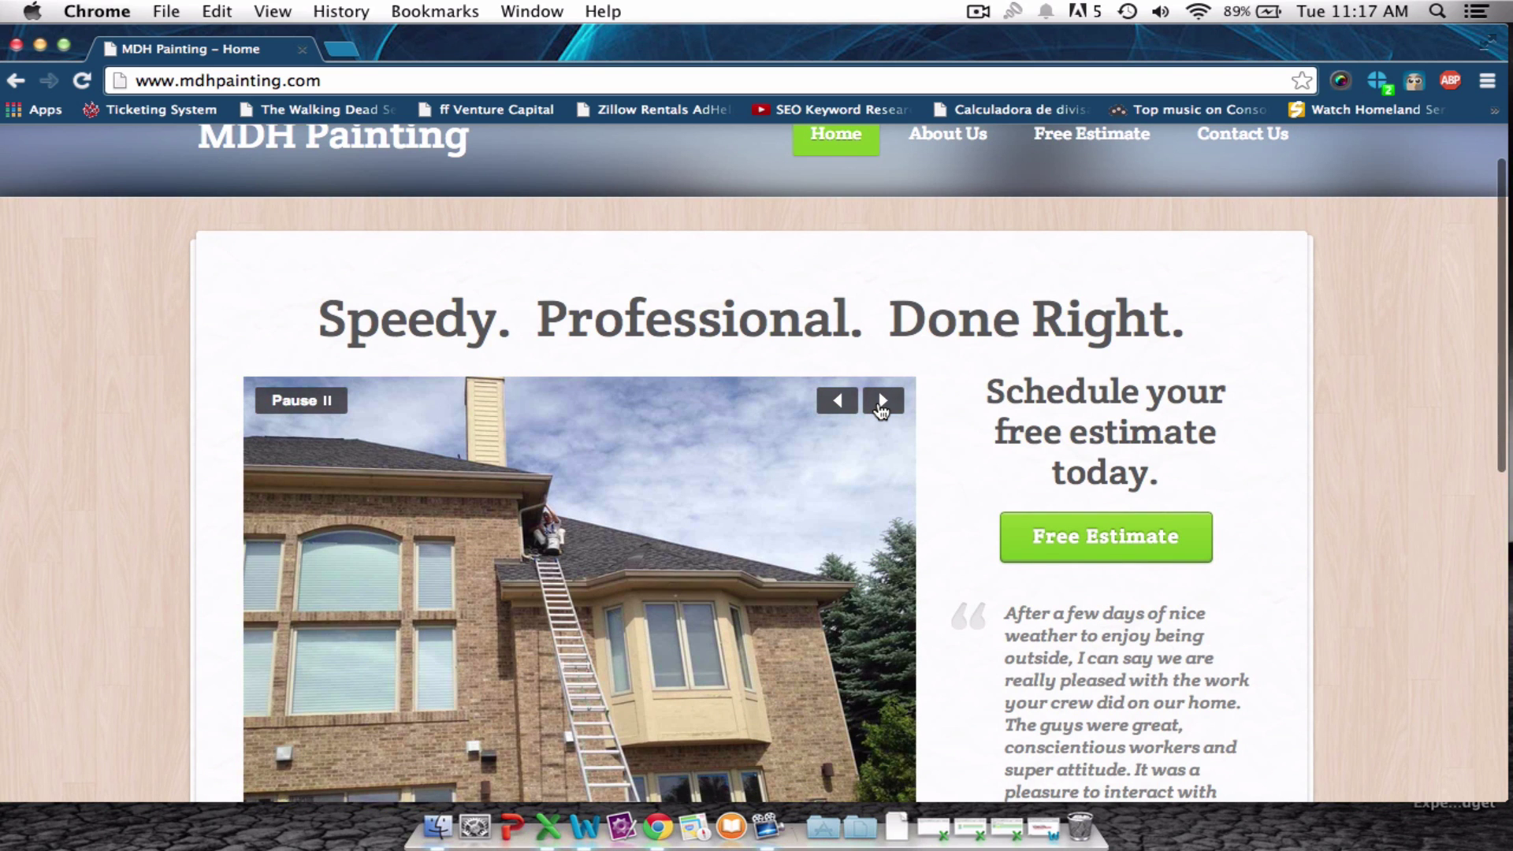
pyautogui.scroll(-1, 877, 399)
pyautogui.scroll(-3, 878, 399)
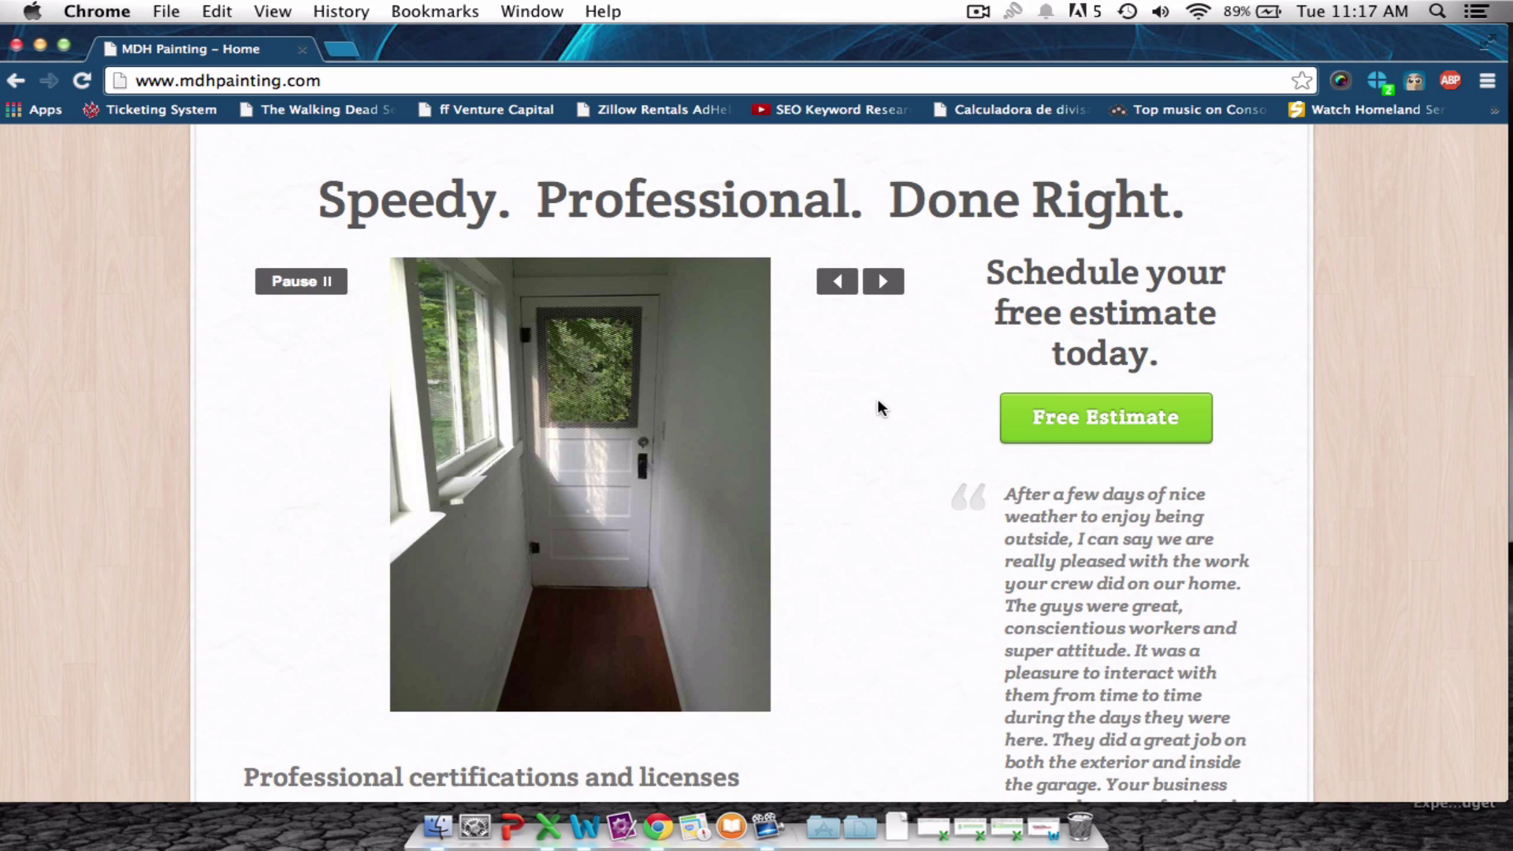
pyautogui.click(878, 289)
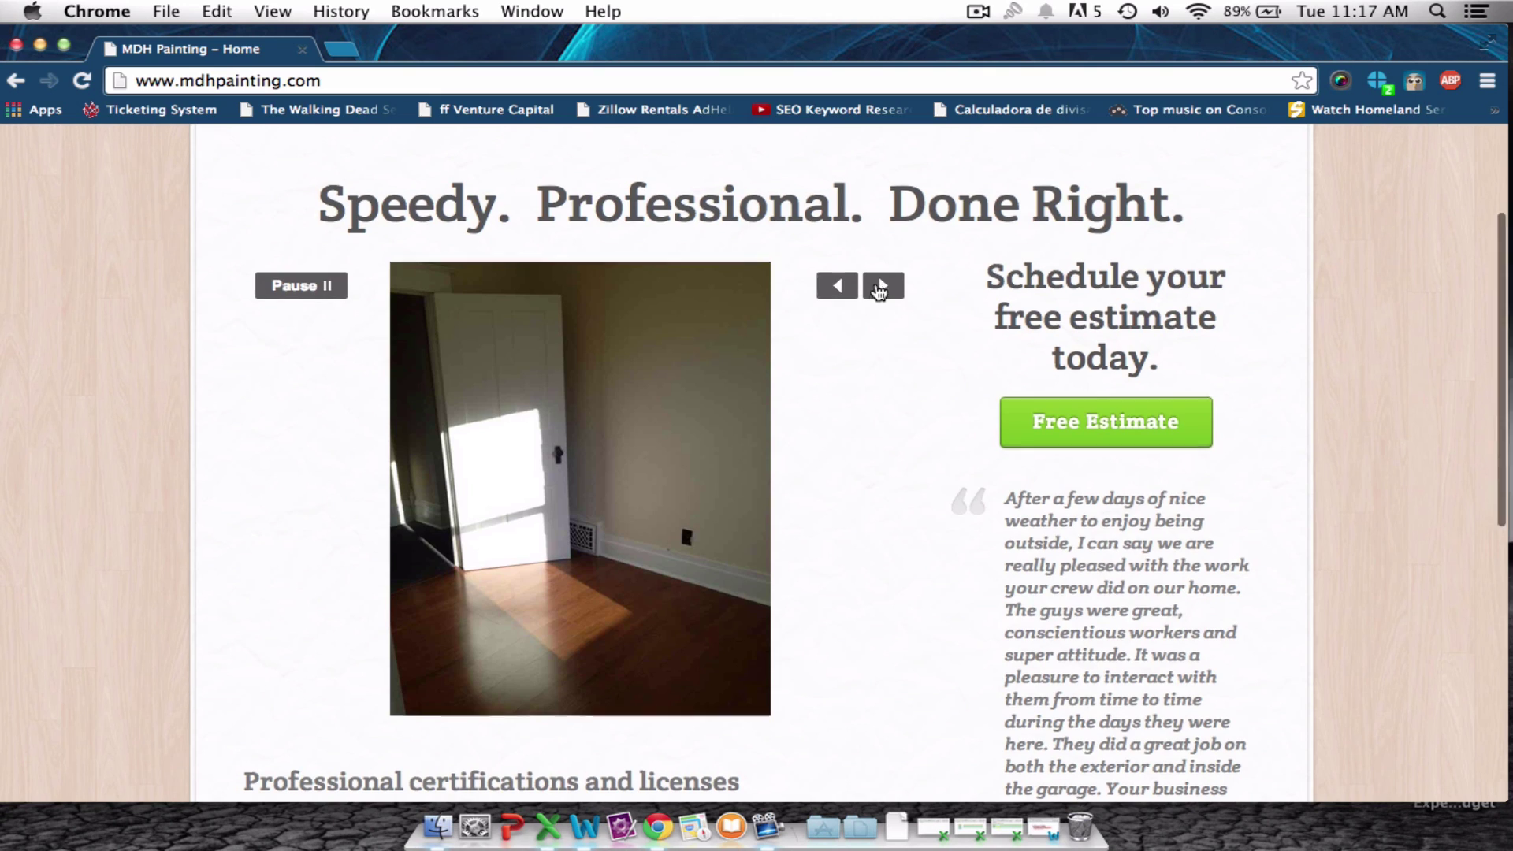
pyautogui.scroll(3, 879, 289)
# Browse the MDH Painting About Us page.
pyautogui.click(952, 205)
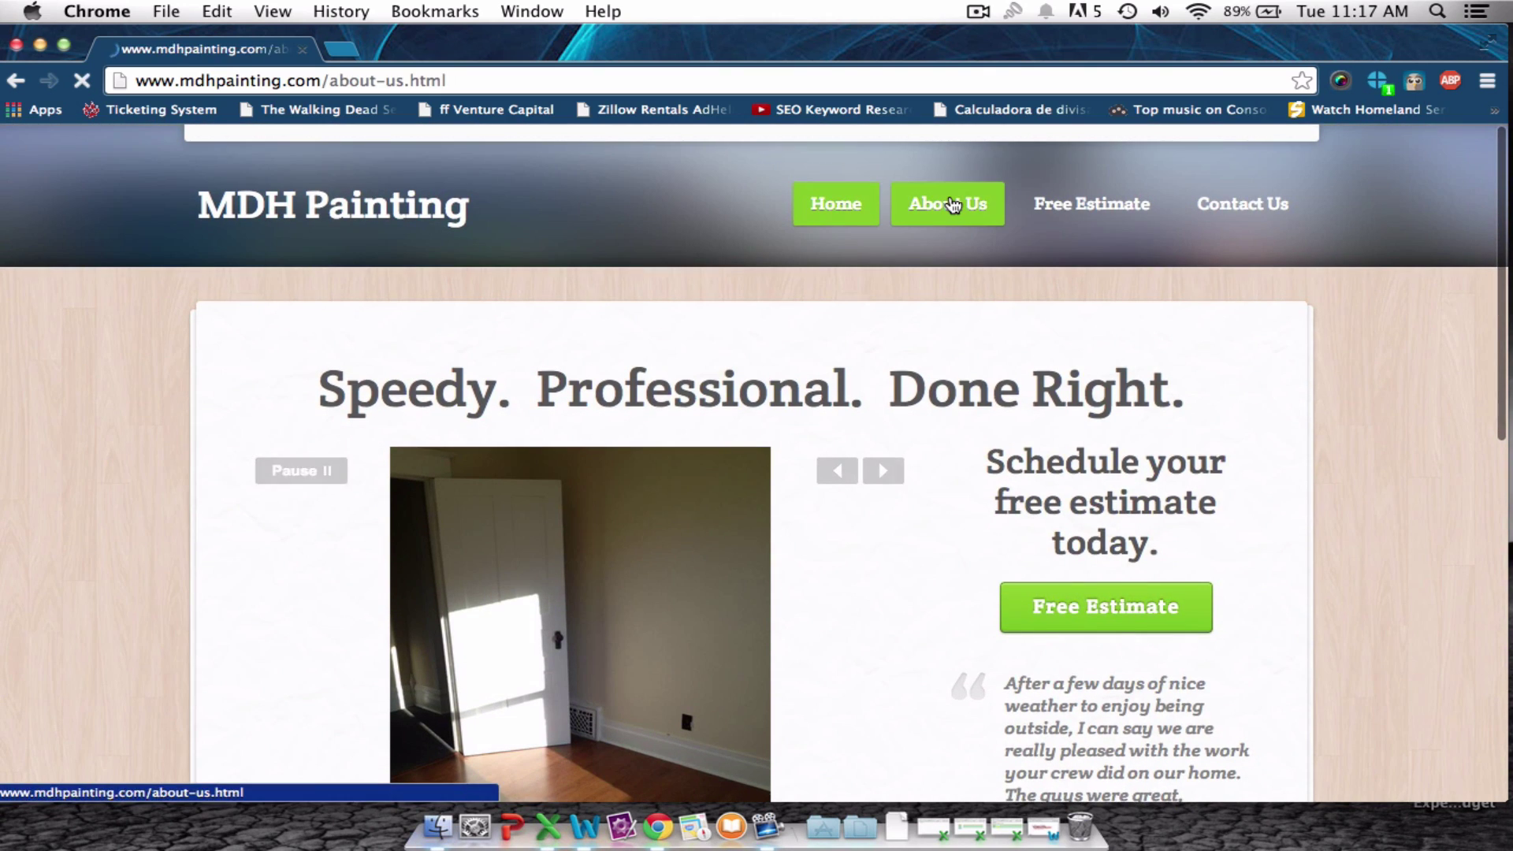
pyautogui.scroll(-5, 955, 469)
pyautogui.scroll(6, 955, 466)
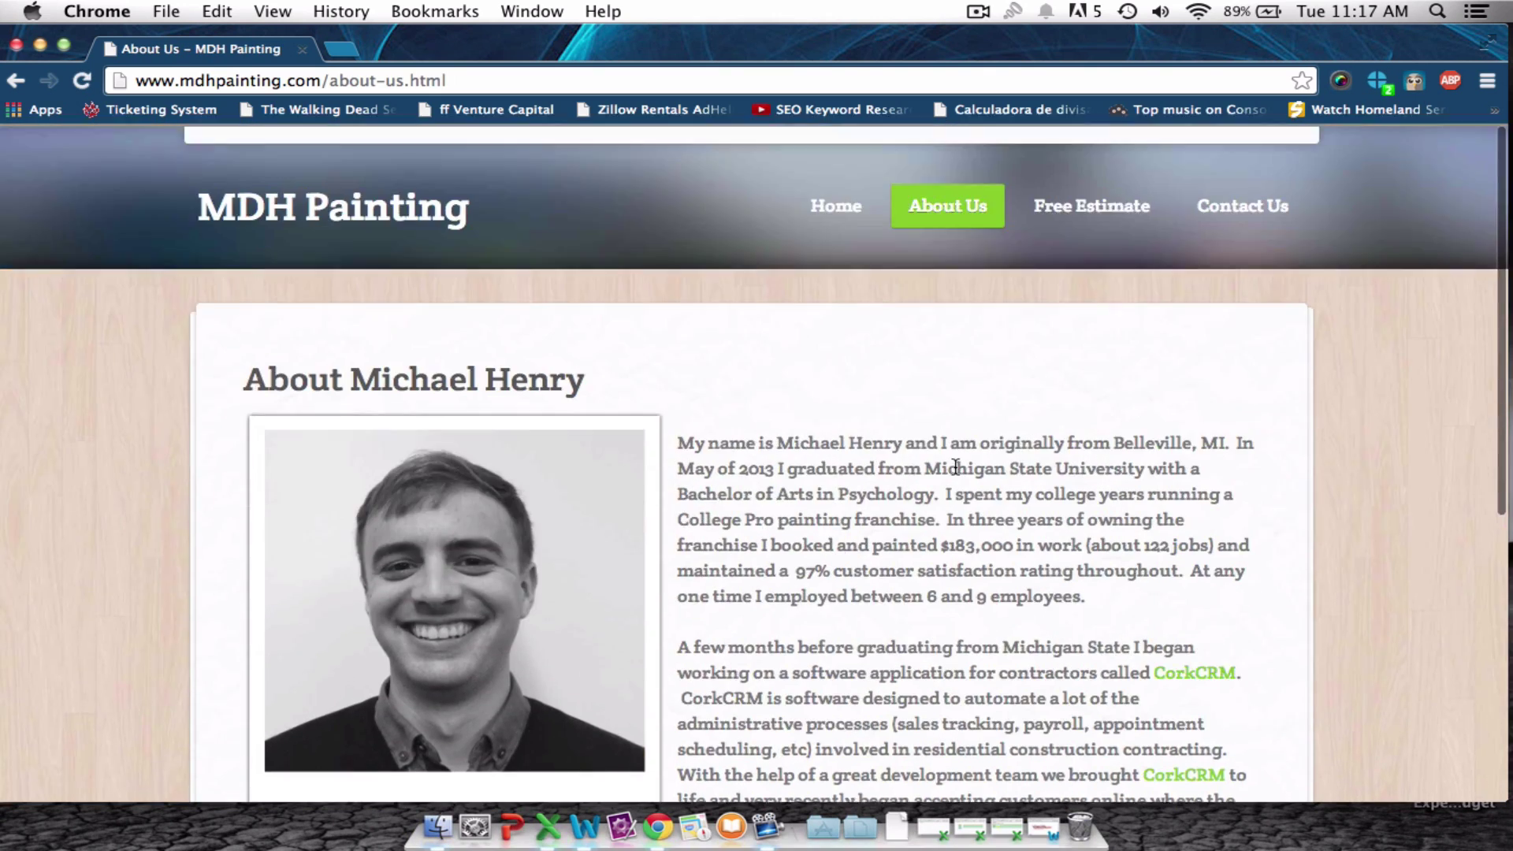
pyautogui.scroll(-5, 960, 461)
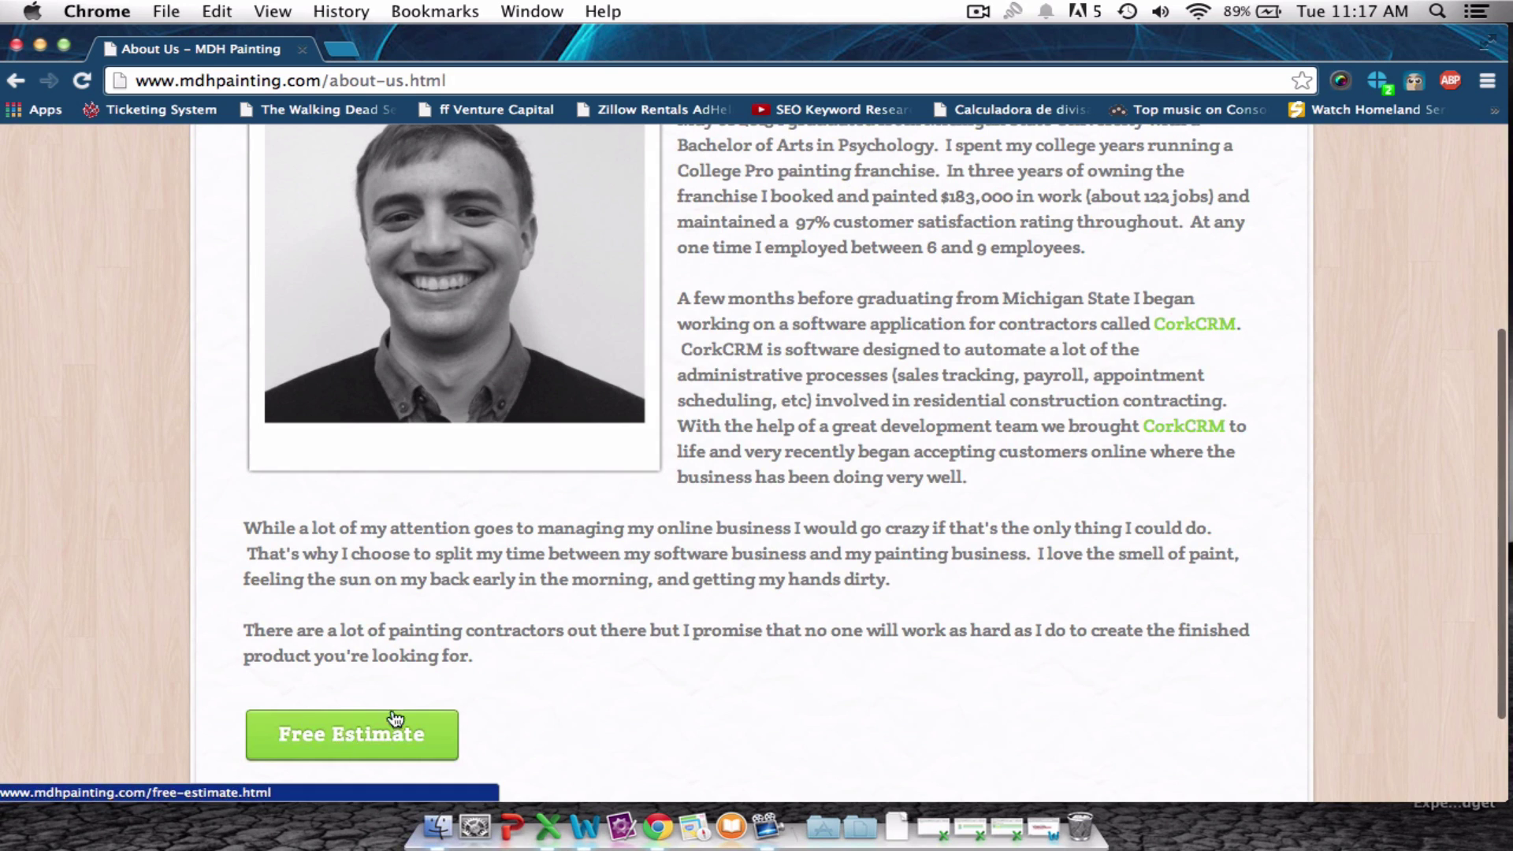
pyautogui.scroll(6, 872, 599)
# Look over the Free Estimate page's contact form, then move on to Contact Us.
pyautogui.click(1052, 225)
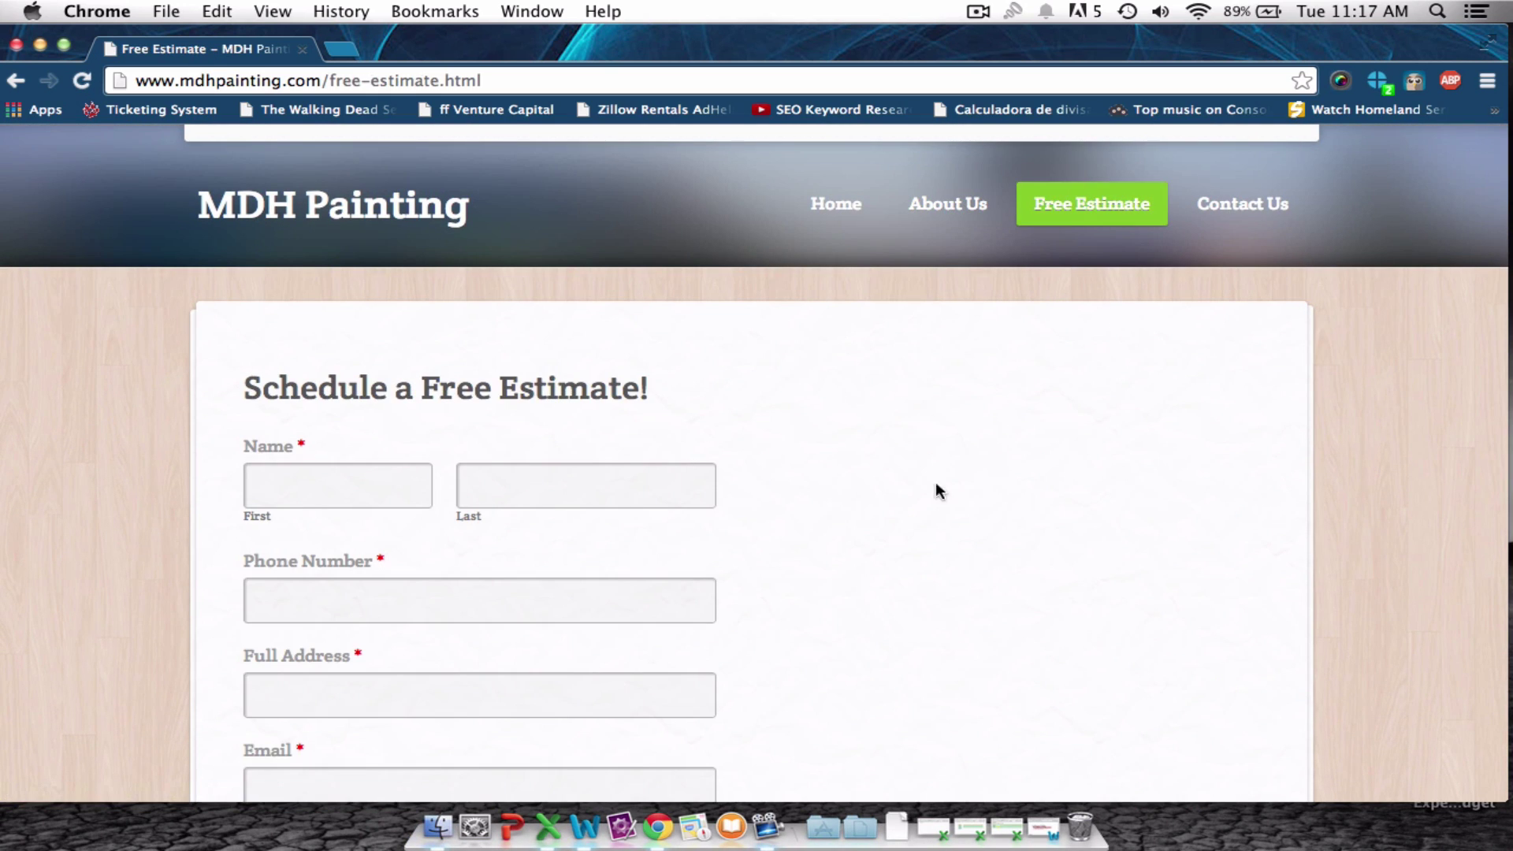
pyautogui.scroll(-5, 908, 475)
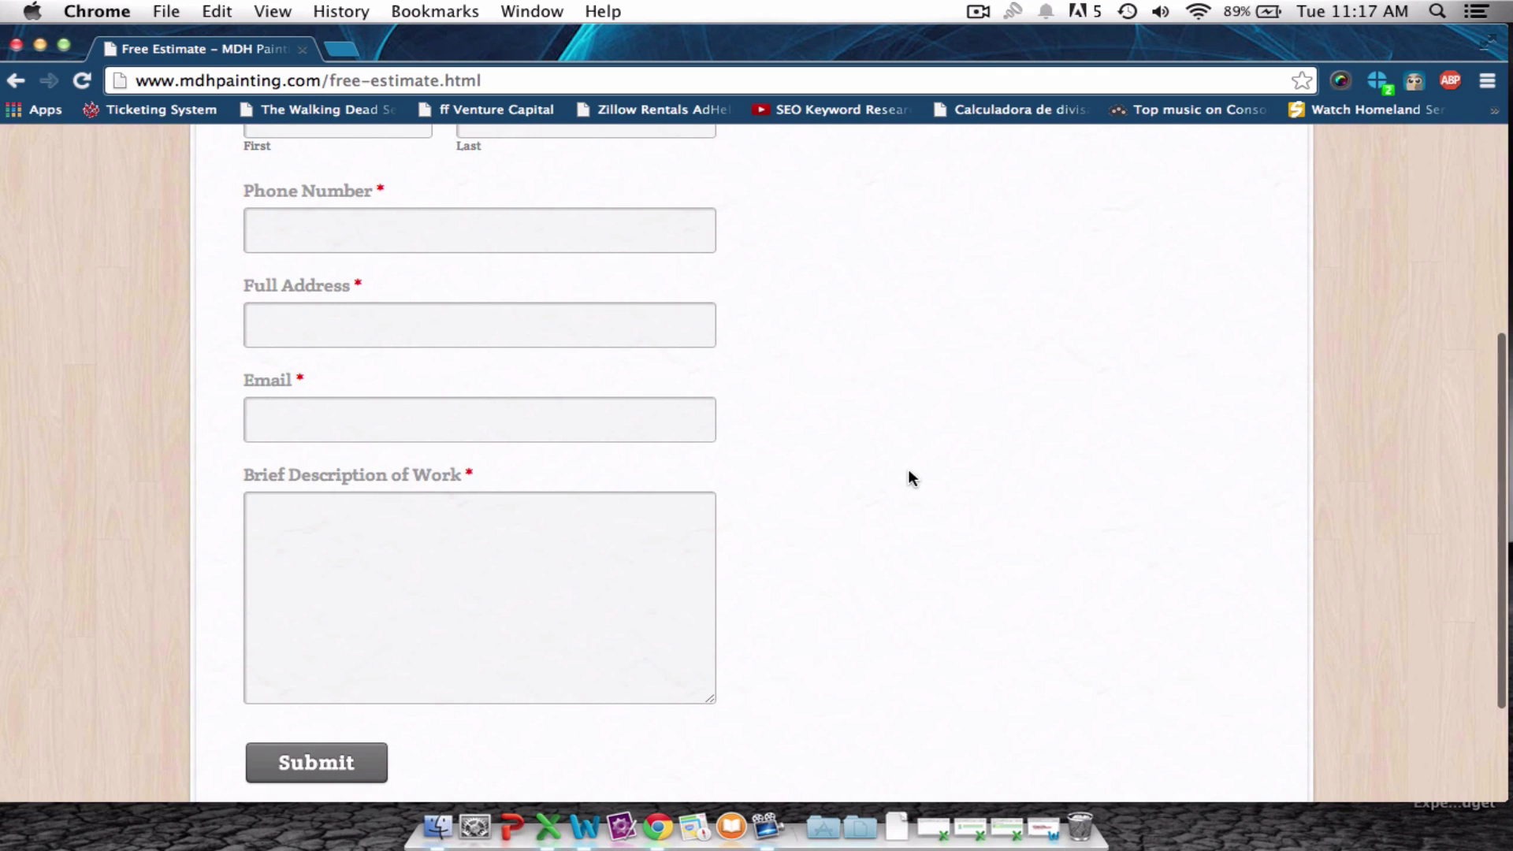
pyautogui.scroll(5, 920, 312)
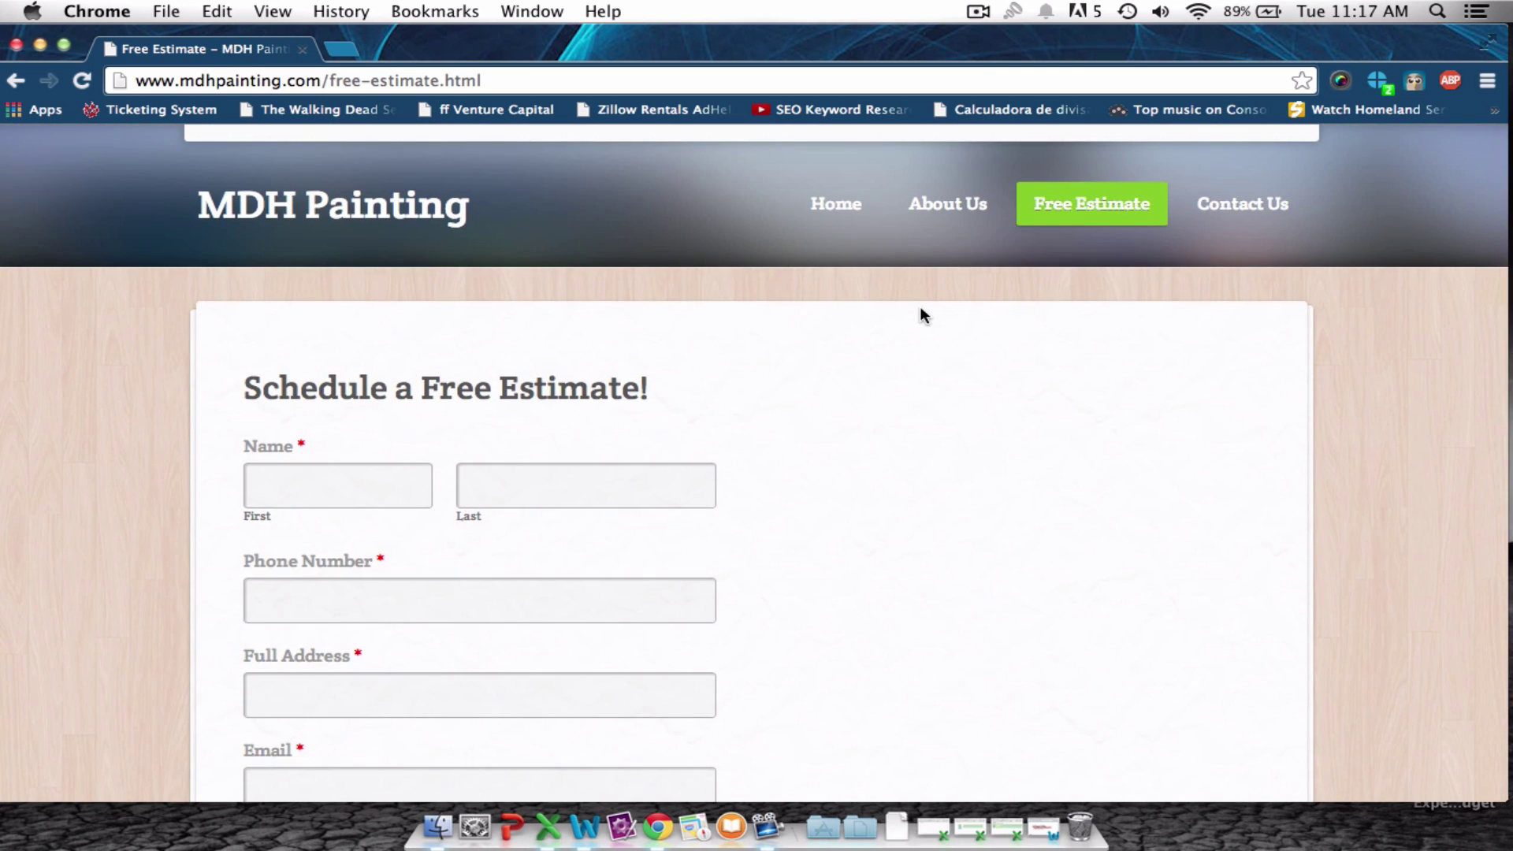
pyautogui.click(1224, 215)
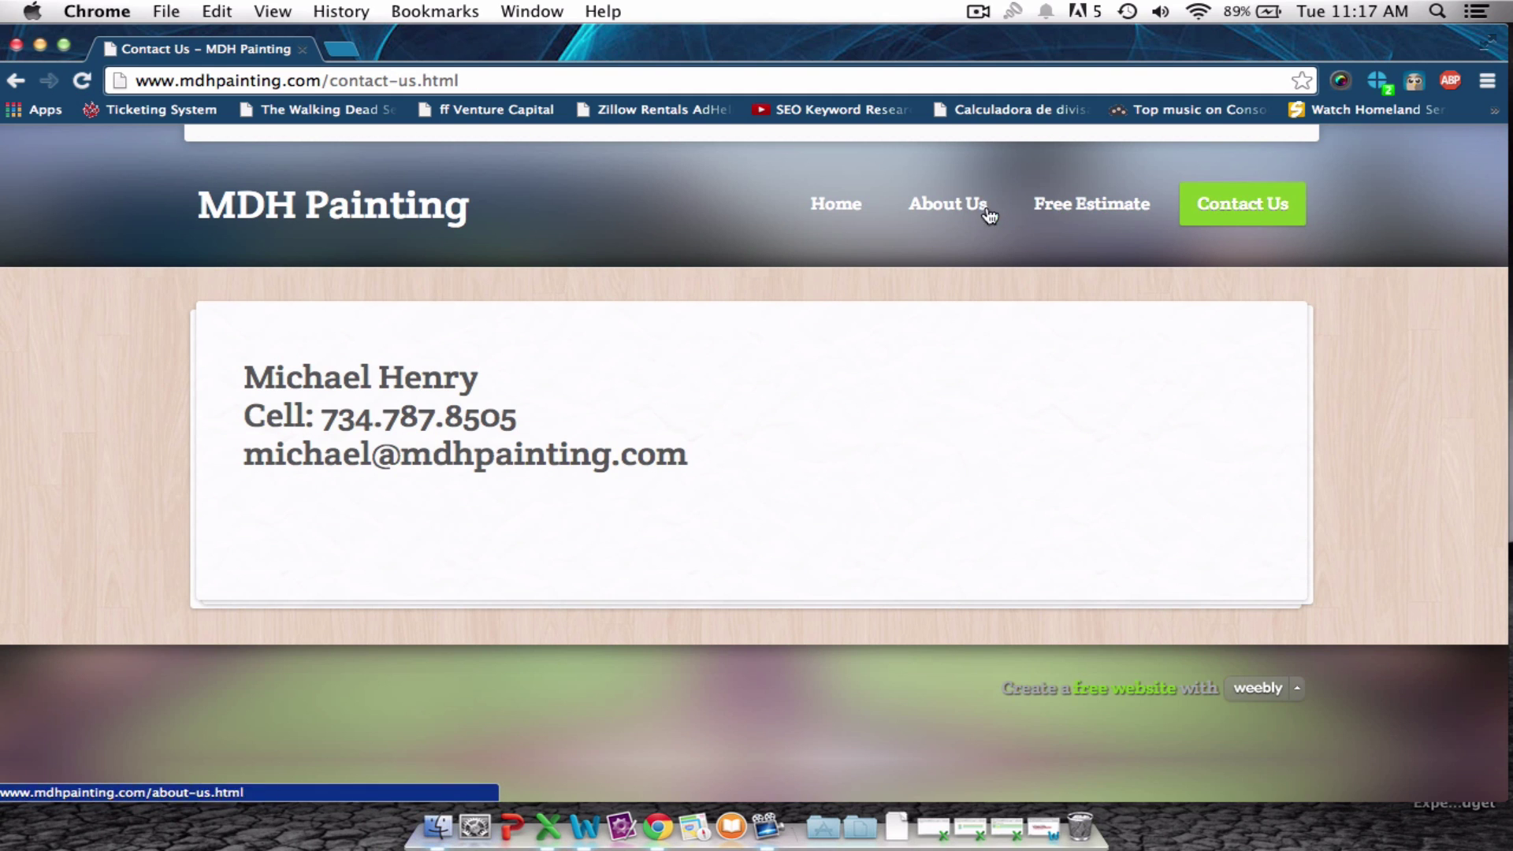
# Go from the Contact Us page back to the MDH Painting home page.
pyautogui.click(846, 210)
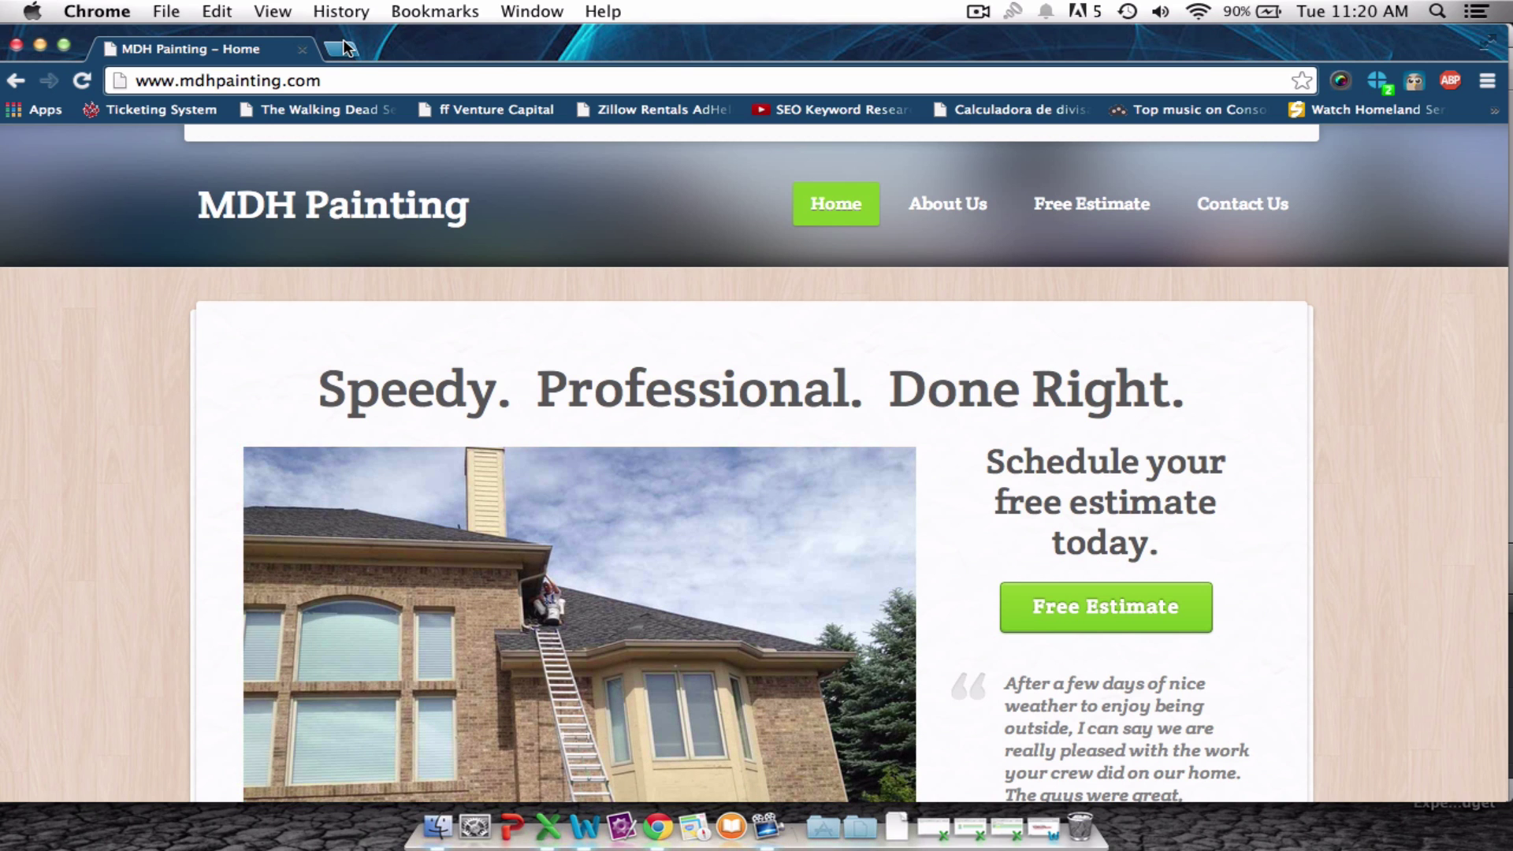
# In a new tab, search Google for '$1 godaddy domain' and follow the GoDaddy ad.
pyautogui.click(343, 49)
pyautogui.write('google.com')
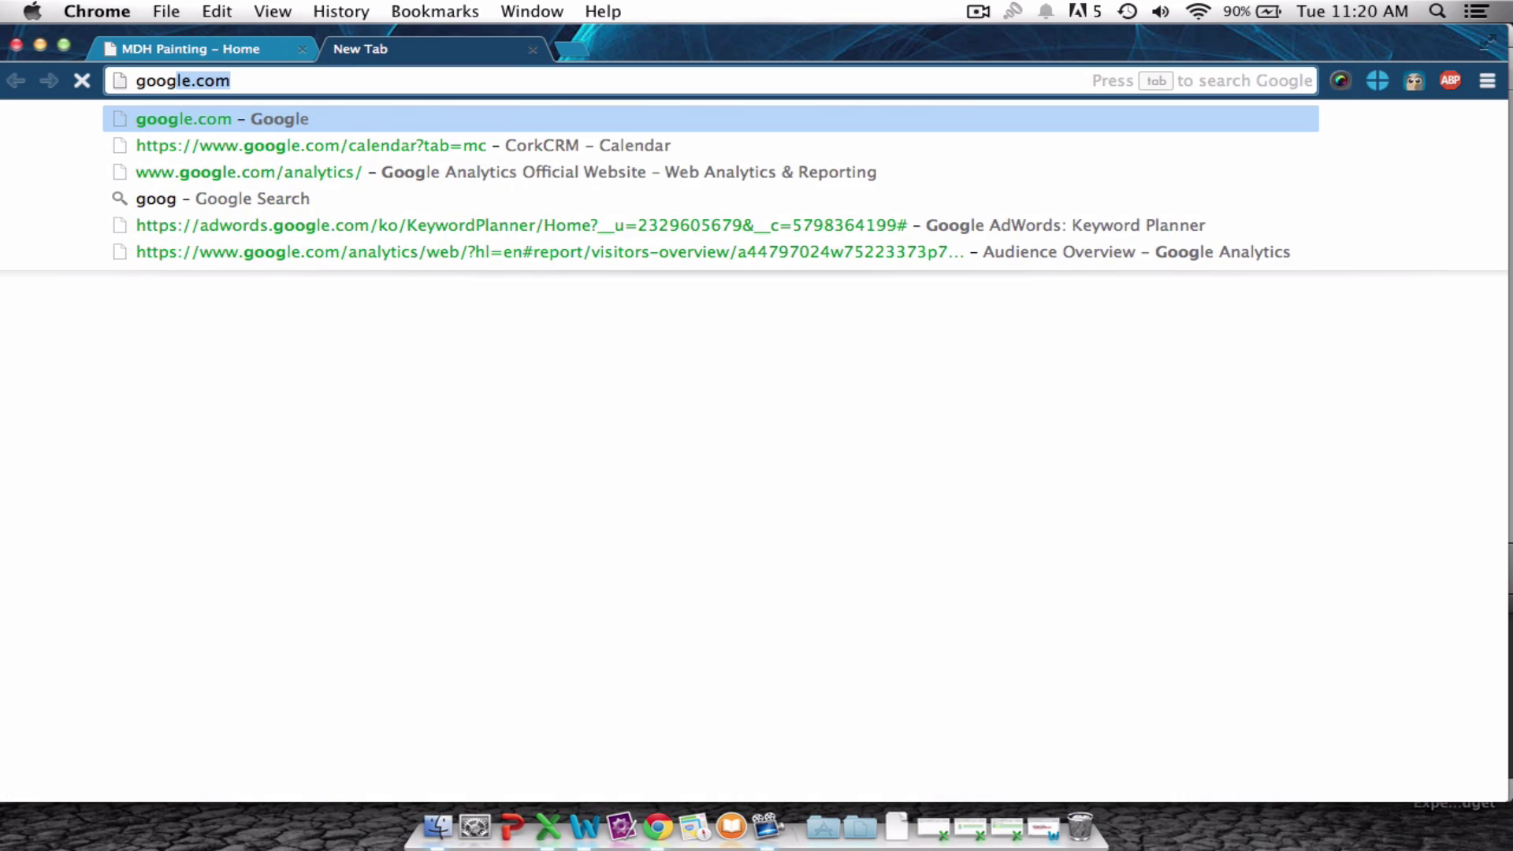
pyautogui.press('Return')
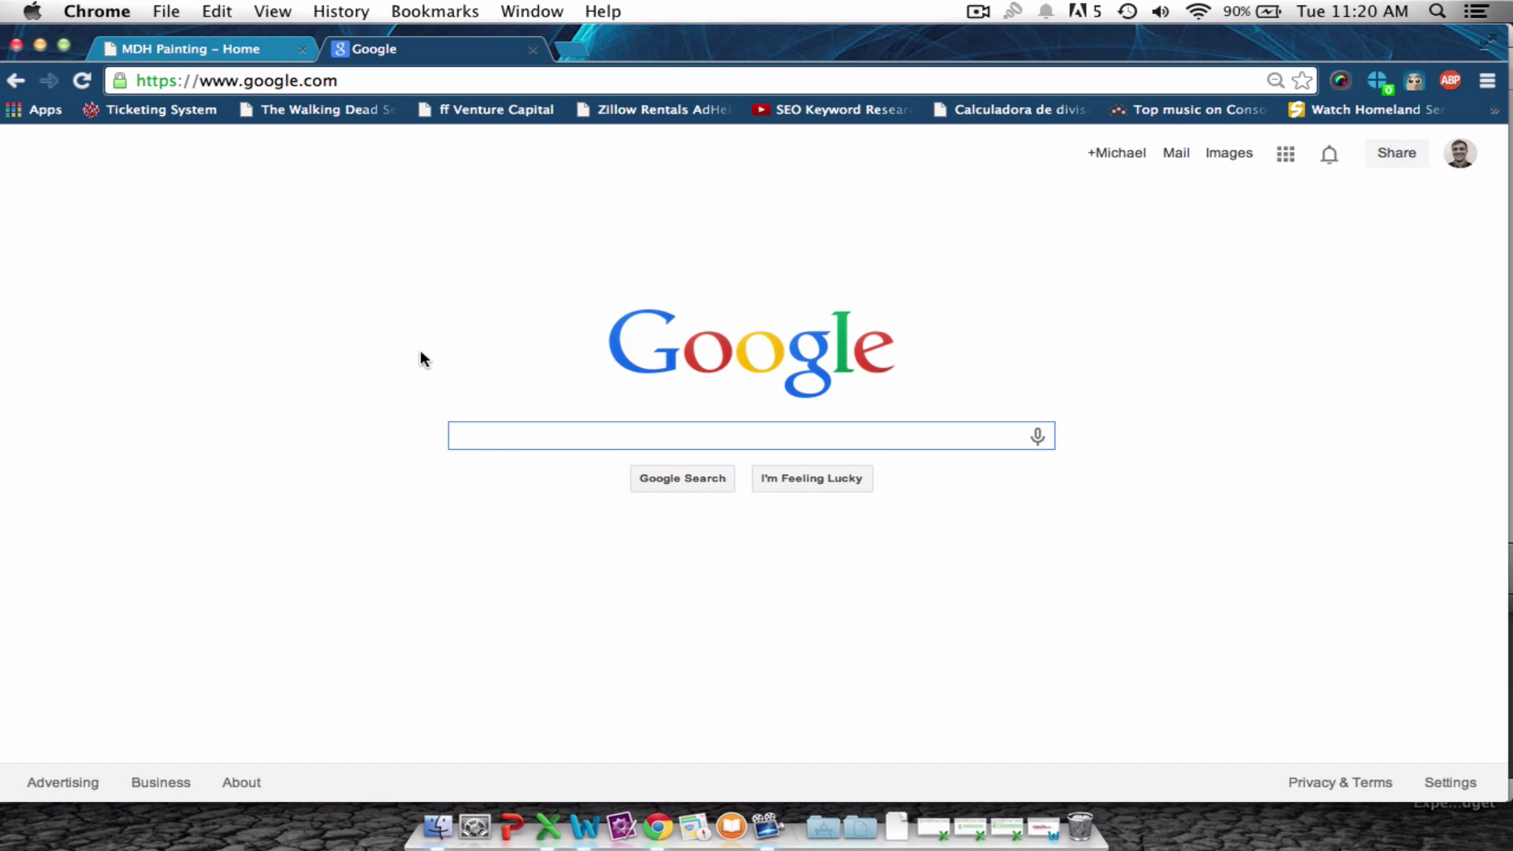
pyautogui.write('$1 g')
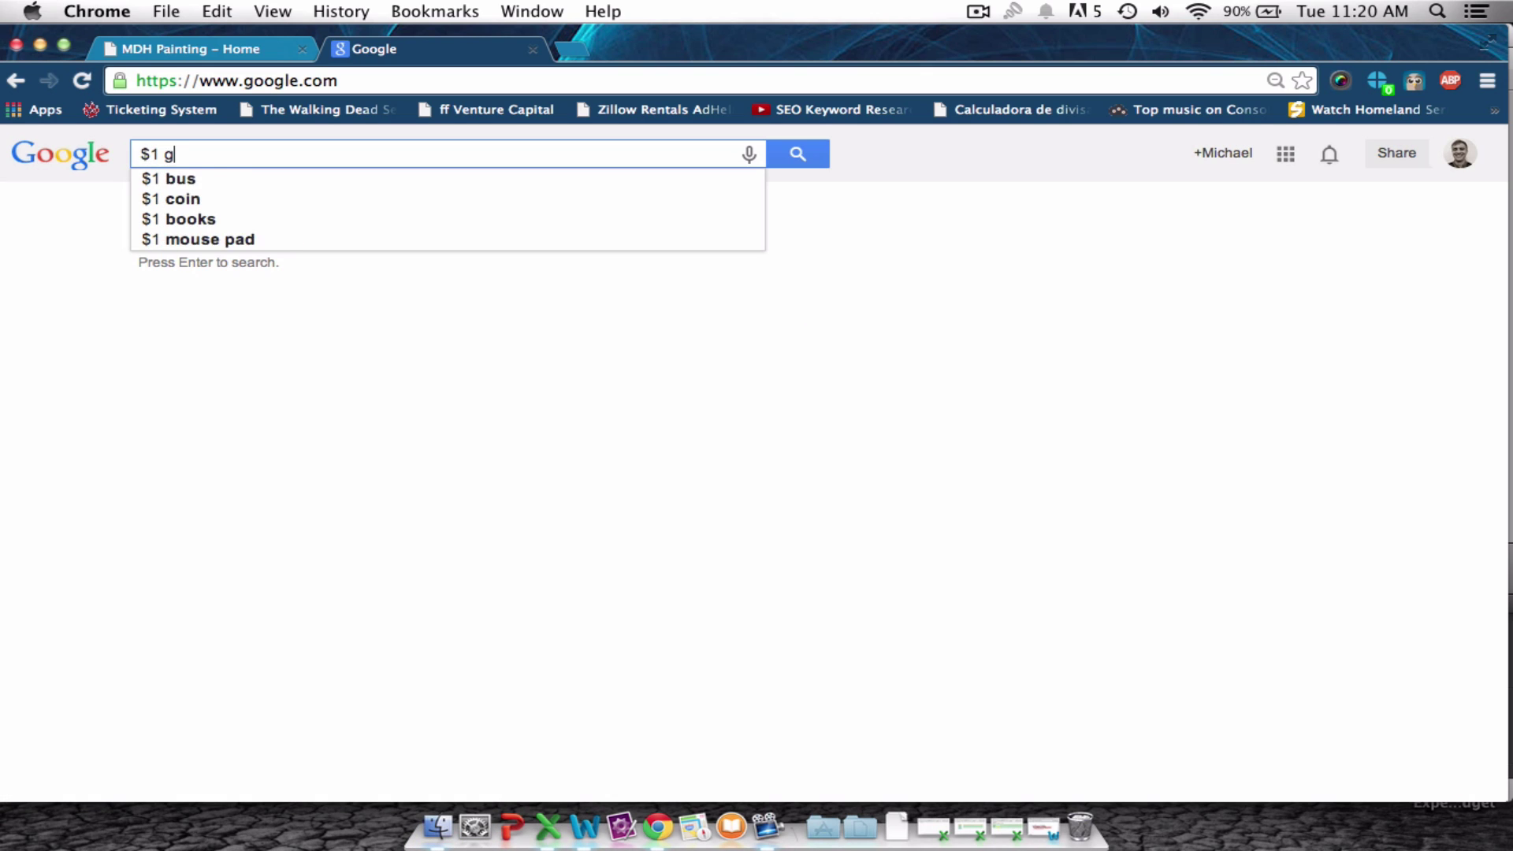
pyautogui.write('odaddy domain')
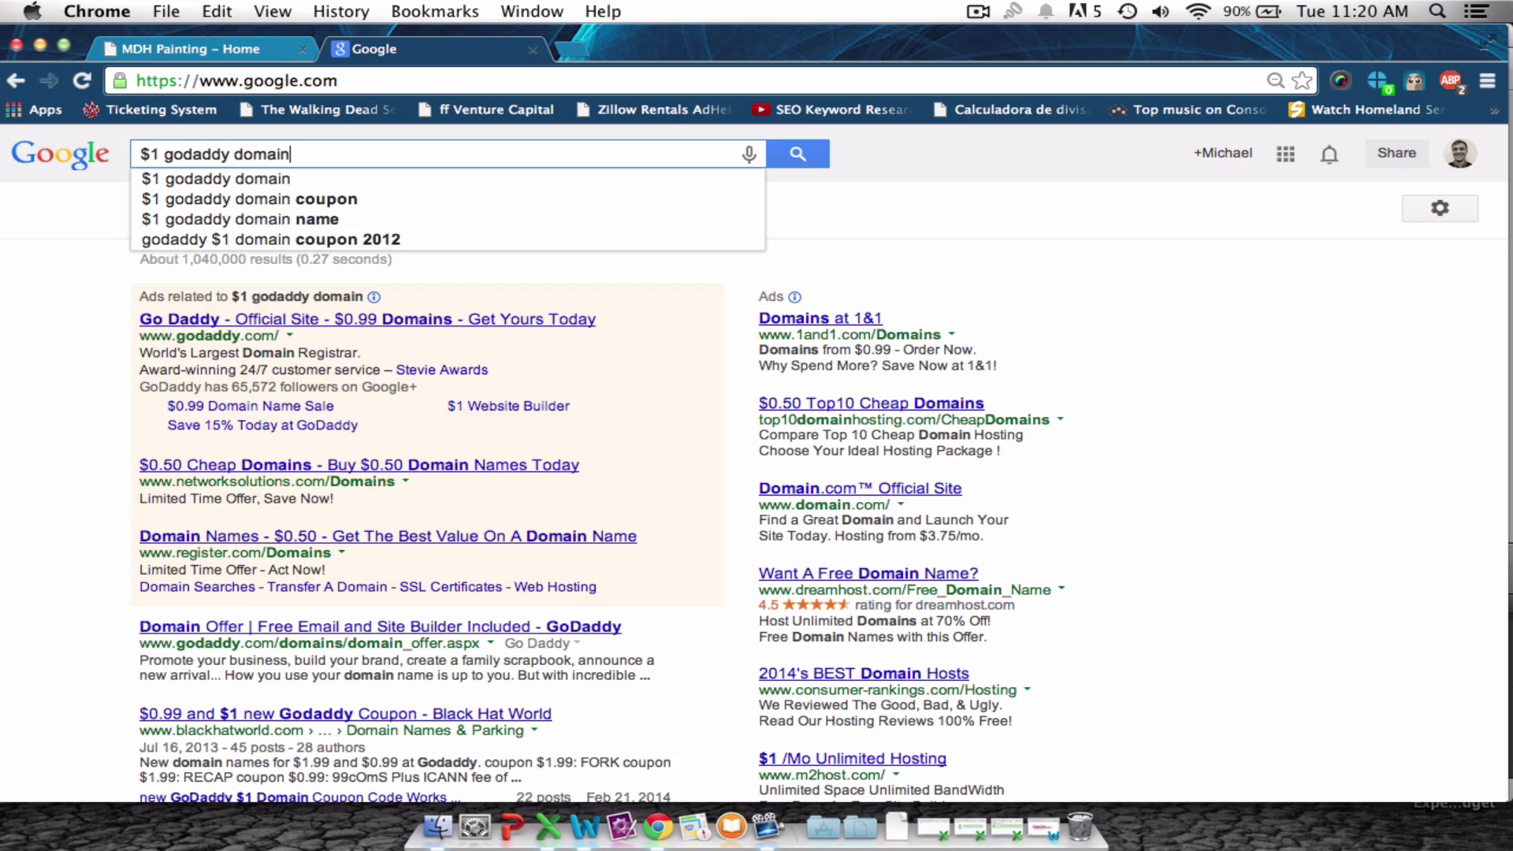
pyautogui.press('Return')
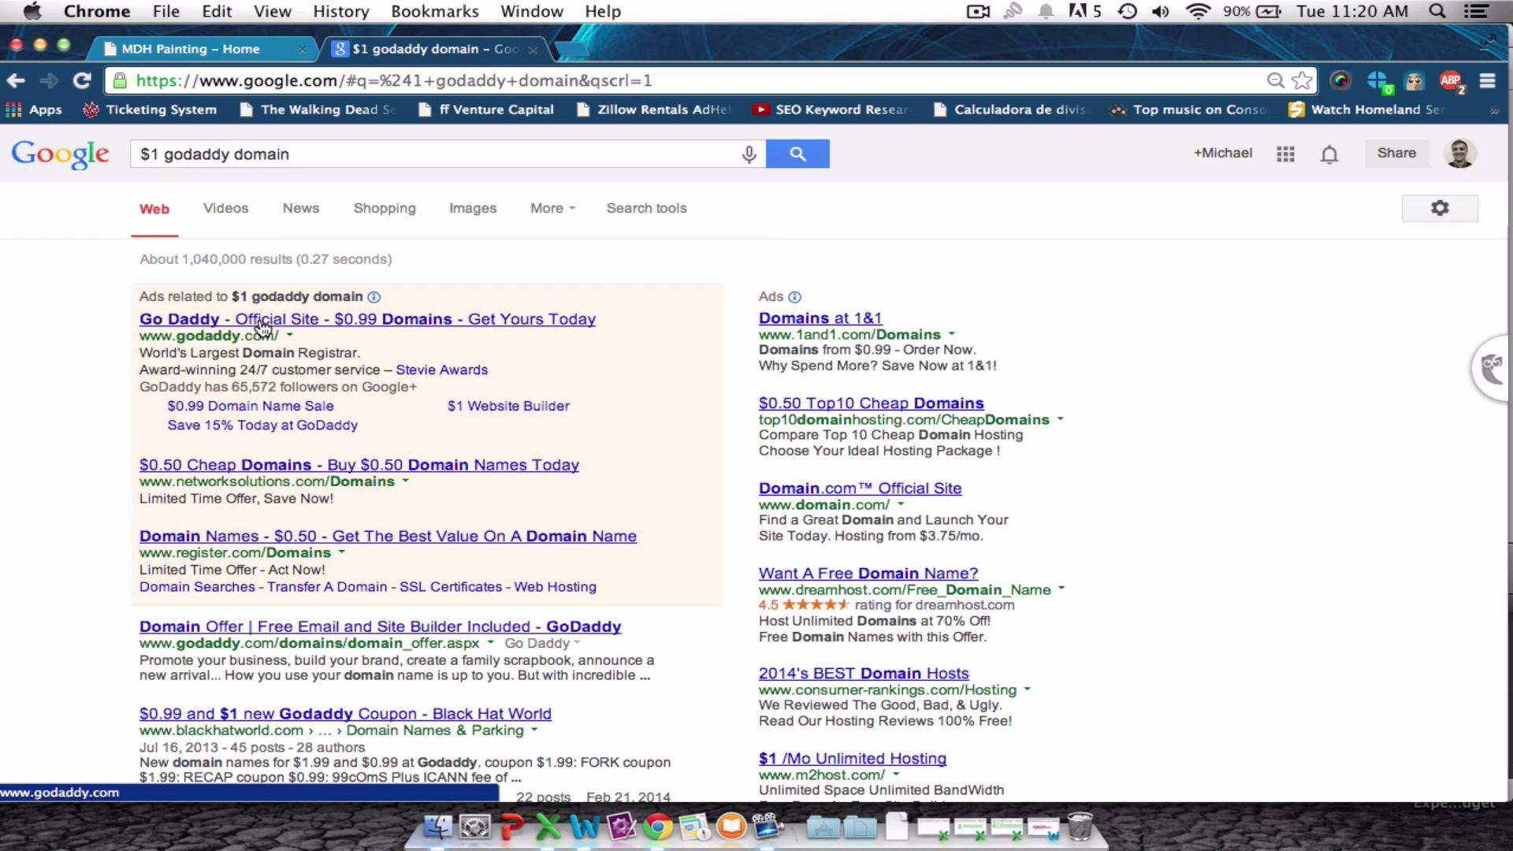
pyautogui.click(240, 404)
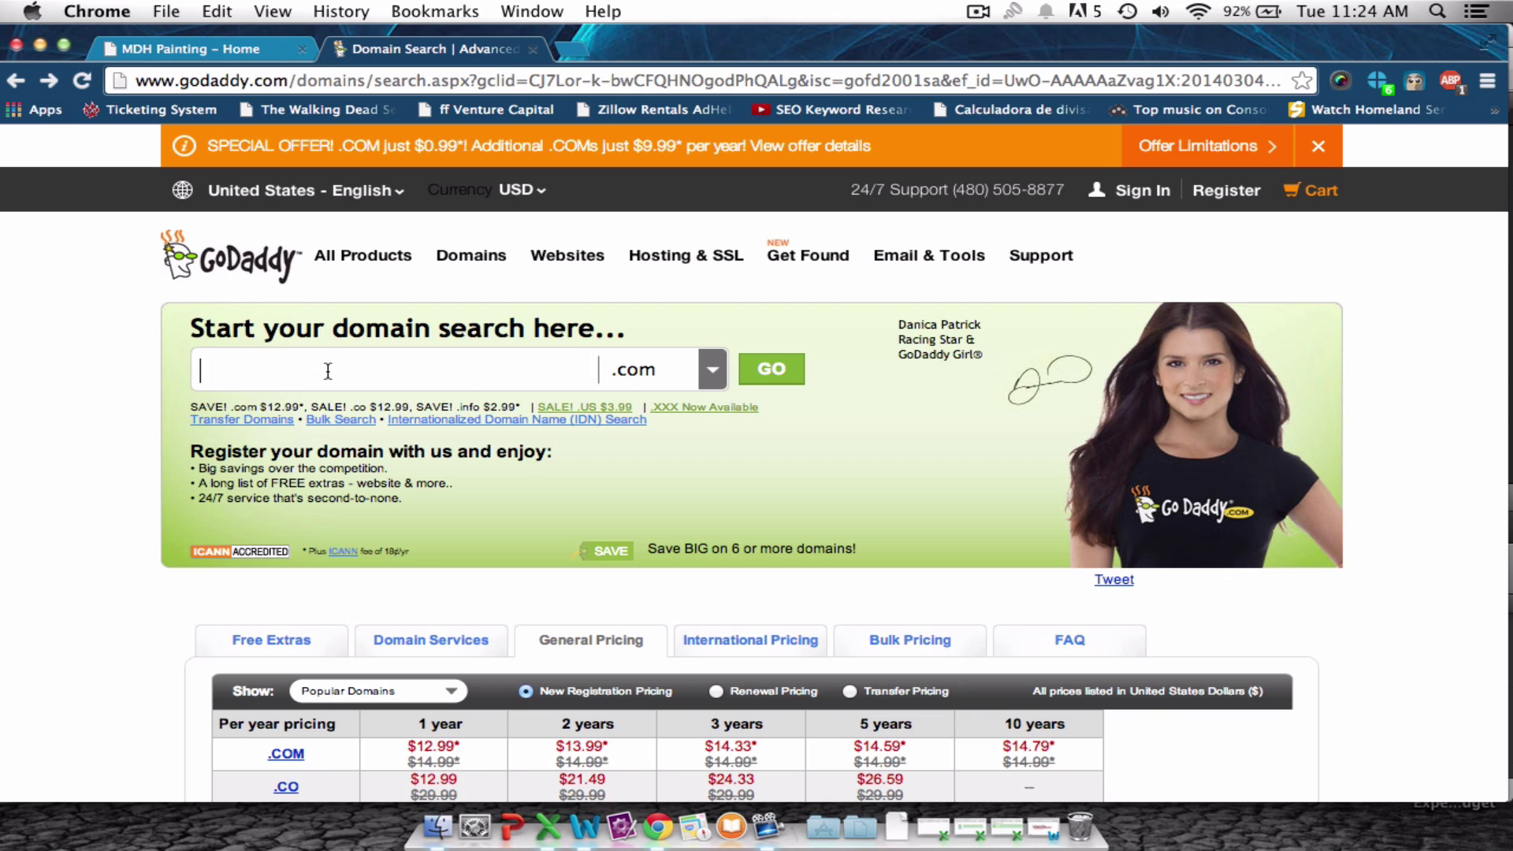
# Search GoDaddy for the domain happydogpainters.com to check its availability.
pyautogui.write('happydogpainters')
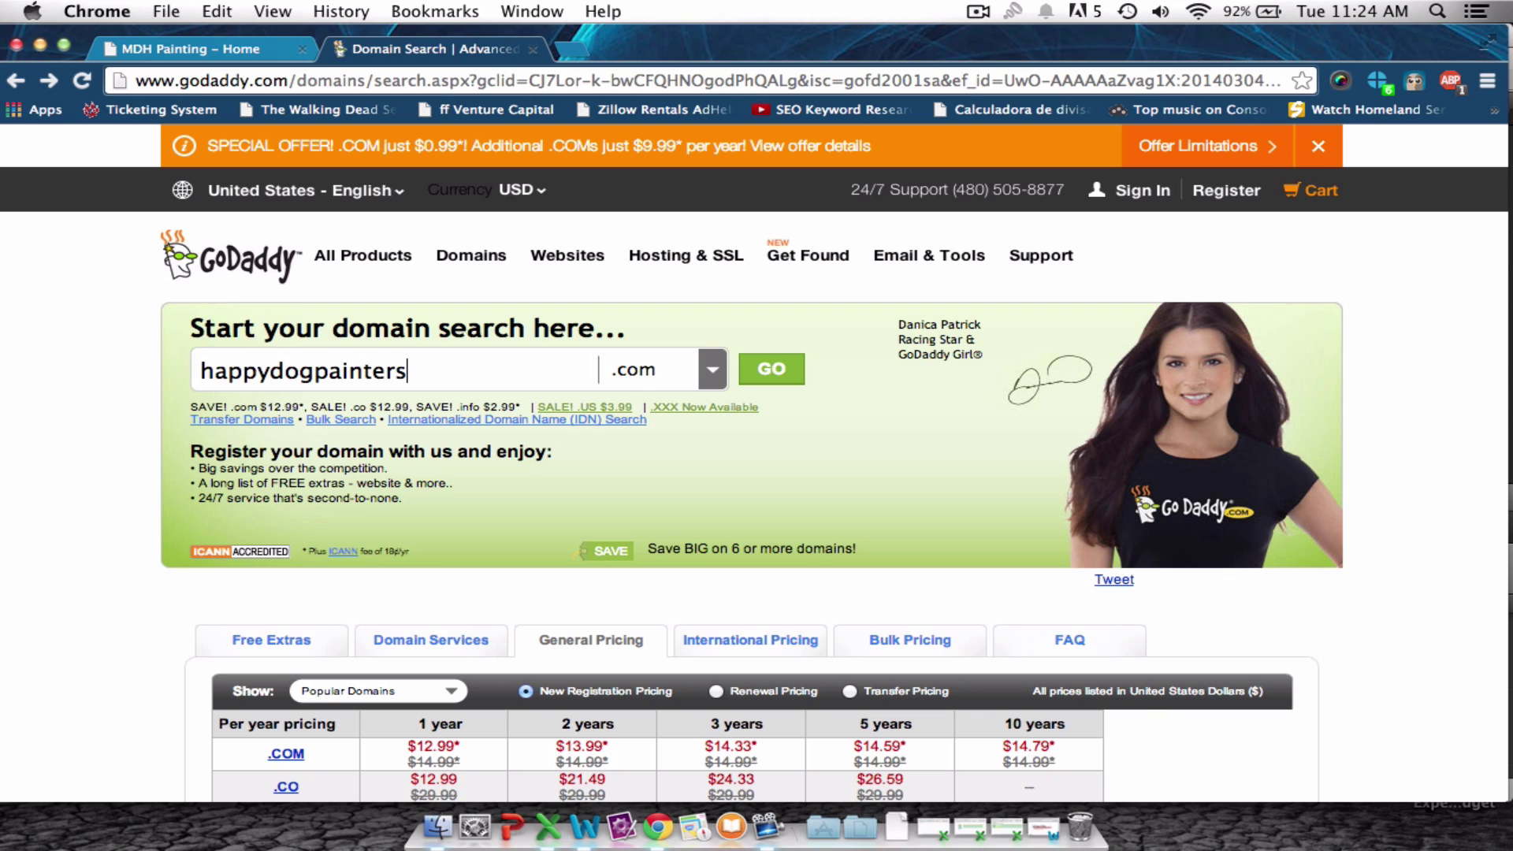
pyautogui.click(758, 378)
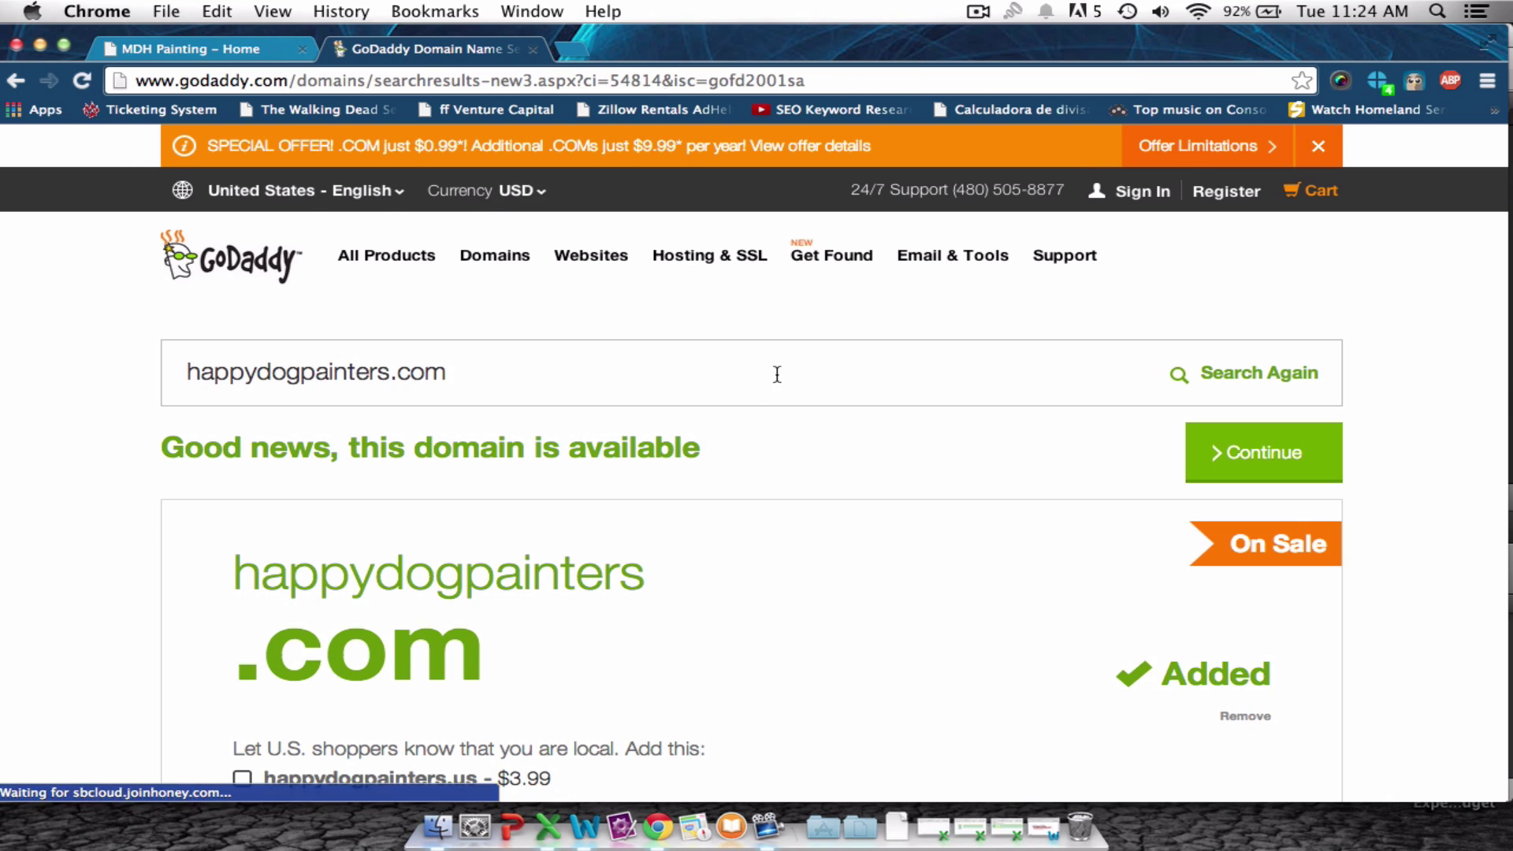
# Add happydogpainters.com to the cart and scroll the domain options page.
pyautogui.scroll(-3, 865, 394)
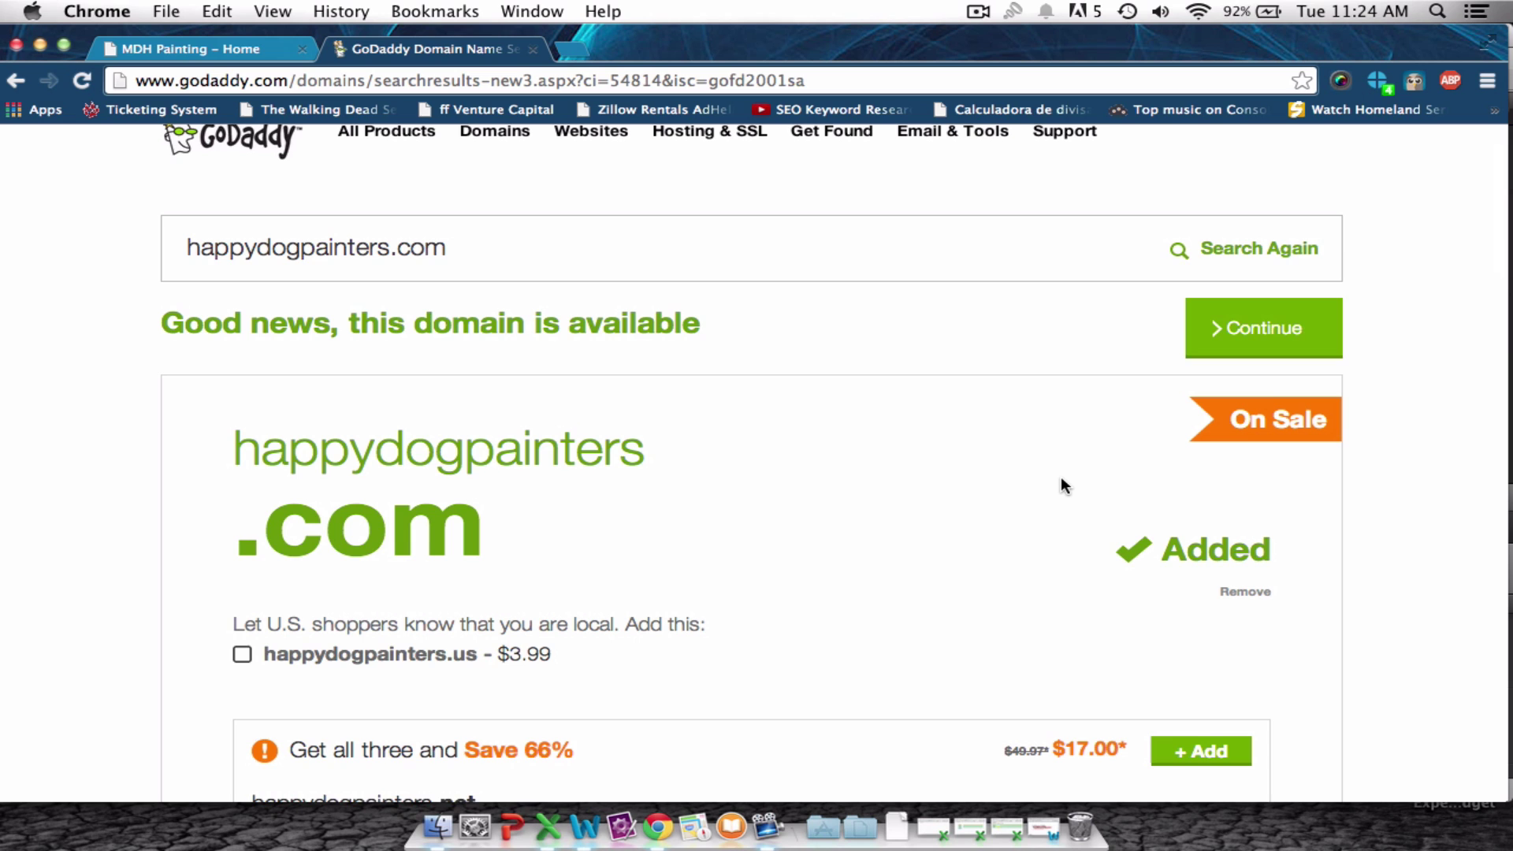
pyautogui.scroll(-2, 1061, 486)
pyautogui.scroll(5, 1061, 486)
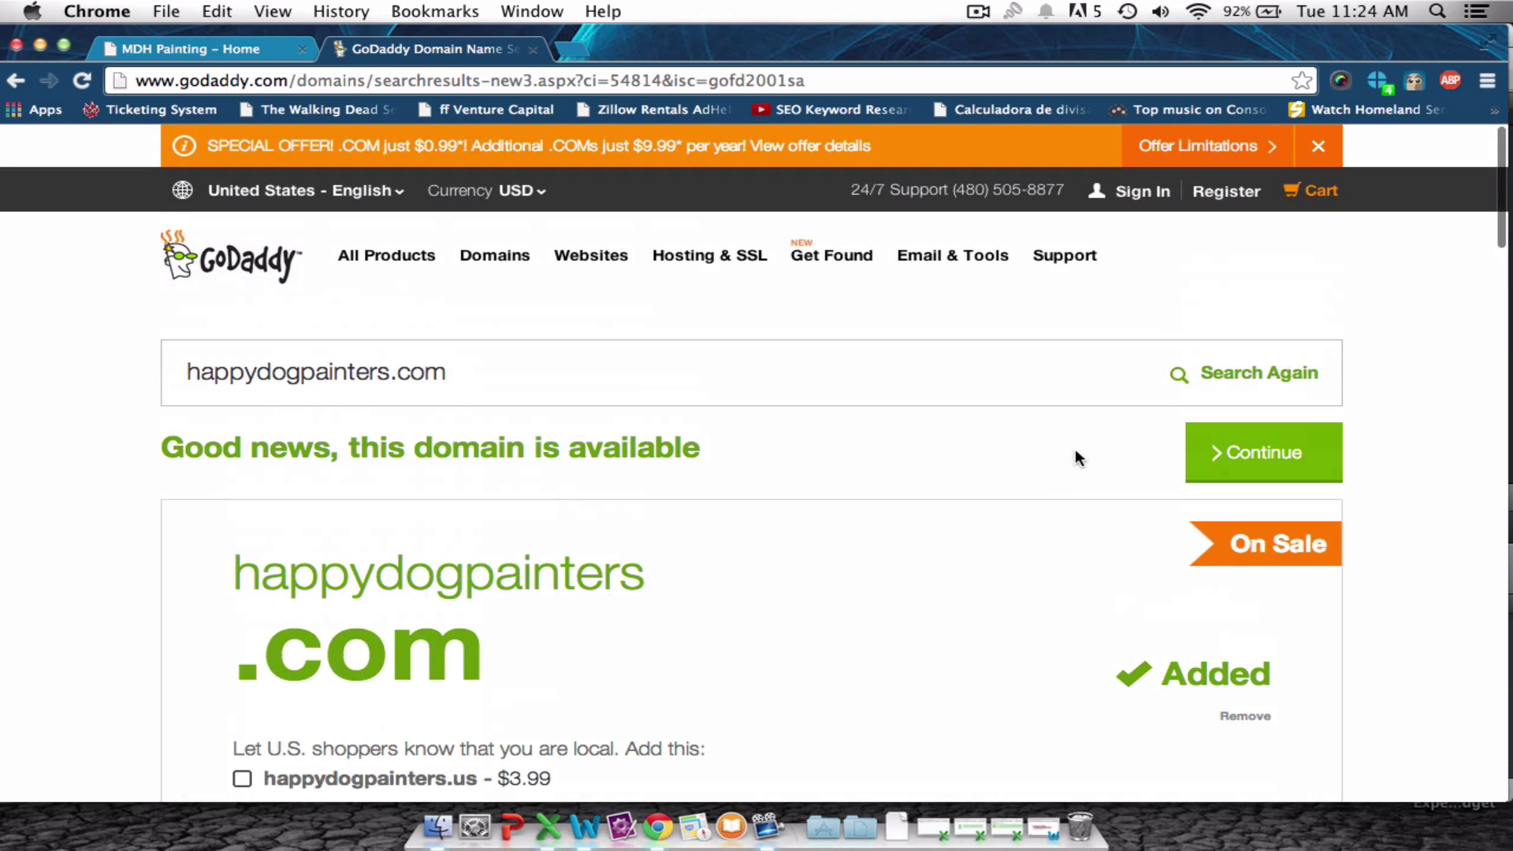
pyautogui.click(1268, 461)
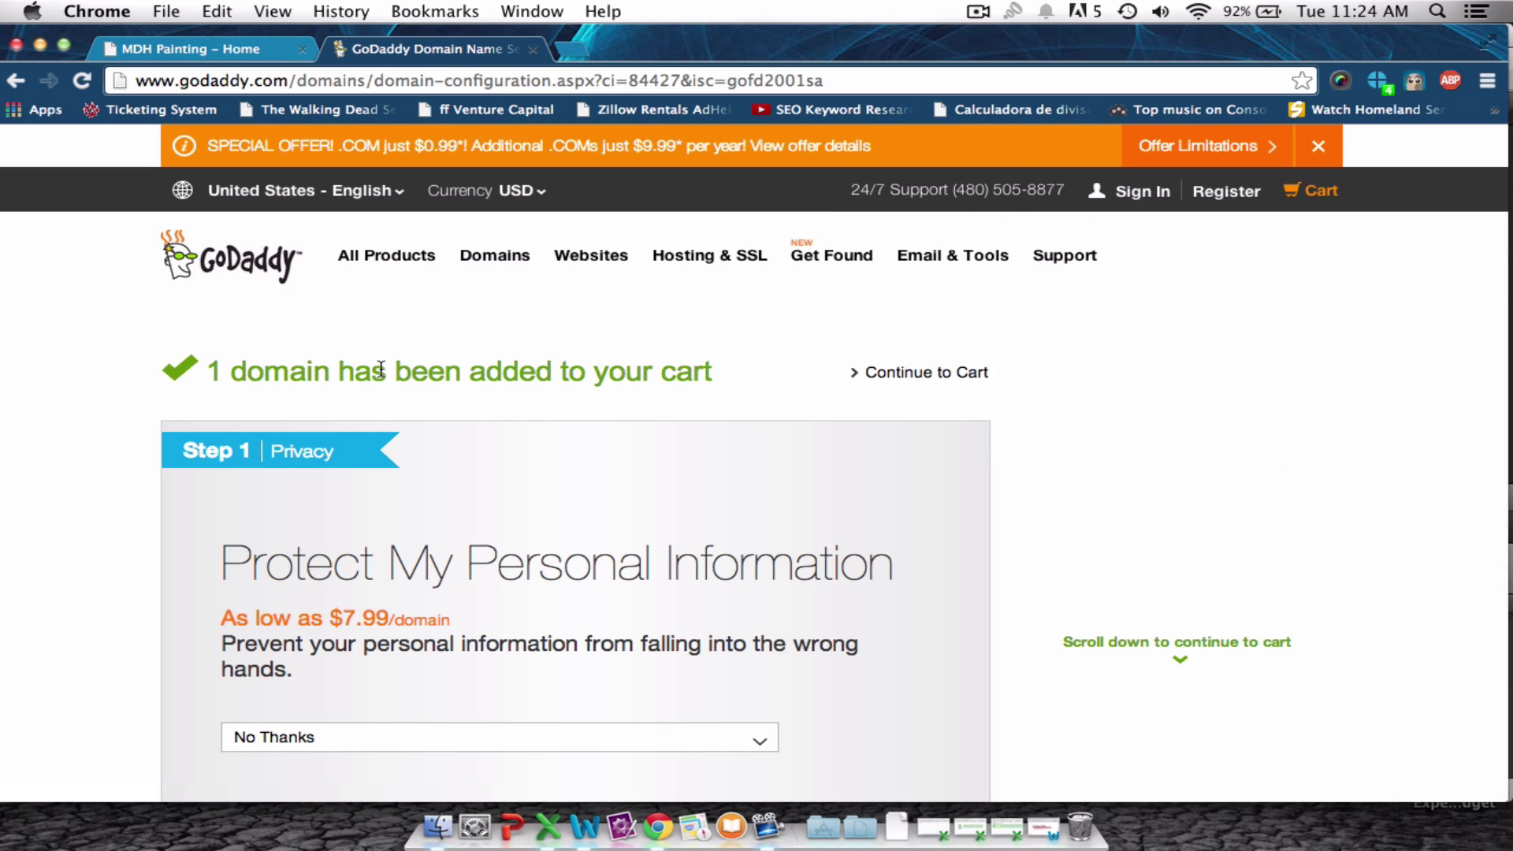
pyautogui.scroll(-5, 634, 405)
pyautogui.scroll(-14, 635, 405)
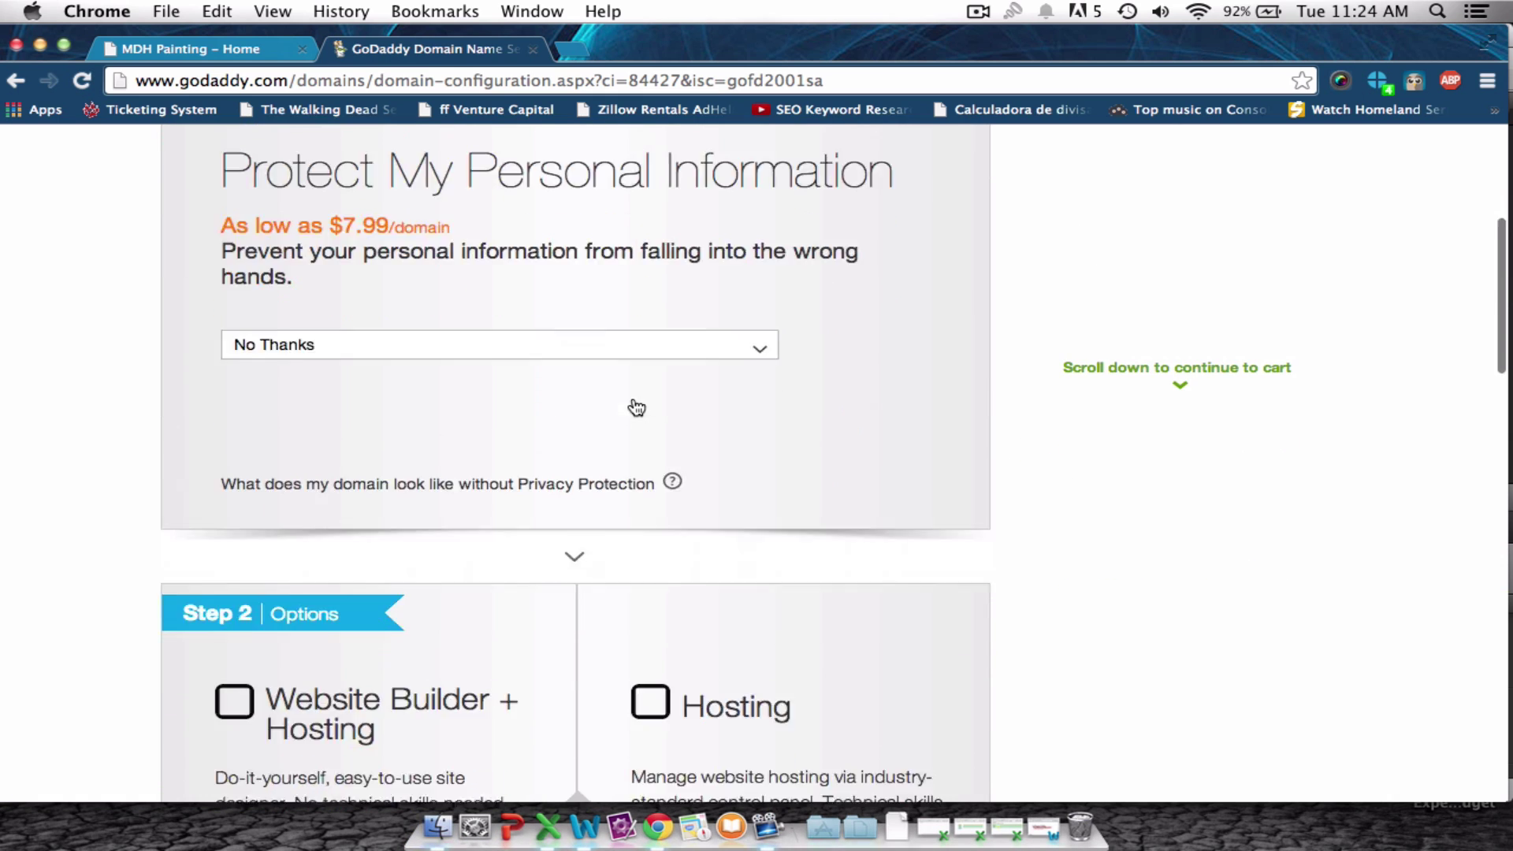
pyautogui.scroll(-10, 637, 406)
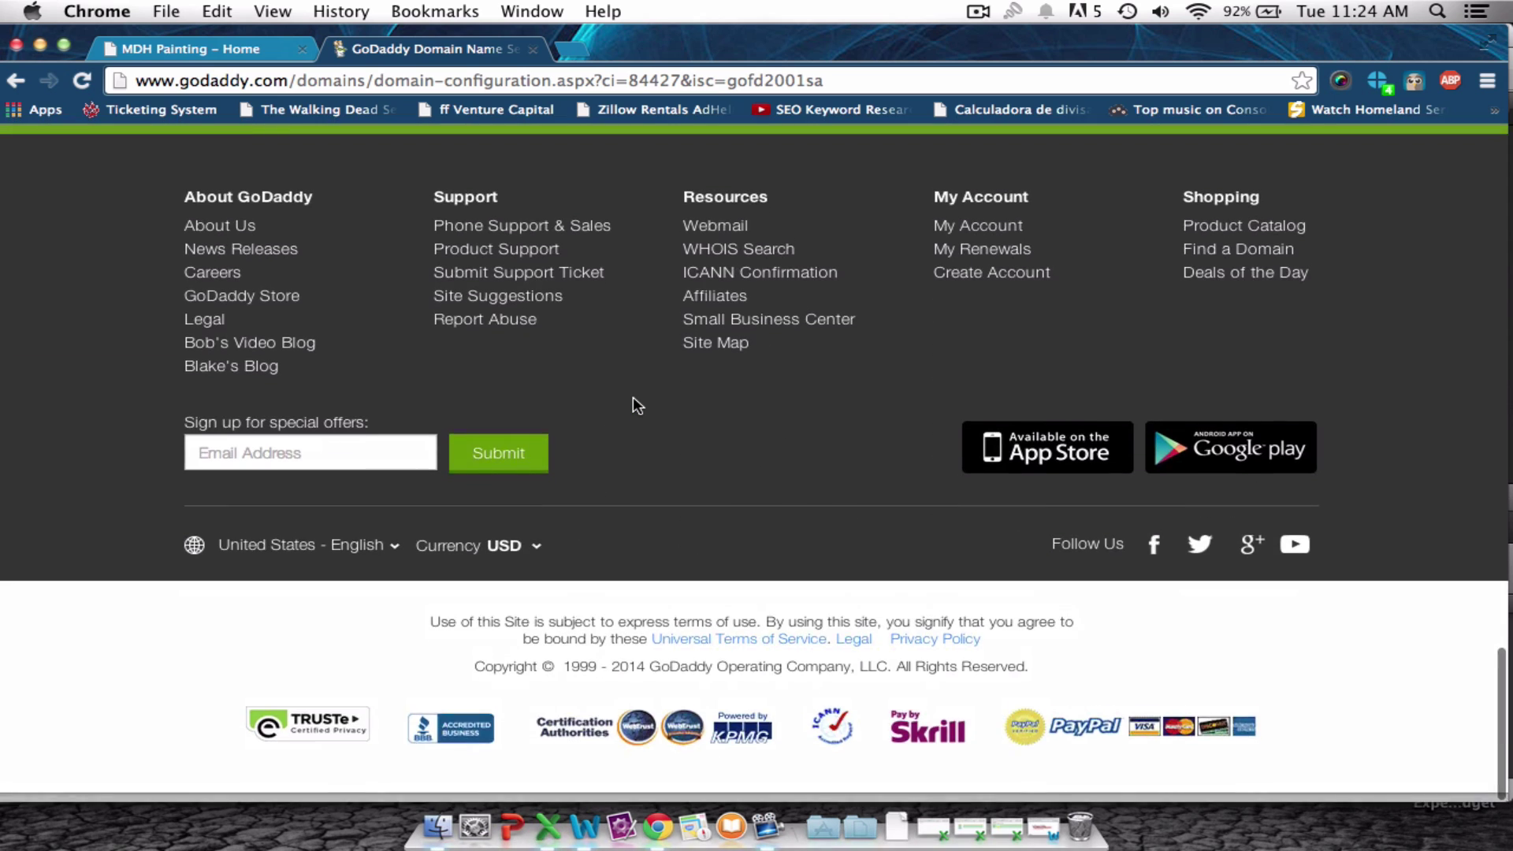
pyautogui.scroll(5, 637, 406)
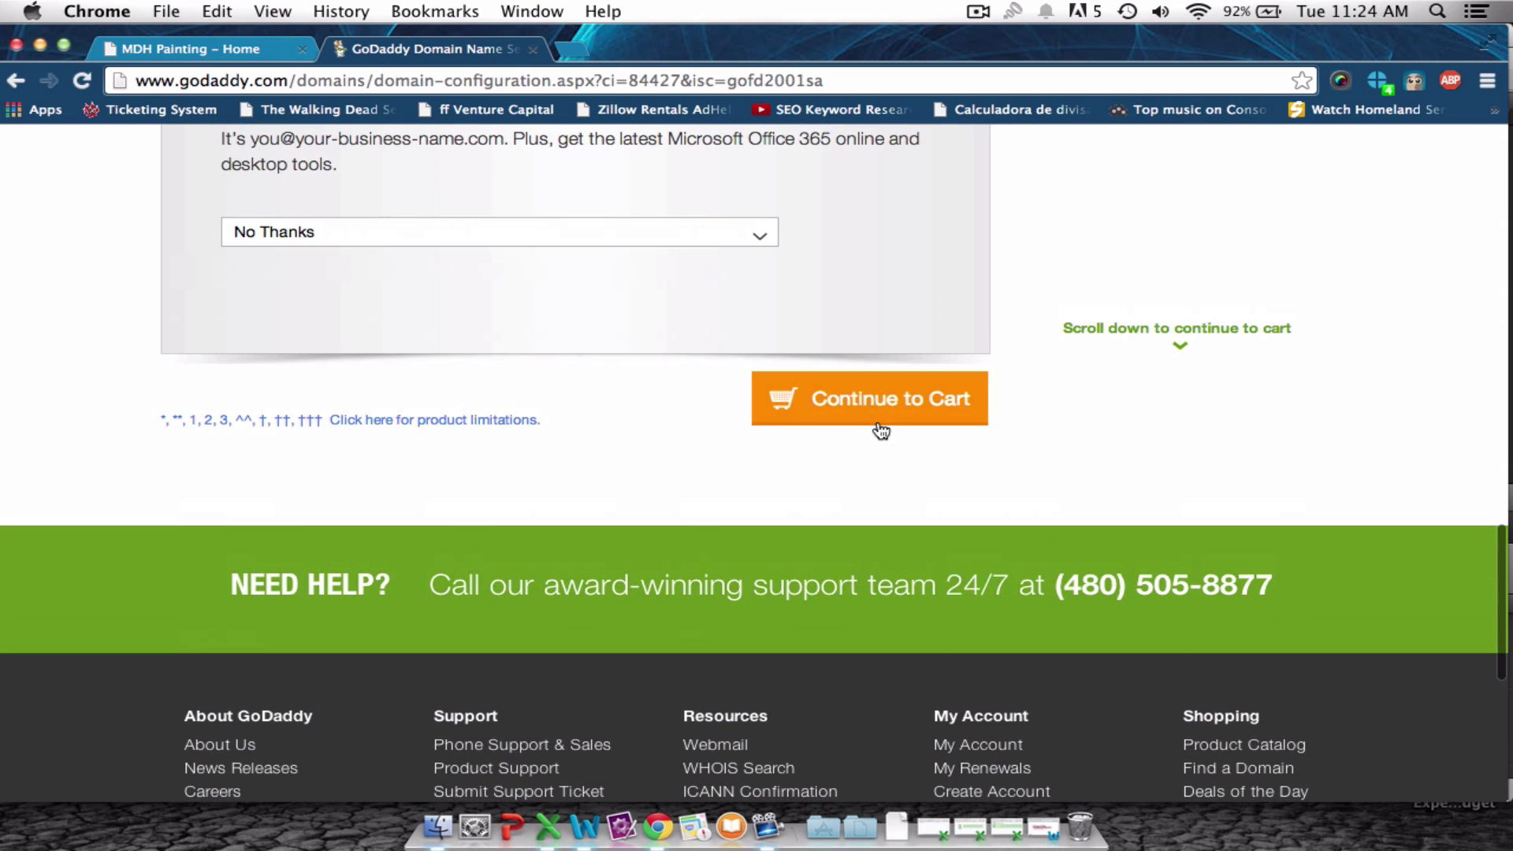
# Review the cart: happydogpainters.com for 1 year at $0.99, $1.17 total with ICANN fee.
pyautogui.click(889, 404)
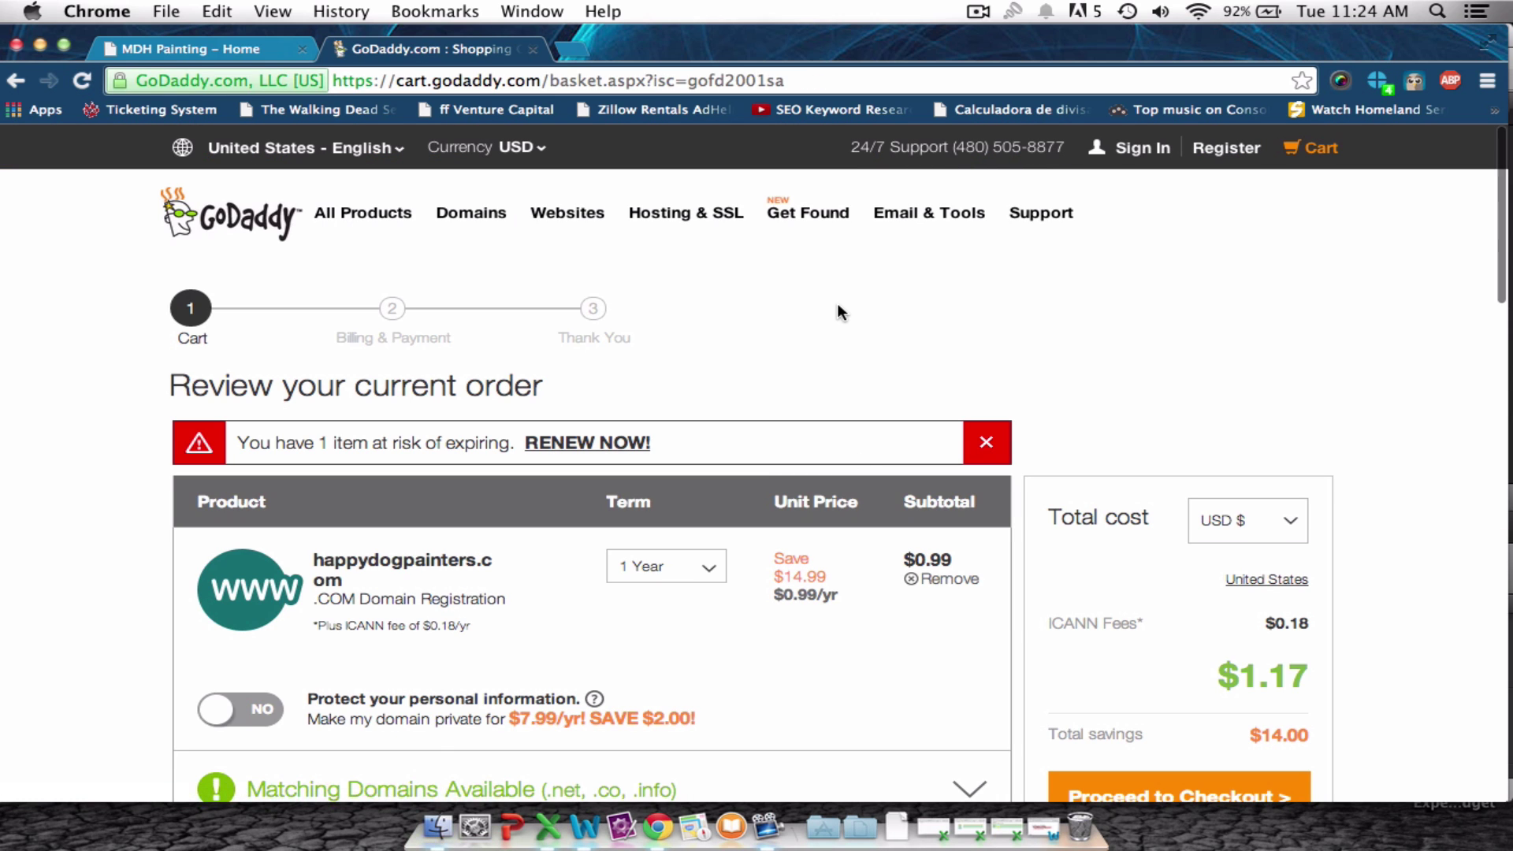
pyautogui.scroll(-5, 837, 303)
pyautogui.scroll(-1, 837, 302)
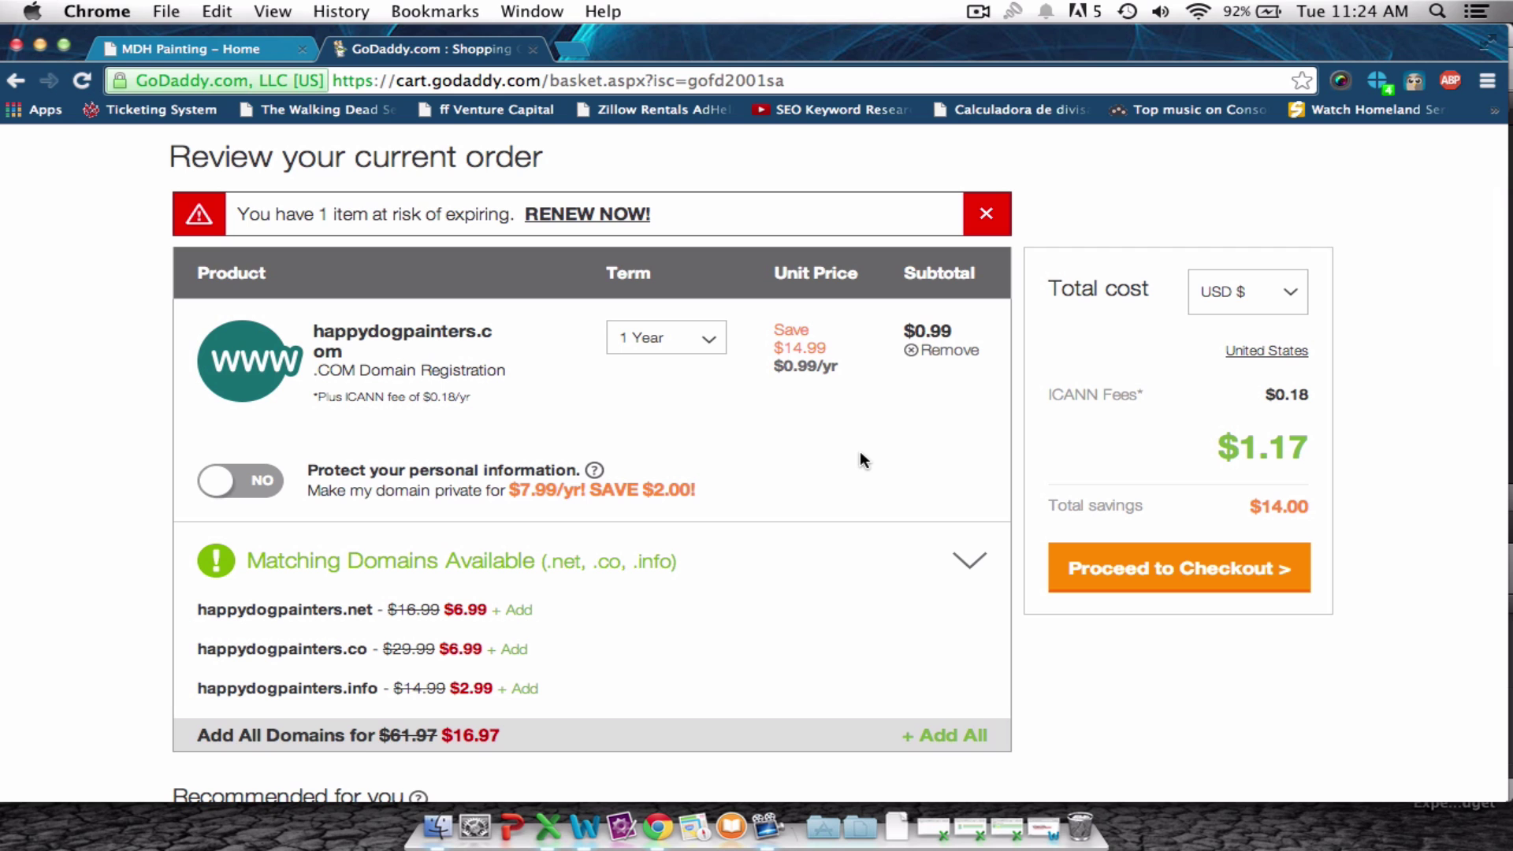
pyautogui.scroll(-3, 862, 456)
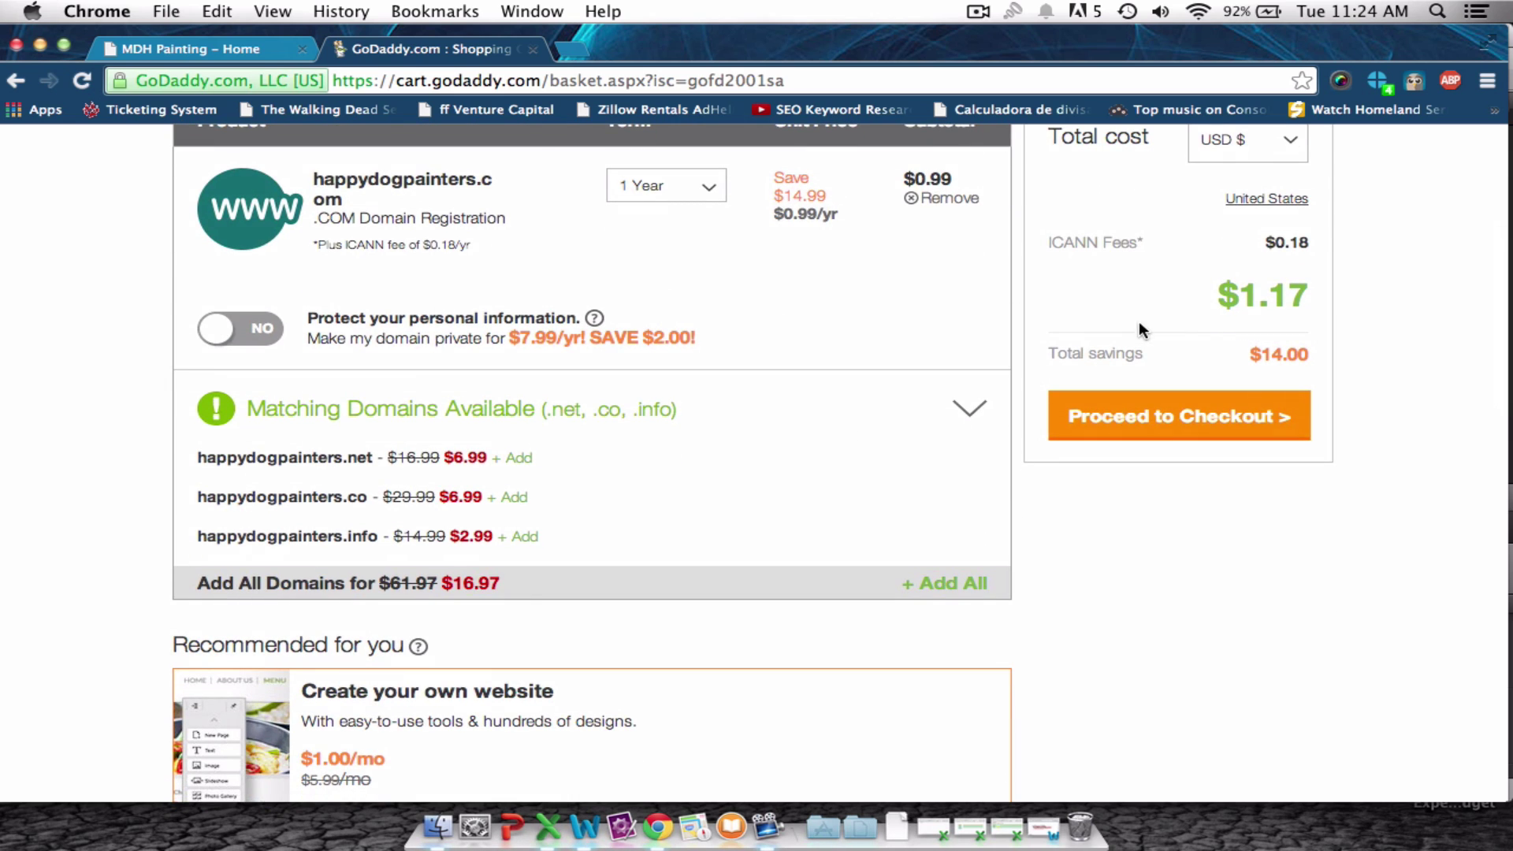
# Check out as a new customer up to the $1.17 Billing & Payment form.
pyautogui.click(1175, 427)
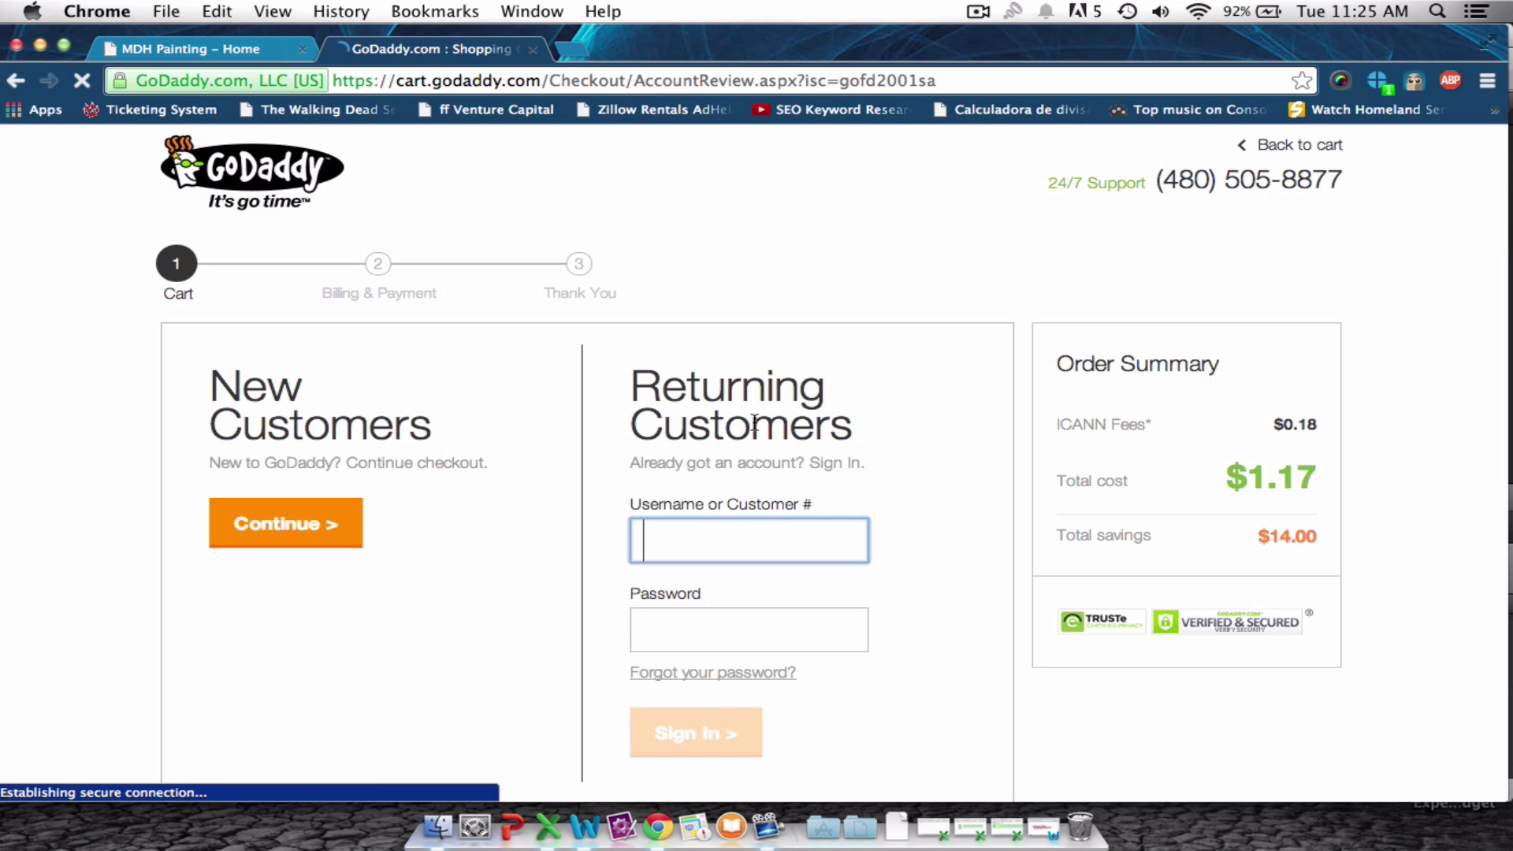
pyautogui.scroll(-2, 496, 423)
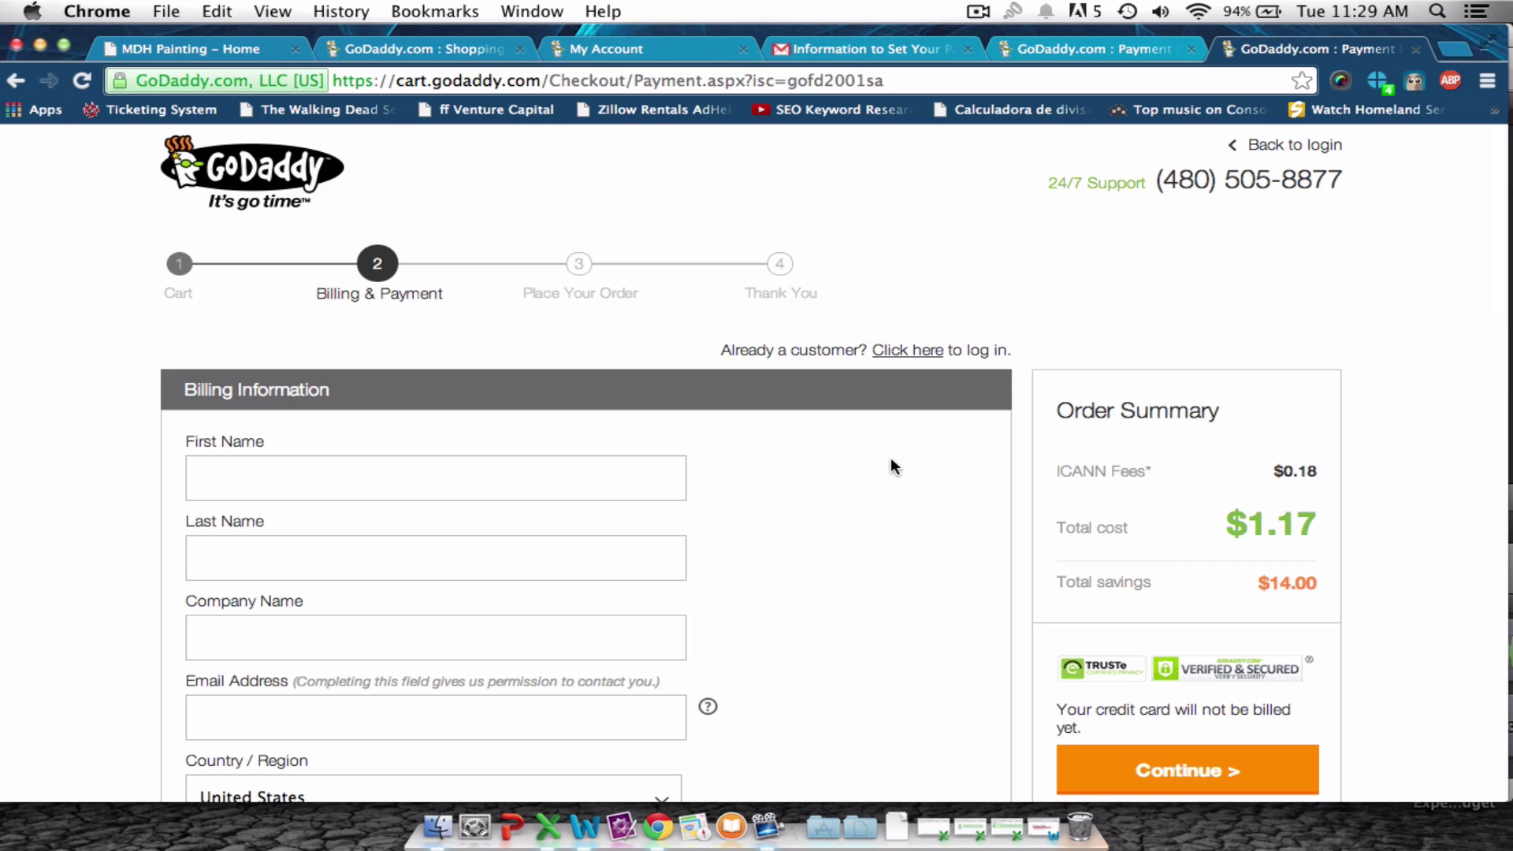
pyautogui.scroll(-5, 892, 465)
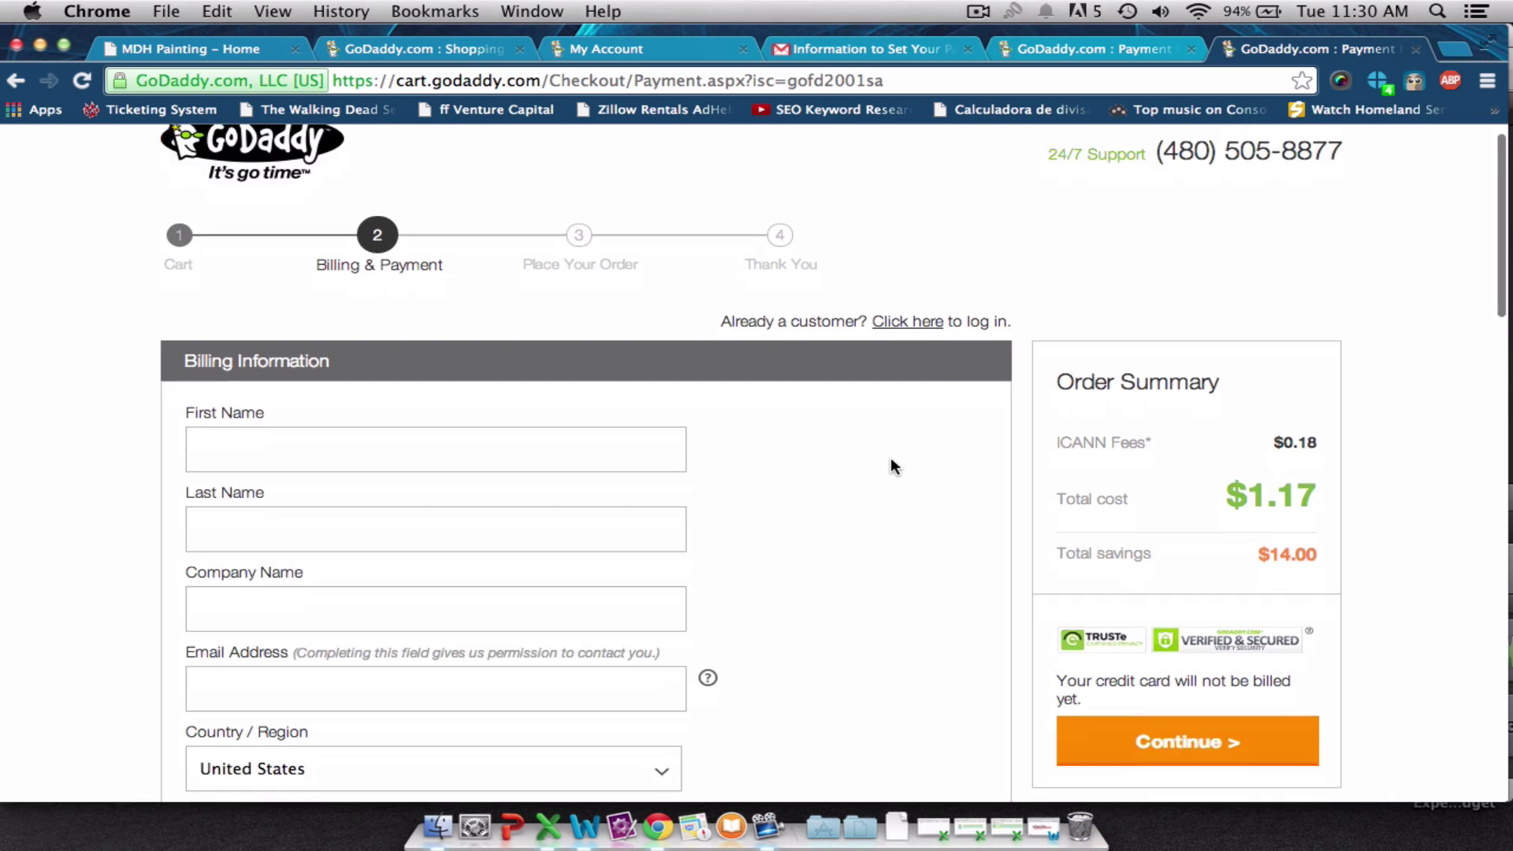
pyautogui.scroll(-15, 893, 465)
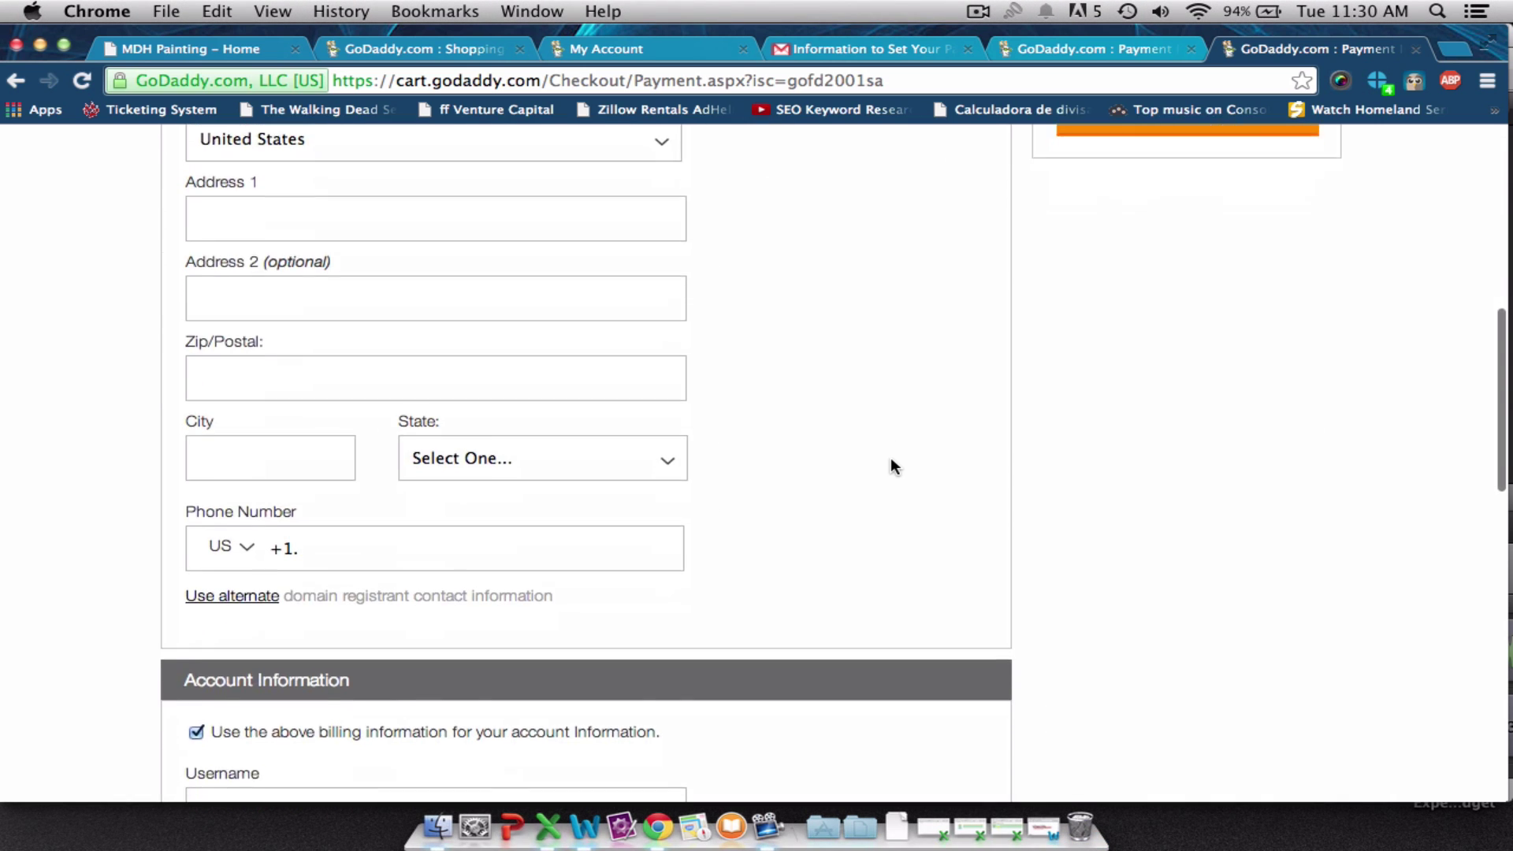
pyautogui.scroll(-10, 892, 465)
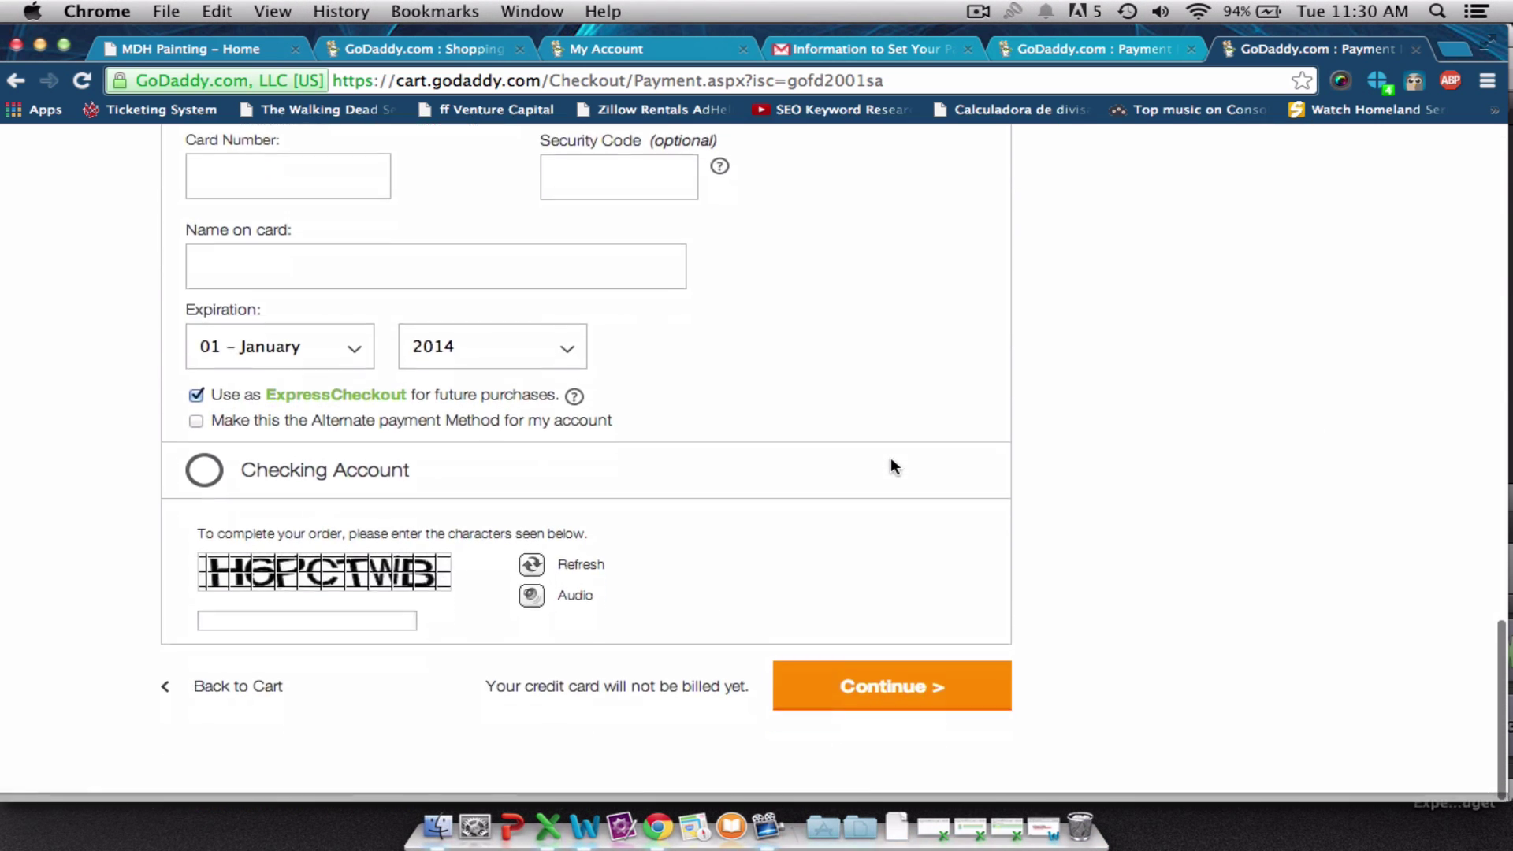
pyautogui.scroll(7, 893, 465)
pyautogui.scroll(15, 893, 466)
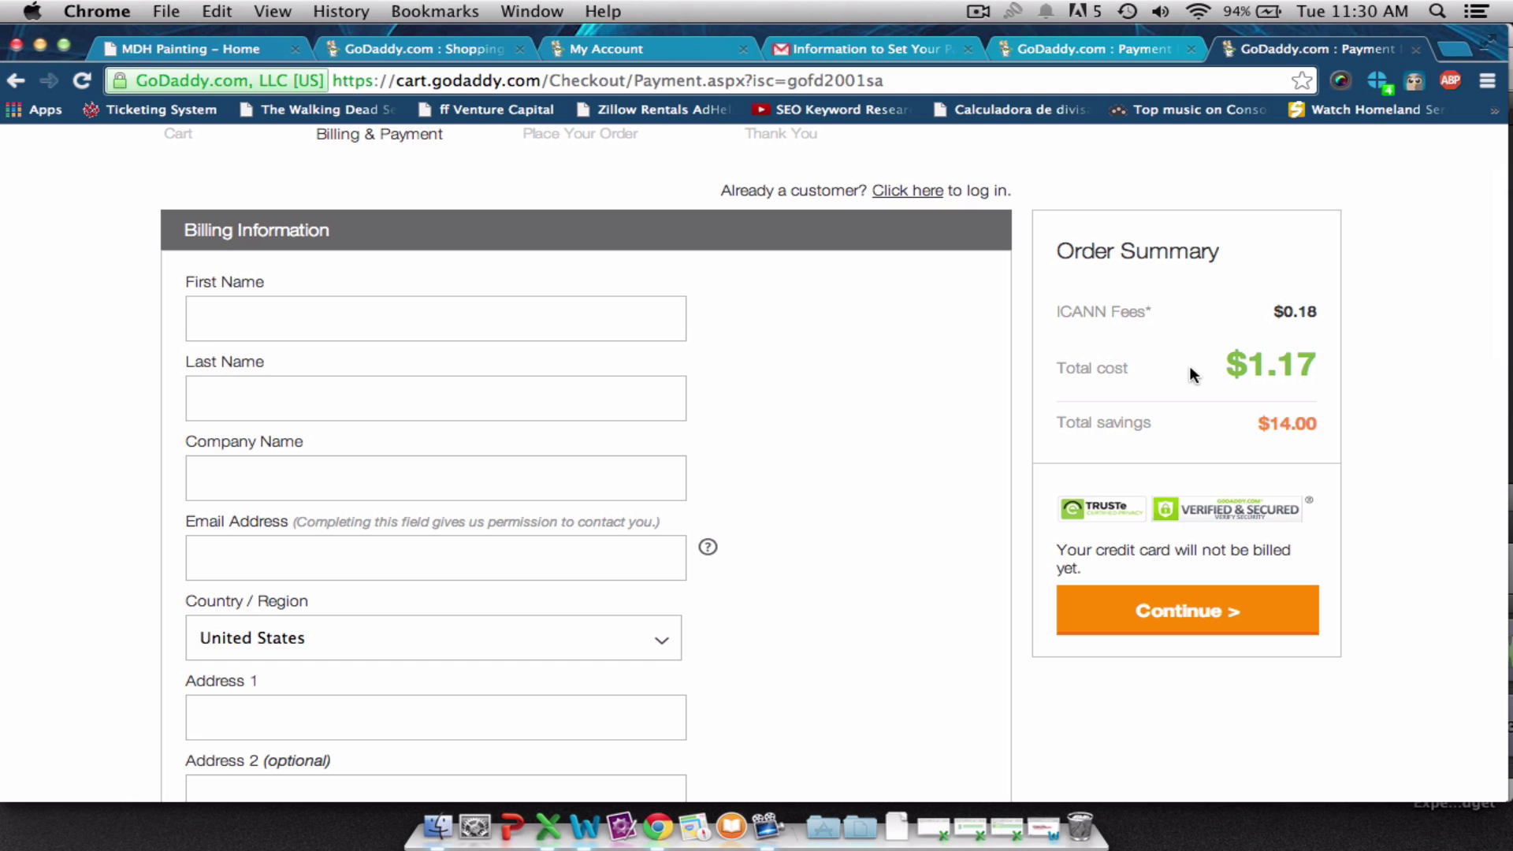
pyautogui.press('super+t')
# Search Google for '$1 godaddy domain' and open GoDaddy's $0.99 Domain Name Sale offer.
pyautogui.write('go')
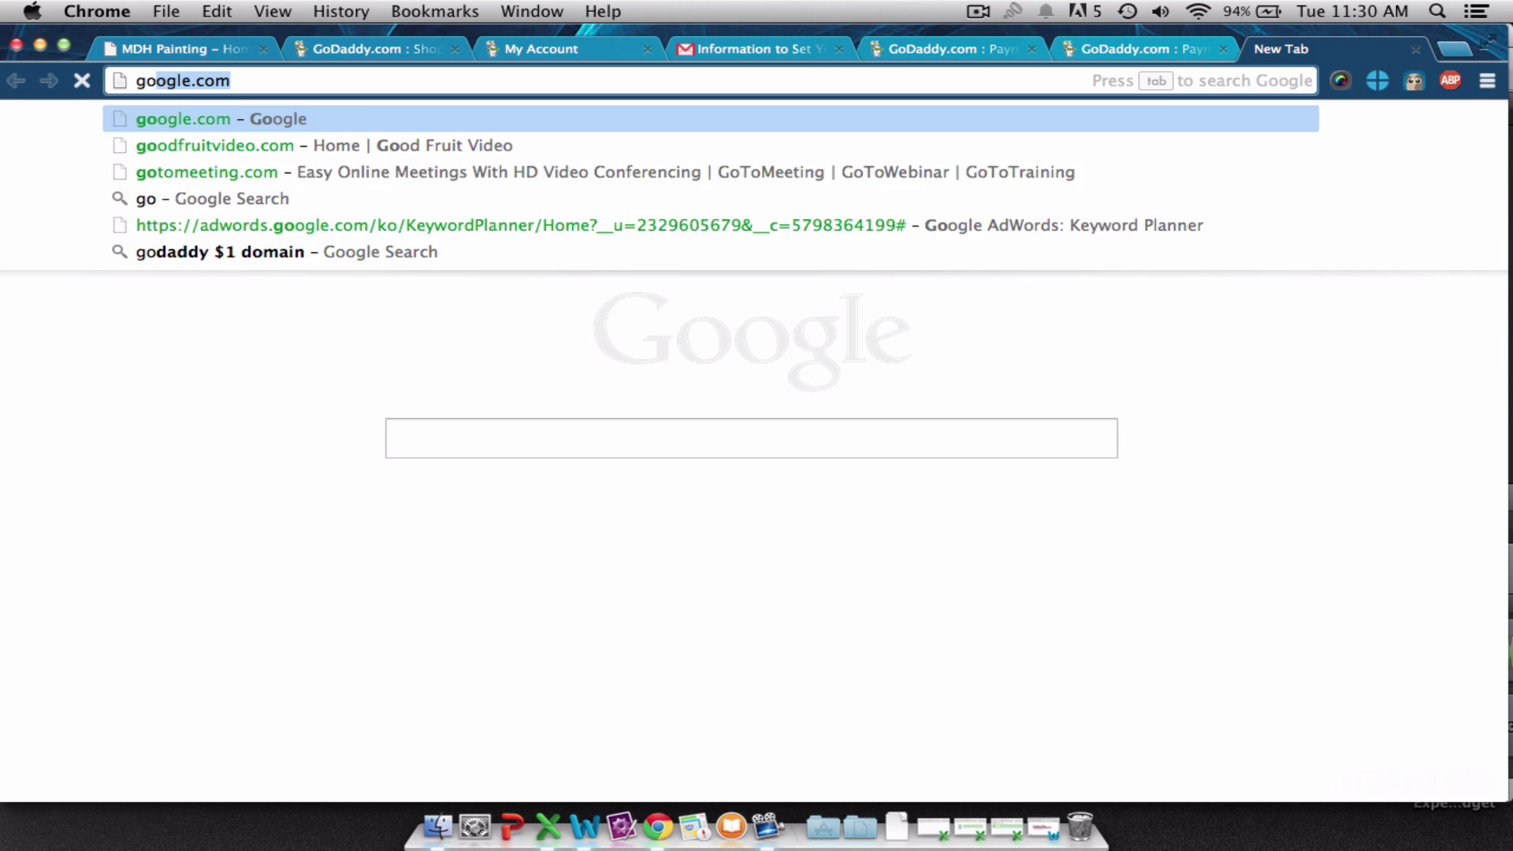
pyautogui.press('Return')
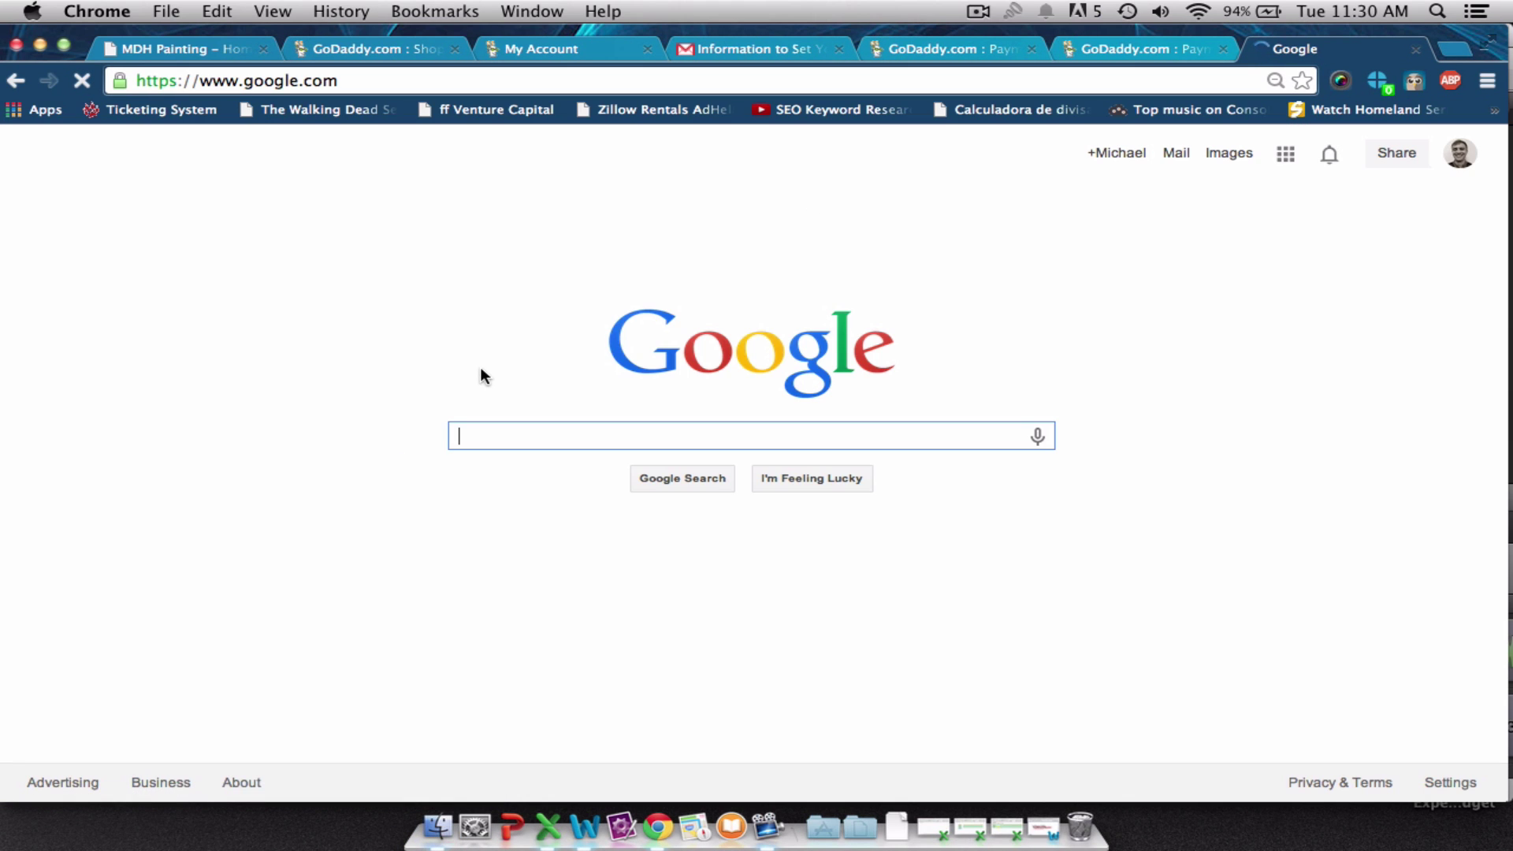
pyautogui.write('$1 g')
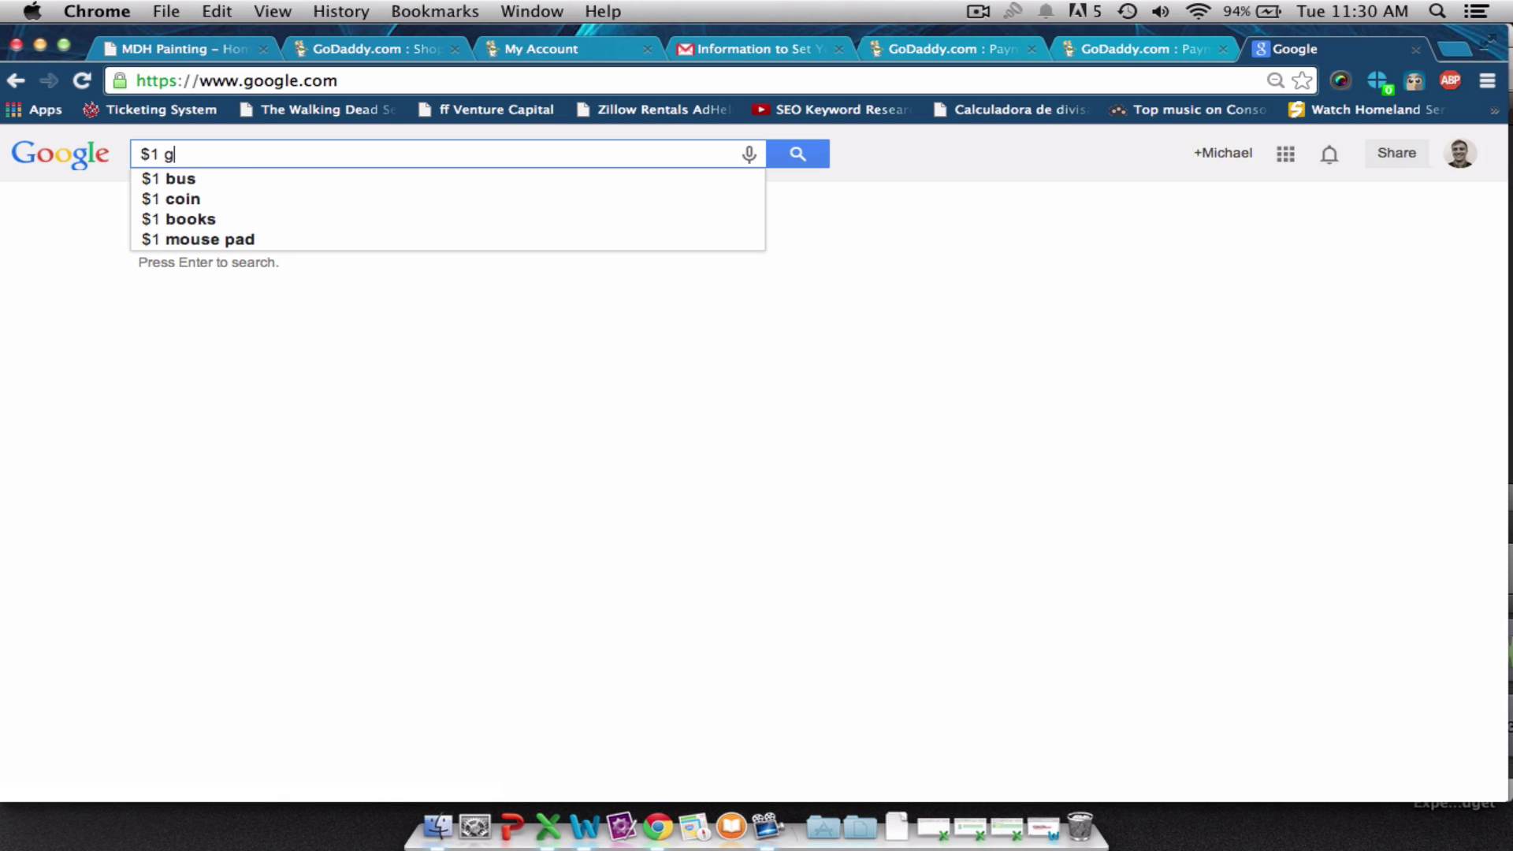
pyautogui.write('odad')
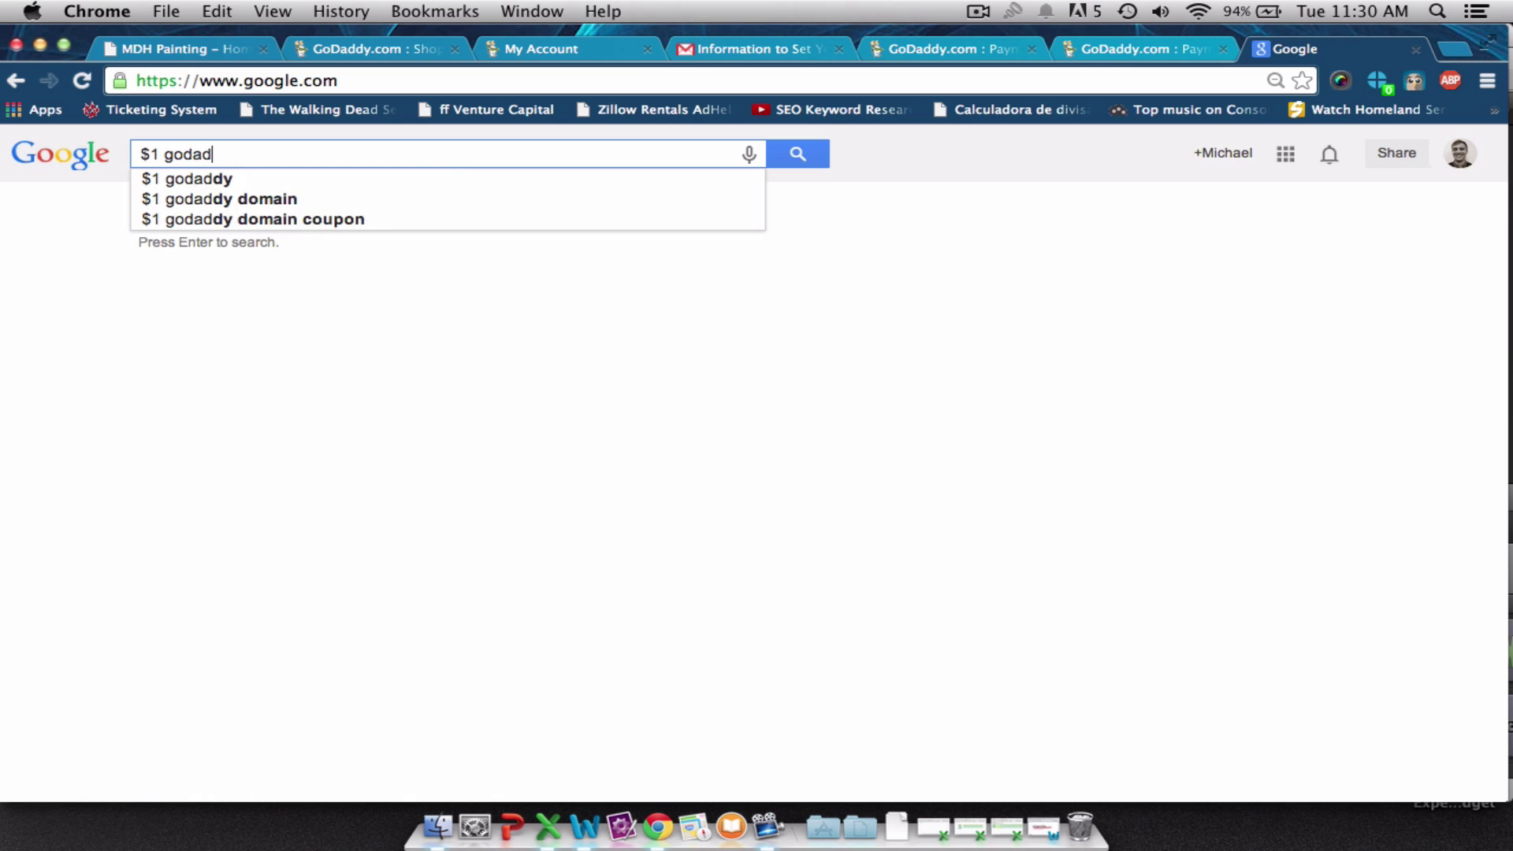
pyautogui.write('dy domain')
pyautogui.press('Return')
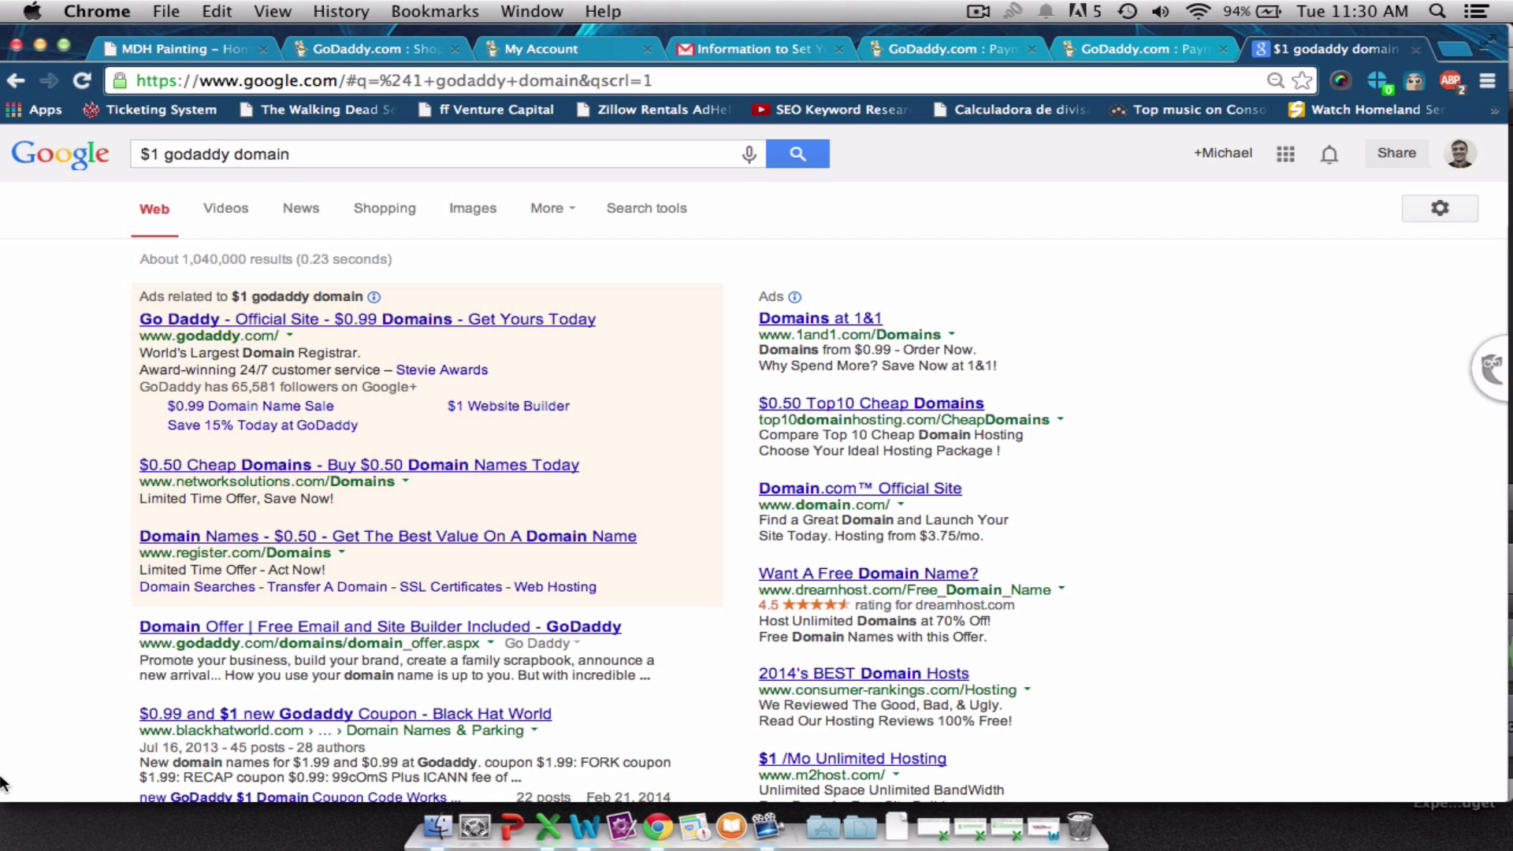
pyautogui.click(204, 410)
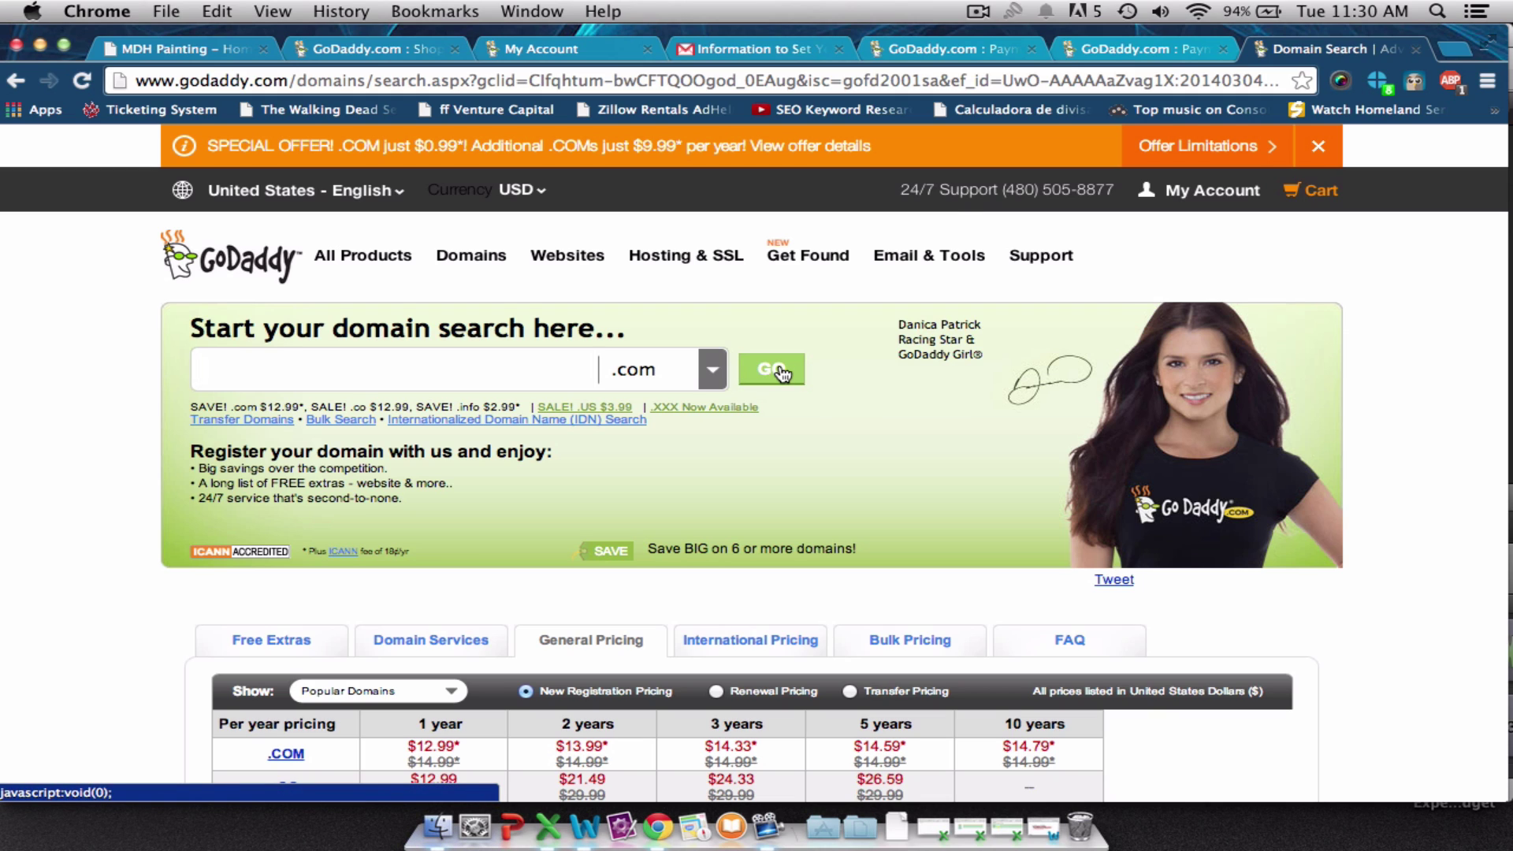
# Switch back to the GoDaddy Payment tab and review the billing information form.
pyautogui.click(1154, 55)
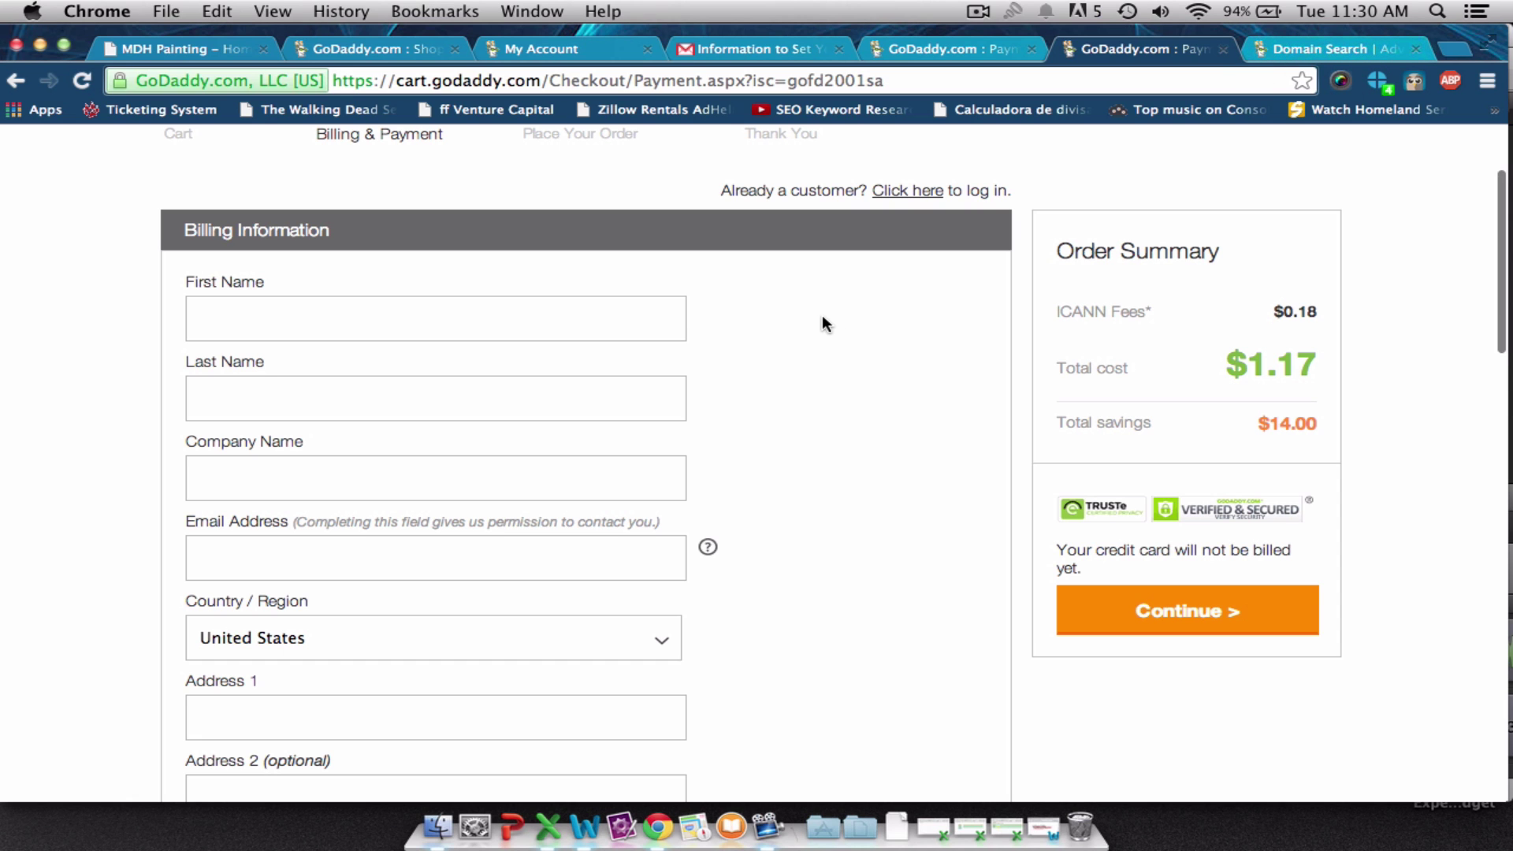
pyautogui.scroll(-8, 822, 317)
pyautogui.scroll(7, 822, 317)
pyautogui.scroll(1, 822, 323)
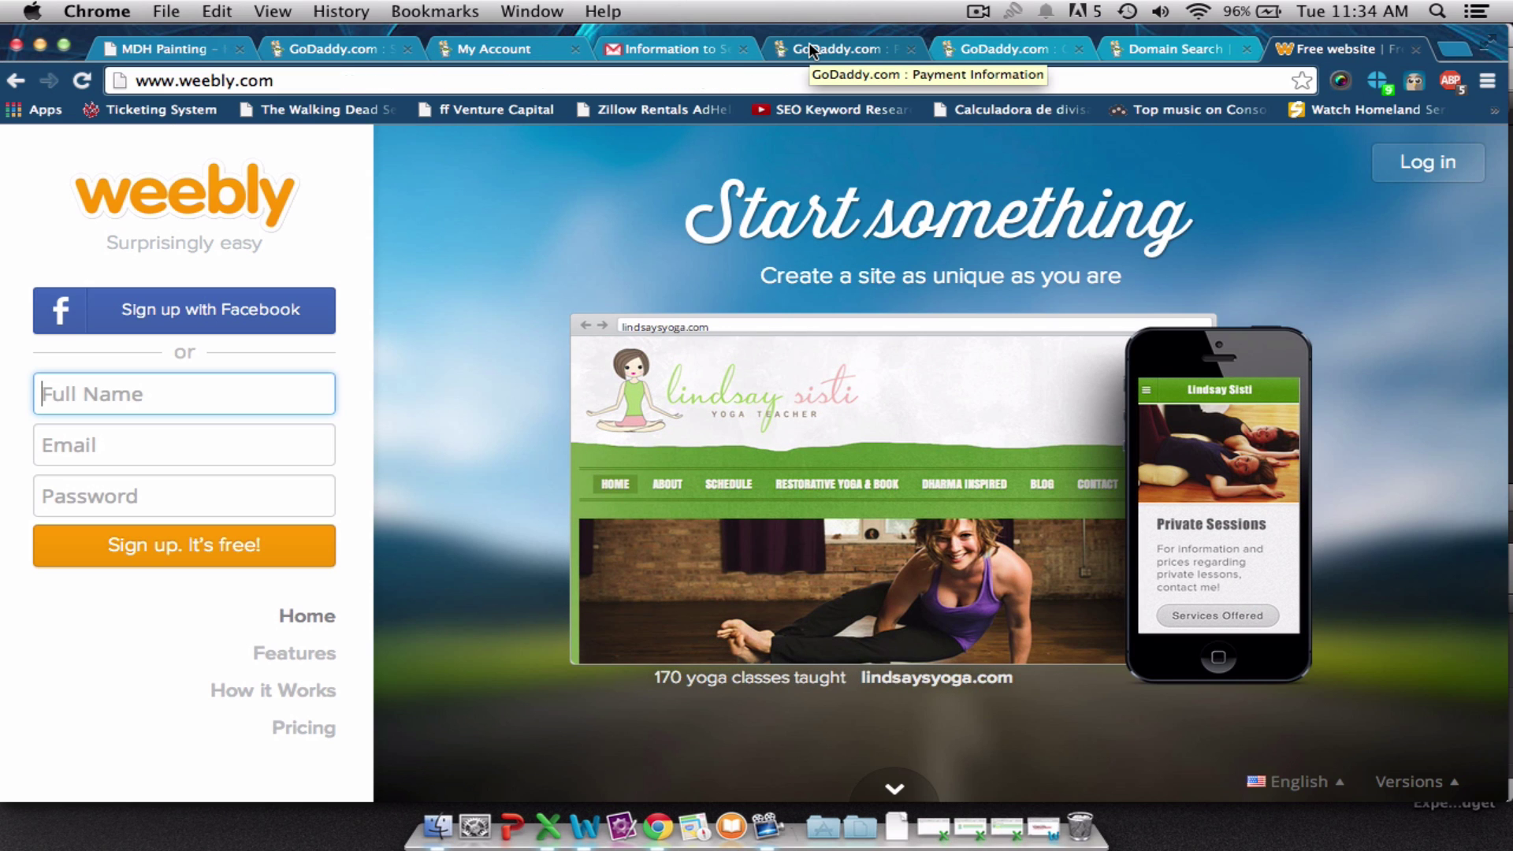
# Reload mdhpainting.com in a new tab, scan its home page, then switch to the Weebly tab.
pyautogui.press('super+t')
pyautogui.write('mdhpainting.com')
pyautogui.press('Return')
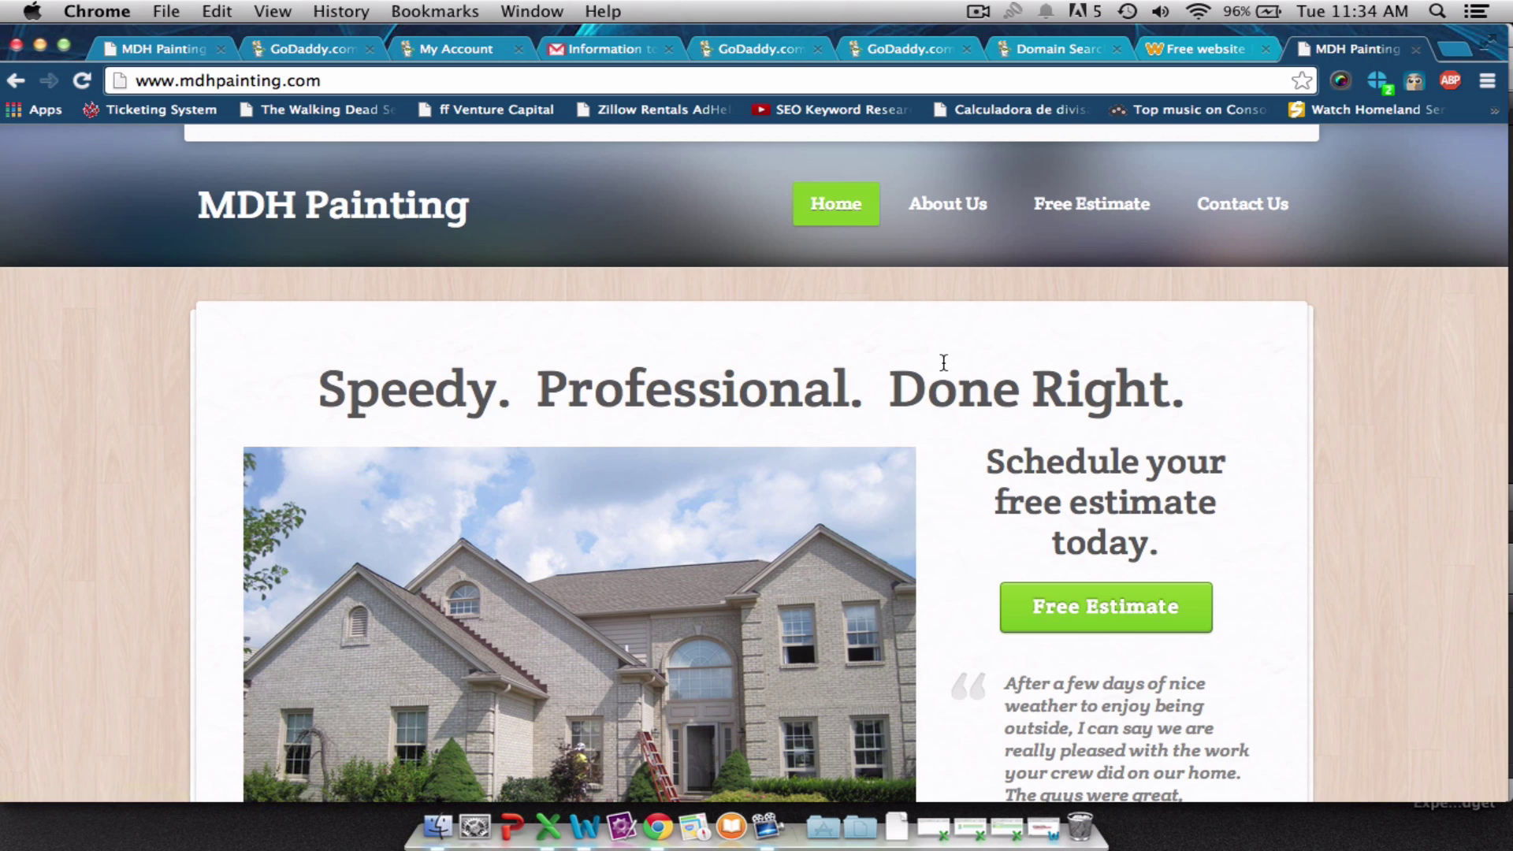
pyautogui.scroll(-3, 944, 363)
pyautogui.scroll(3, 944, 362)
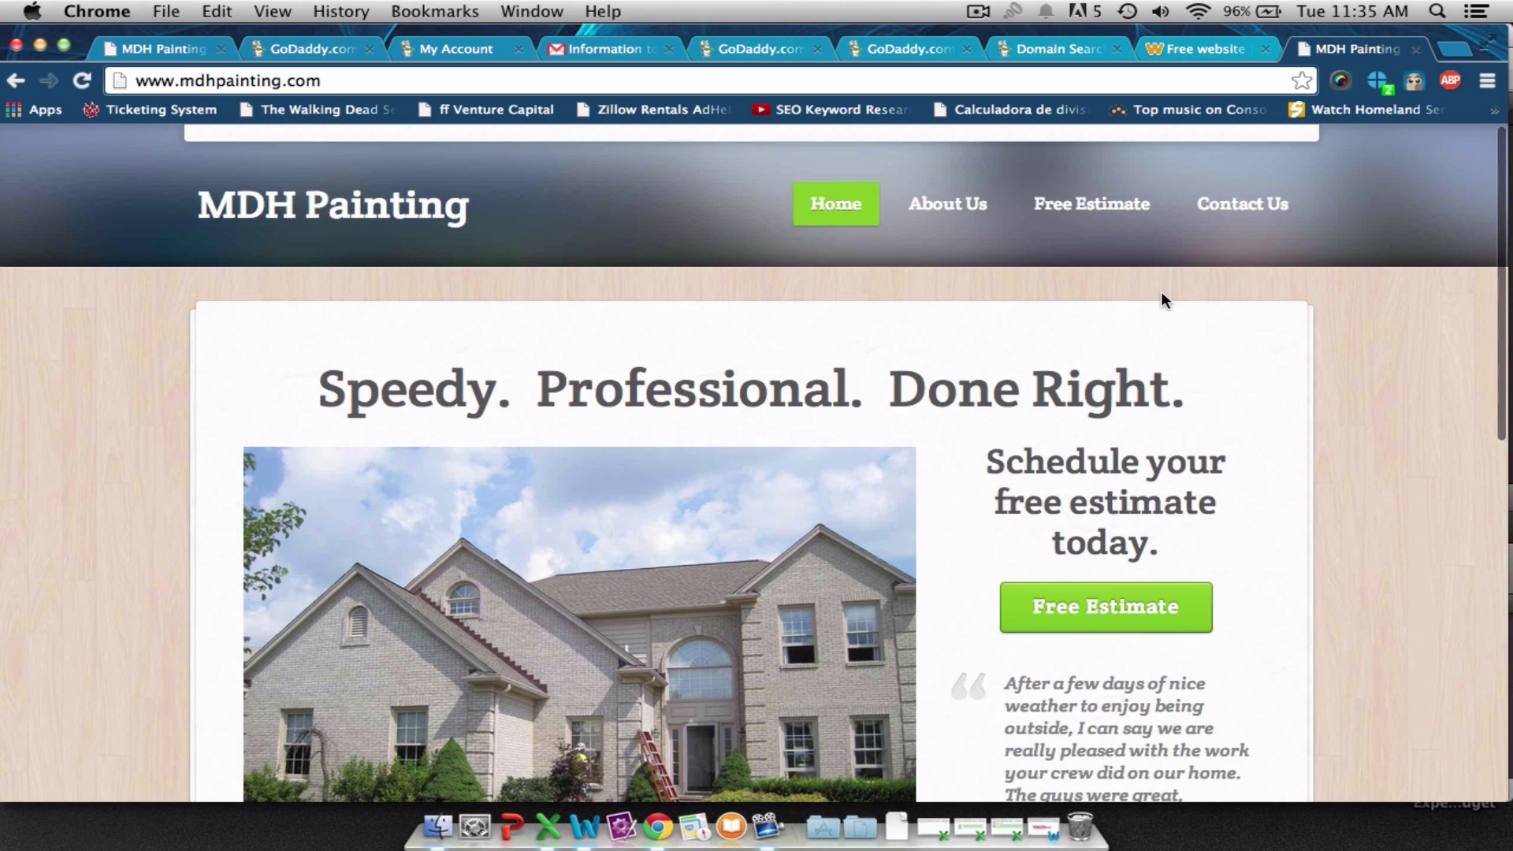
pyautogui.scroll(-5, 1007, 316)
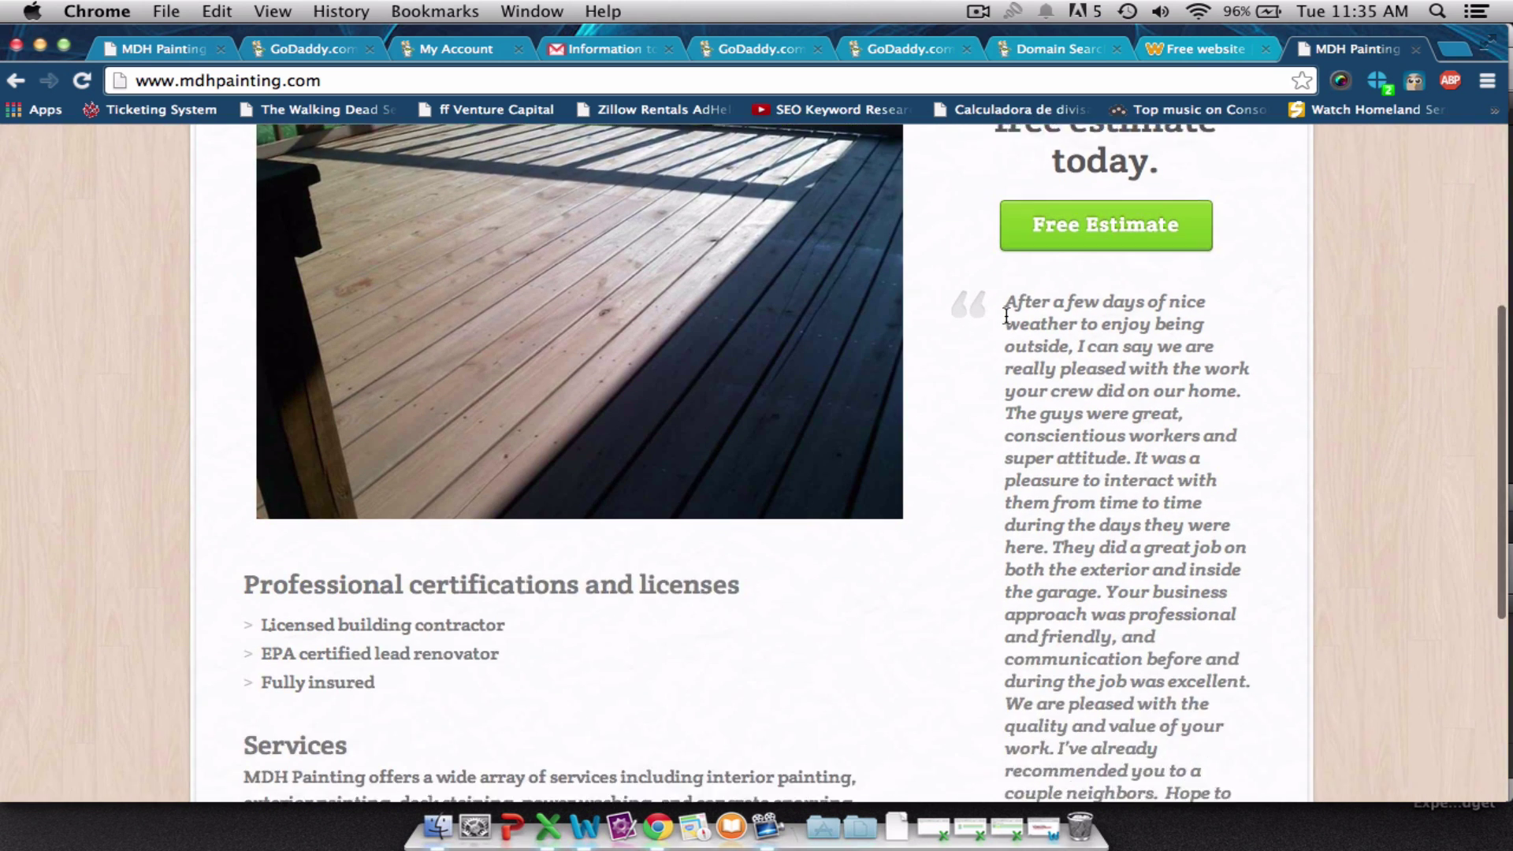
pyautogui.scroll(-5, 1006, 315)
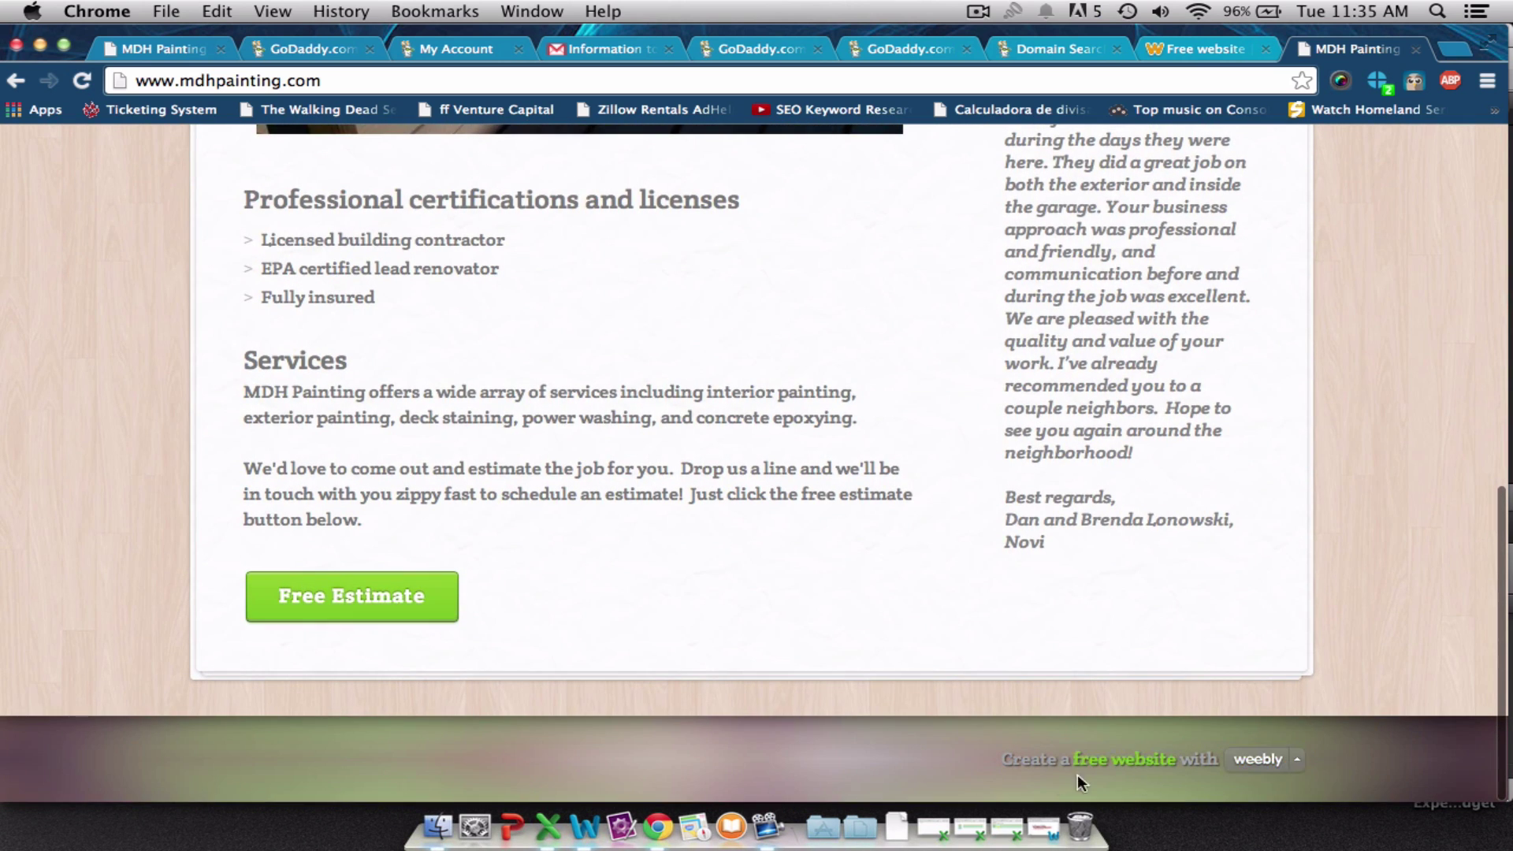
pyautogui.moveTo(1261, 759)
pyautogui.click(1173, 52)
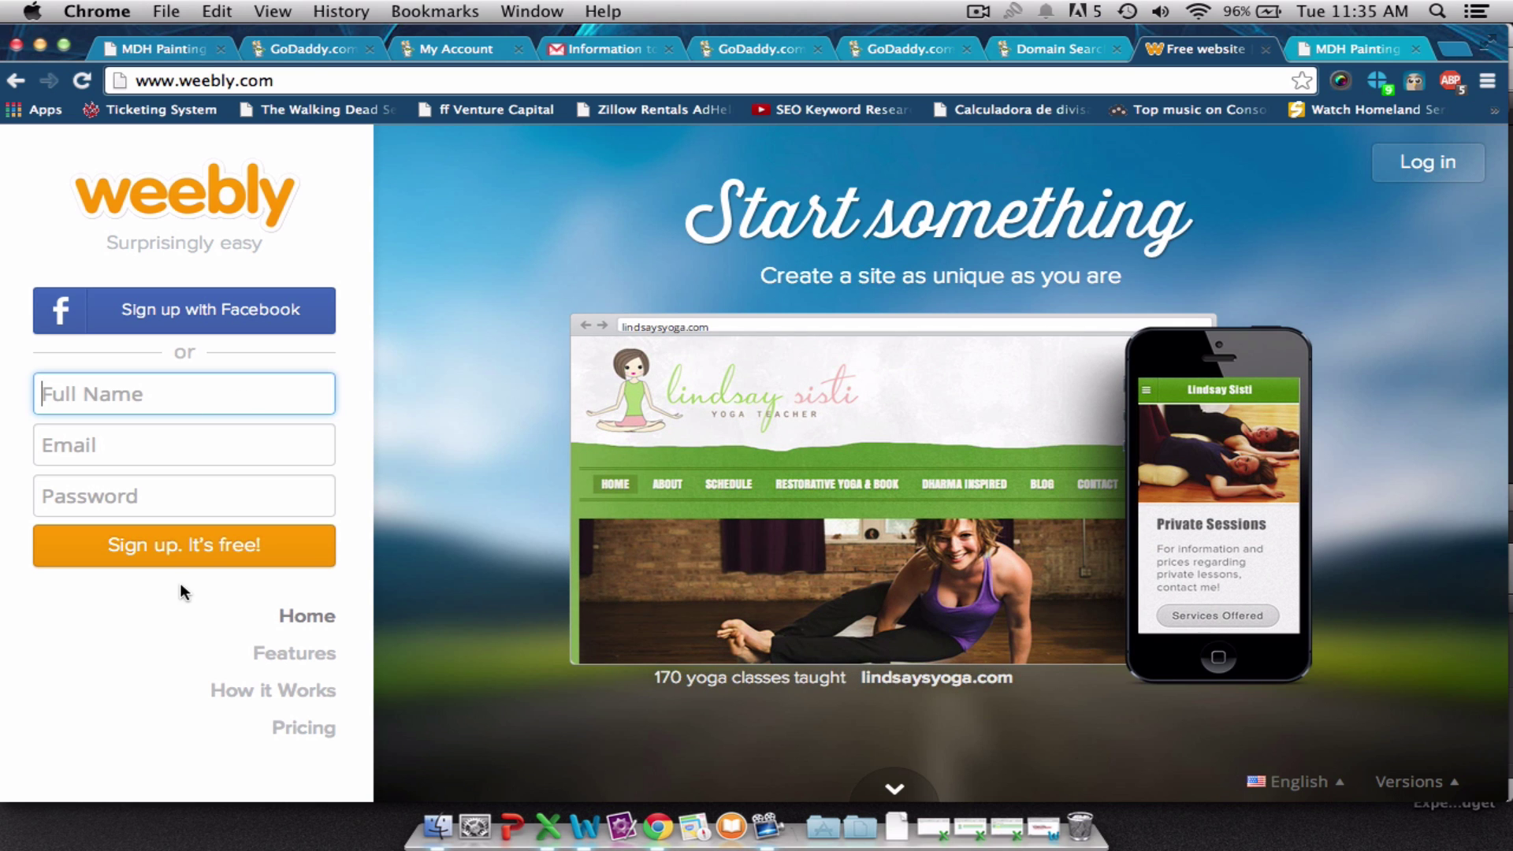
# Sign in to Weebly with the account username and password, then start adding a new site.
pyautogui.click(1429, 162)
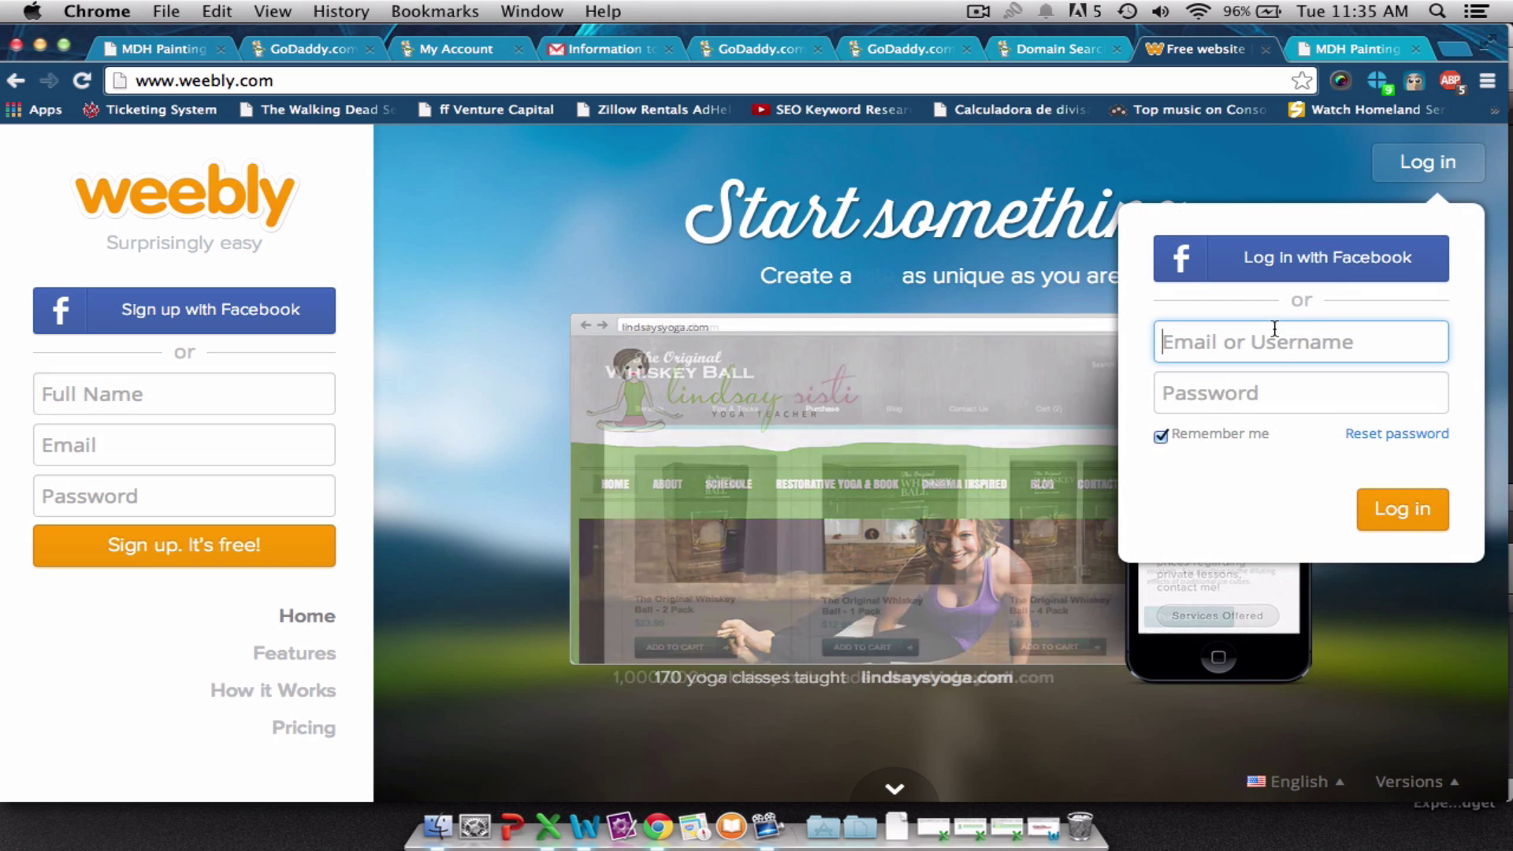
pyautogui.write('micha')
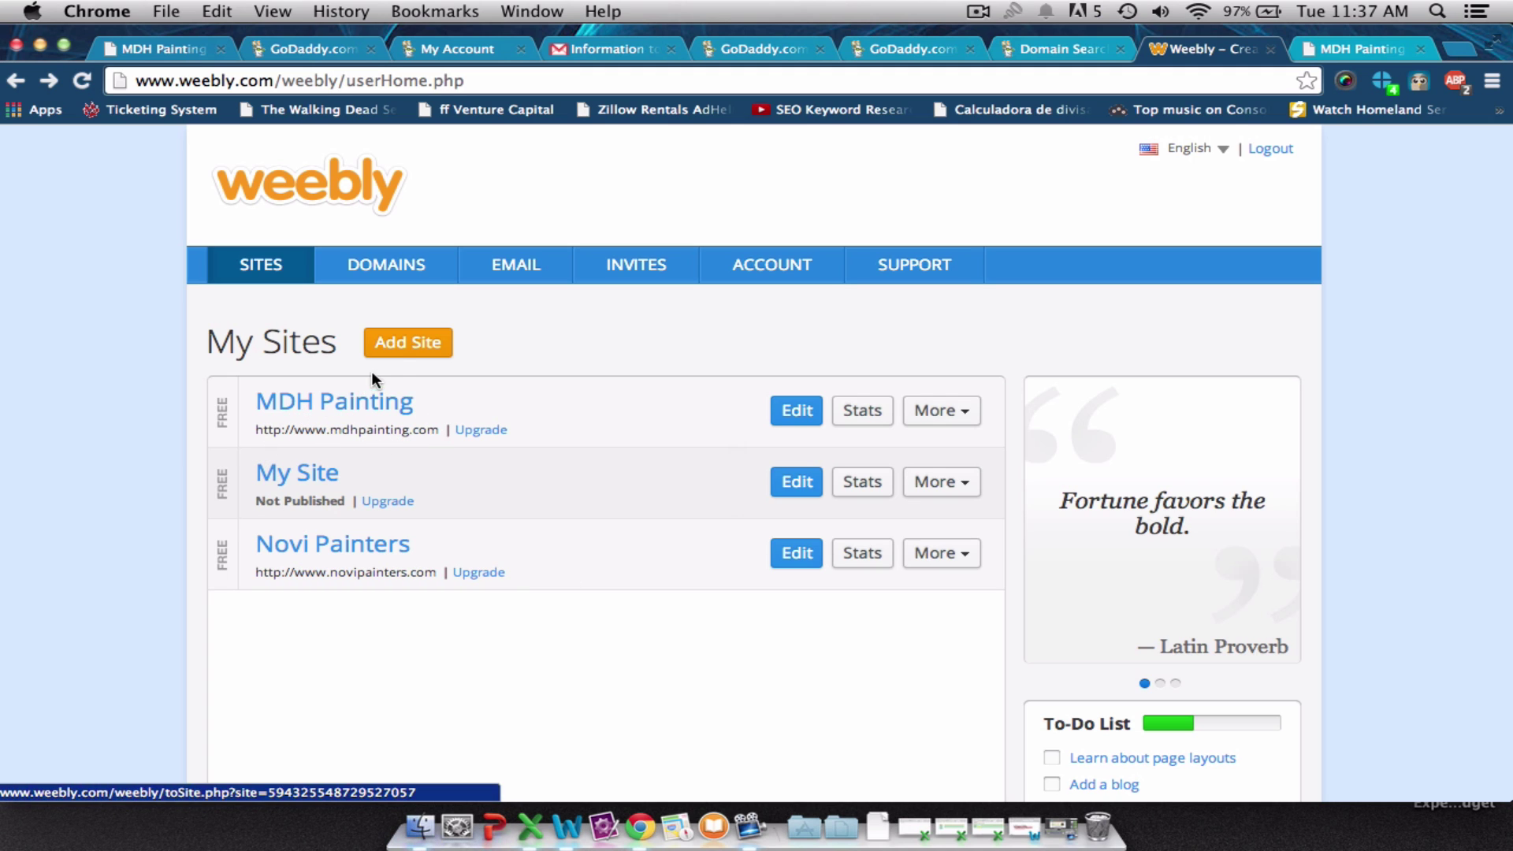
pyautogui.click(397, 355)
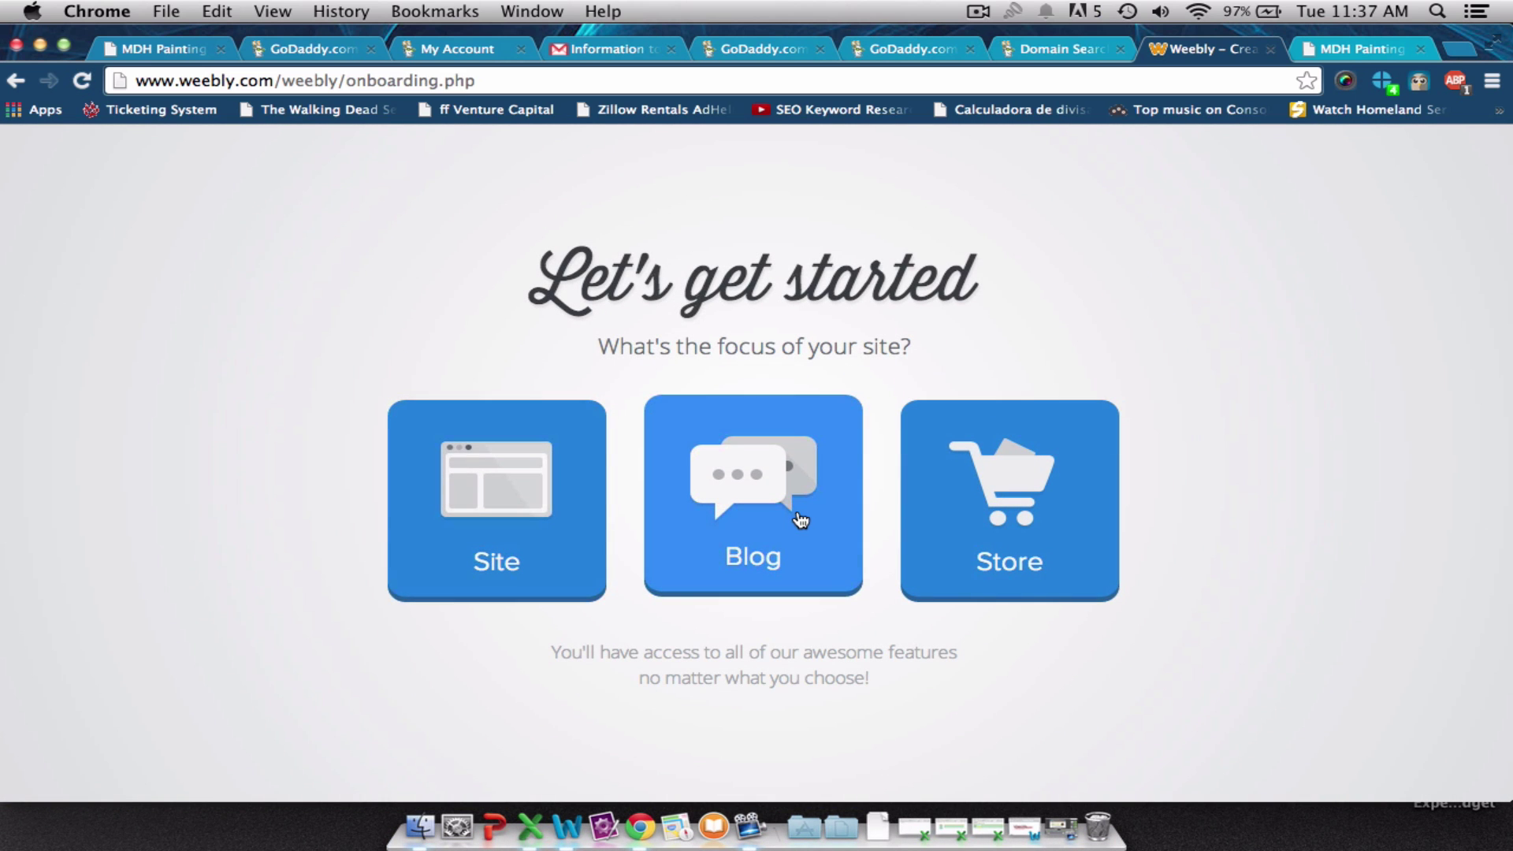
# Choose Site as the focus, then pick the light-wood theme with green buttons.
pyautogui.click(484, 524)
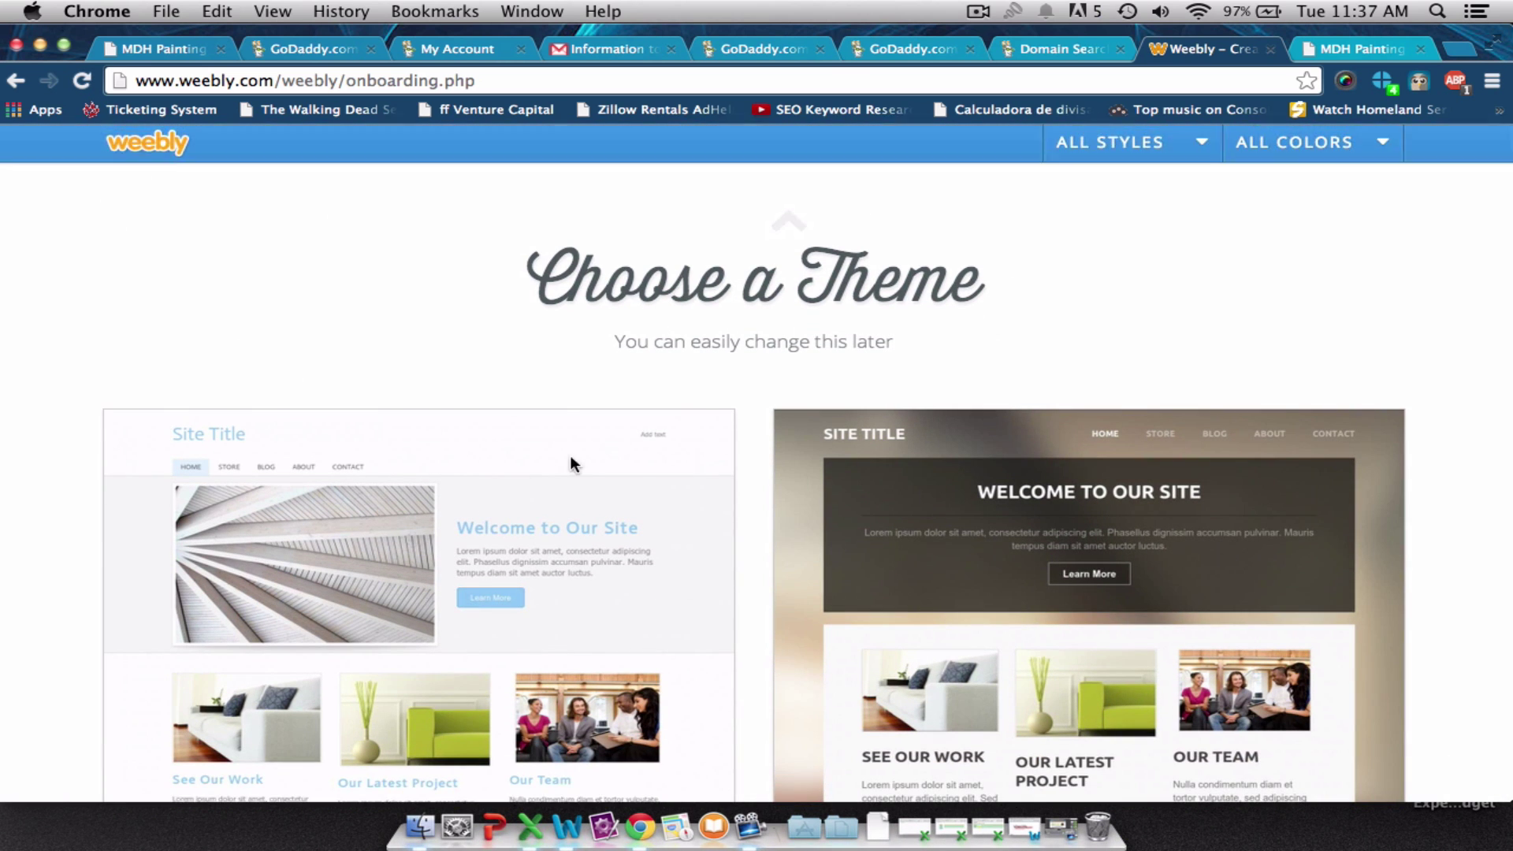
pyautogui.scroll(-5, 783, 328)
pyautogui.scroll(-3, 783, 329)
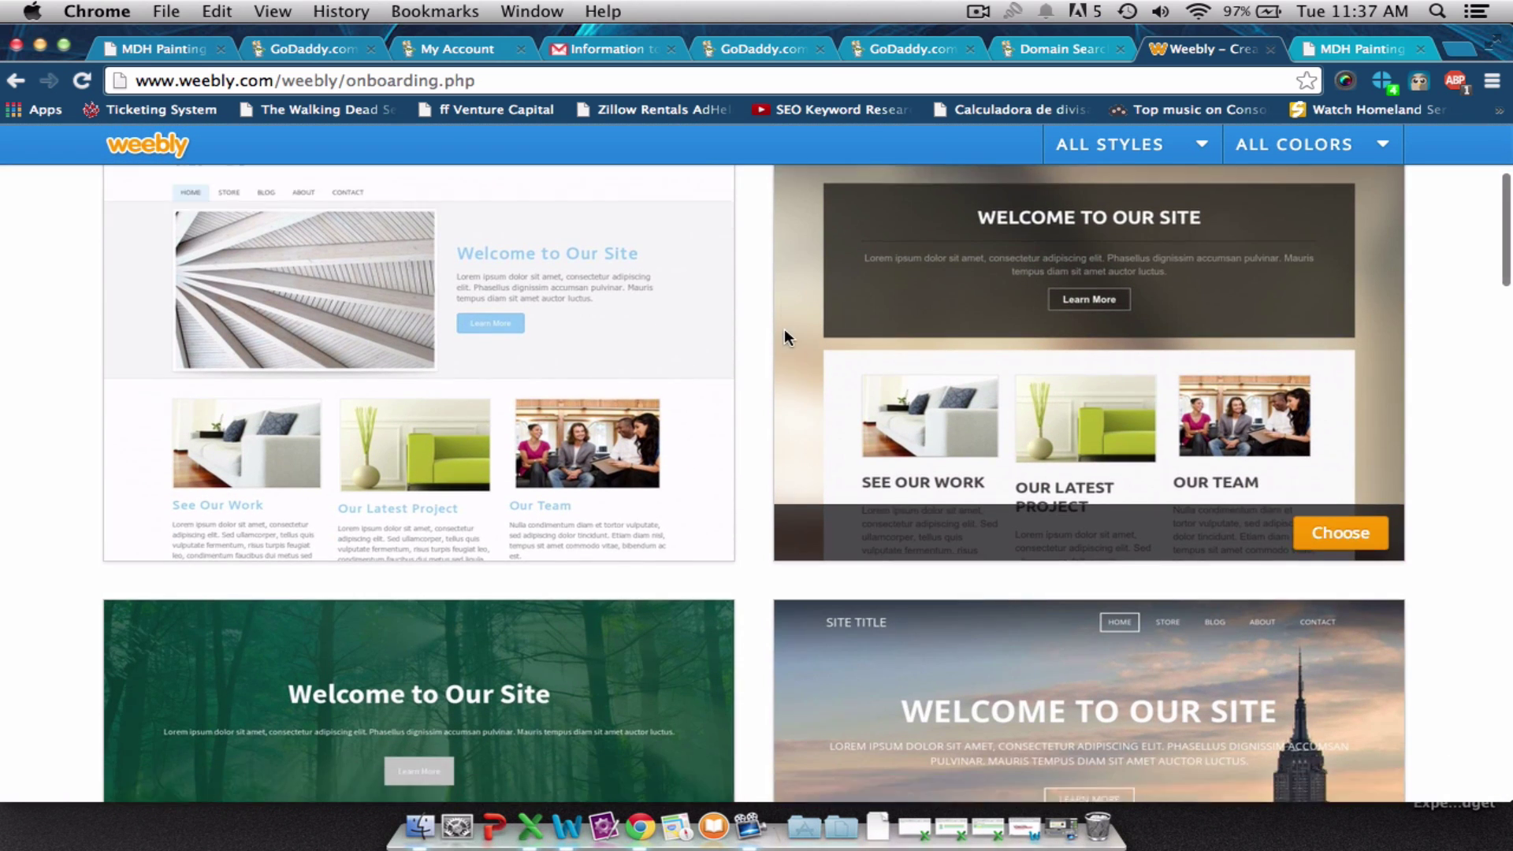
pyautogui.scroll(-4, 783, 329)
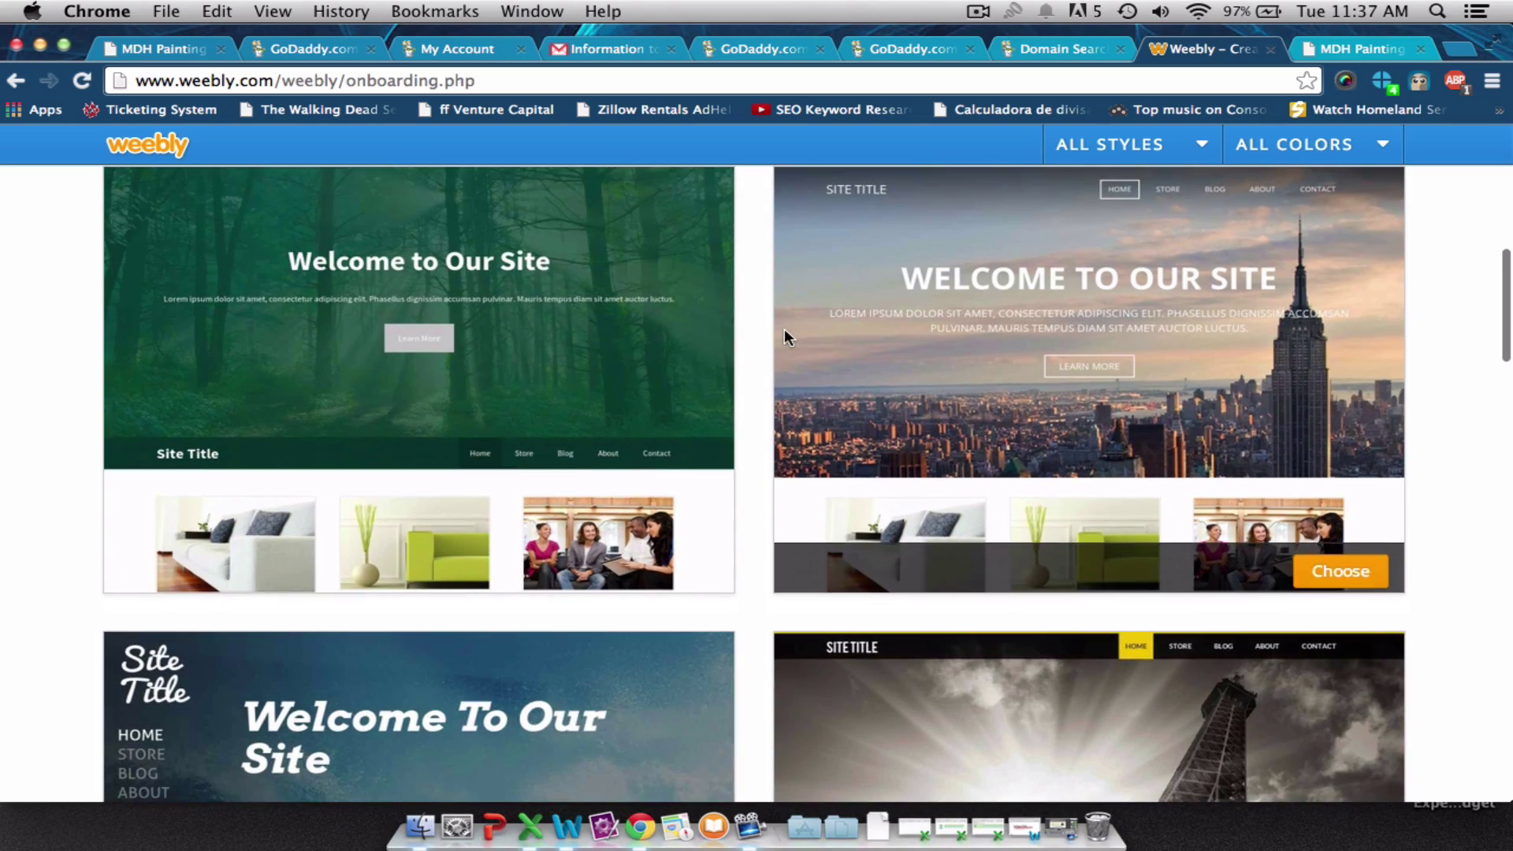
pyautogui.scroll(-5, 783, 329)
pyautogui.scroll(-15, 783, 329)
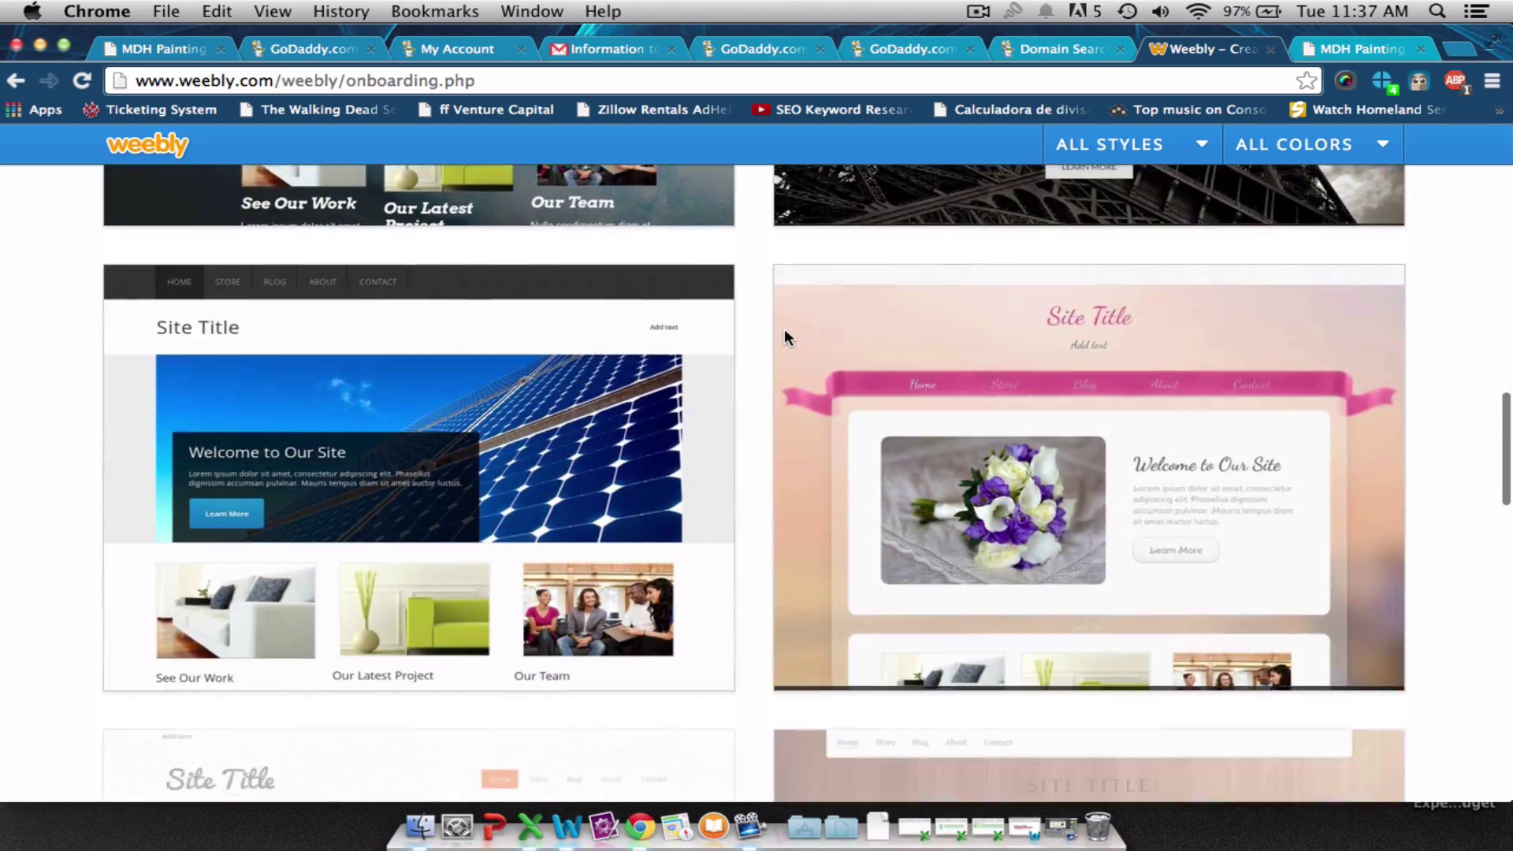
pyautogui.scroll(-3, 783, 329)
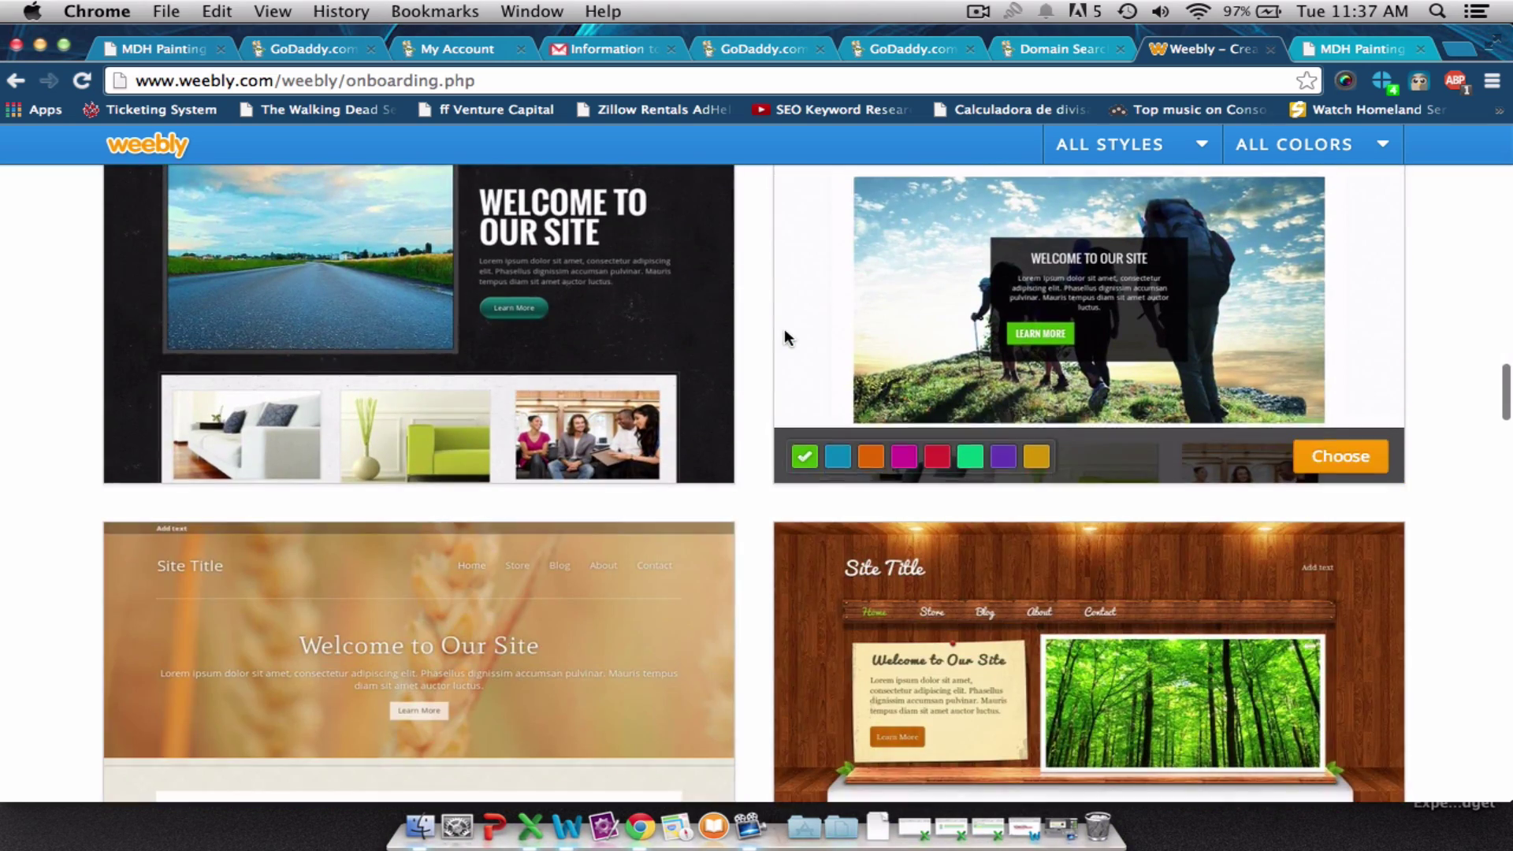
pyautogui.scroll(-7, 783, 328)
pyautogui.scroll(-12, 783, 328)
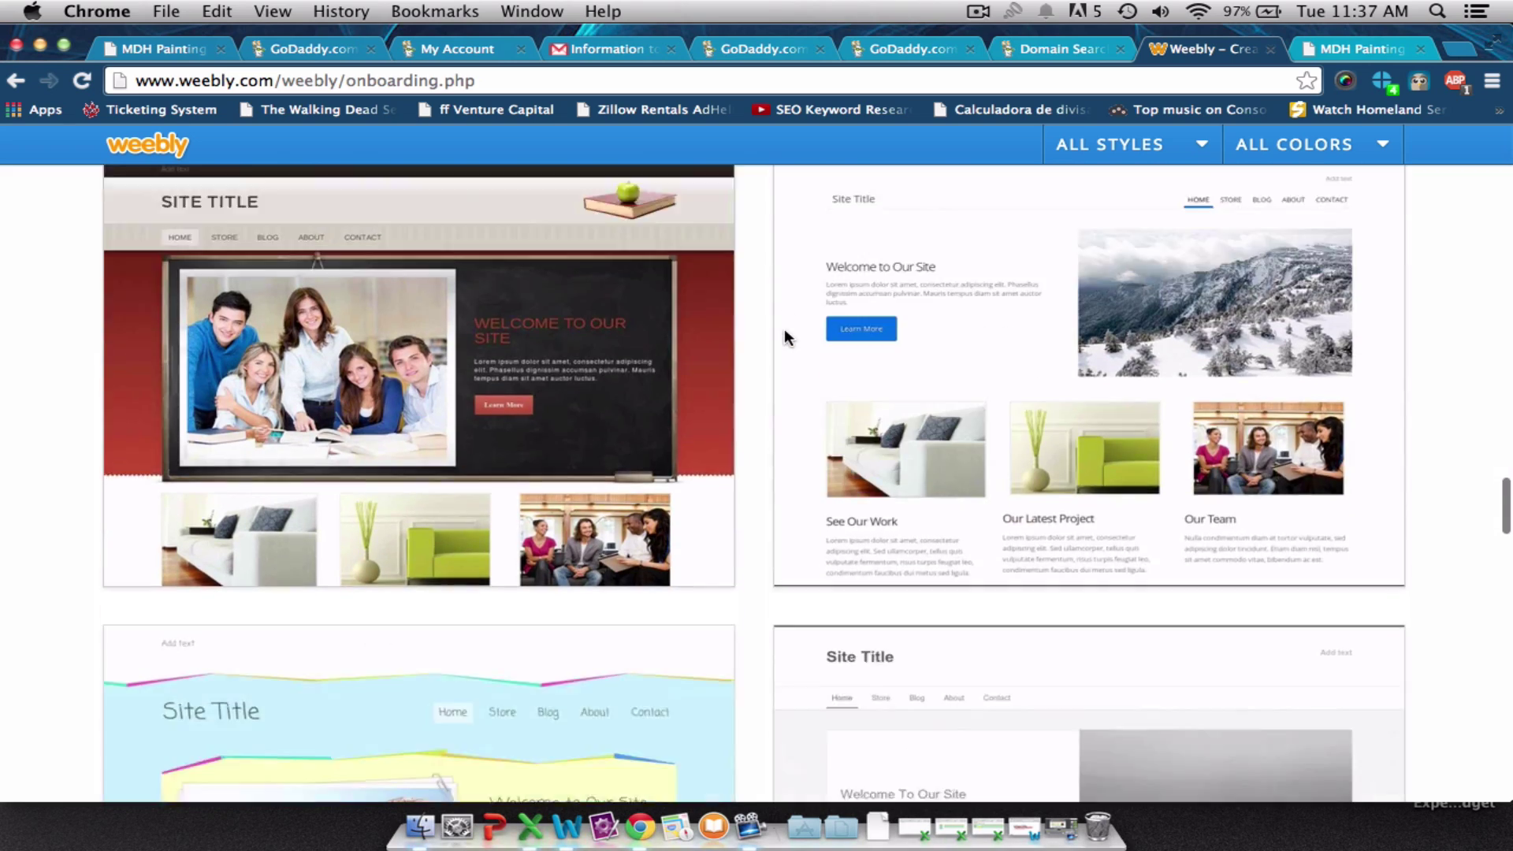
pyautogui.scroll(-10, 783, 329)
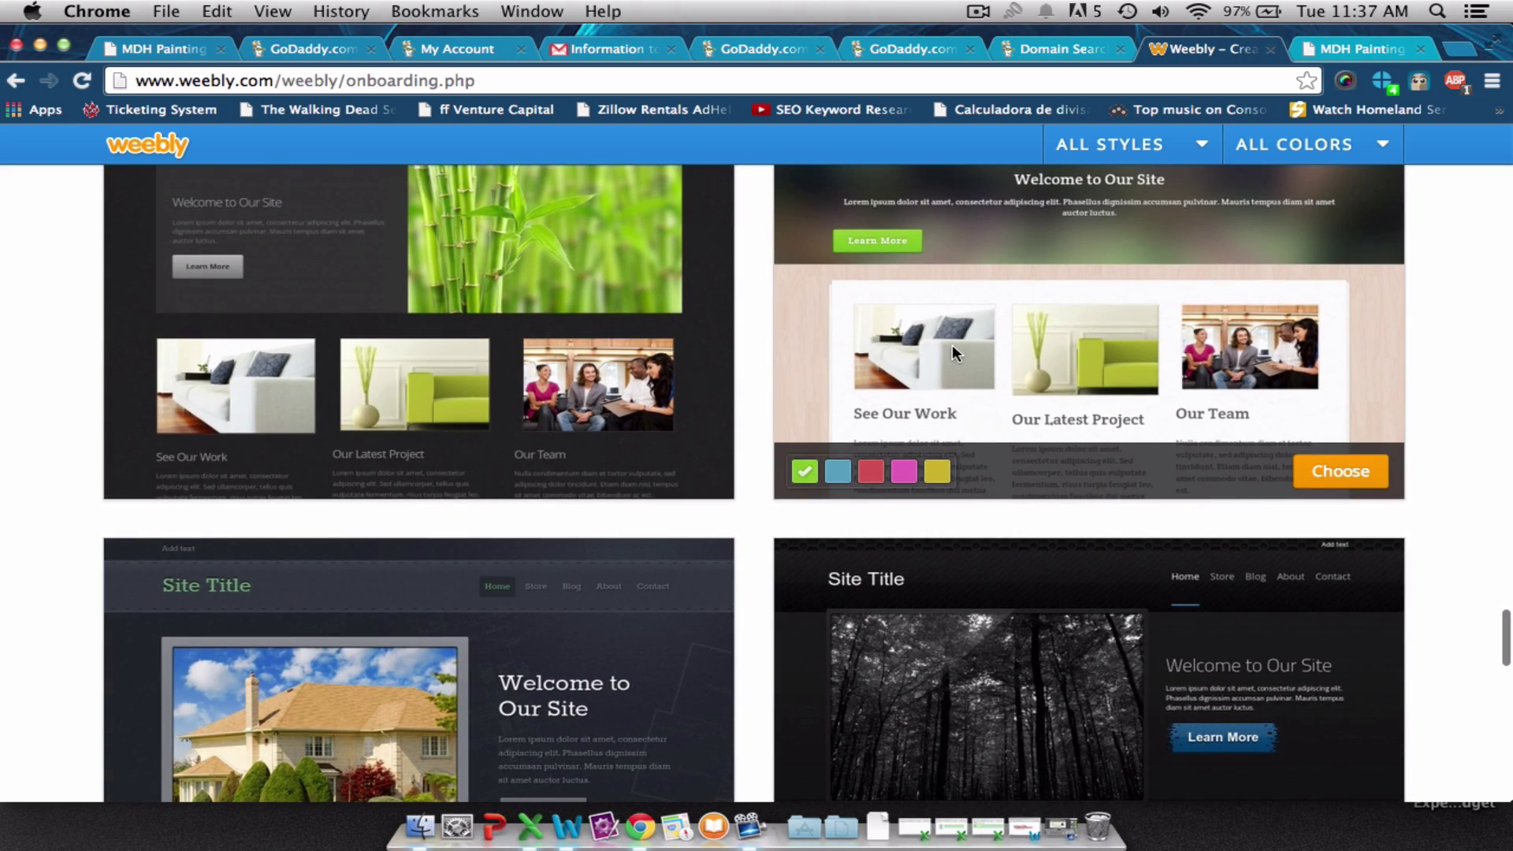
pyautogui.scroll(-2, 952, 344)
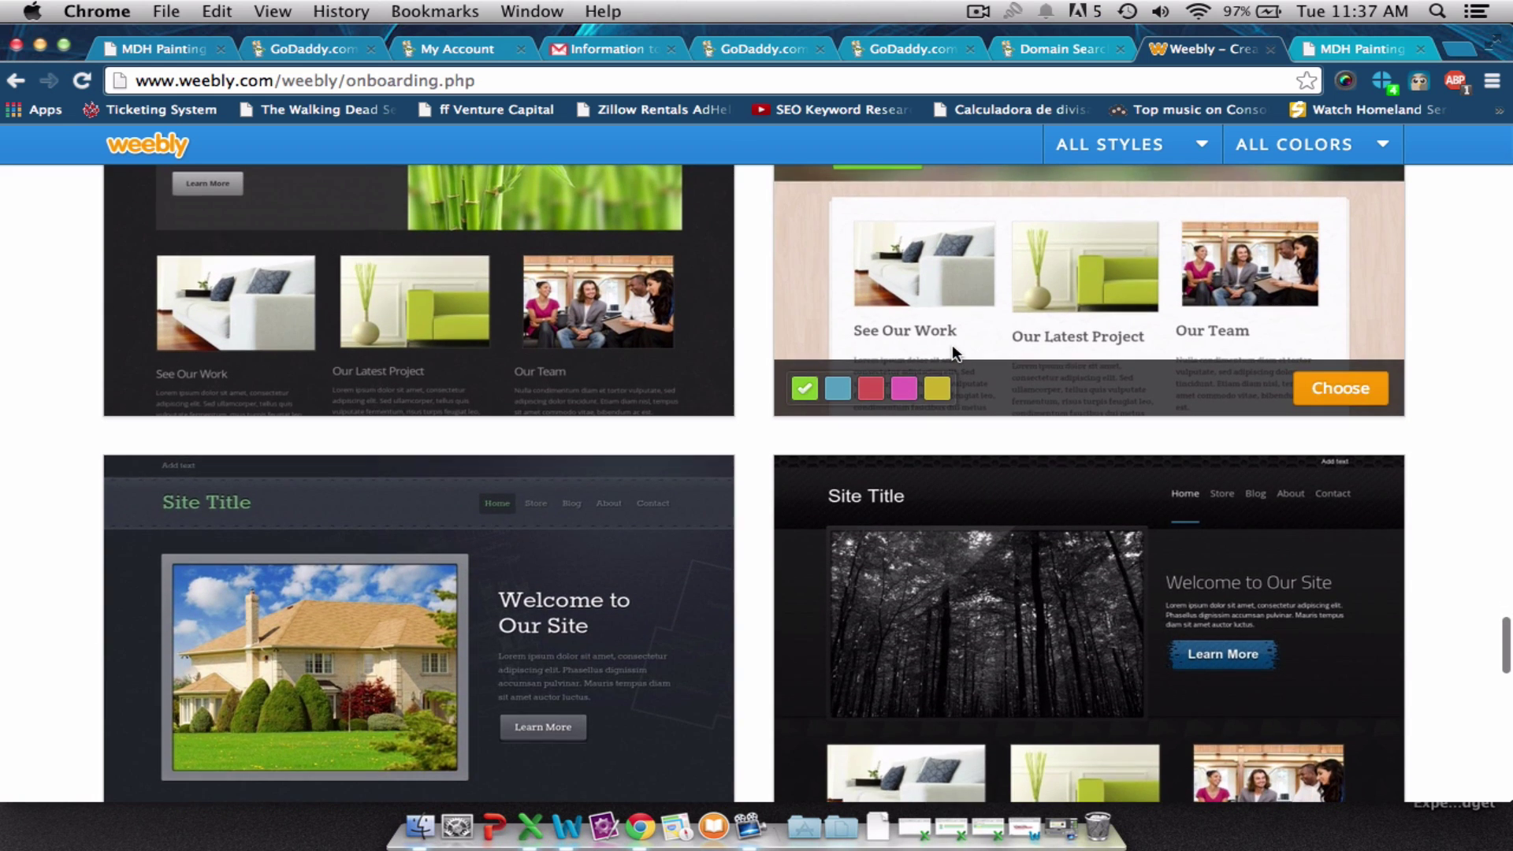
pyautogui.scroll(6, 952, 343)
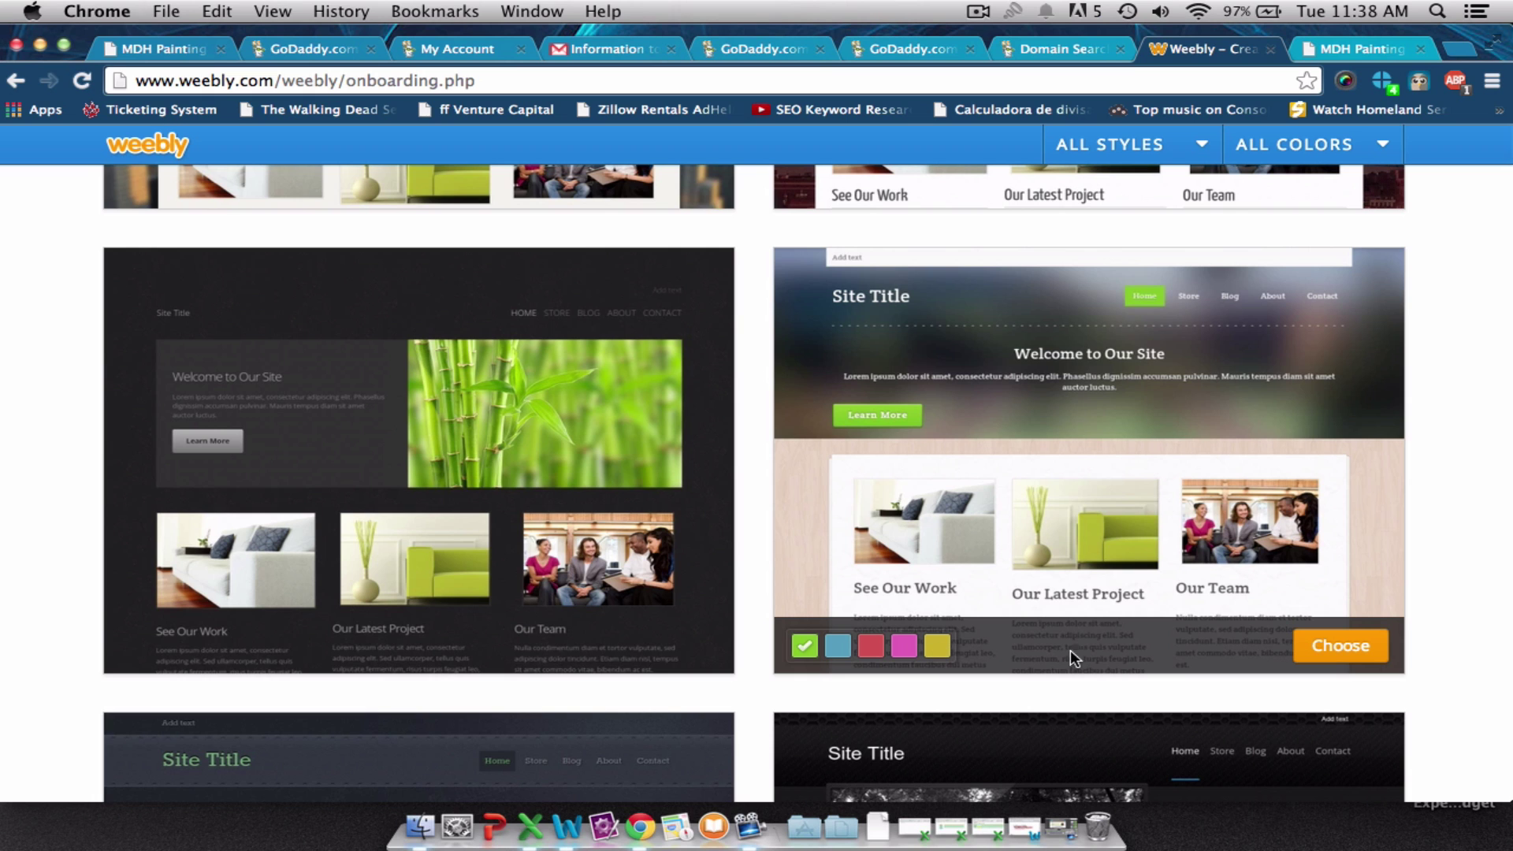
pyautogui.click(1320, 648)
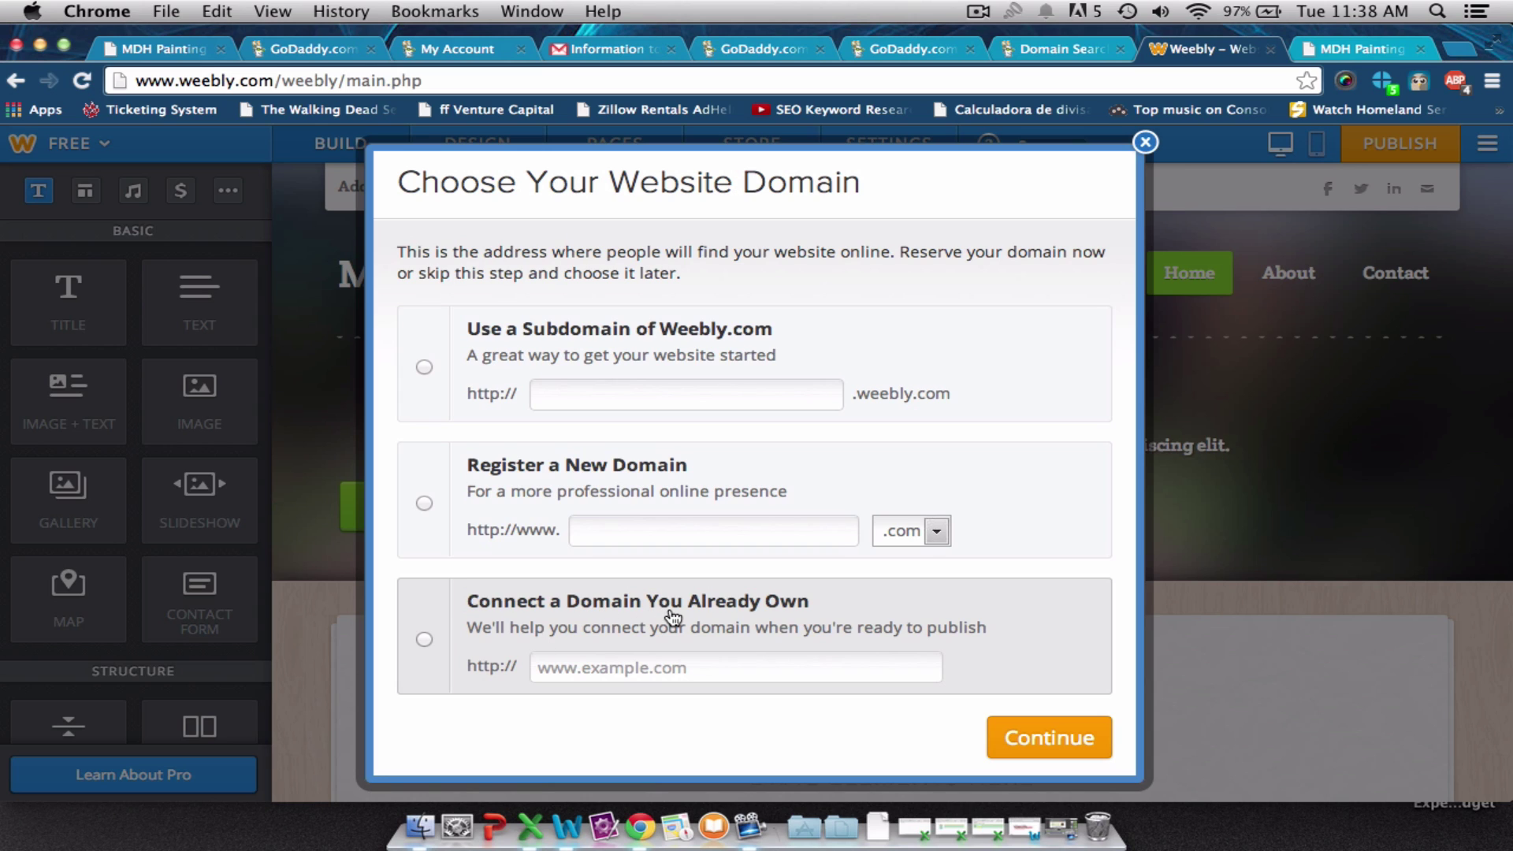
# Connect the already-owned domain happydogpainters.com and continue through Publish to the DNS setup.
pyautogui.click(423, 640)
pyautogui.click(570, 669)
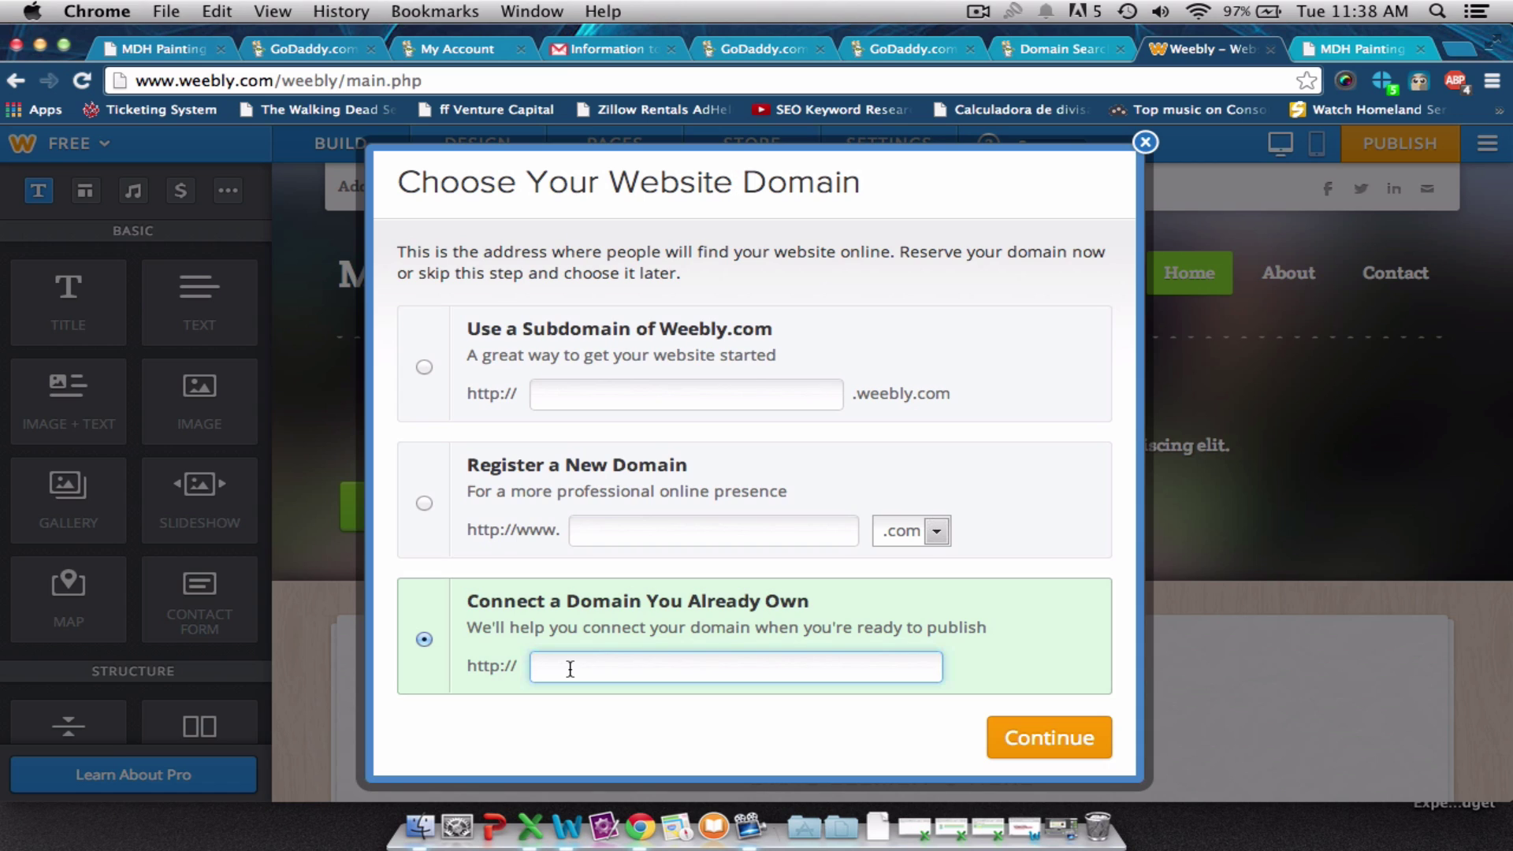
pyautogui.write('happydogpainters.com')
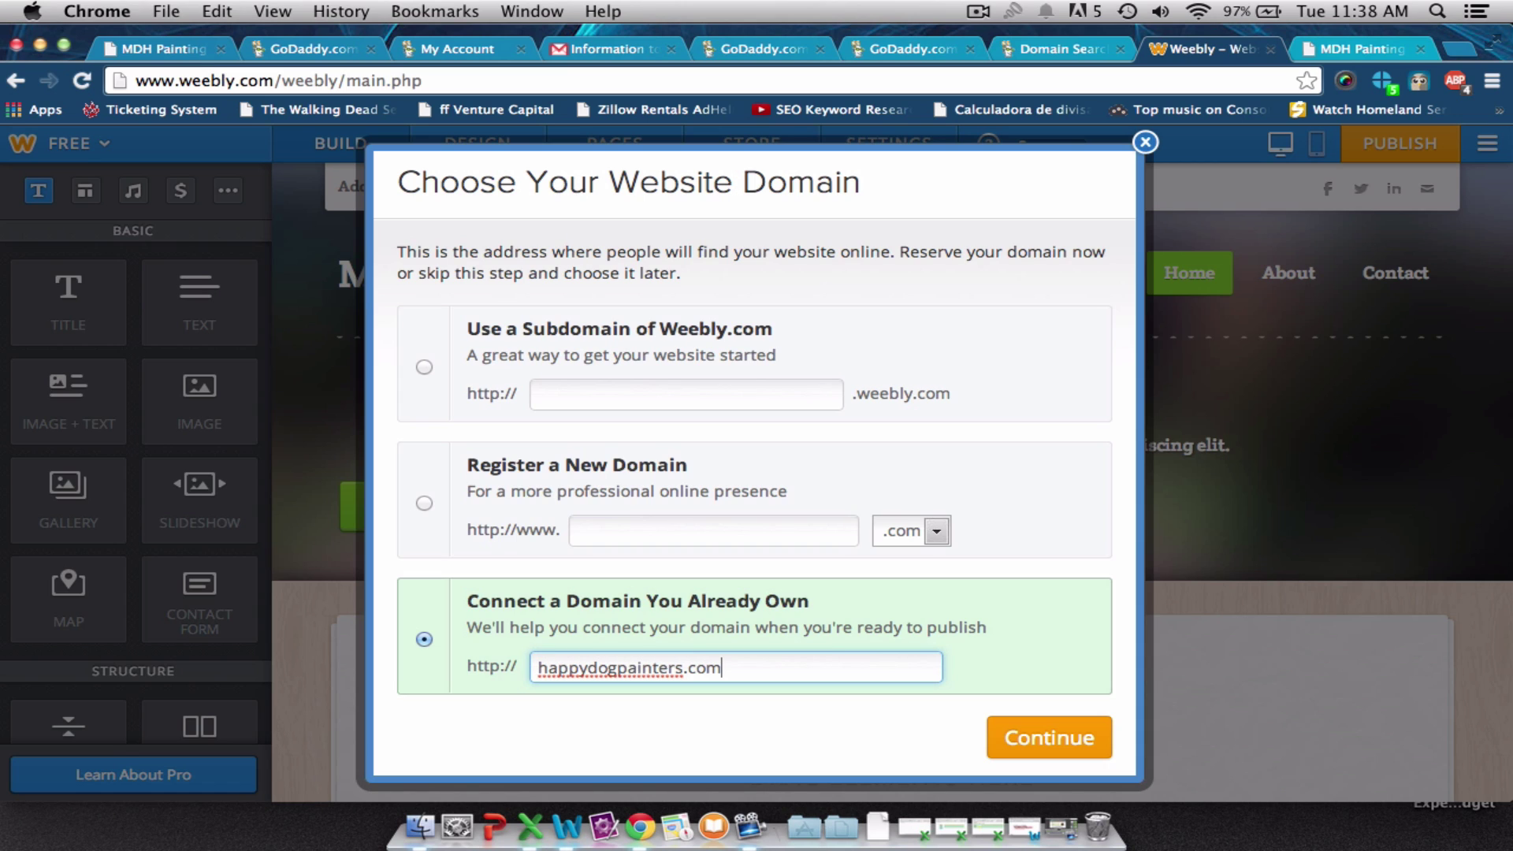
pyautogui.click(1009, 737)
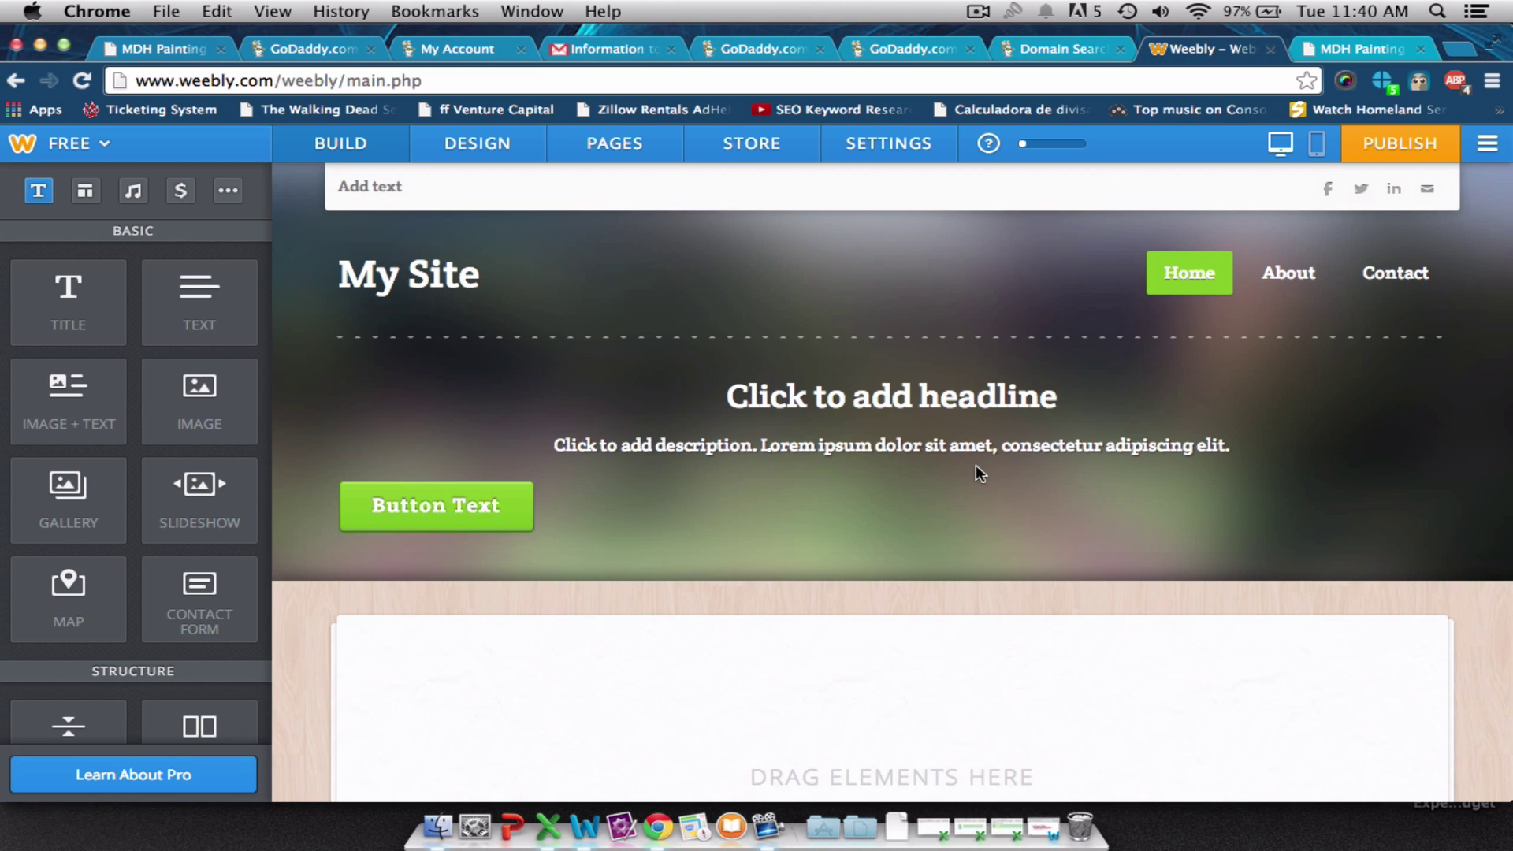
pyautogui.click(1399, 145)
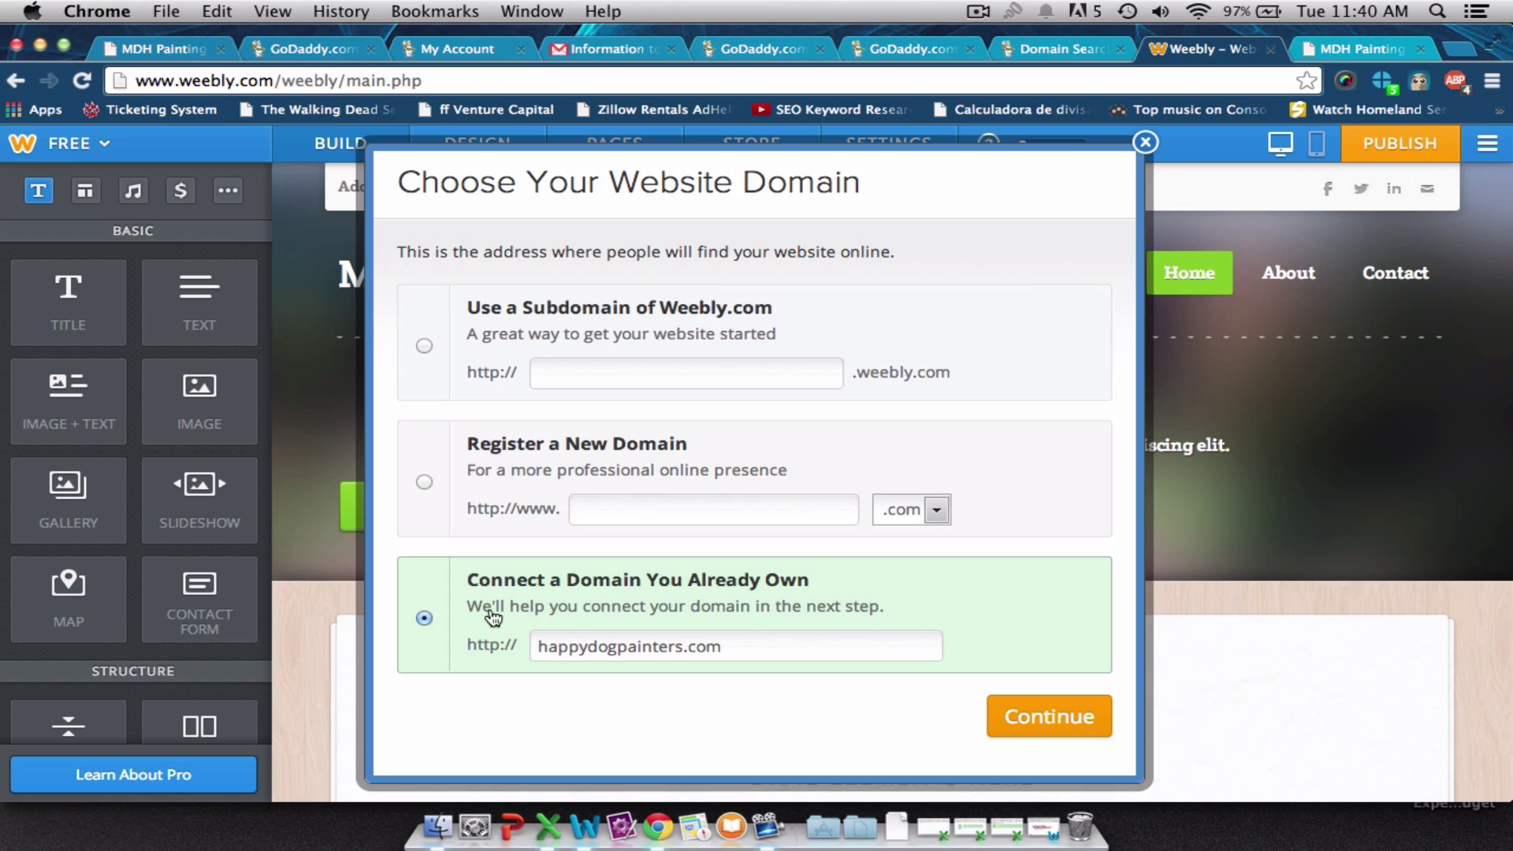
pyautogui.click(1024, 713)
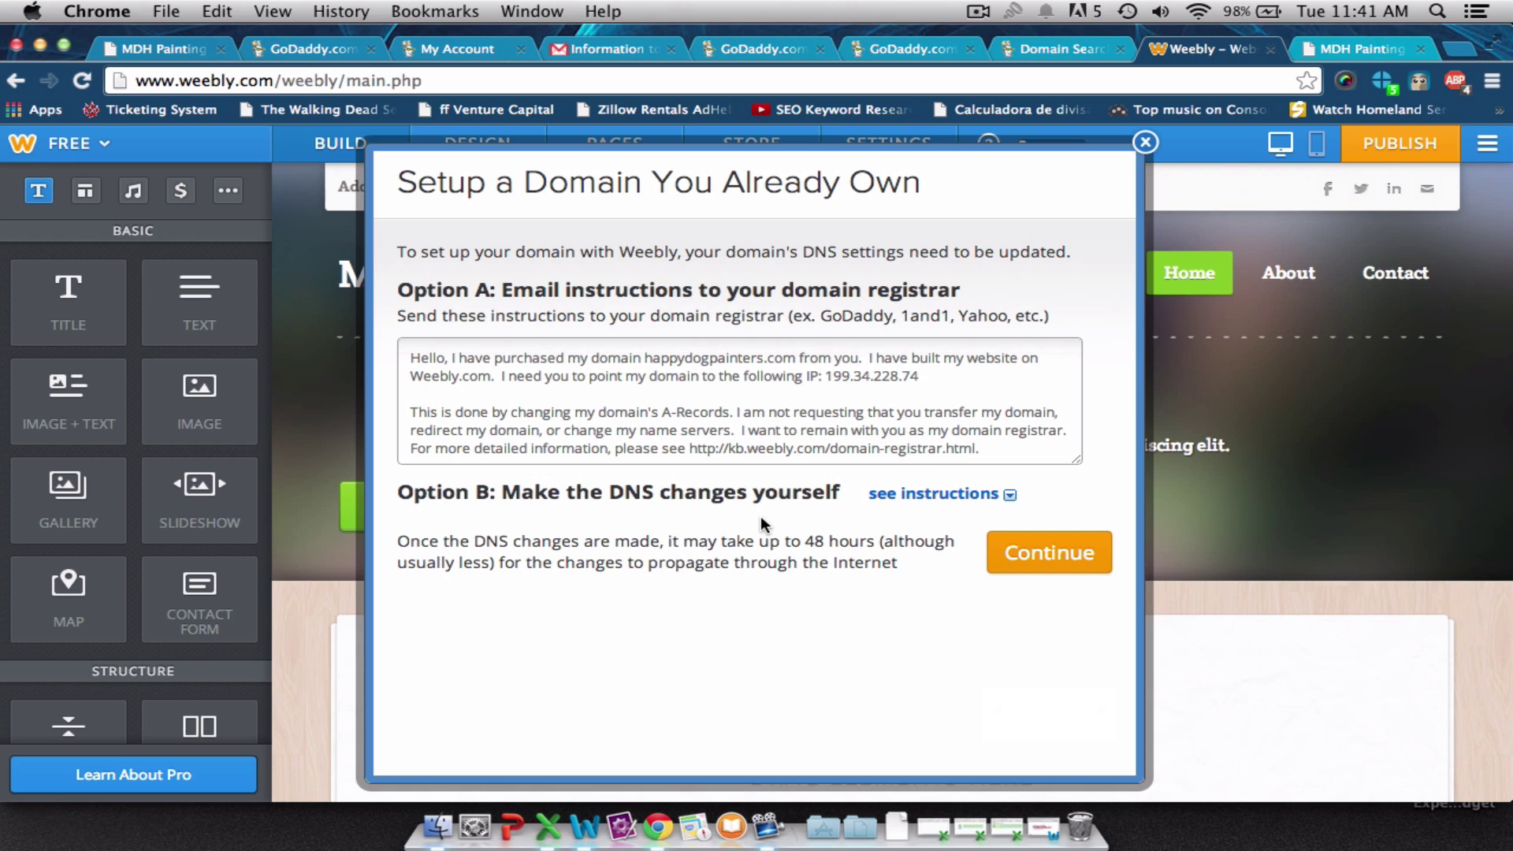
# Publish the site to happydogpainters.com, dismiss the Published notice and publish again.
pyautogui.click(1014, 566)
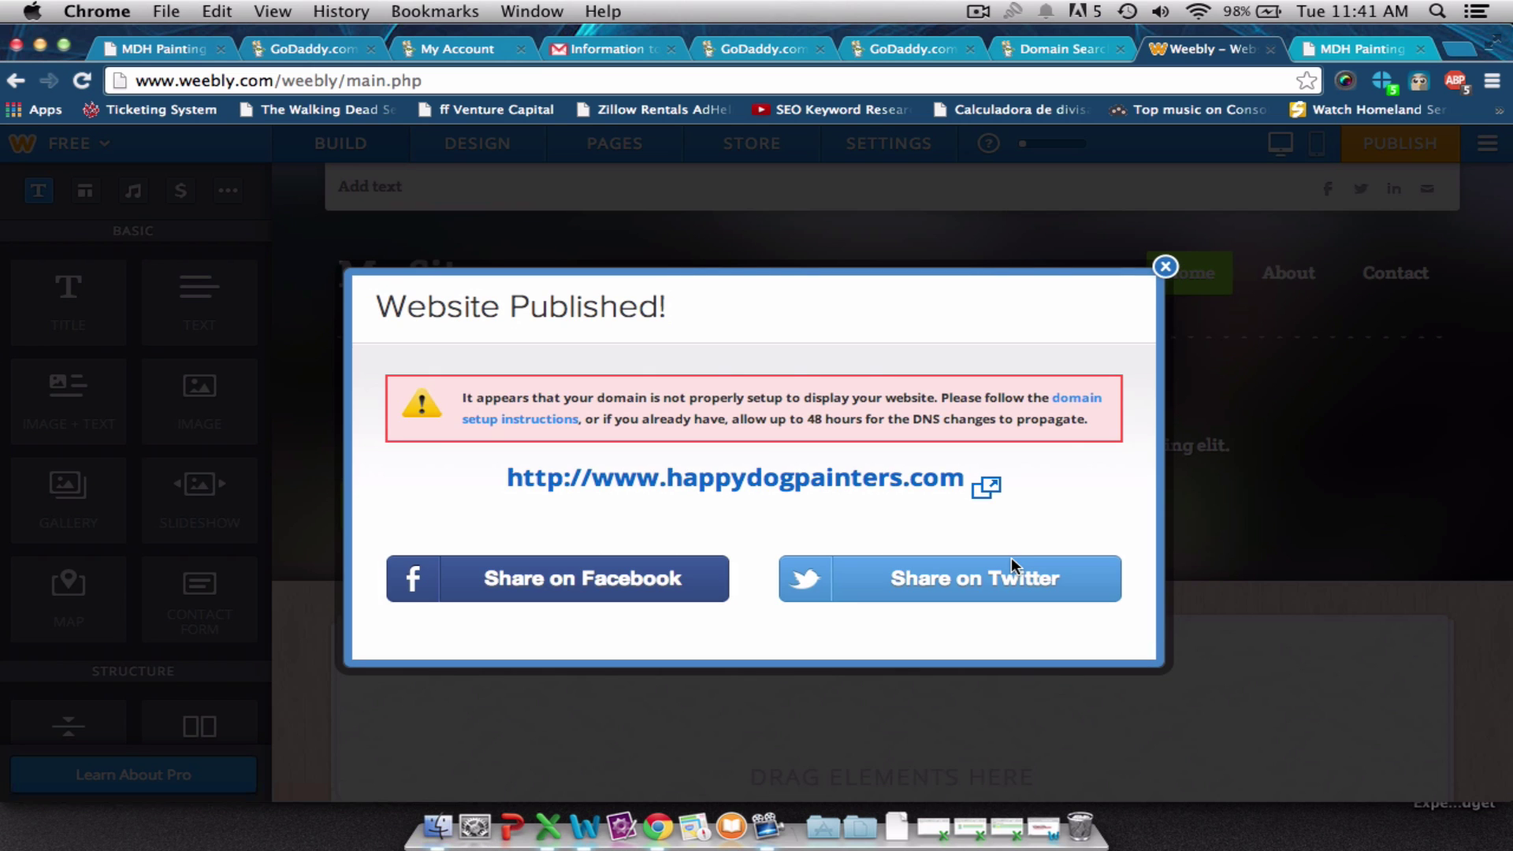
pyautogui.click(1165, 267)
pyautogui.click(1427, 146)
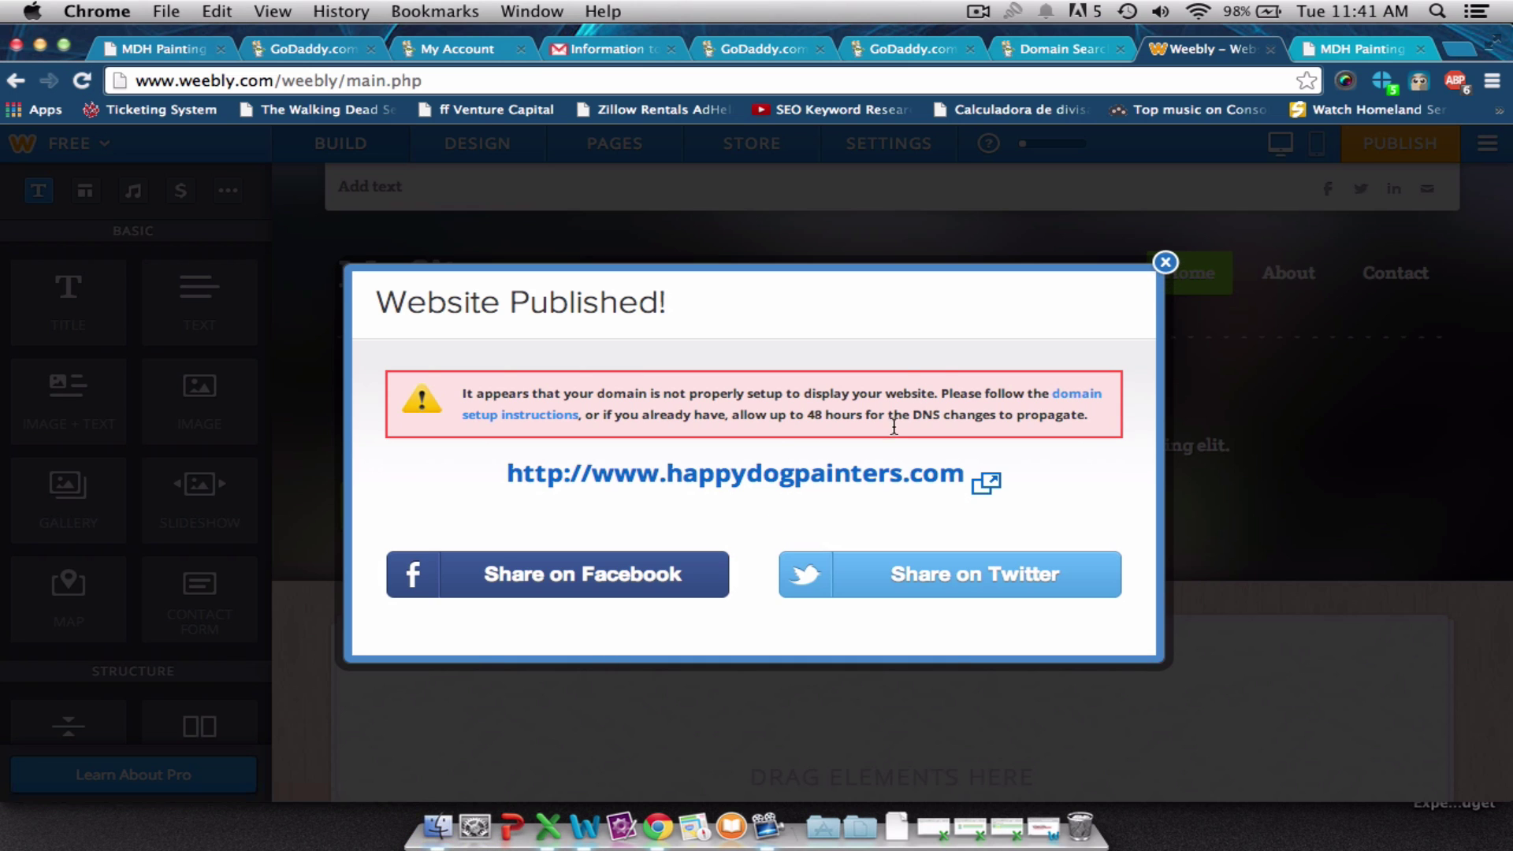
# Show the DNS steps: two A-records, root and www, pointing to 199.34.228.74.
pyautogui.click(1064, 393)
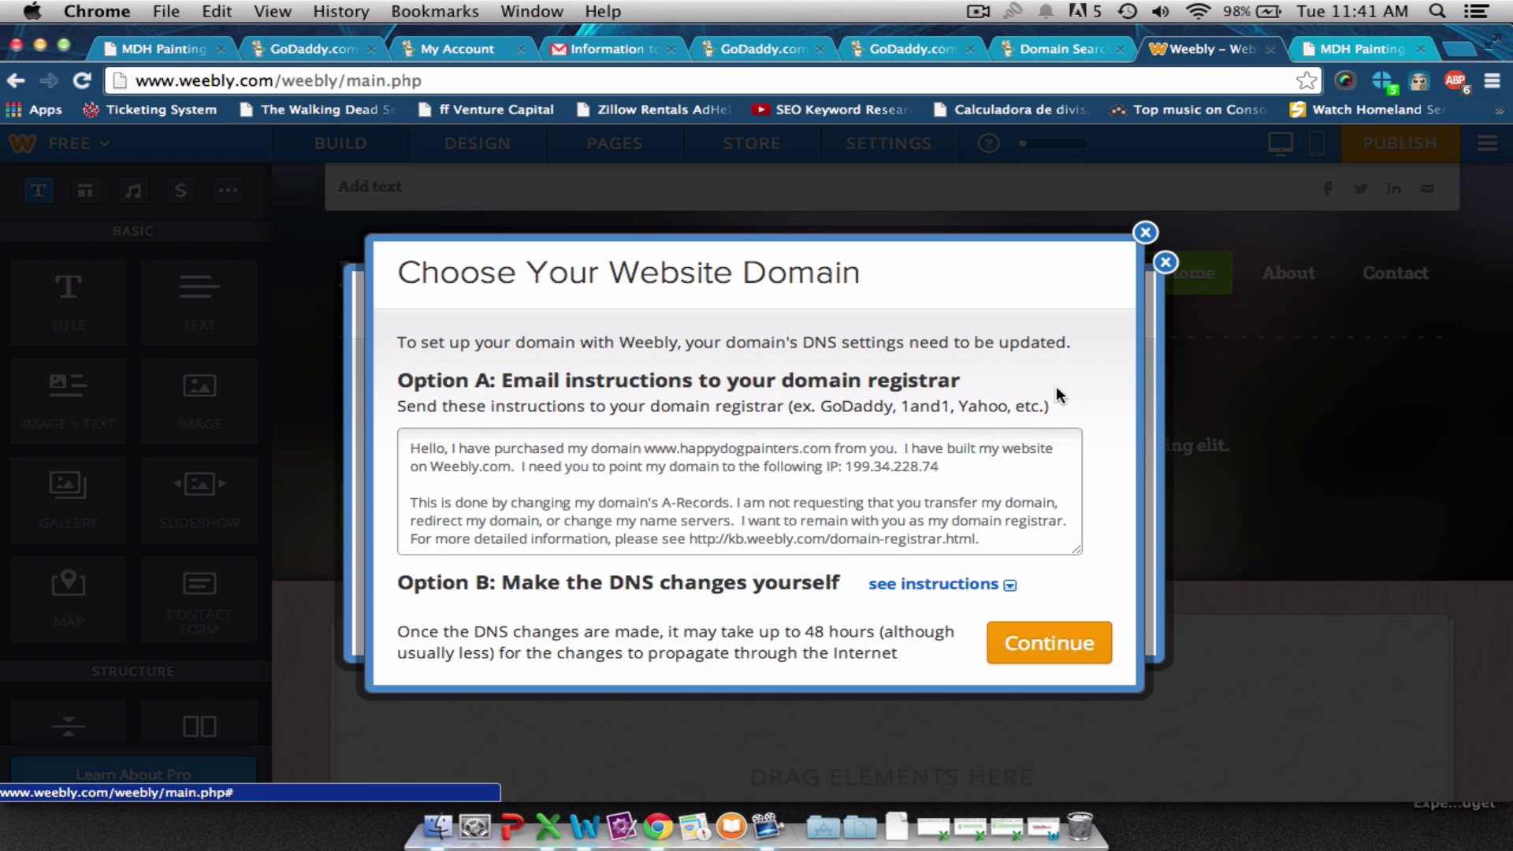
pyautogui.click(907, 586)
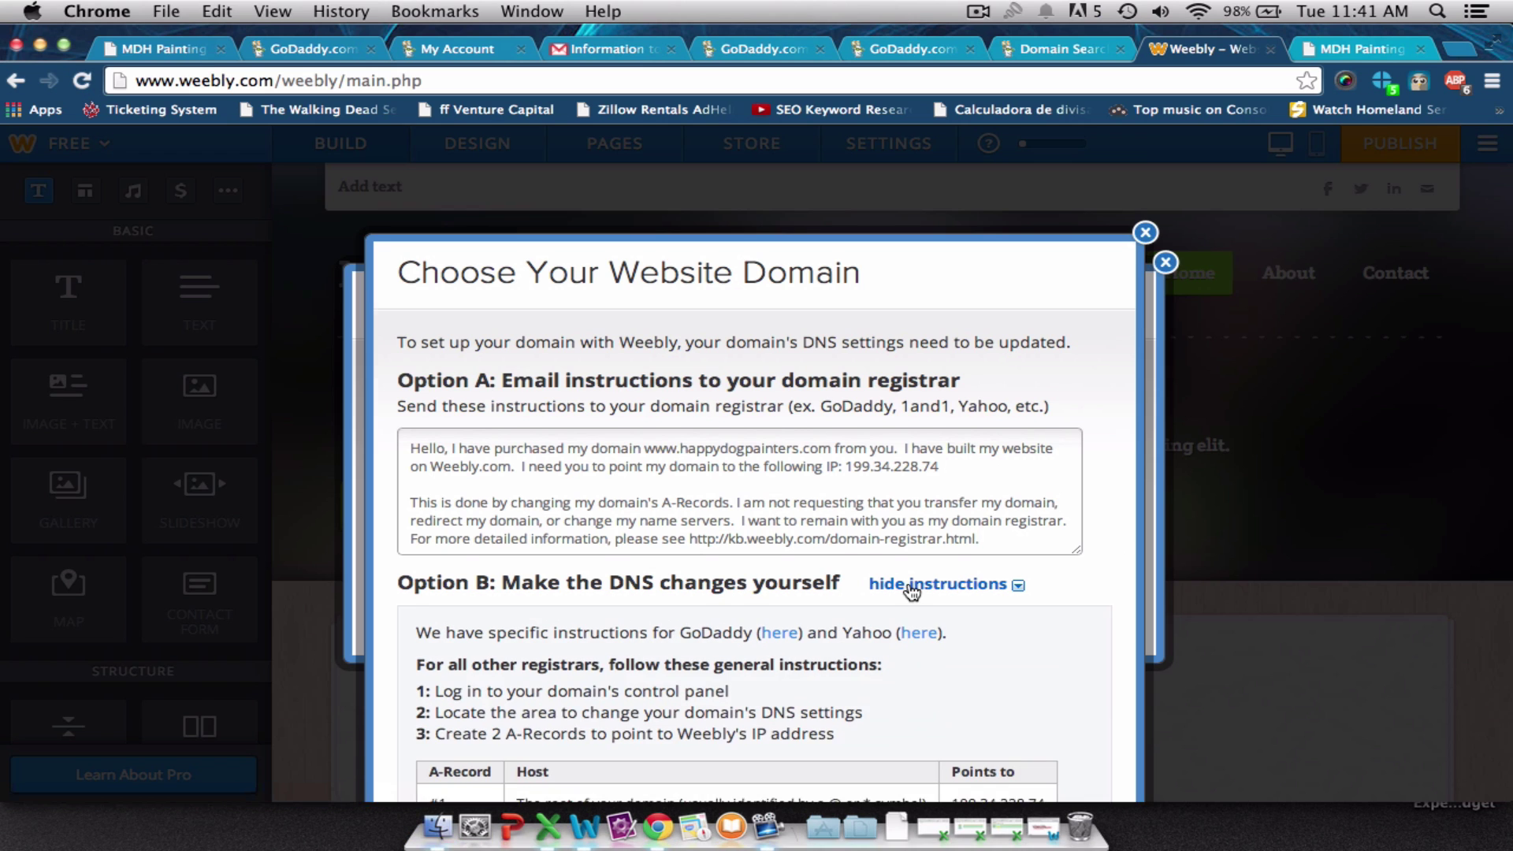
pyautogui.scroll(-5, 908, 587)
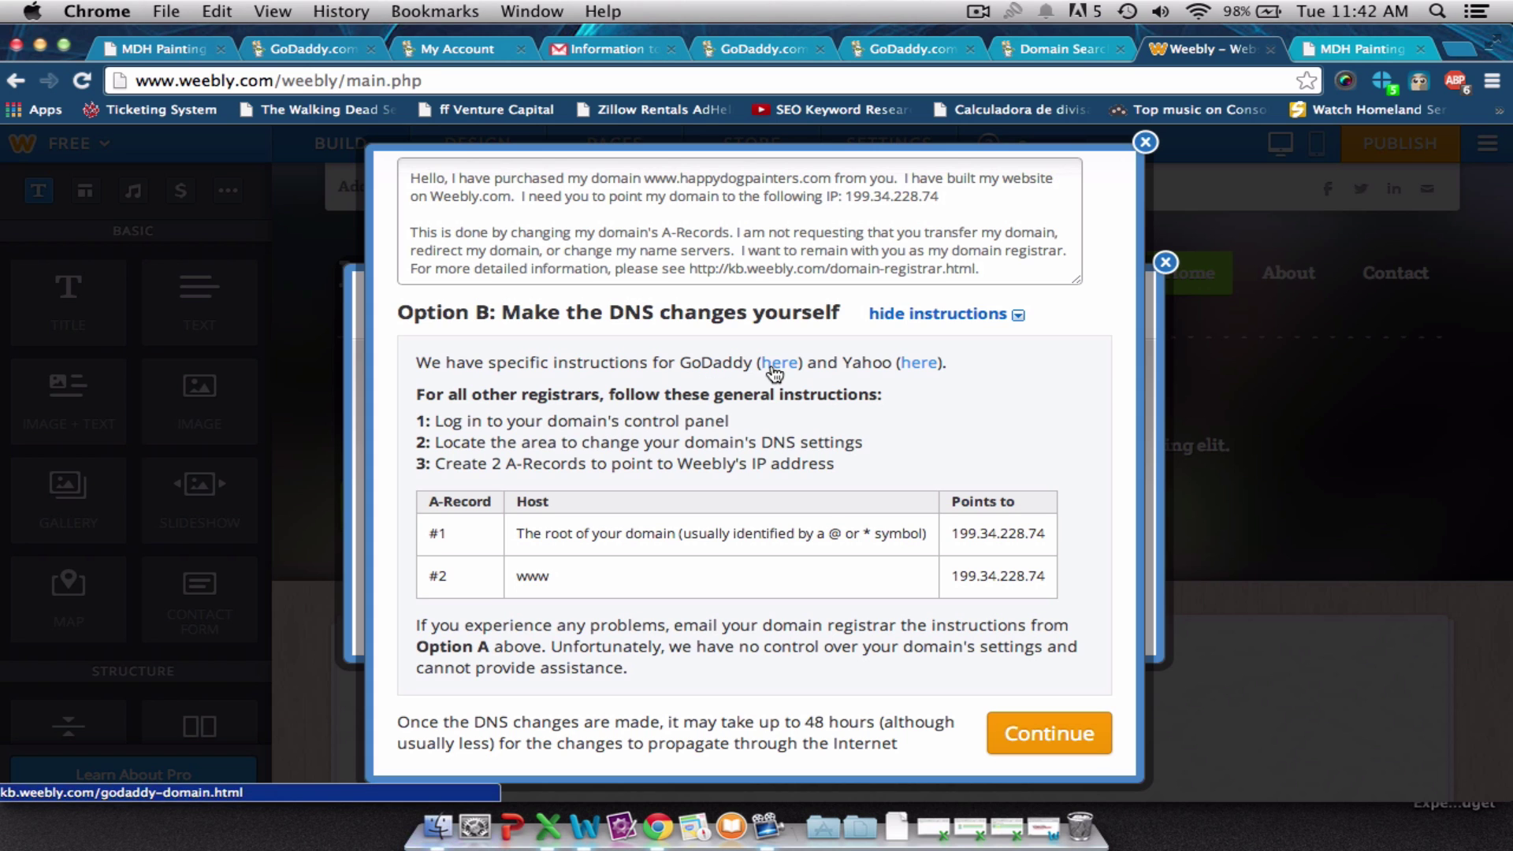
# Open the 'Setup a GoDaddy Domain with Your Site' help article and read its steps.
pyautogui.click(775, 369)
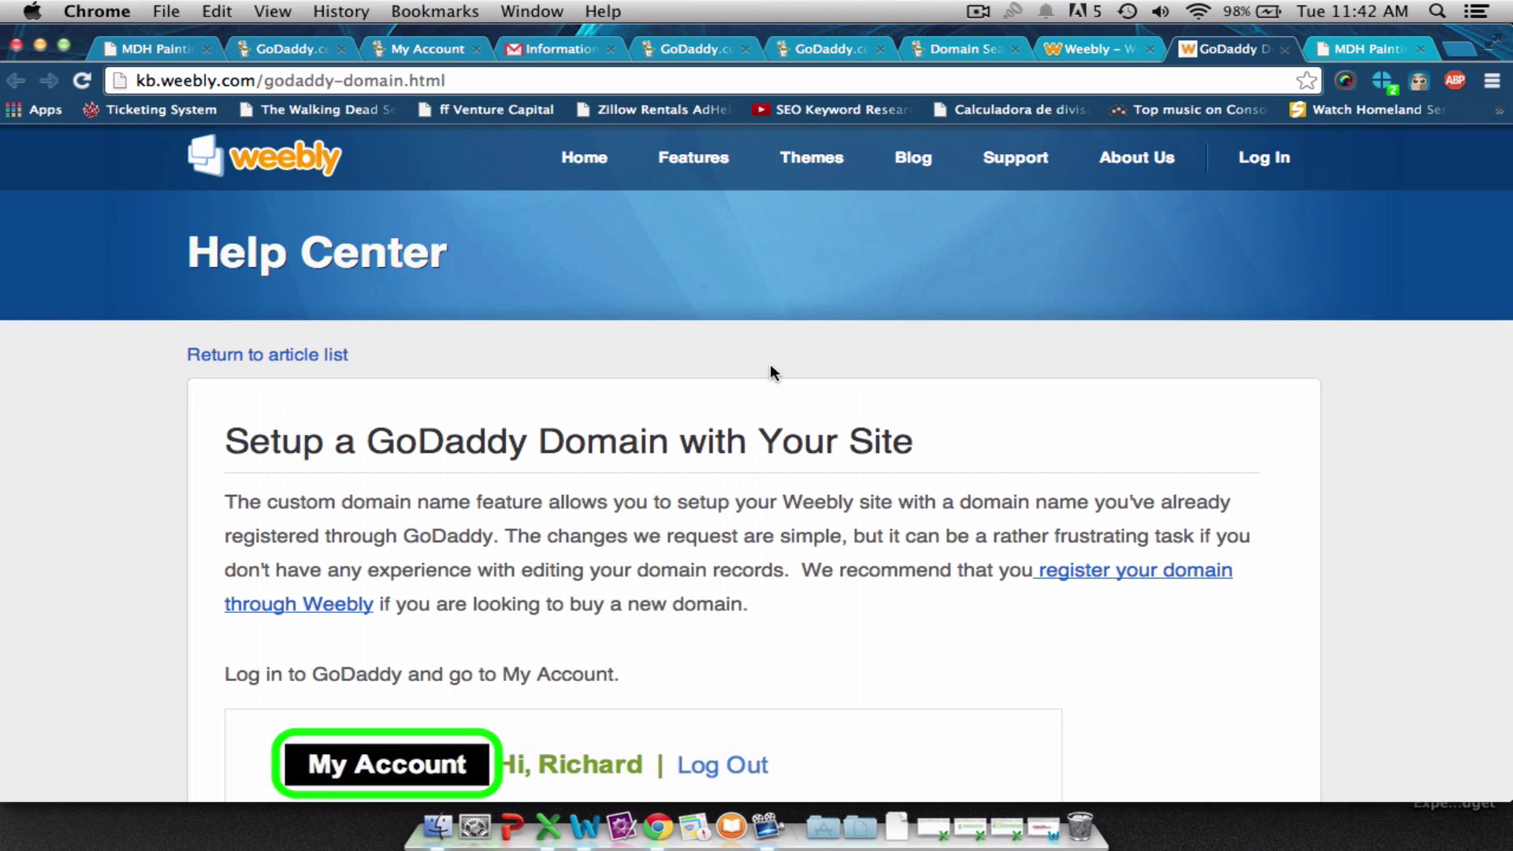
pyautogui.scroll(-10, 770, 366)
pyautogui.scroll(5, 770, 366)
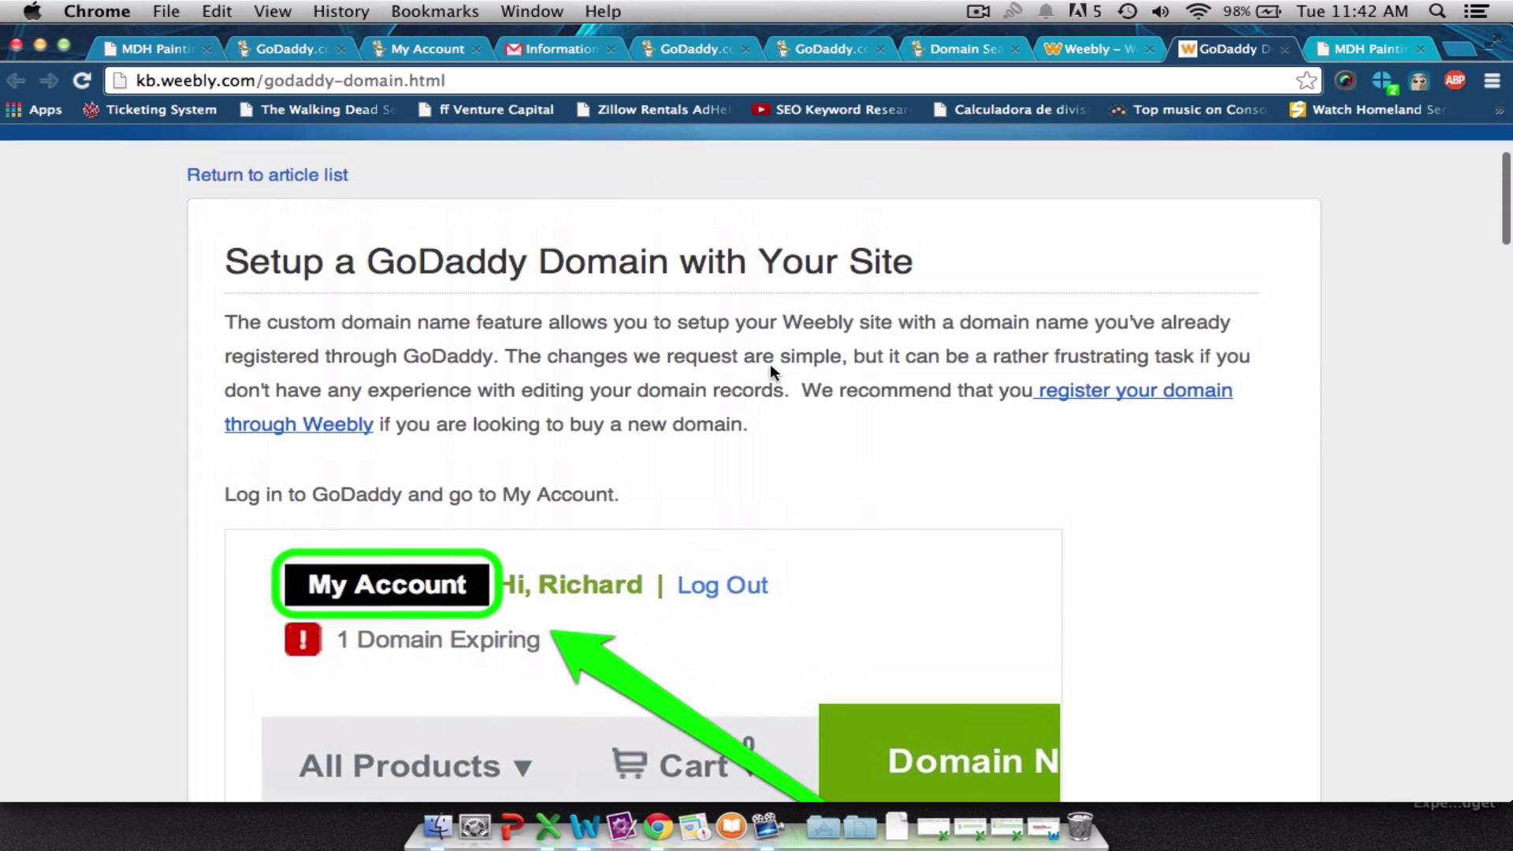
pyautogui.scroll(1, 770, 366)
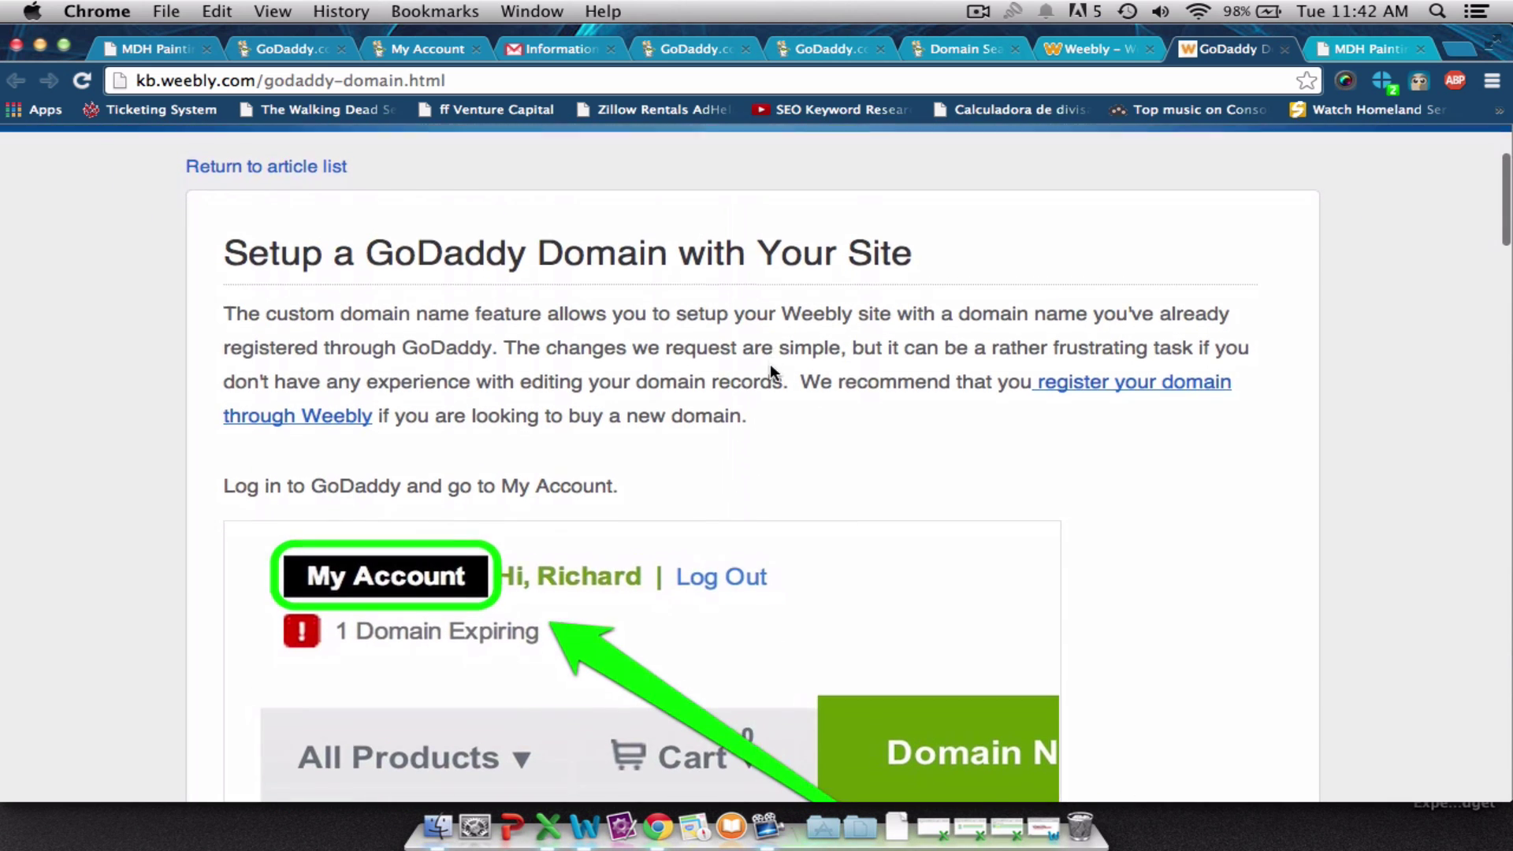
pyautogui.scroll(-5, 770, 364)
pyautogui.scroll(-5, 769, 371)
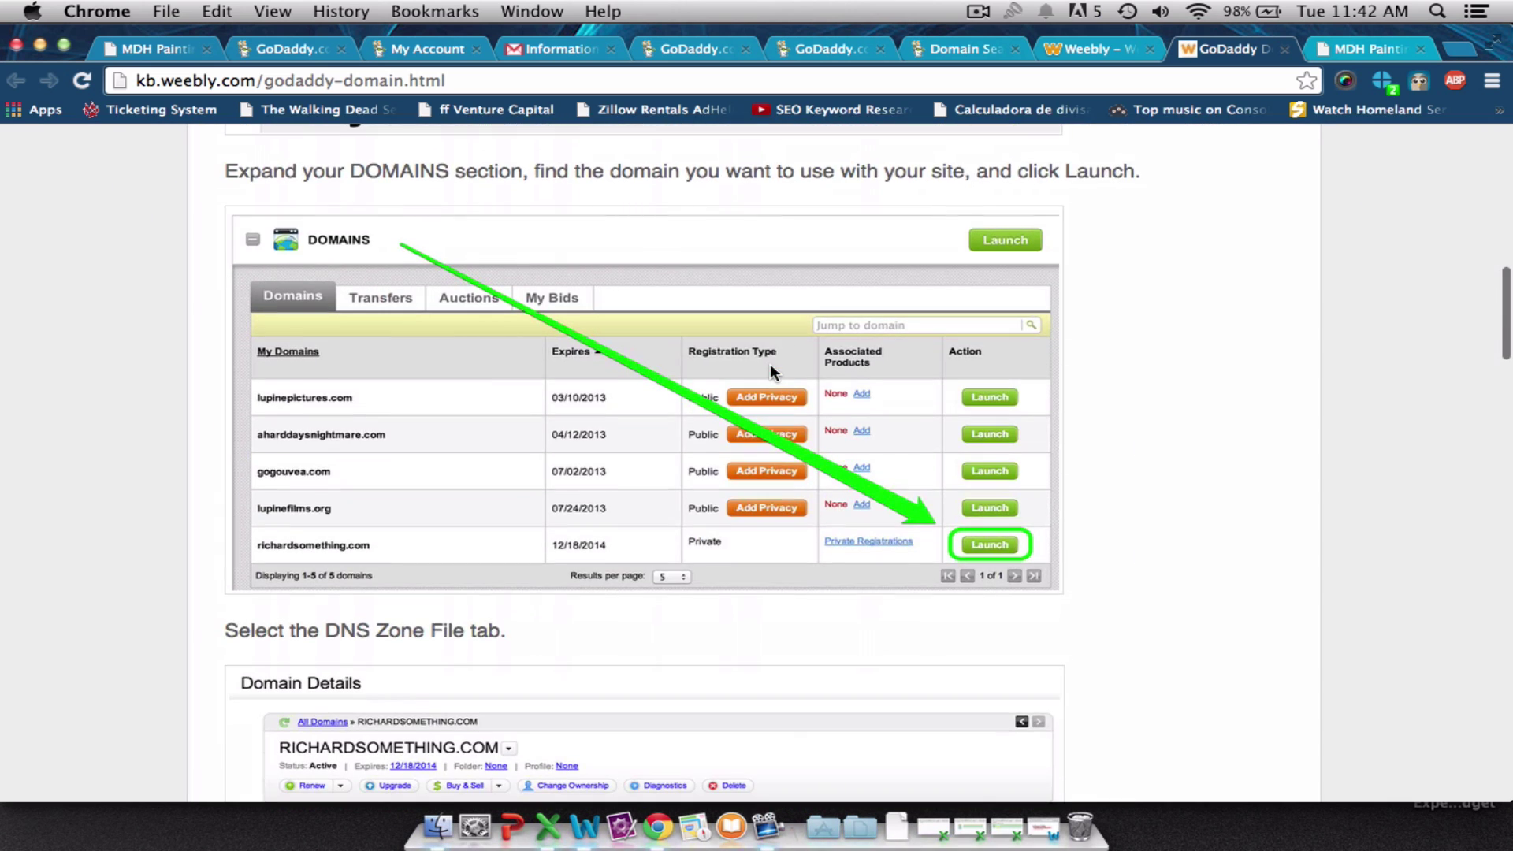
pyautogui.scroll(-4, 769, 370)
pyautogui.scroll(-10, 771, 367)
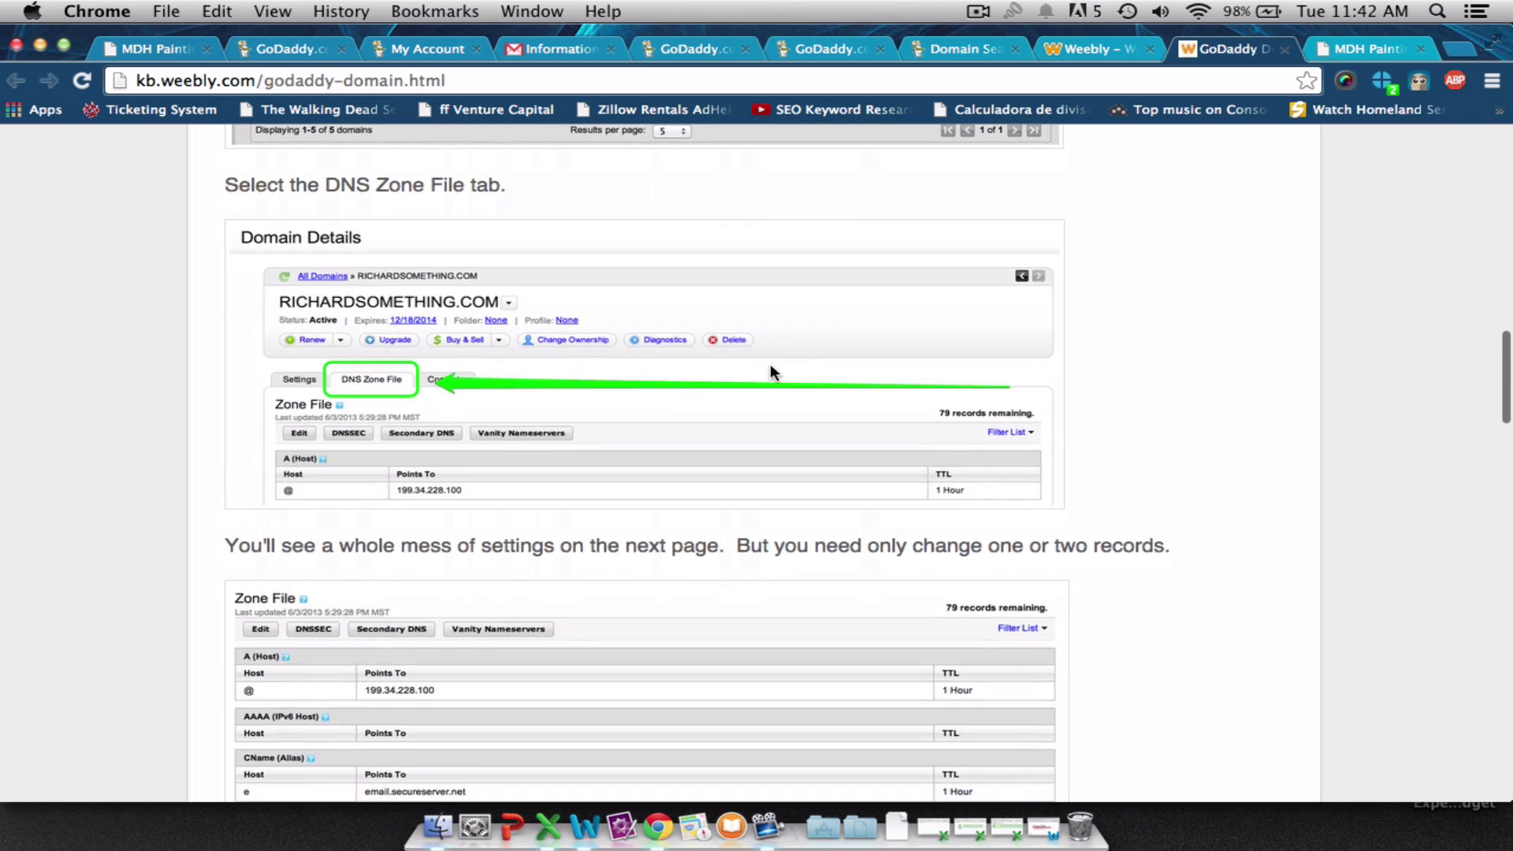
pyautogui.scroll(-12, 771, 367)
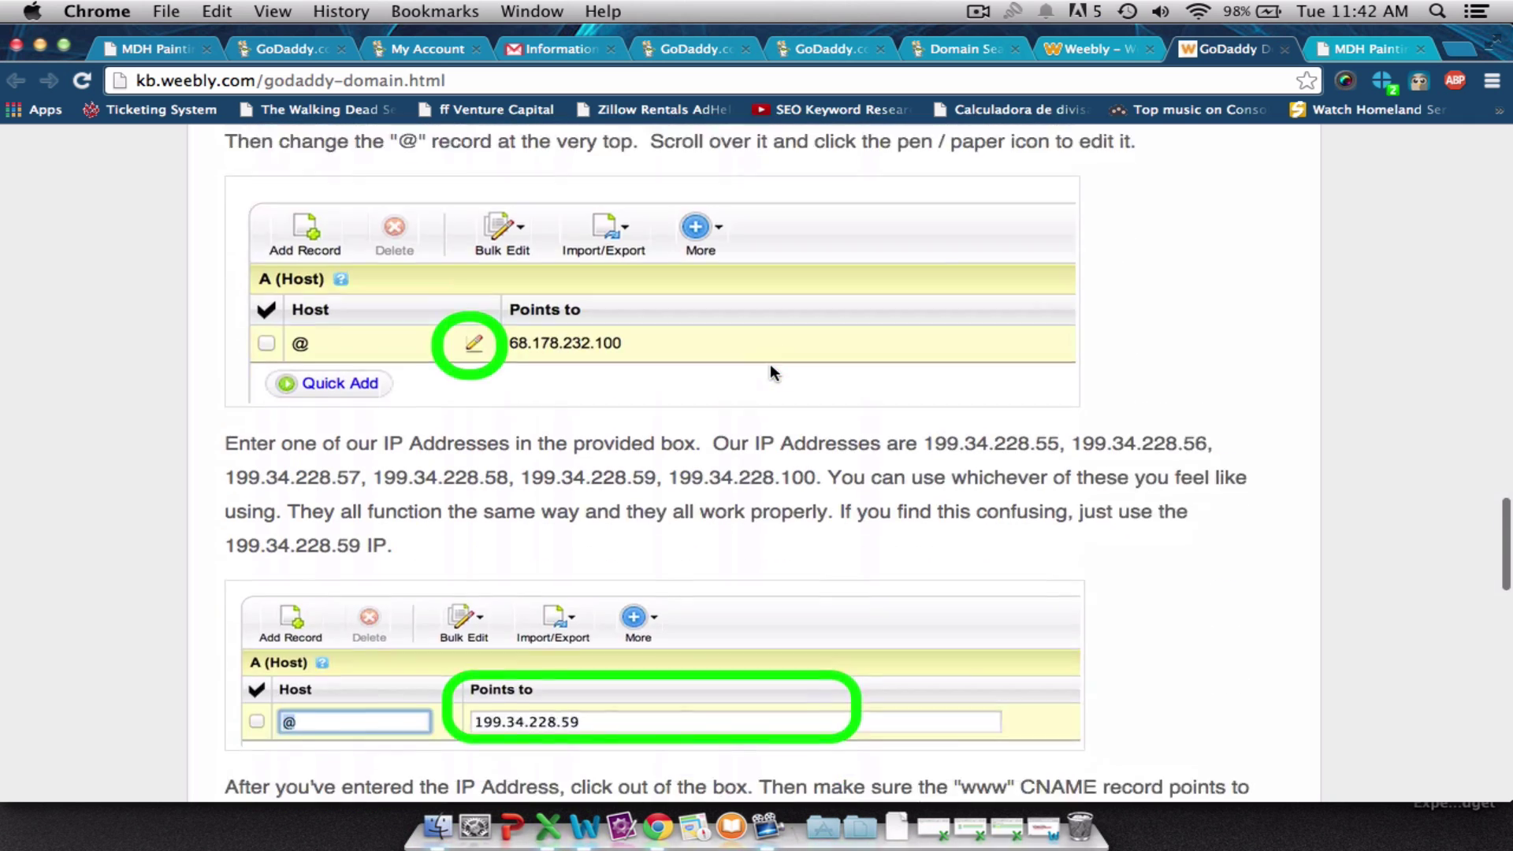
pyautogui.scroll(-6, 769, 363)
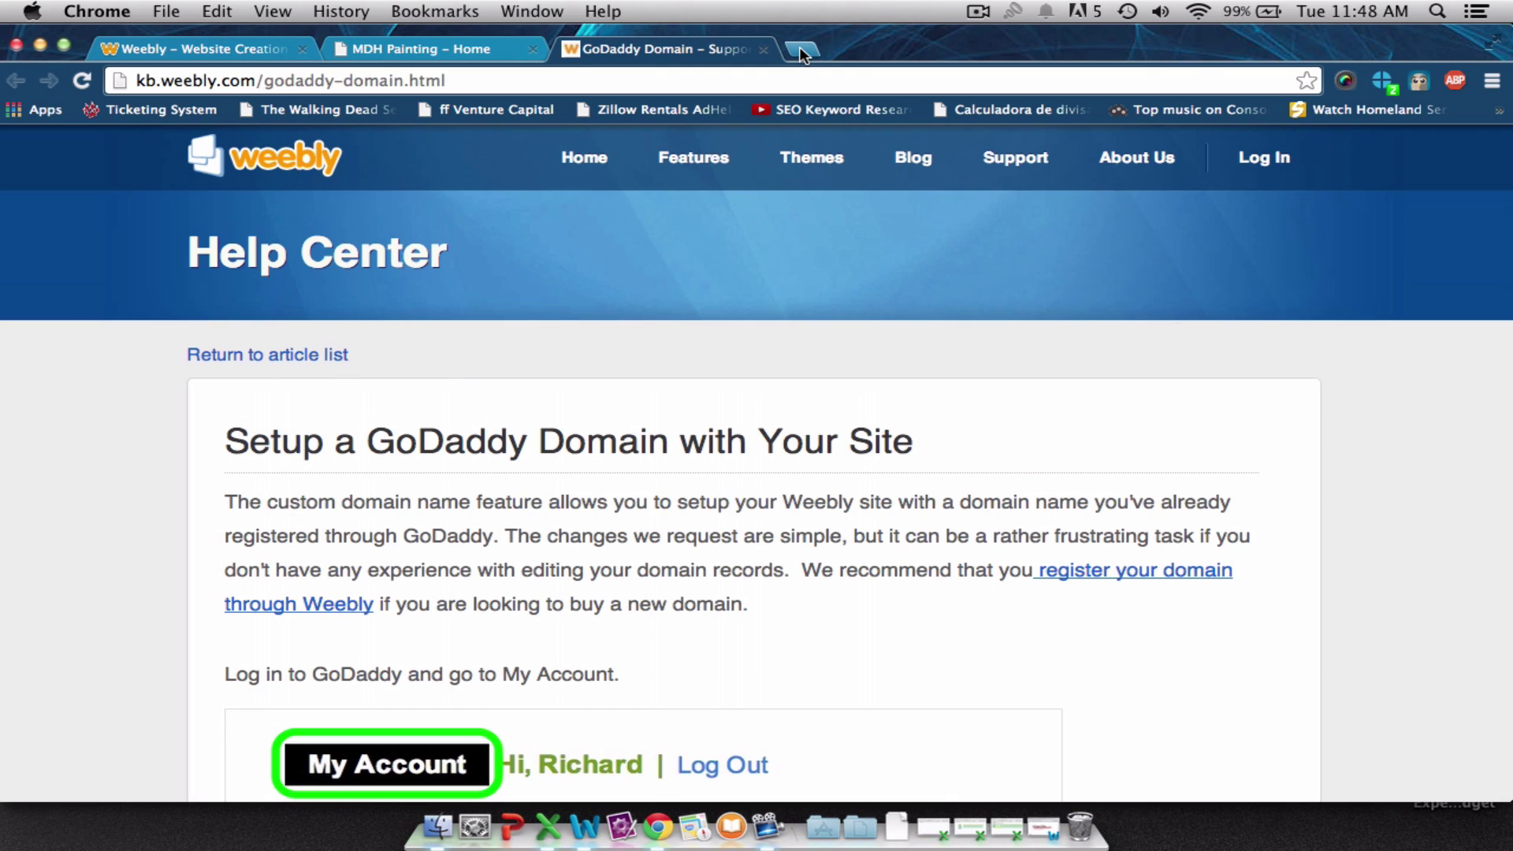
# In a new tab, load godaddy.com and open Manage Your Domains from My Account.
pyautogui.press('super+t')
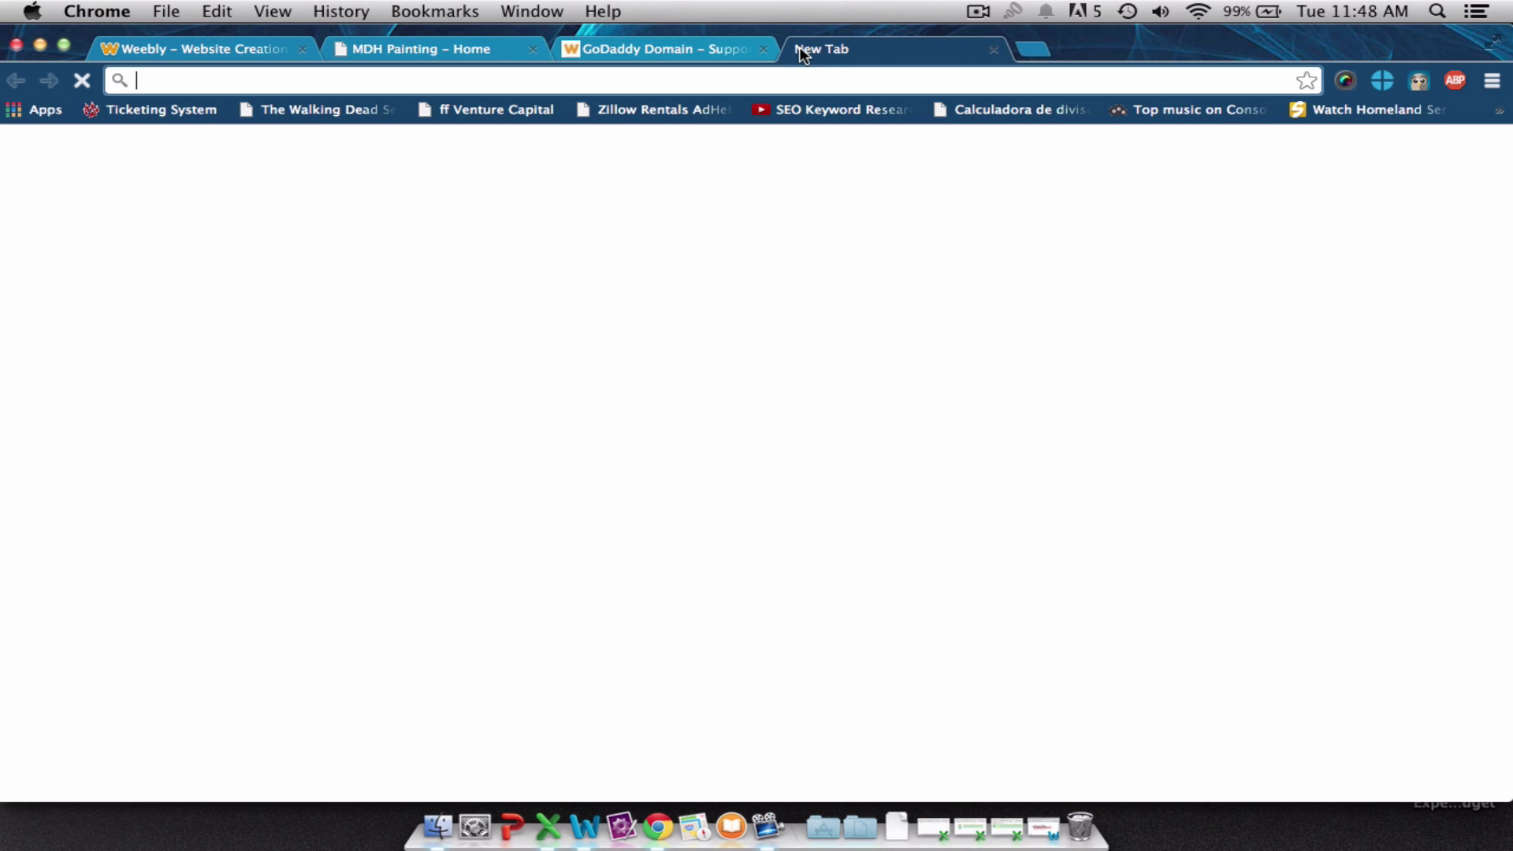
pyautogui.write('goda')
pyautogui.press('Return')
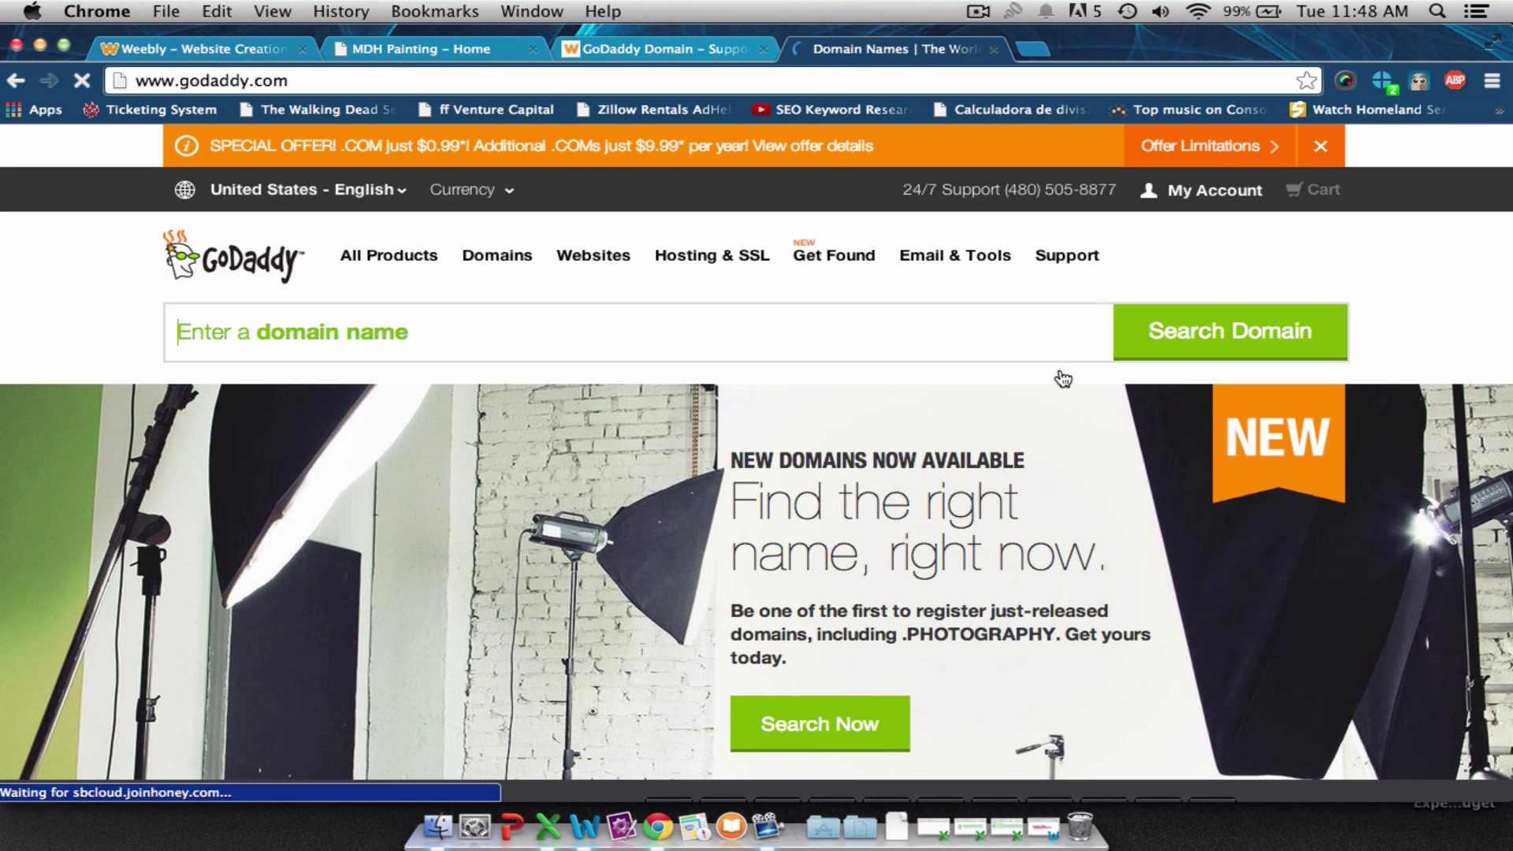
pyautogui.click(1199, 194)
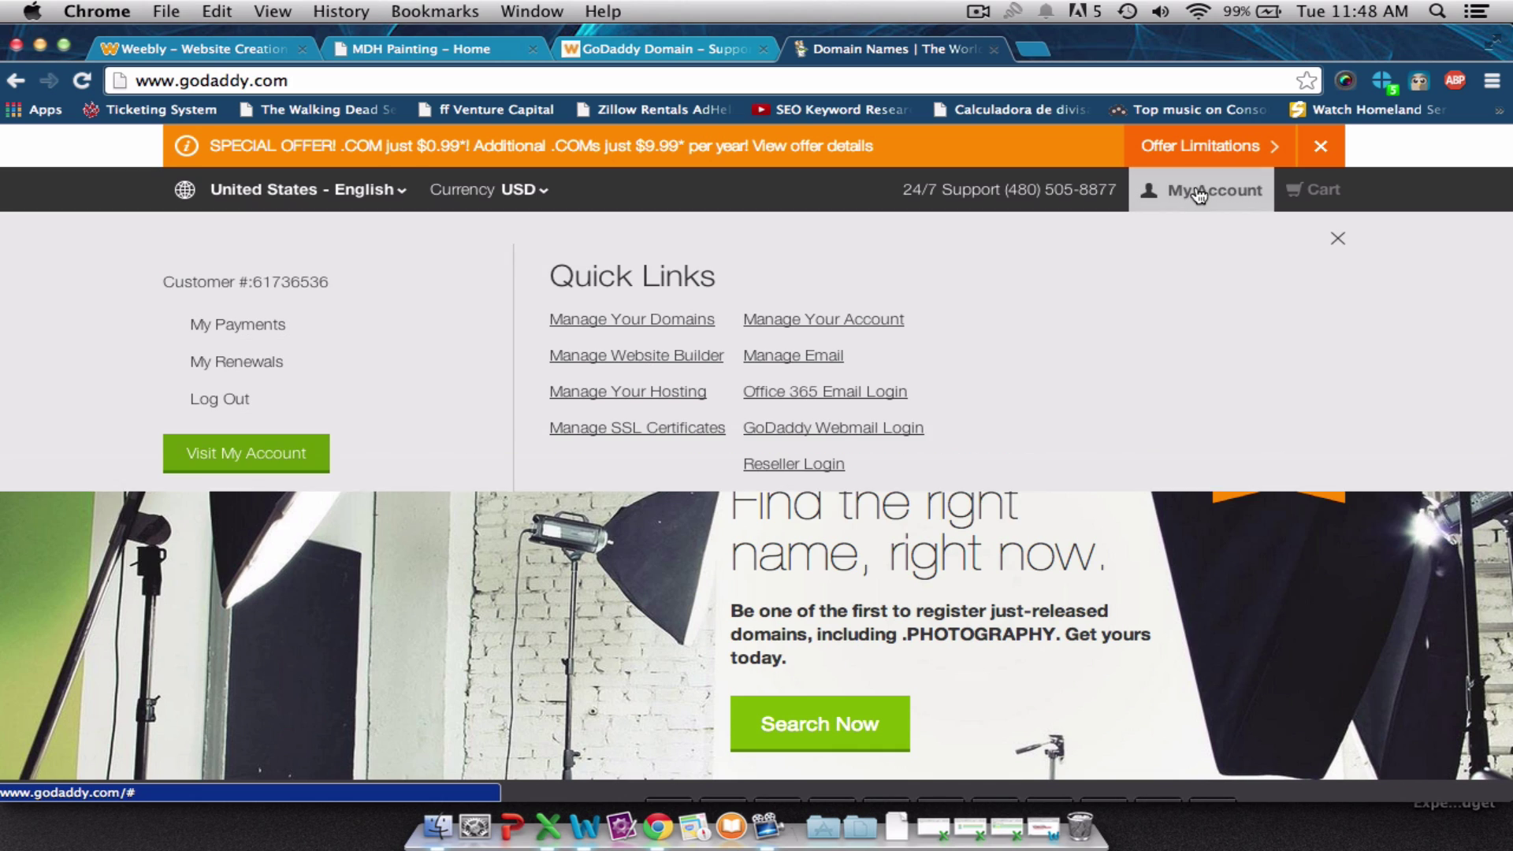
pyautogui.click(672, 323)
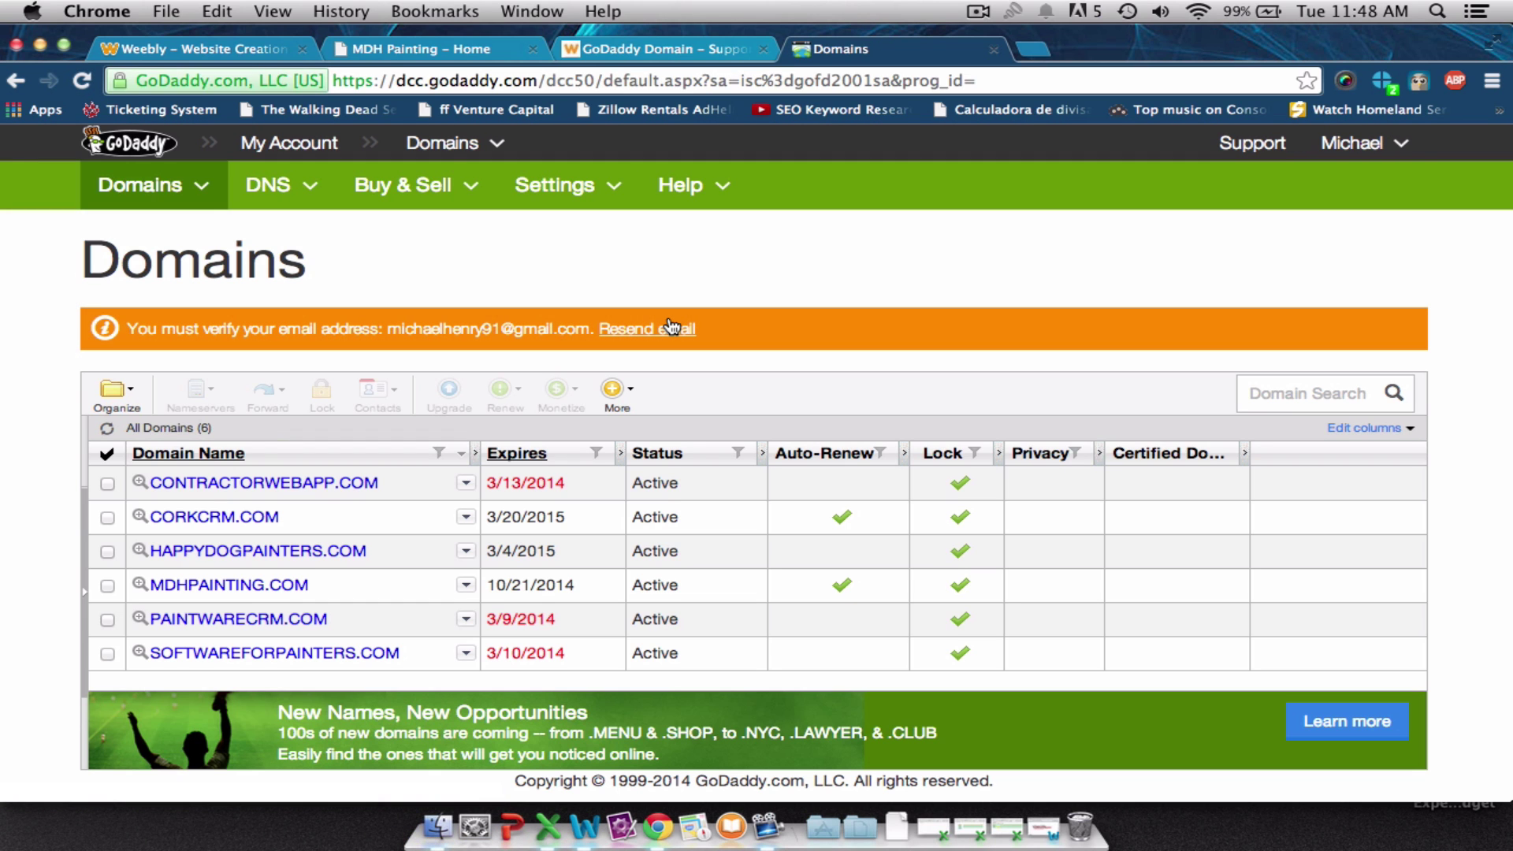
# Open the happydogpainters.com zone file in DNS Manager, then return to the GoDaddy setup article.
pyautogui.moveTo(313, 205)
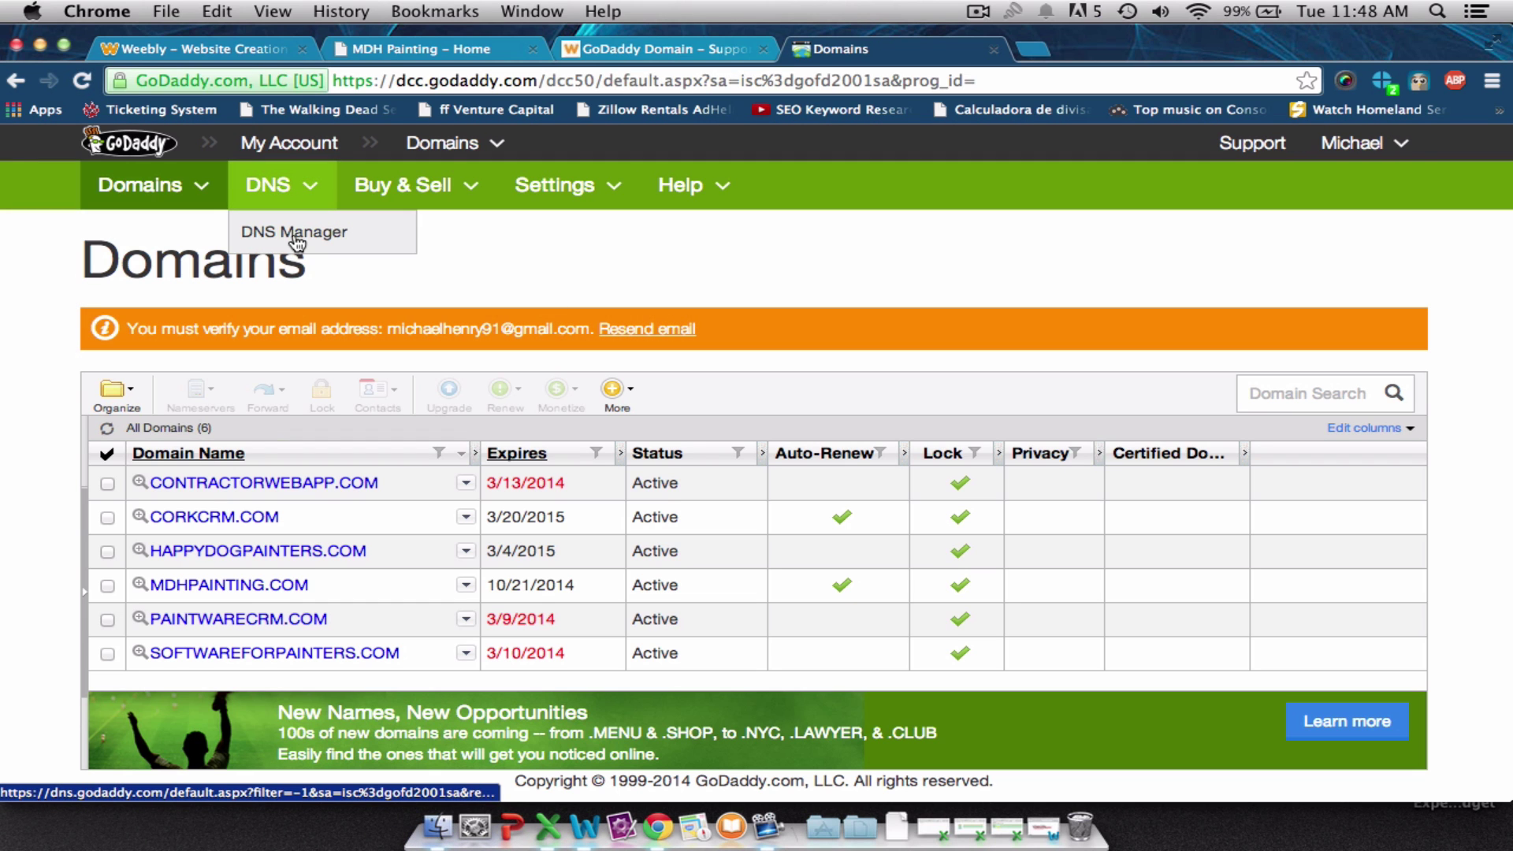
pyautogui.click(297, 238)
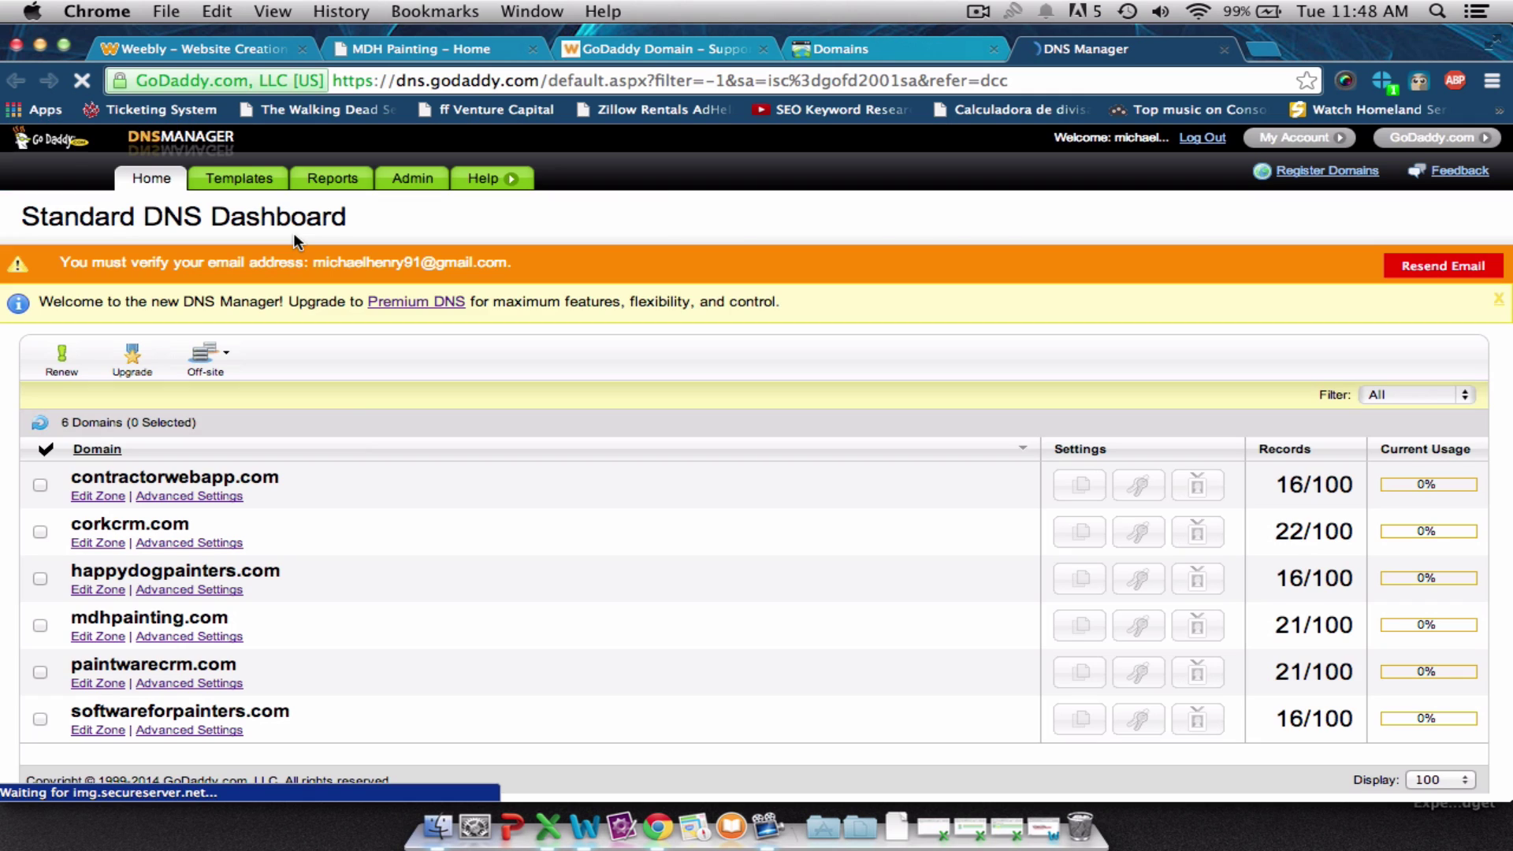
pyautogui.click(115, 597)
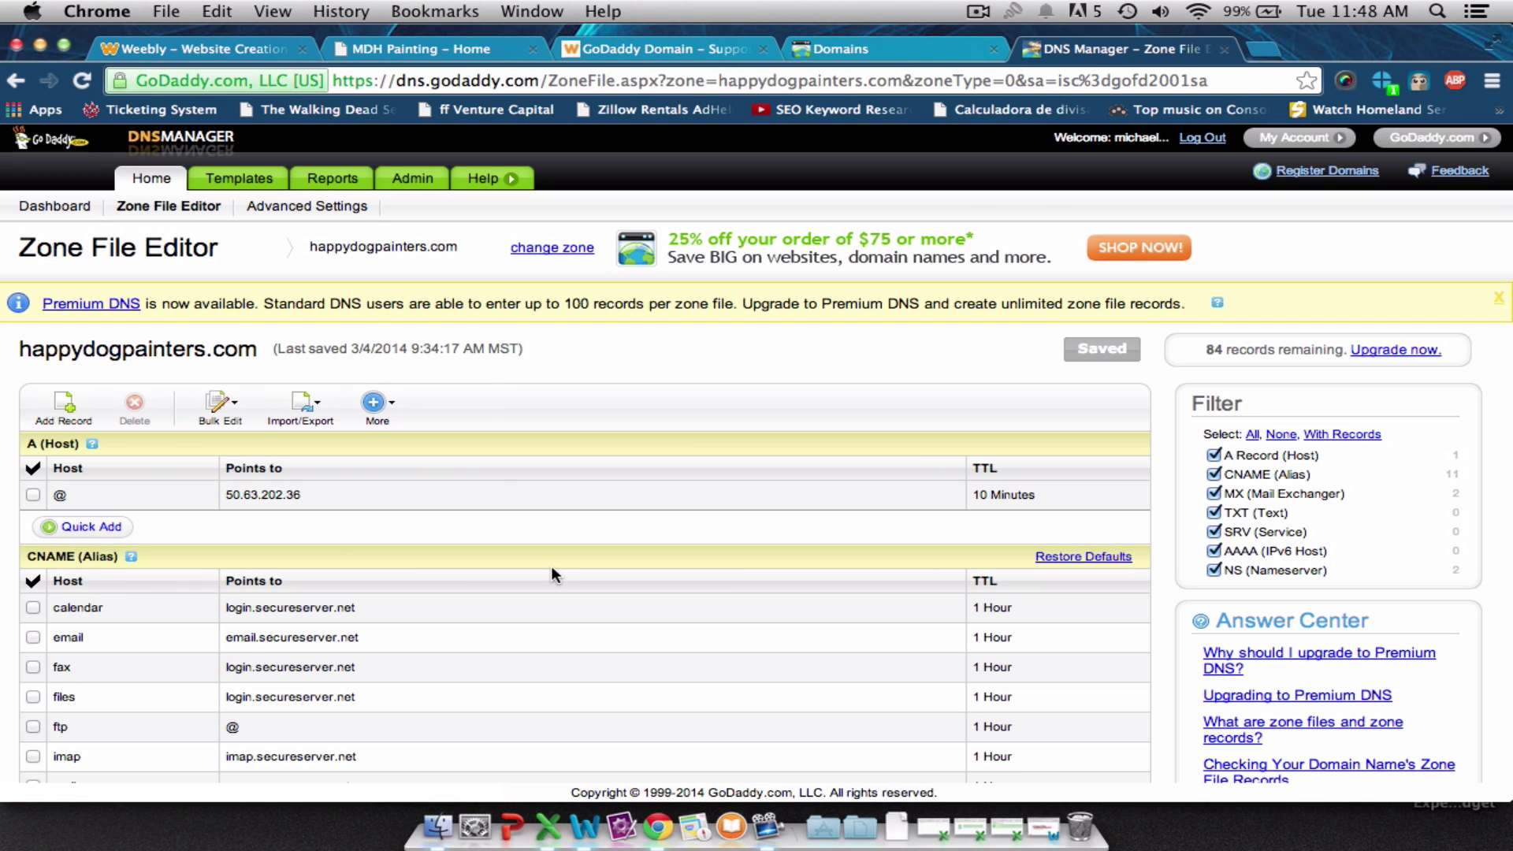
pyautogui.click(613, 52)
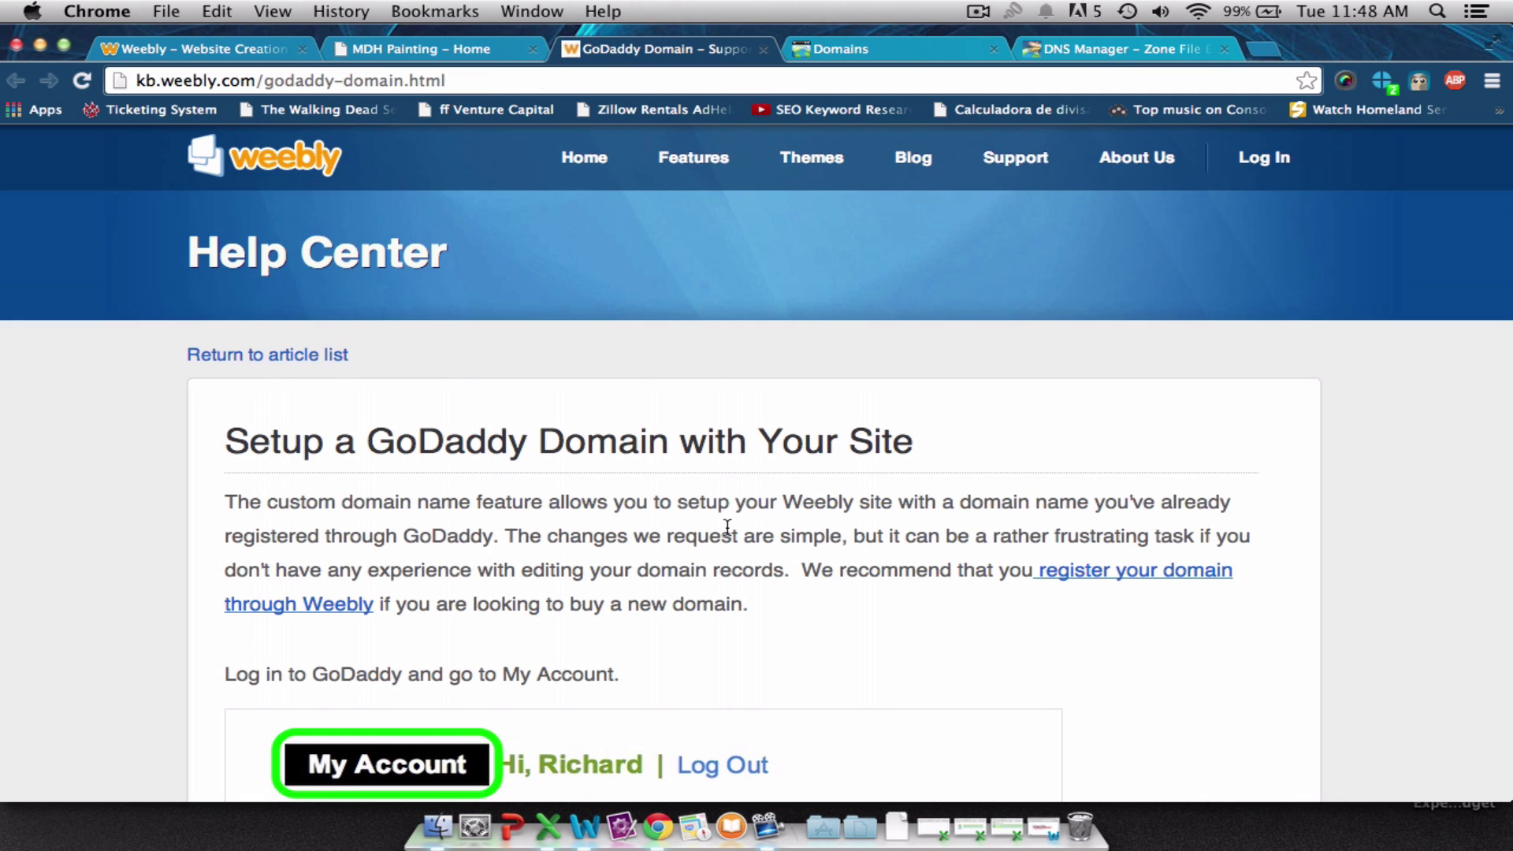
# Read through the article's zone-file editing steps.
pyautogui.scroll(-10, 726, 528)
pyautogui.scroll(-20, 725, 525)
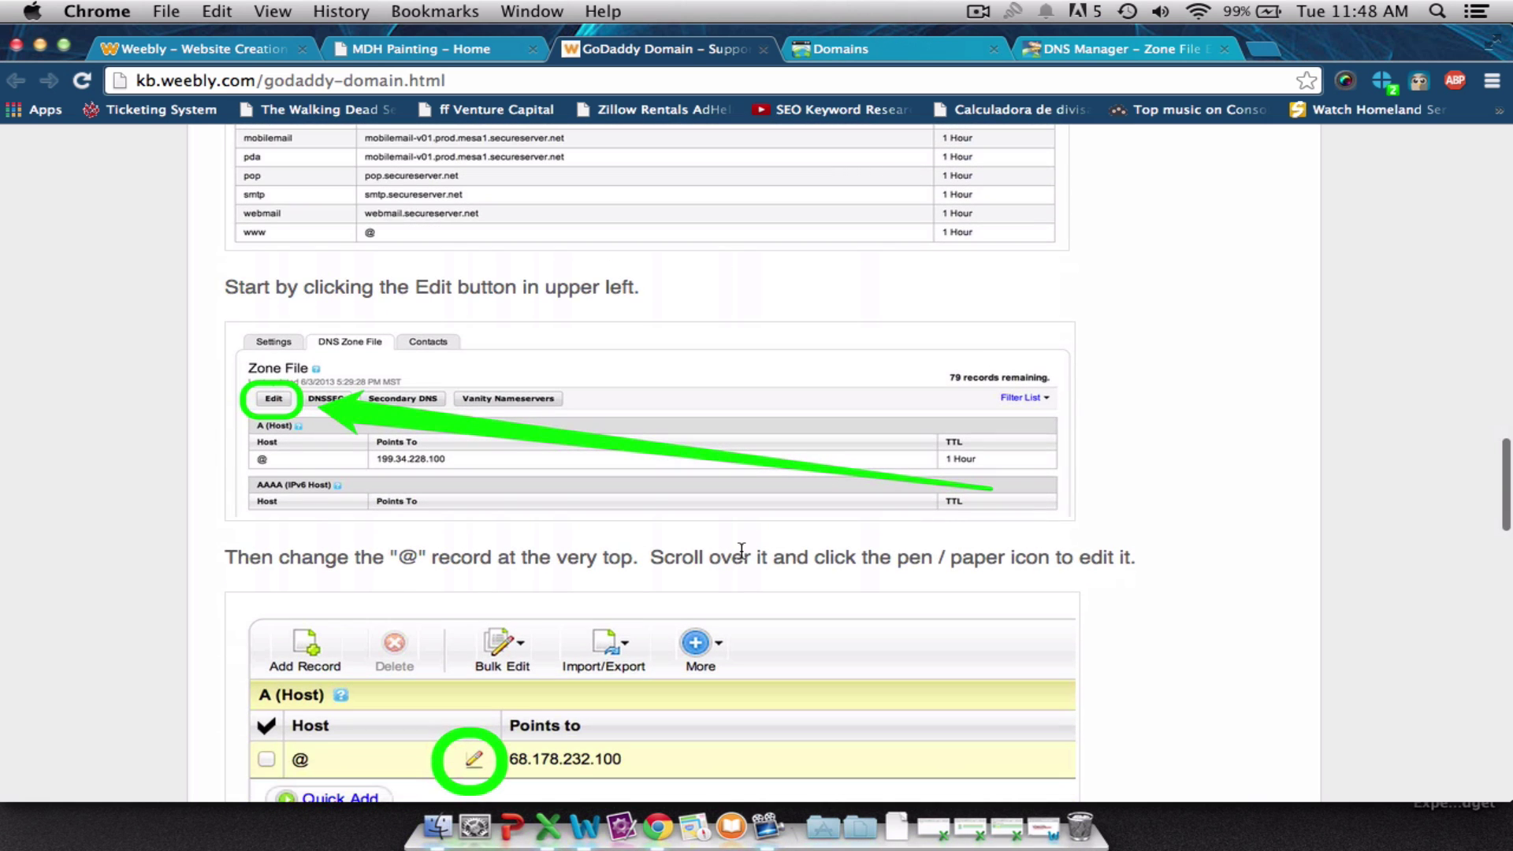
pyautogui.scroll(10, 742, 550)
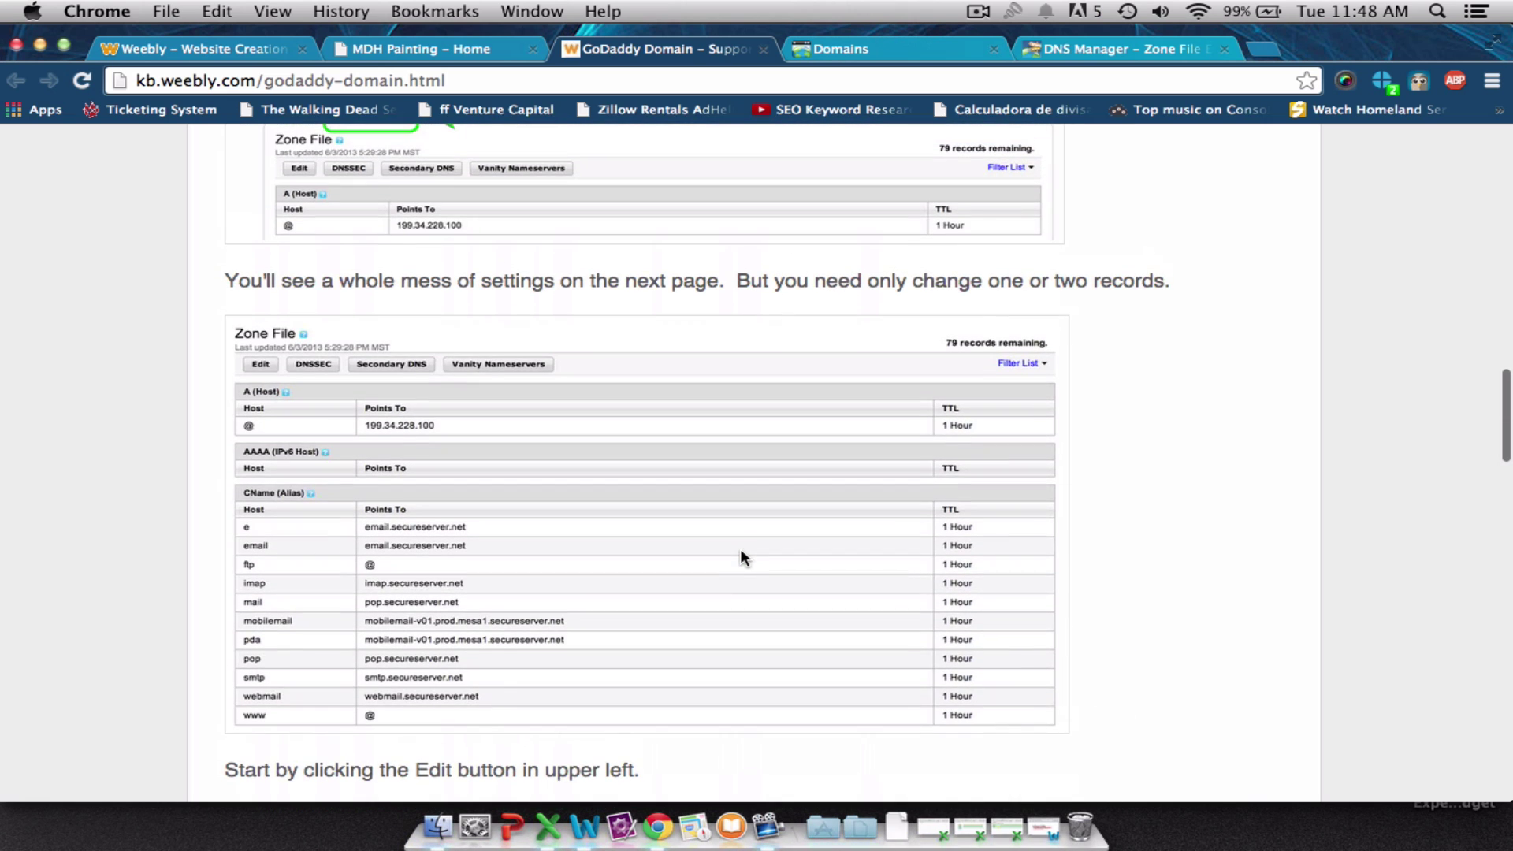
pyautogui.scroll(5, 740, 557)
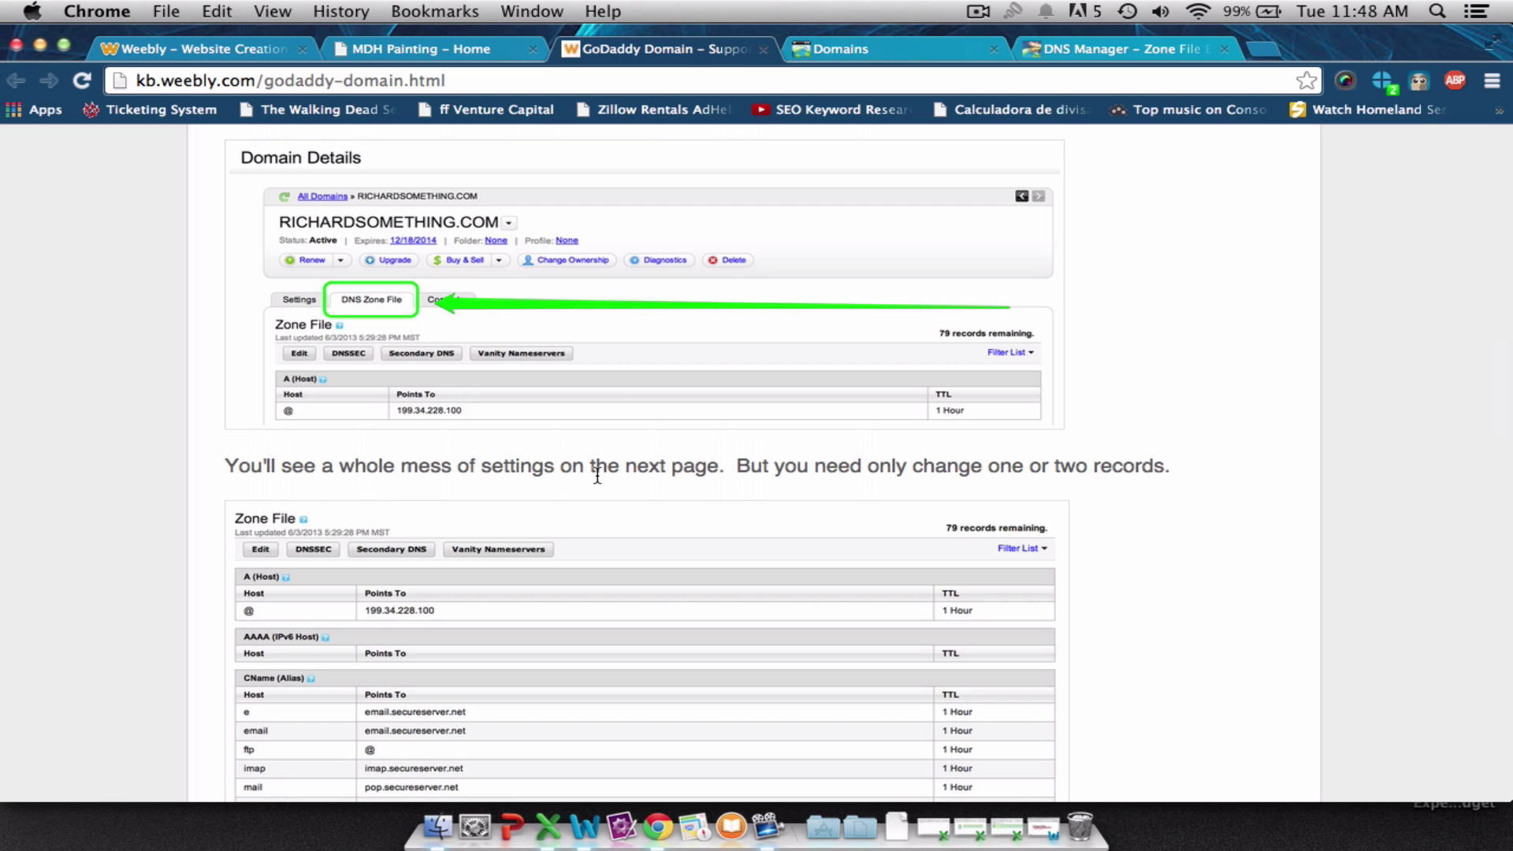
pyautogui.scroll(-7, 756, 483)
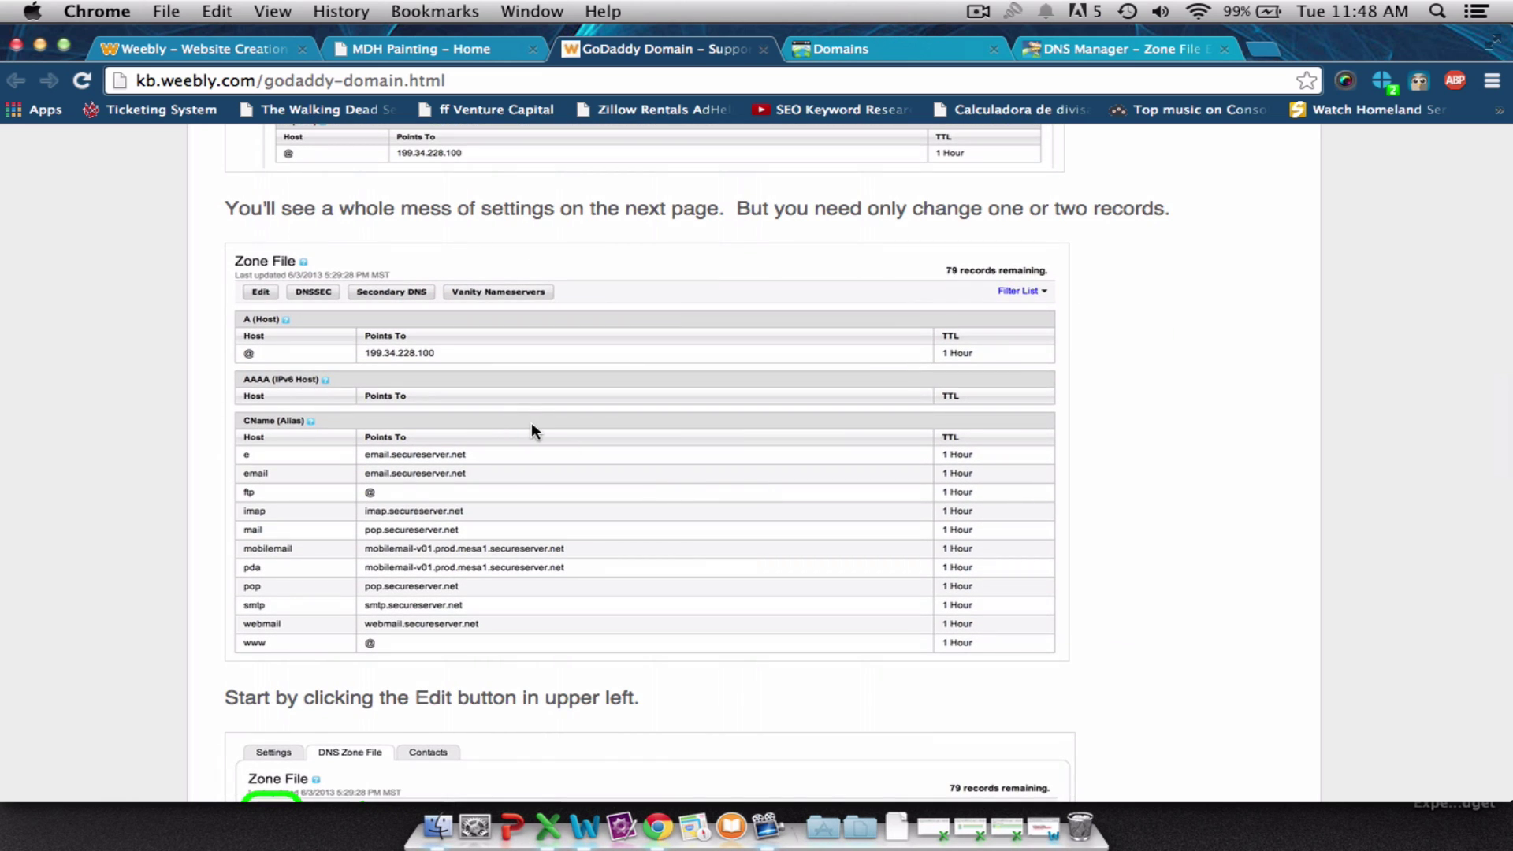
pyautogui.scroll(-3, 531, 422)
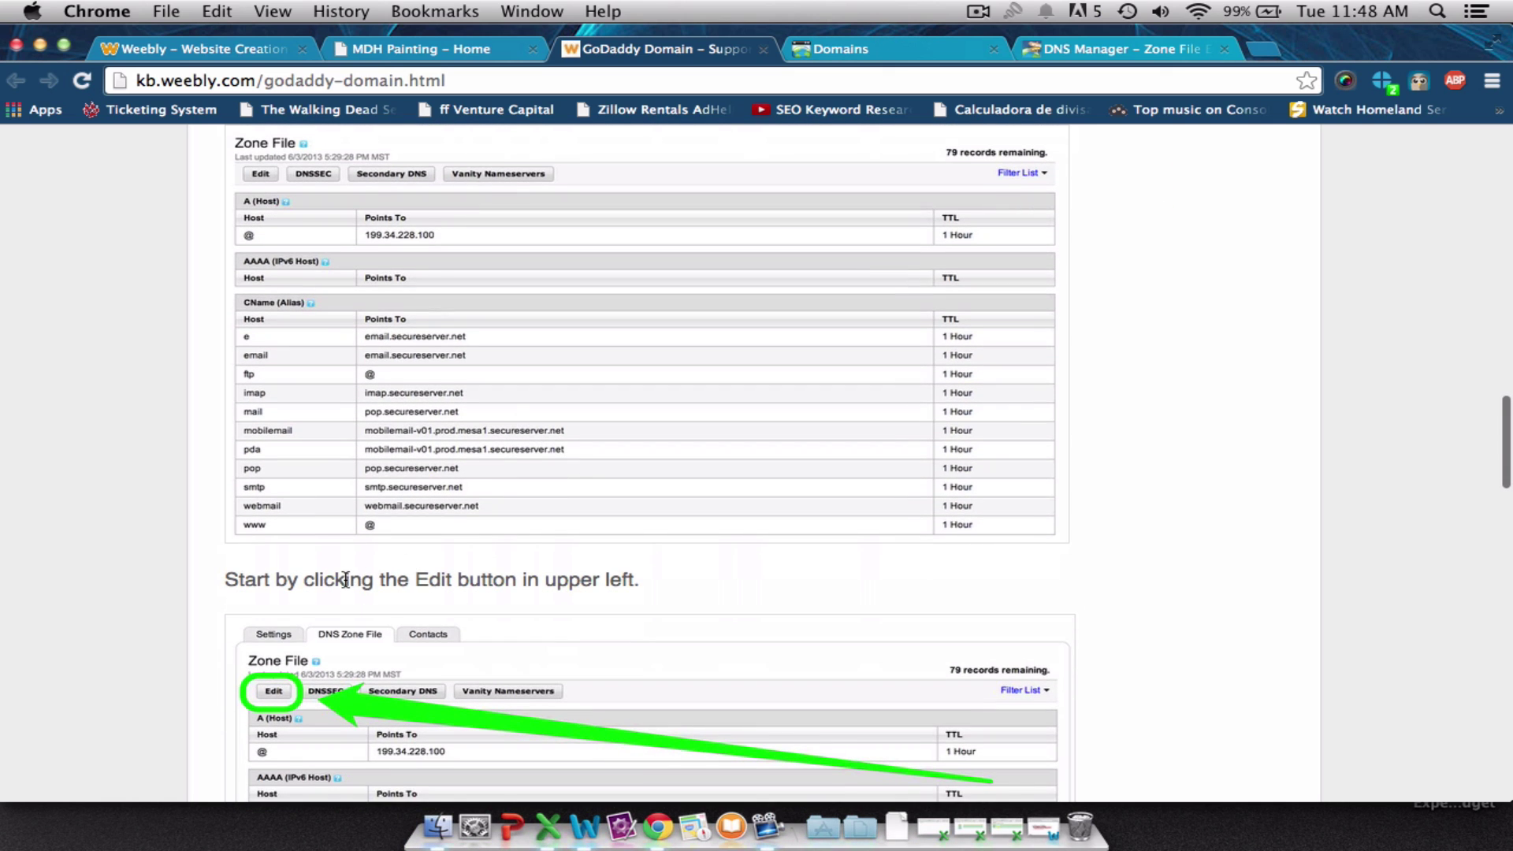
pyautogui.scroll(-7, 424, 579)
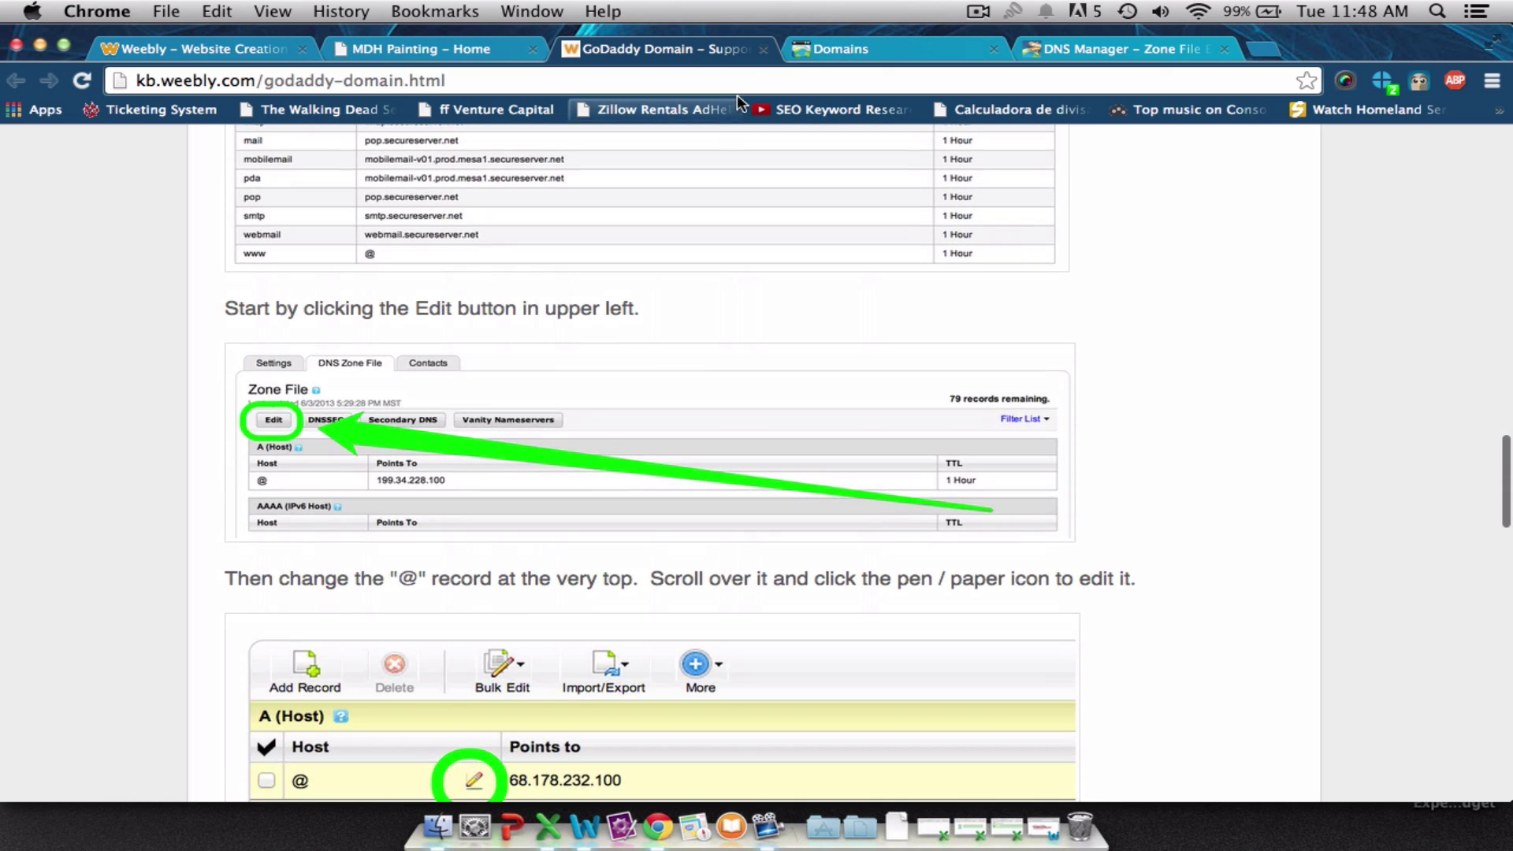
# Close the GoDaddy Domains tab and go back to the happydogpainters.com zone file.
pyautogui.click(808, 50)
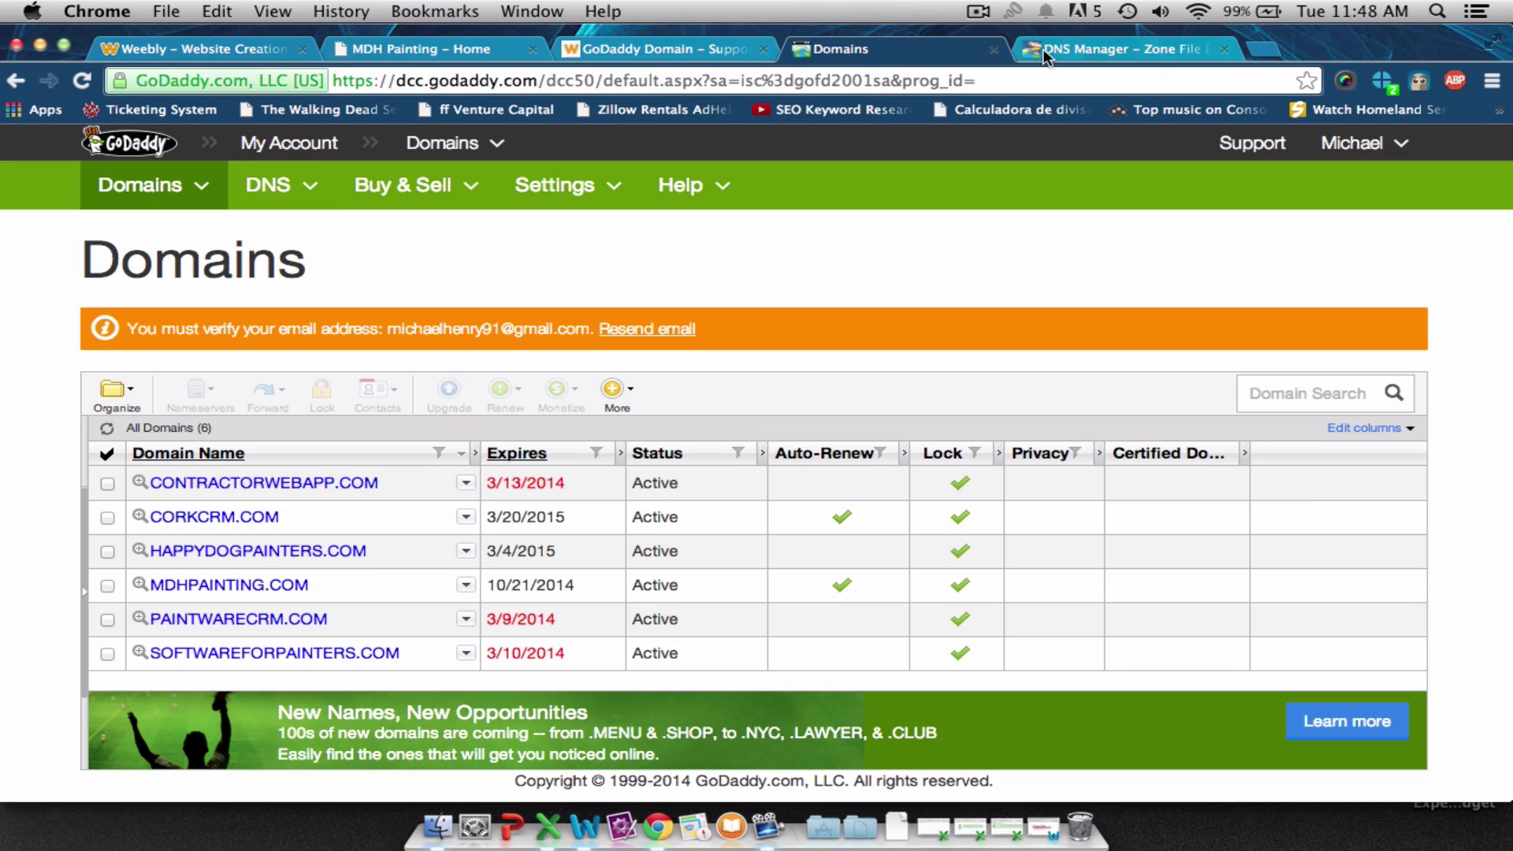
pyautogui.click(1047, 52)
pyautogui.click(992, 50)
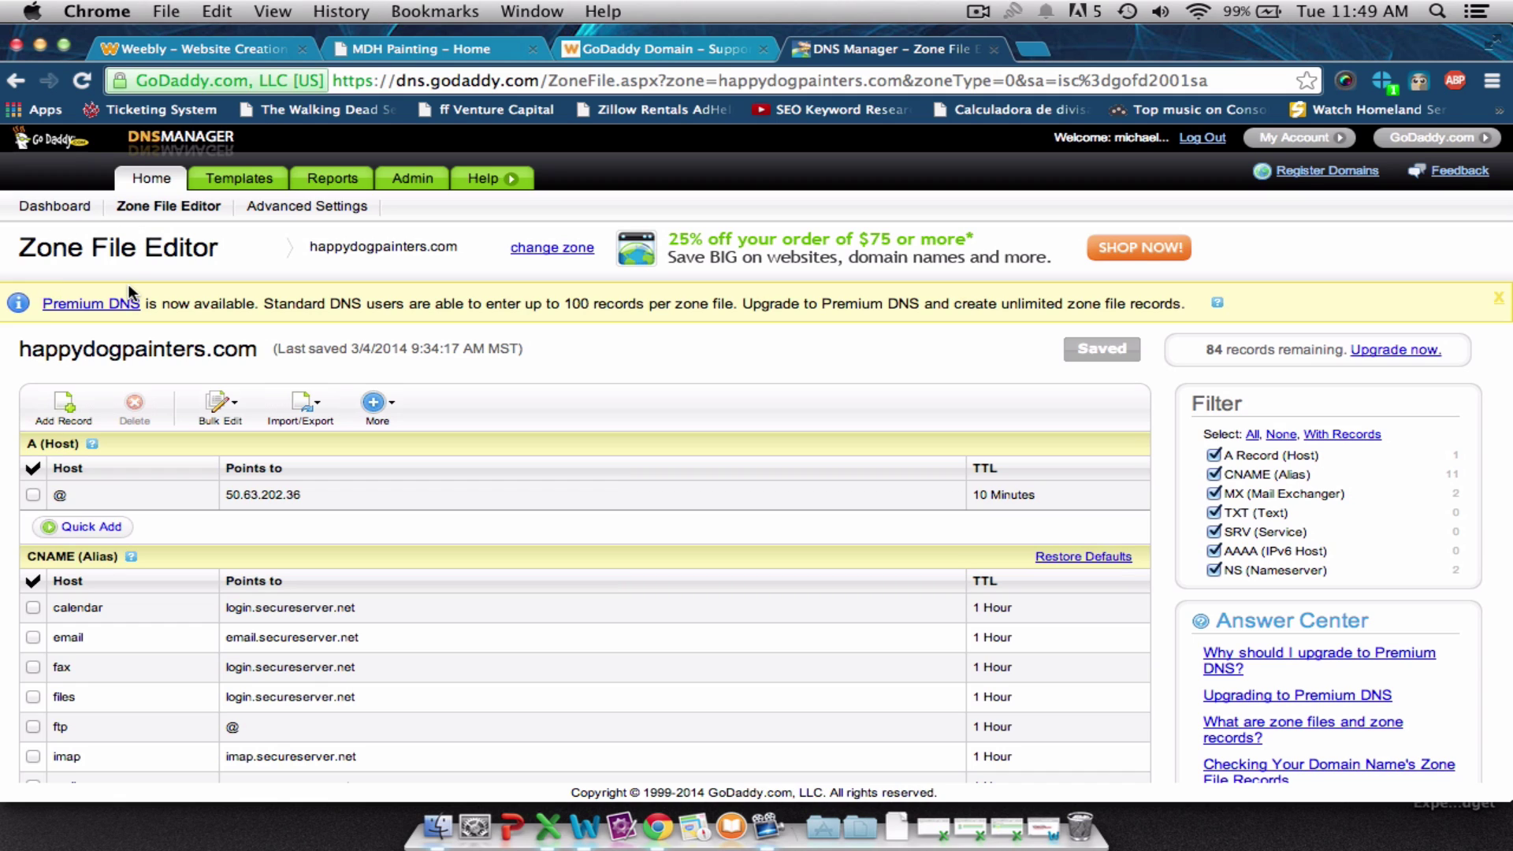
# Copy Weebly's IP address 199.34.228.55 from the setup article.
pyautogui.click(270, 494)
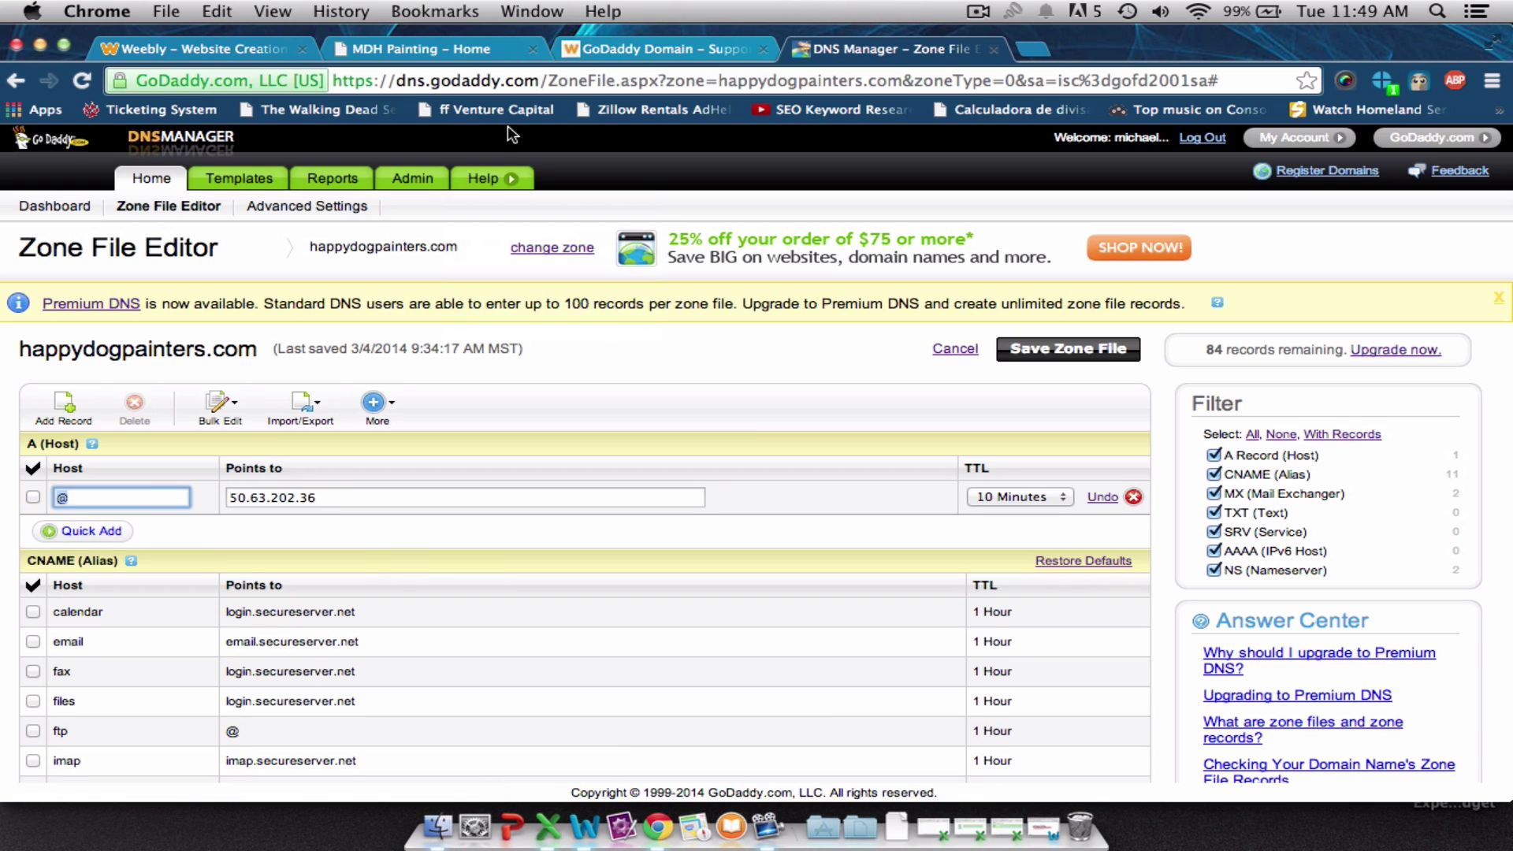
pyautogui.click(624, 54)
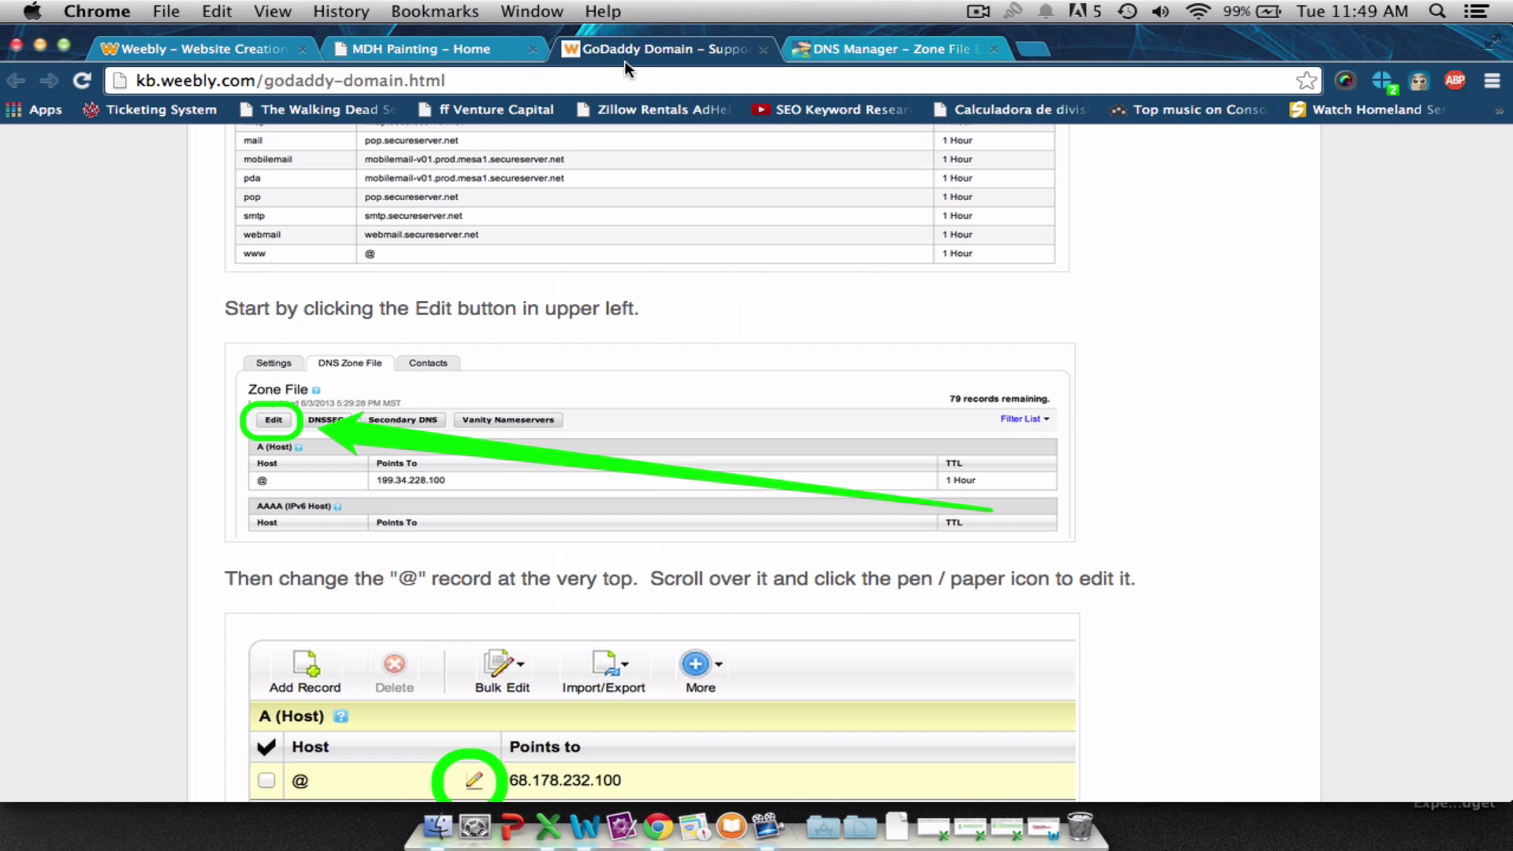
pyautogui.scroll(-2, 755, 304)
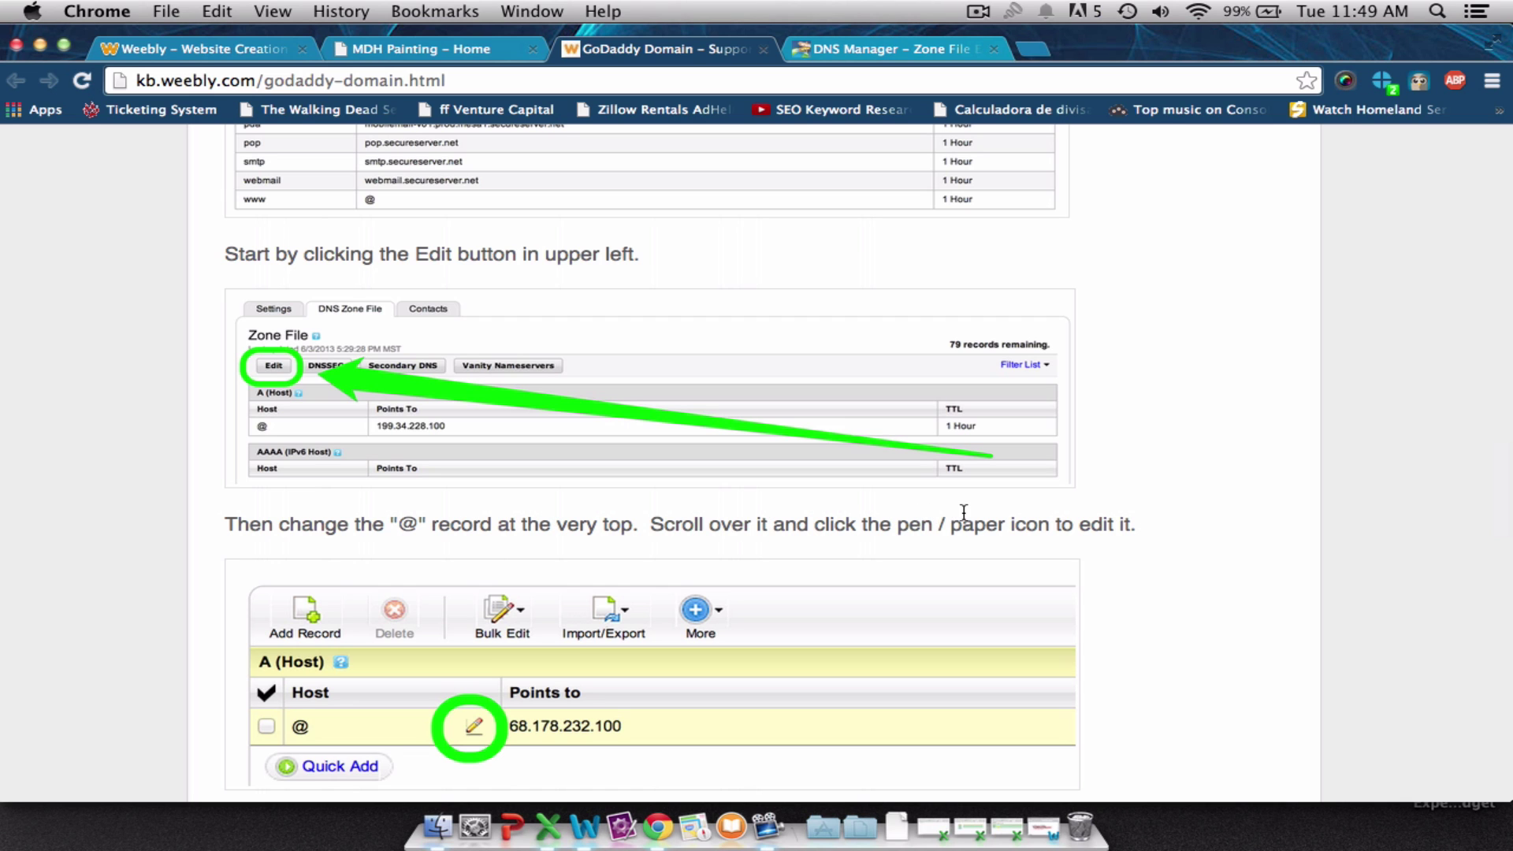
pyautogui.scroll(-5, 962, 512)
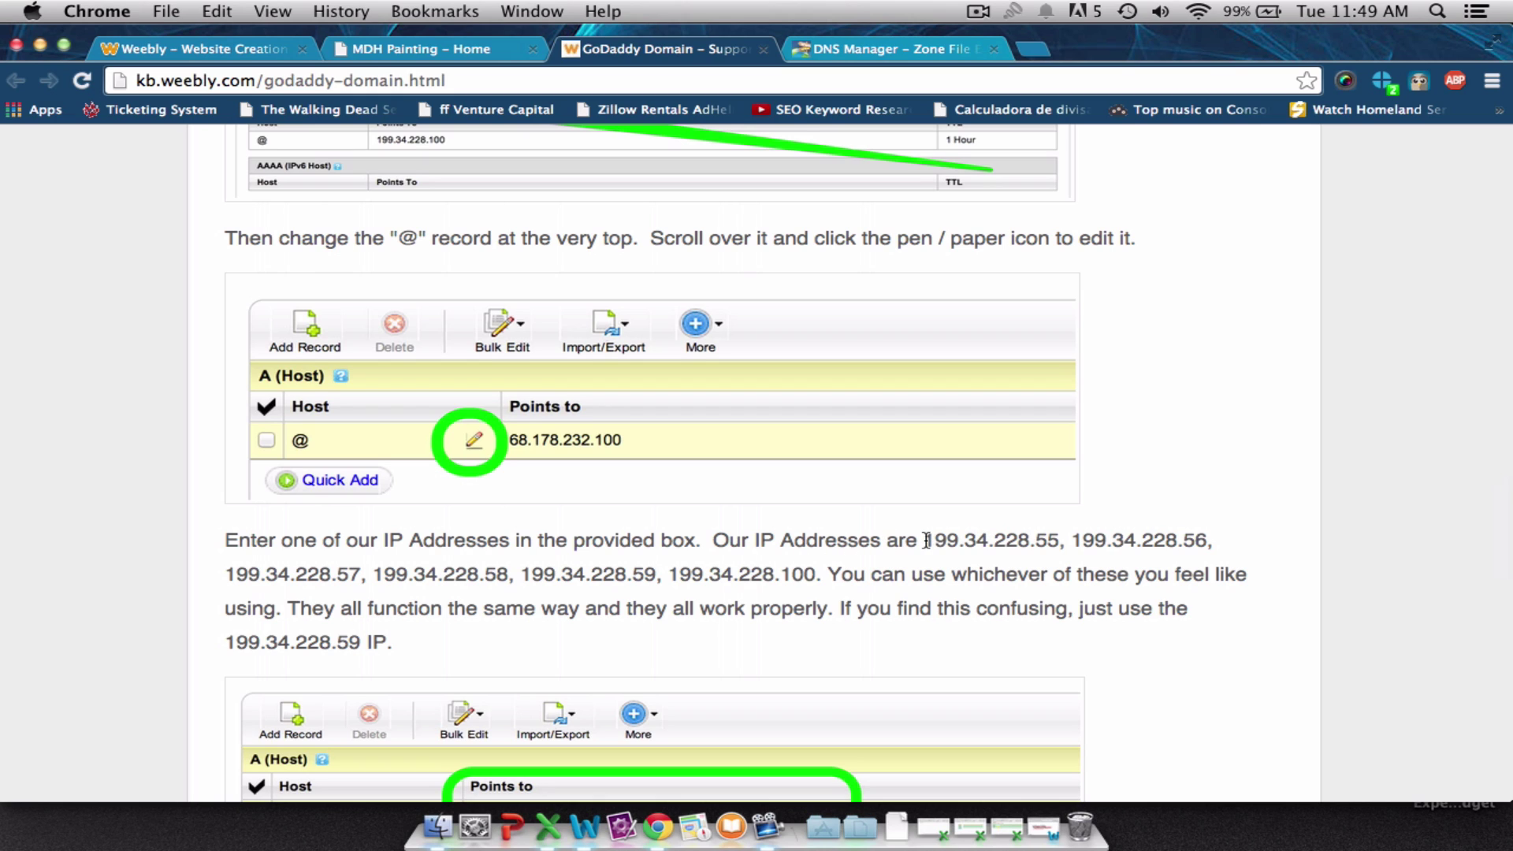
pyautogui.moveTo(924, 540); pyautogui.dragTo(1054, 538)
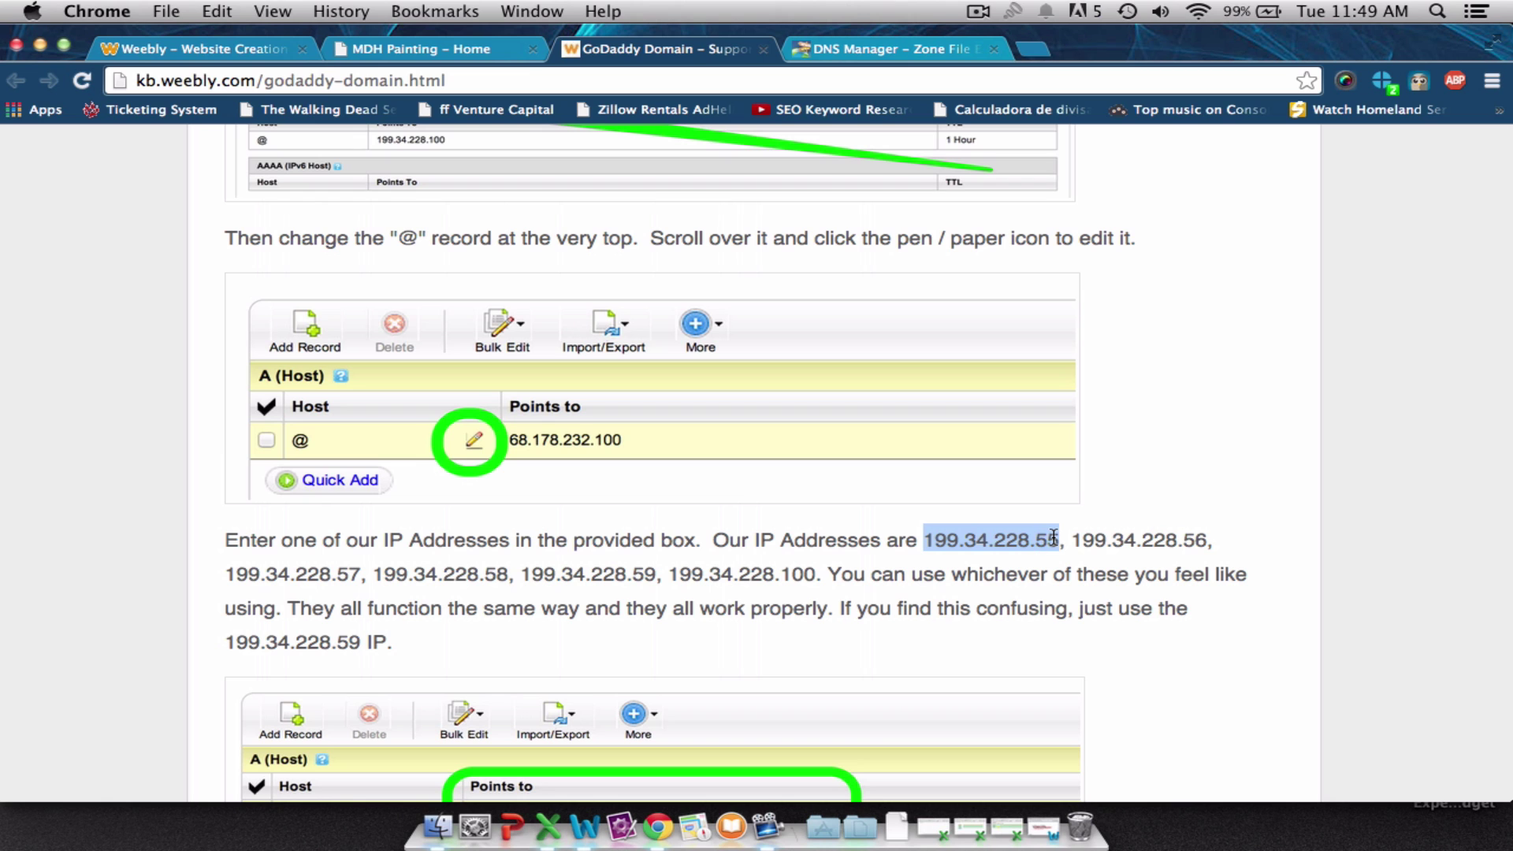
pyautogui.press('super+c')
pyautogui.scroll(-5, 744, 458)
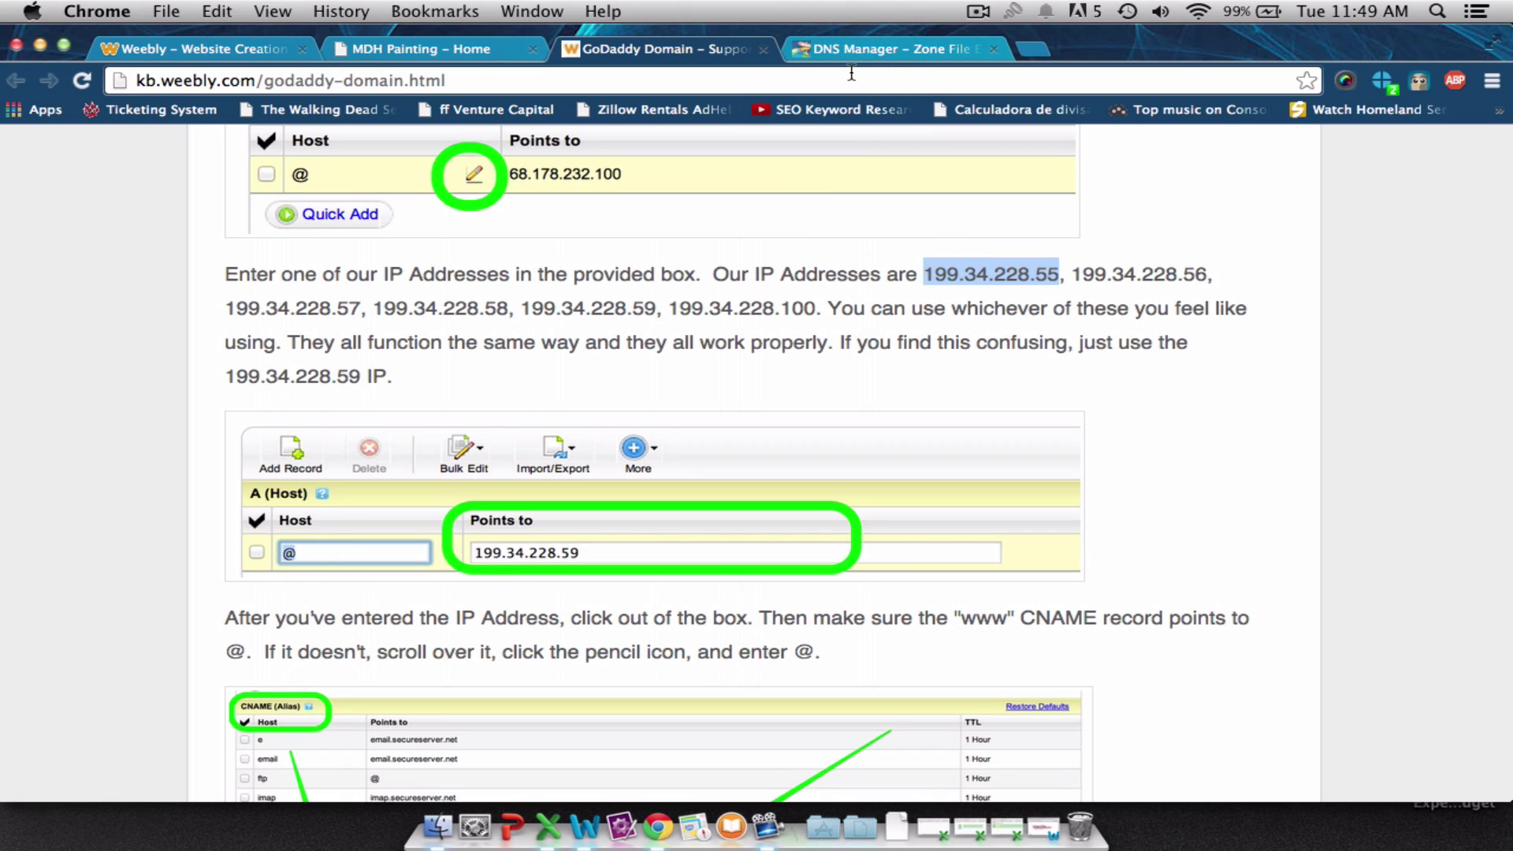
# Point the @ A record to 199.34.228.55 instead of 50.63.202.36.
pyautogui.click(891, 49)
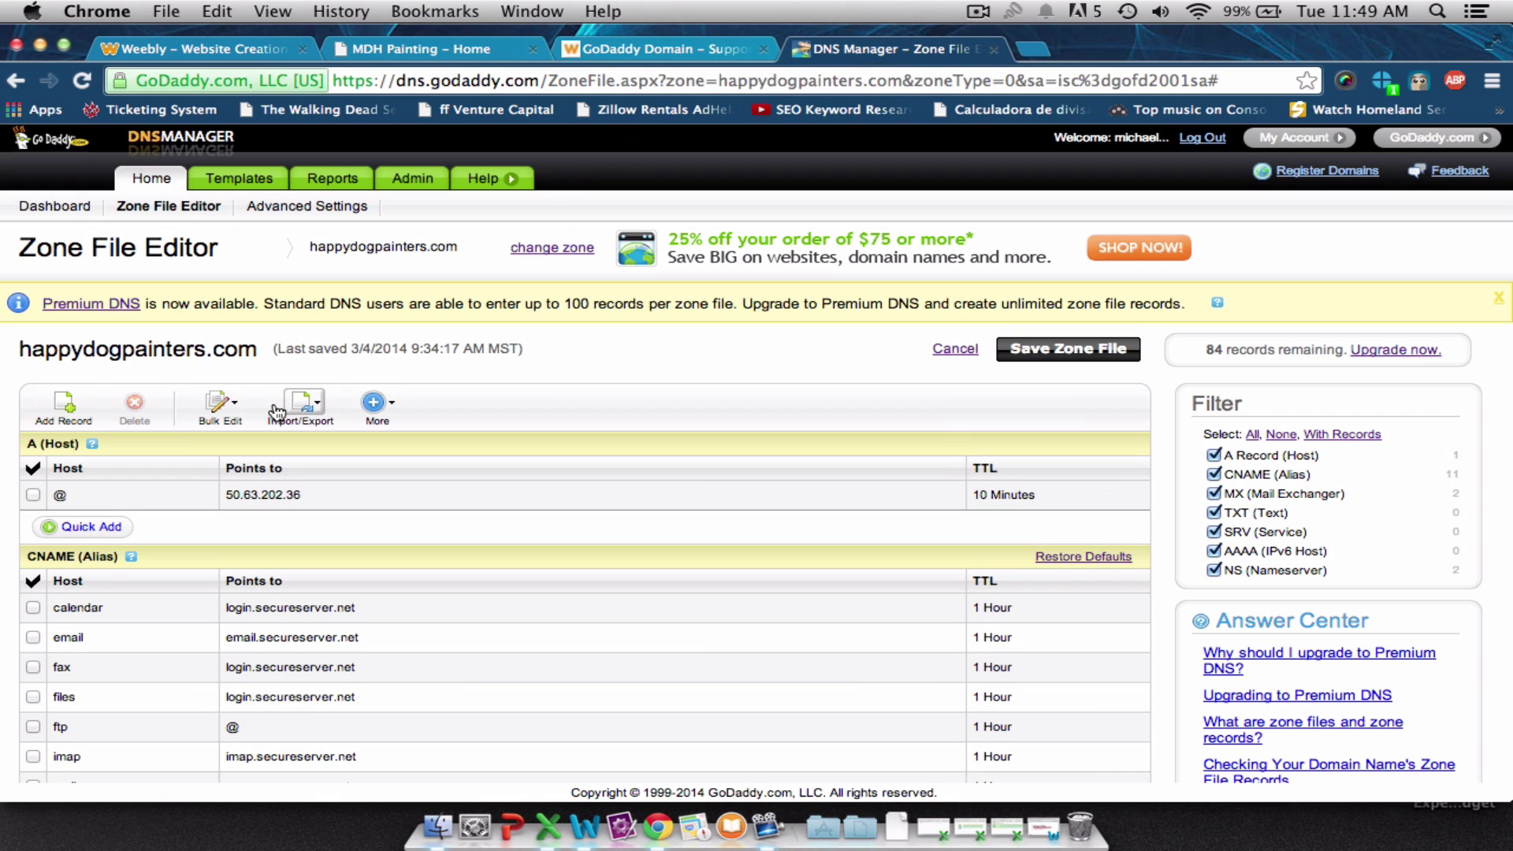
pyautogui.click(279, 494)
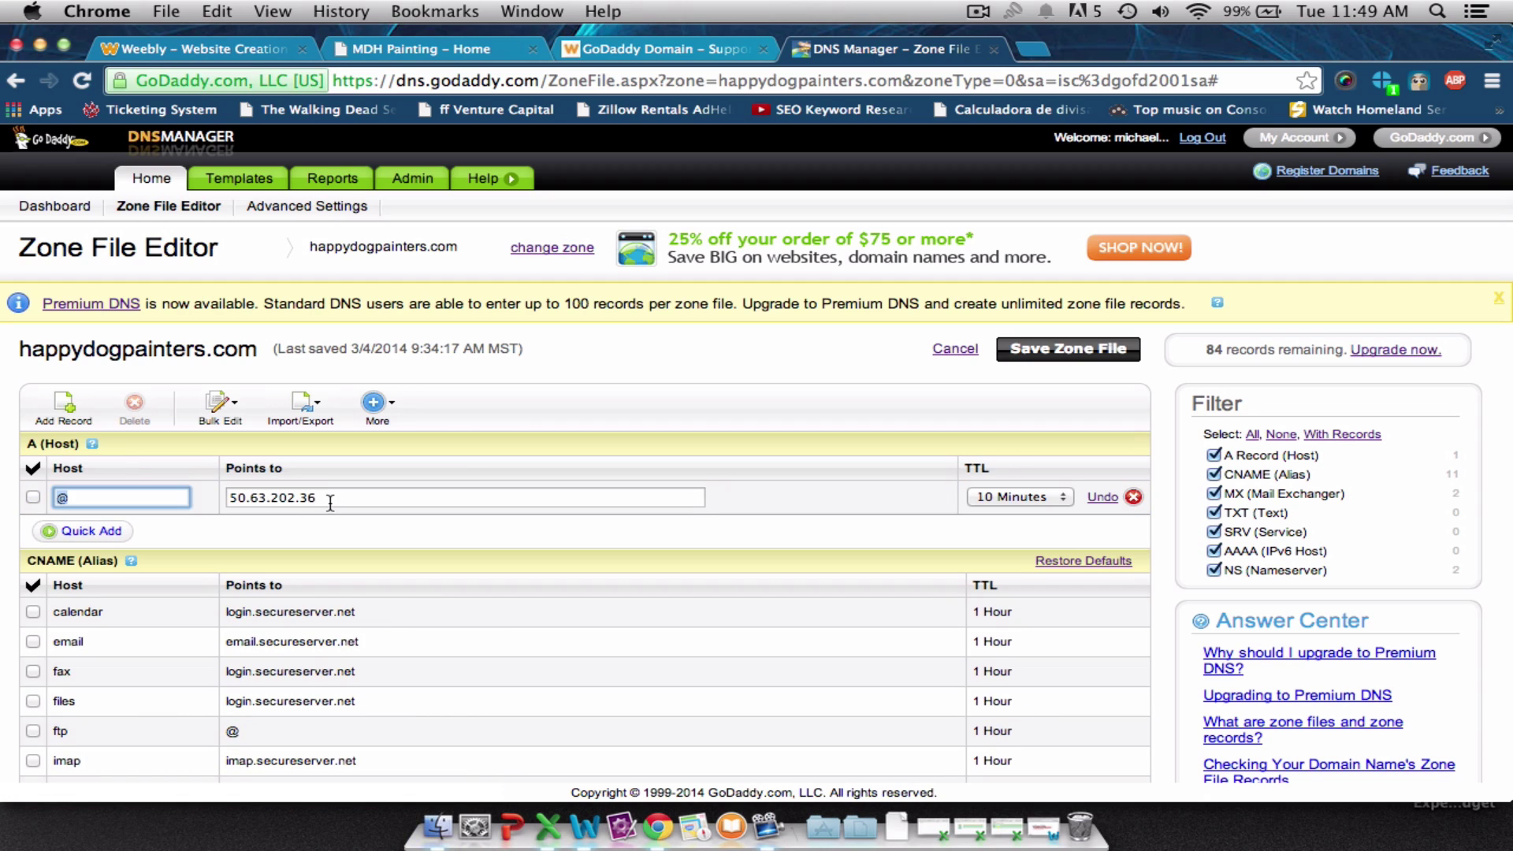
pyautogui.press('Tab')
pyautogui.press('super+v')
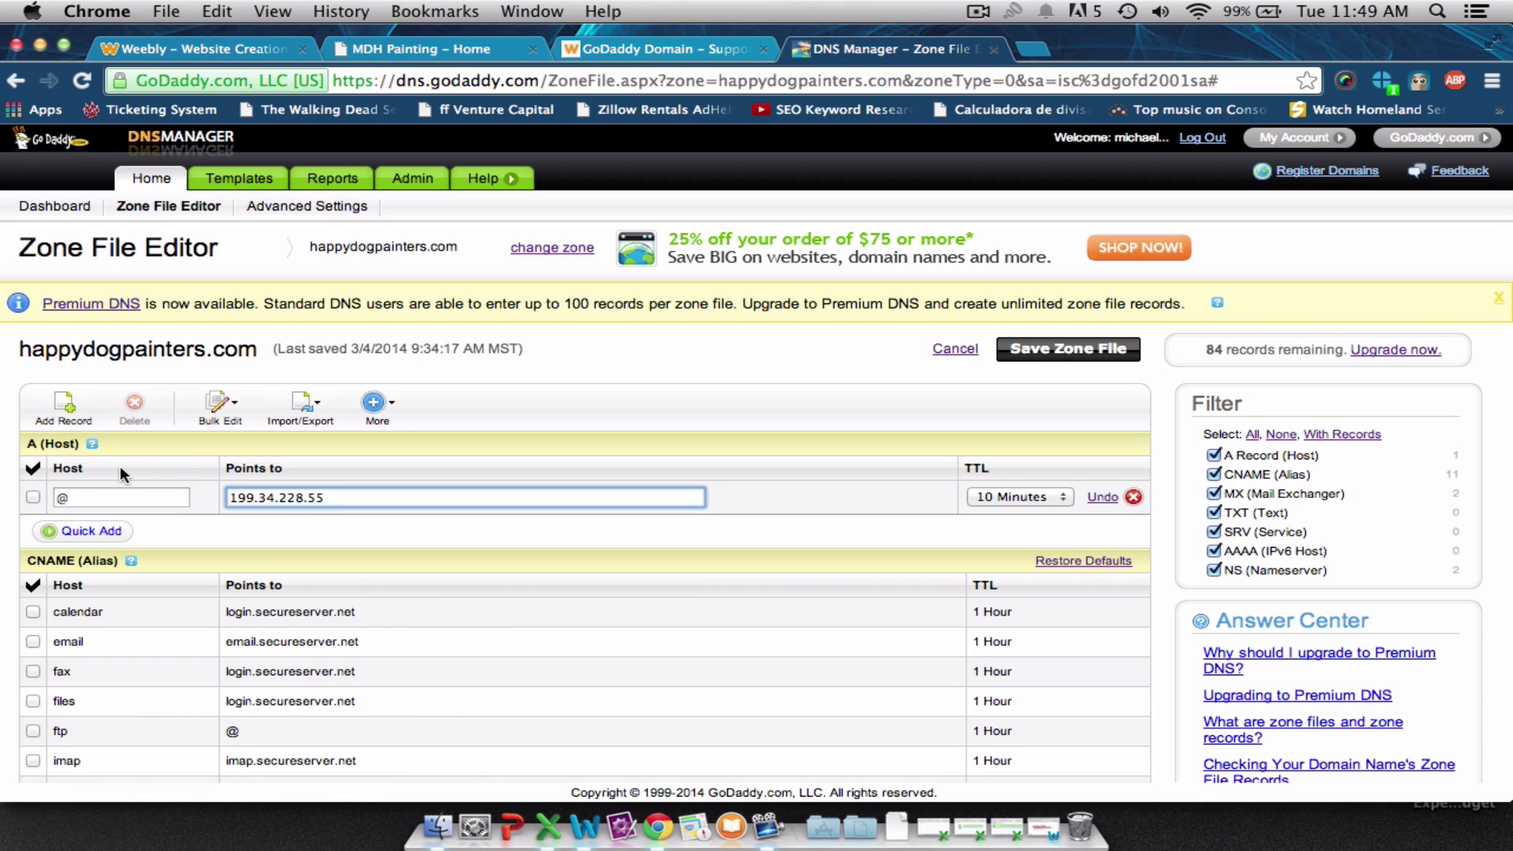
pyautogui.click(224, 533)
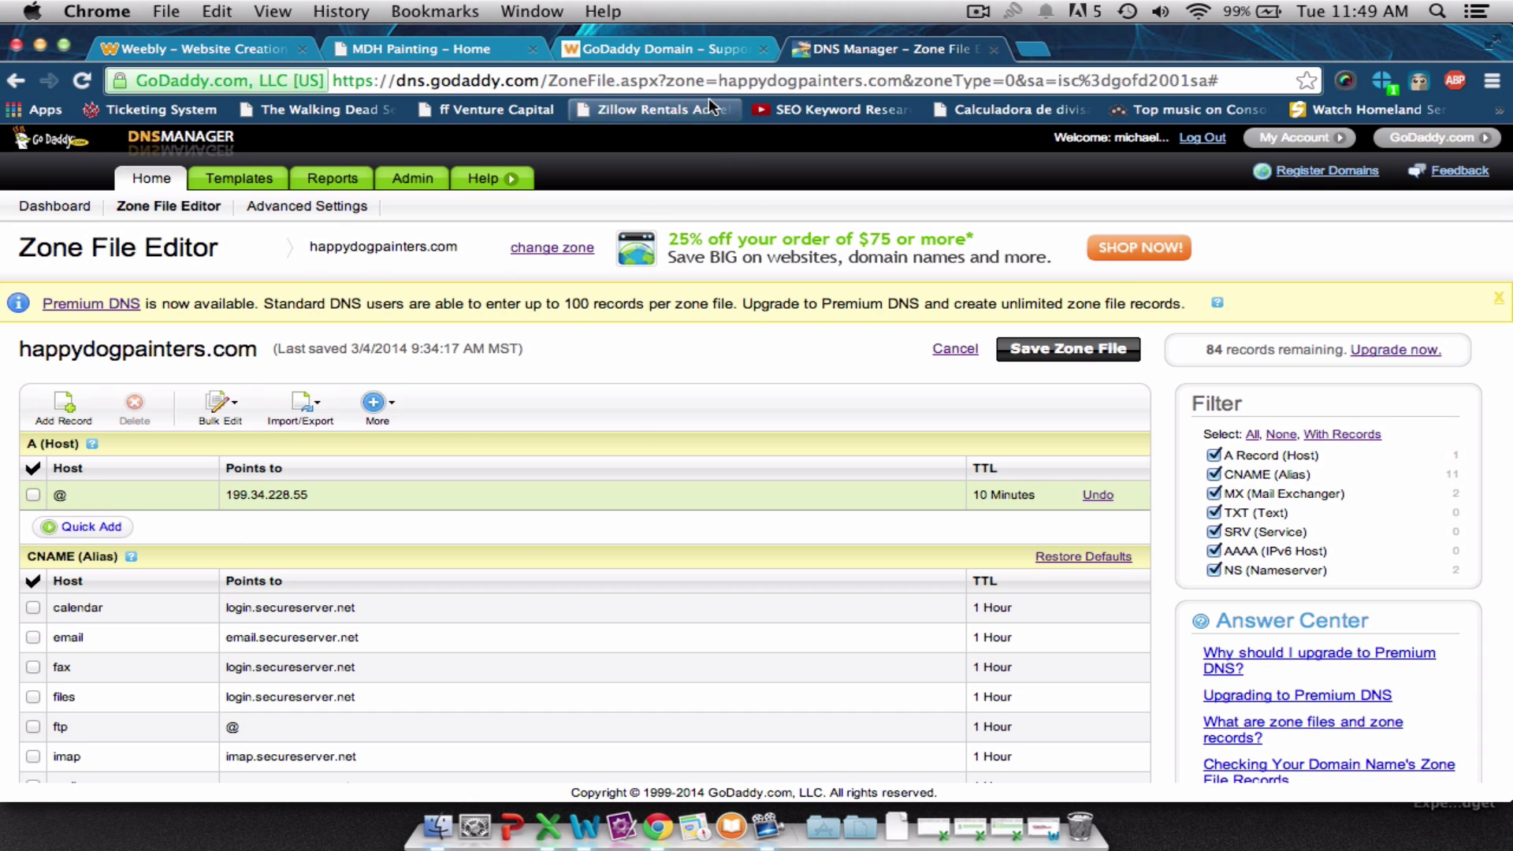
pyautogui.click(697, 49)
pyautogui.scroll(-5, 716, 447)
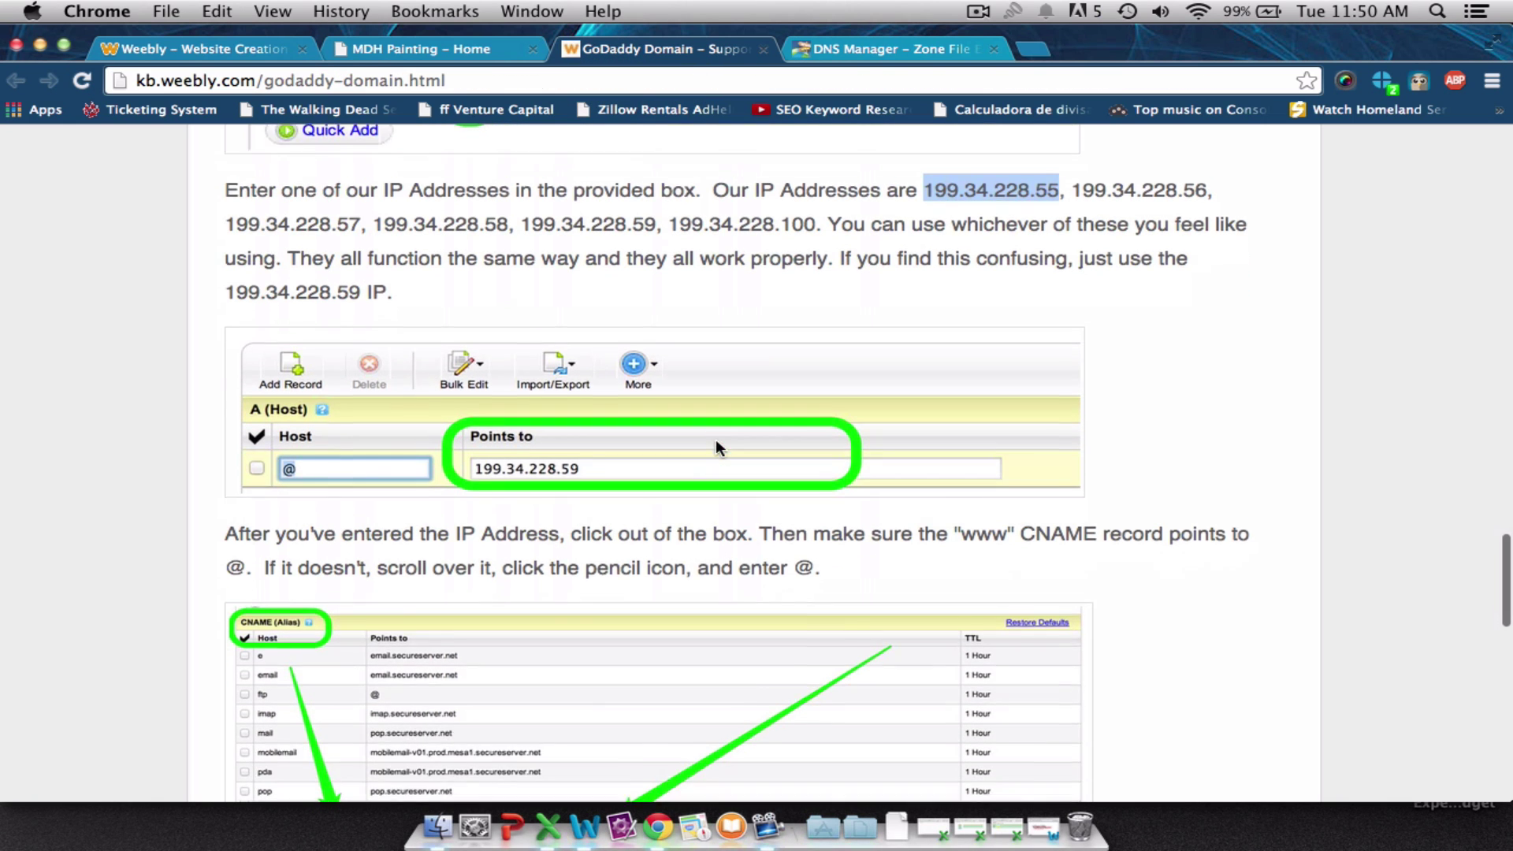
pyautogui.scroll(1, 716, 448)
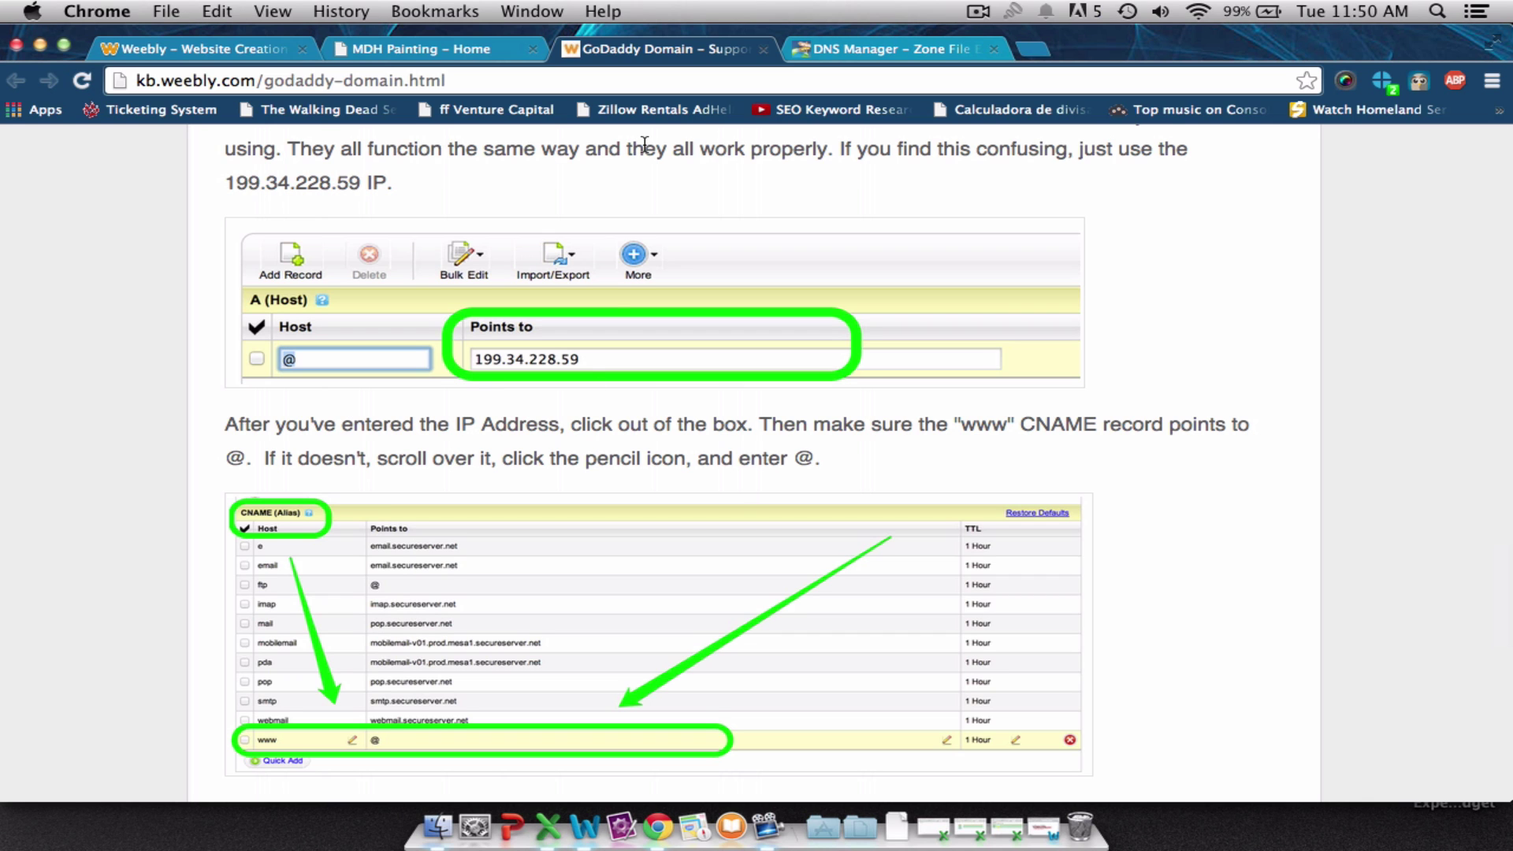
pyautogui.click(840, 57)
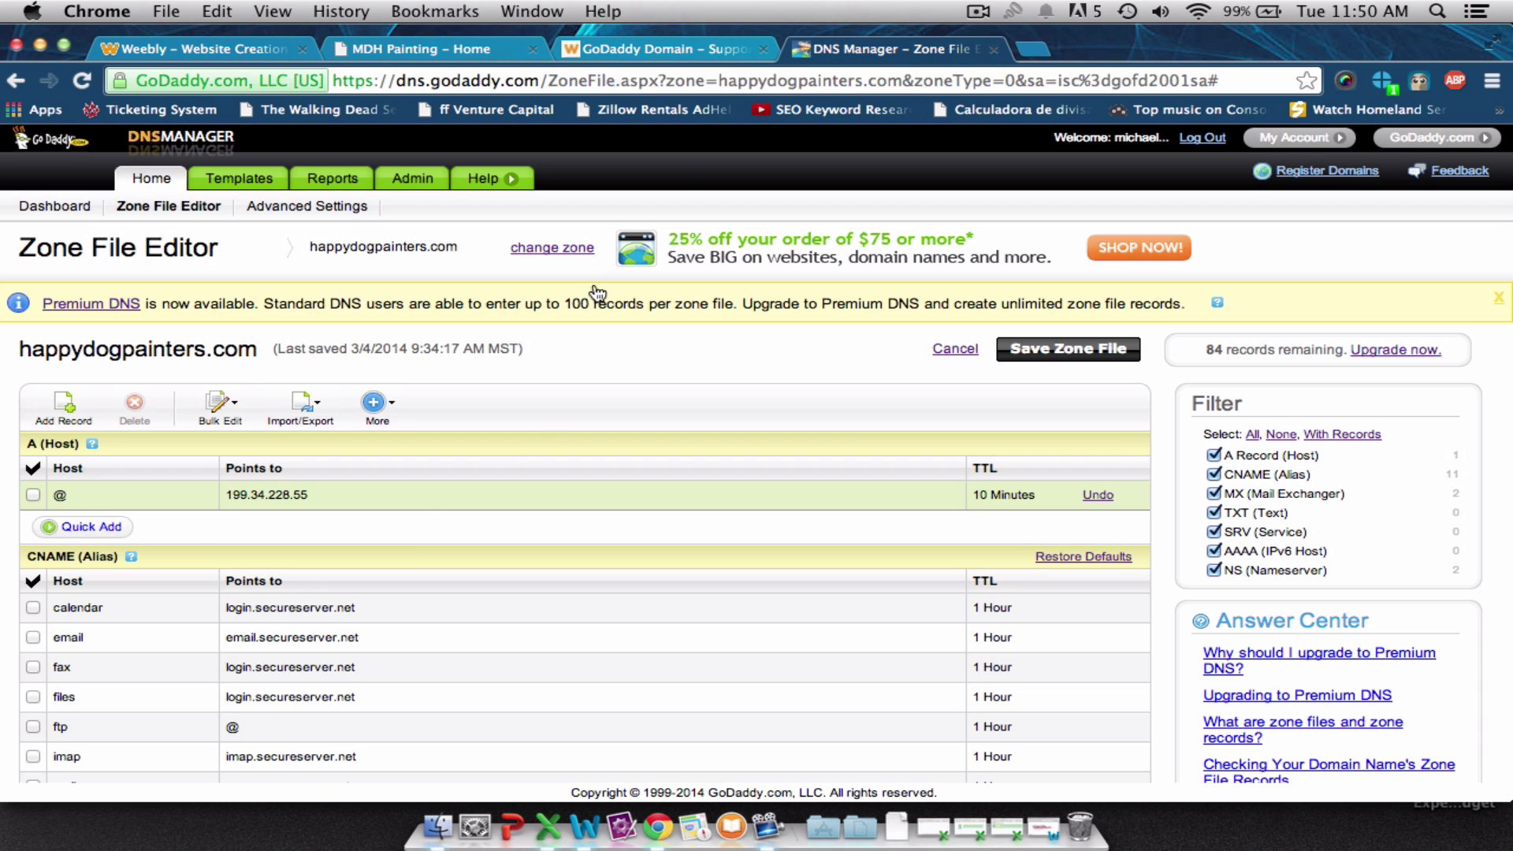
pyautogui.scroll(-2, 411, 528)
pyautogui.scroll(-3, 409, 531)
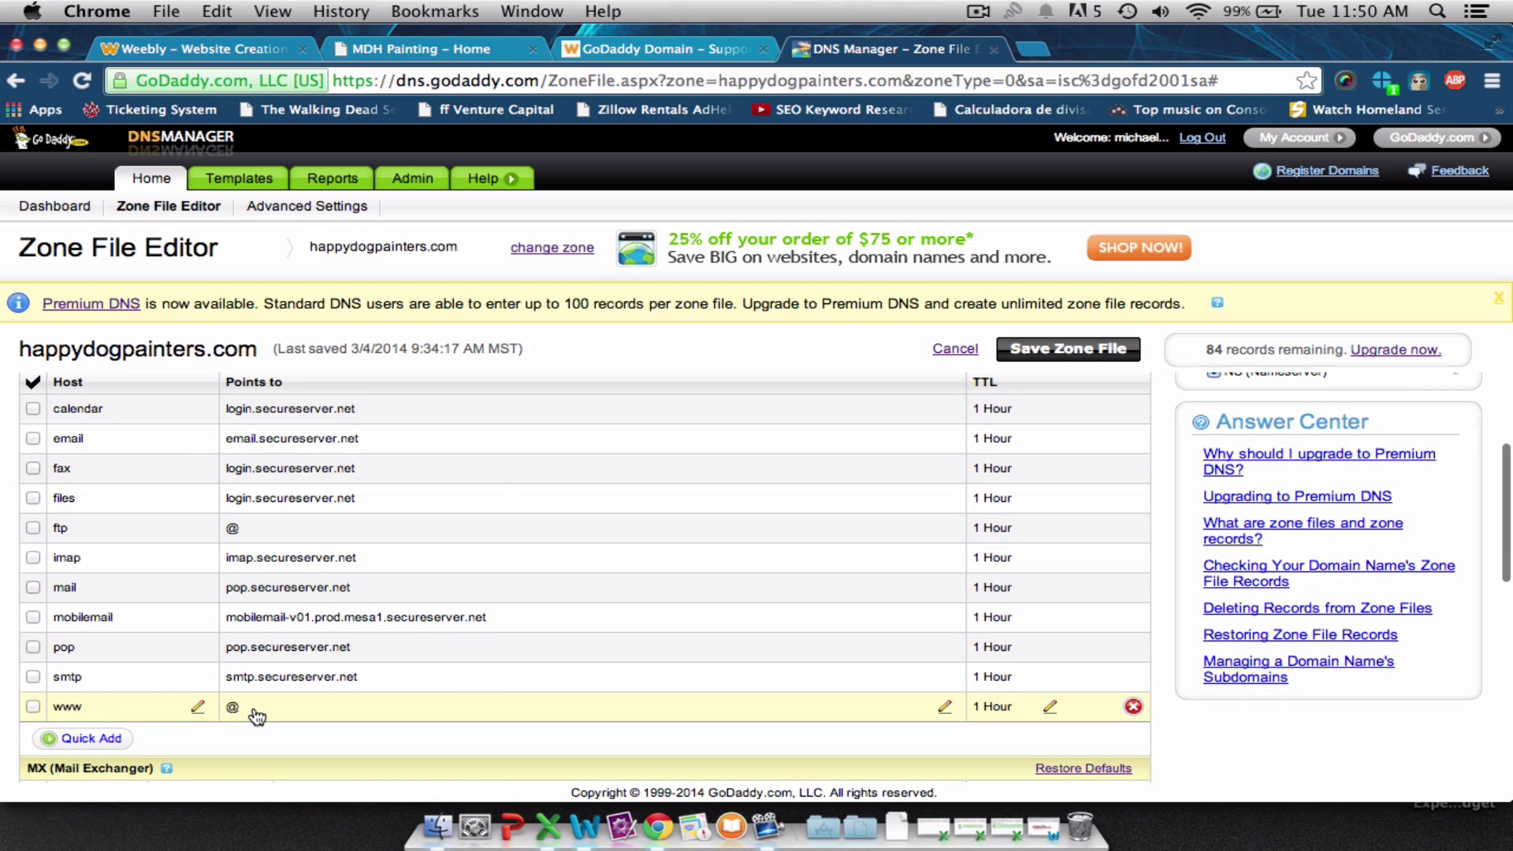
pyautogui.click(616, 54)
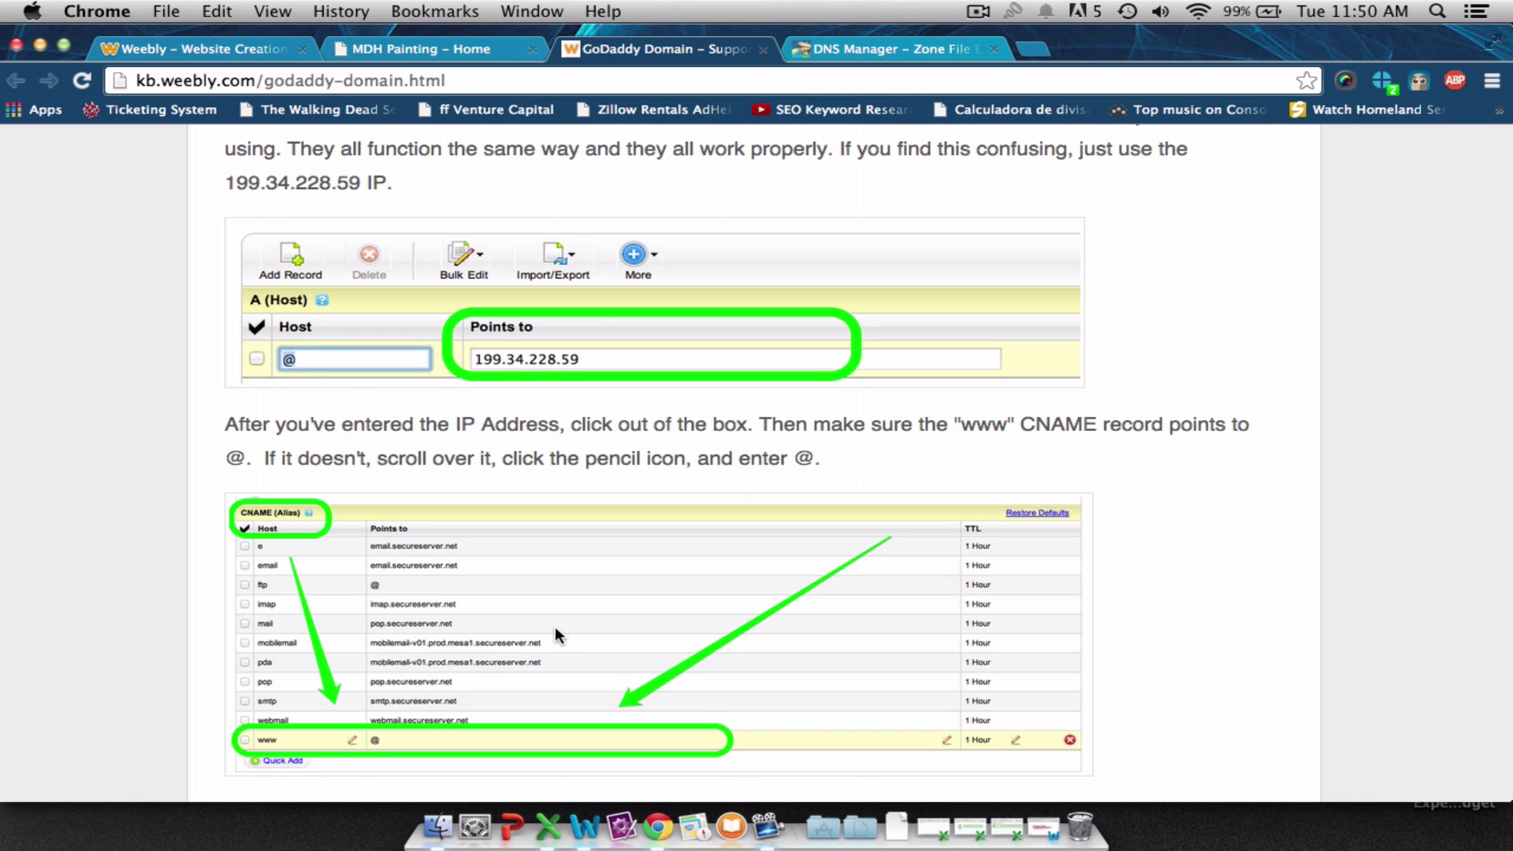
pyautogui.scroll(-10, 555, 627)
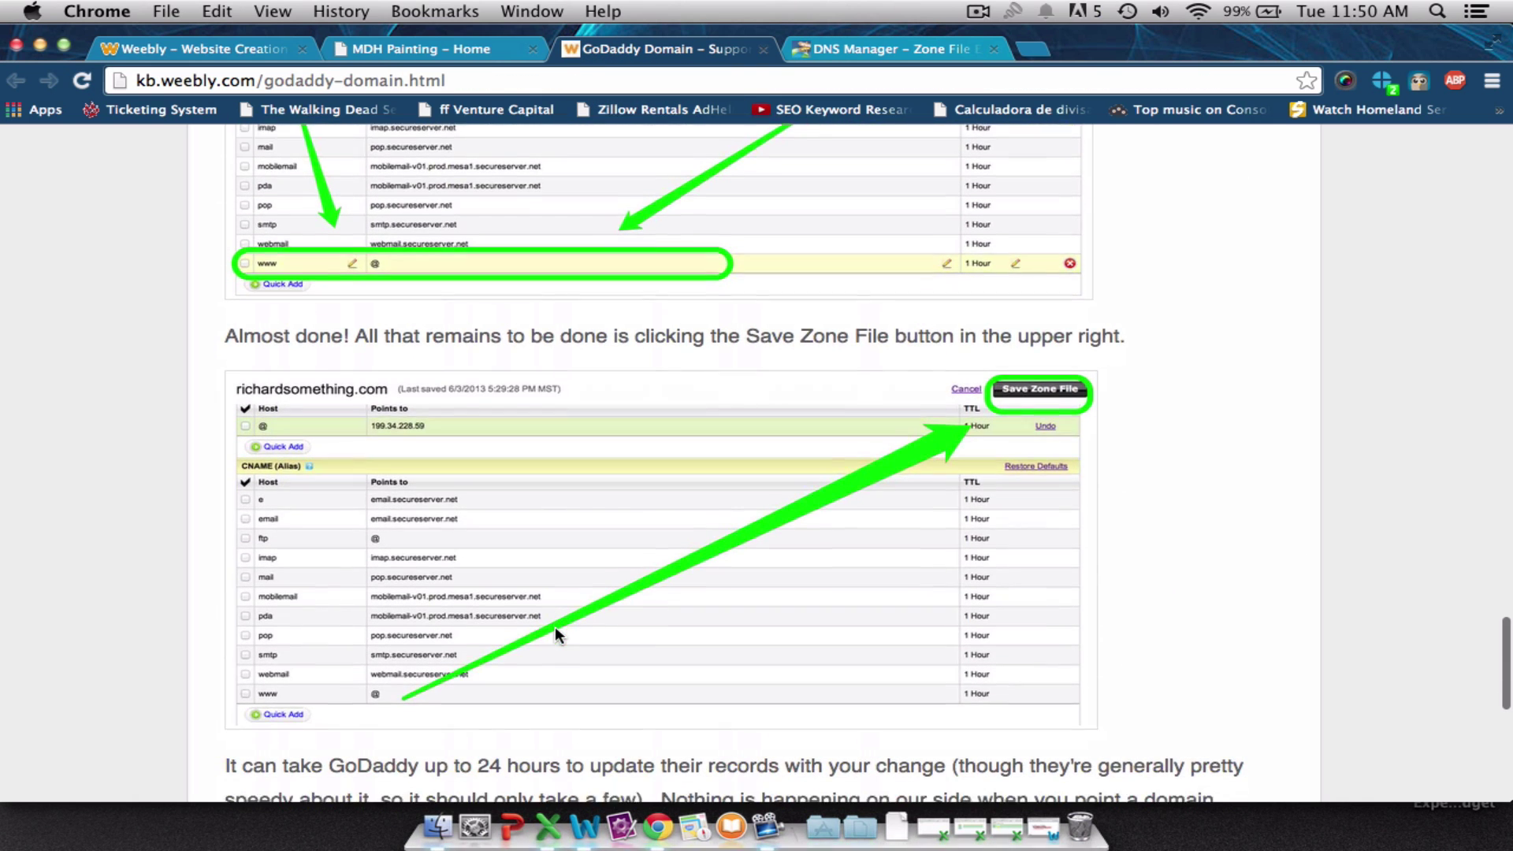
pyautogui.scroll(-1, 555, 632)
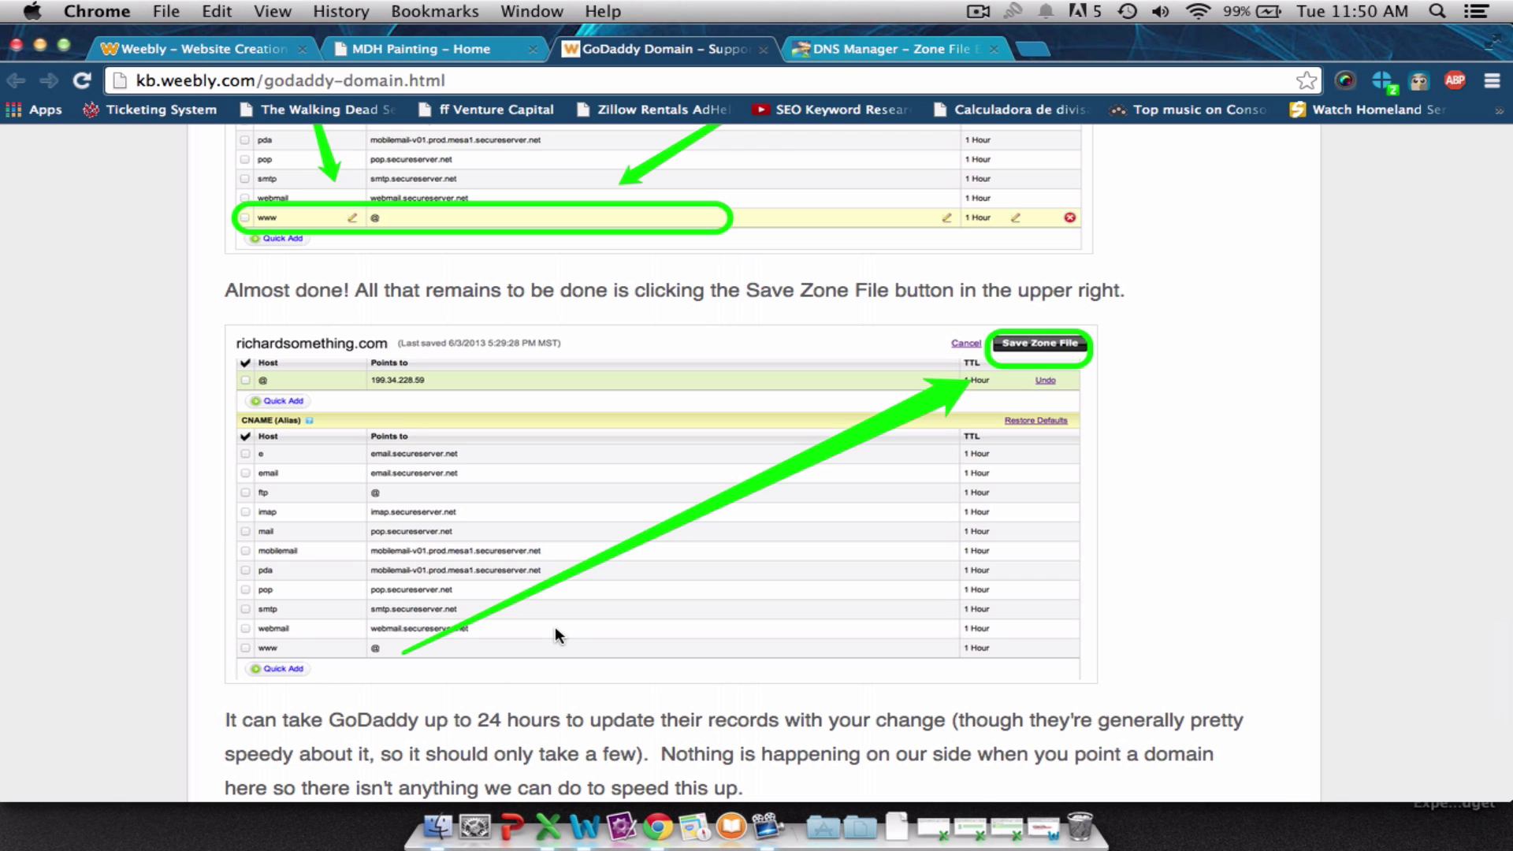
pyautogui.scroll(-5, 872, 344)
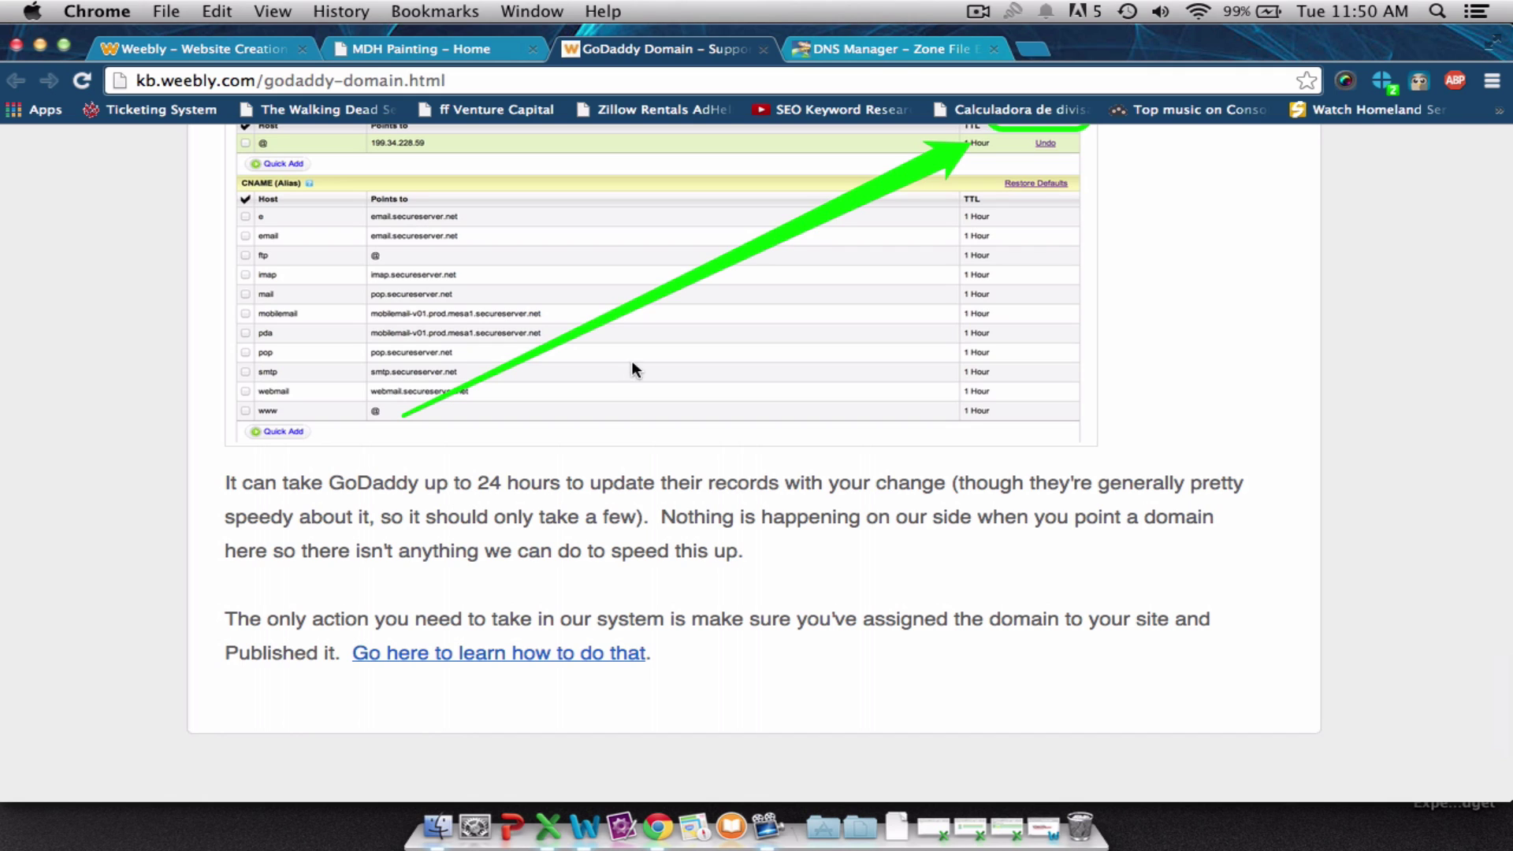
# Save the happydogpainters.com zone file changes and confirm the Zone File Saved notice.
pyautogui.click(826, 47)
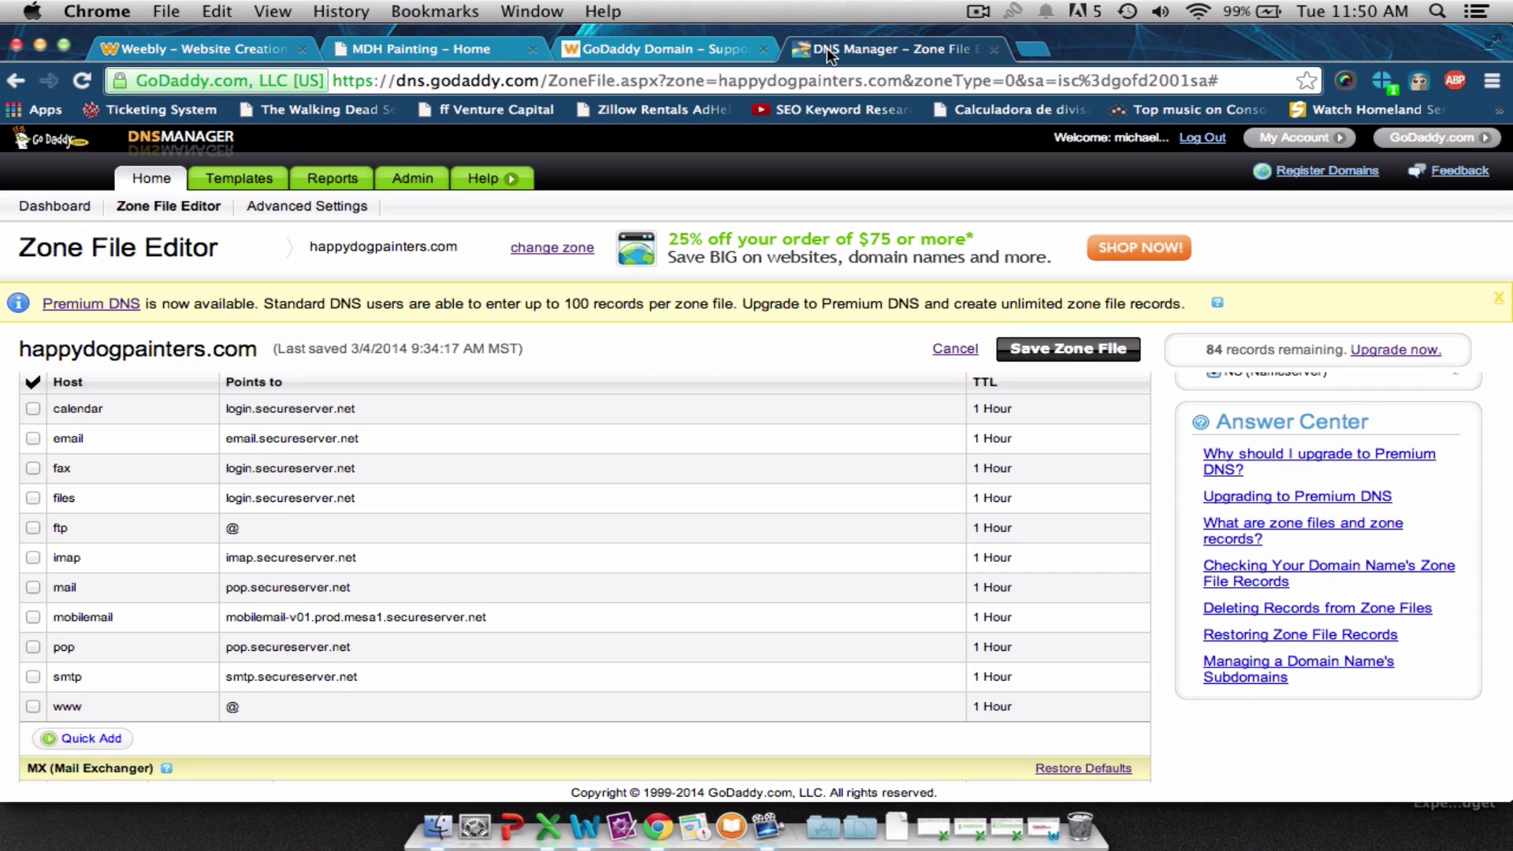
pyautogui.click(1048, 352)
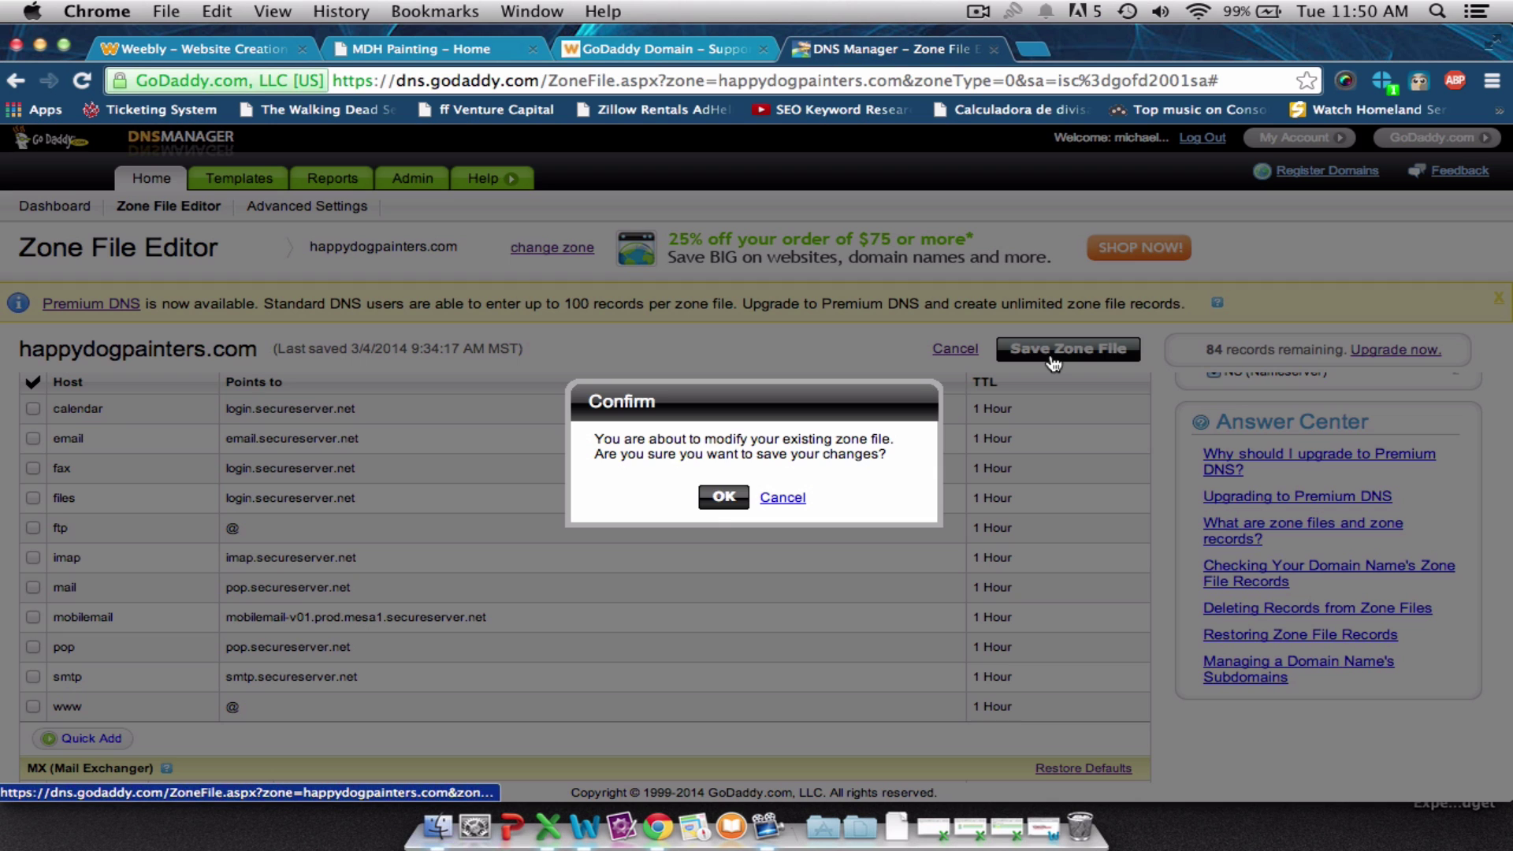
pyautogui.click(722, 497)
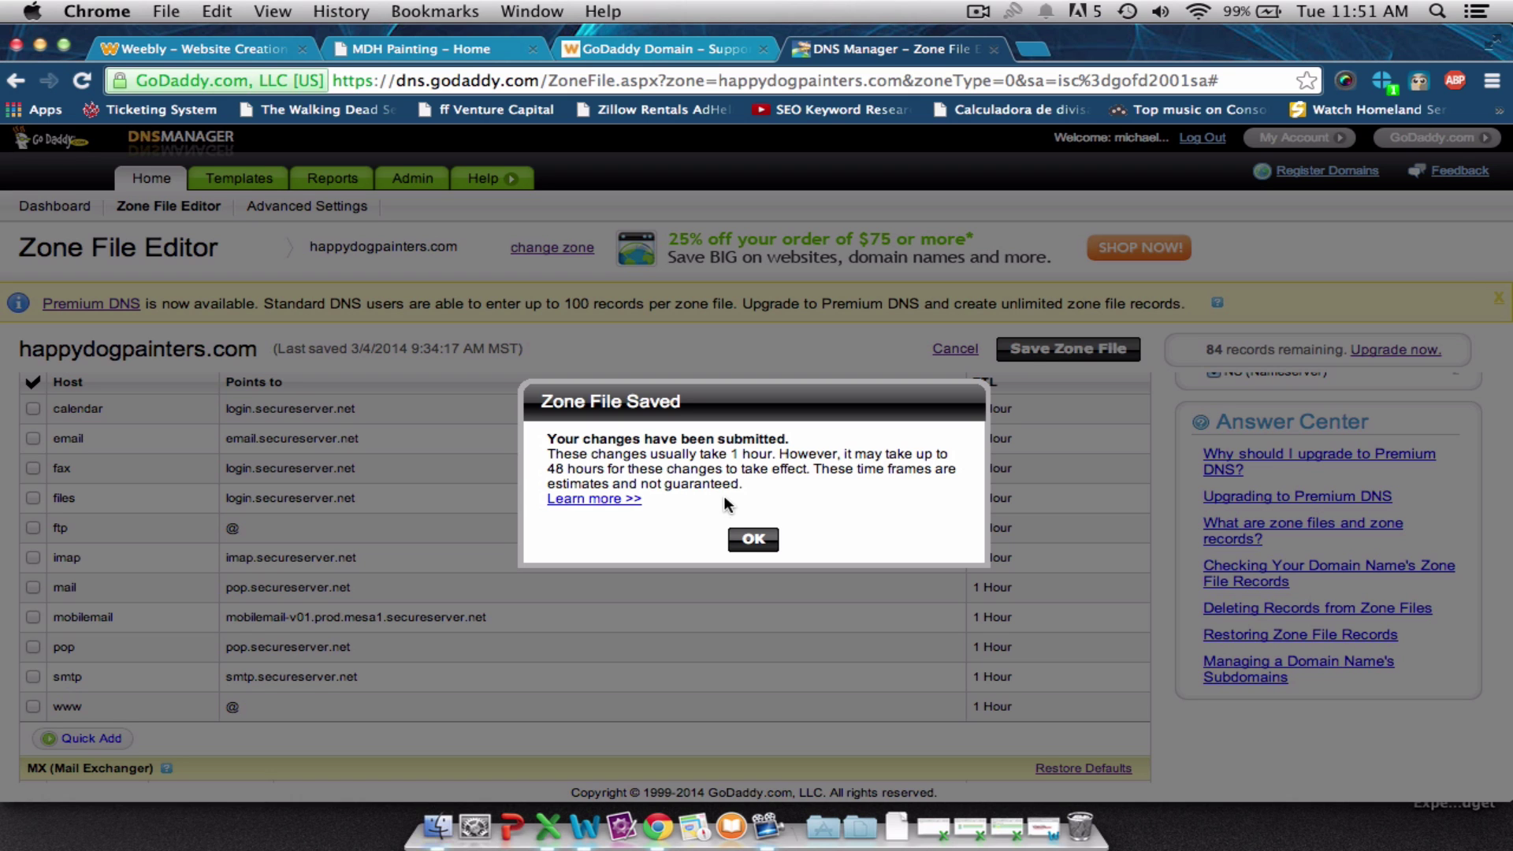
pyautogui.click(748, 540)
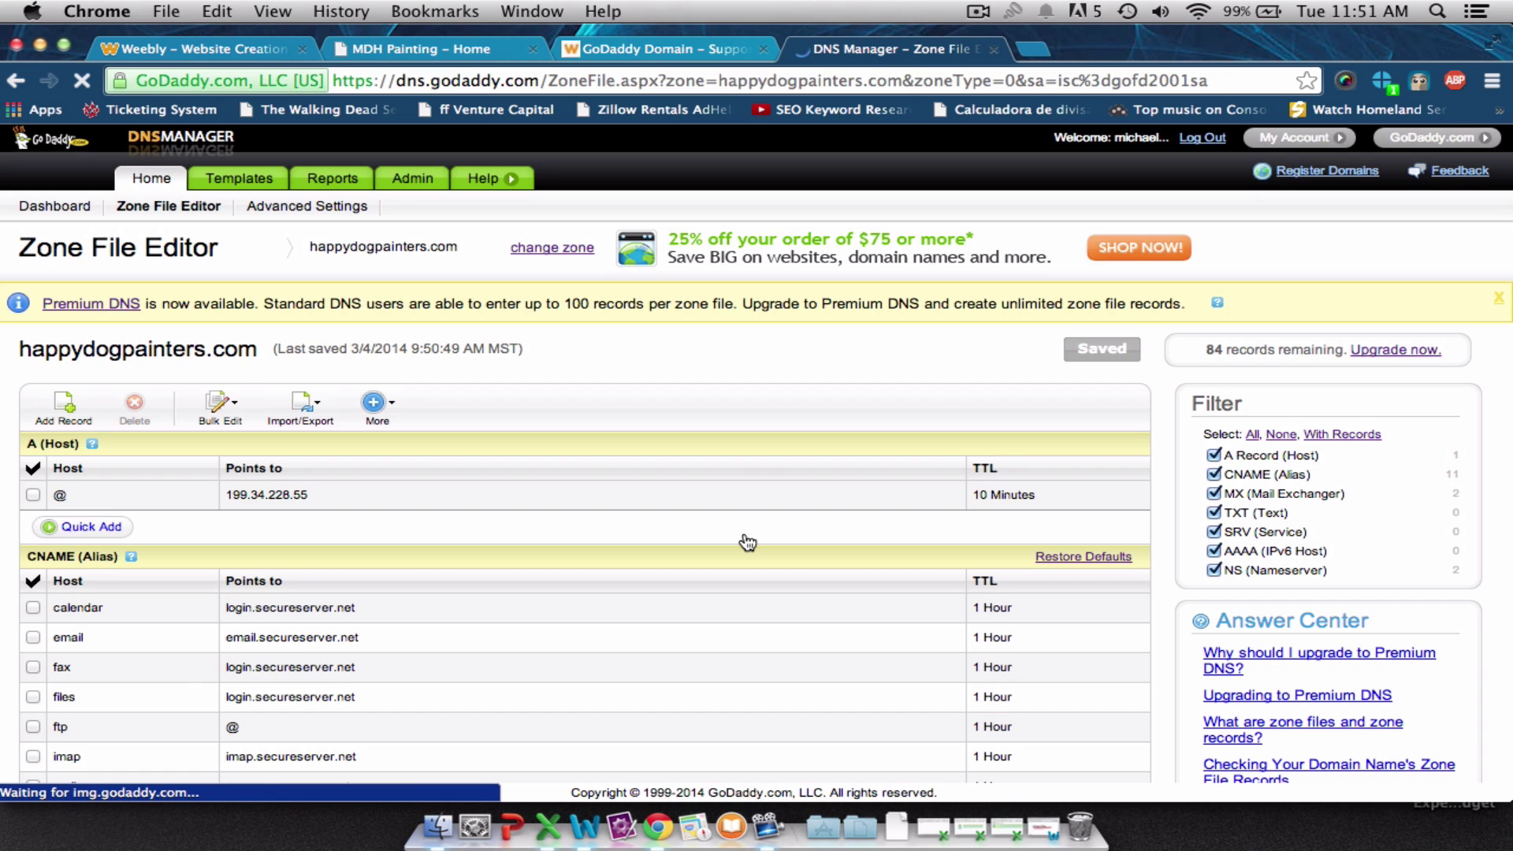
pyautogui.click(653, 51)
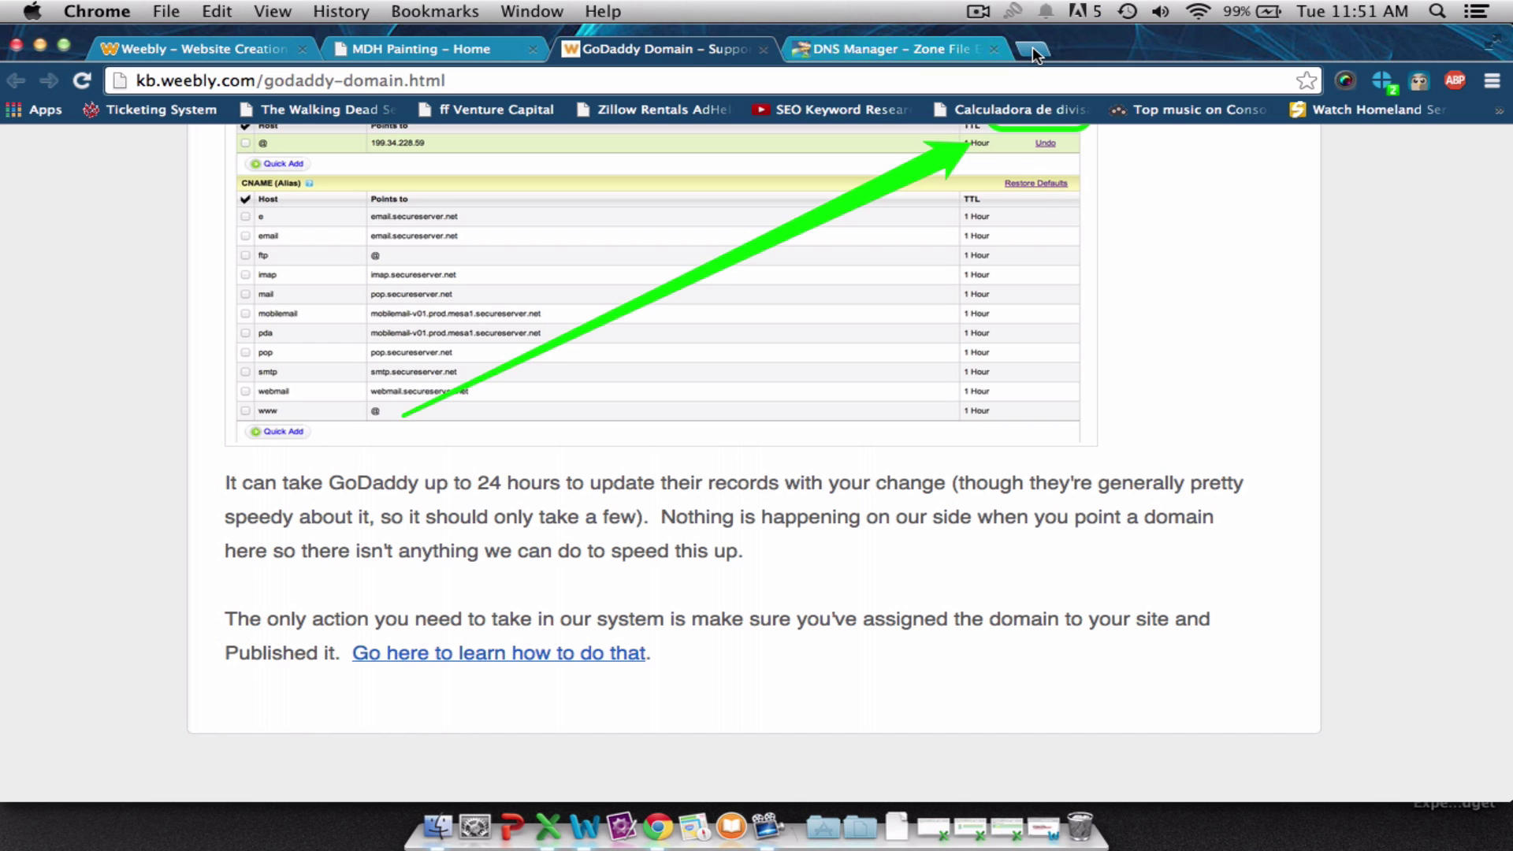
# Load happydogpainters.com in a new Chrome tab to confirm the live site.
pyautogui.click(1033, 52)
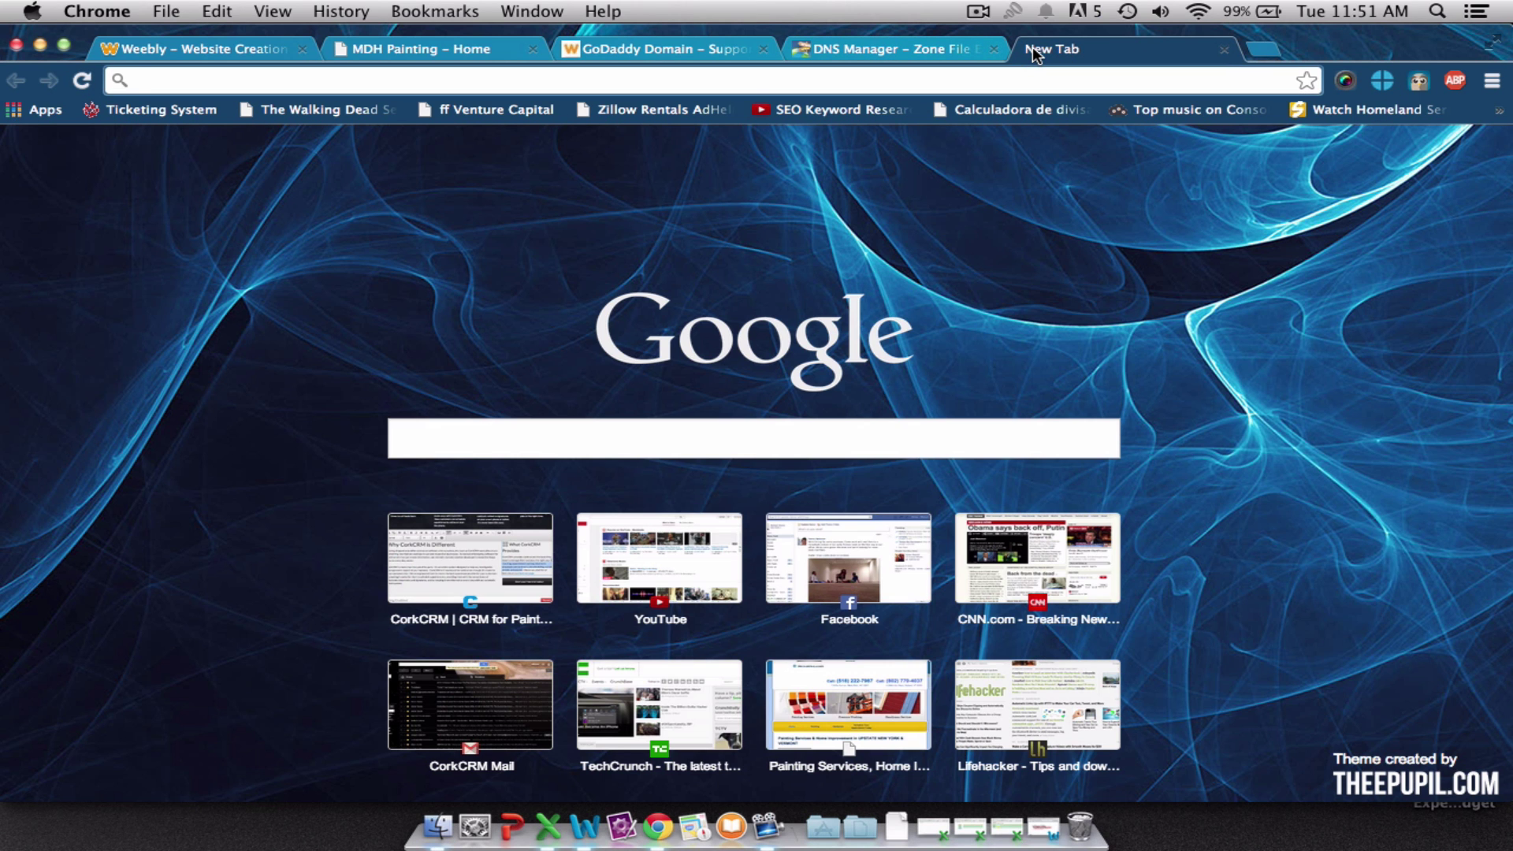
pyautogui.write('happy')
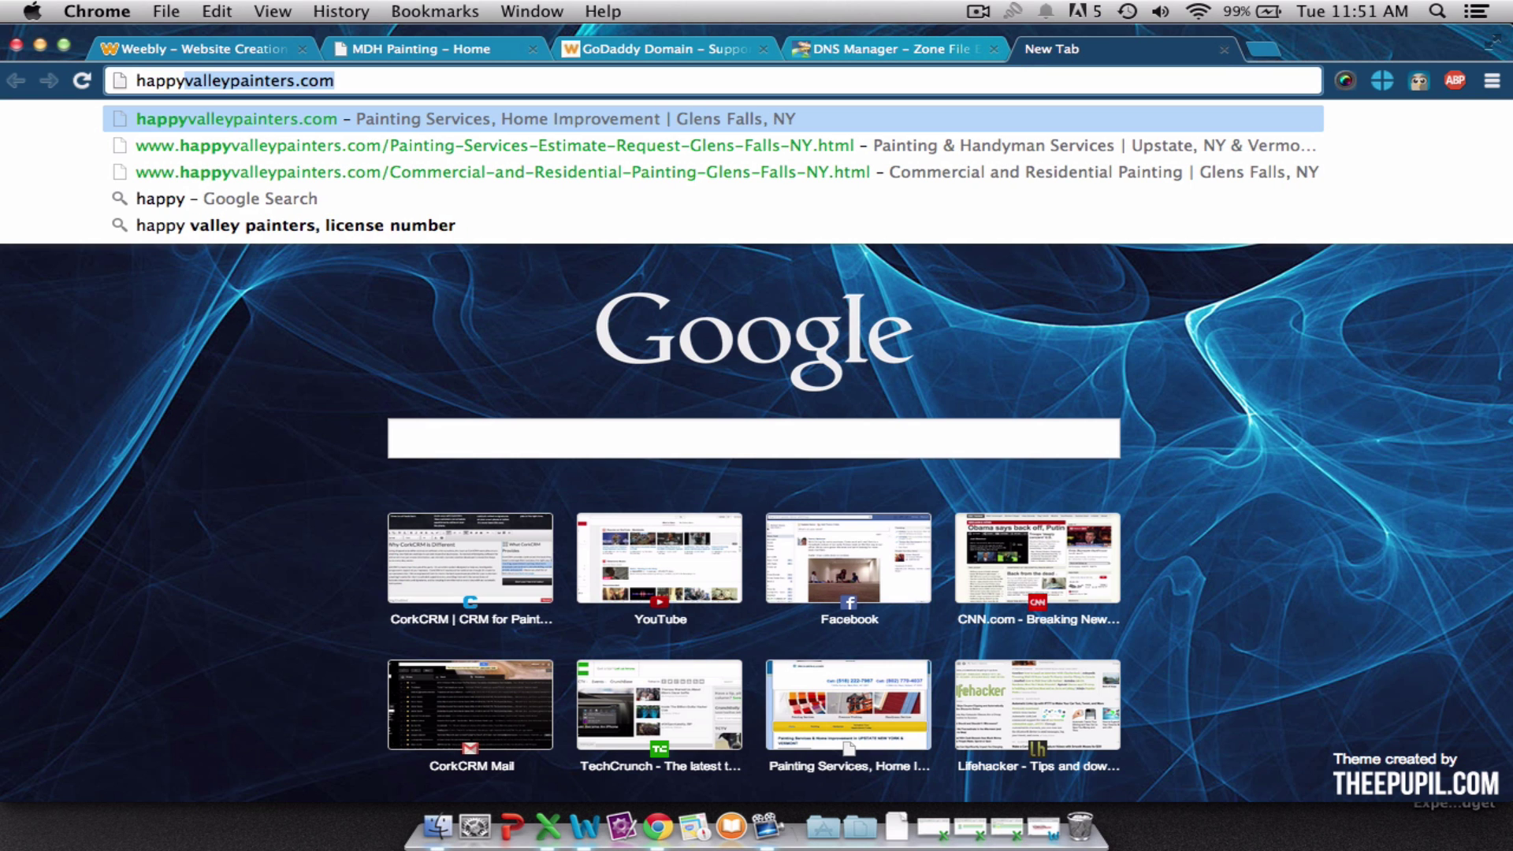
pyautogui.write('dogpainters.')
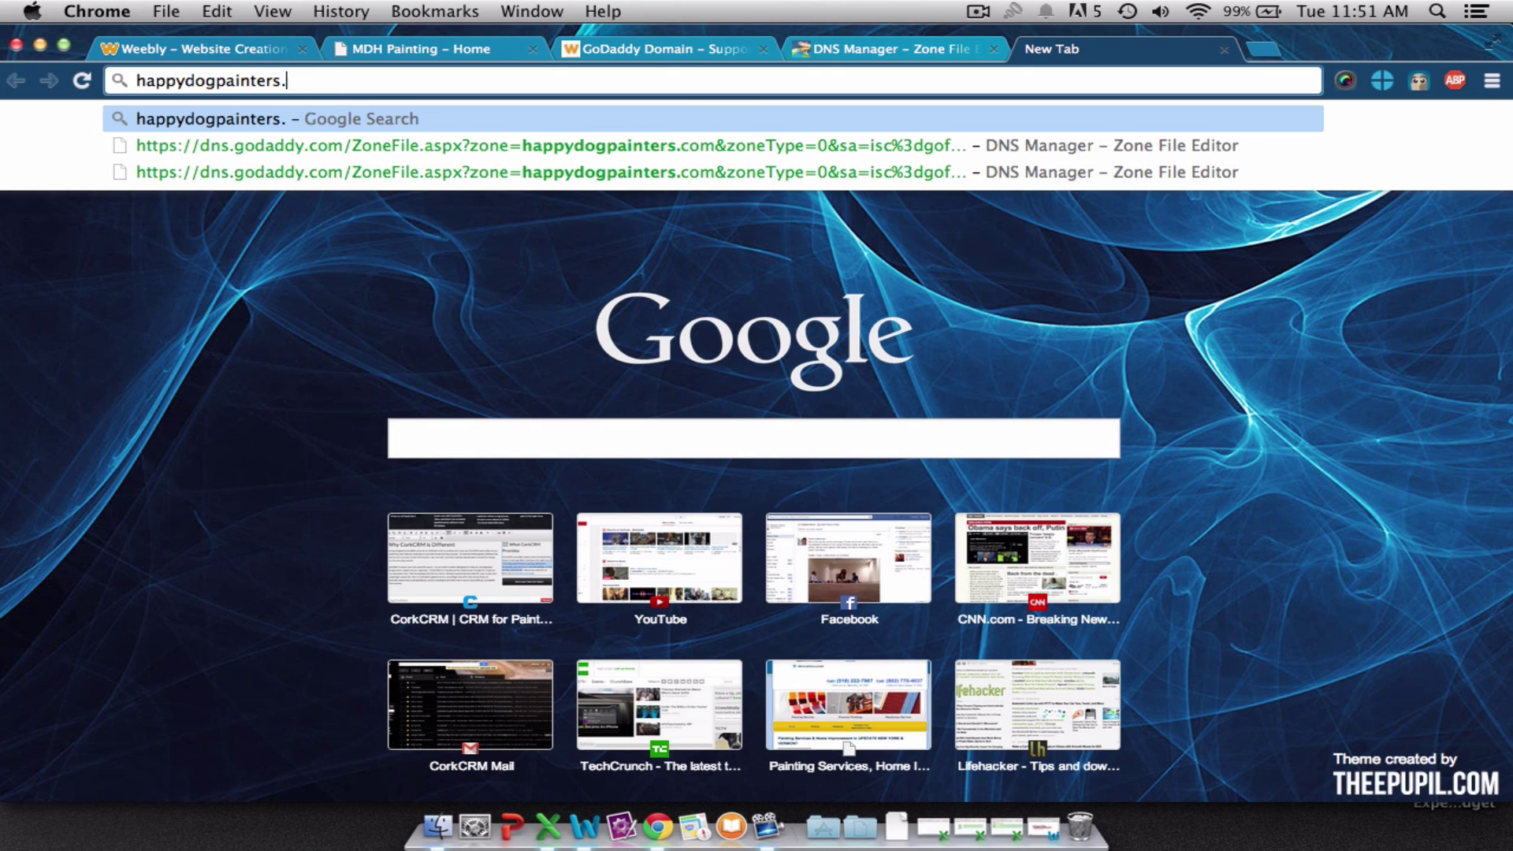
pyautogui.write('com')
pyautogui.press('Return')
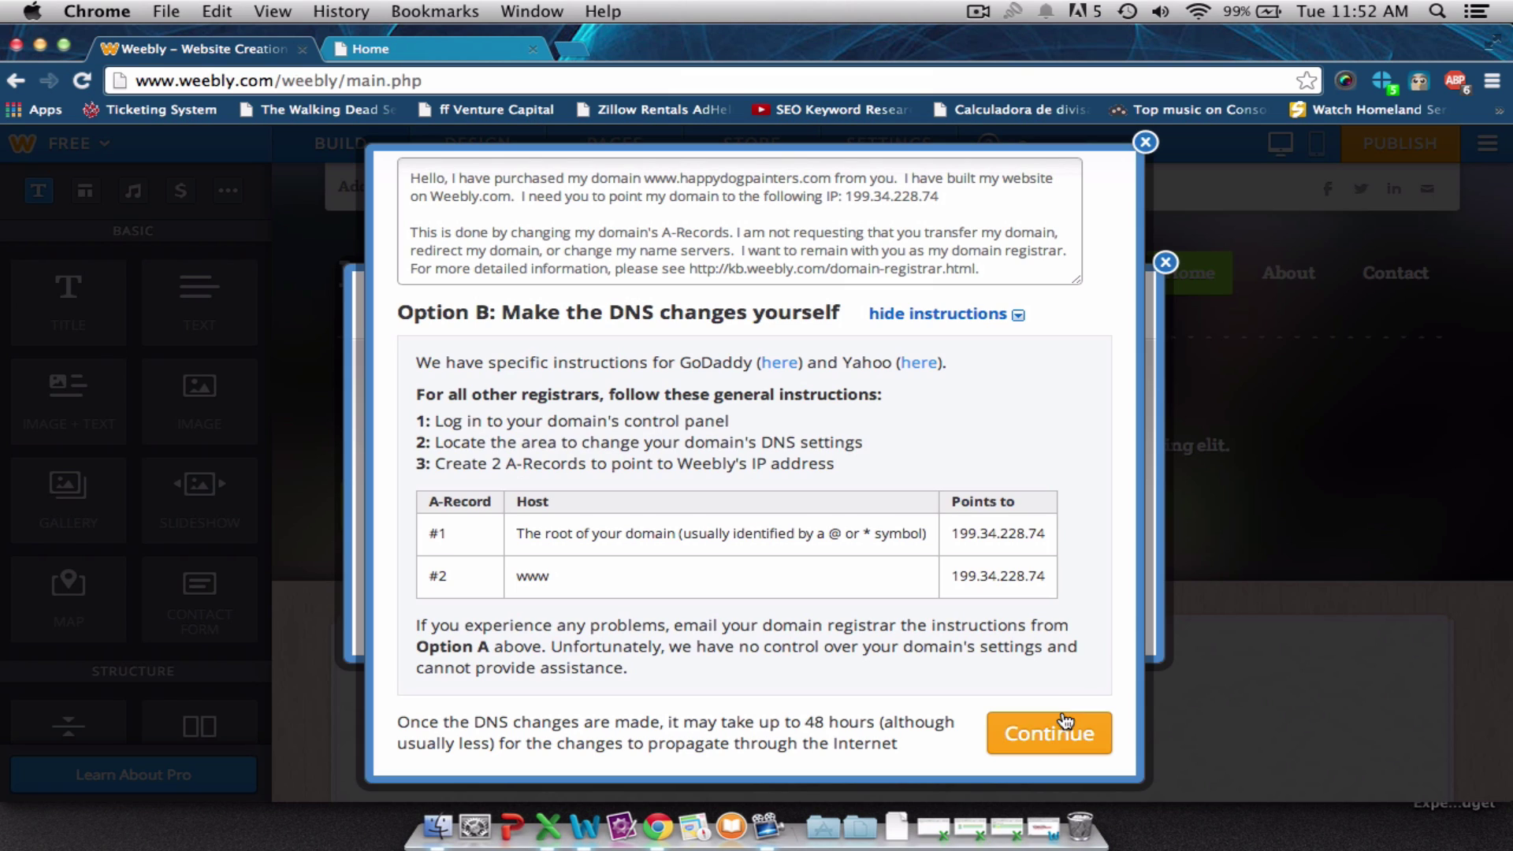
# Close the DNS instructions and 'Website Published!' dialogs to return to the home page editor.
pyautogui.click(1144, 146)
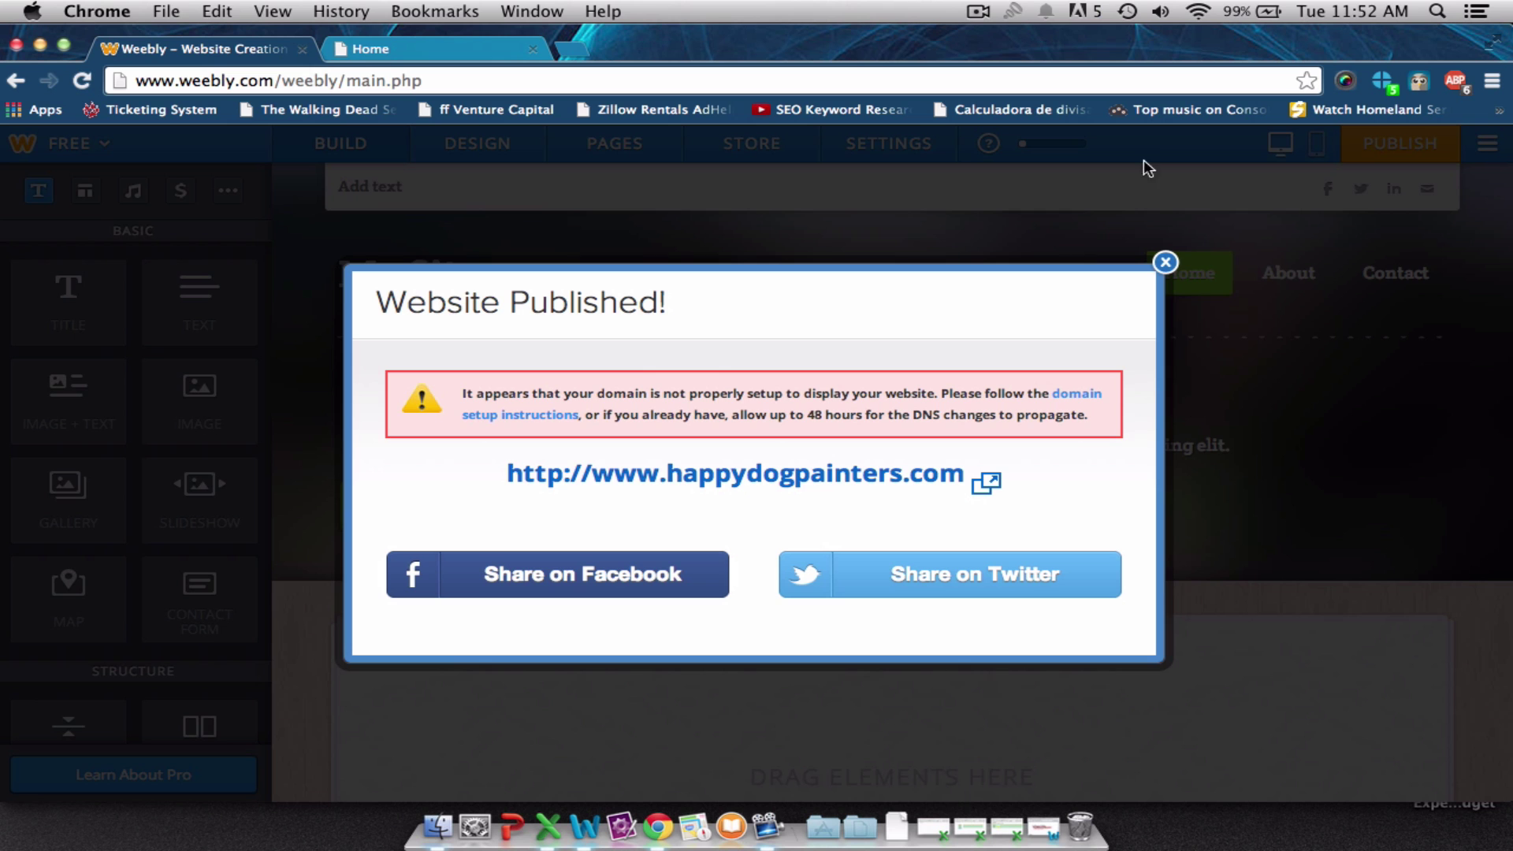
pyautogui.click(1169, 260)
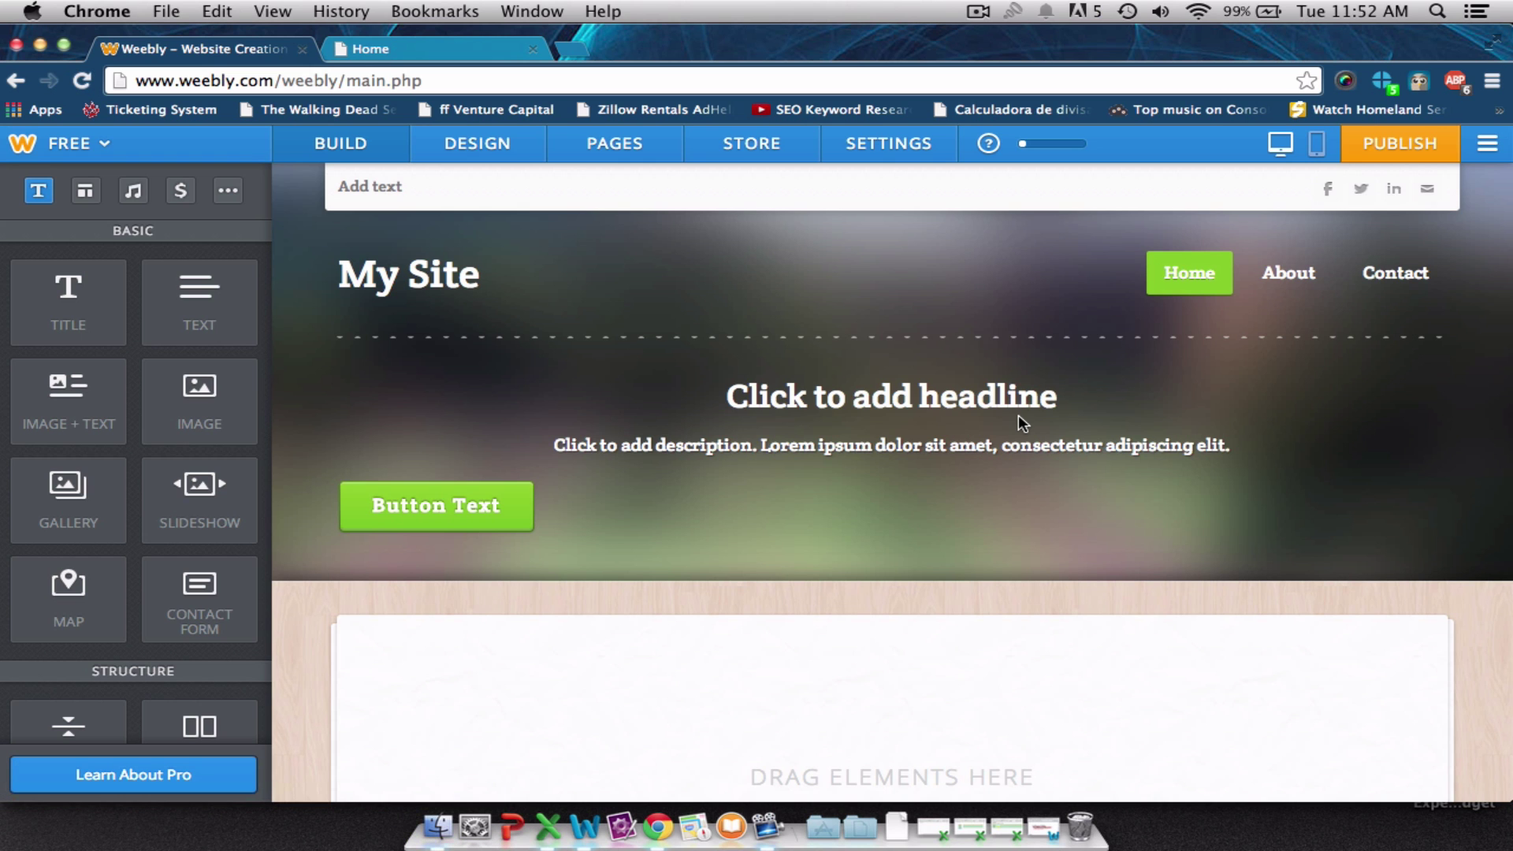
pyautogui.scroll(-5, 815, 402)
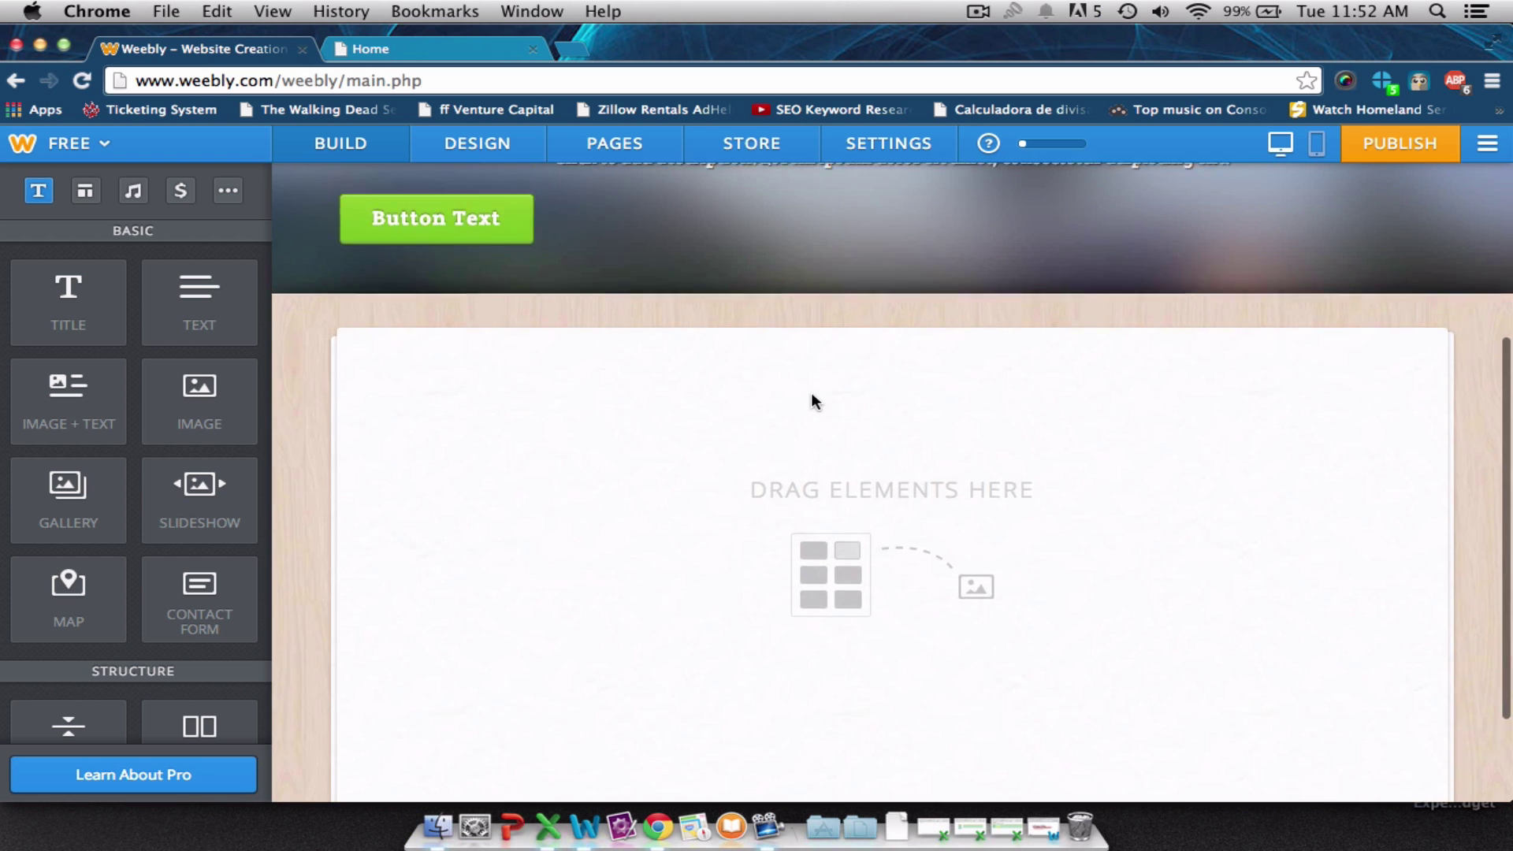
pyautogui.scroll(5, 811, 396)
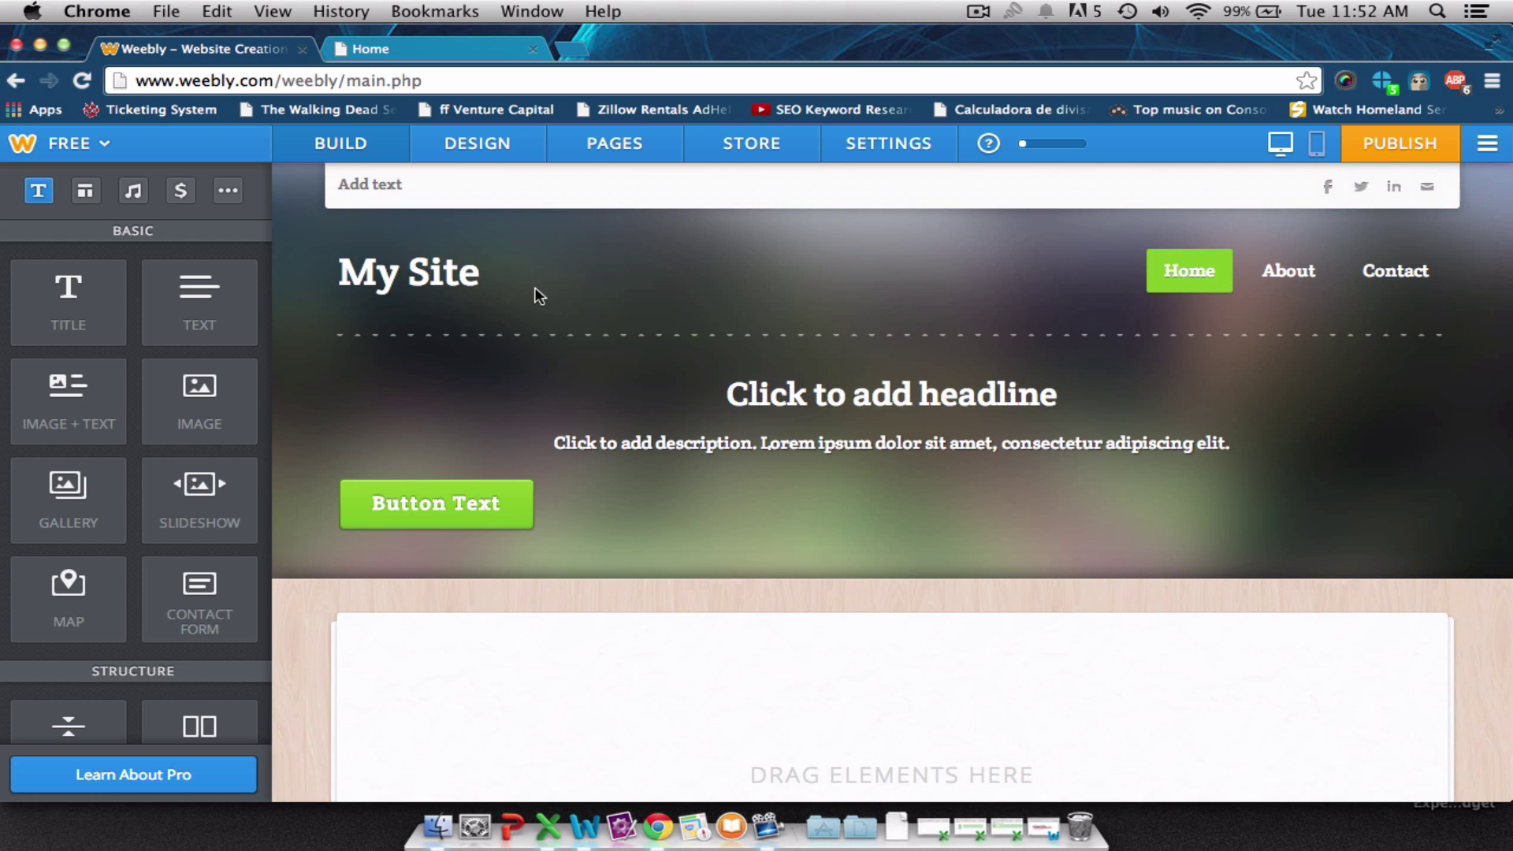
# Open mdhpainting.com in a new tab moved to second place, then go back to Weebly.
pyautogui.click(573, 47)
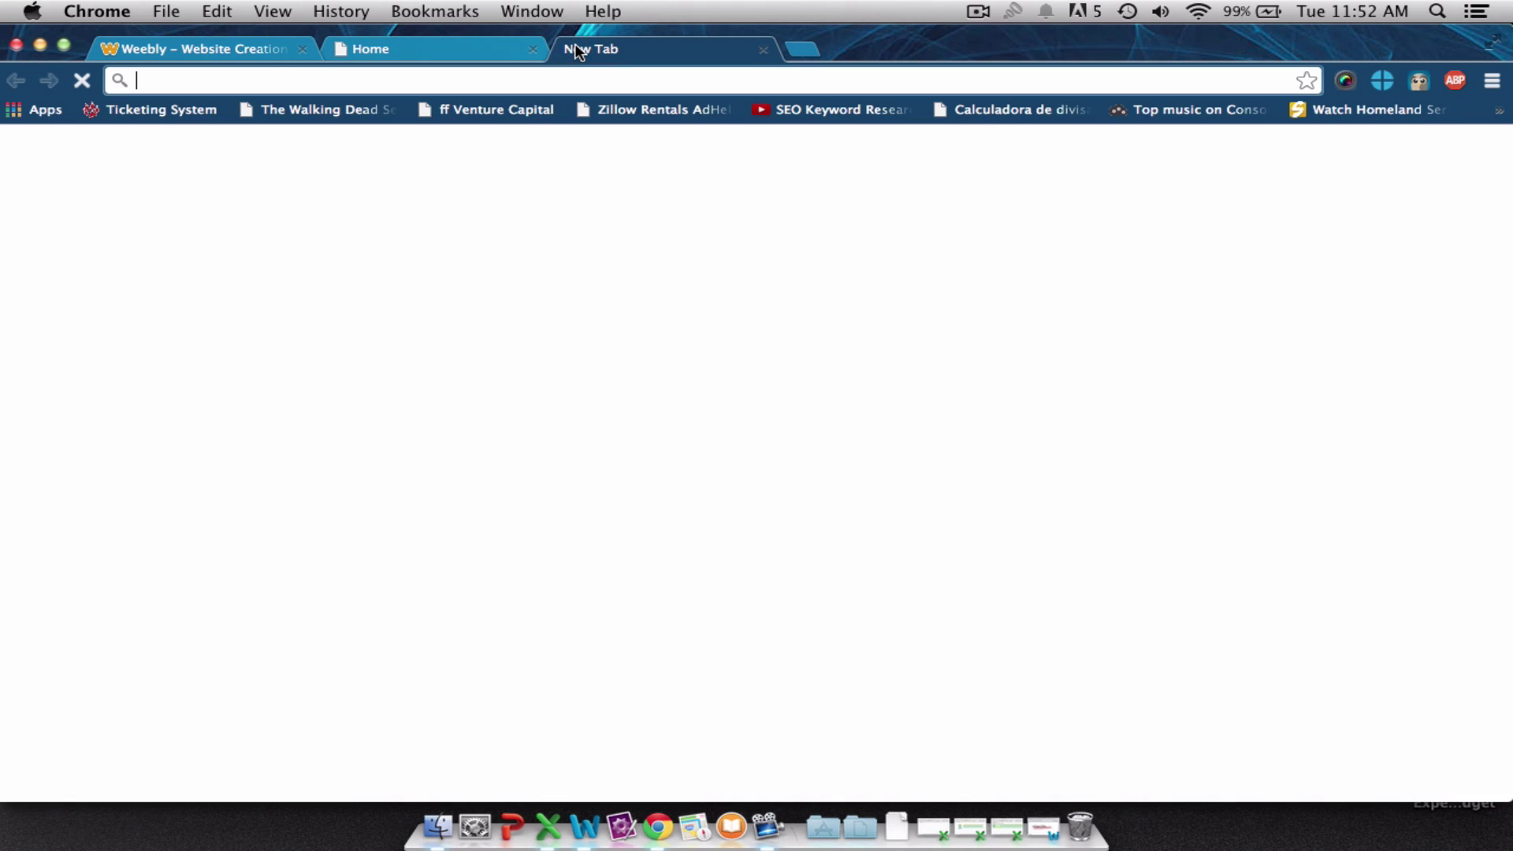
pyautogui.write('md')
pyautogui.press('Return')
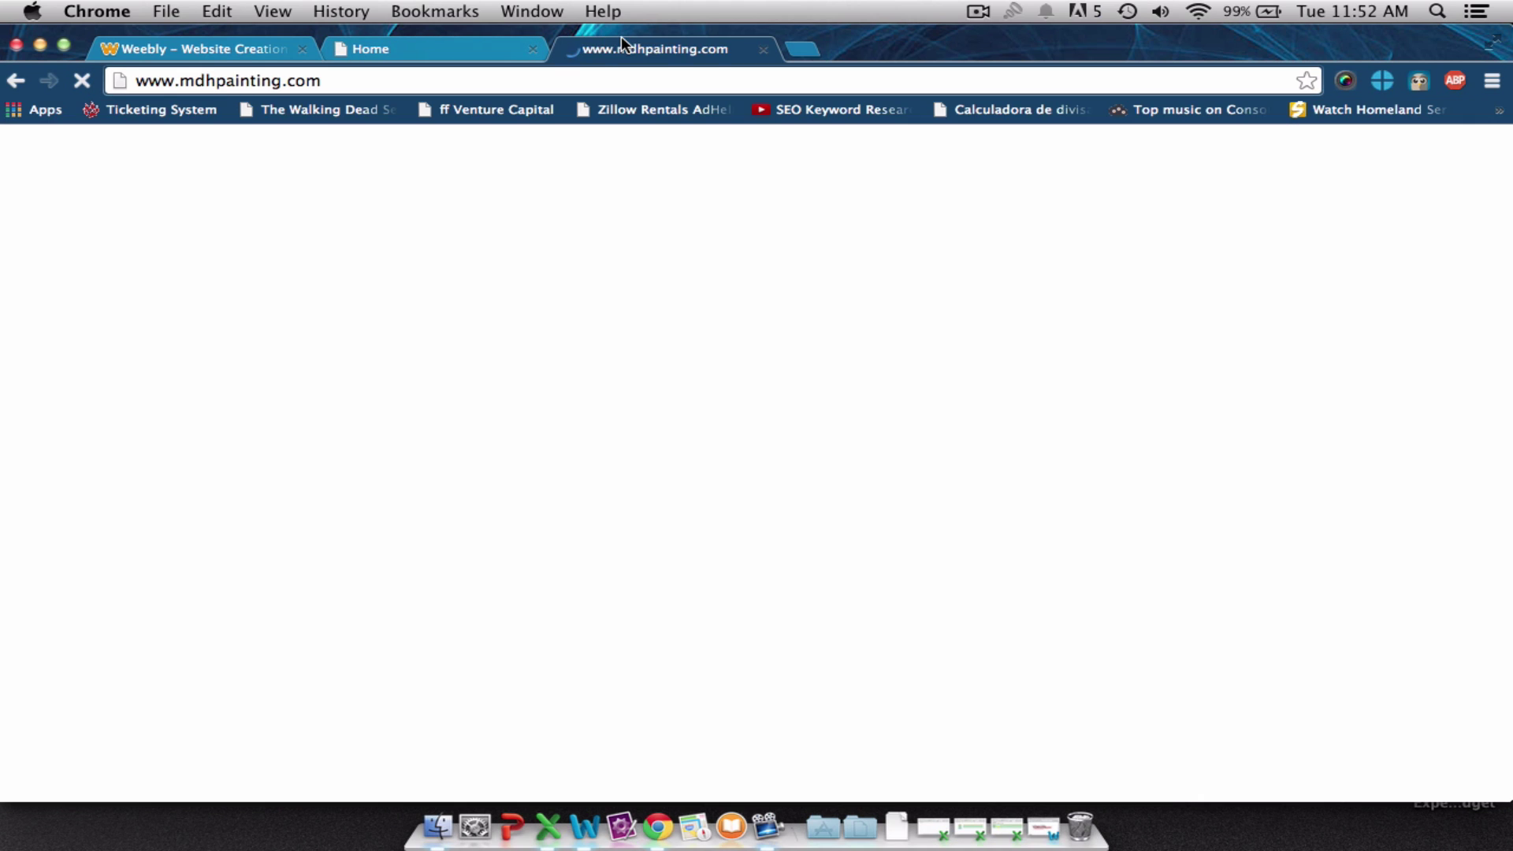
pyautogui.moveTo(633, 52); pyautogui.dragTo(399, 41)
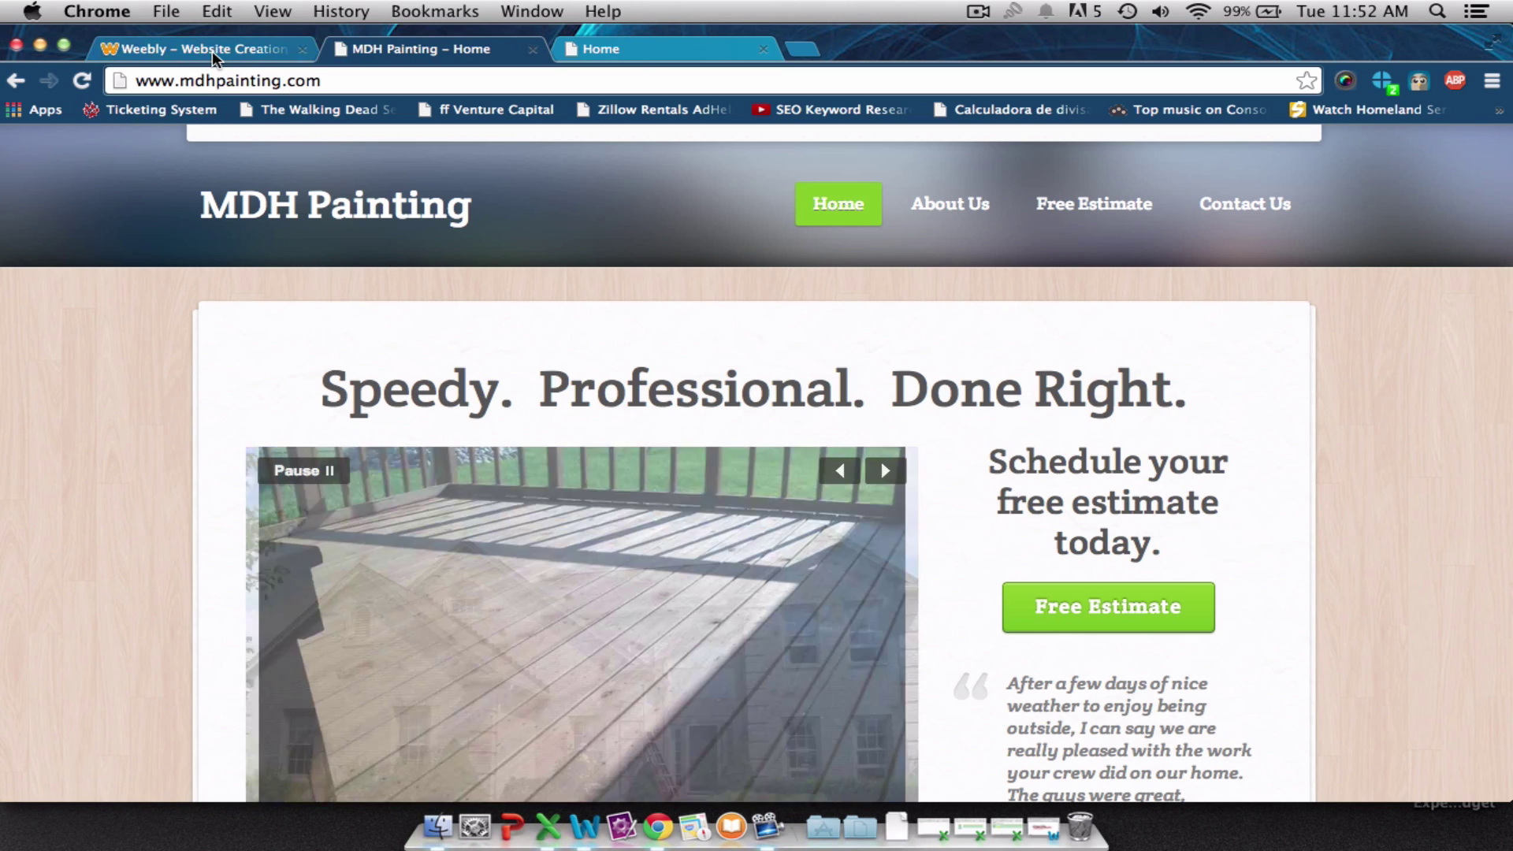
pyautogui.click(211, 50)
pyautogui.click(478, 272)
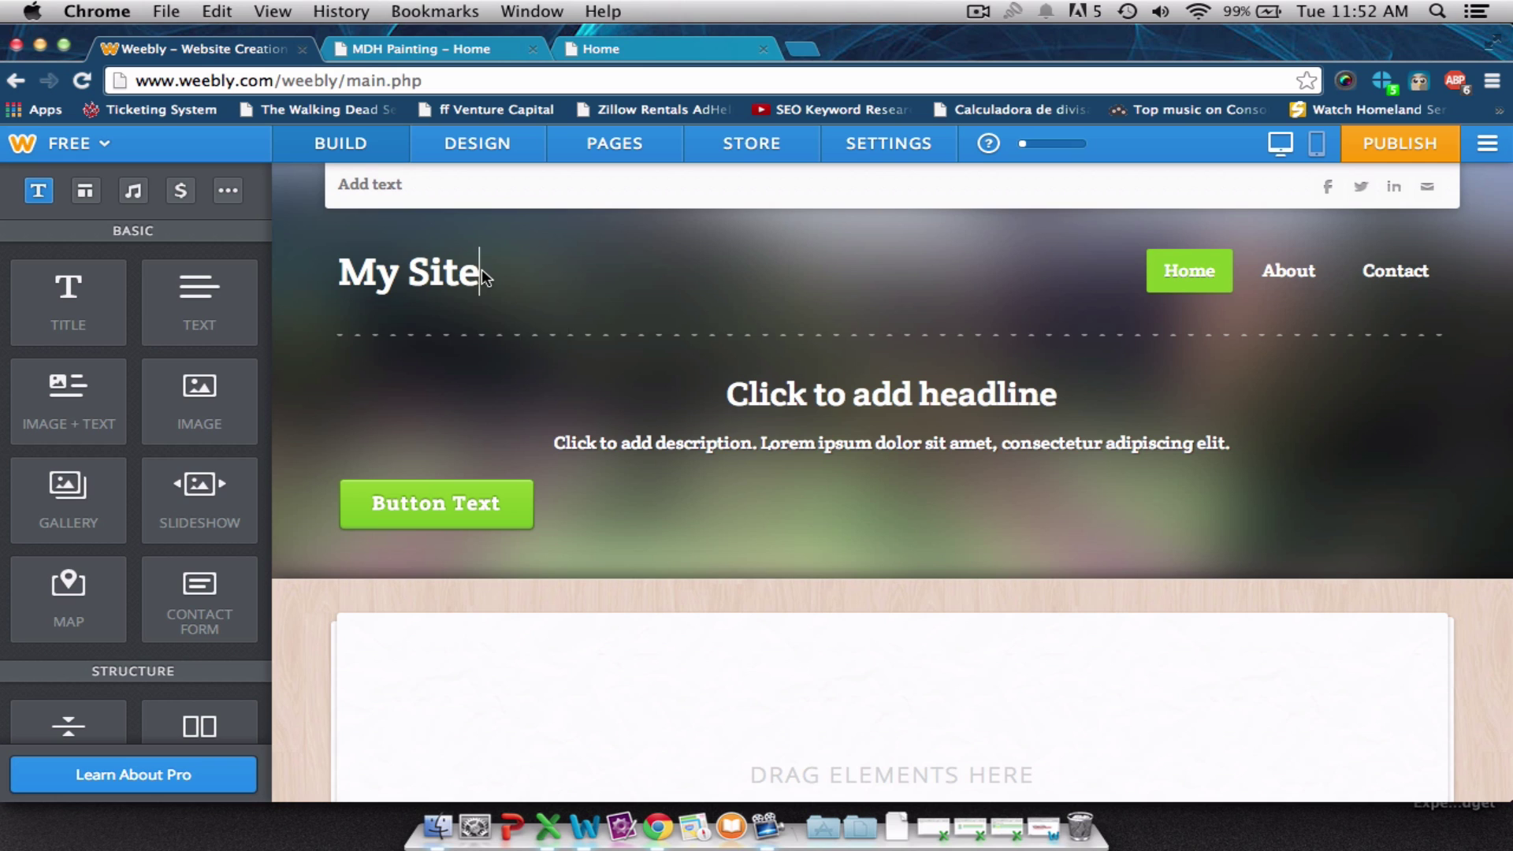
# Change the site title from My Site to 'Happy Dog Painters', then view the MDH Painting site.
pyautogui.moveTo(480, 267); pyautogui.dragTo(285, 263)
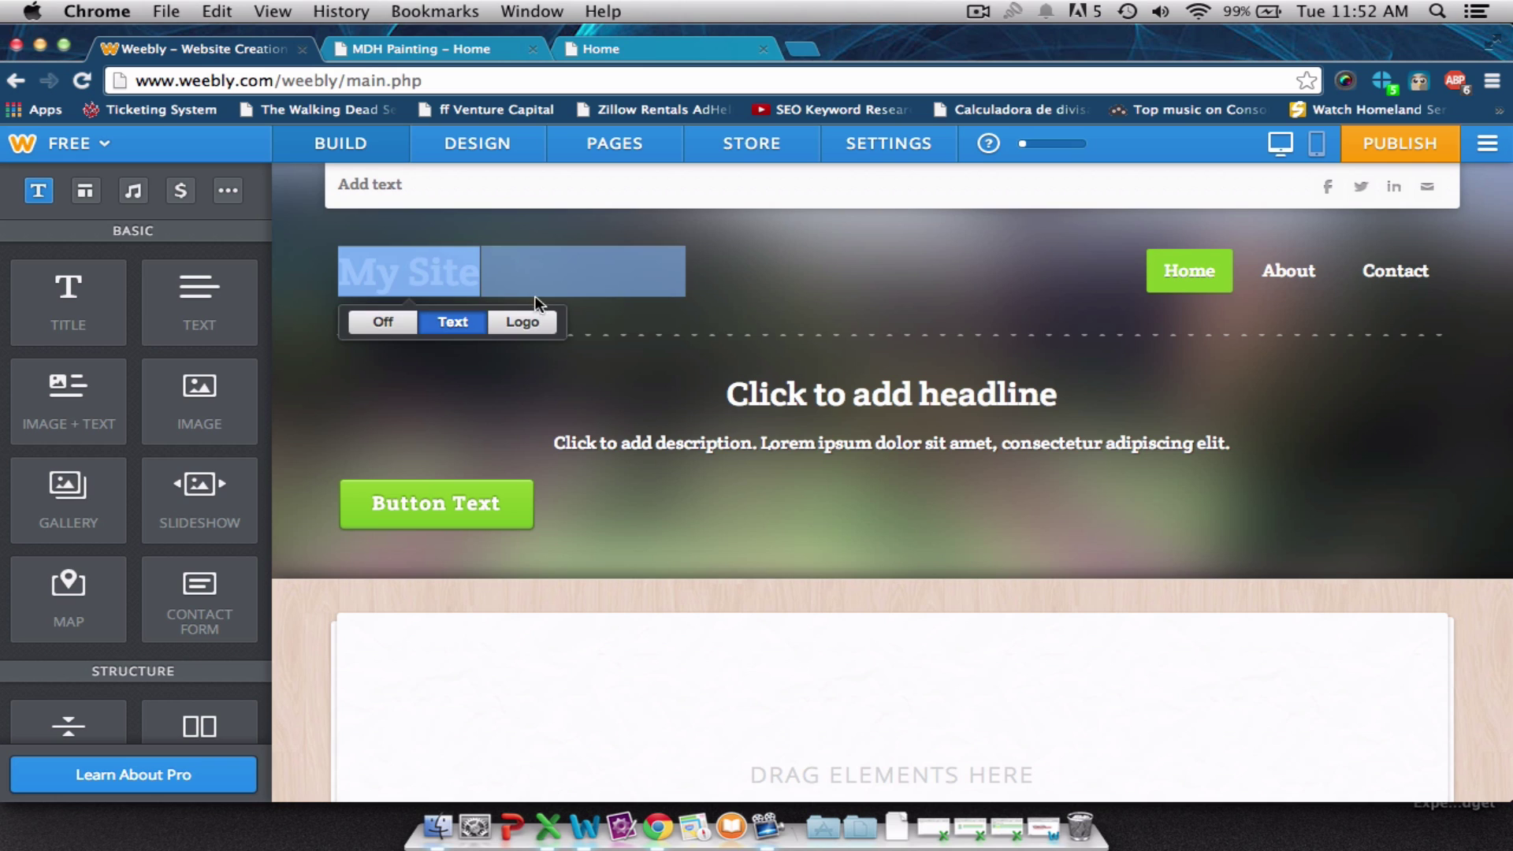
pyautogui.click(461, 268)
pyautogui.doubleClick(462, 264)
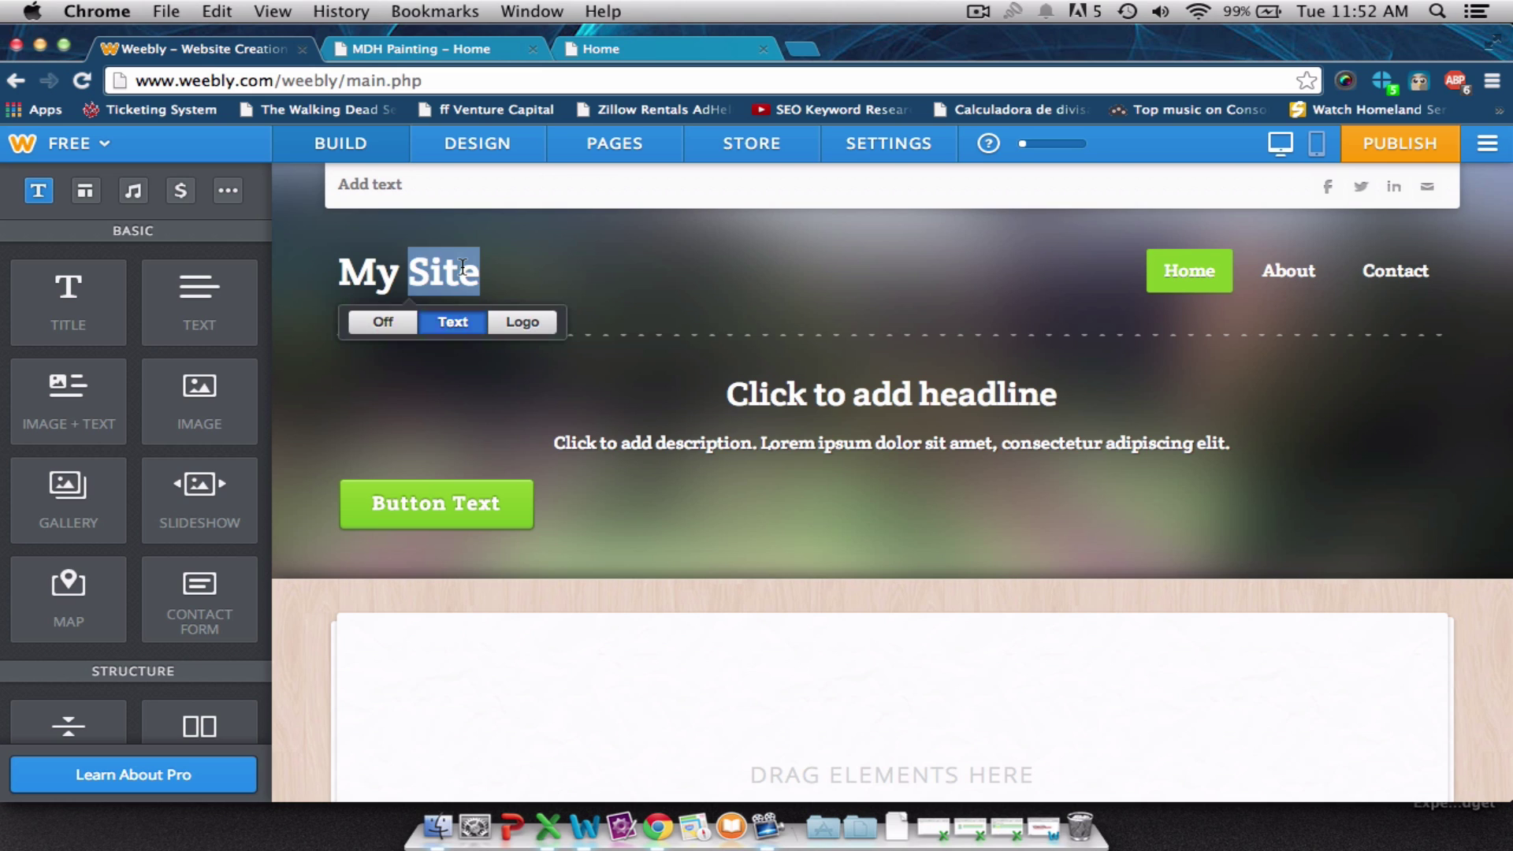
pyautogui.press('BackSpace')
pyautogui.press('BackSpace')
pyautogui.press('BackSpace')
pyautogui.press('BackSpace')
pyautogui.write('Ha')
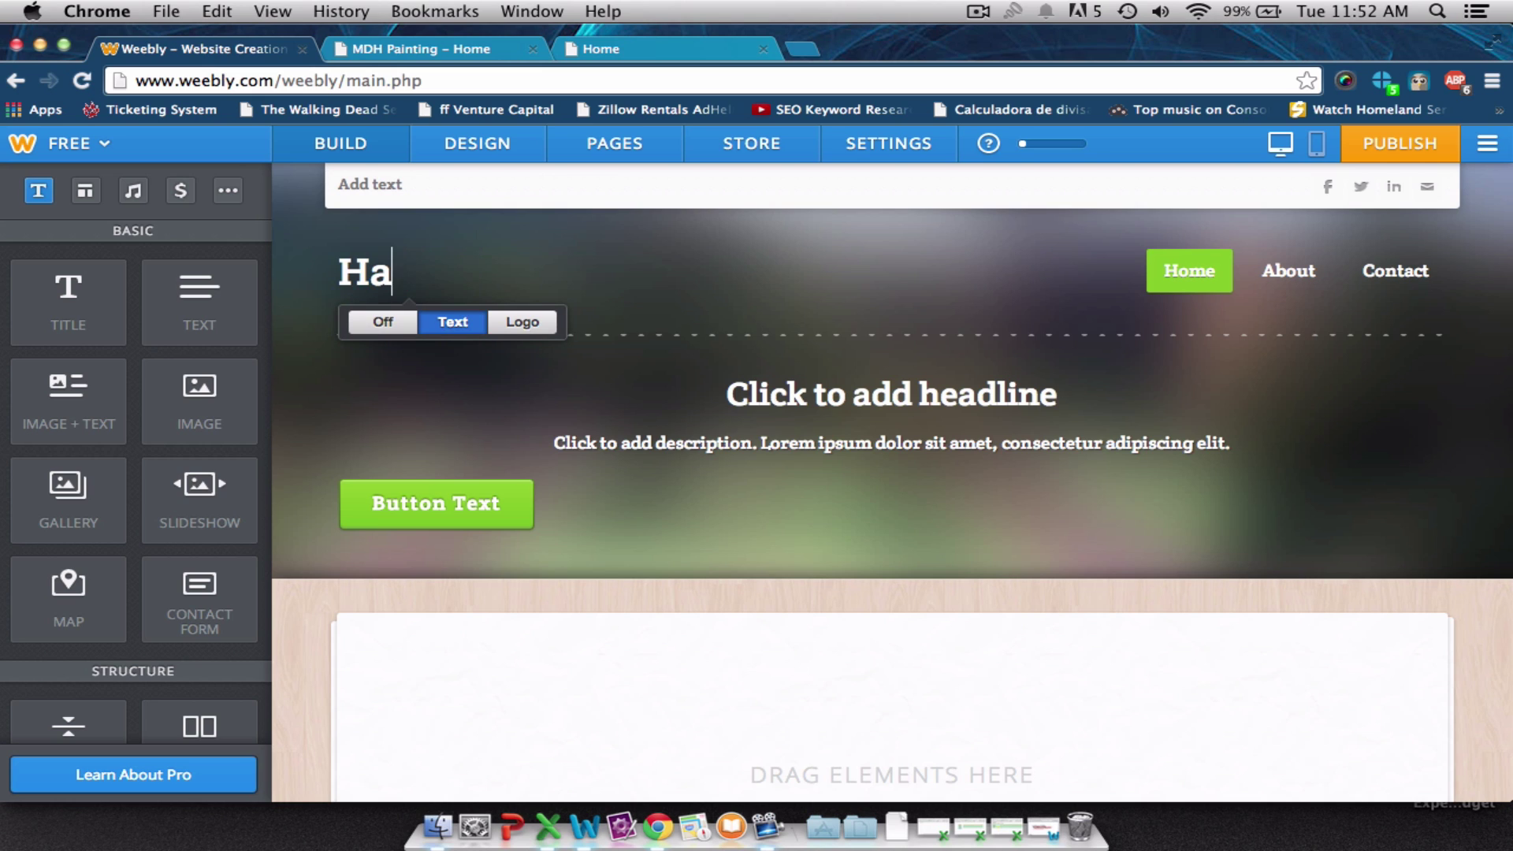
pyautogui.write('ppy Dog Painye')
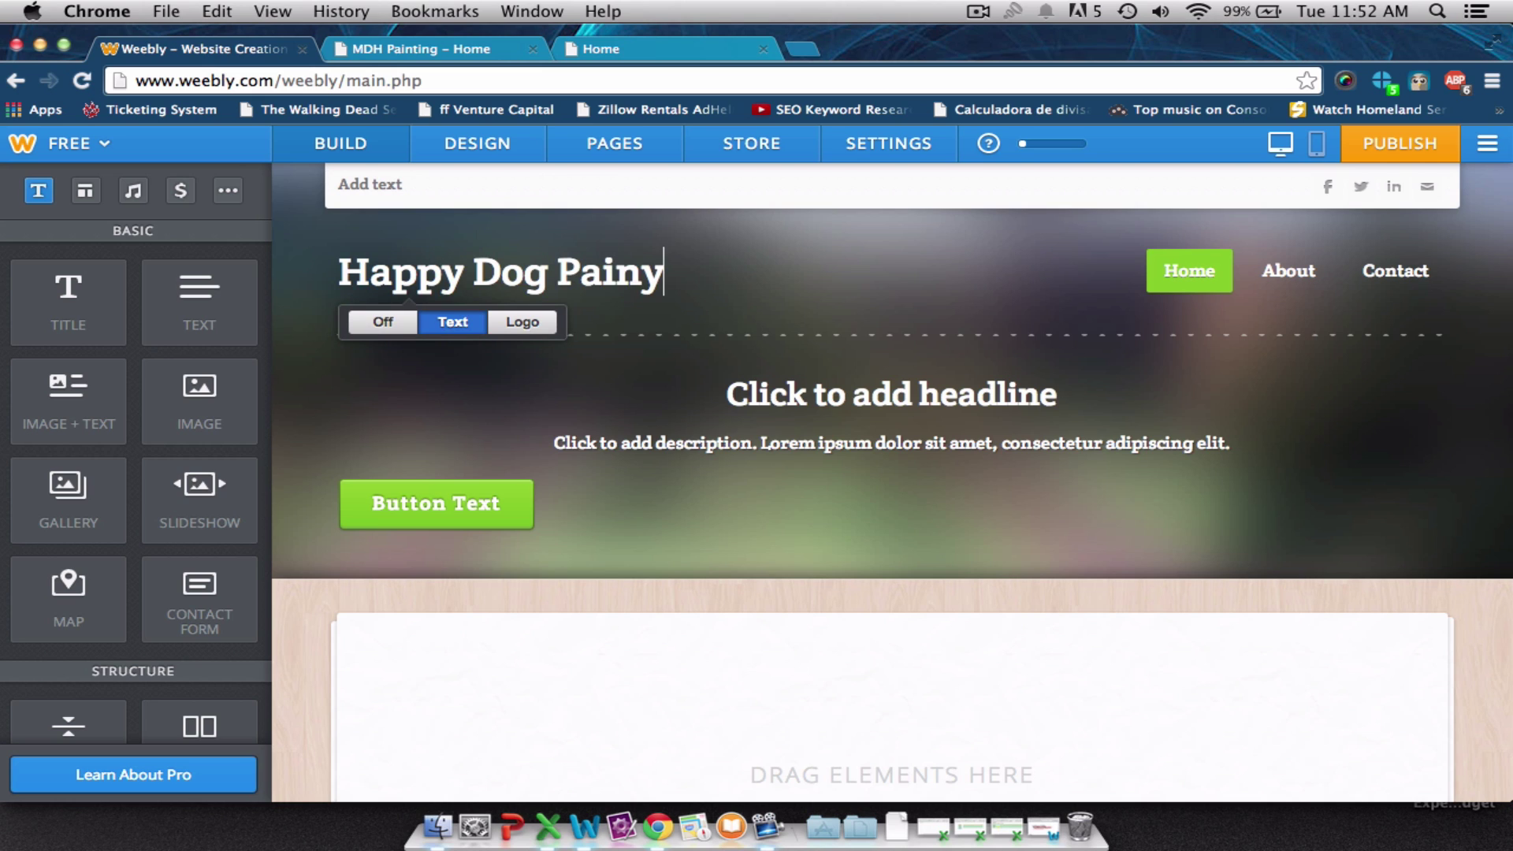
pyautogui.press('BackSpace')
pyautogui.press('BackSpace')
pyautogui.write('ters')
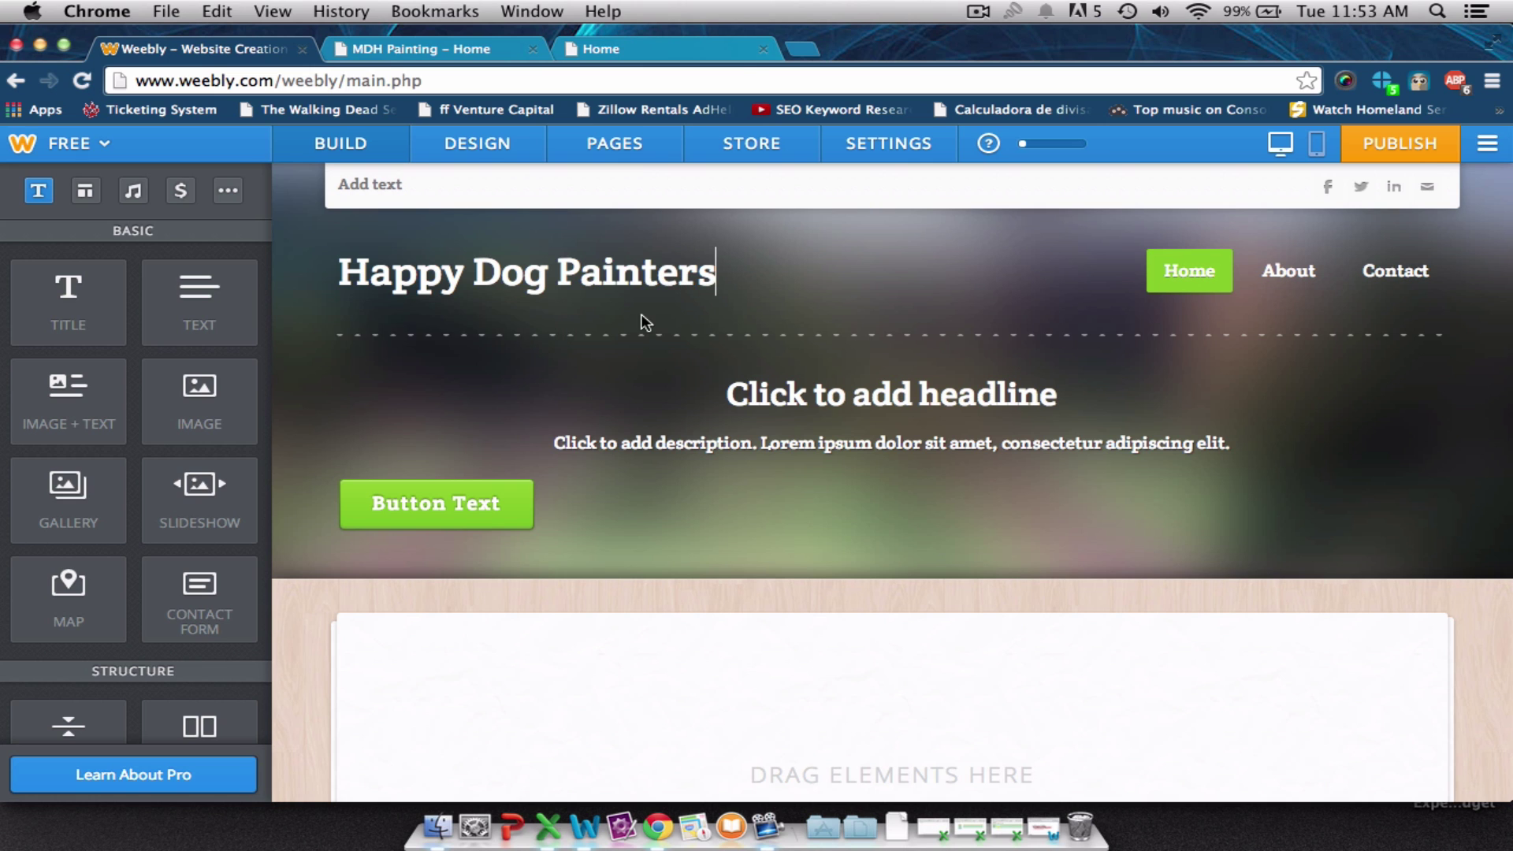
pyautogui.click(612, 56)
pyautogui.click(482, 55)
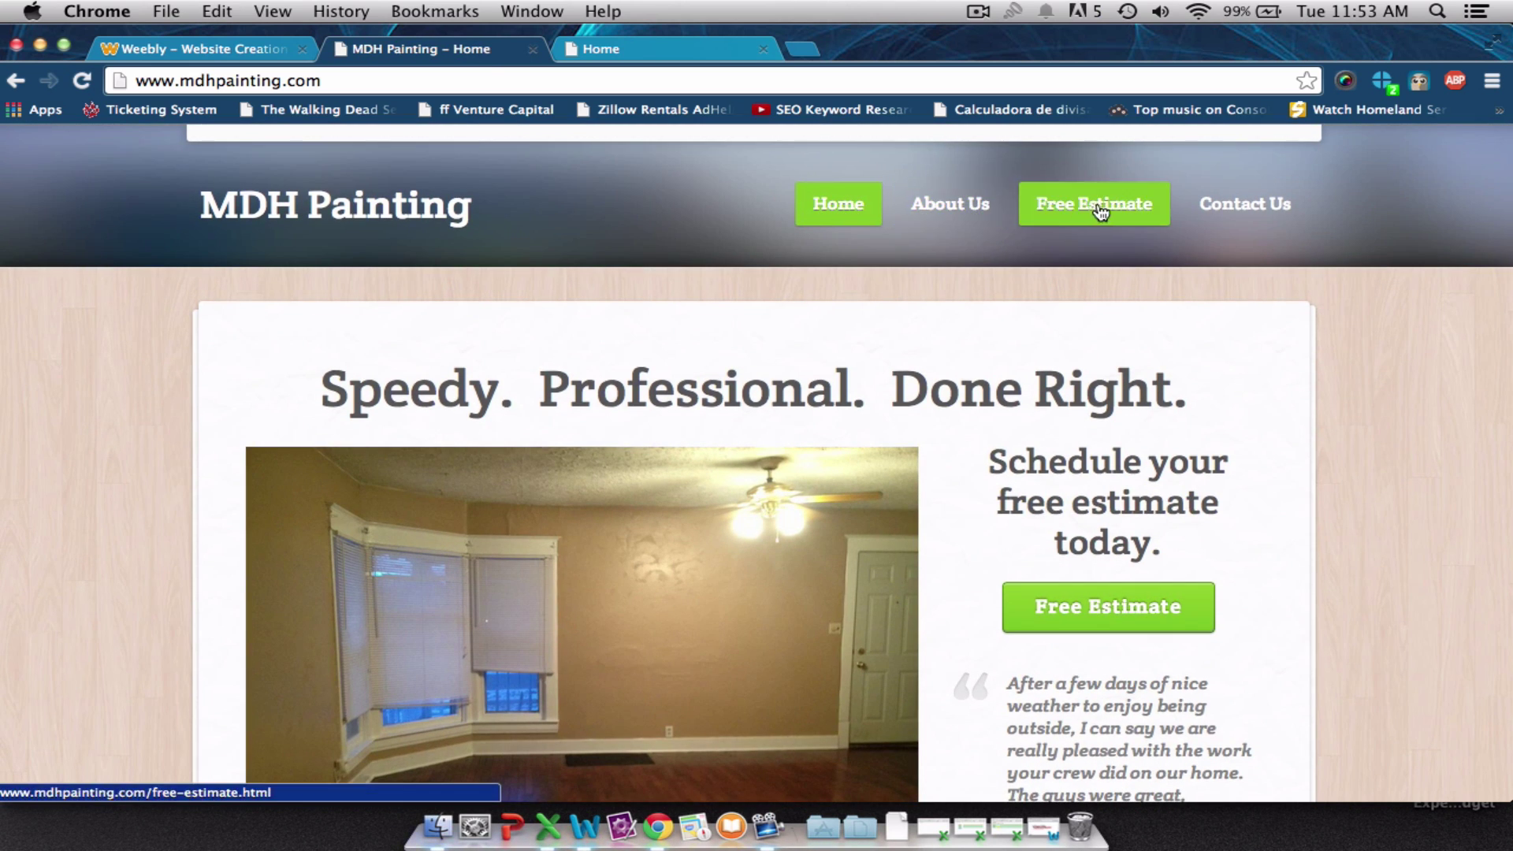
# Back in the Weebly editor, look through the Build sidebar elements, then open the Pages section.
pyautogui.click(281, 49)
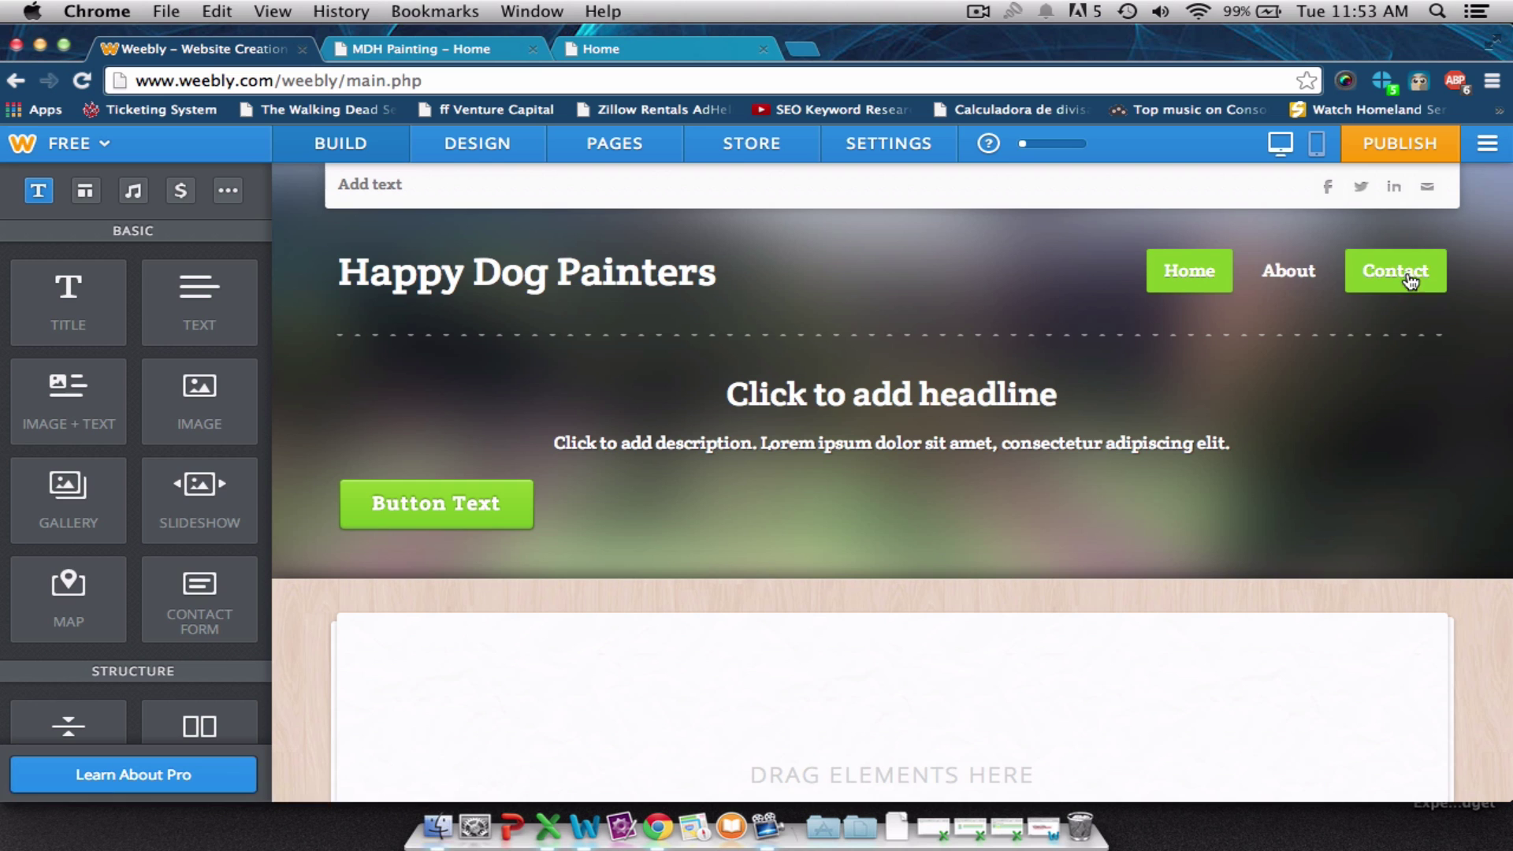
pyautogui.scroll(-2, 205, 526)
pyautogui.scroll(-5, 205, 518)
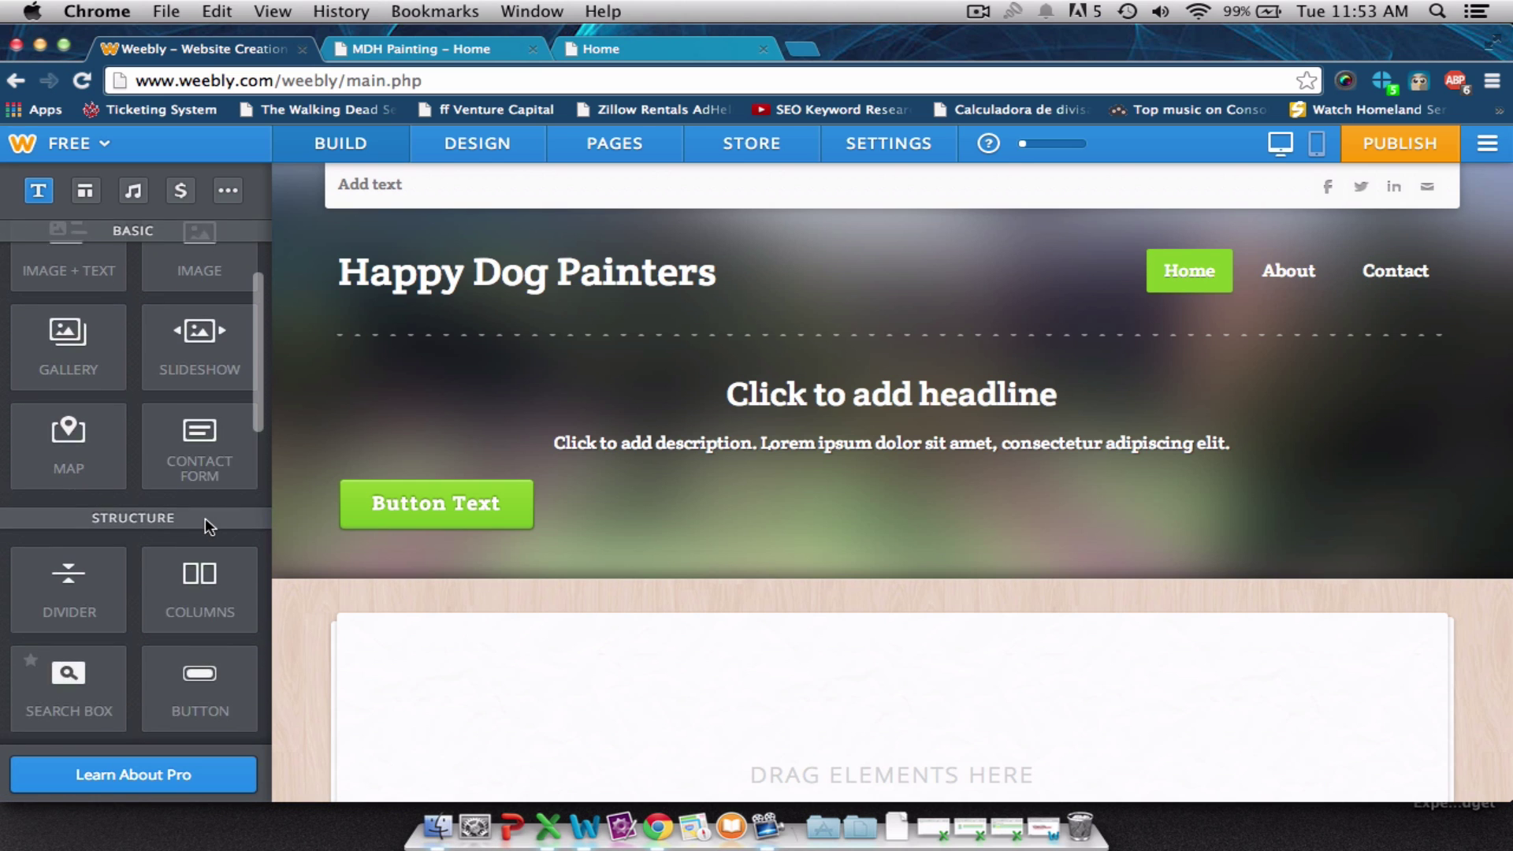
pyautogui.scroll(-3, 201, 528)
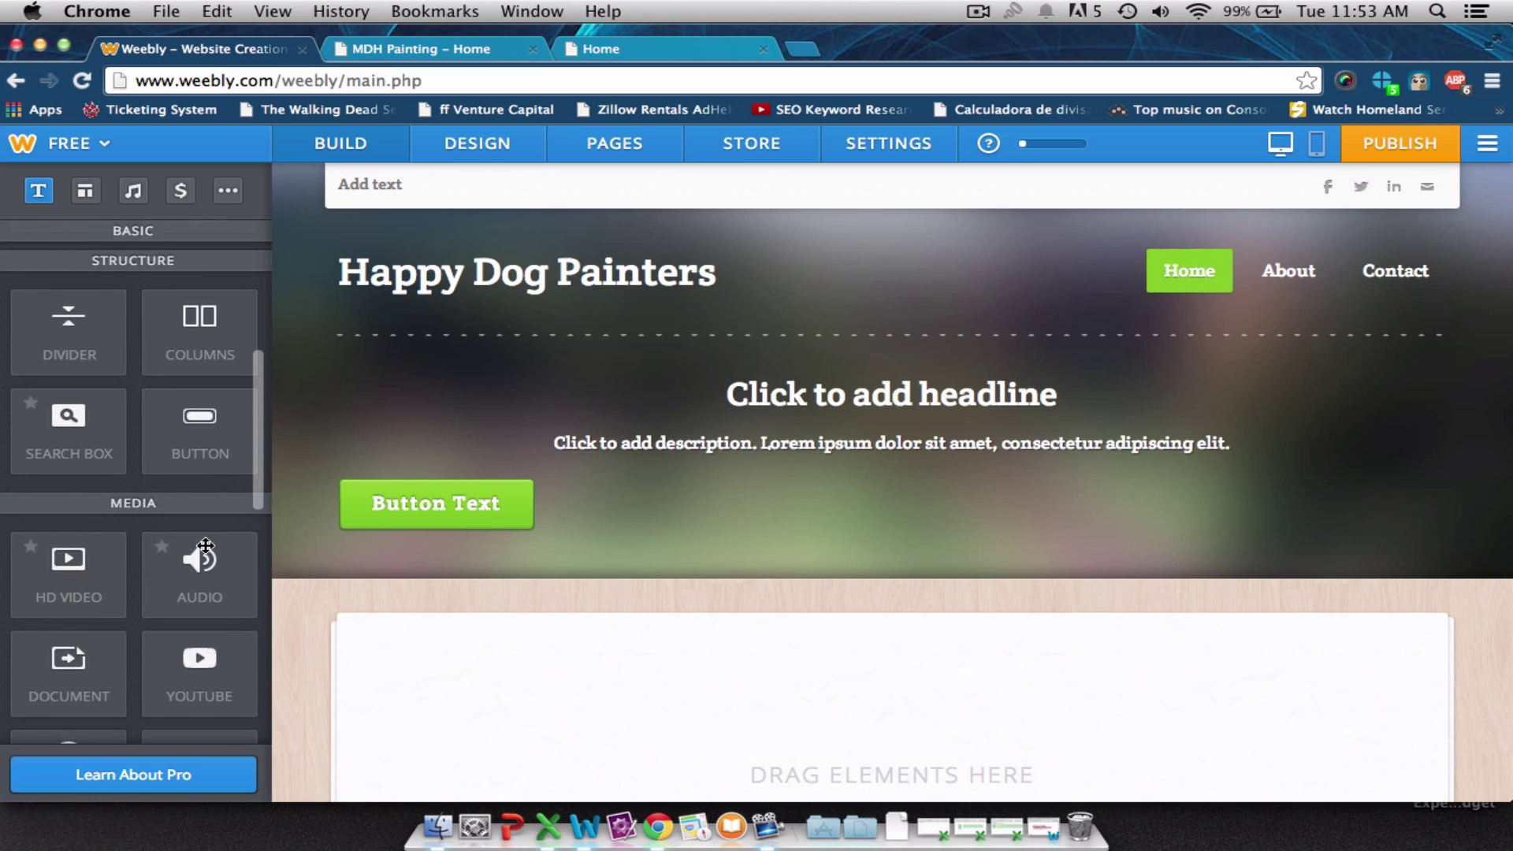
pyautogui.scroll(-5, 201, 548)
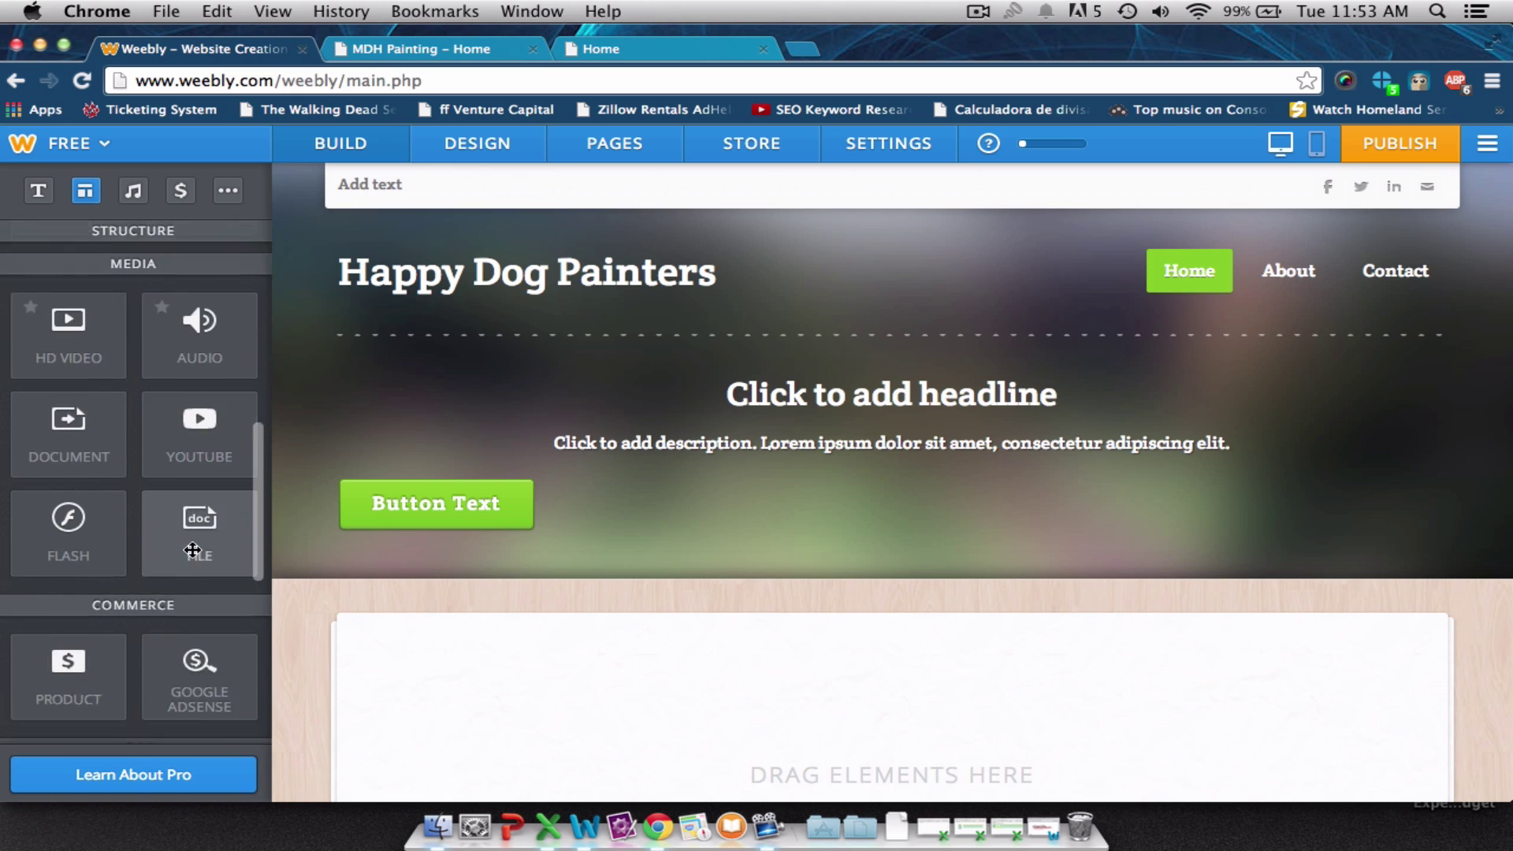
pyautogui.scroll(-5, 190, 546)
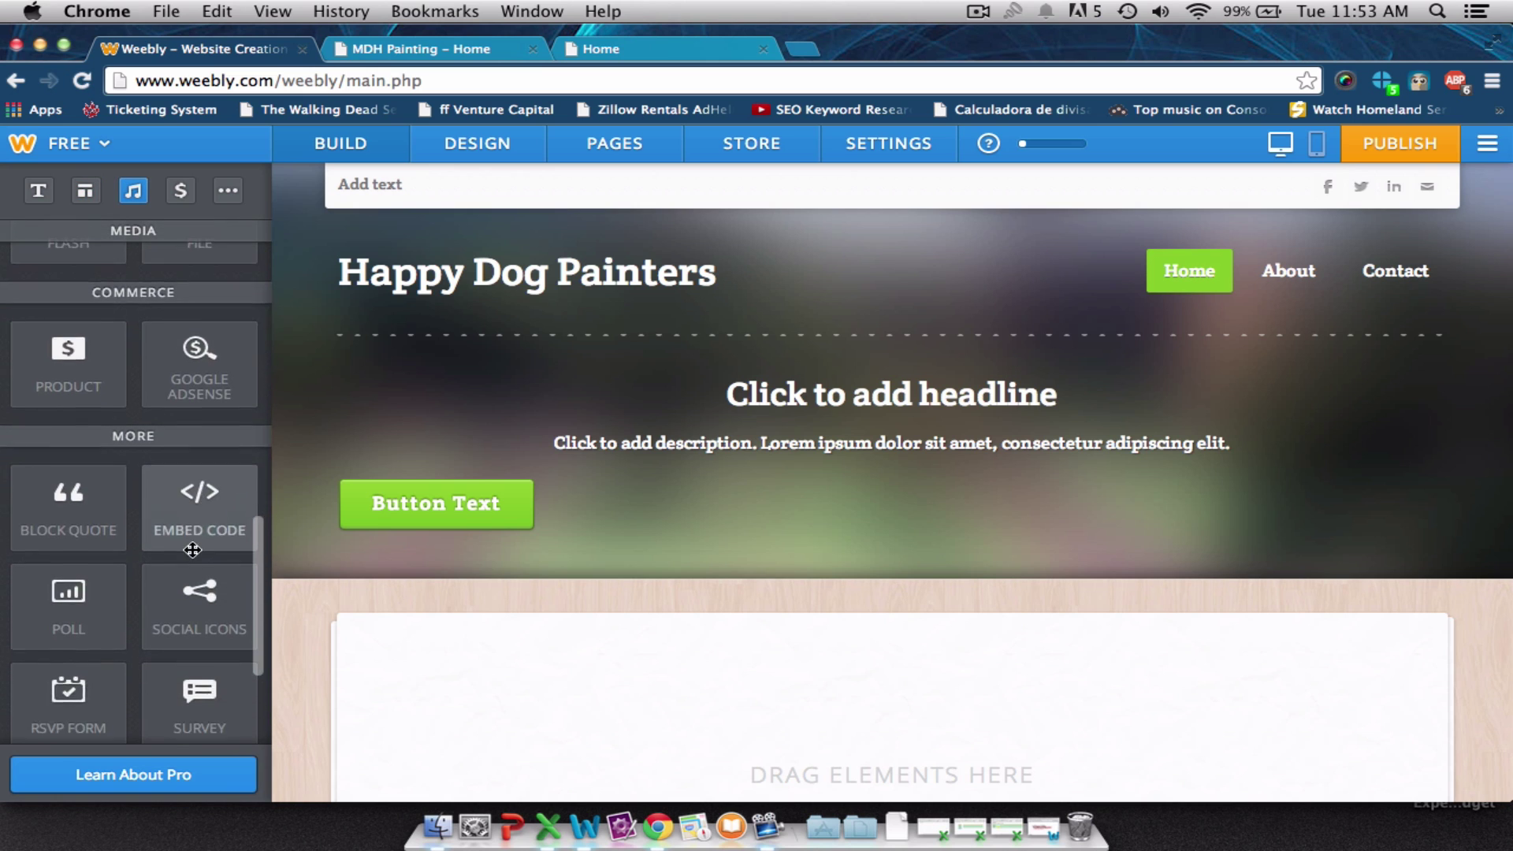
pyautogui.scroll(-1, 191, 546)
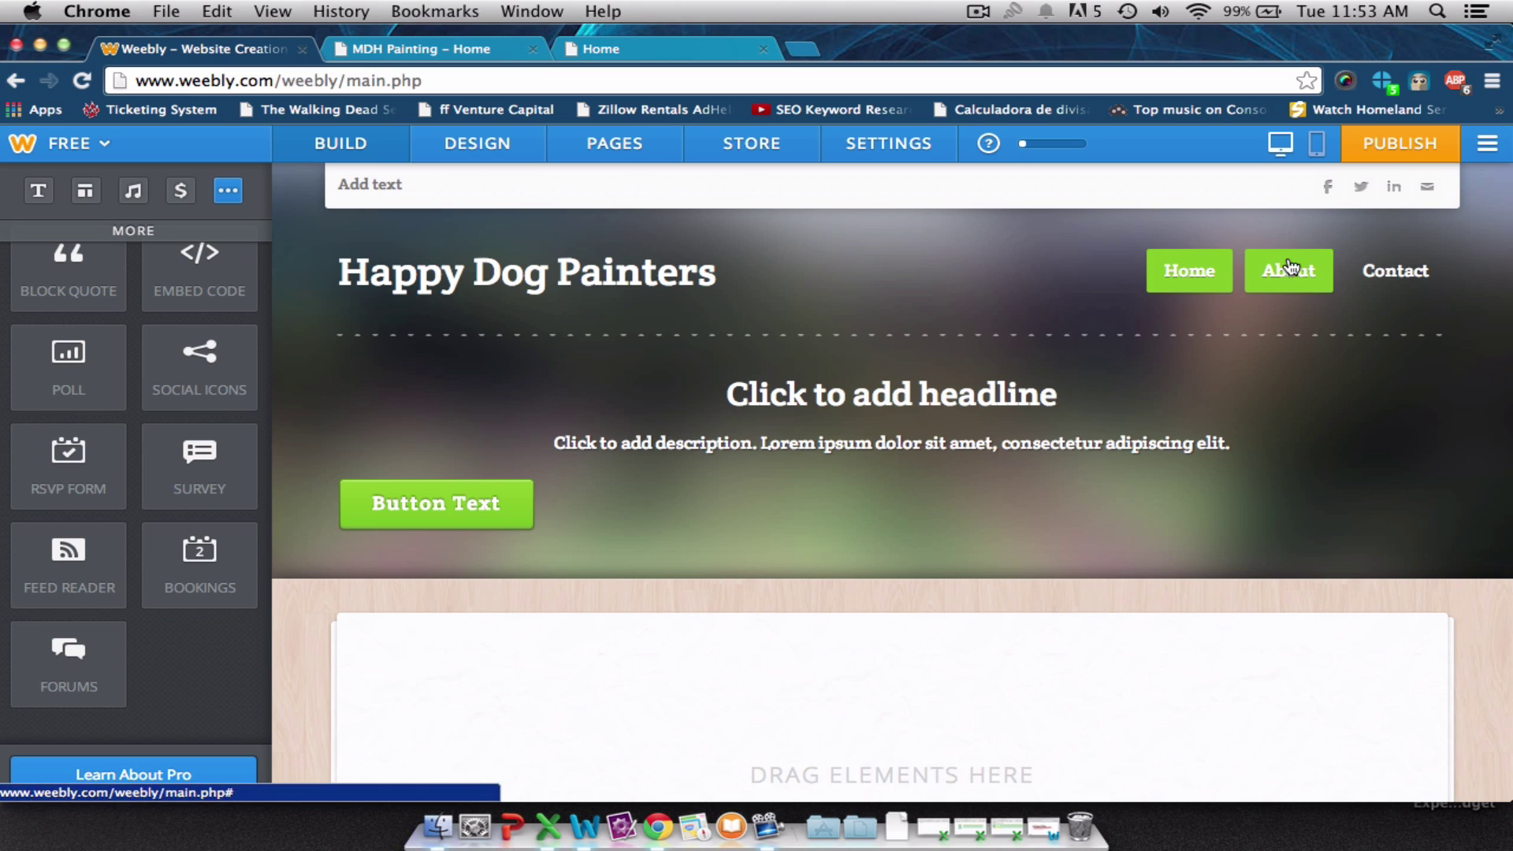
pyautogui.click(618, 146)
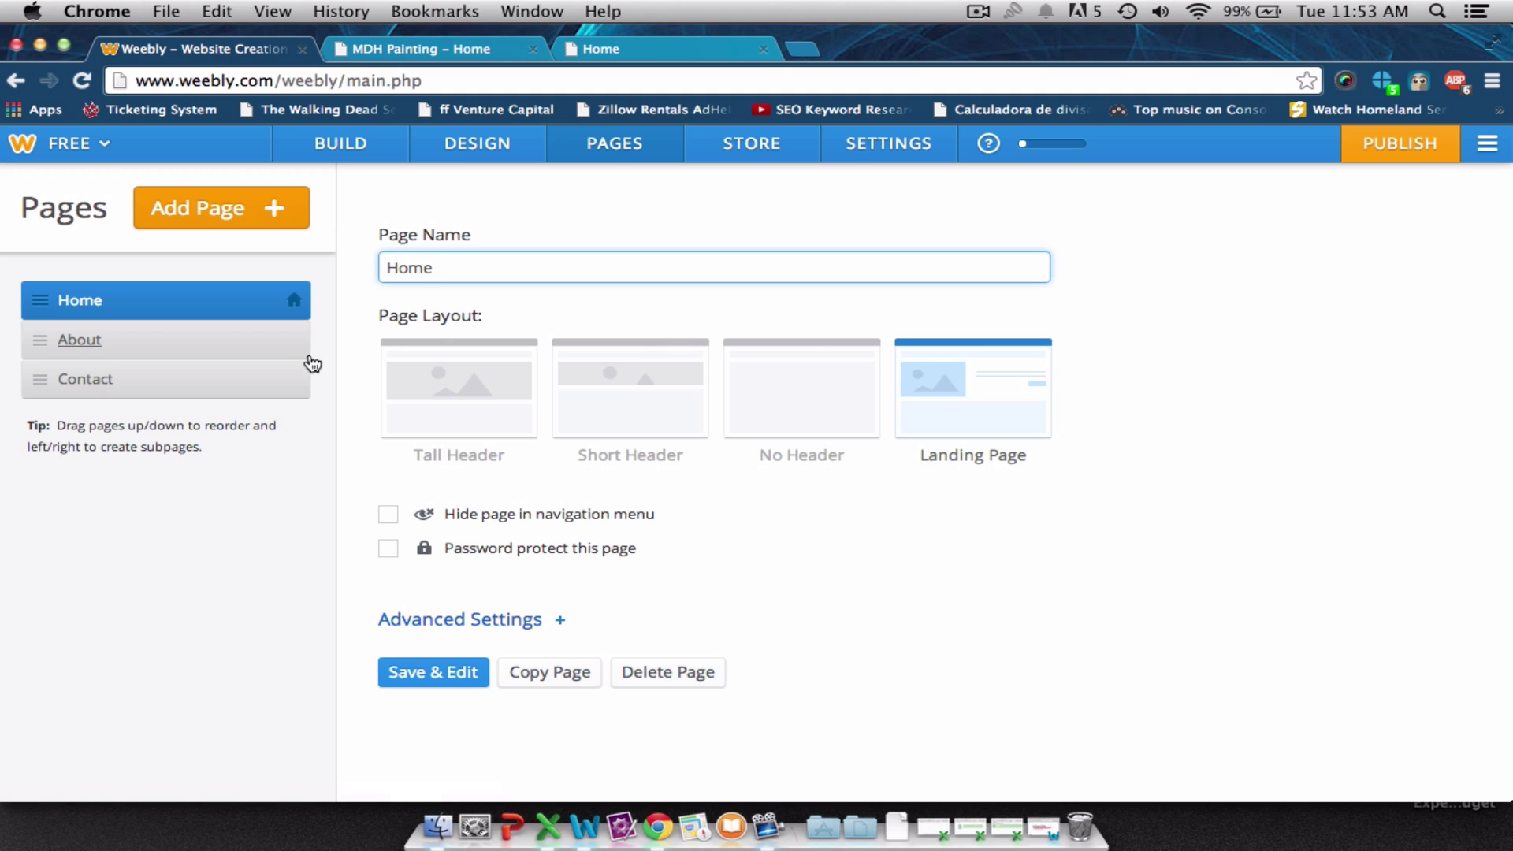
# Add a standard page named 'Free Estimate', move it above Contact, and save it for editing.
pyautogui.click(260, 209)
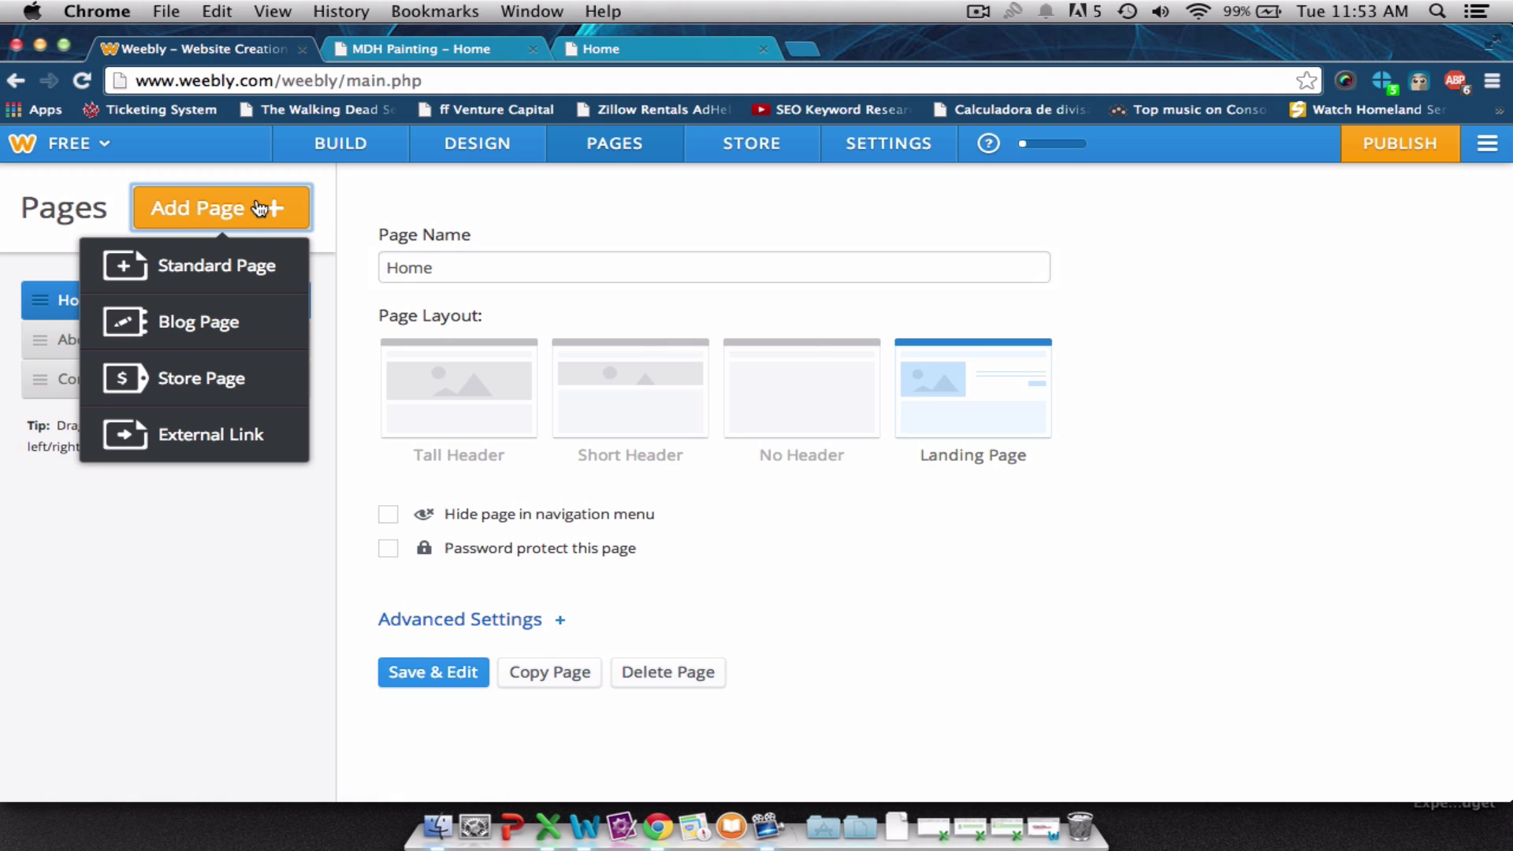
pyautogui.click(238, 268)
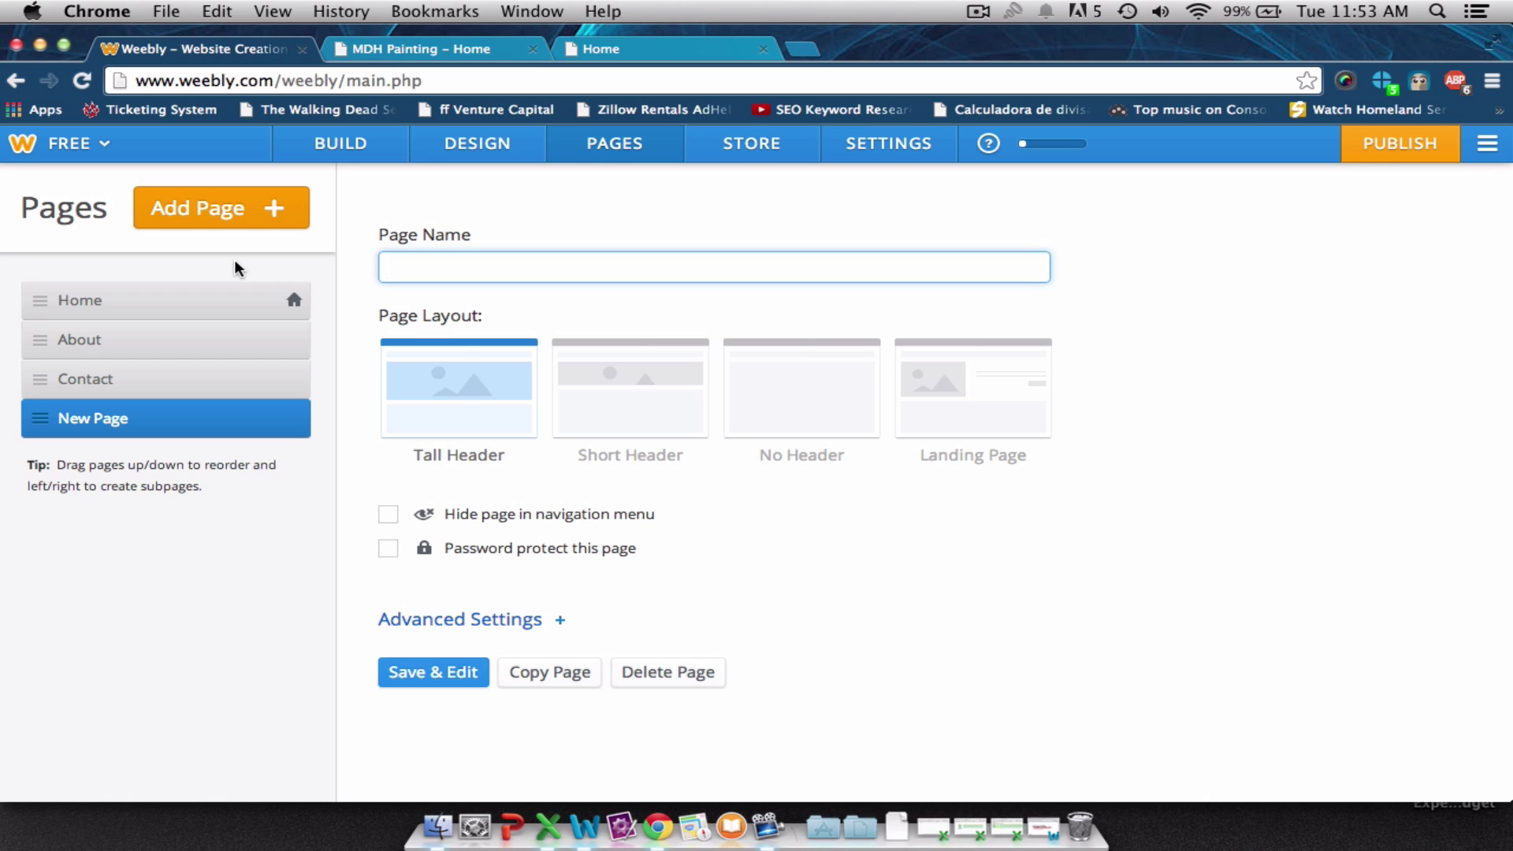
pyautogui.write('Free Estimate')
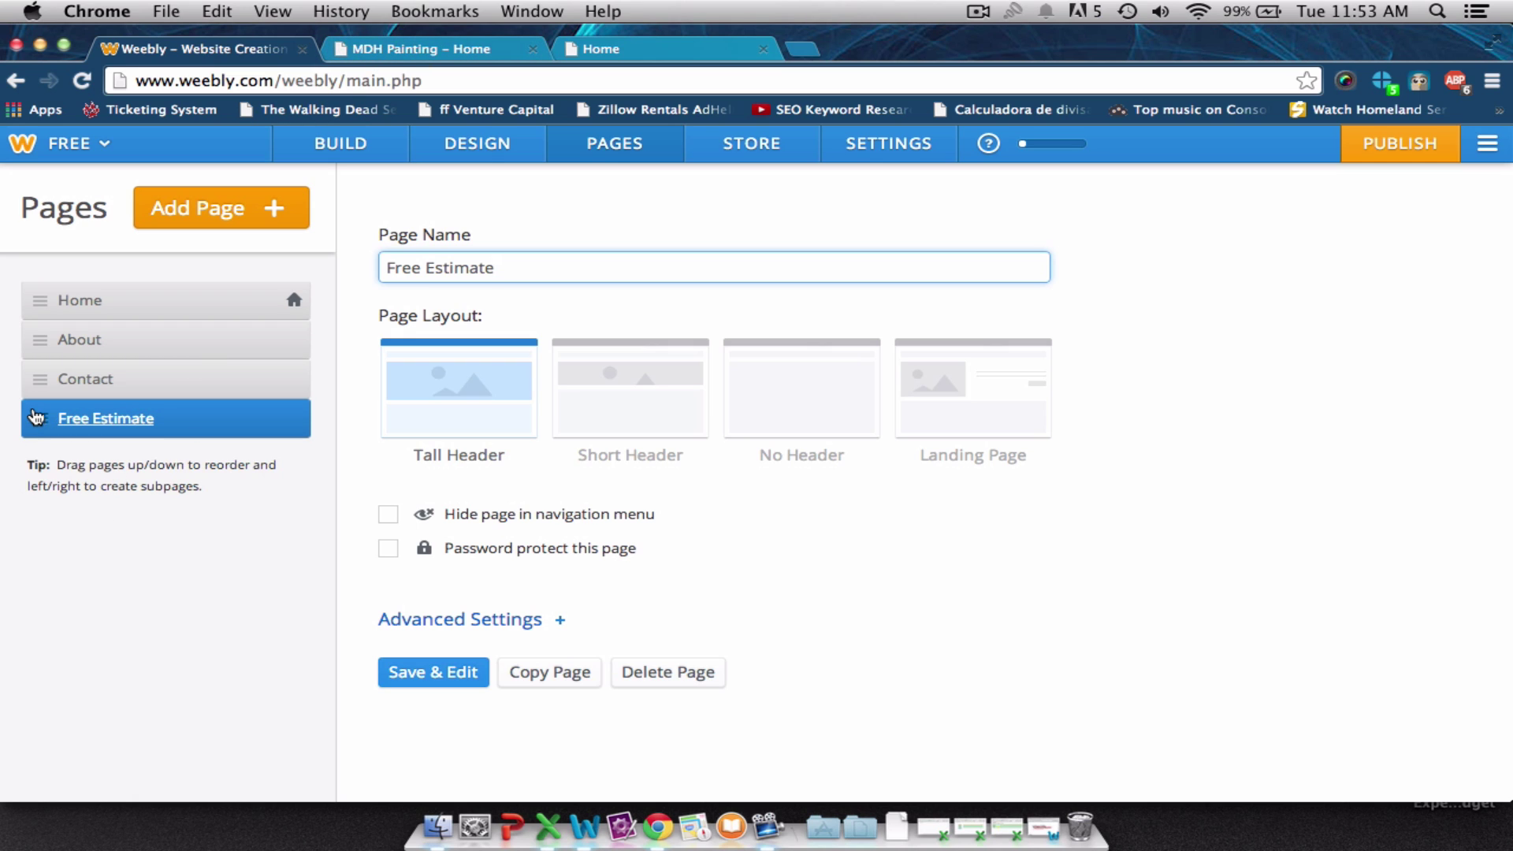
pyautogui.moveTo(35, 418); pyautogui.dragTo(36, 378)
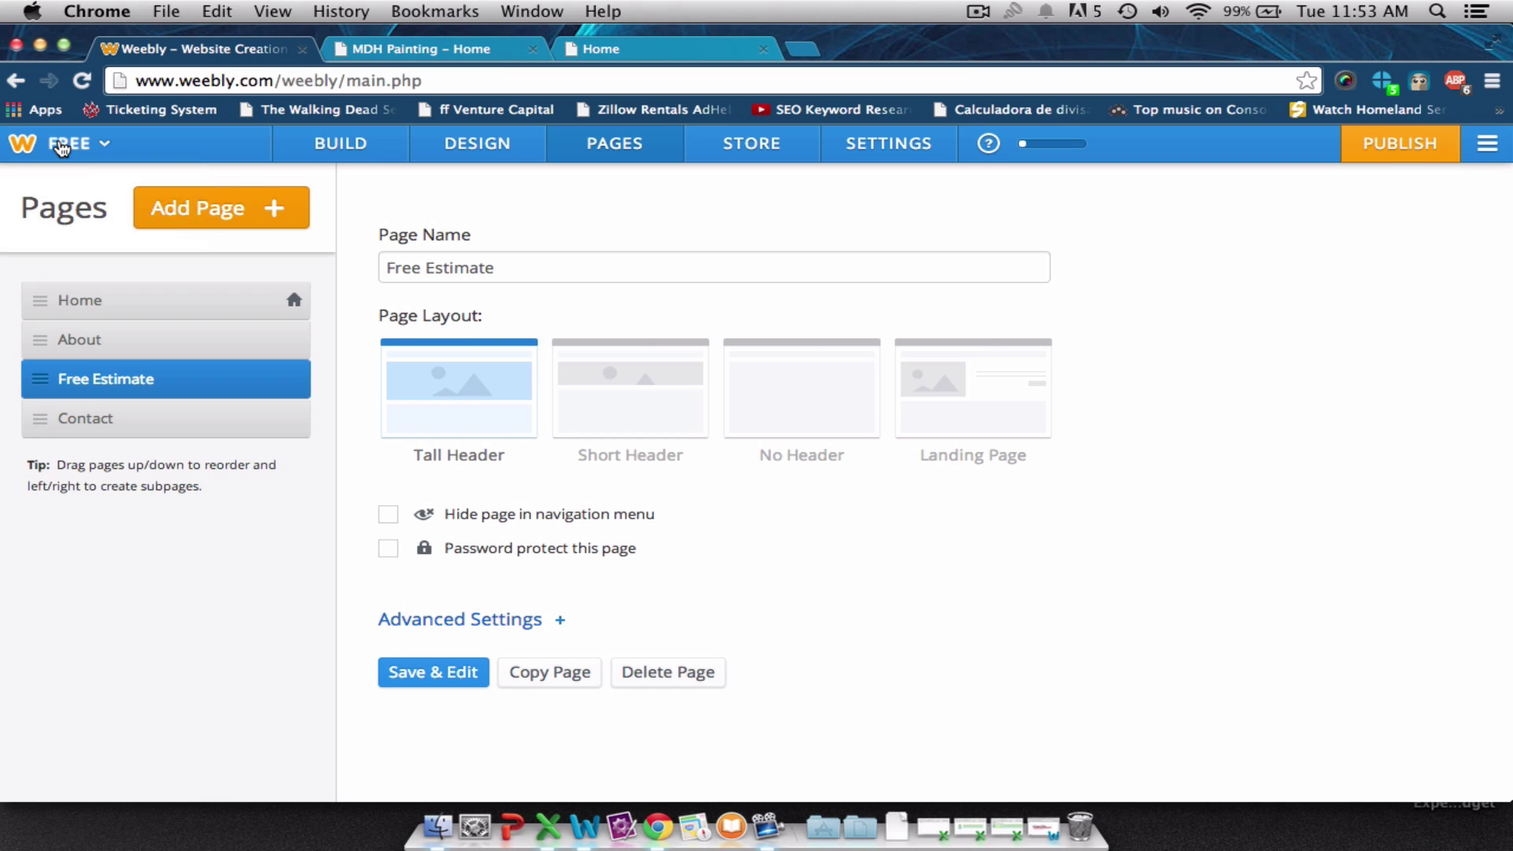
pyautogui.click(434, 674)
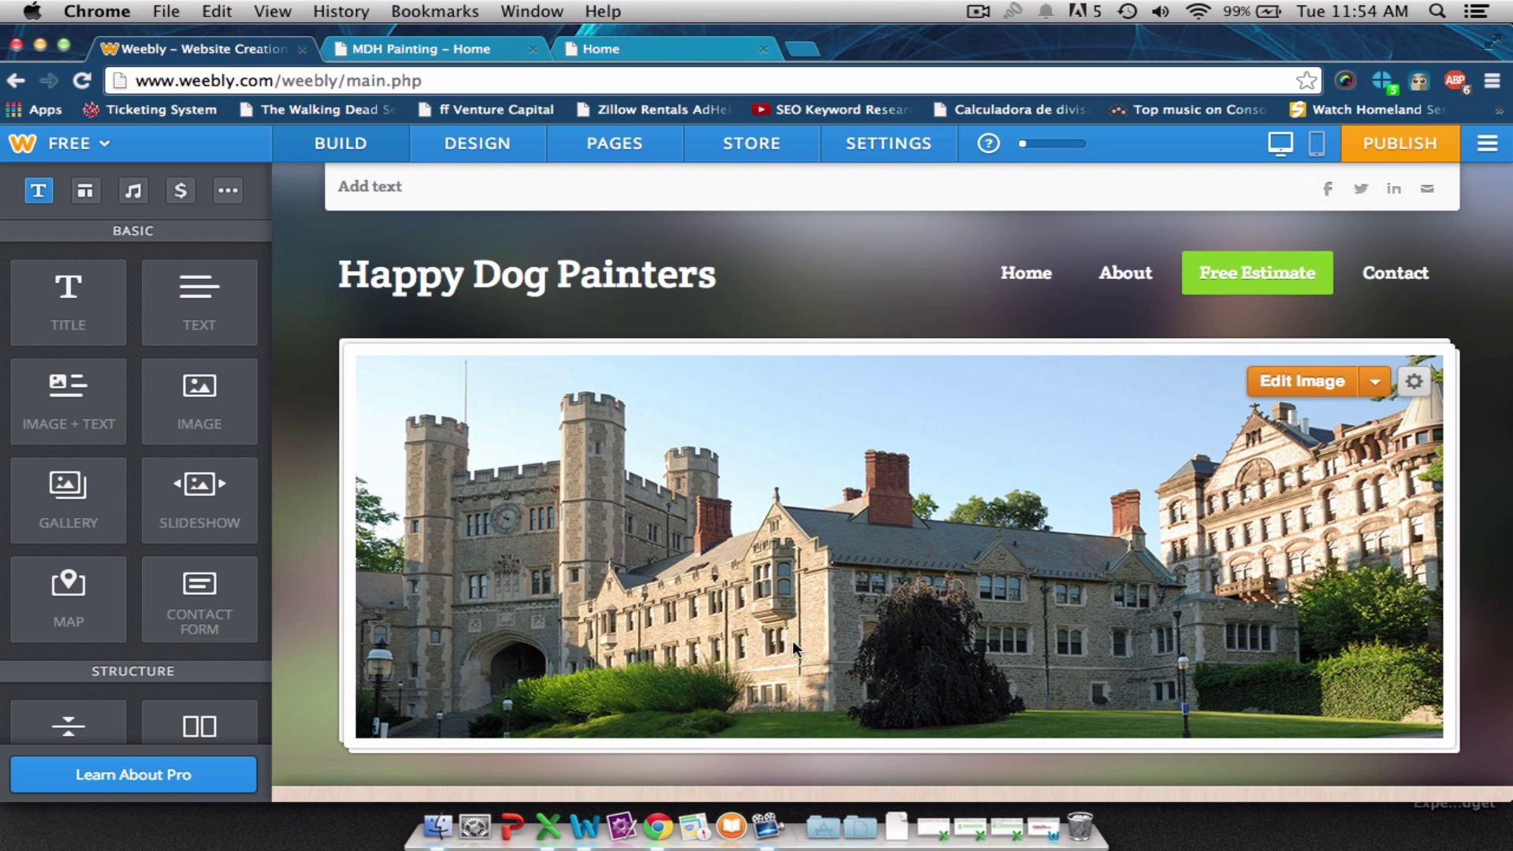
# Switch between the Home editor, the Pages list and the MDH Painting site for reference.
pyautogui.click(1048, 285)
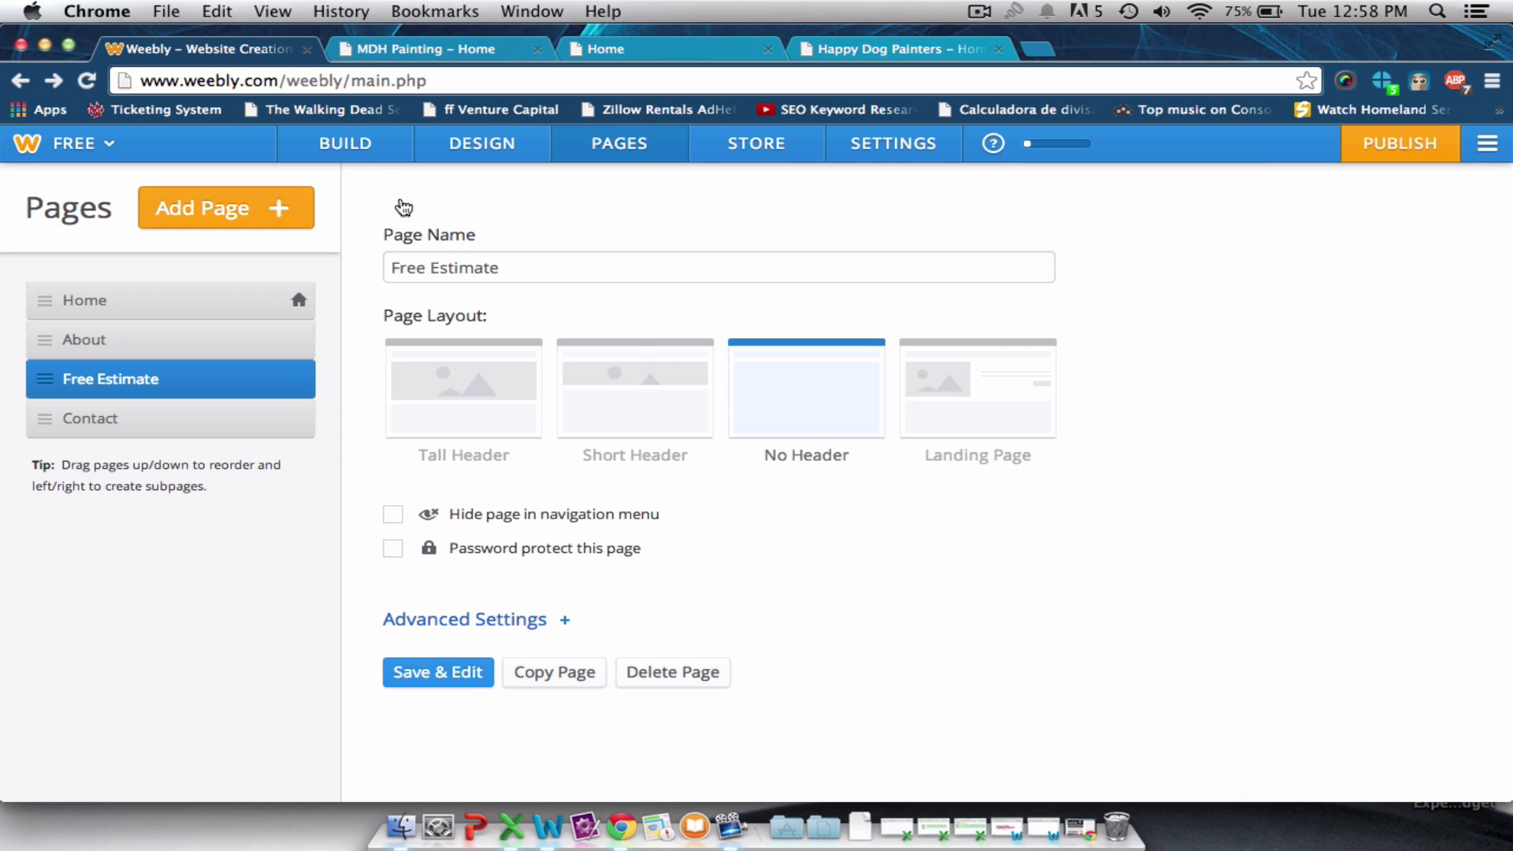
pyautogui.click(375, 154)
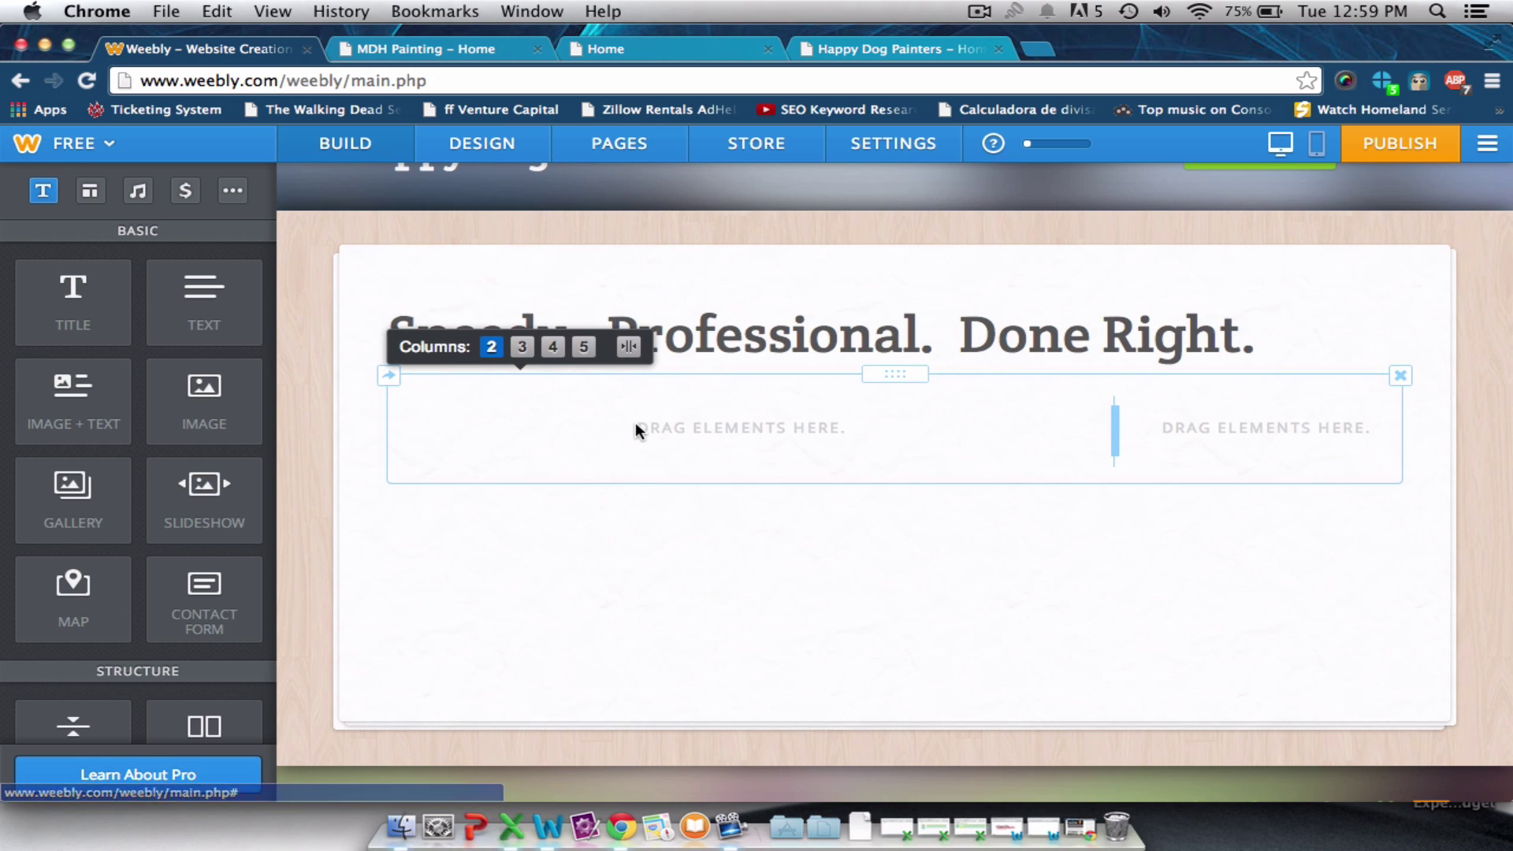
pyautogui.scroll(3, 635, 424)
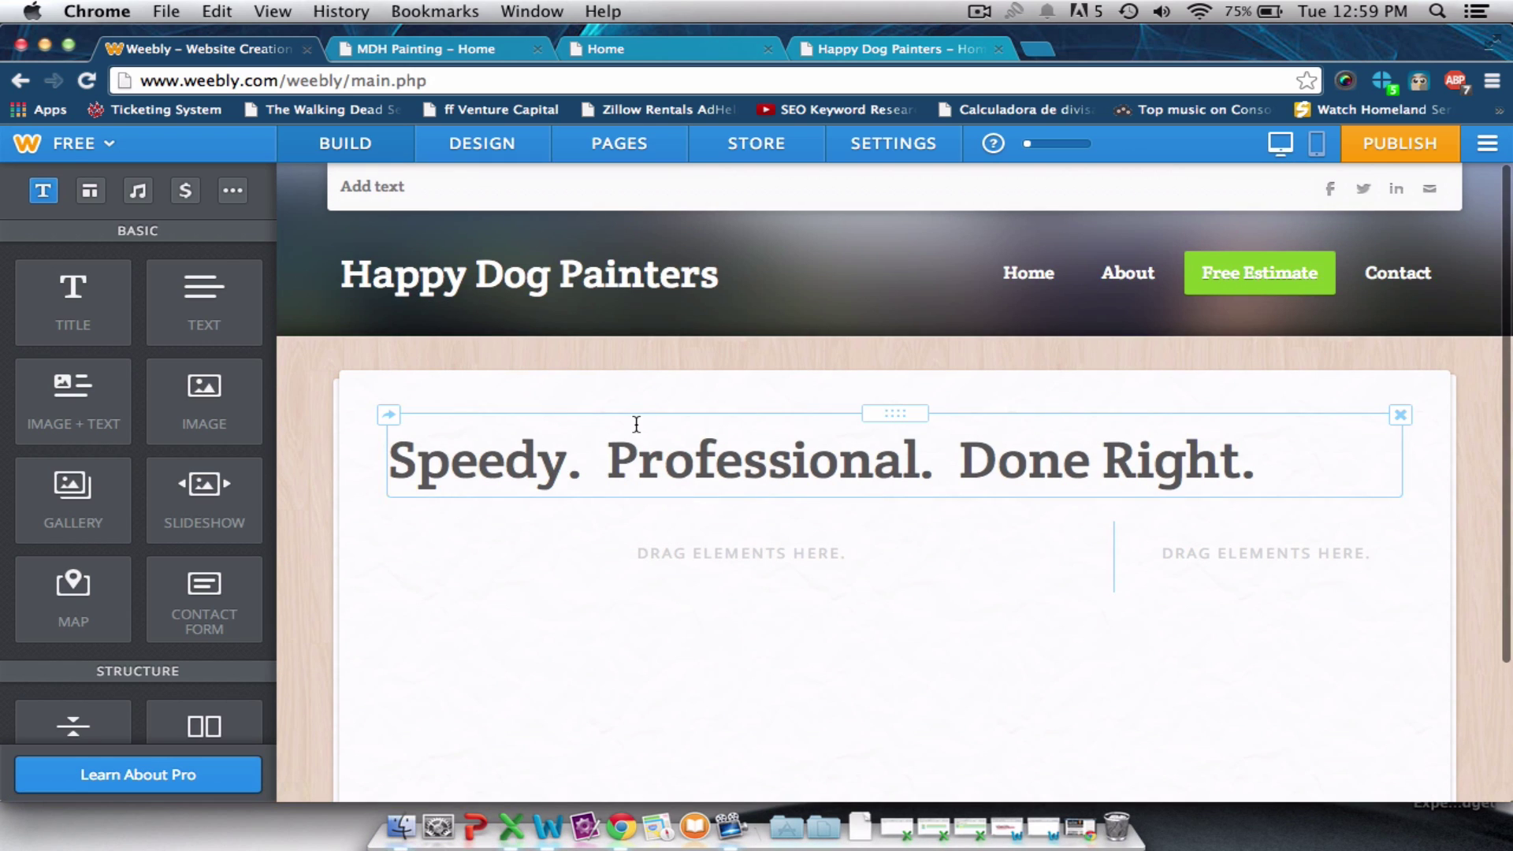
pyautogui.click(597, 143)
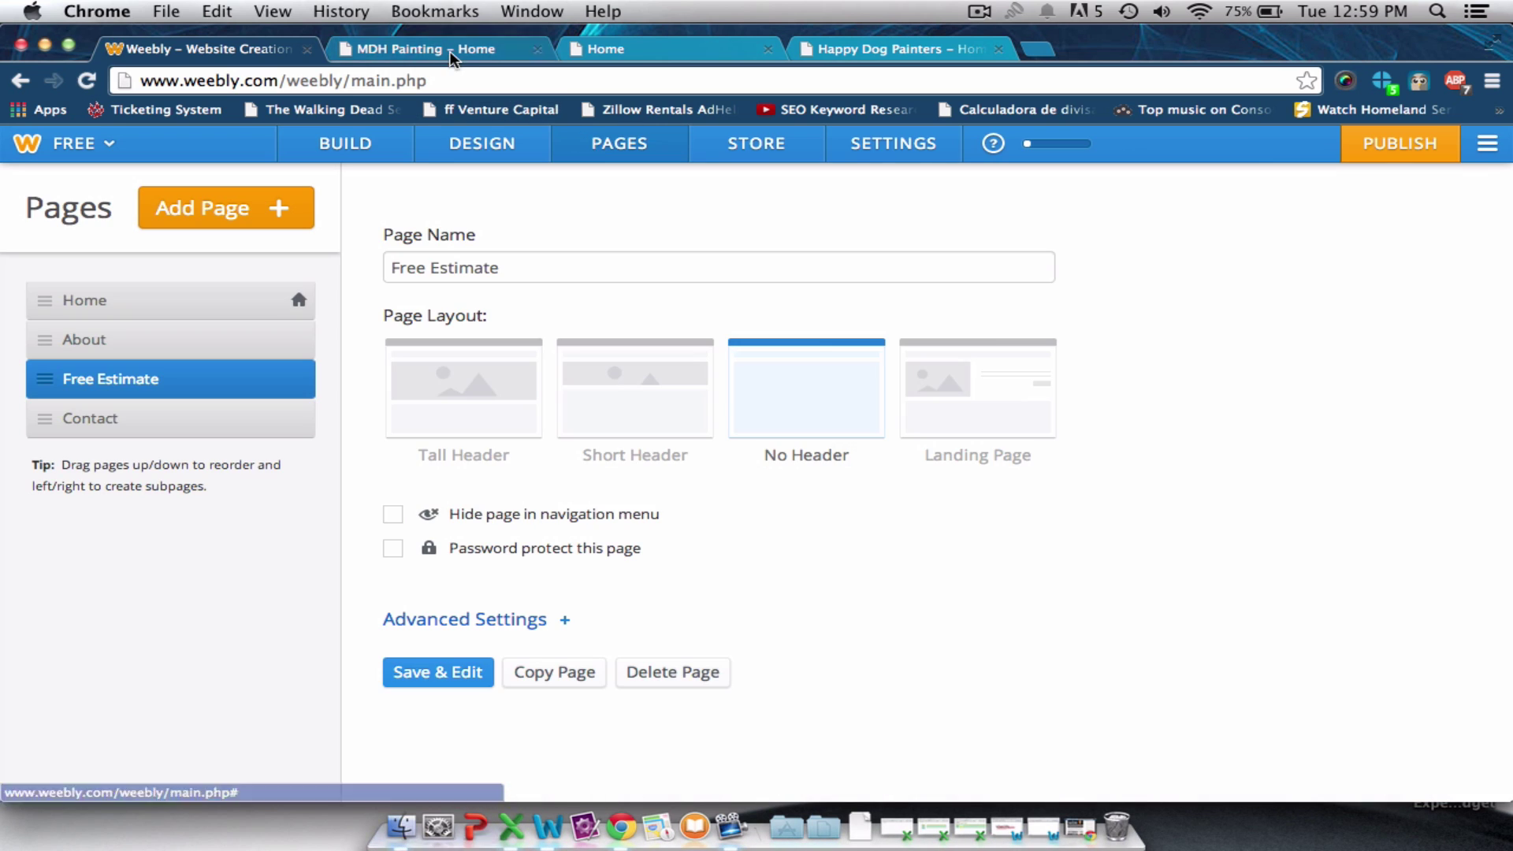
pyautogui.click(449, 51)
pyautogui.scroll(-5, 851, 566)
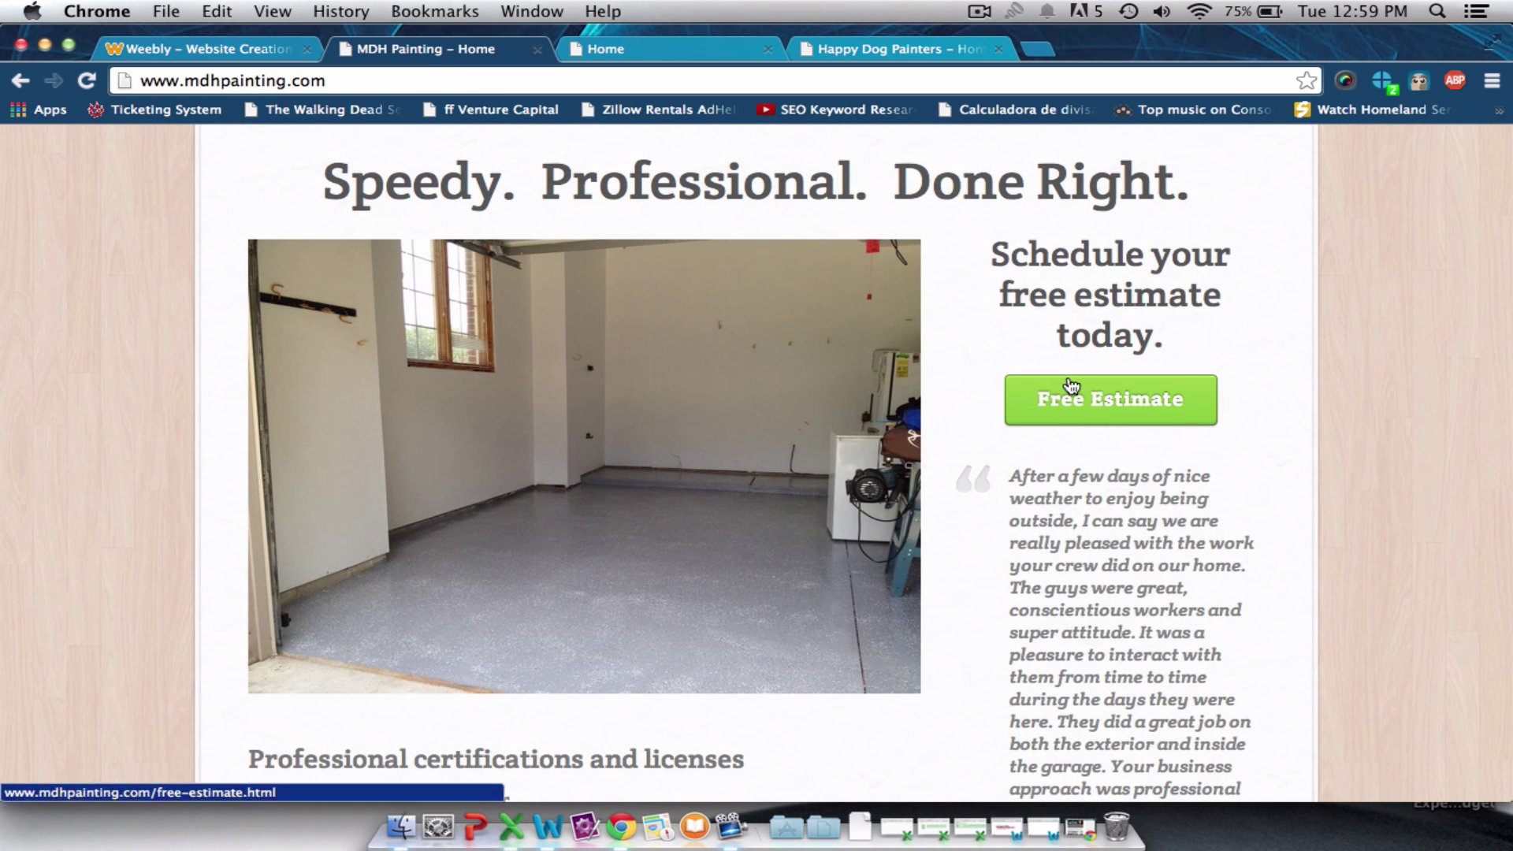
pyautogui.click(225, 50)
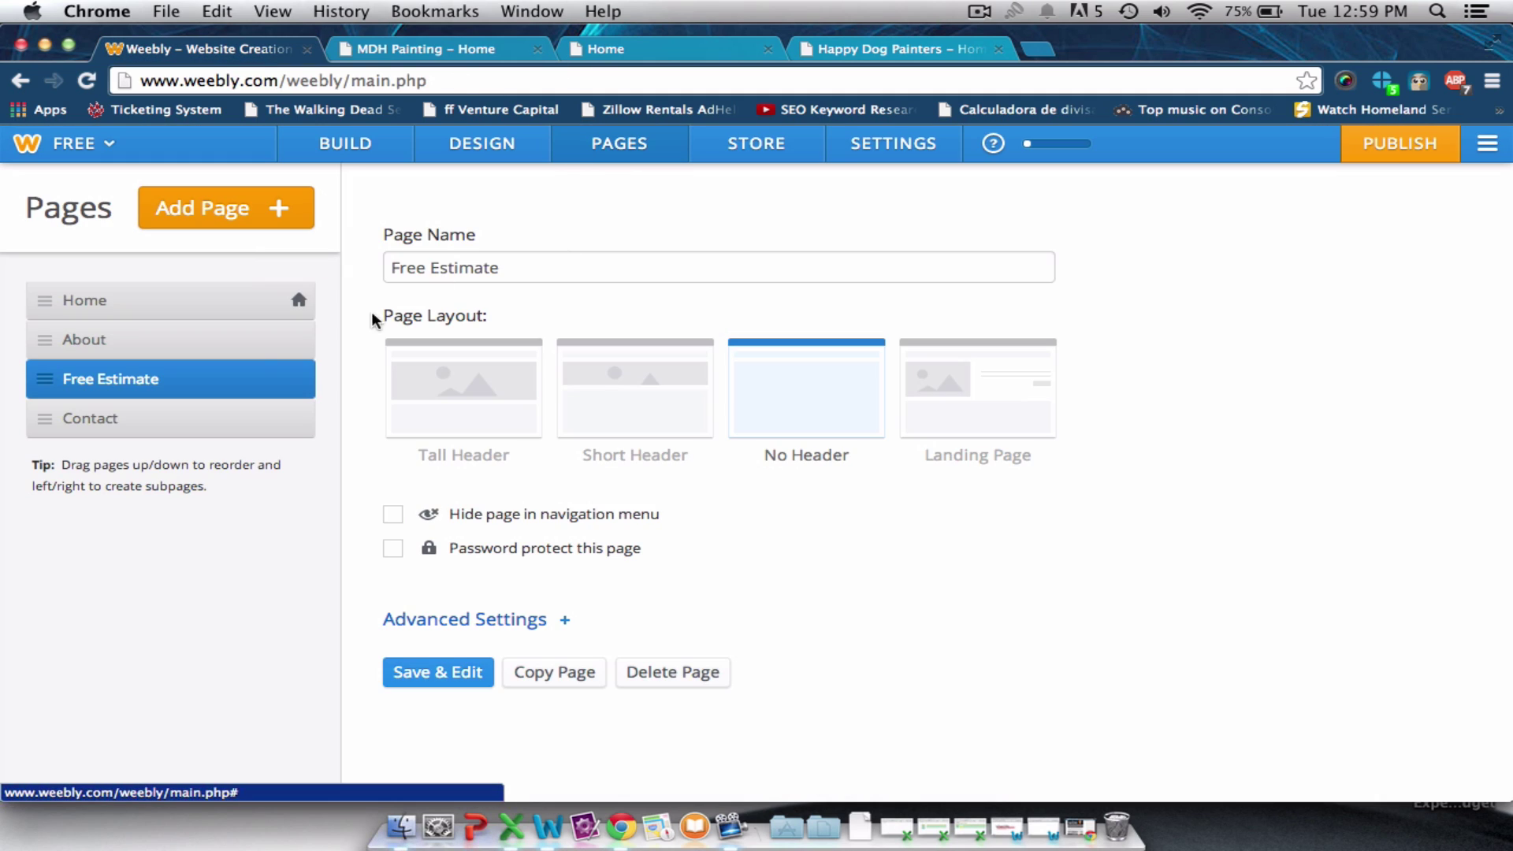
# Give the Home page the No Header layout and open it for editing.
pyautogui.click(228, 309)
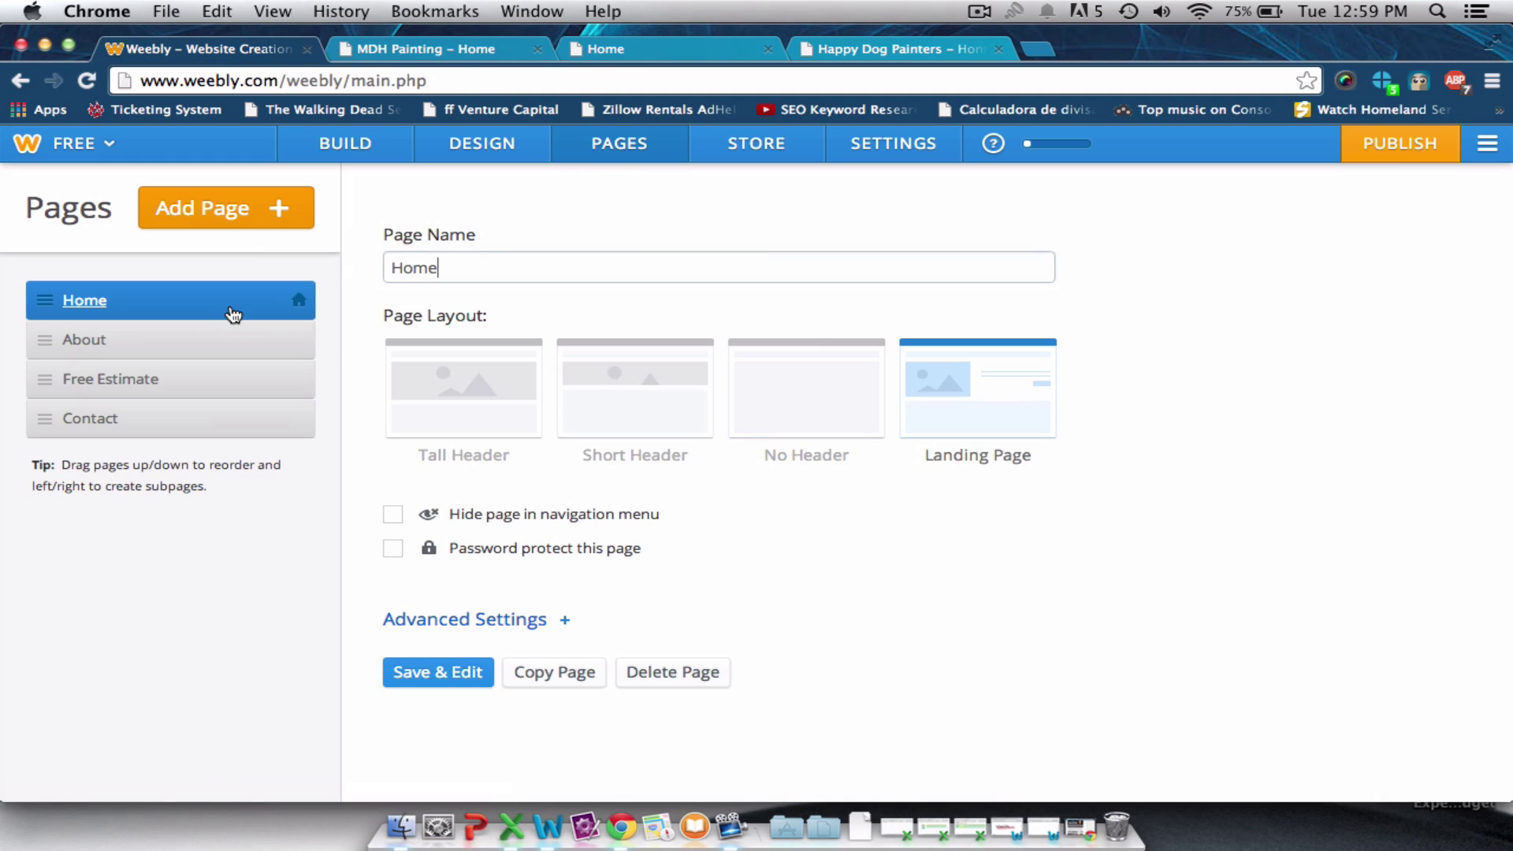
pyautogui.click(780, 405)
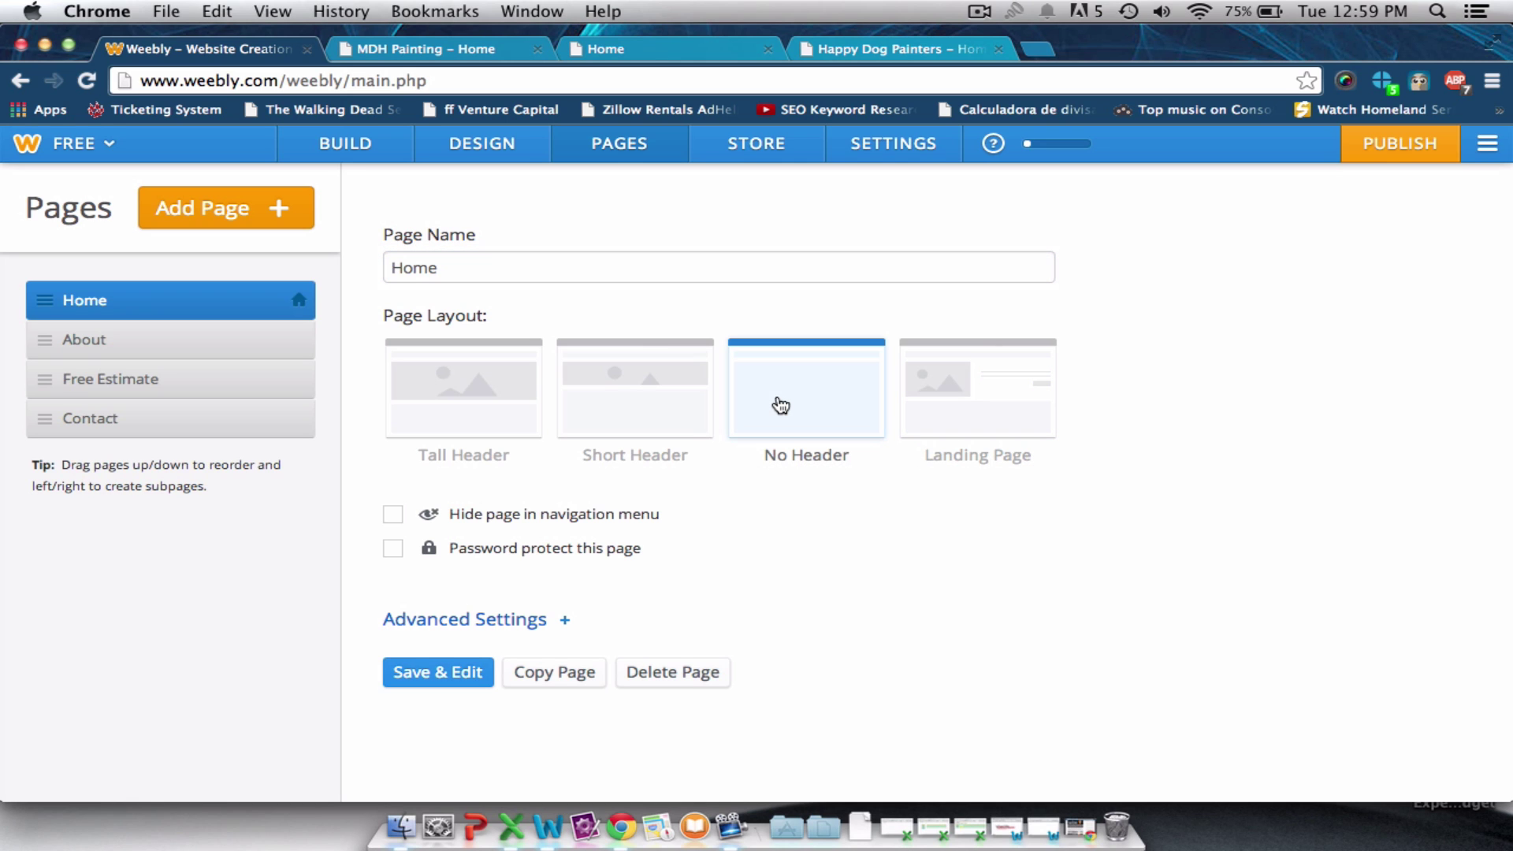
pyautogui.click(428, 676)
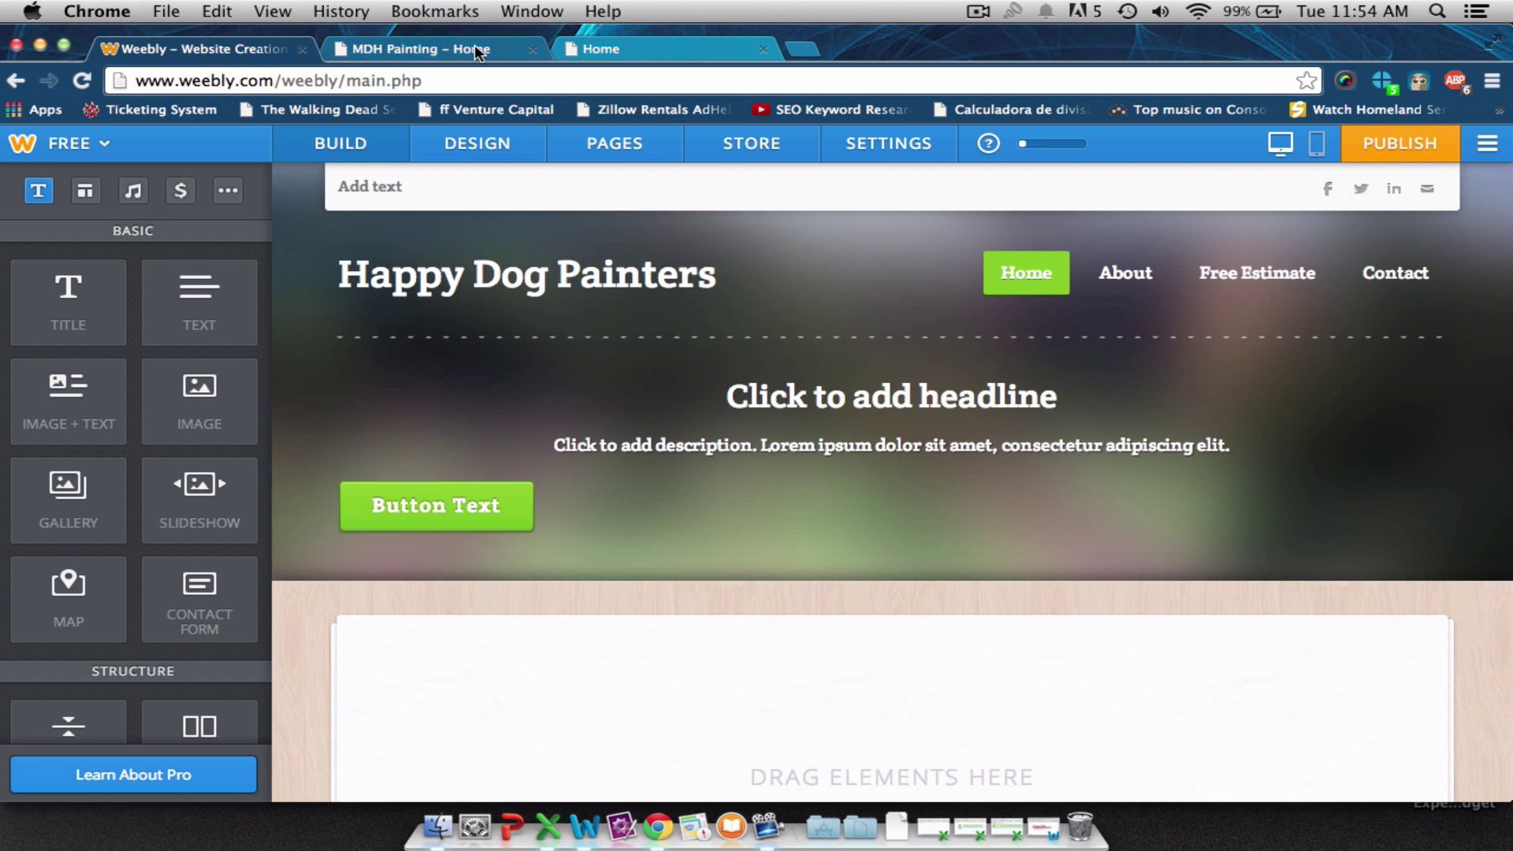
# After checking the MDH Painting site, add and delete an Image + Text block, then drop in a Text block.
pyautogui.click(477, 50)
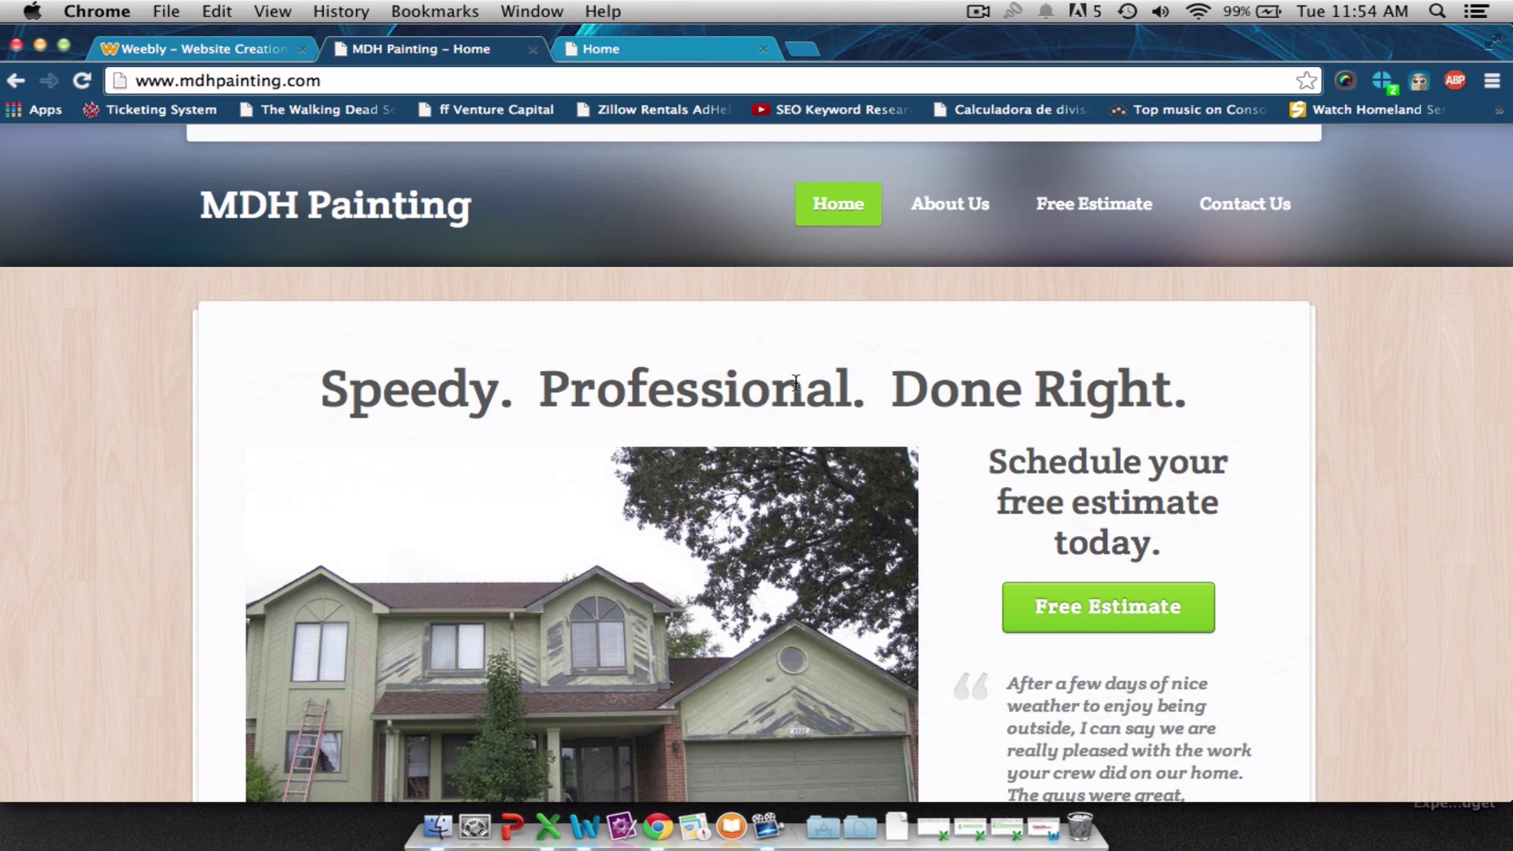
pyautogui.click(183, 52)
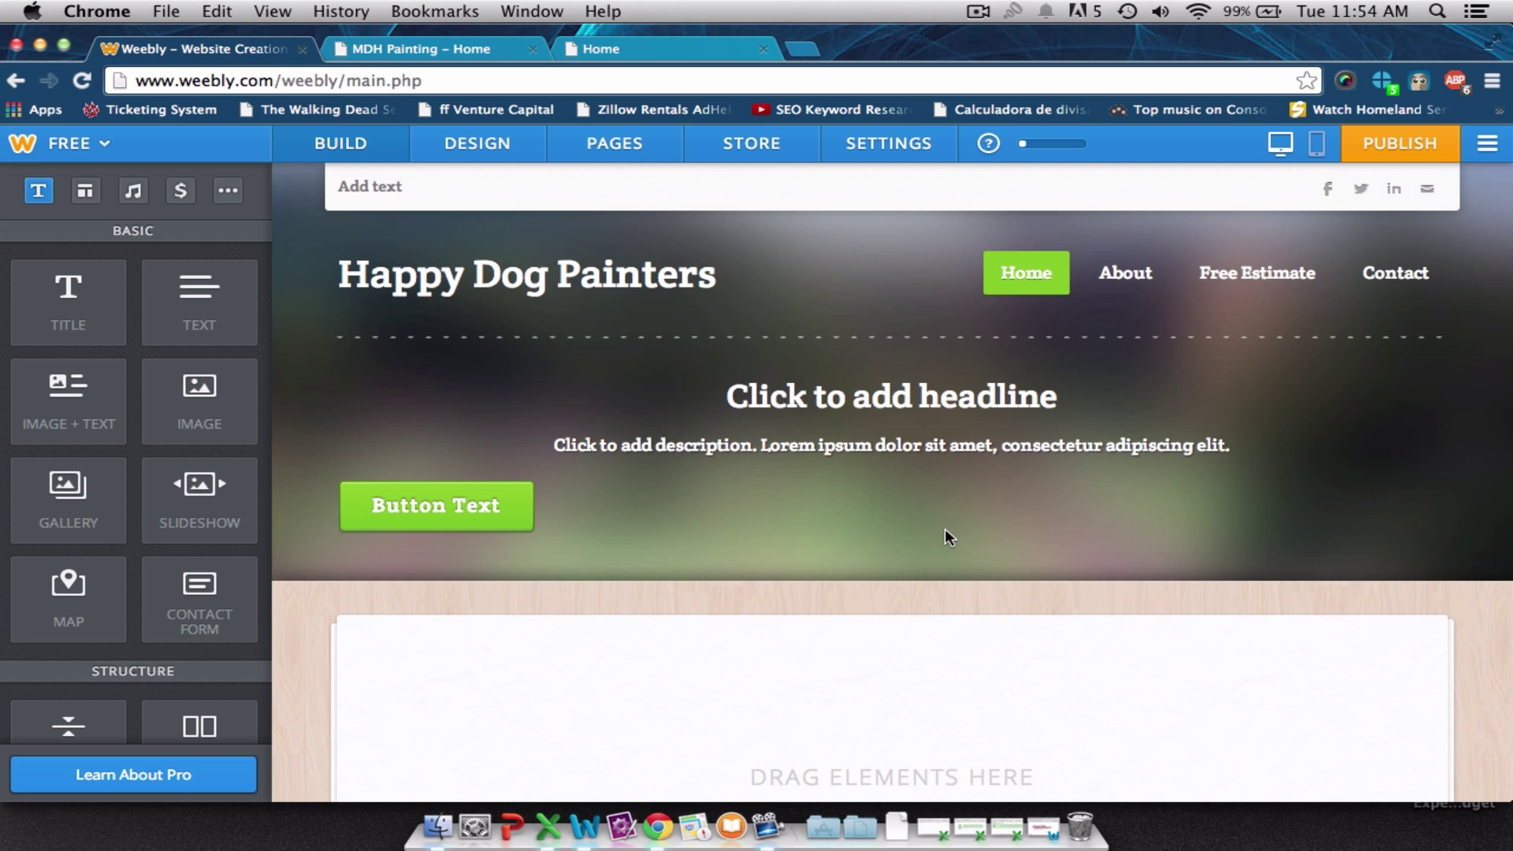
pyautogui.scroll(-5, 944, 536)
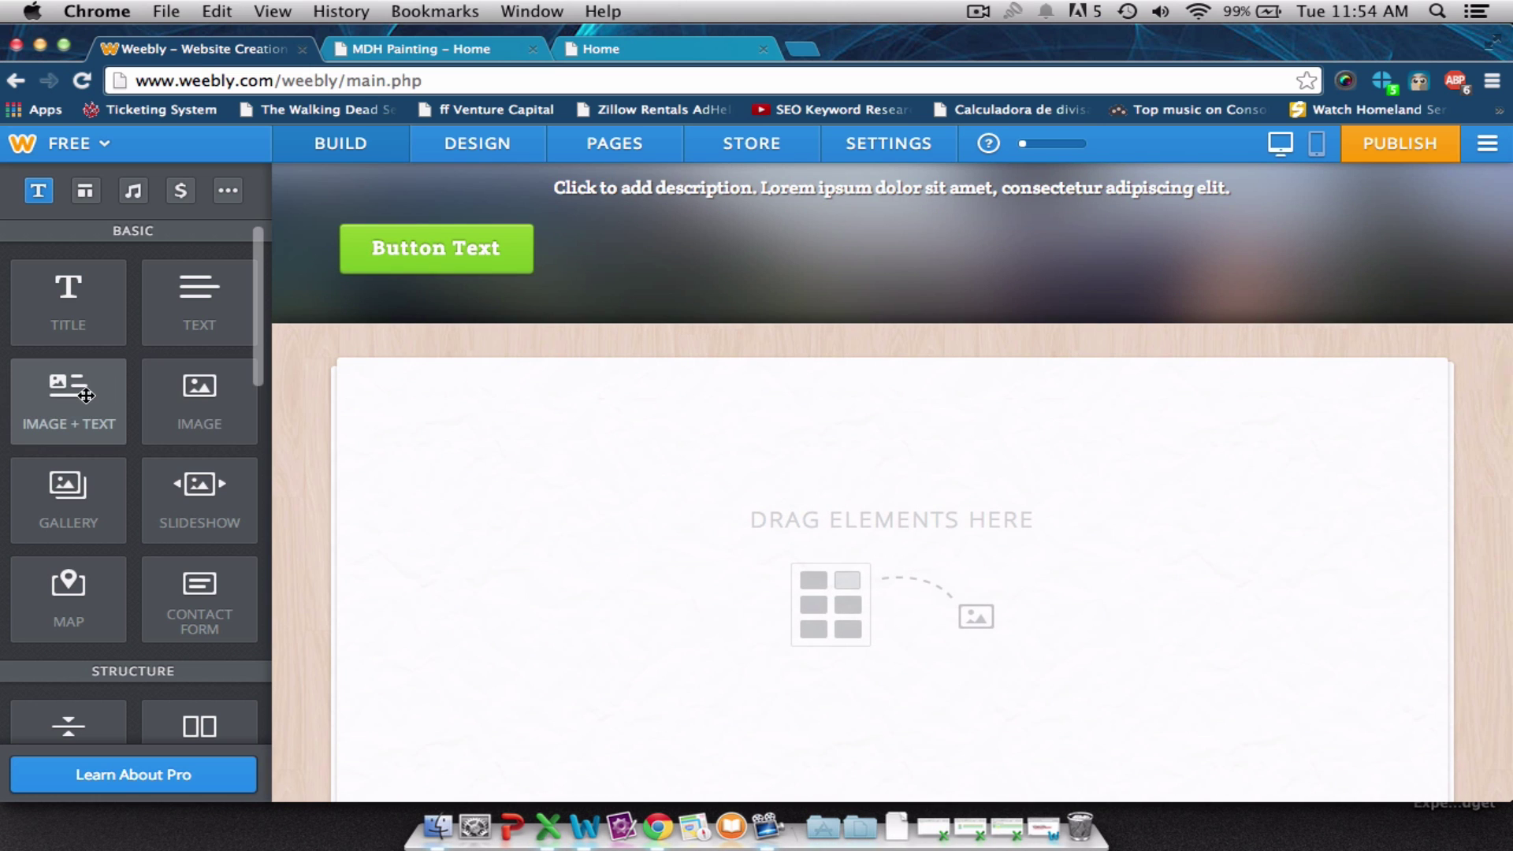
pyautogui.moveTo(86, 395)
pyautogui.mouseDown()
pyautogui.moveTo(531, 439)
pyautogui.moveTo(709, 483)
pyautogui.moveTo(4, 319)
pyautogui.moveTo(89, 388)
pyautogui.mouseUp()
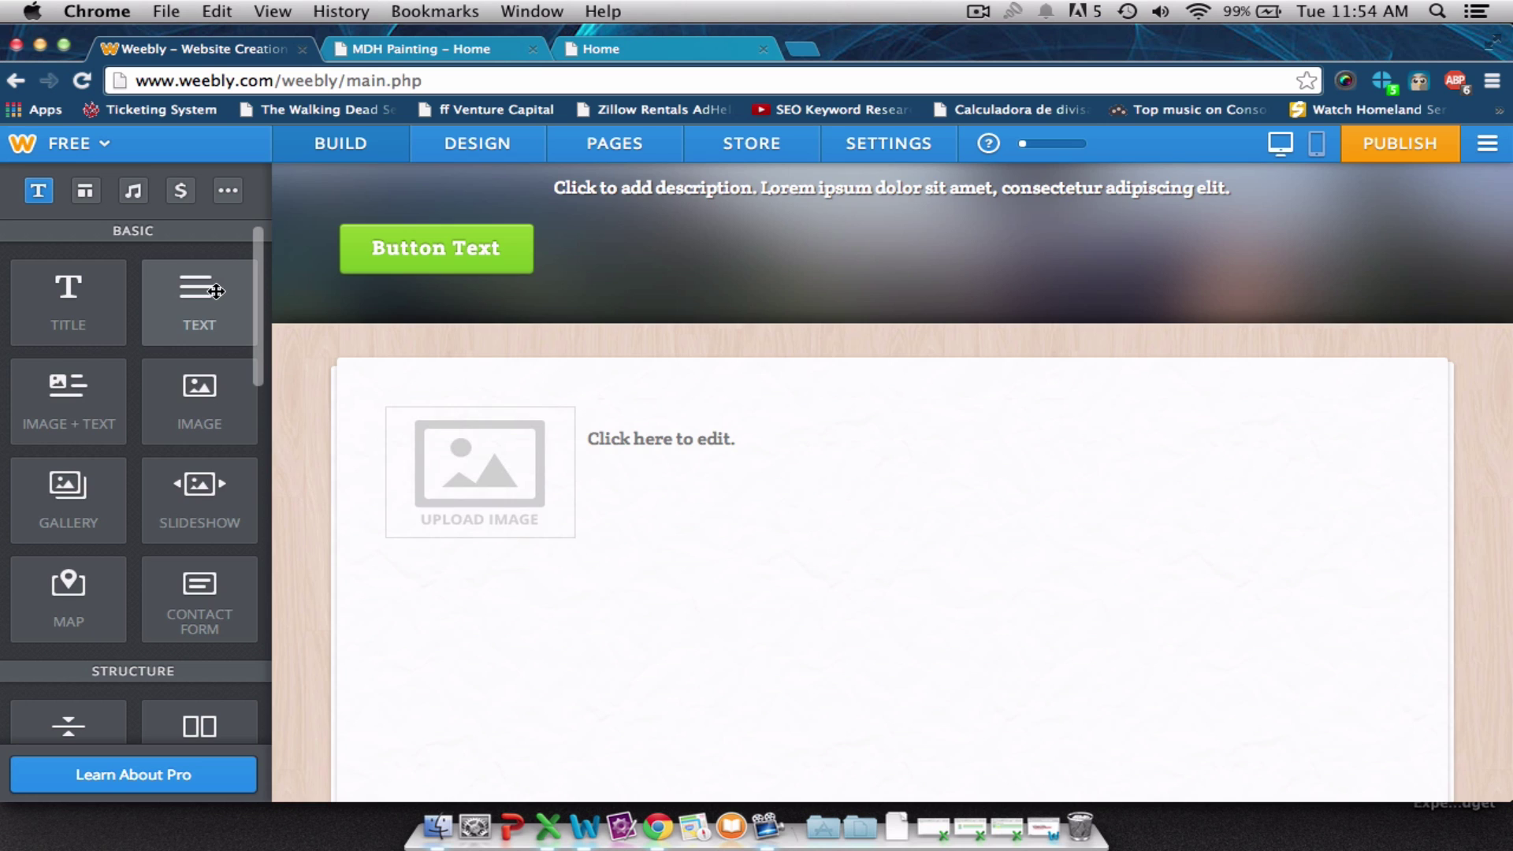
pyautogui.moveTo(215, 292); pyautogui.dragTo(683, 388)
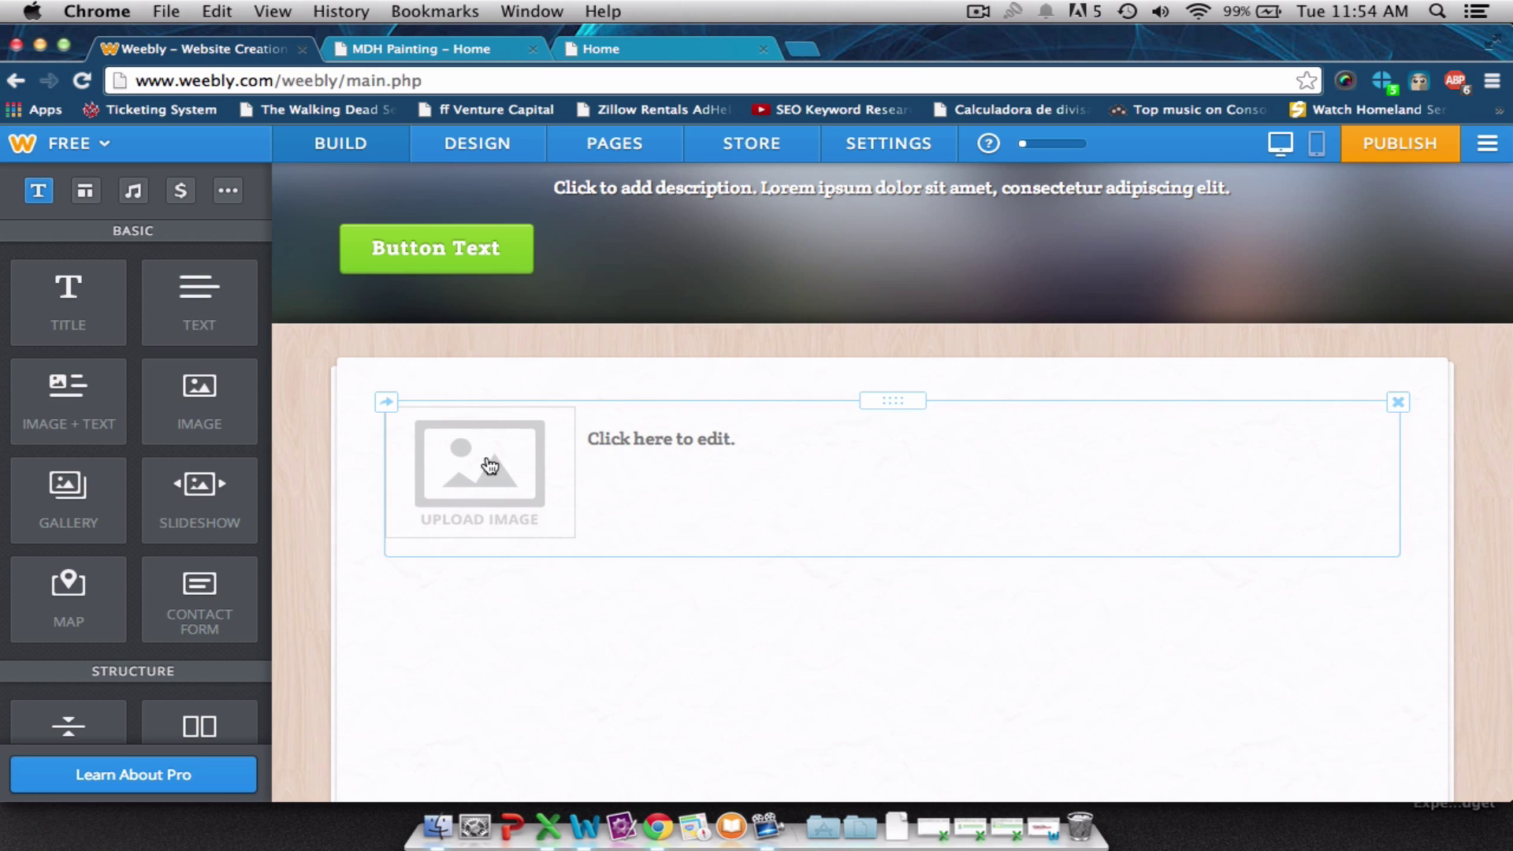
pyautogui.click(1398, 402)
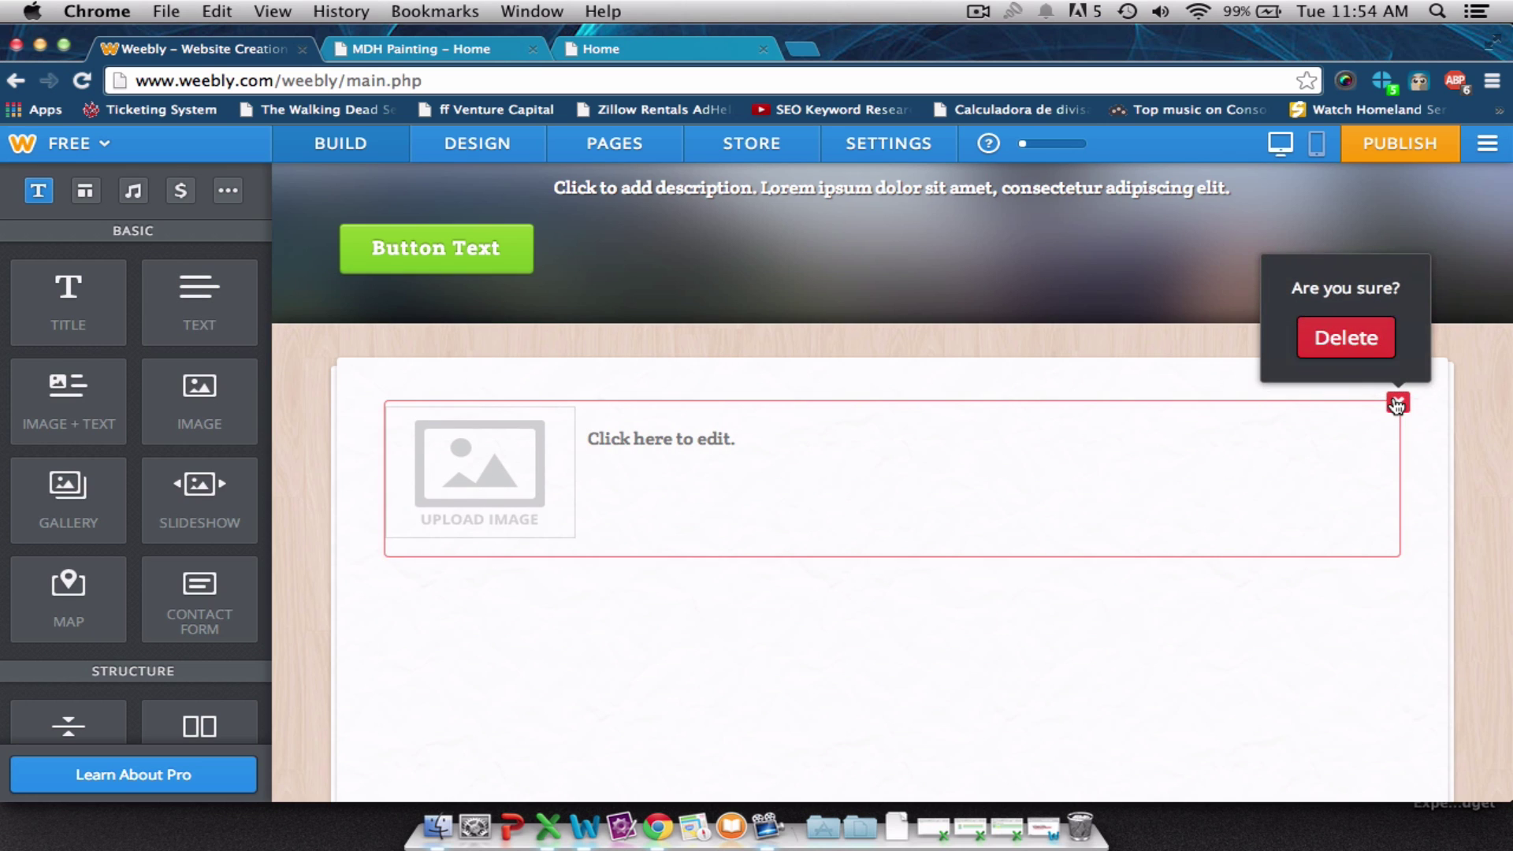
pyautogui.click(1350, 340)
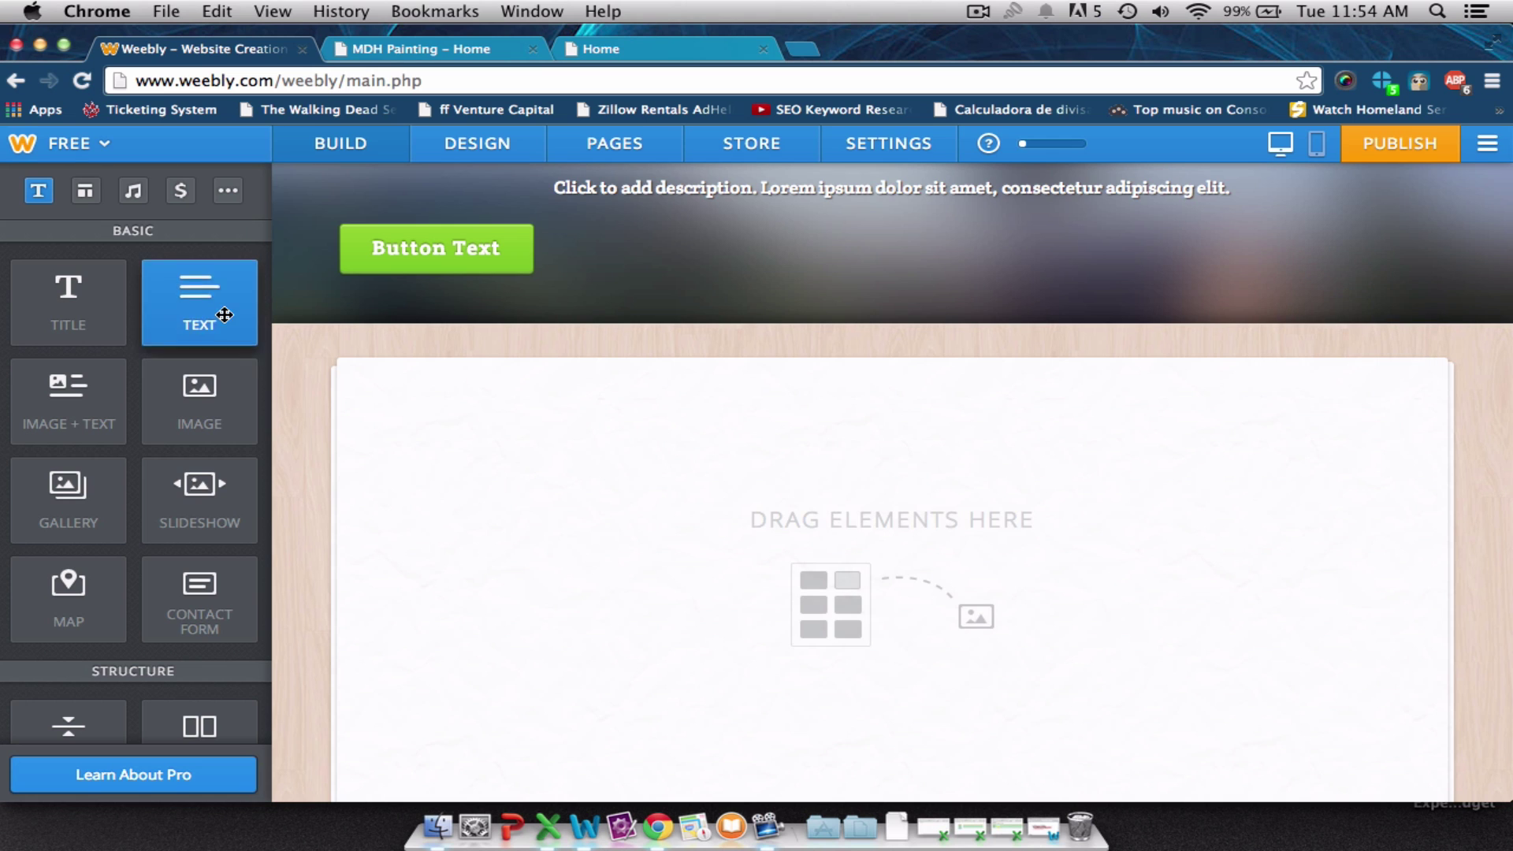
pyautogui.moveTo(225, 315); pyautogui.dragTo(805, 476)
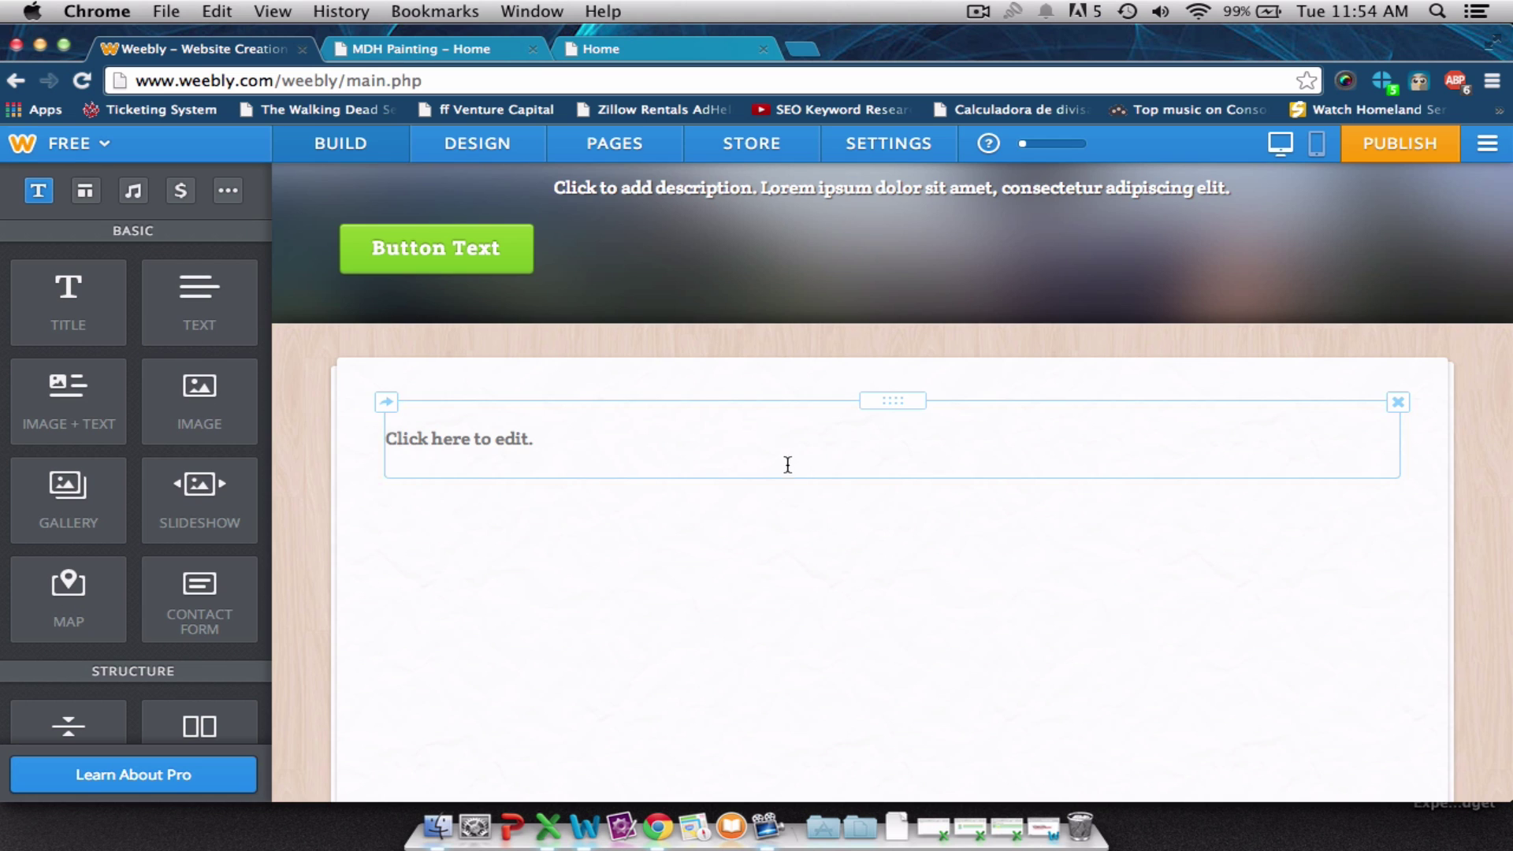
# Type the slogan 'Speedy. Professional. Done Right.' into the new text block.
pyautogui.click(787, 457)
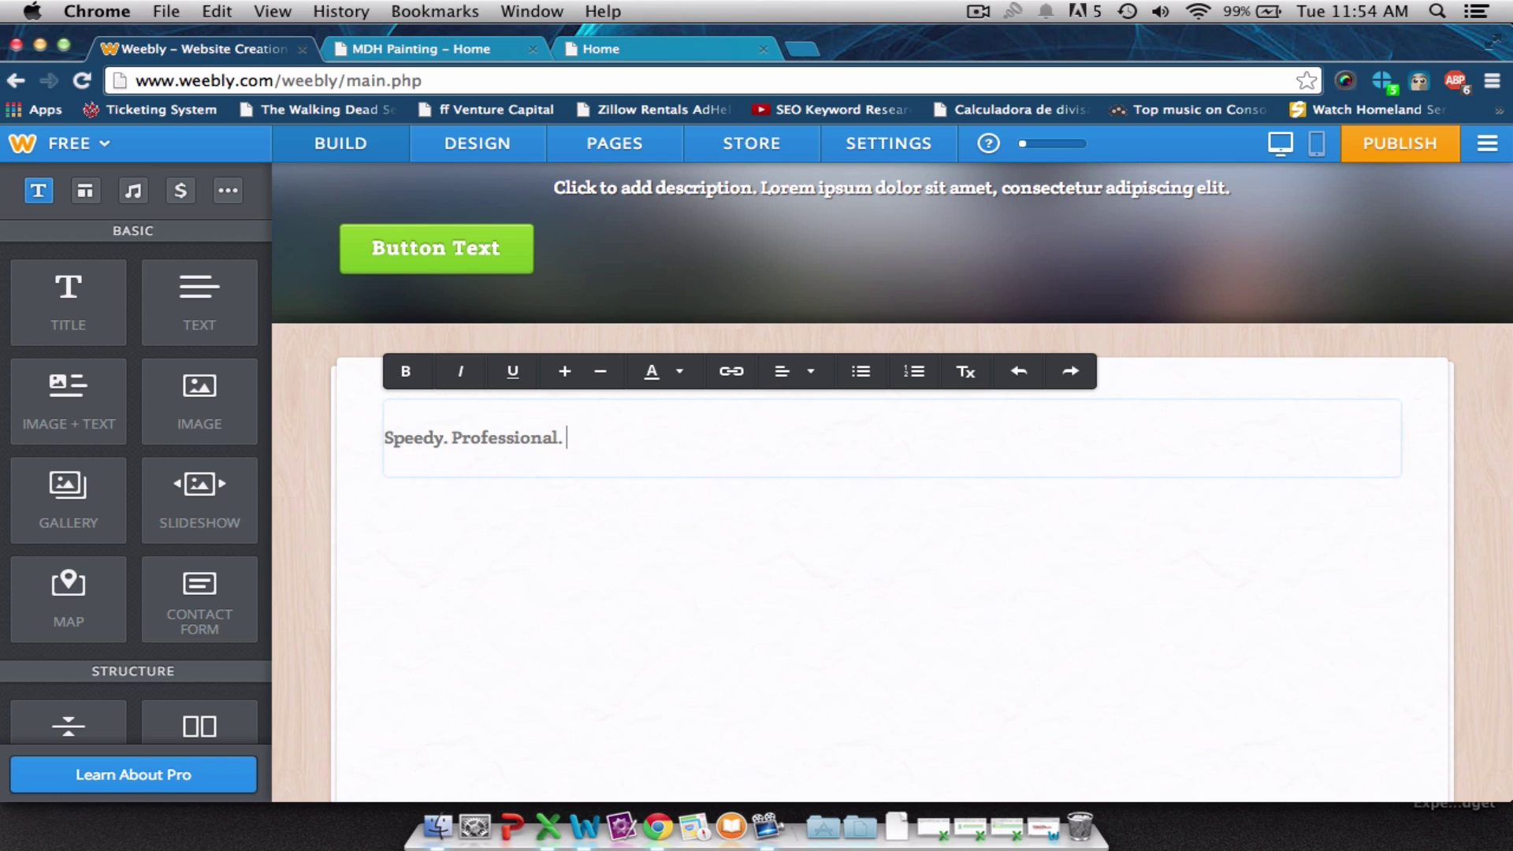
pyautogui.write('rig')
pyautogui.press('BackSpace')
pyautogui.press('BackSpace')
pyautogui.press('BackSpace')
pyautogui.write('ight.')
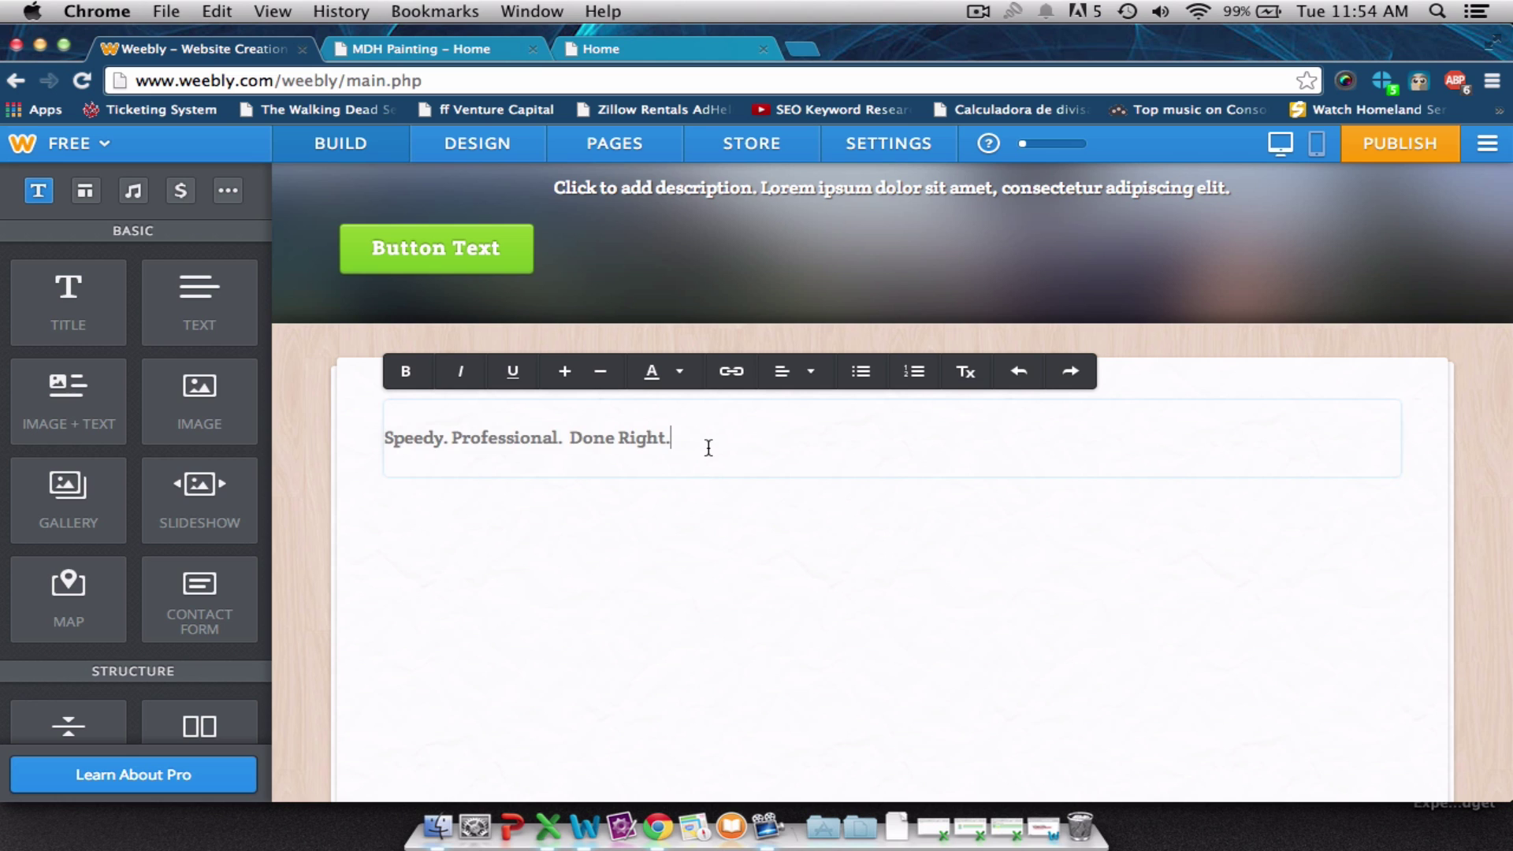
# Enlarge the slogan's font size four steps, leaving its colour unchanged.
pyautogui.moveTo(709, 448); pyautogui.dragTo(425, 405)
pyautogui.click(653, 374)
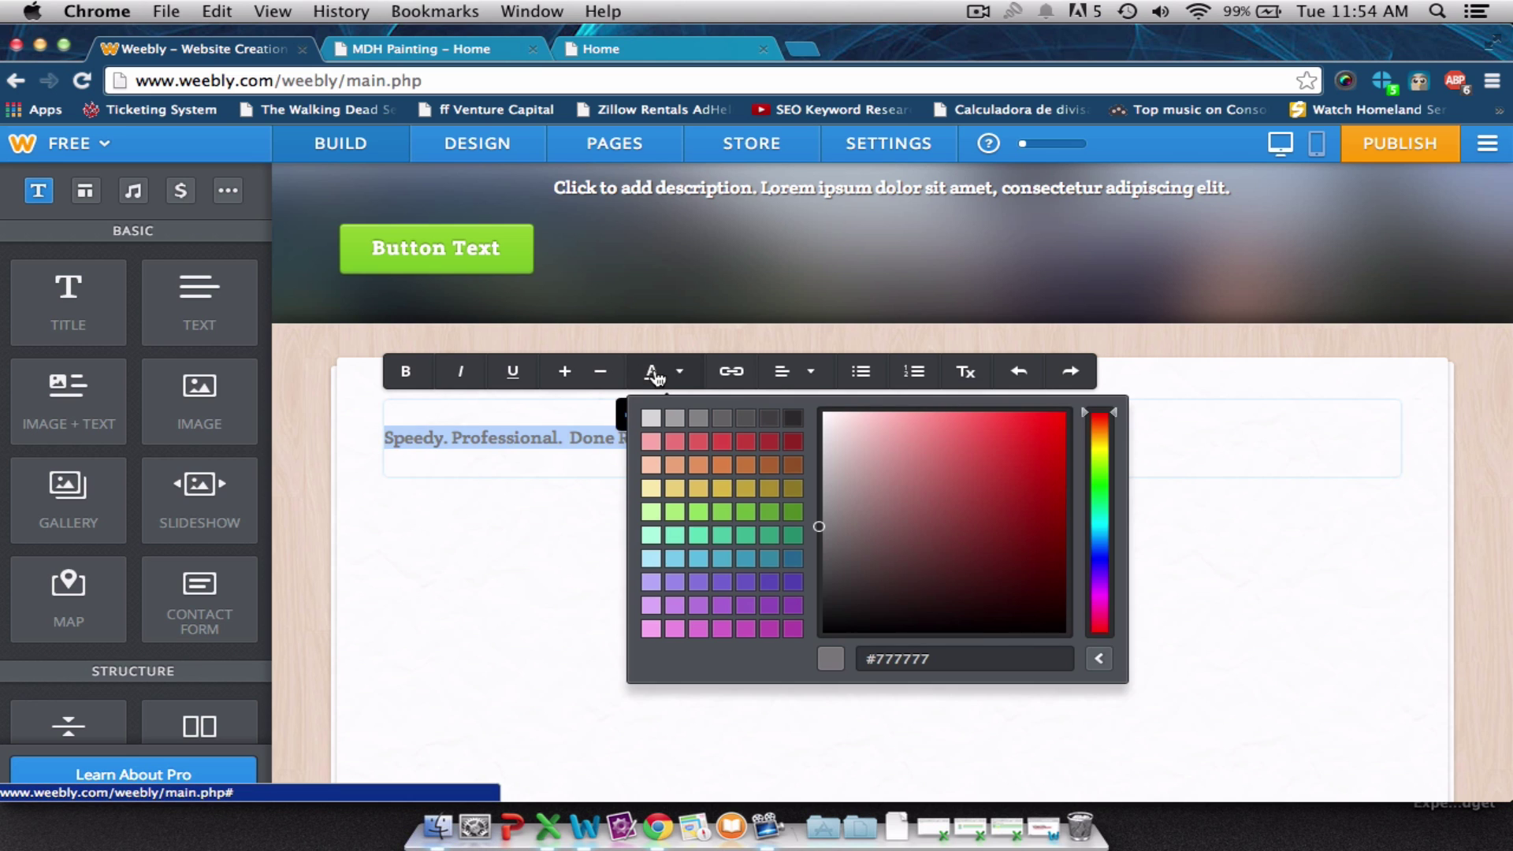
pyautogui.click(655, 375)
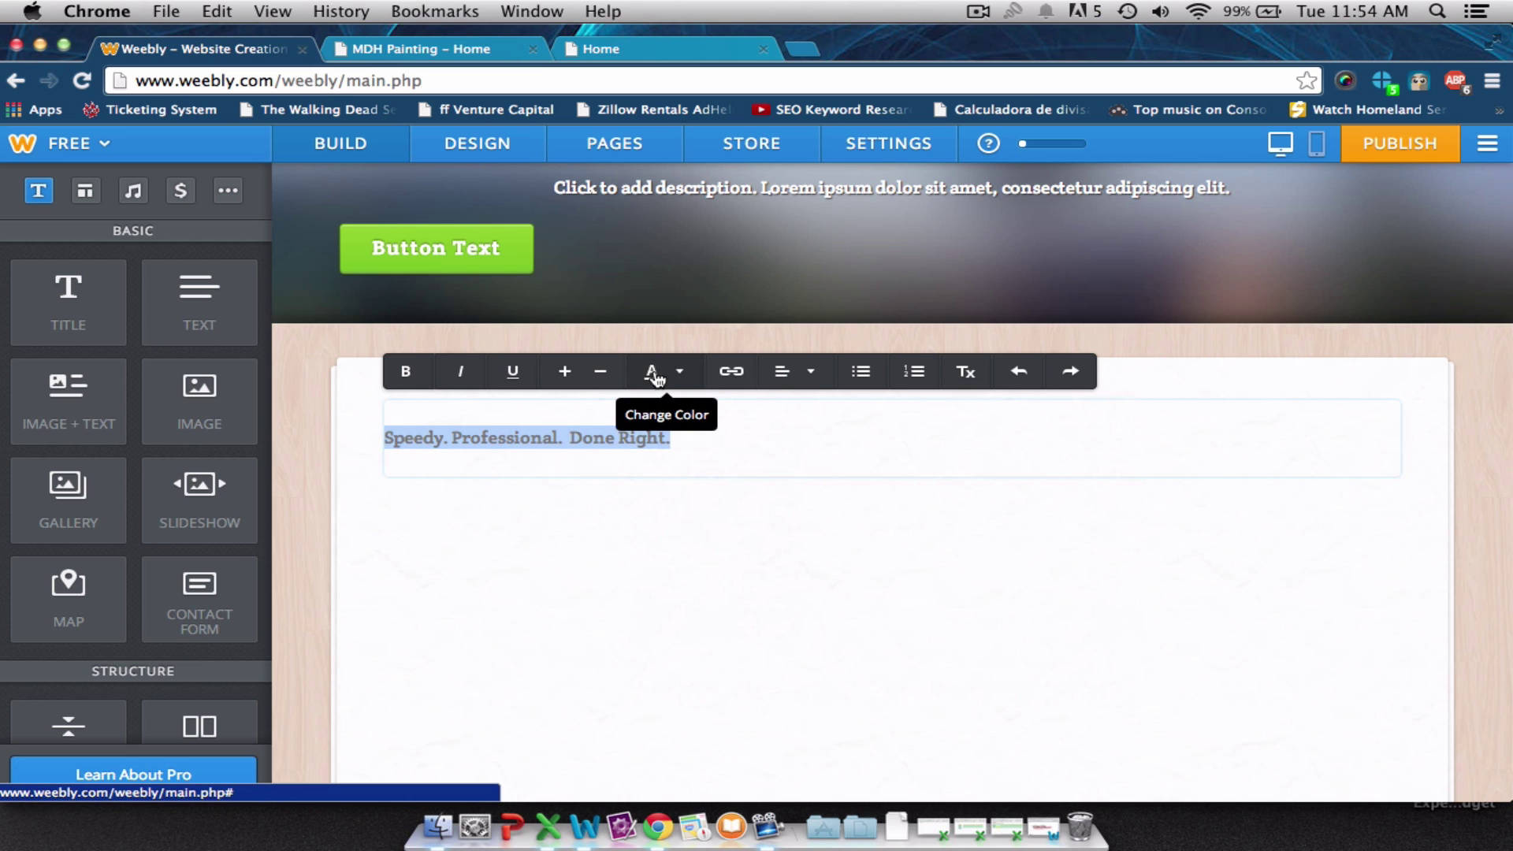
pyautogui.click(564, 375)
pyautogui.click(565, 375)
pyautogui.click(565, 376)
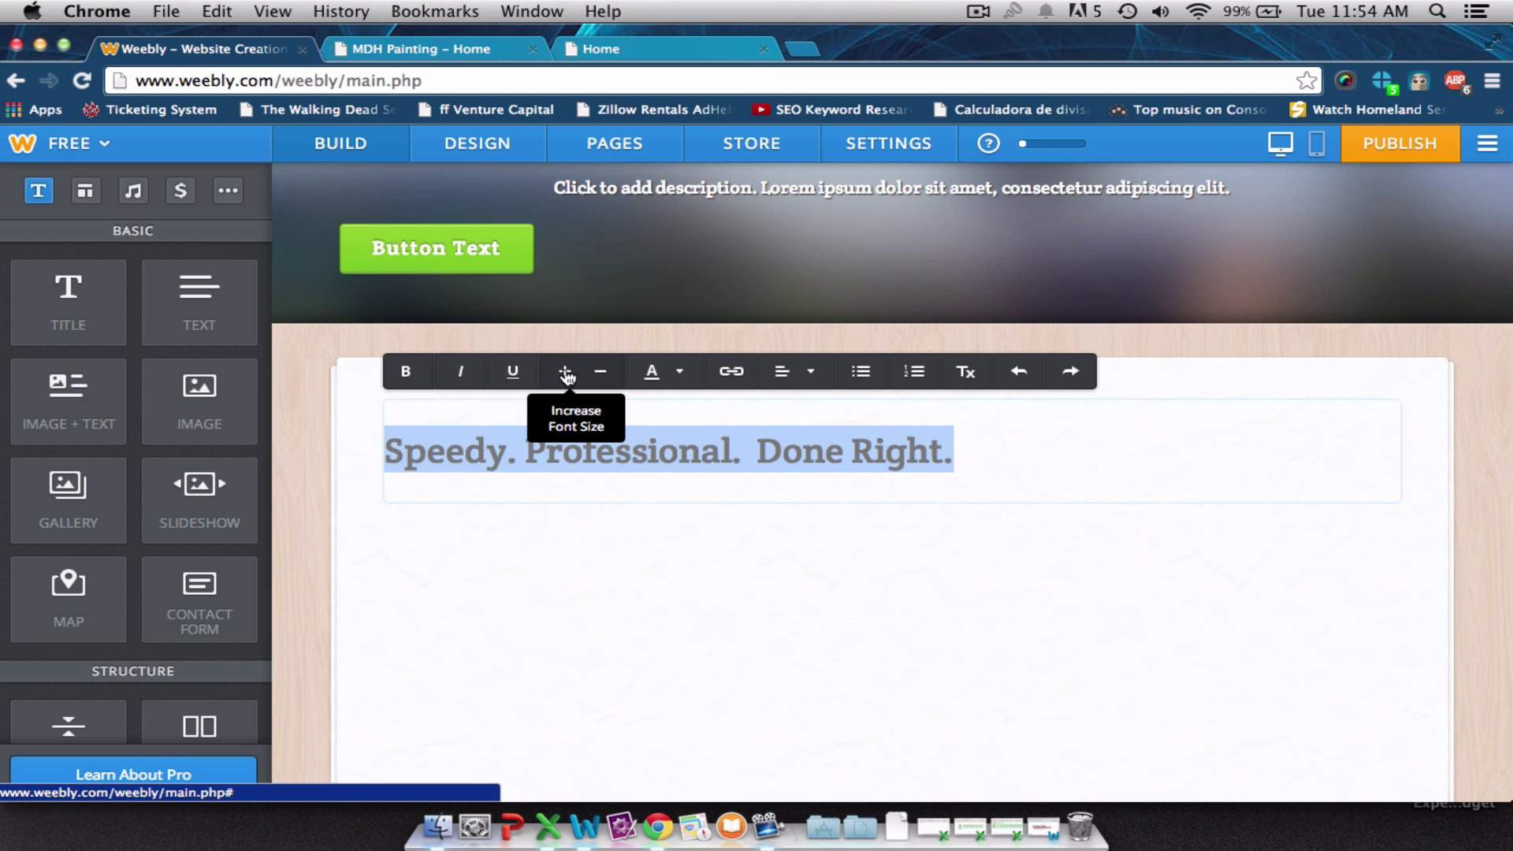
pyautogui.click(566, 377)
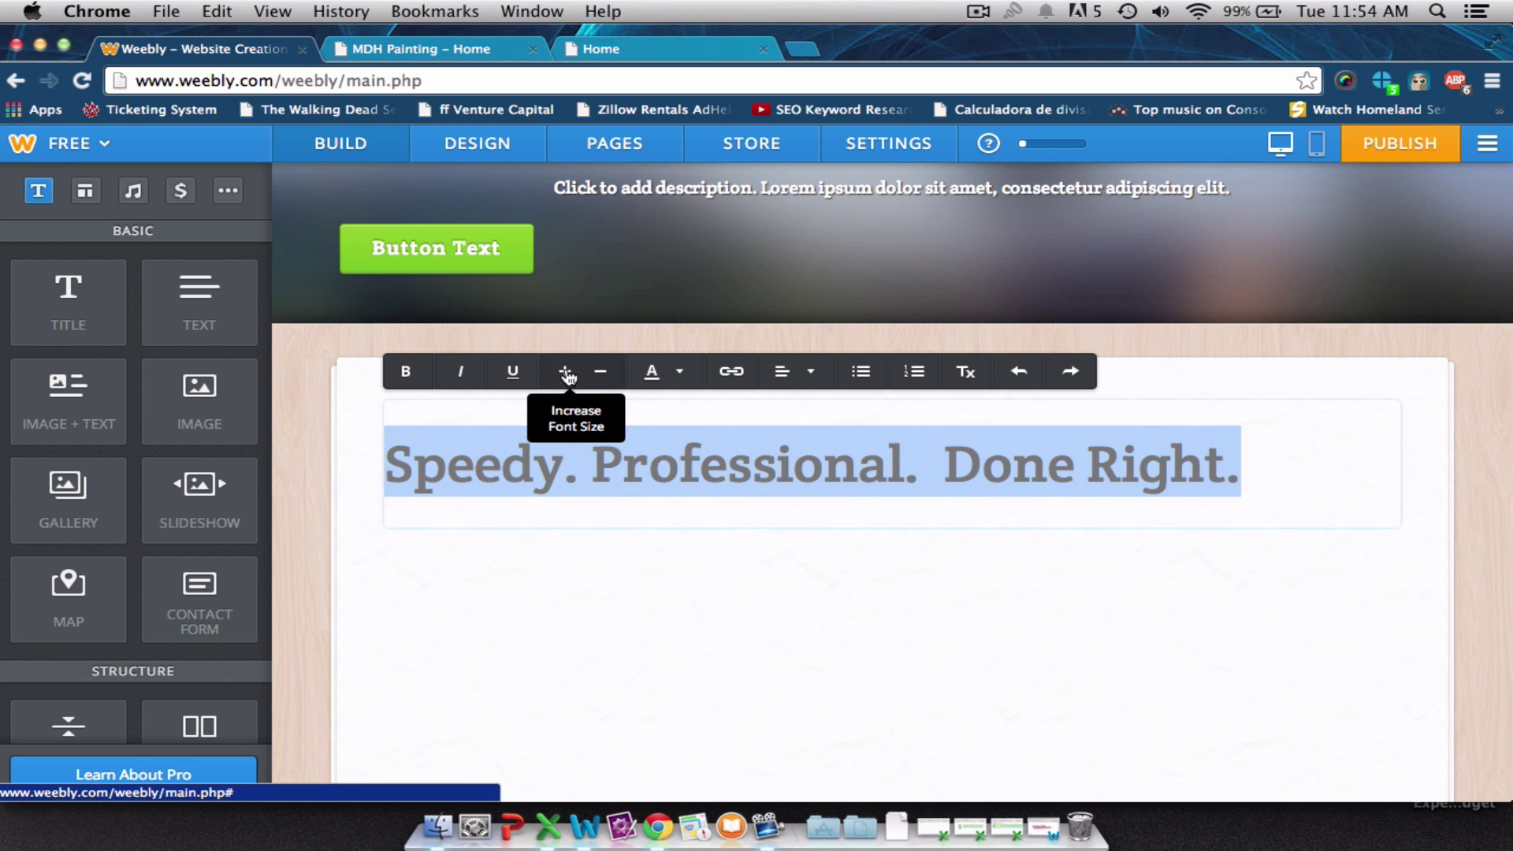
pyautogui.click(996, 579)
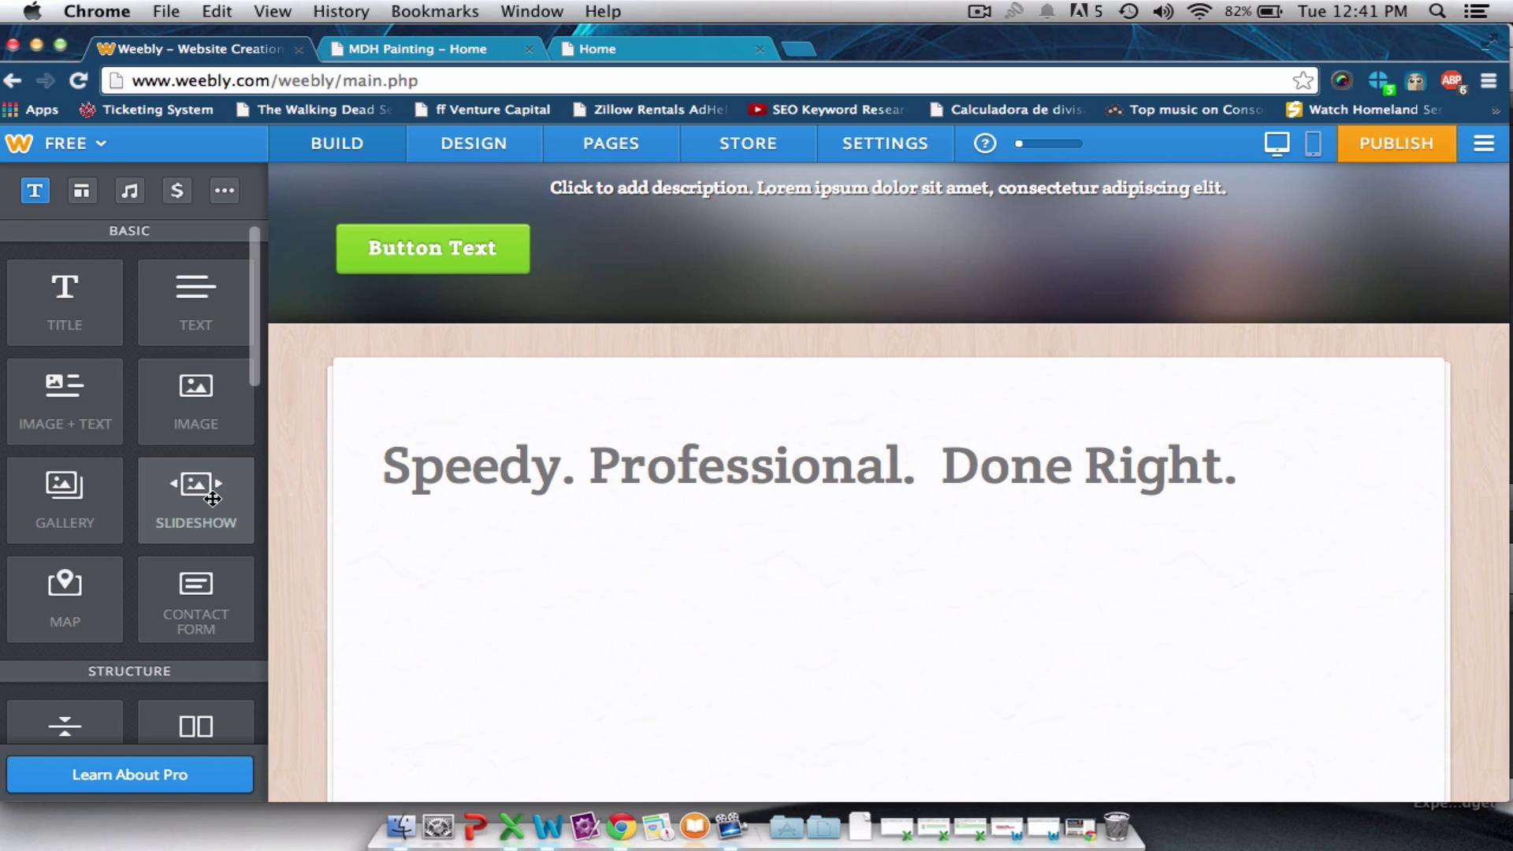
# Add a Simple Slideshow below the slogan and browse to the Painting Photos folder.
pyautogui.moveTo(213, 498); pyautogui.dragTo(649, 683)
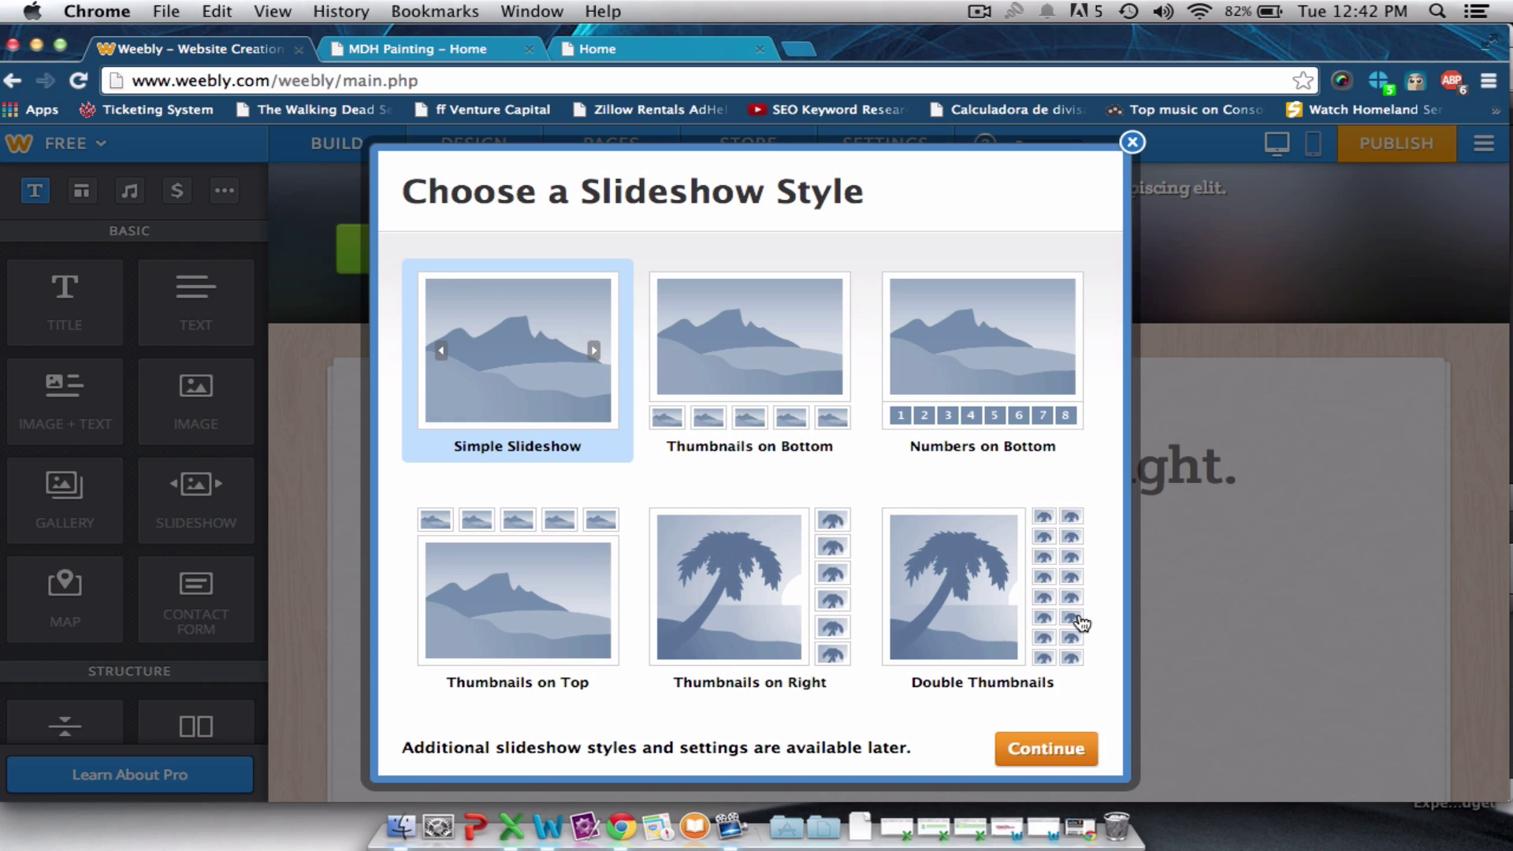
pyautogui.click(1060, 751)
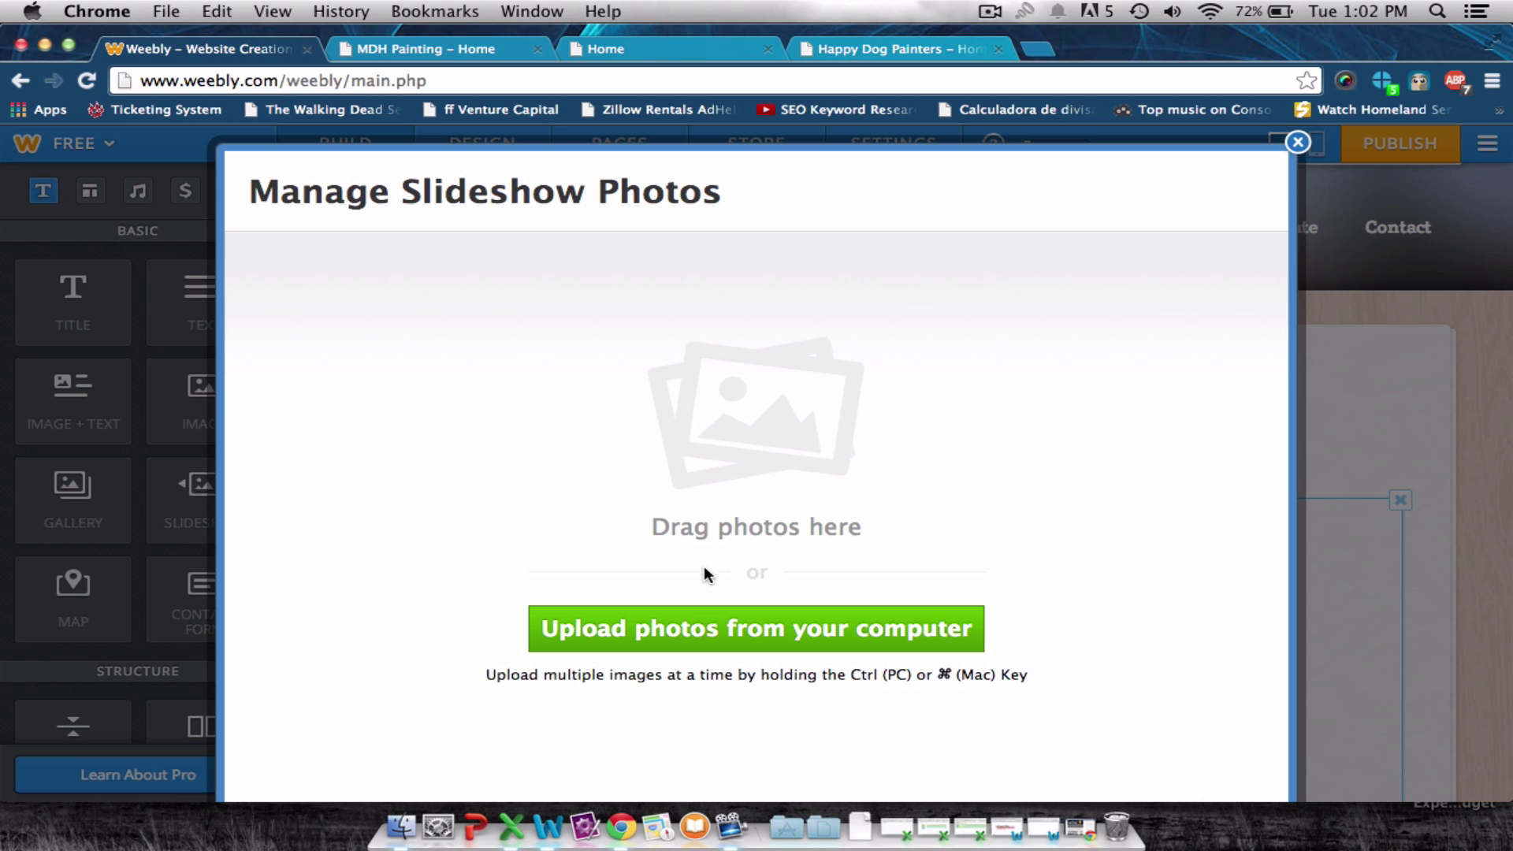
pyautogui.click(692, 628)
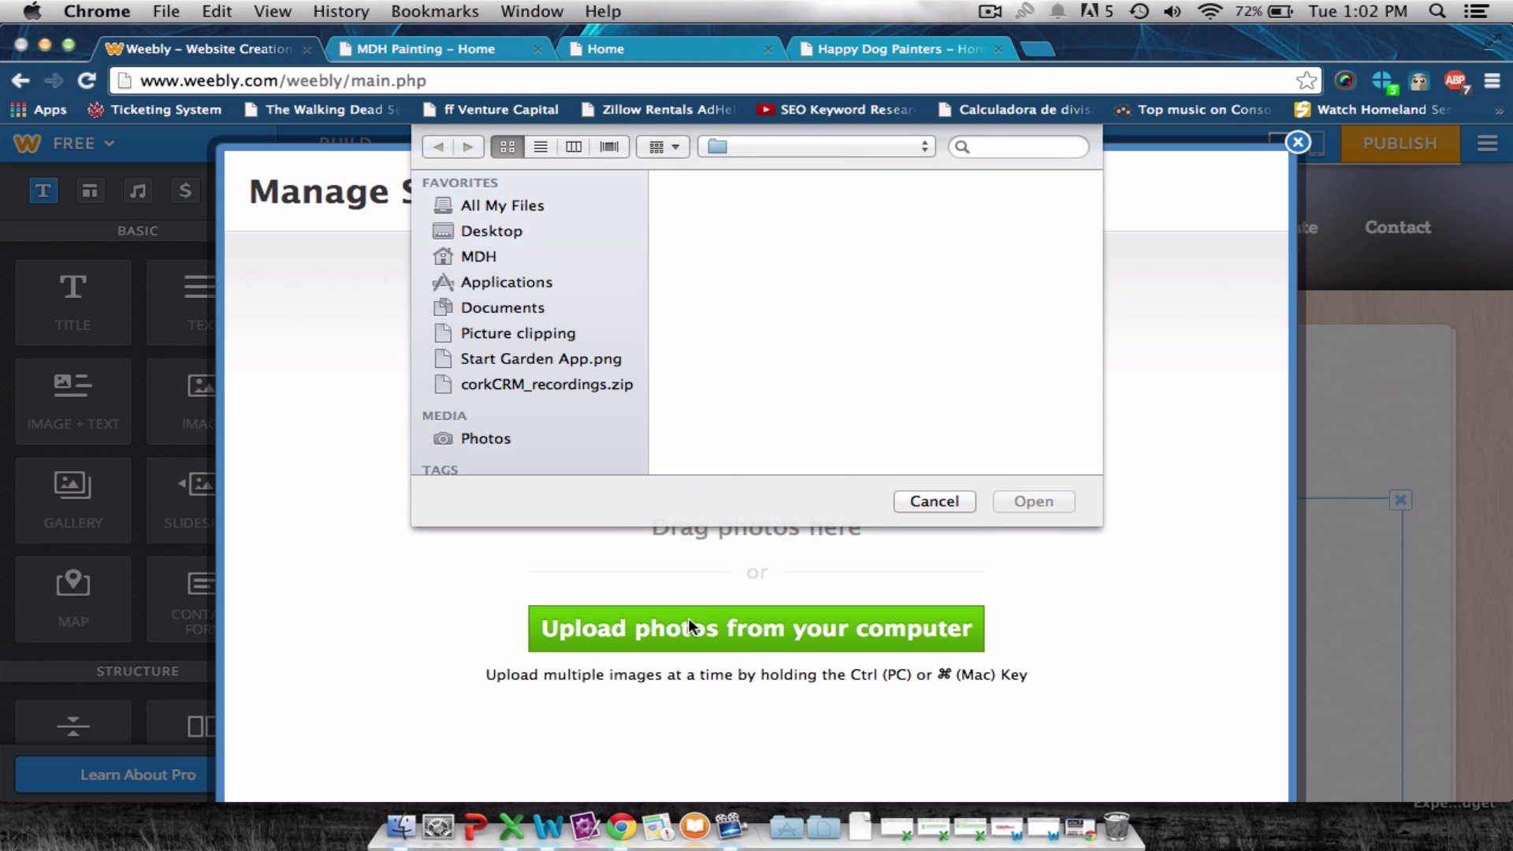
pyautogui.click(521, 230)
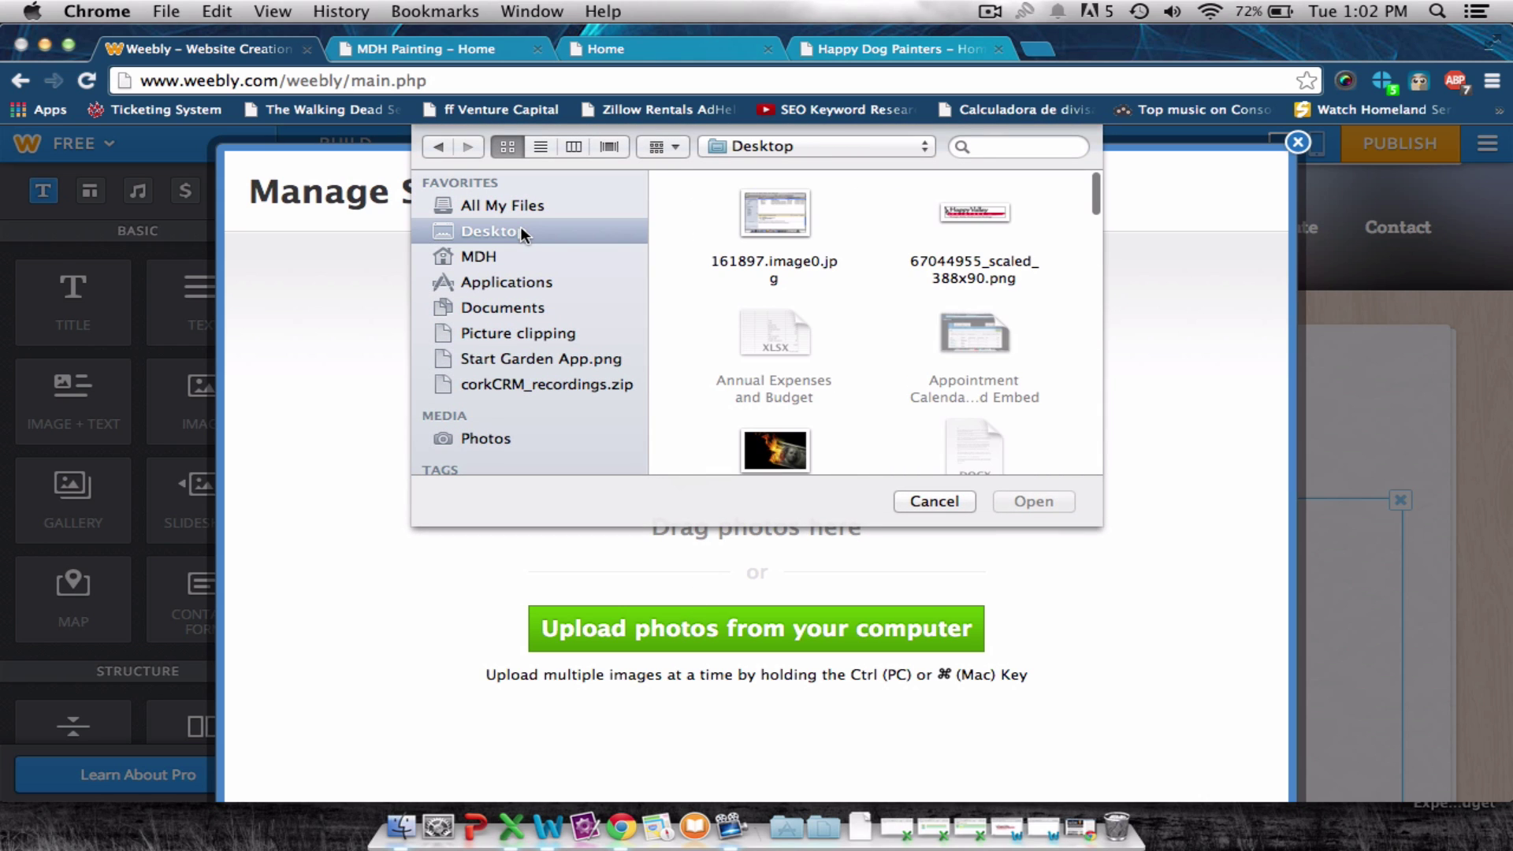
pyautogui.click(438, 146)
# Upload Finished Deck.png, Garage 3.jpg and Garage.jpg to the slideshow and save it.
pyautogui.click(782, 329)
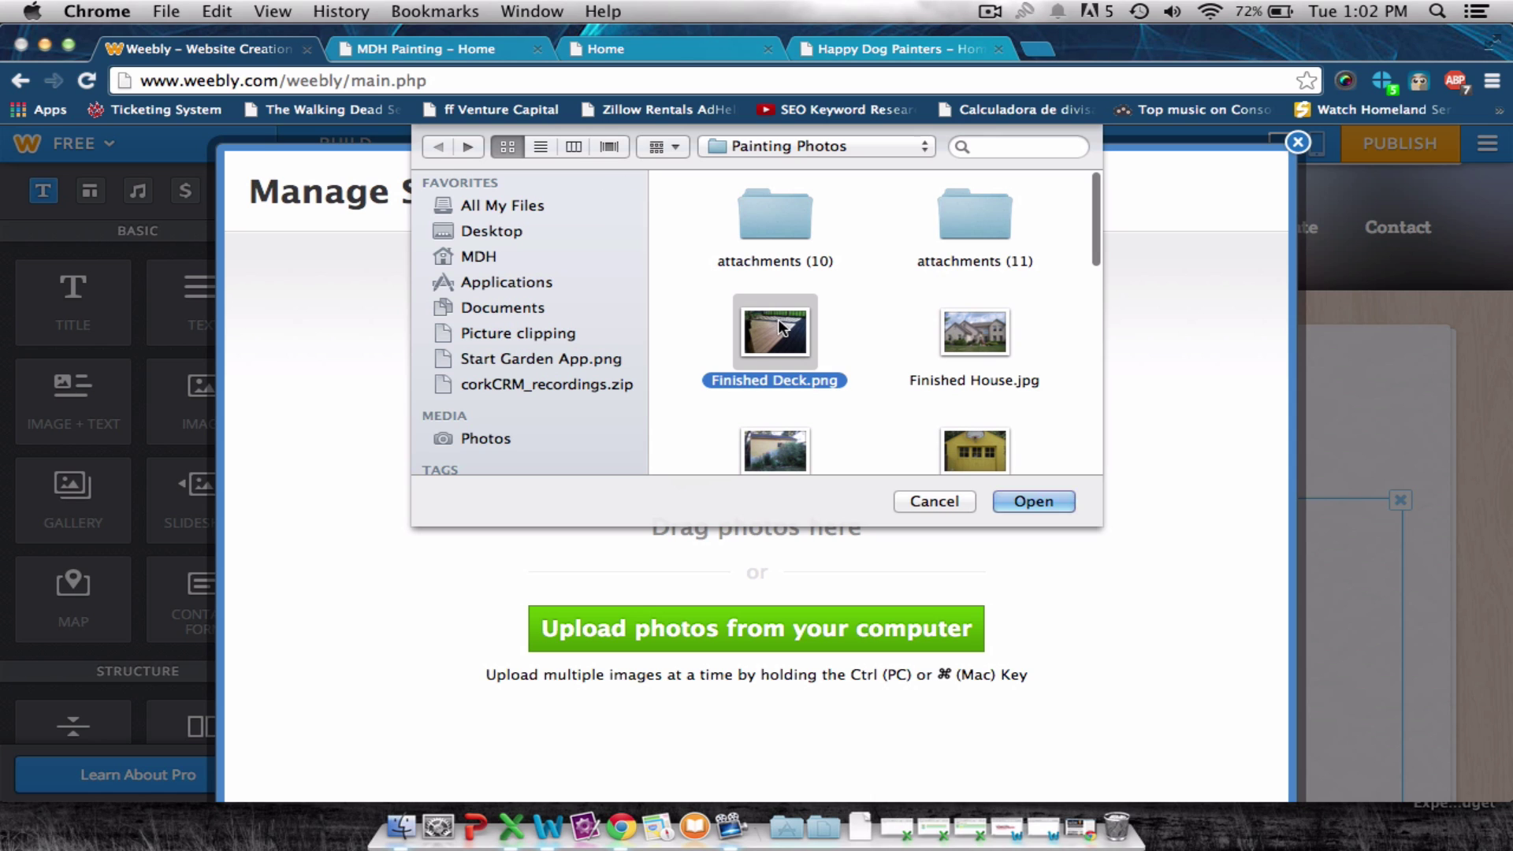
pyautogui.scroll(-3, 946, 335)
pyautogui.keyDown('super'); pyautogui.click(998, 337); pyautogui.keyUp('super')
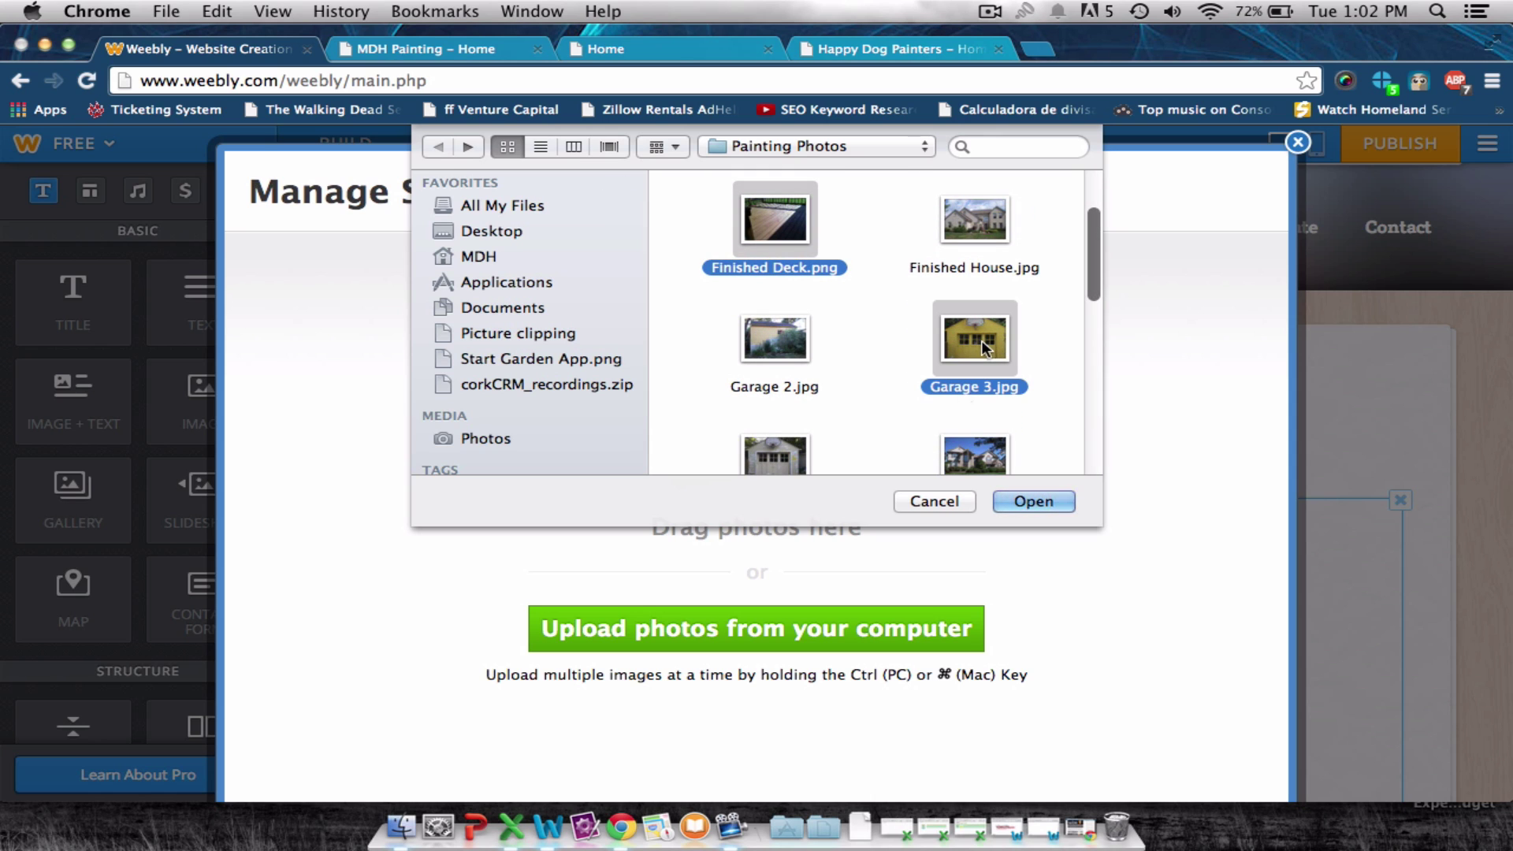
pyautogui.keyDown('super'); pyautogui.click(780, 456); pyautogui.keyUp('super')
pyautogui.scroll(-2, 924, 448)
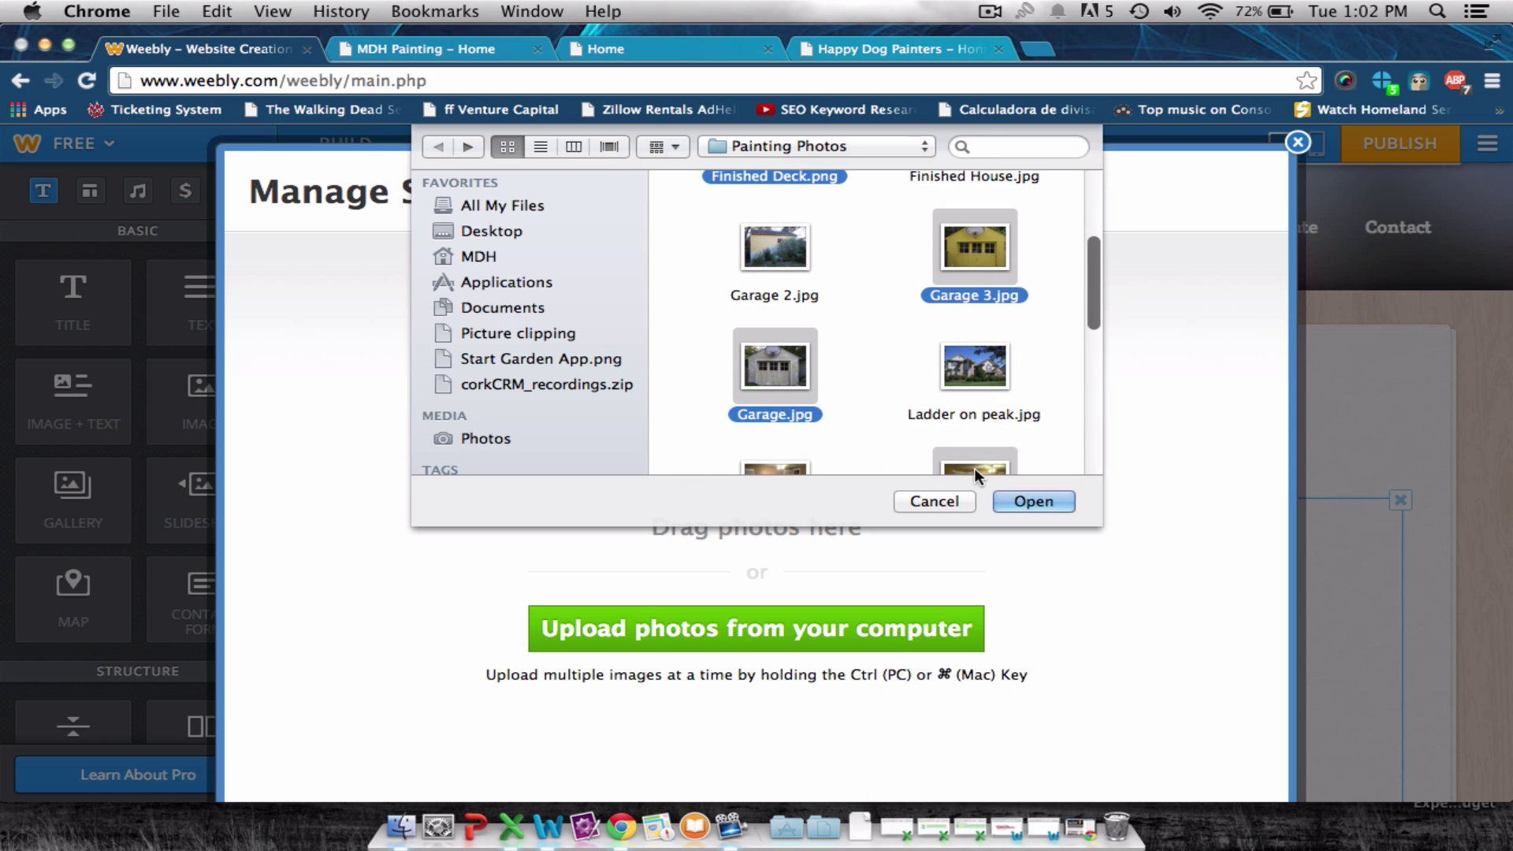
pyautogui.click(1032, 502)
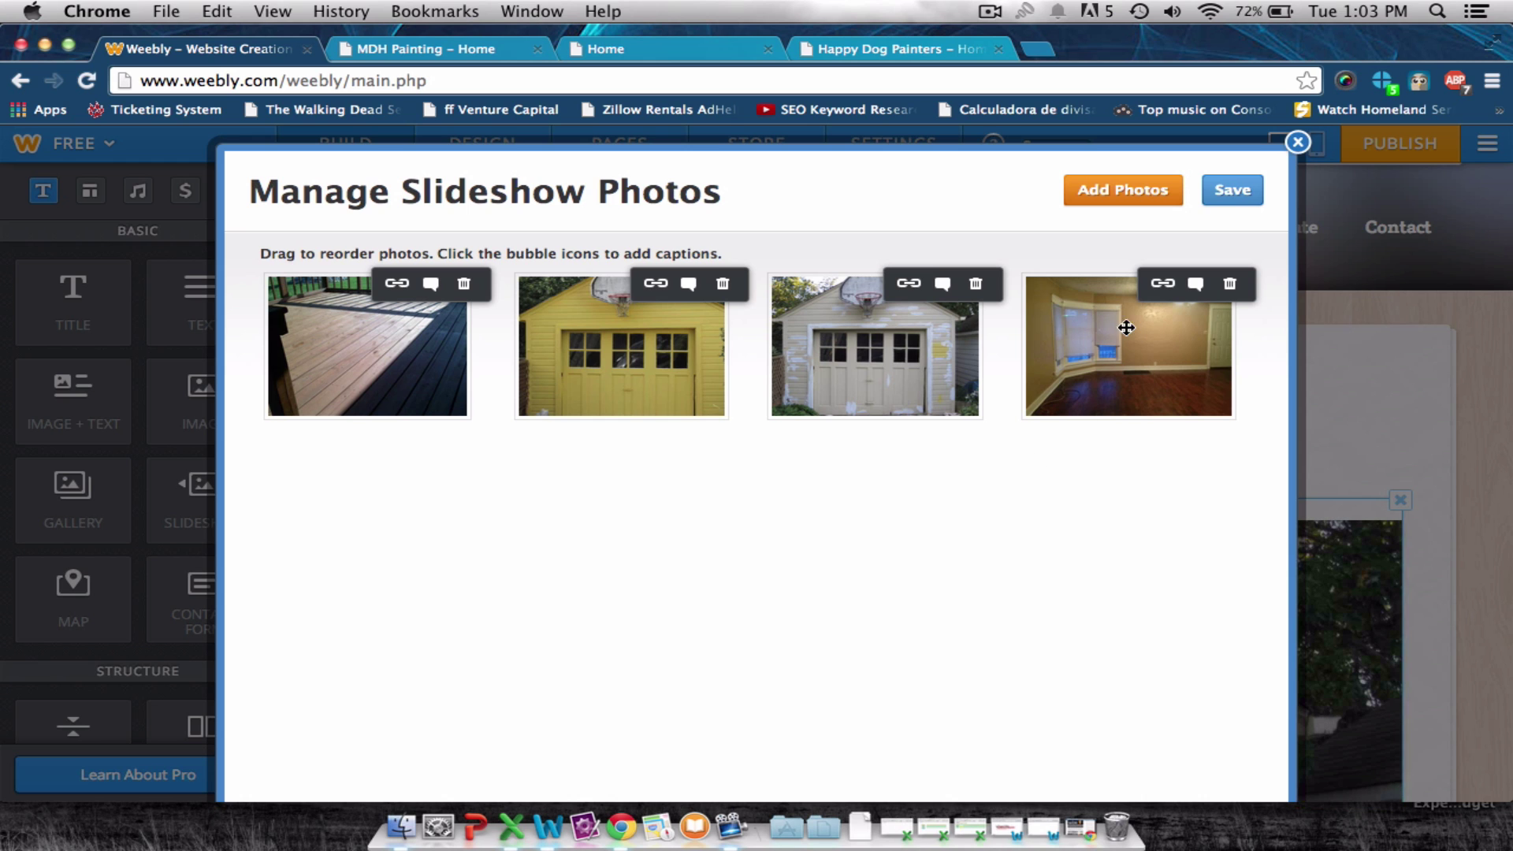
pyautogui.click(1231, 193)
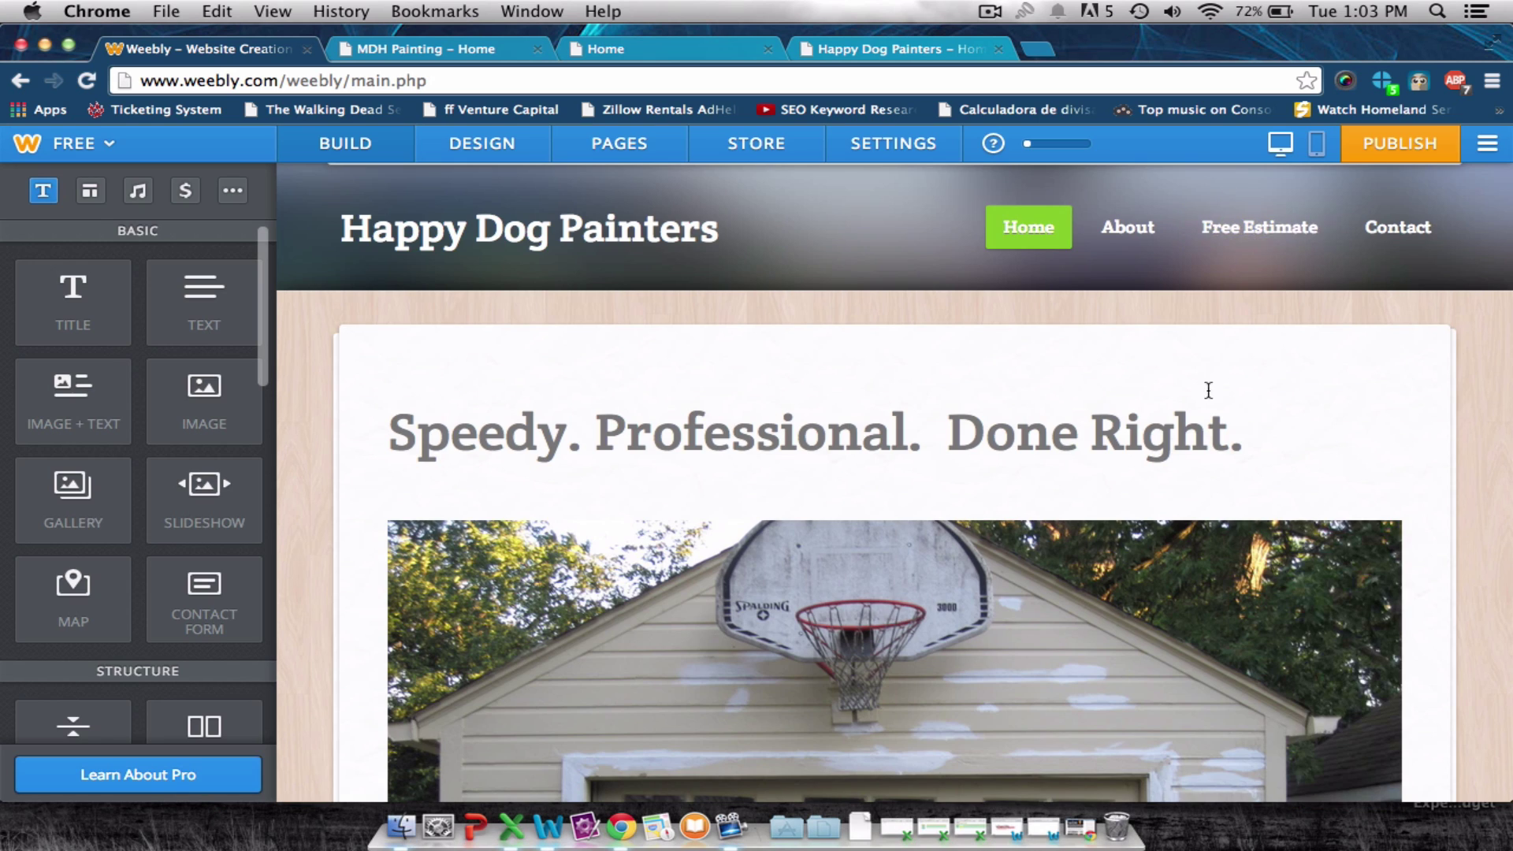
# Look at the MDH Painting site for reference before changing the home page layout.
pyautogui.scroll(-5, 1210, 394)
pyautogui.scroll(5, 1222, 406)
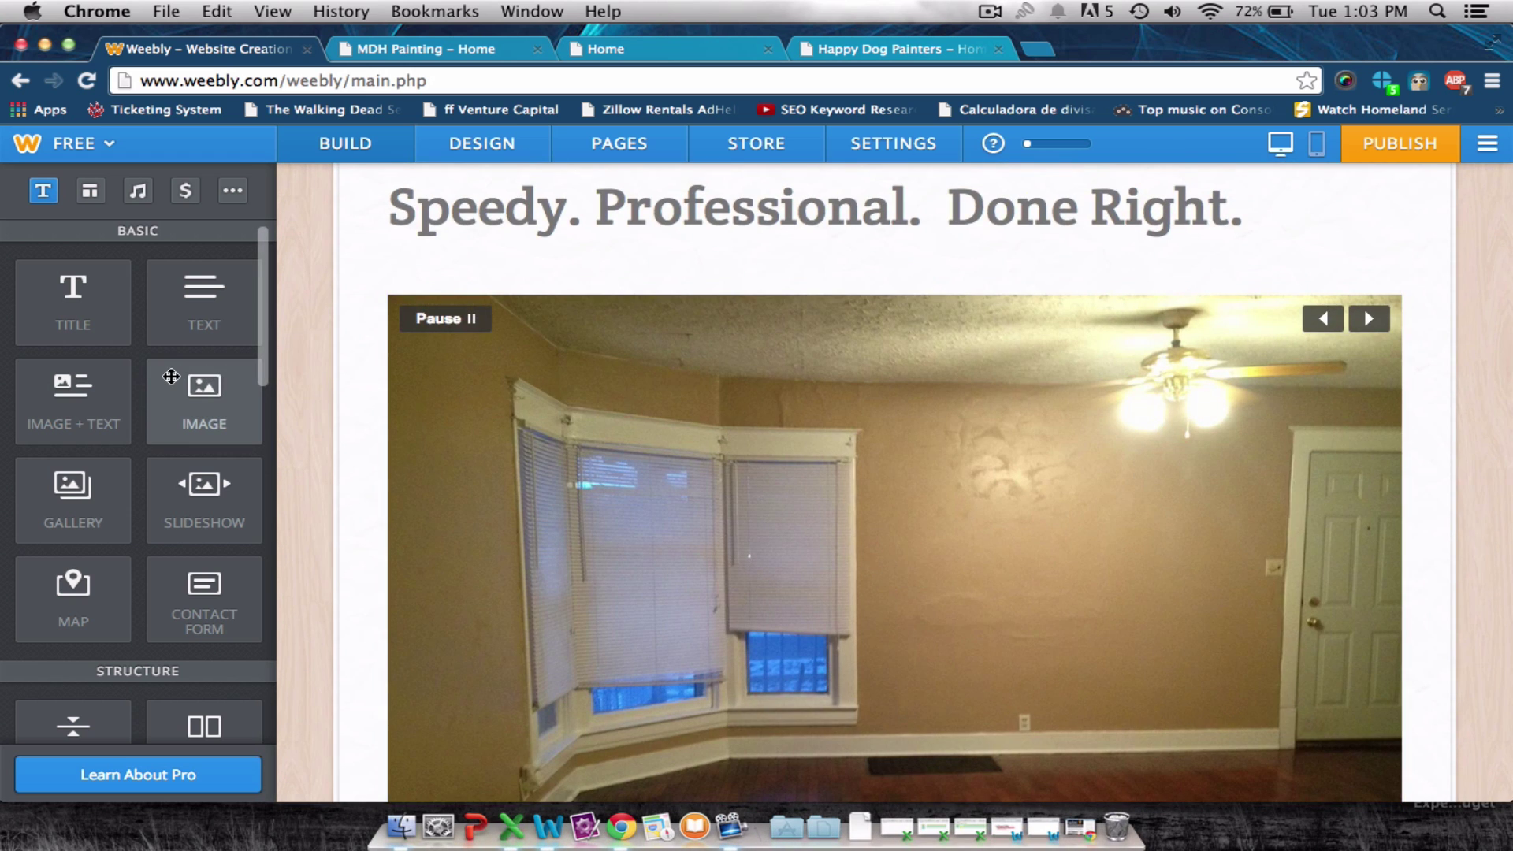
pyautogui.click(381, 50)
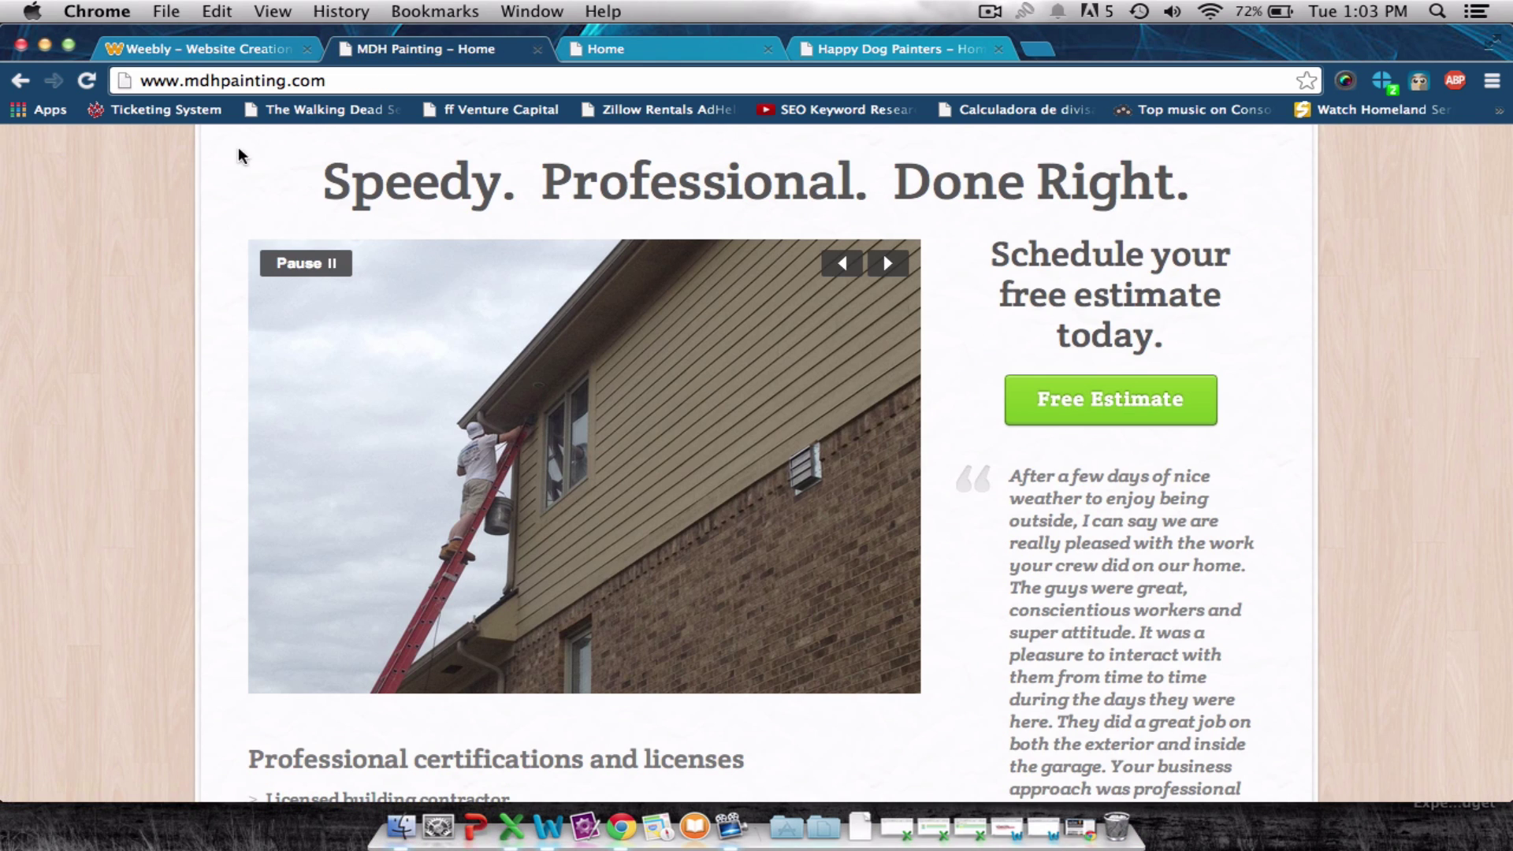
pyautogui.click(213, 52)
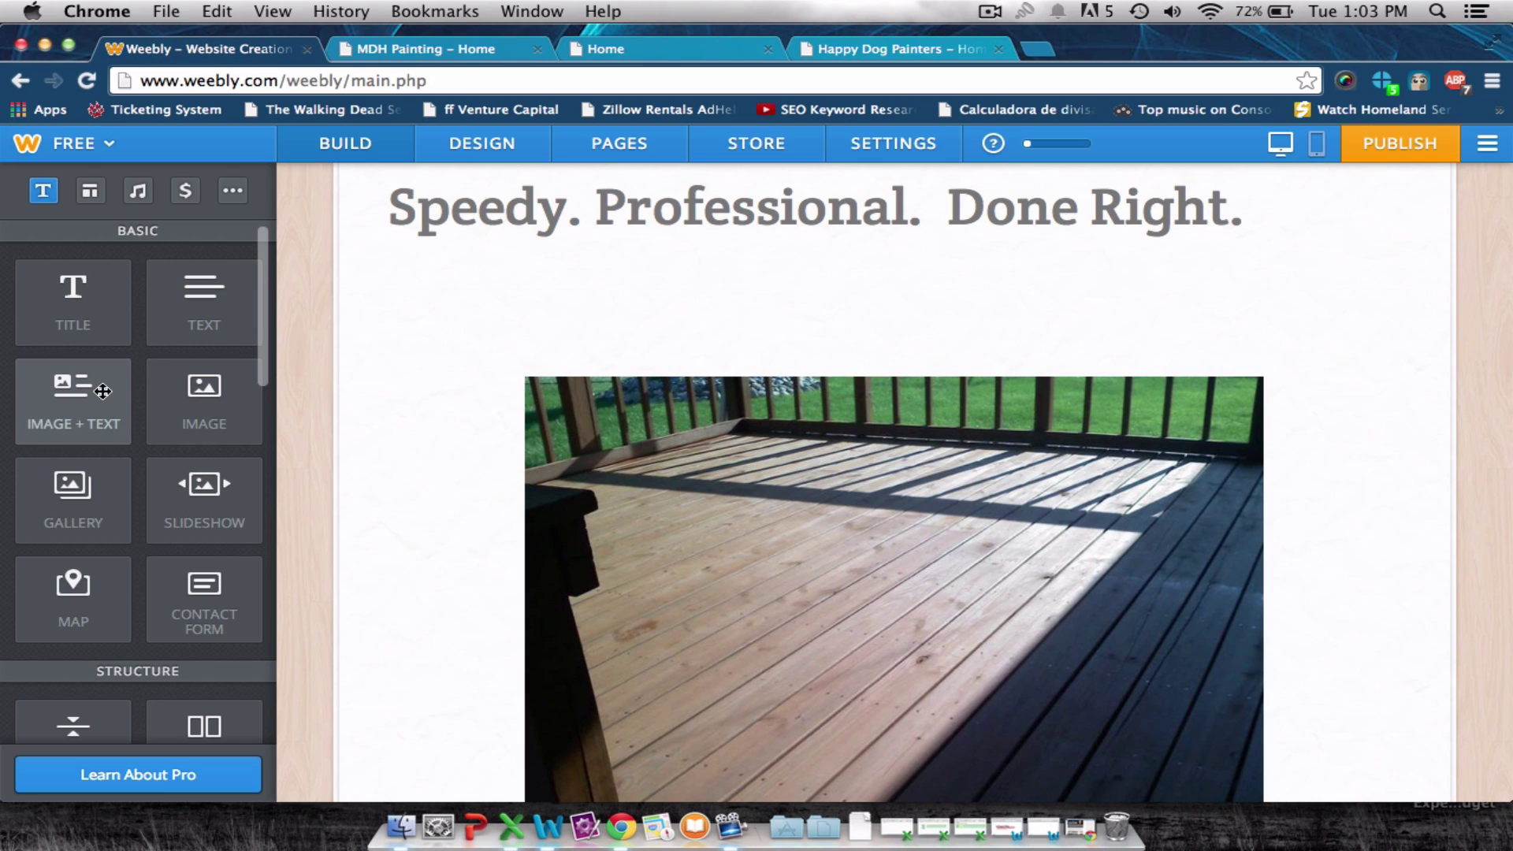
pyautogui.scroll(-5, 102, 392)
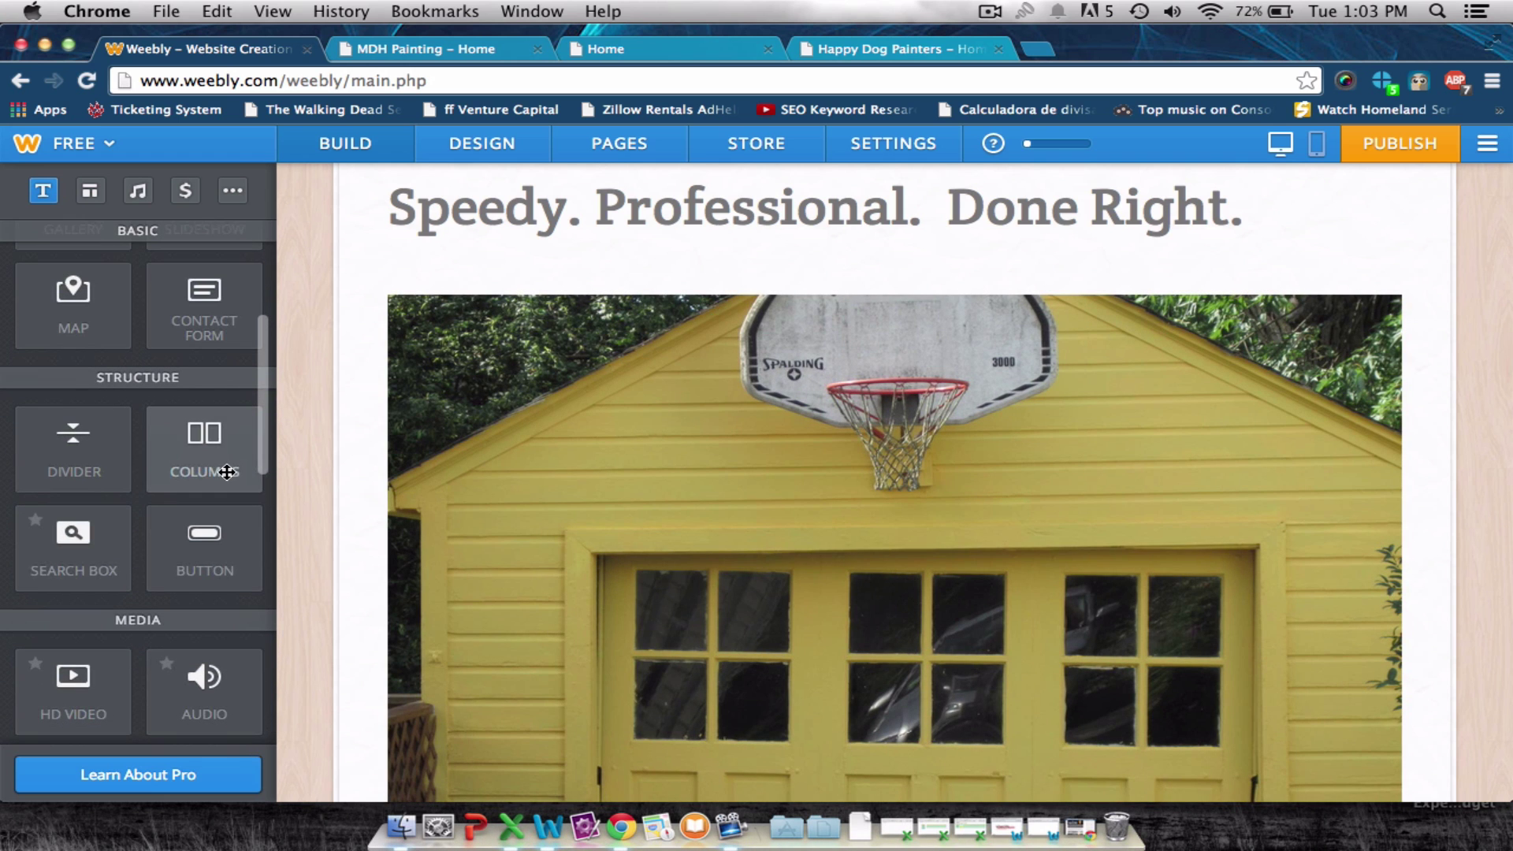
# Add a two-column block above the slideshow, move the slideshow into it, and widen the left column.
pyautogui.moveTo(227, 472); pyautogui.dragTo(804, 504)
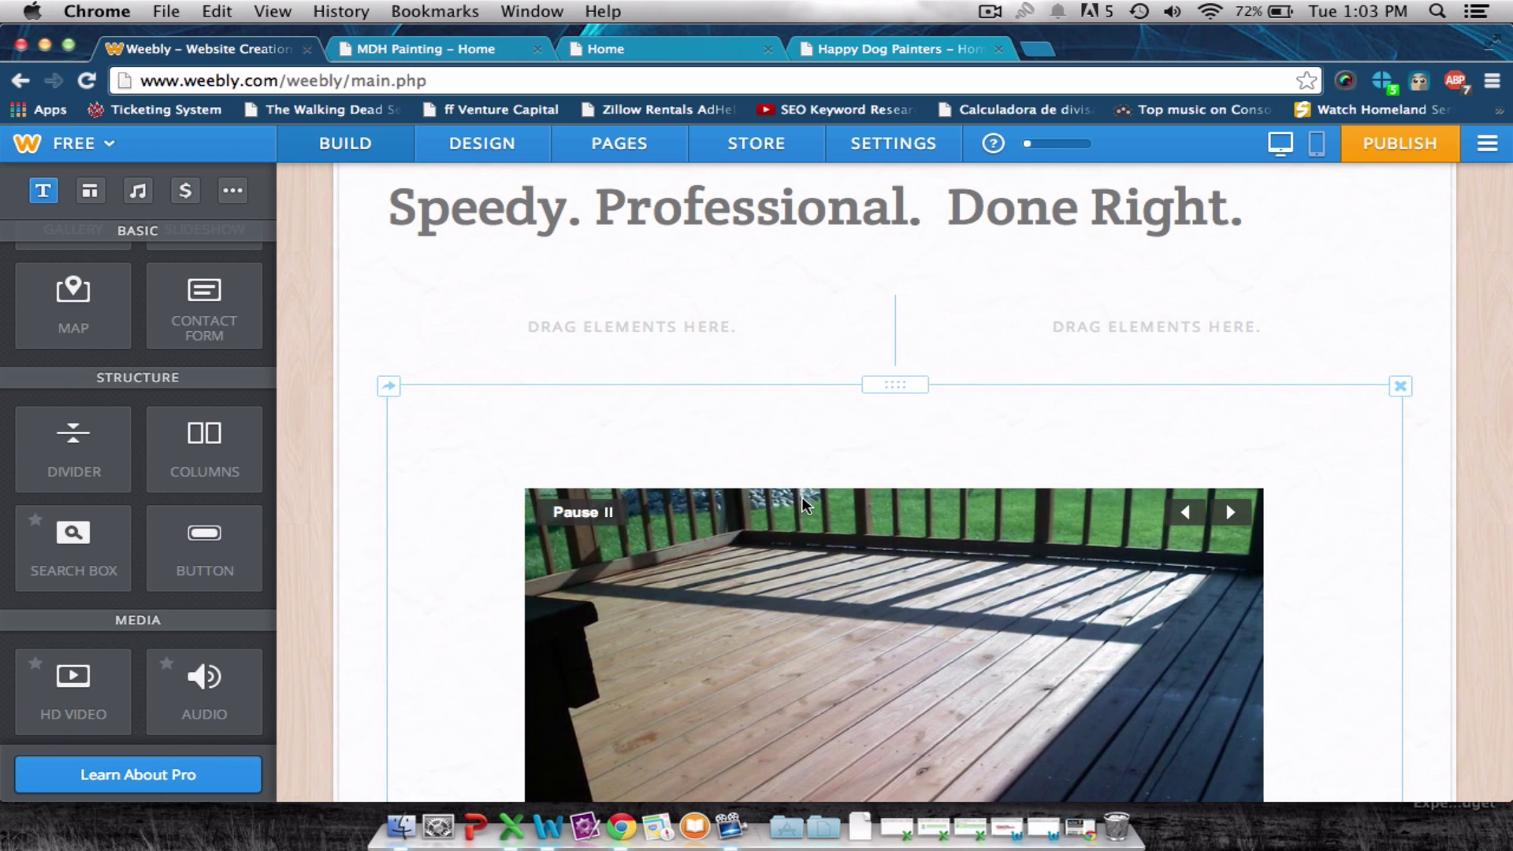
pyautogui.scroll(-3, 802, 506)
pyautogui.scroll(3, 725, 228)
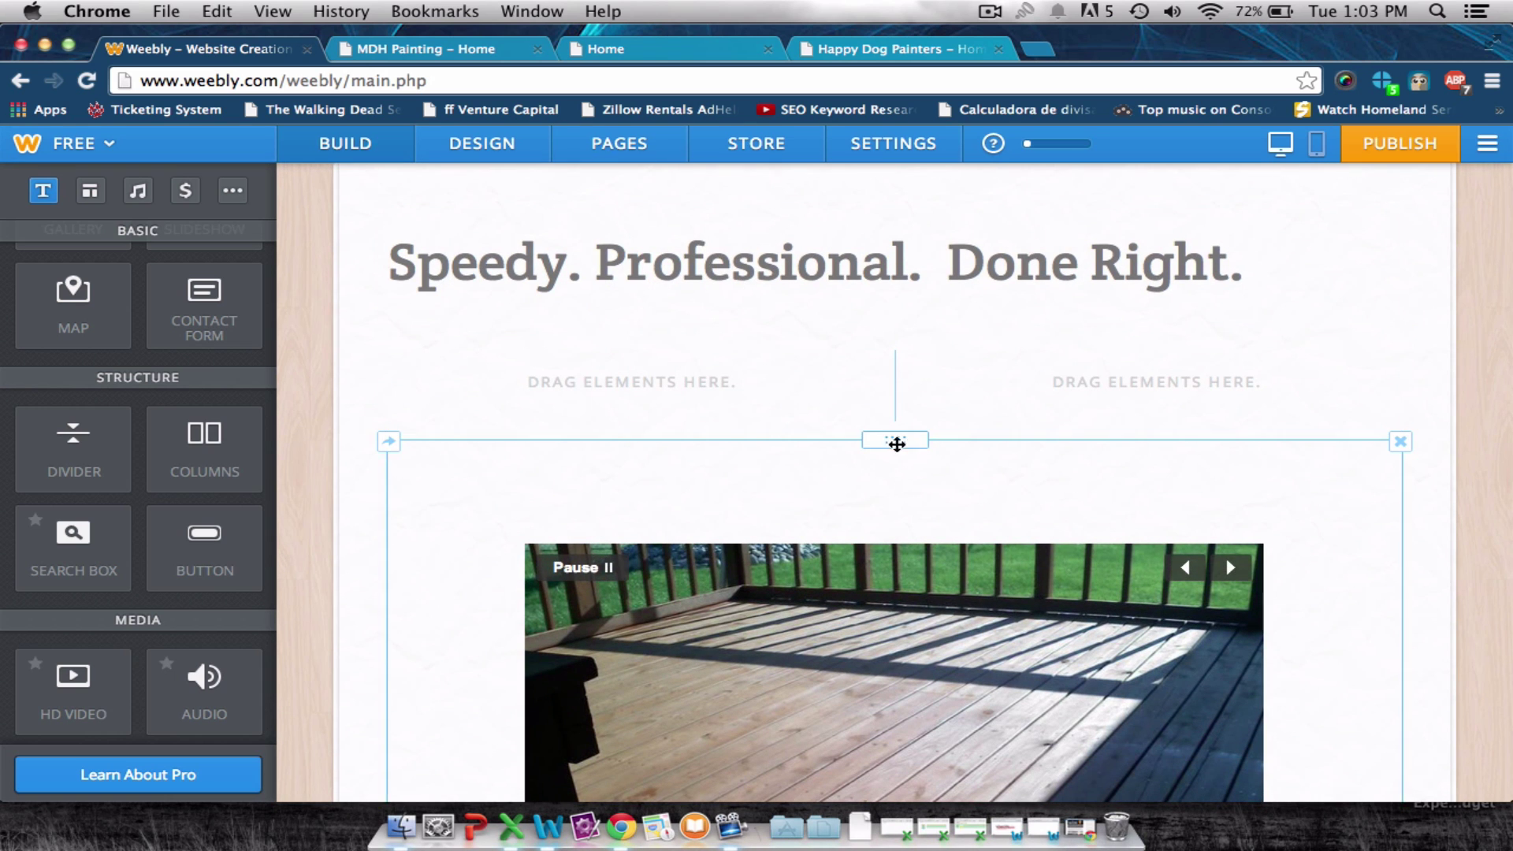
pyautogui.moveTo(904, 446); pyautogui.dragTo(788, 386)
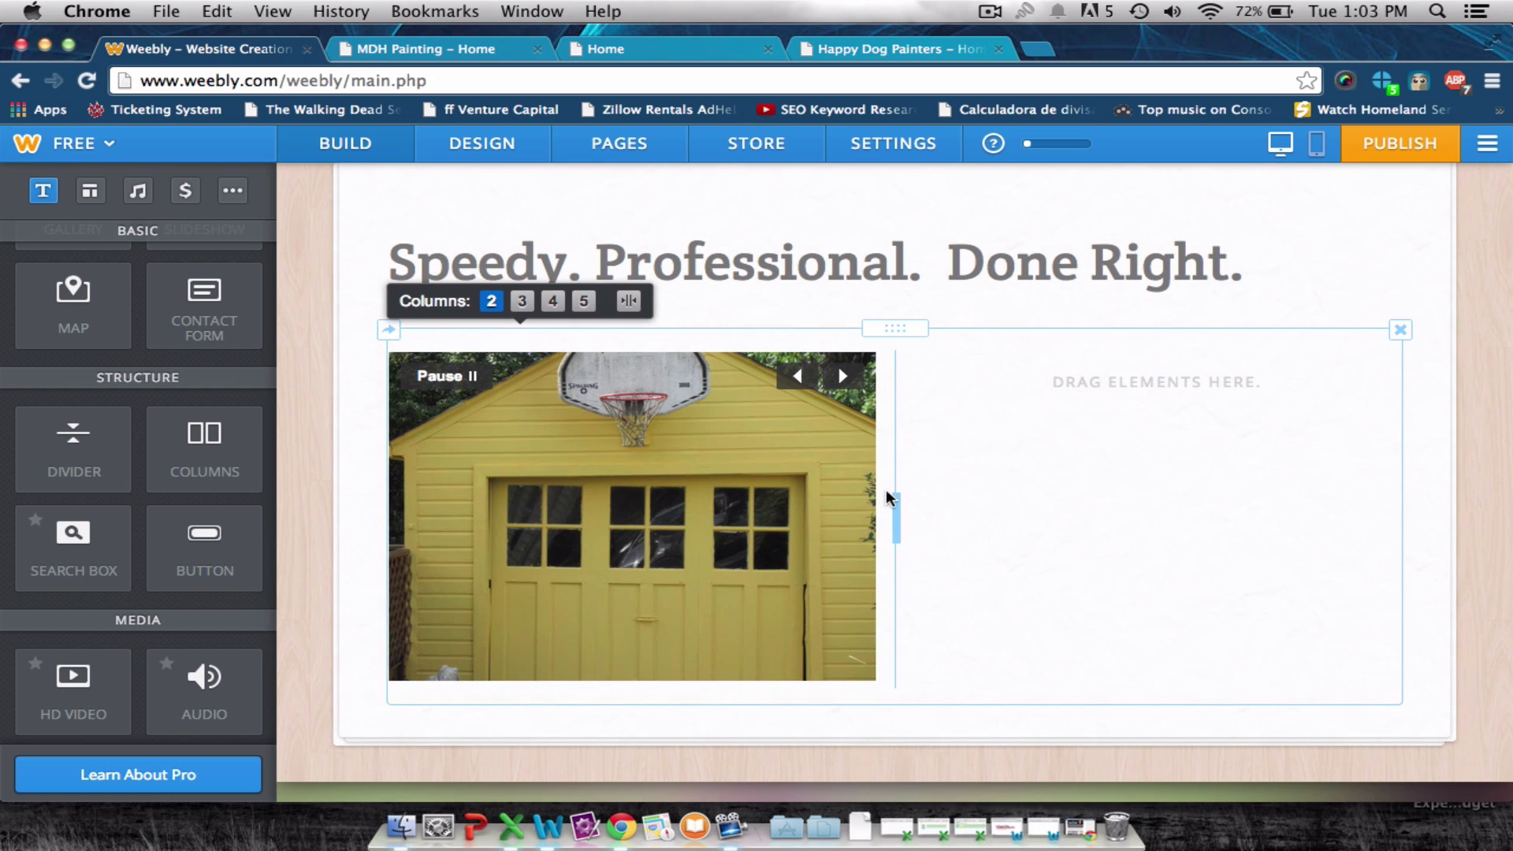
pyautogui.moveTo(948, 507); pyautogui.dragTo(1115, 506)
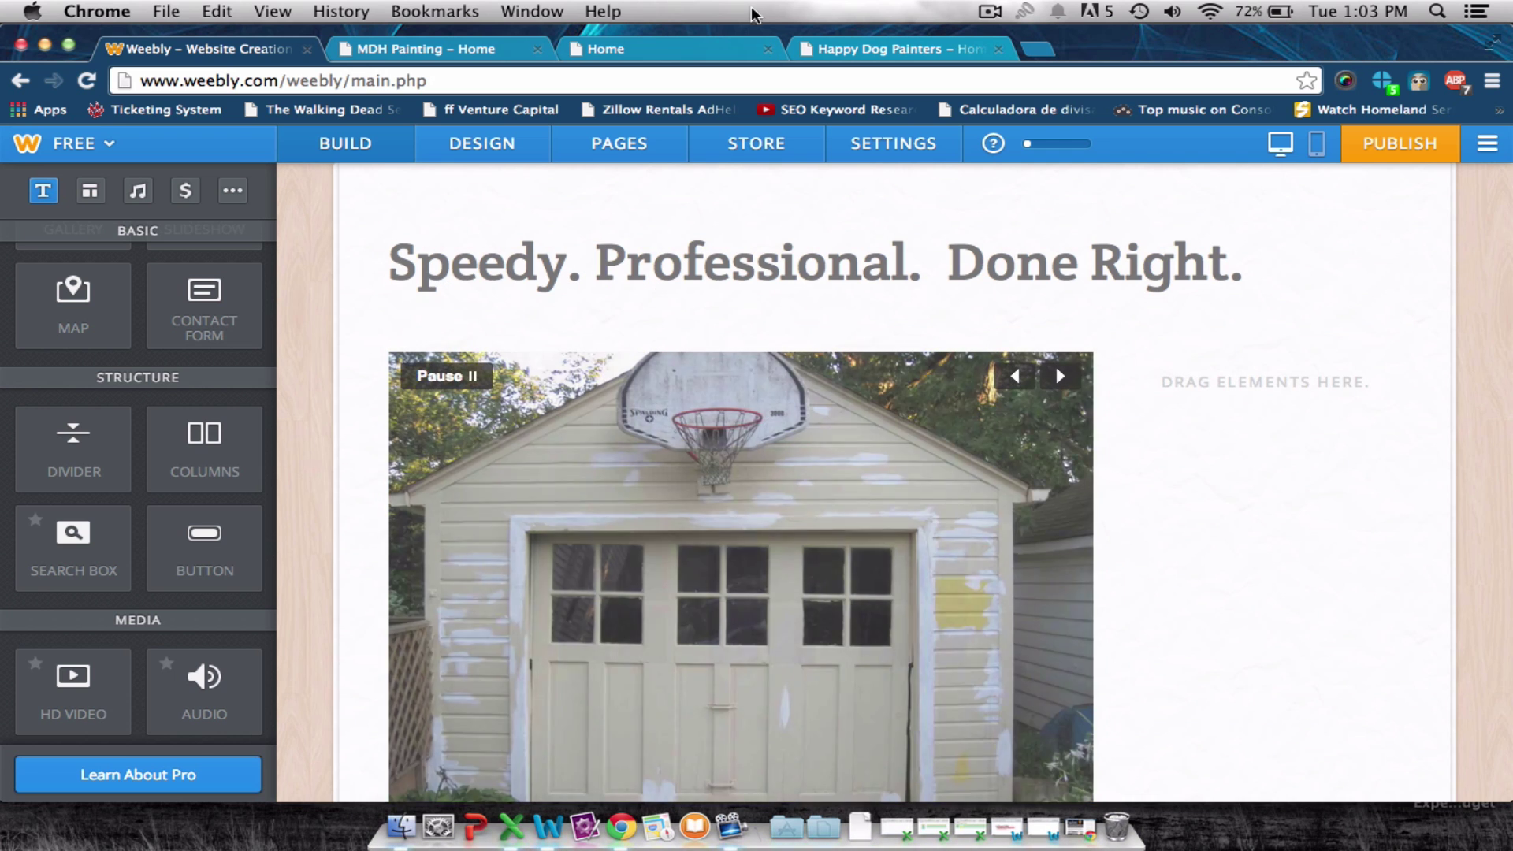
# Compare the new layout against the MDH Painting home page and review the result.
pyautogui.scroll(3, 845, 215)
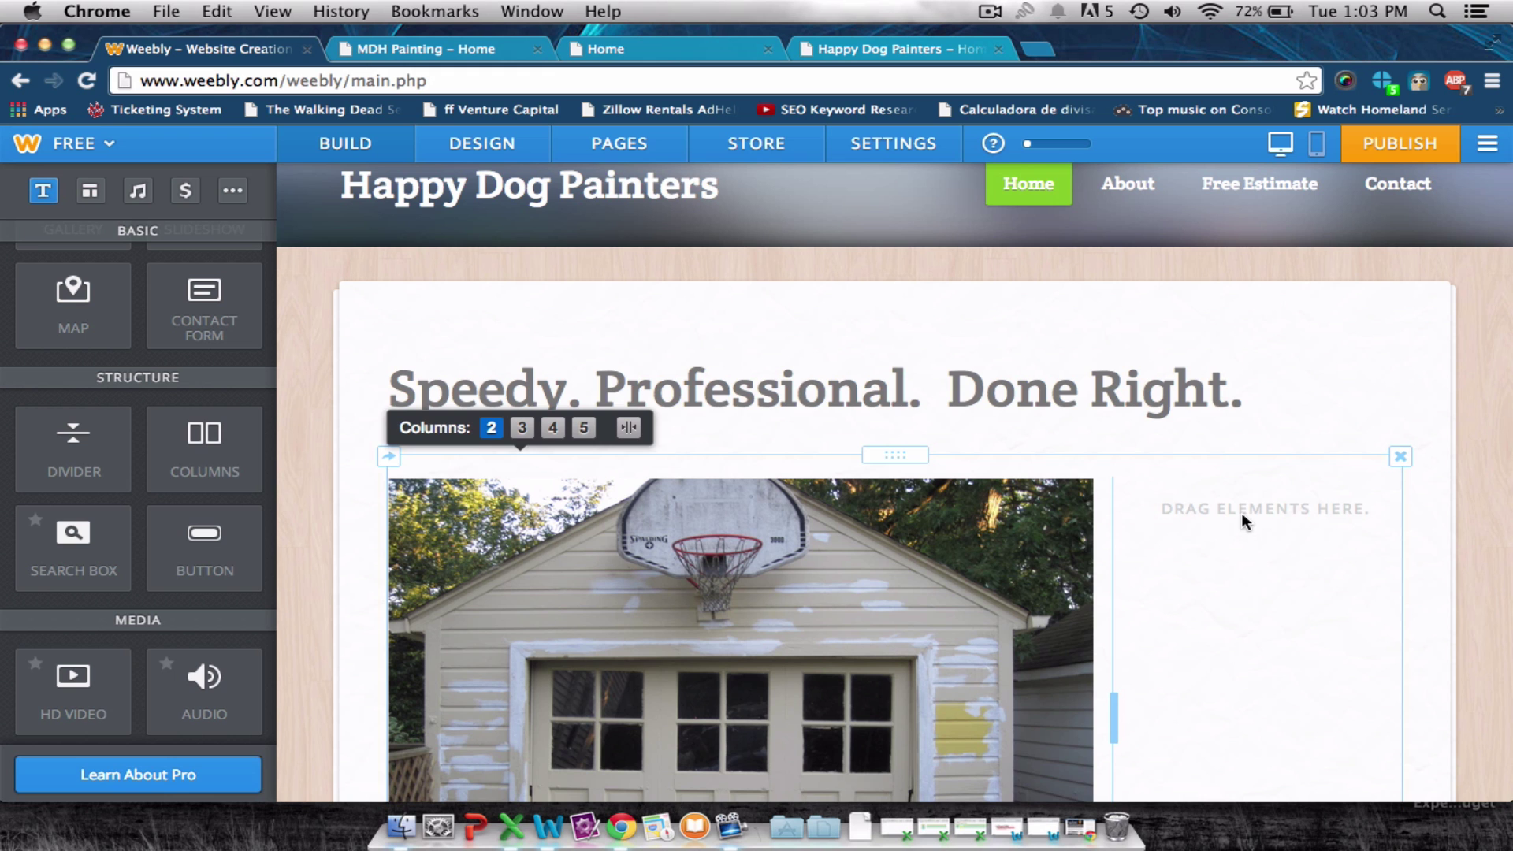
pyautogui.click(483, 49)
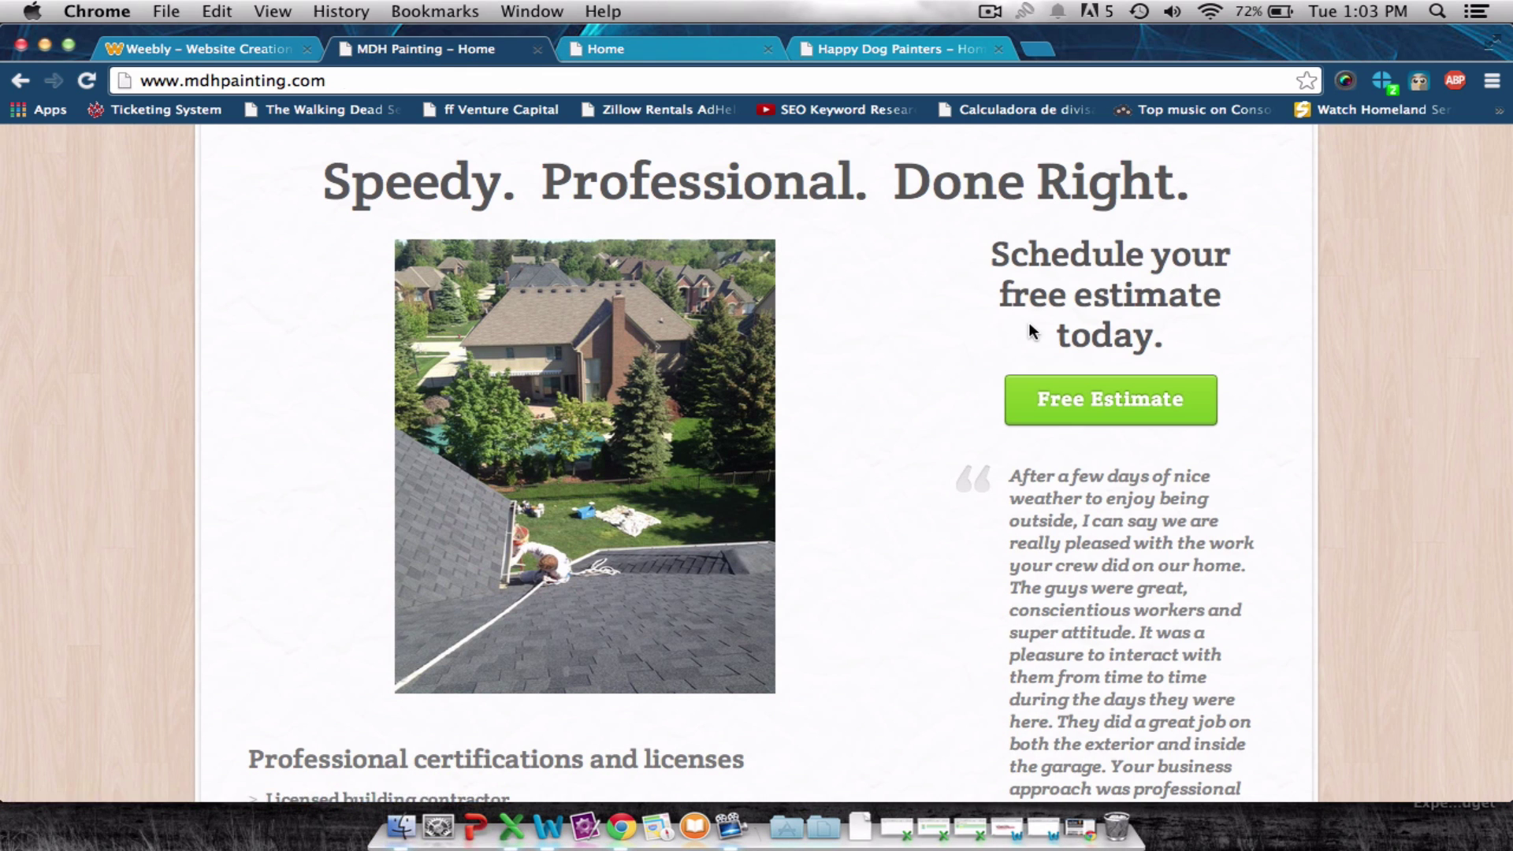
pyautogui.scroll(3, 1028, 321)
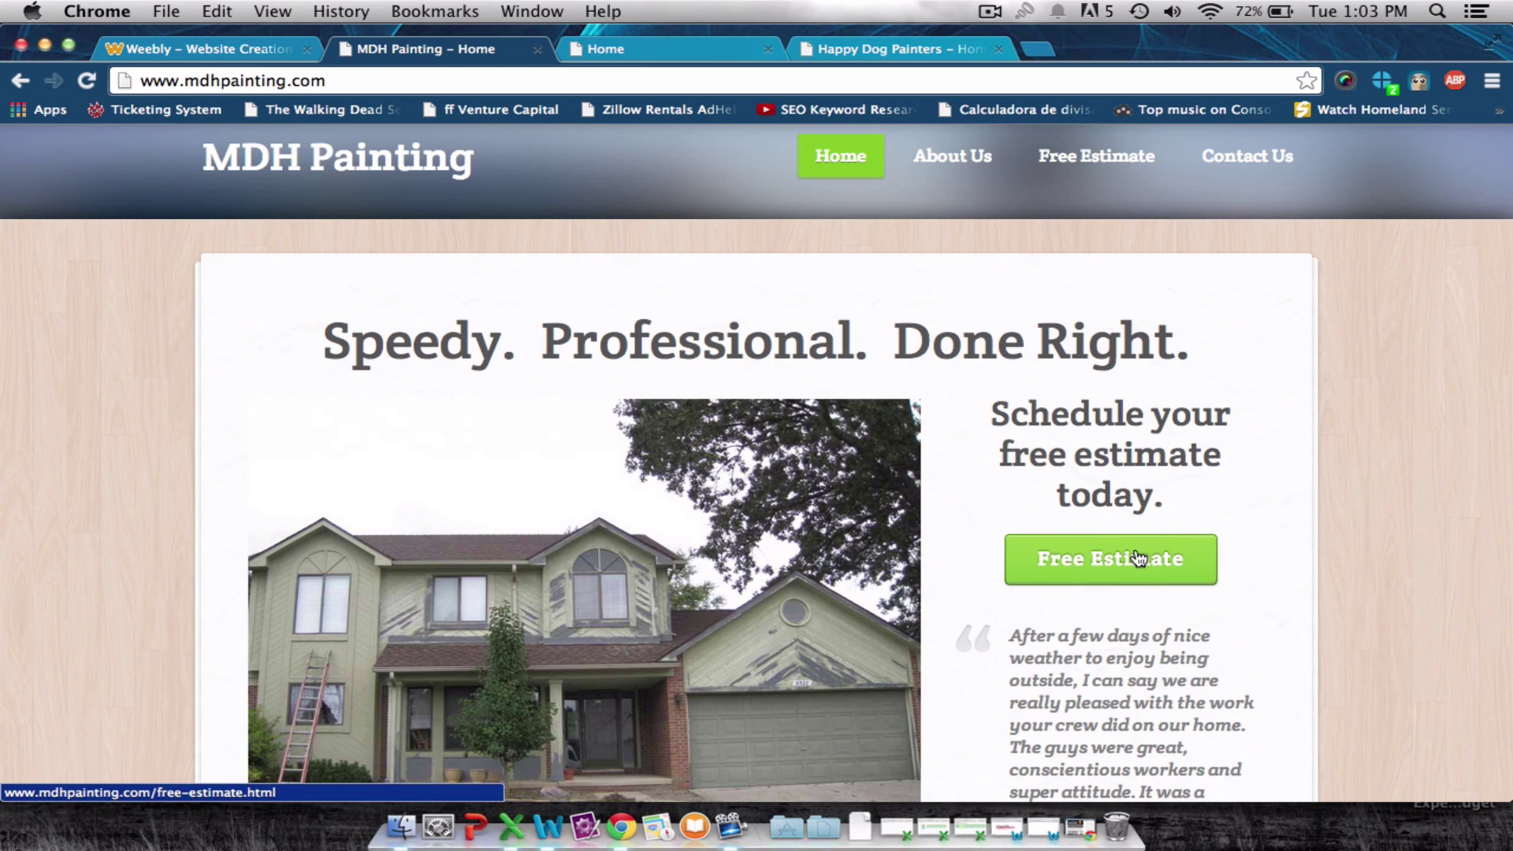
pyautogui.click(221, 43)
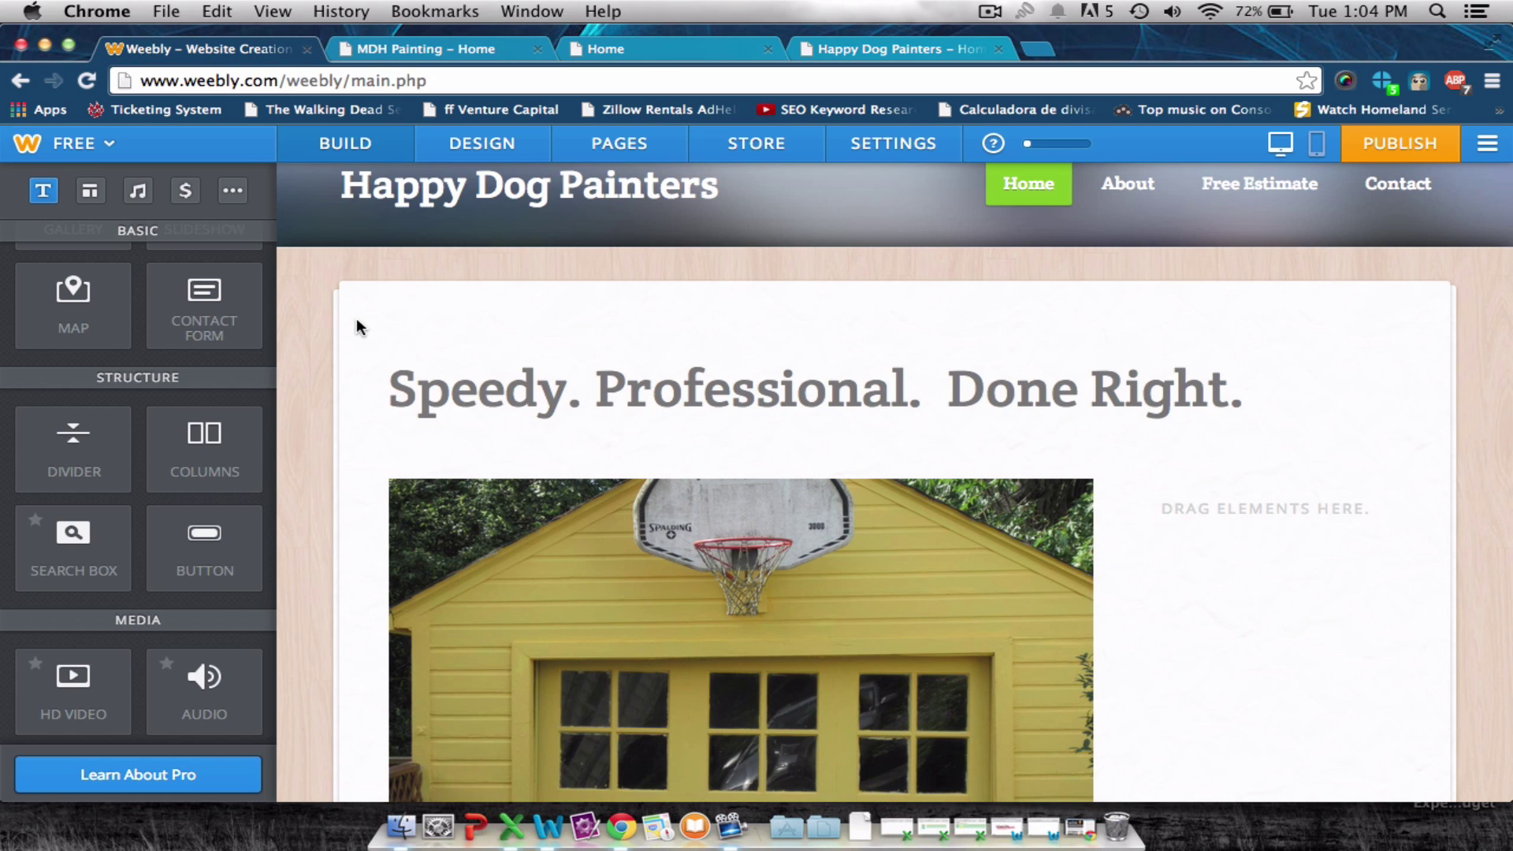
pyautogui.scroll(5, 176, 363)
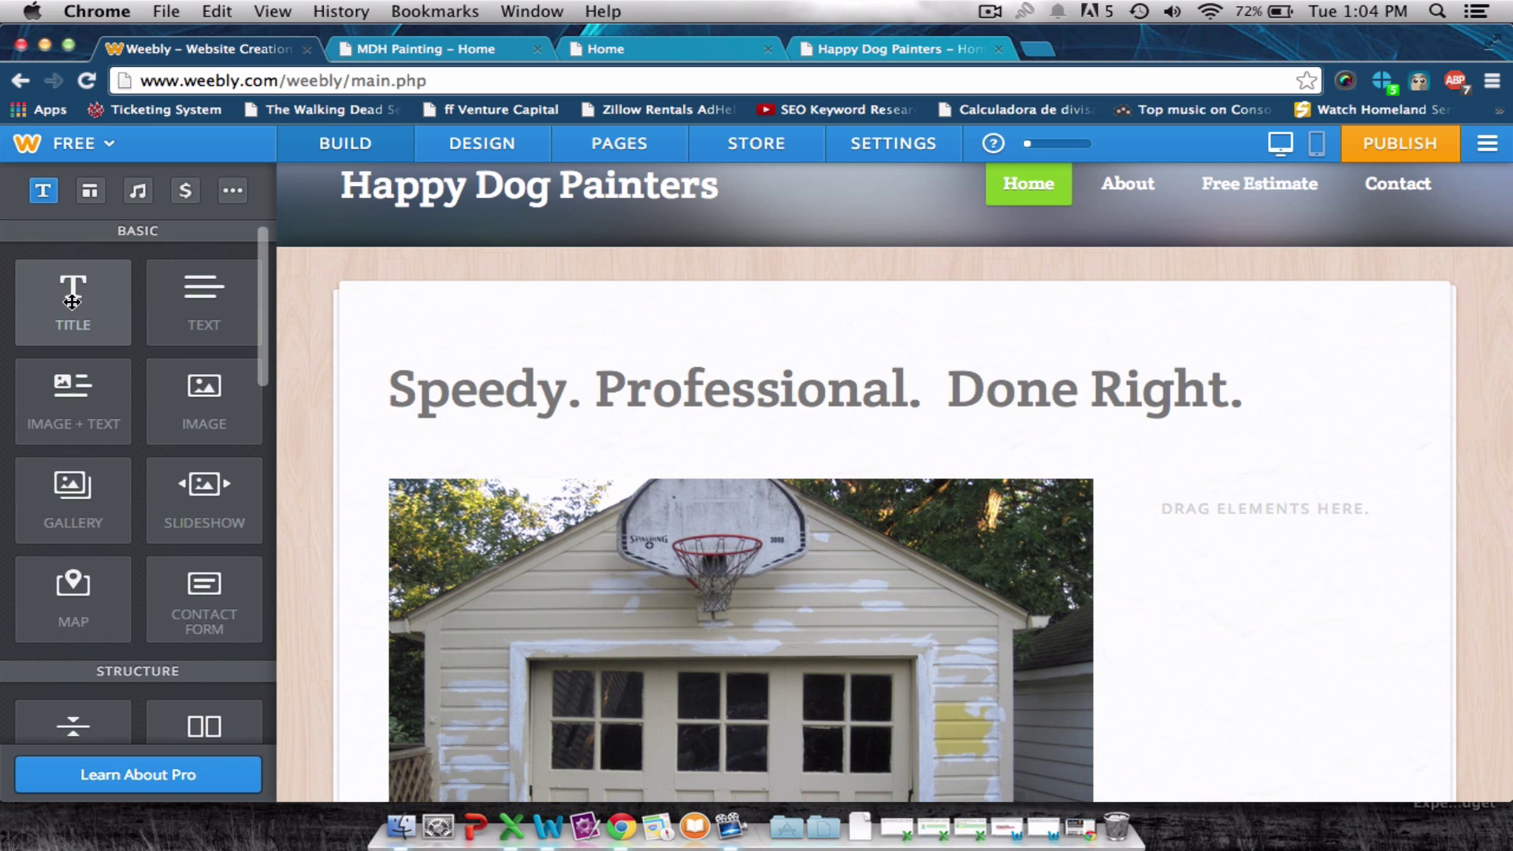
pyautogui.scroll(-5, 72, 302)
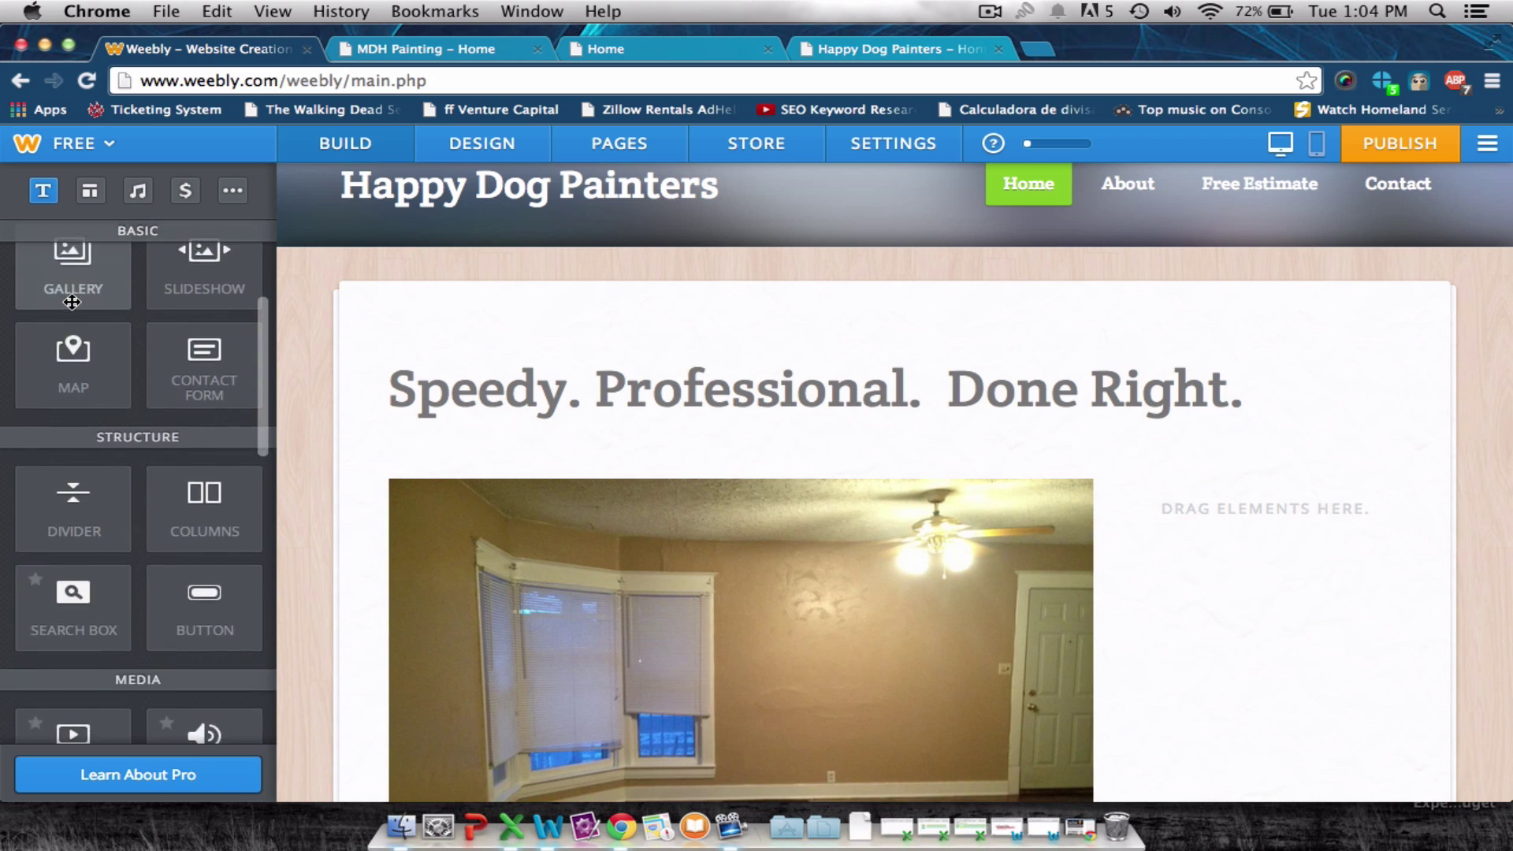
pyautogui.scroll(-5, 72, 302)
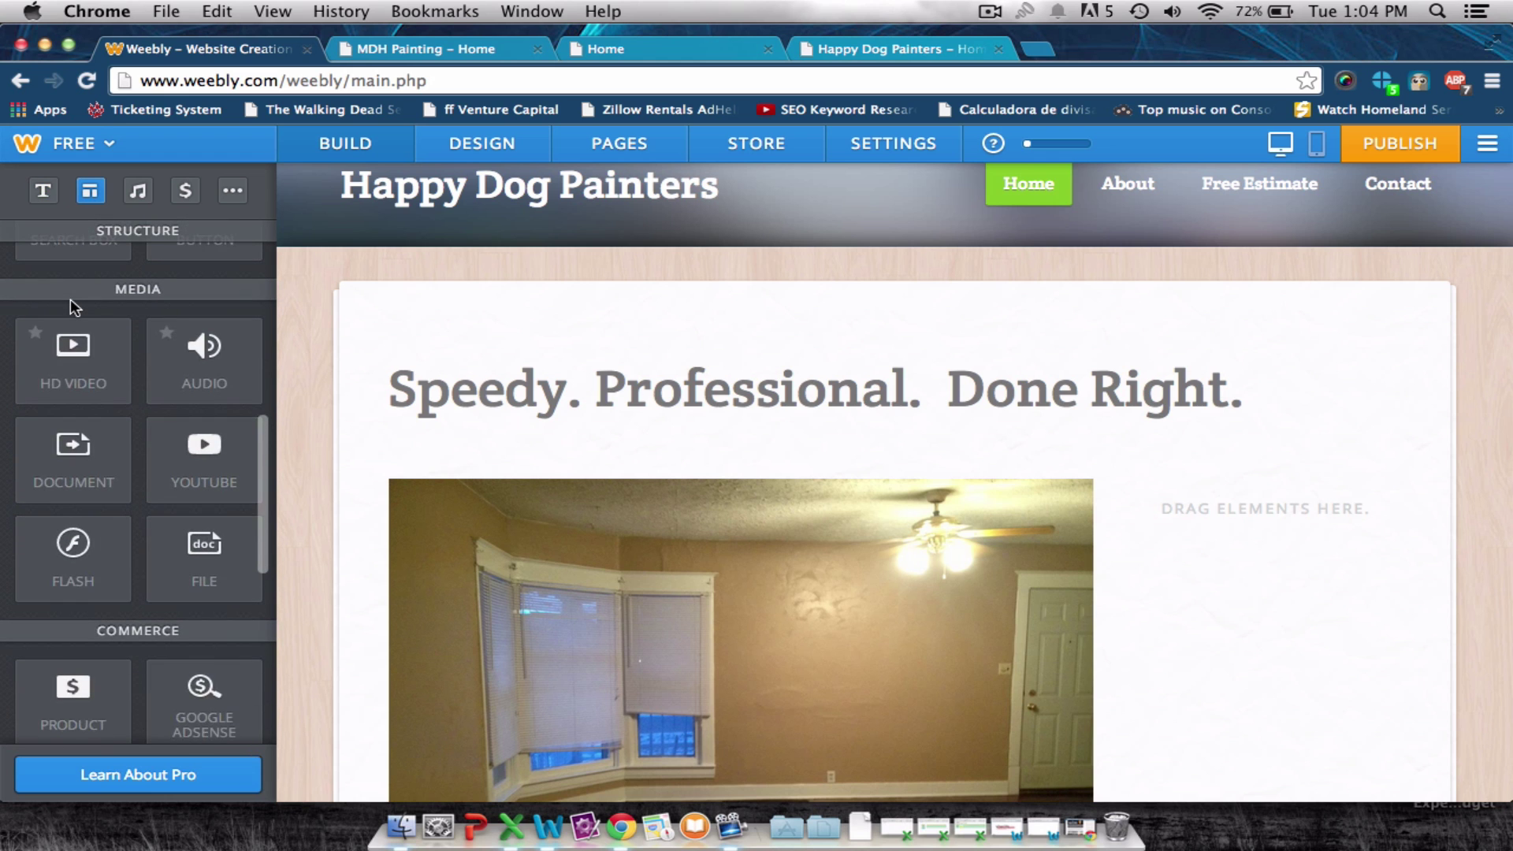
pyautogui.scroll(10, 72, 302)
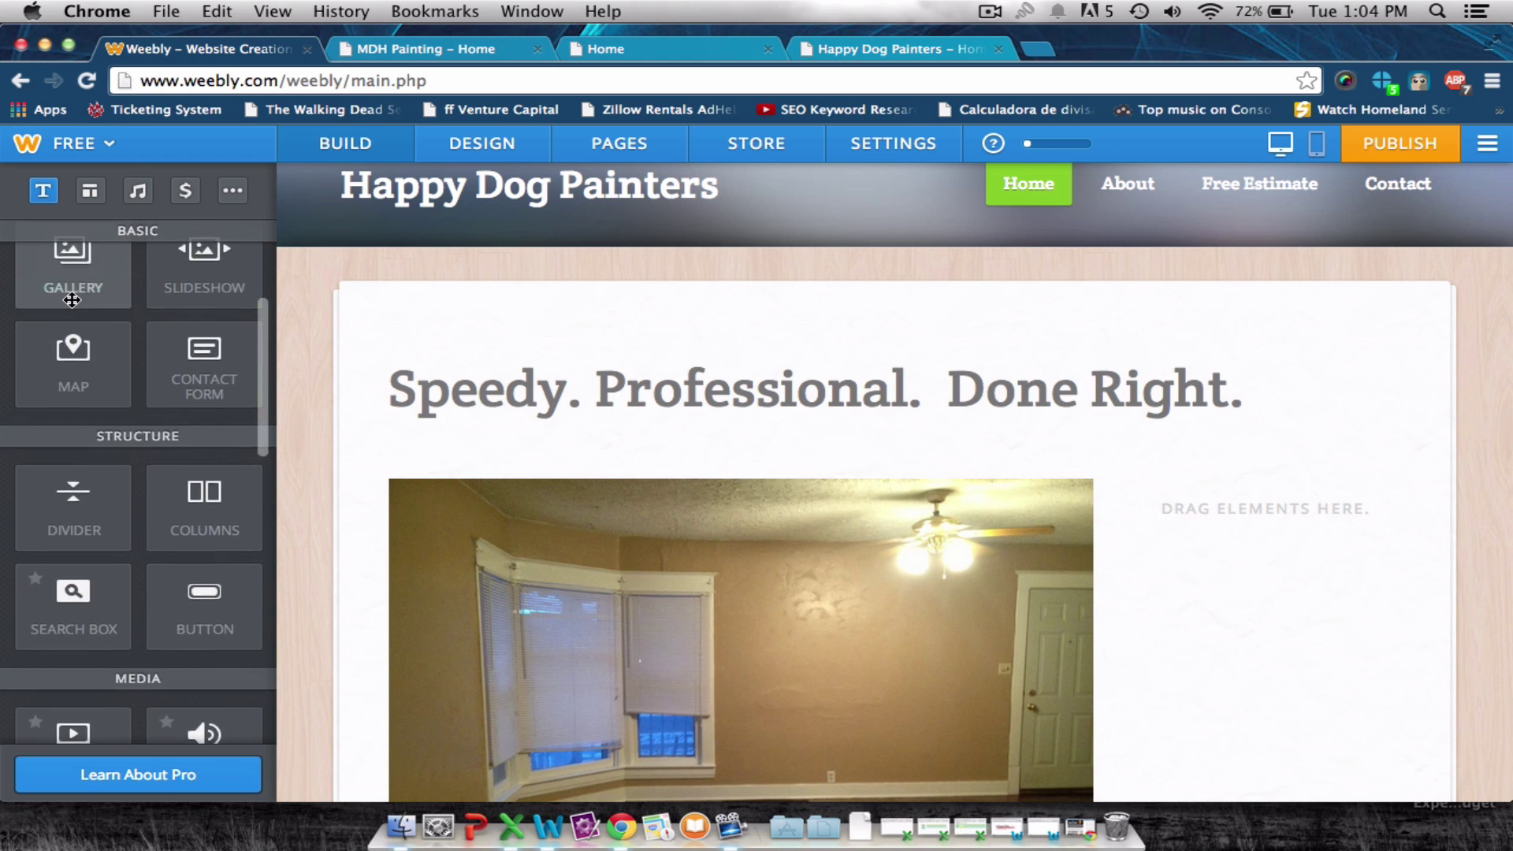
# Add right-column text 'Schedule your free estimate today' and enlarge it three font sizes.
pyautogui.moveTo(204, 298); pyautogui.dragTo(1172, 591)
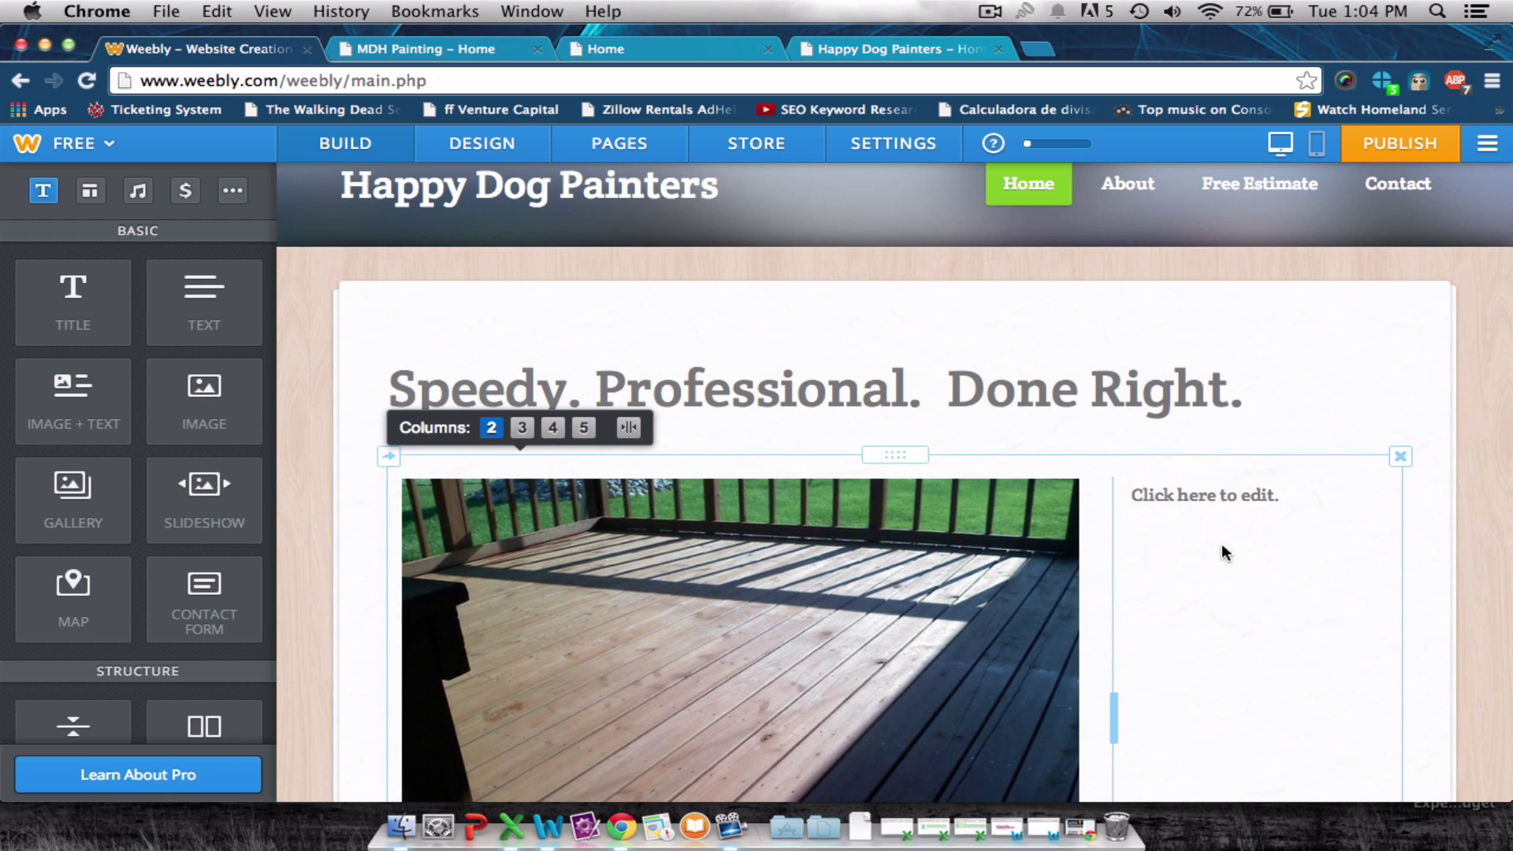
pyautogui.click(1257, 501)
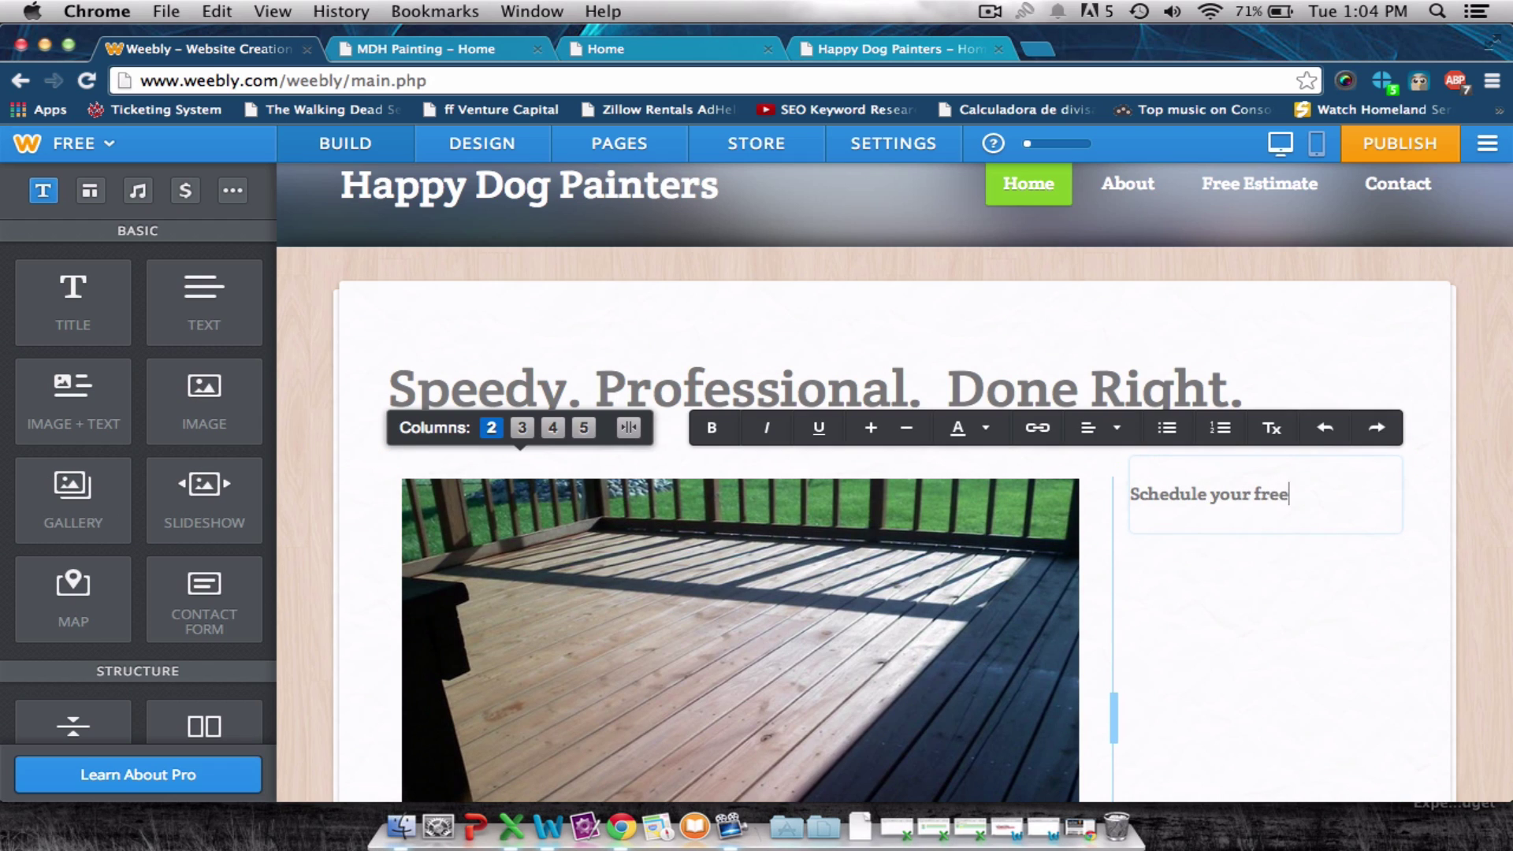
pyautogui.write('Schedule your free estimate to')
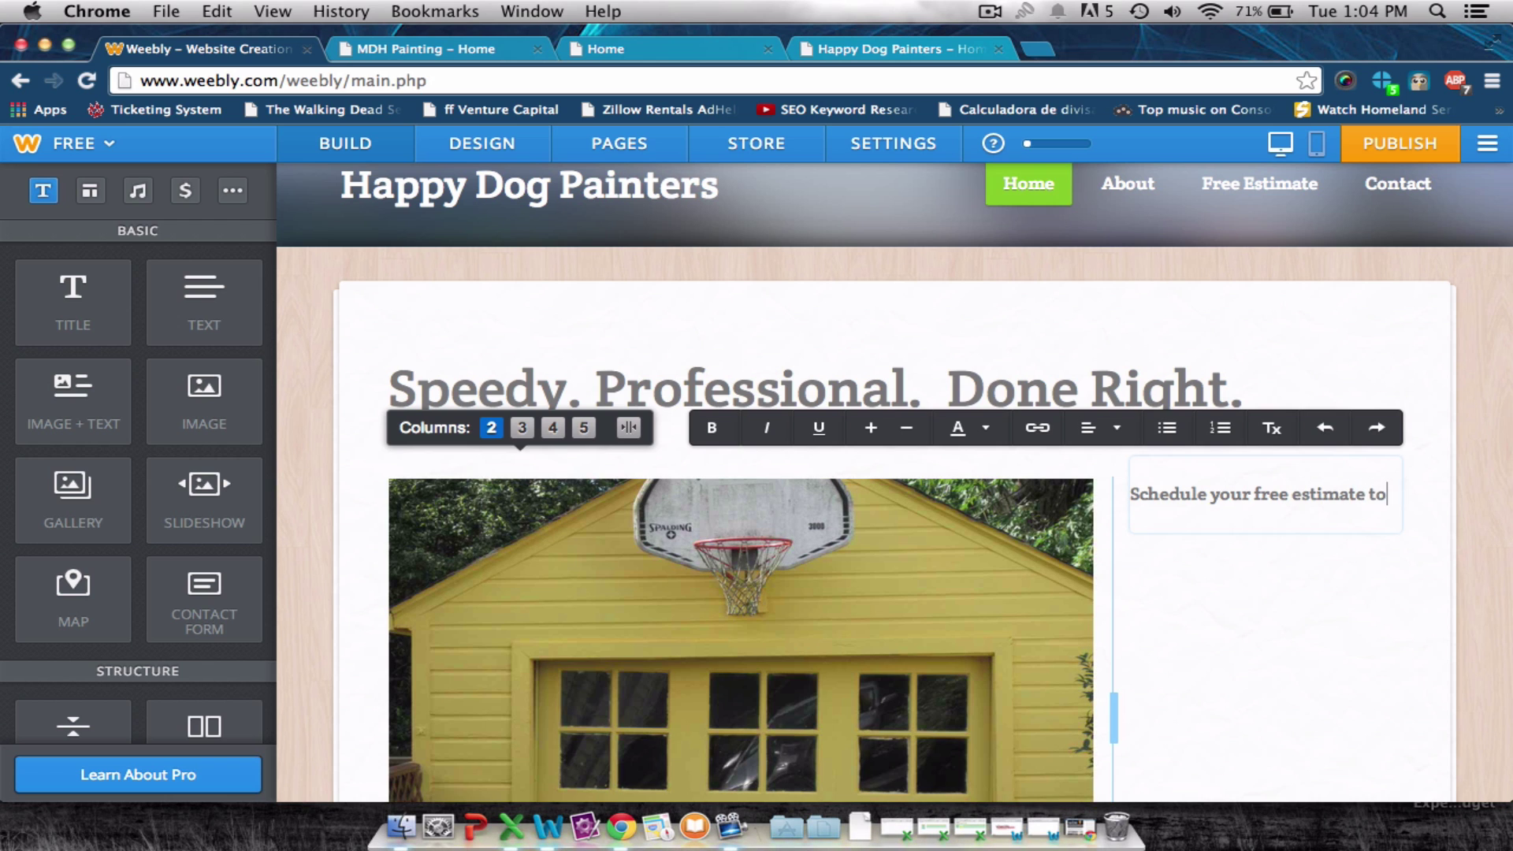
pyautogui.write('day.')
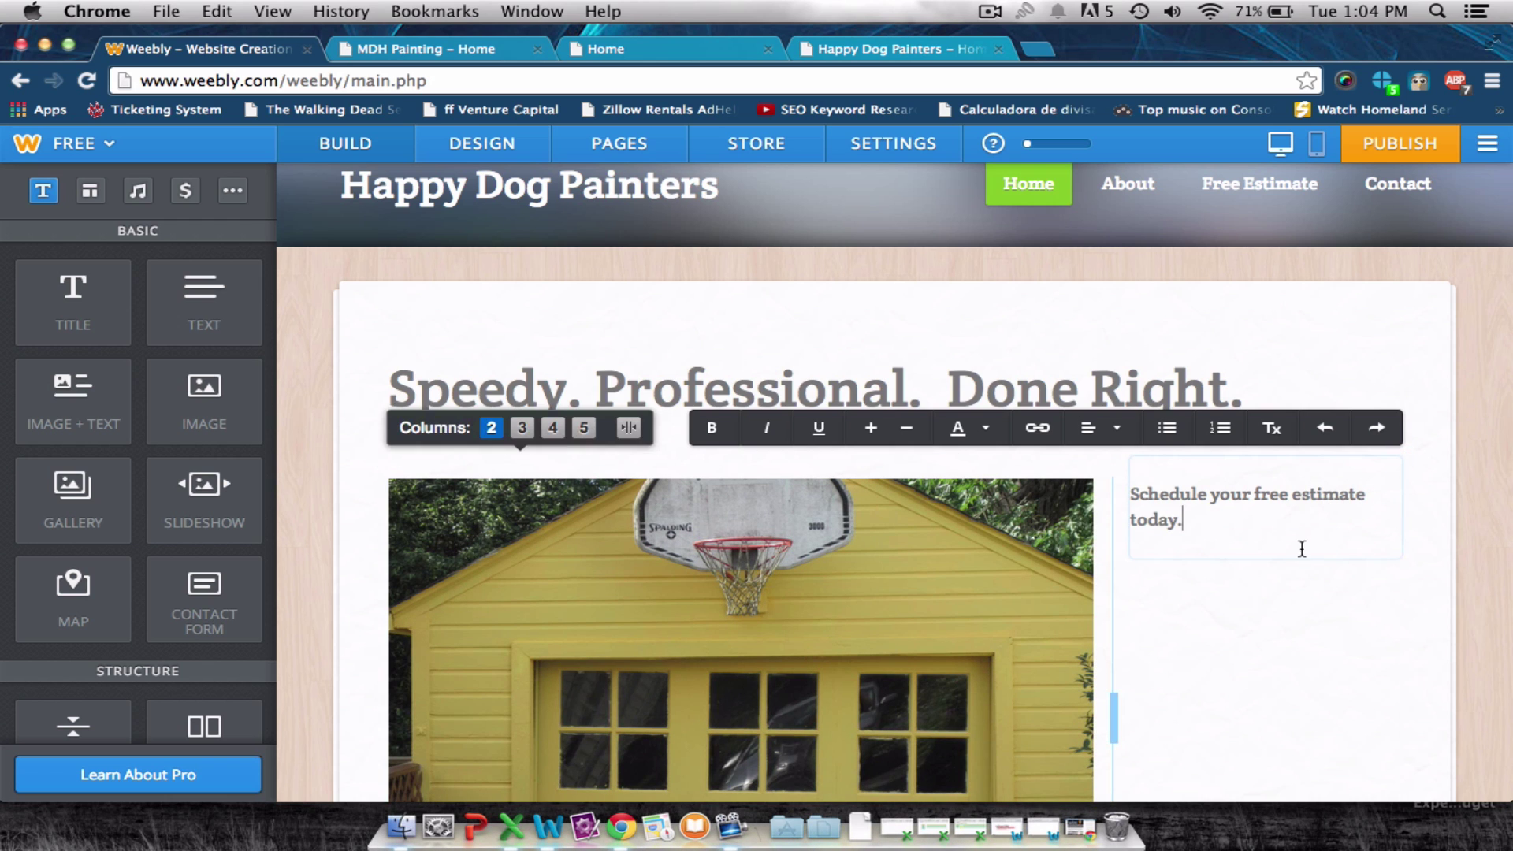
pyautogui.moveTo(1130, 505); pyautogui.dragTo(1127, 490)
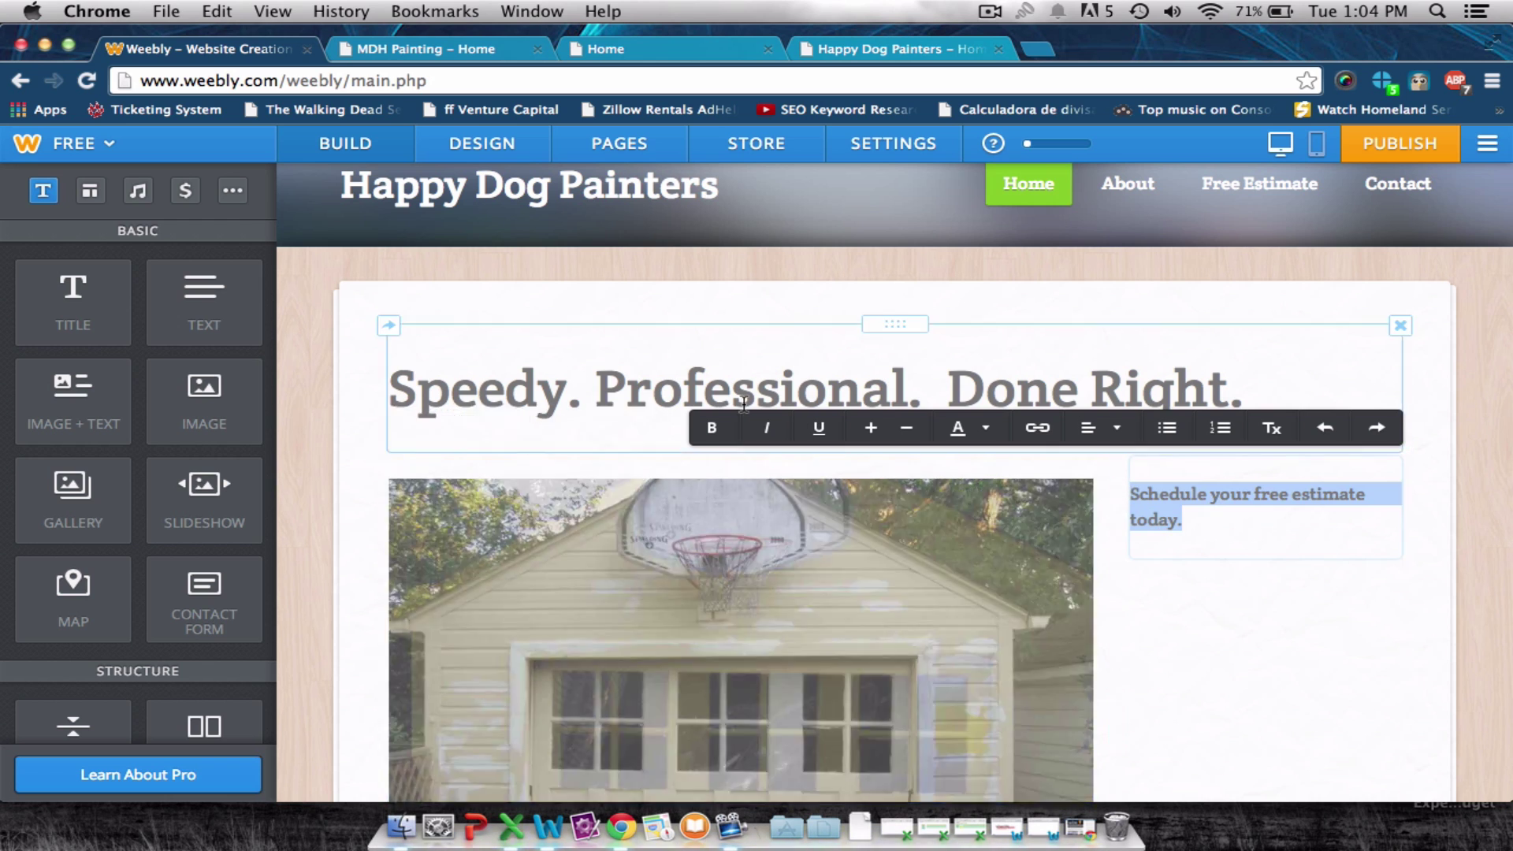
pyautogui.click(887, 435)
pyautogui.click(873, 432)
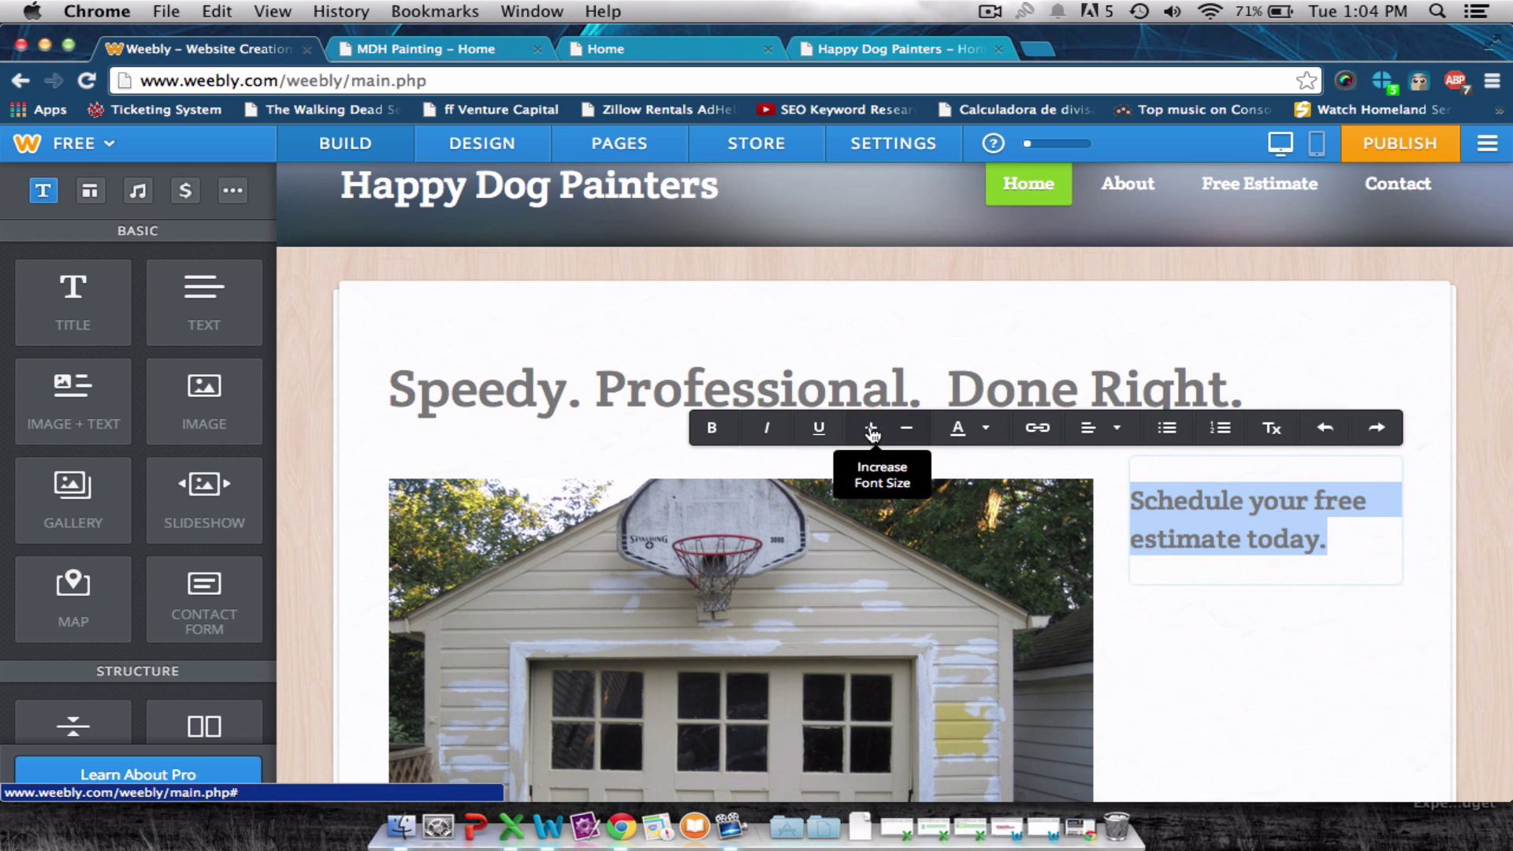
pyautogui.click(872, 433)
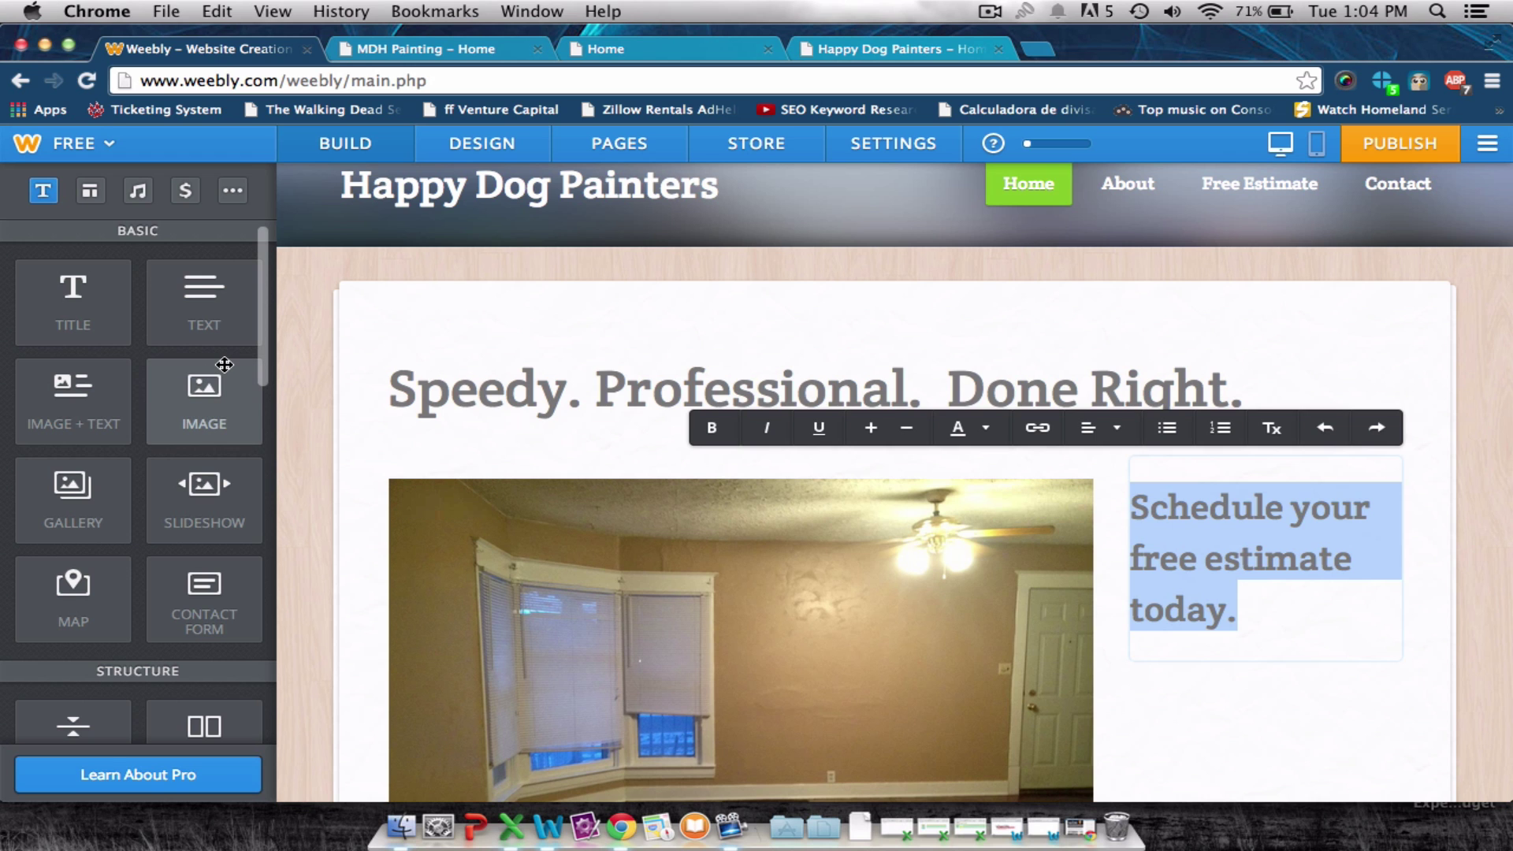
pyautogui.scroll(-5, 224, 365)
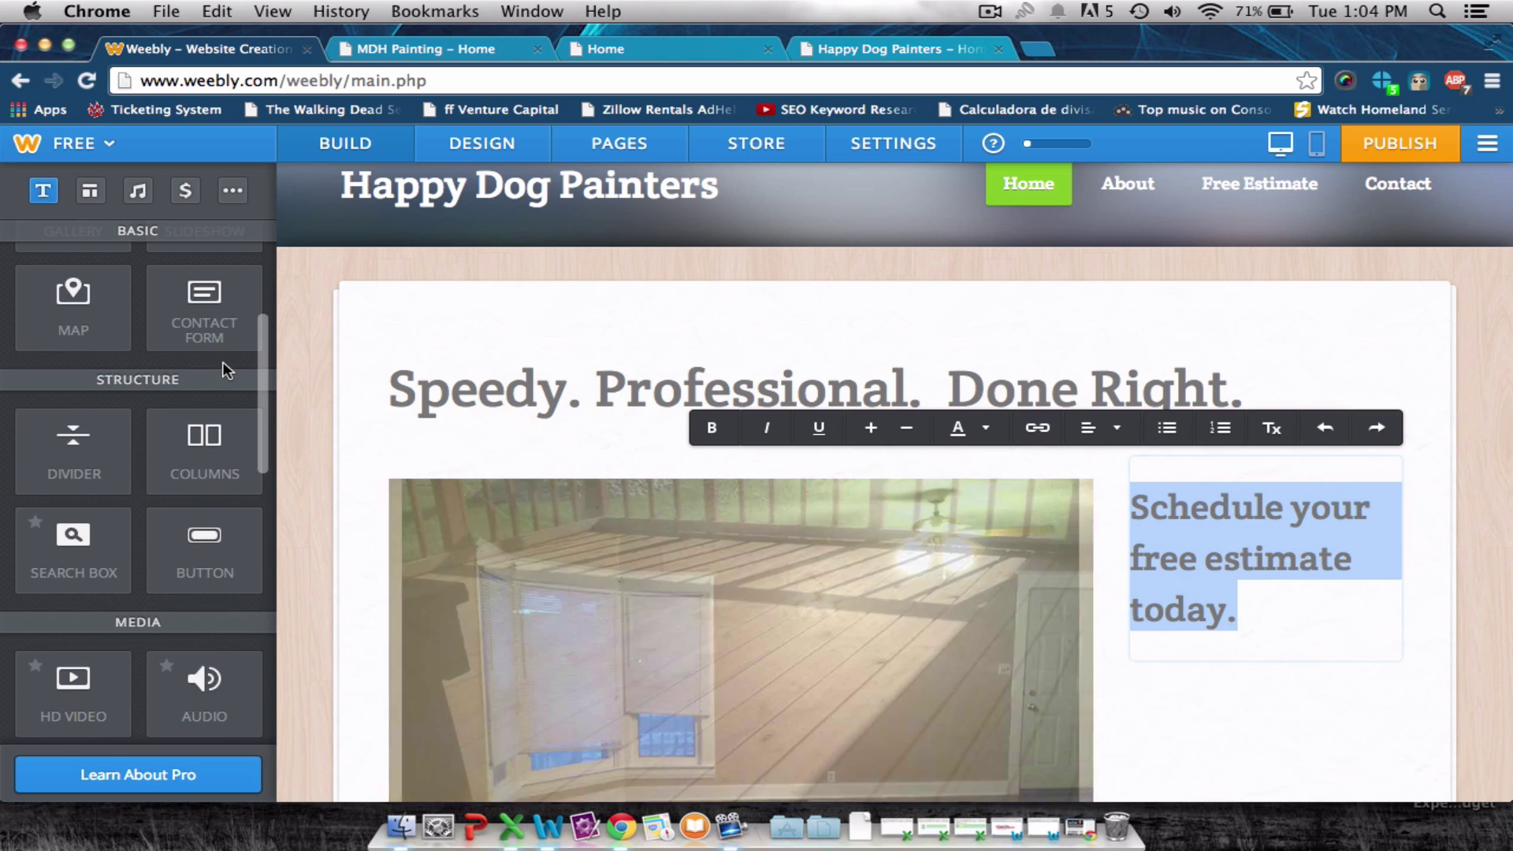
# Add a button below the schedule text and style it large and green.
pyautogui.moveTo(205, 544); pyautogui.dragTo(1335, 642)
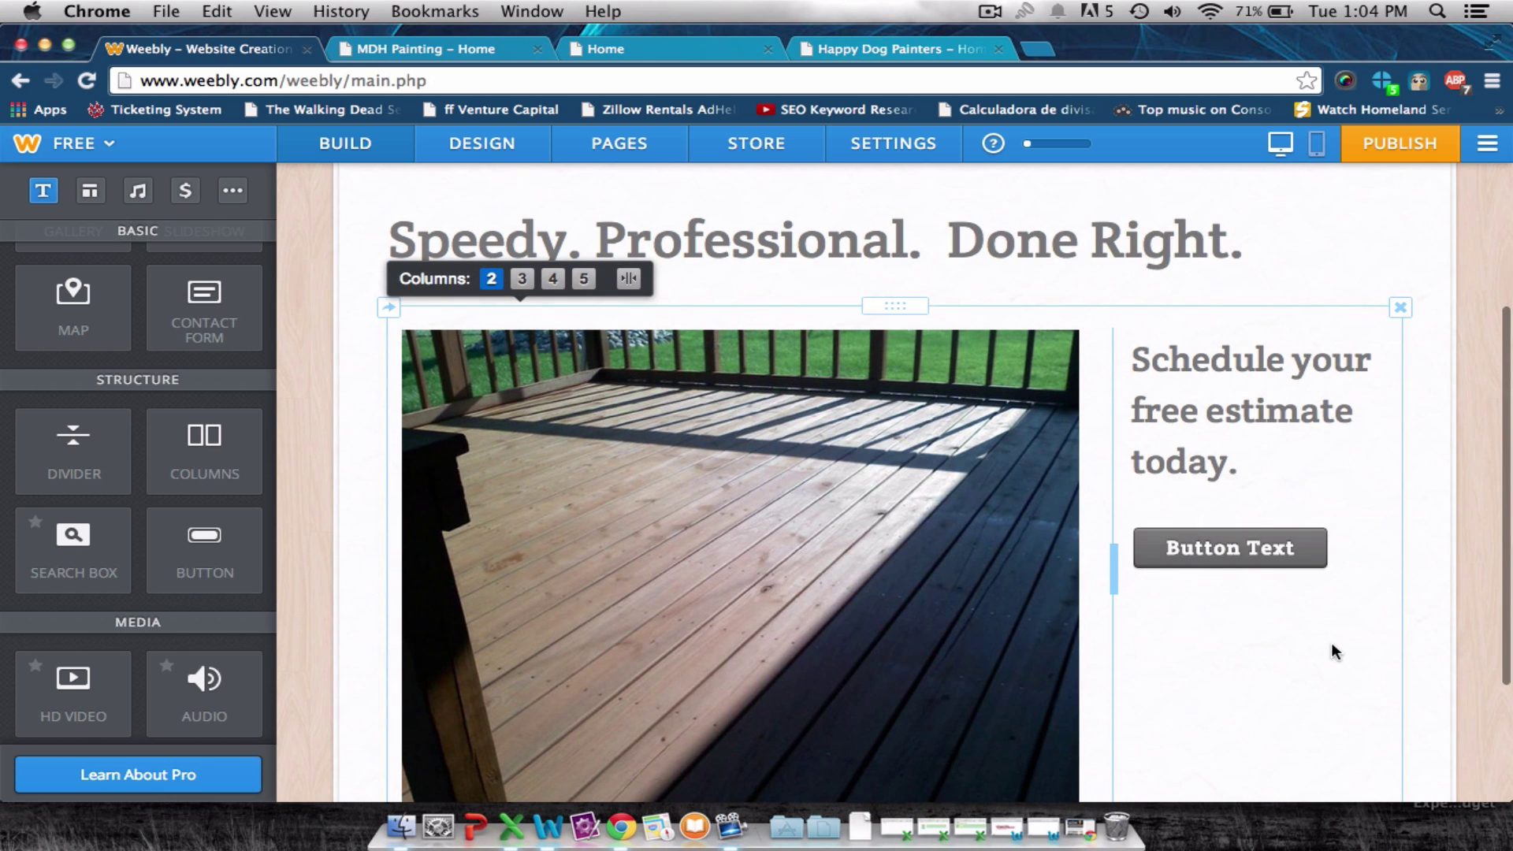
pyautogui.click(1239, 547)
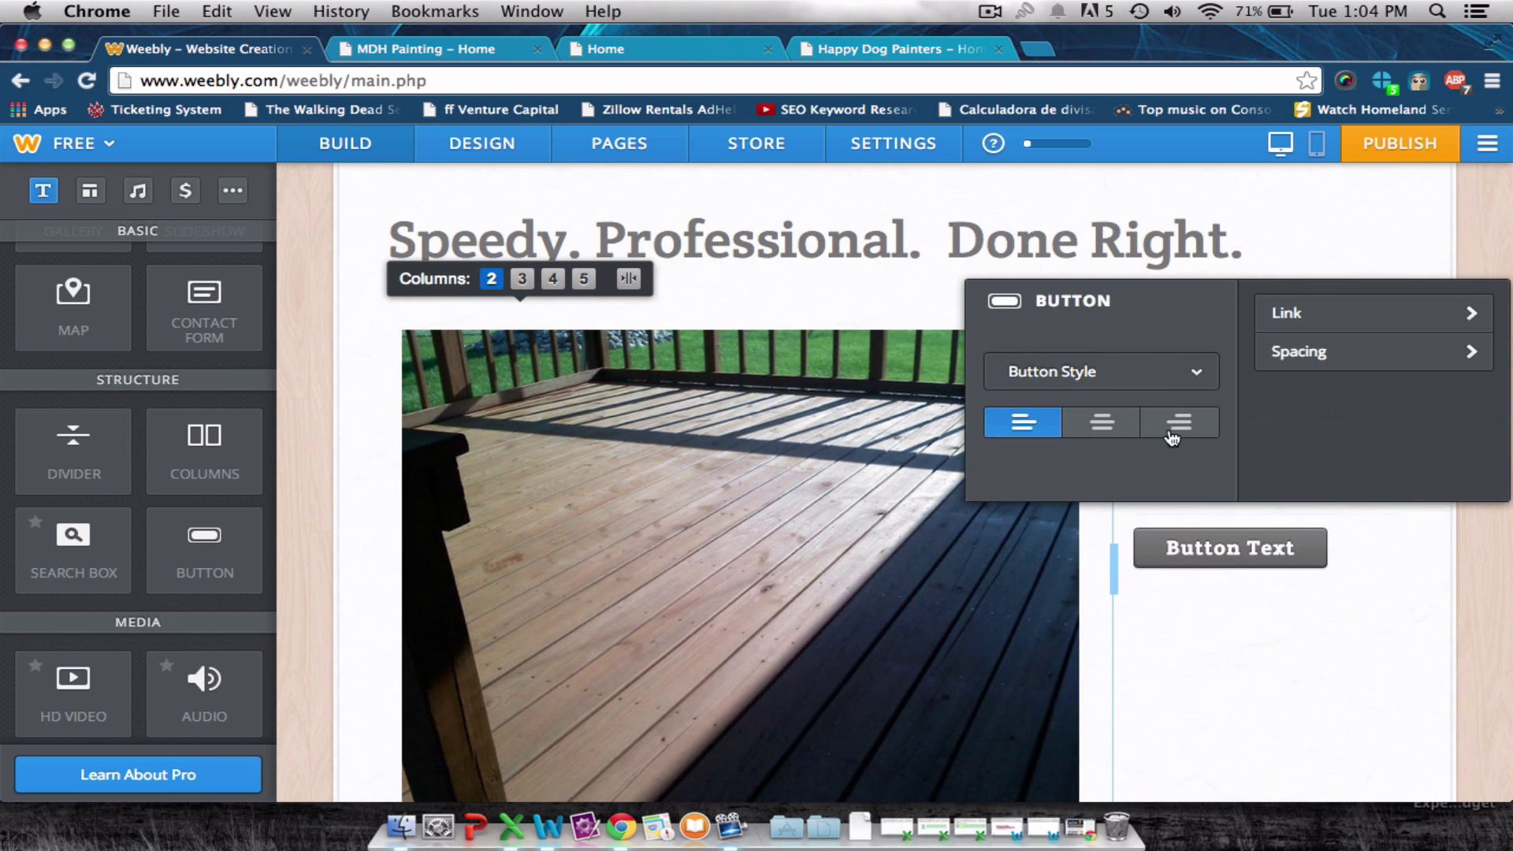
pyautogui.click(1190, 372)
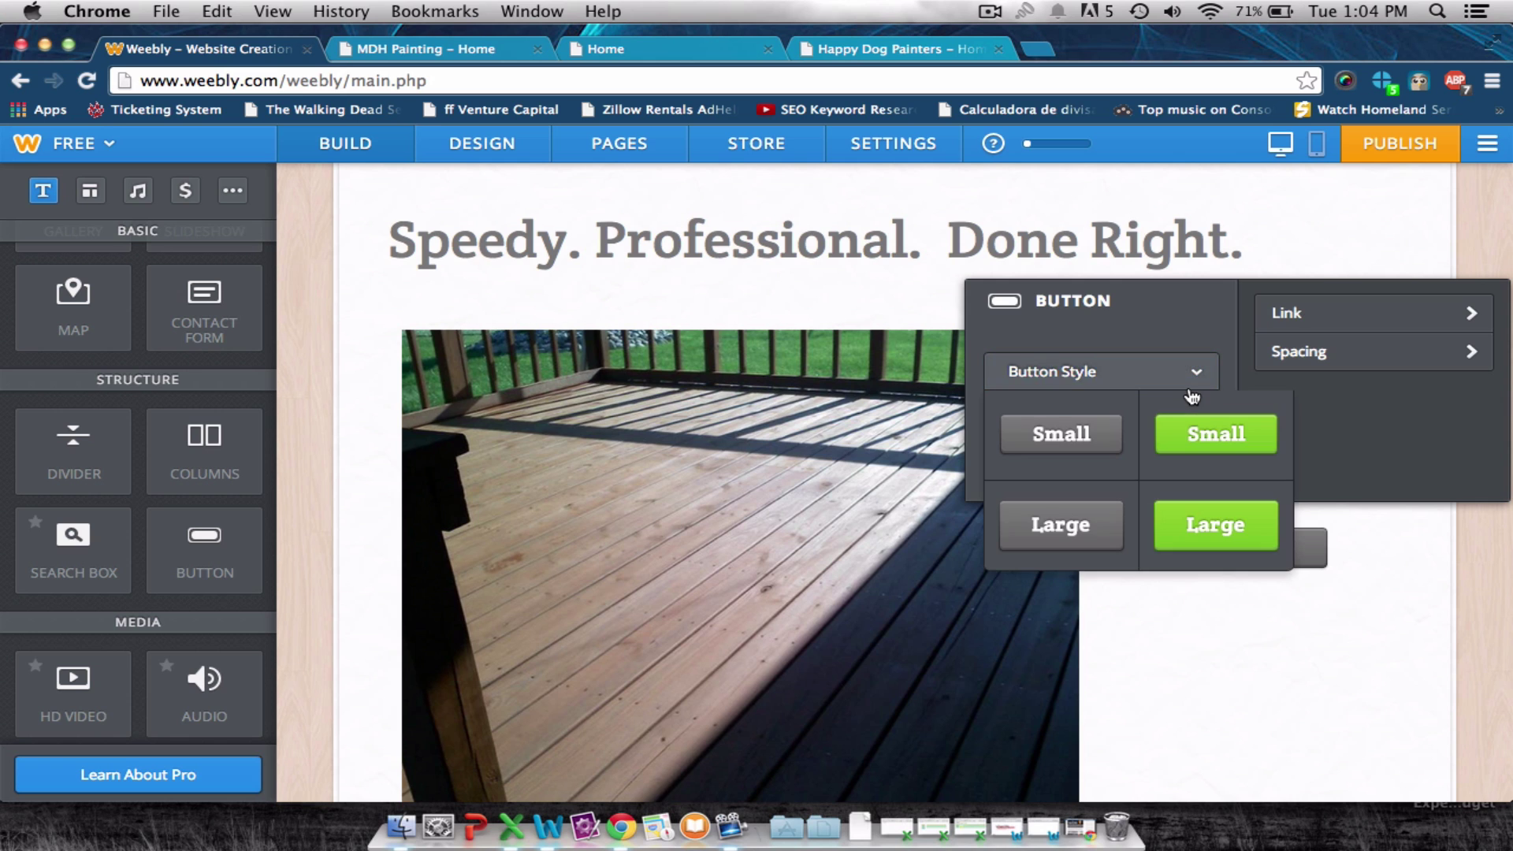
pyautogui.click(1226, 506)
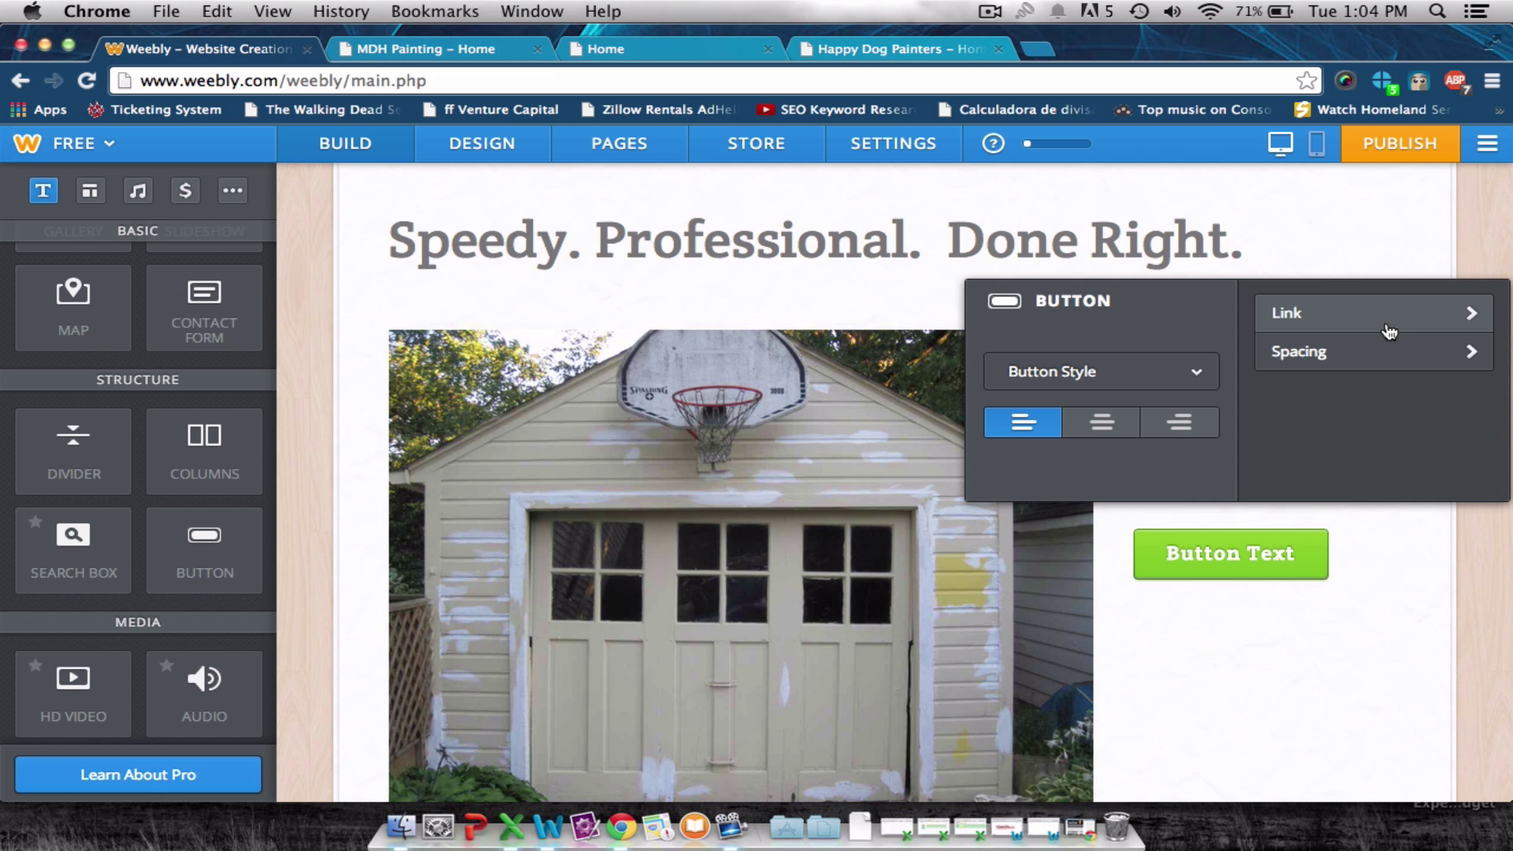
# Replace the button's placeholder label with 'Free Estimate'.
pyautogui.click(1398, 581)
pyautogui.click(1243, 550)
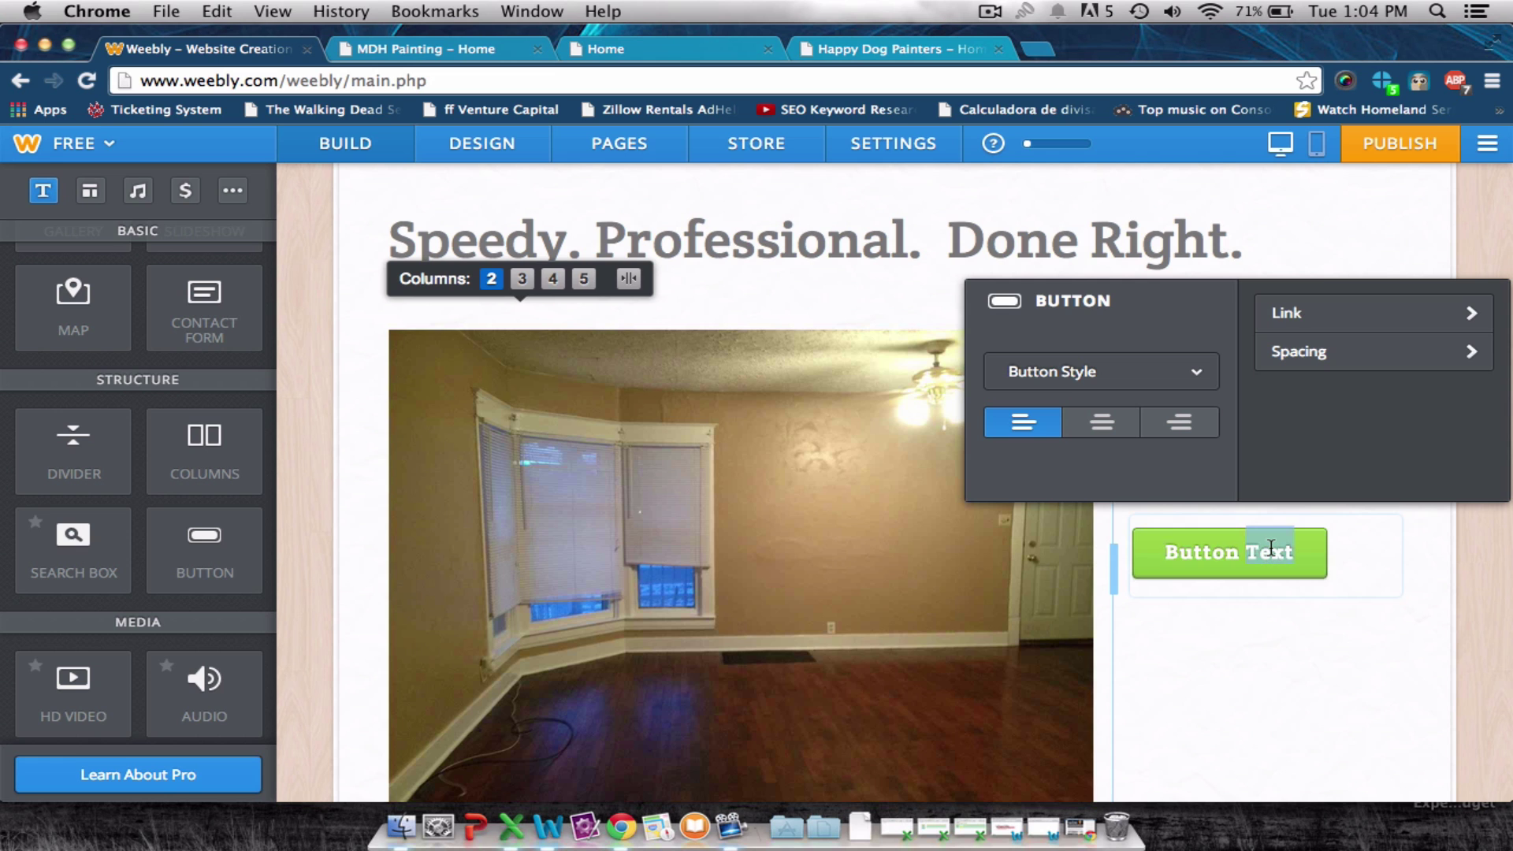
pyautogui.write('Free Estima')
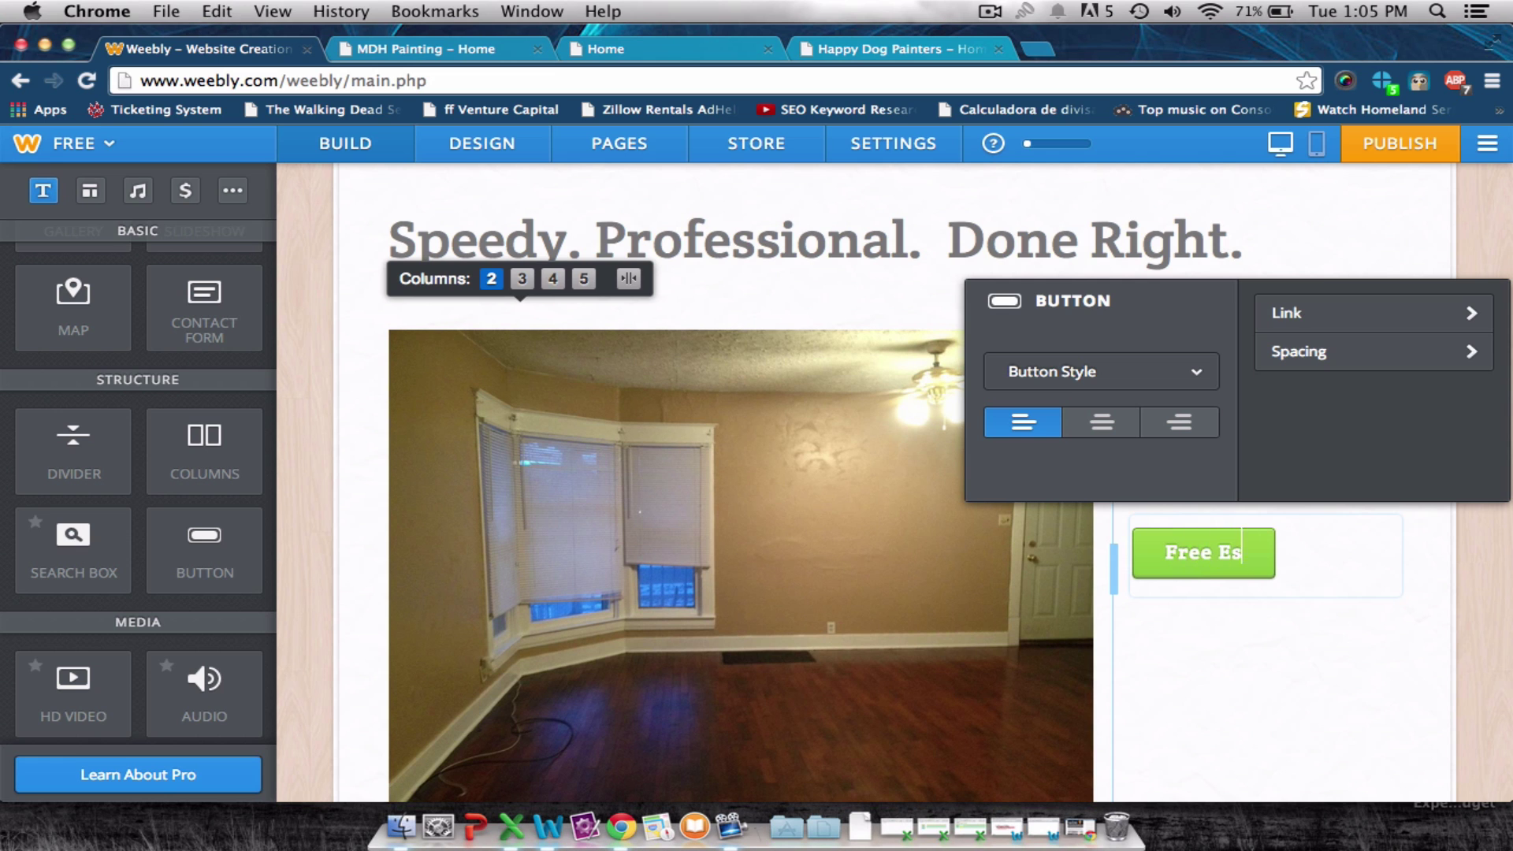
pyautogui.write('te')
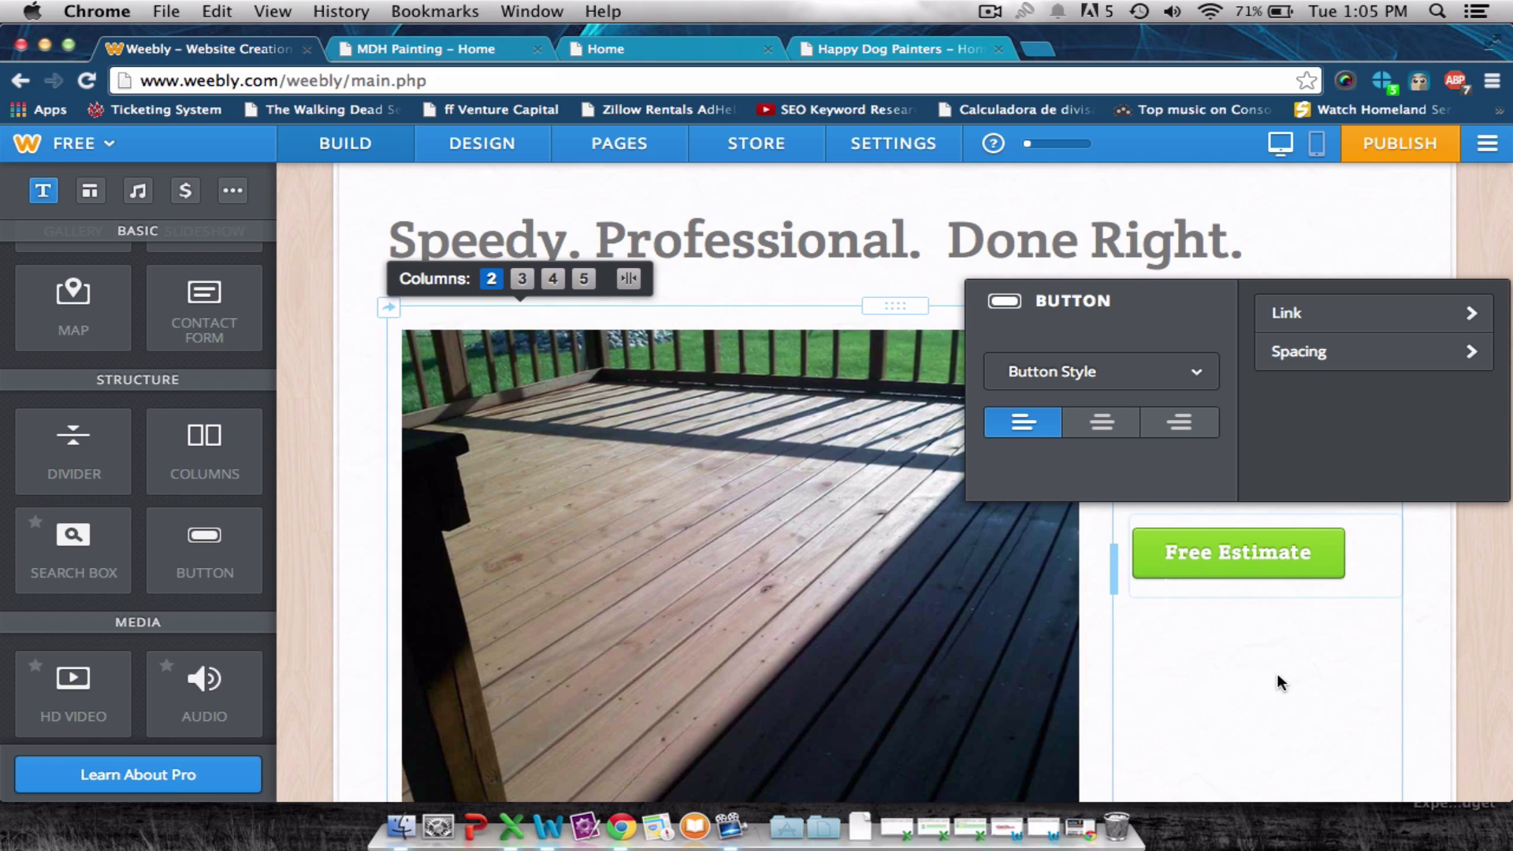
pyautogui.click(1244, 242)
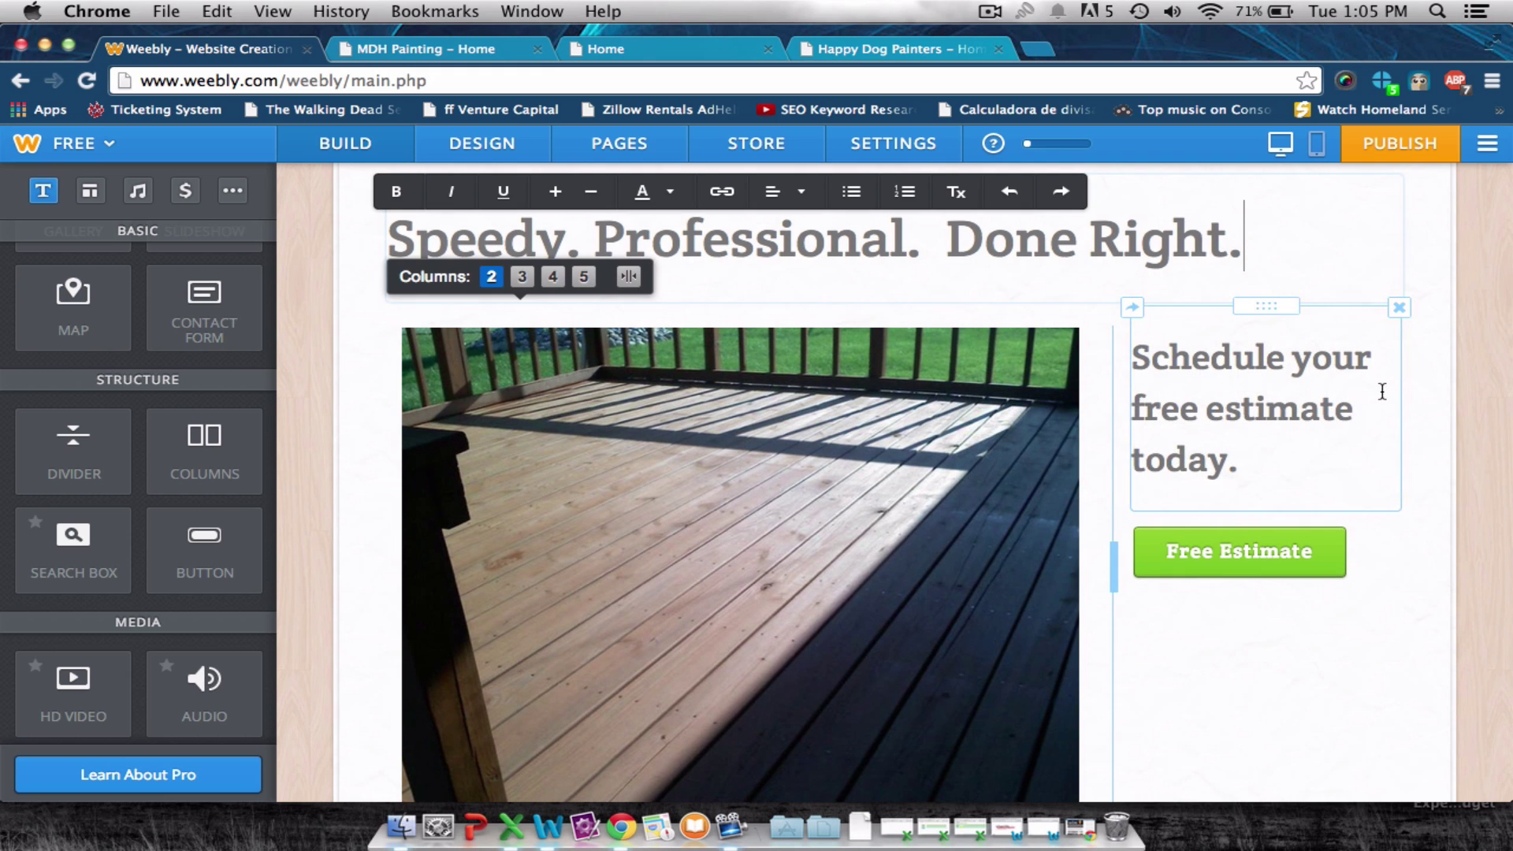
pyautogui.scroll(-5, 1331, 456)
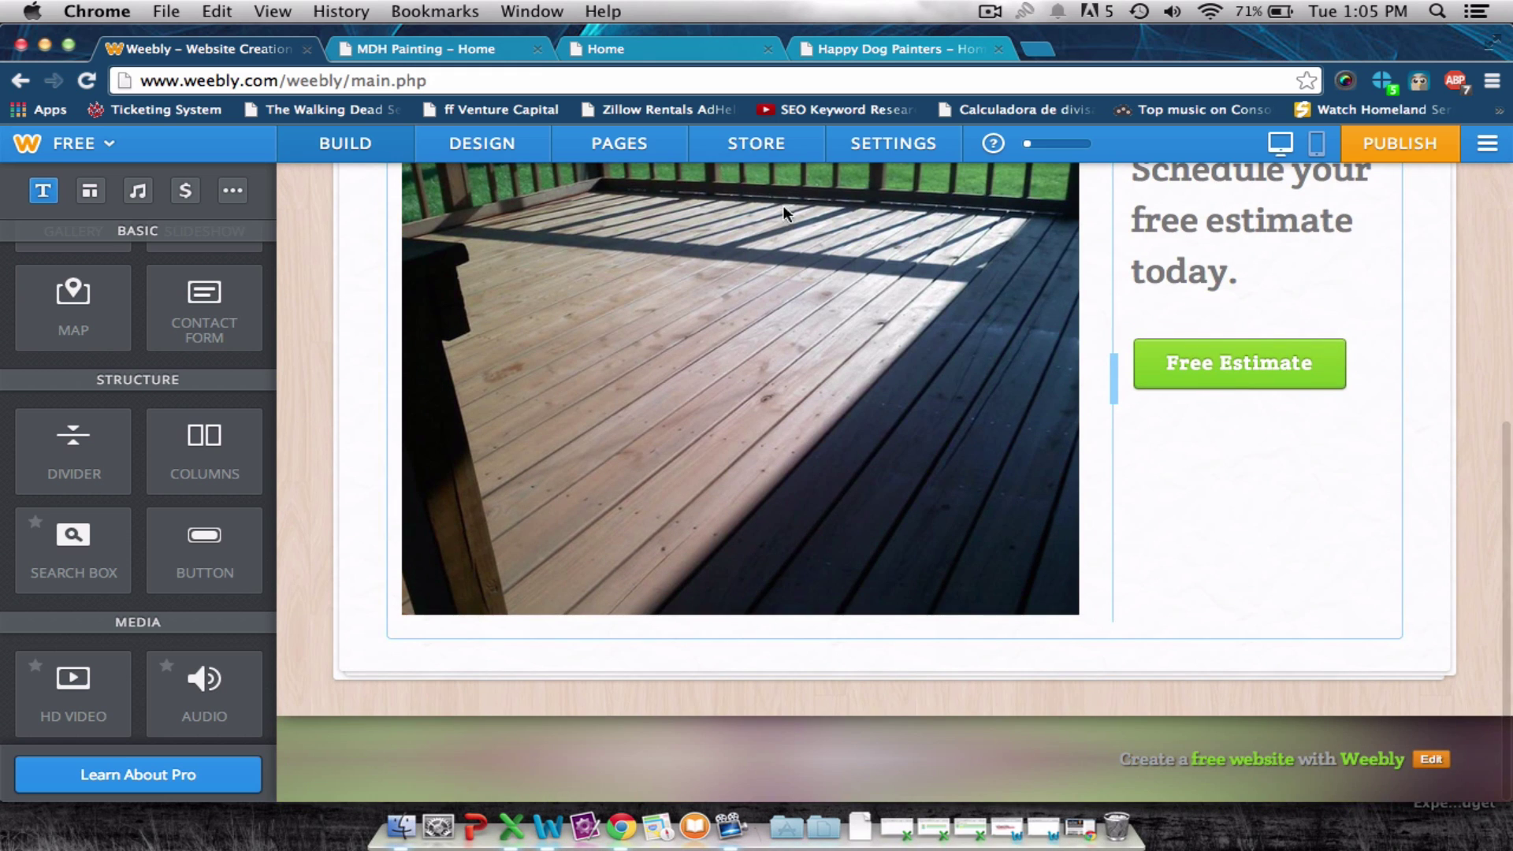
pyautogui.click(466, 46)
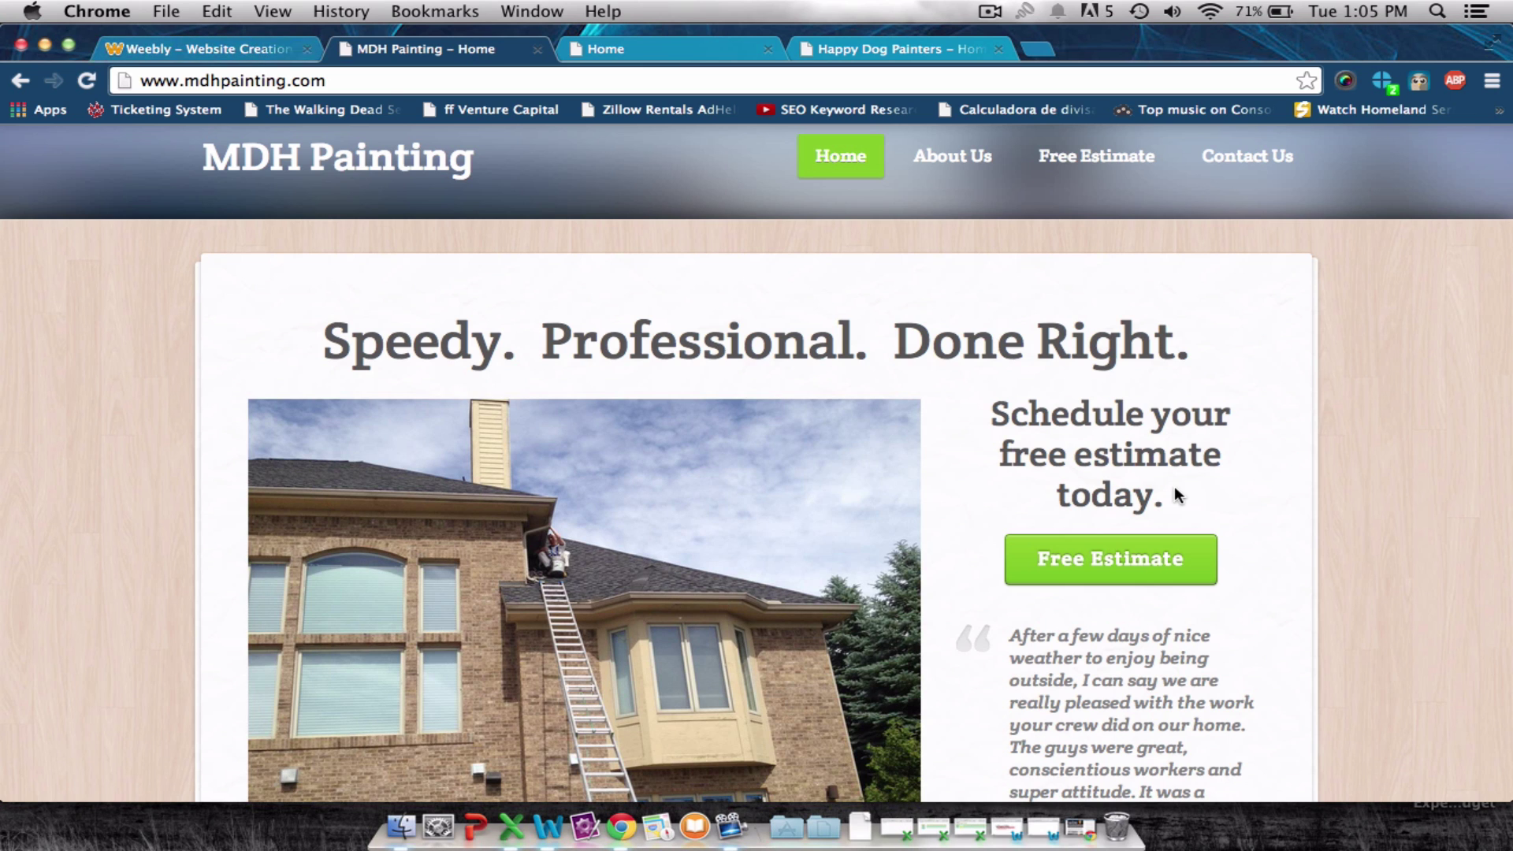
pyautogui.scroll(-5, 1175, 486)
pyautogui.moveTo(1011, 284); pyautogui.dragTo(1211, 475)
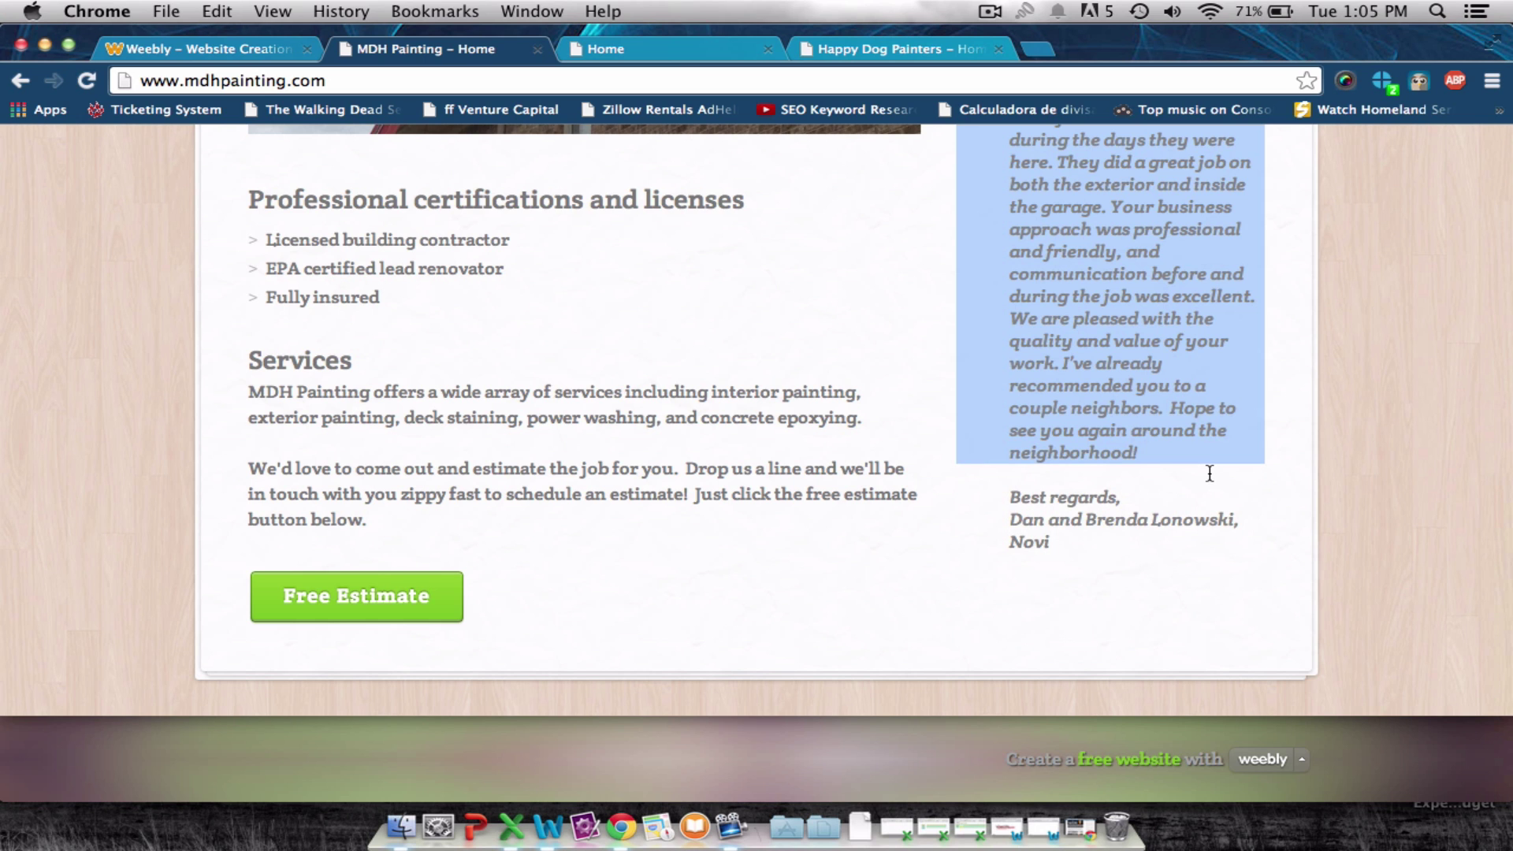
pyautogui.click(1063, 541)
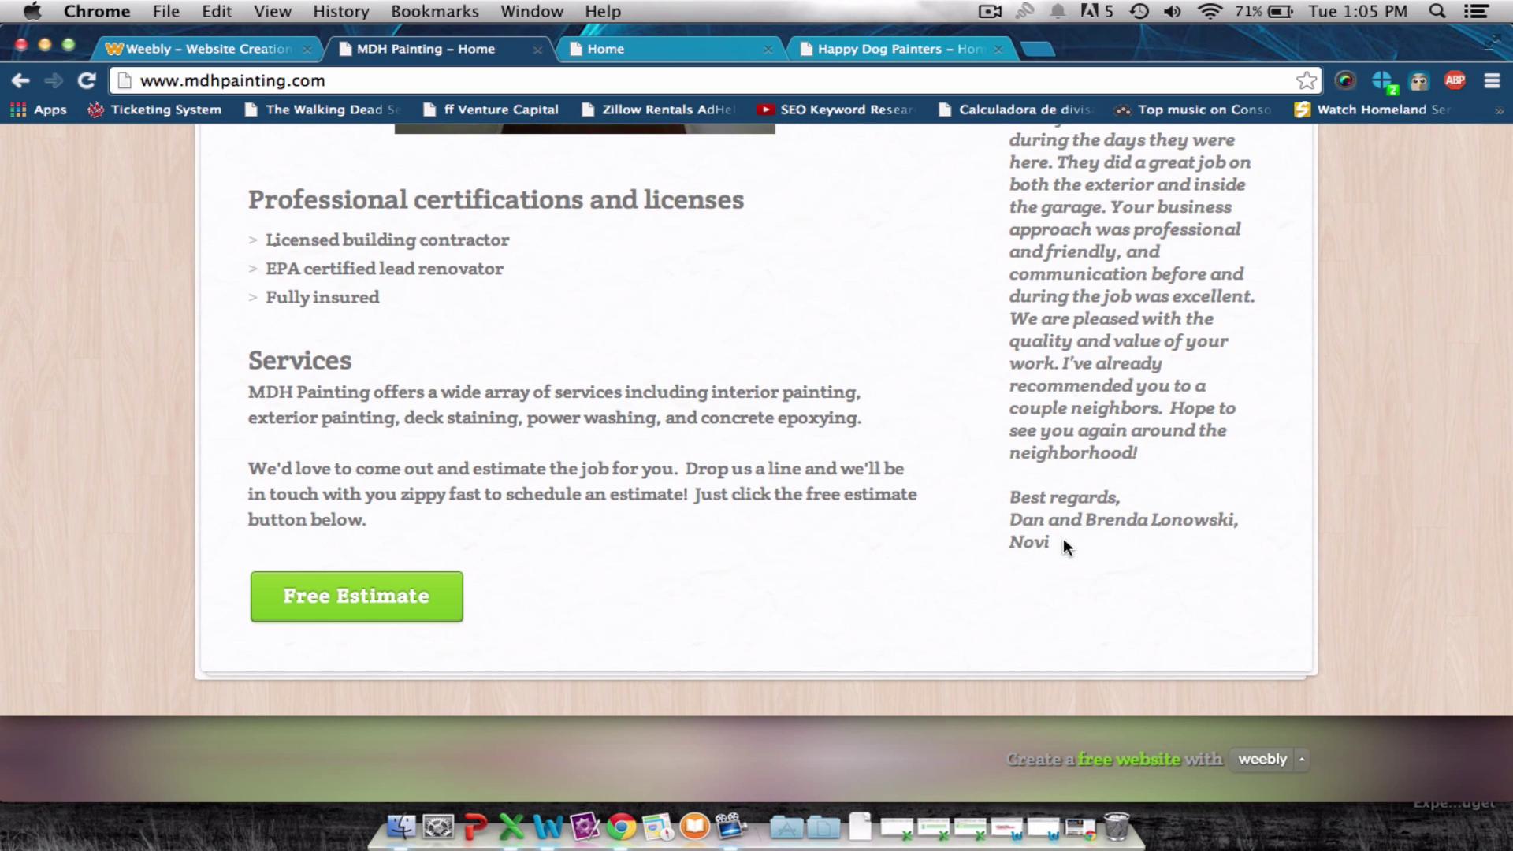
pyautogui.moveTo(1050, 540); pyautogui.dragTo(1000, 617)
pyautogui.press('super+c')
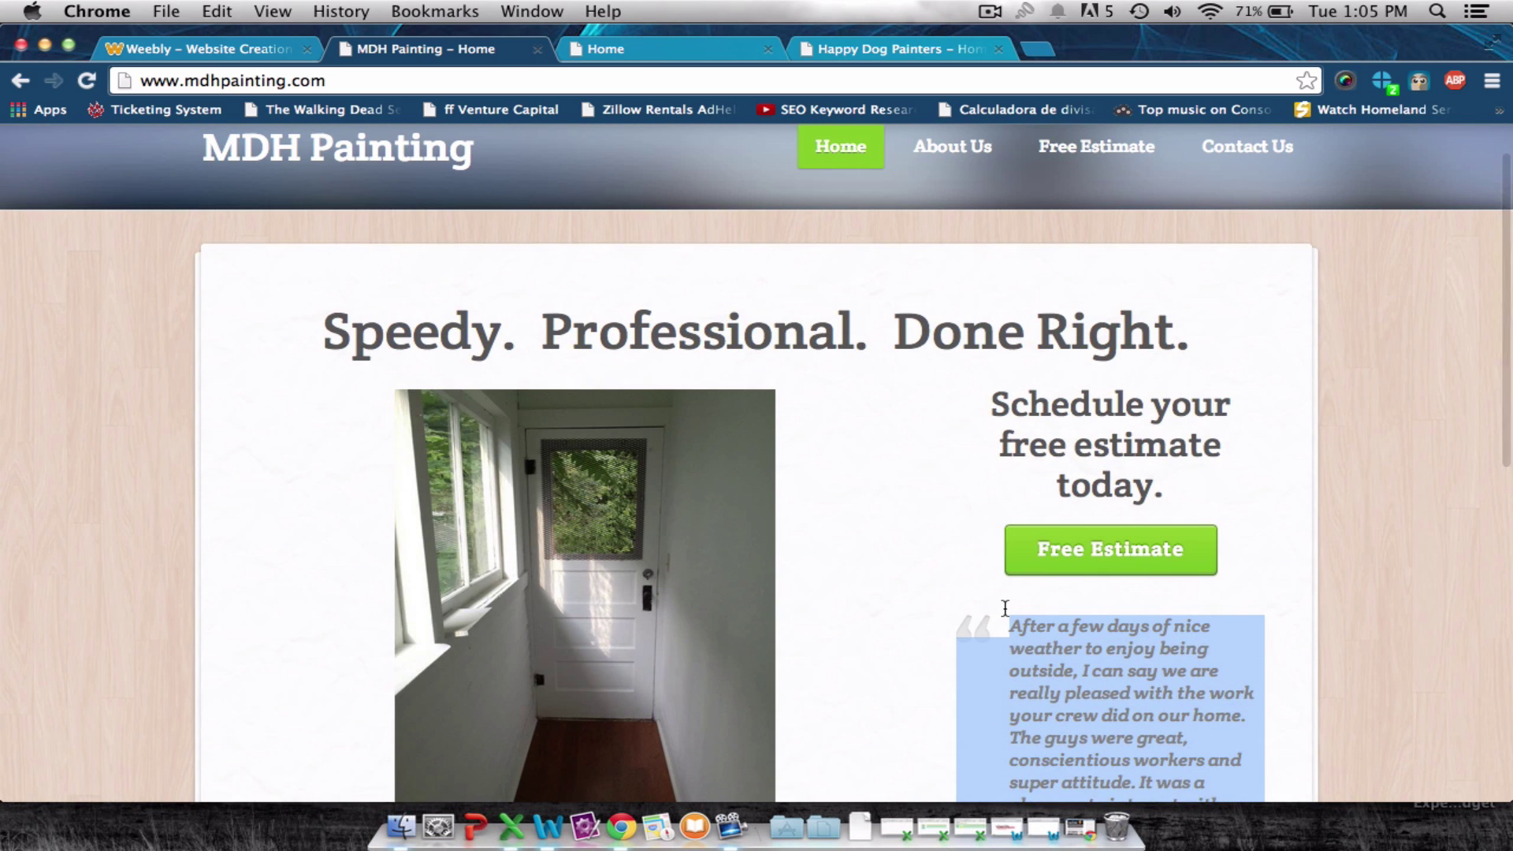
pyautogui.click(209, 50)
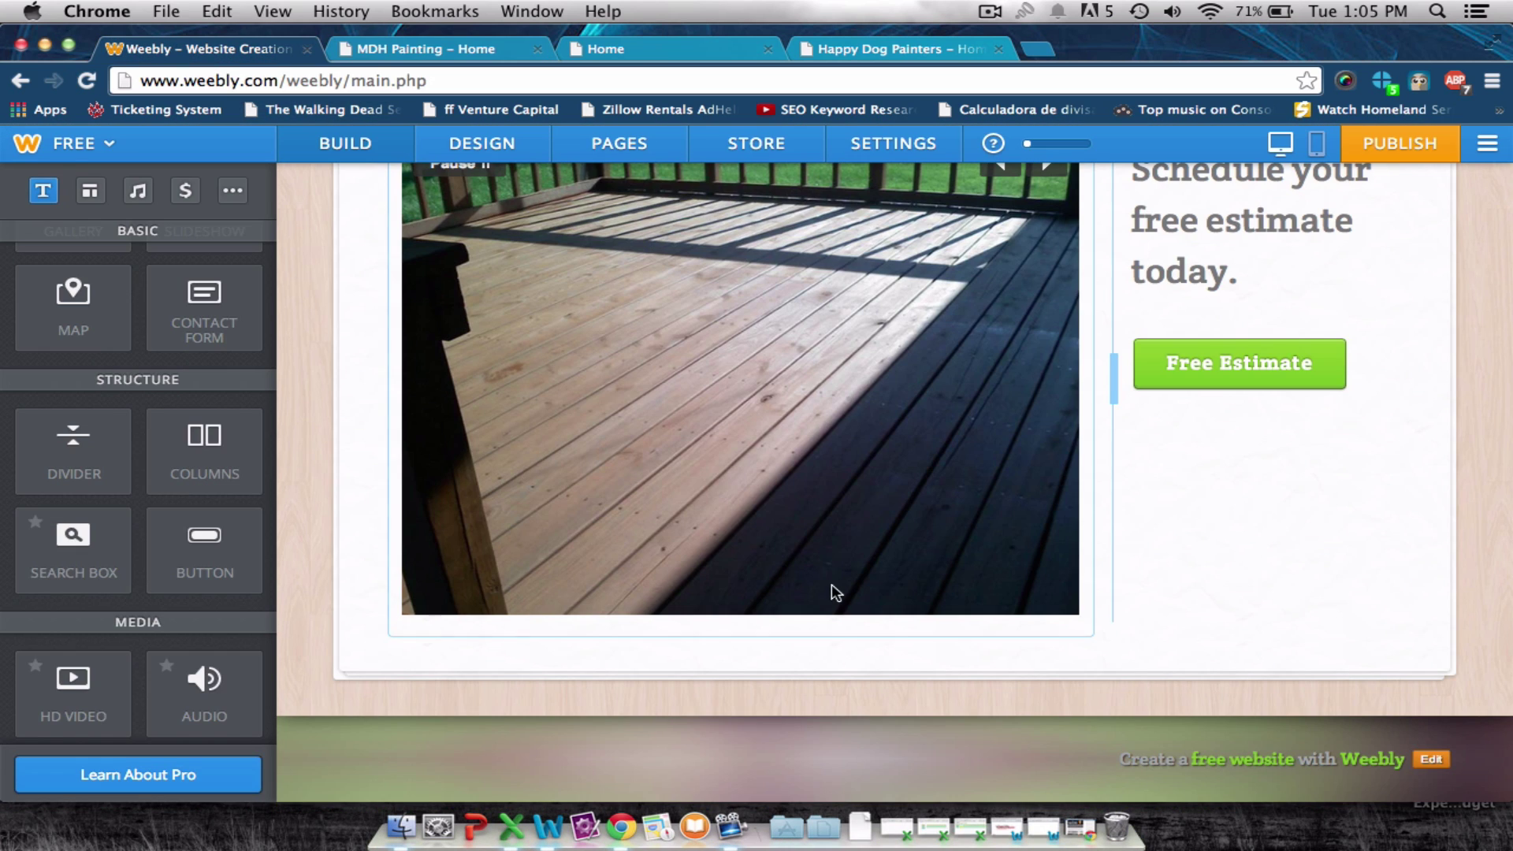
pyautogui.scroll(5, 164, 410)
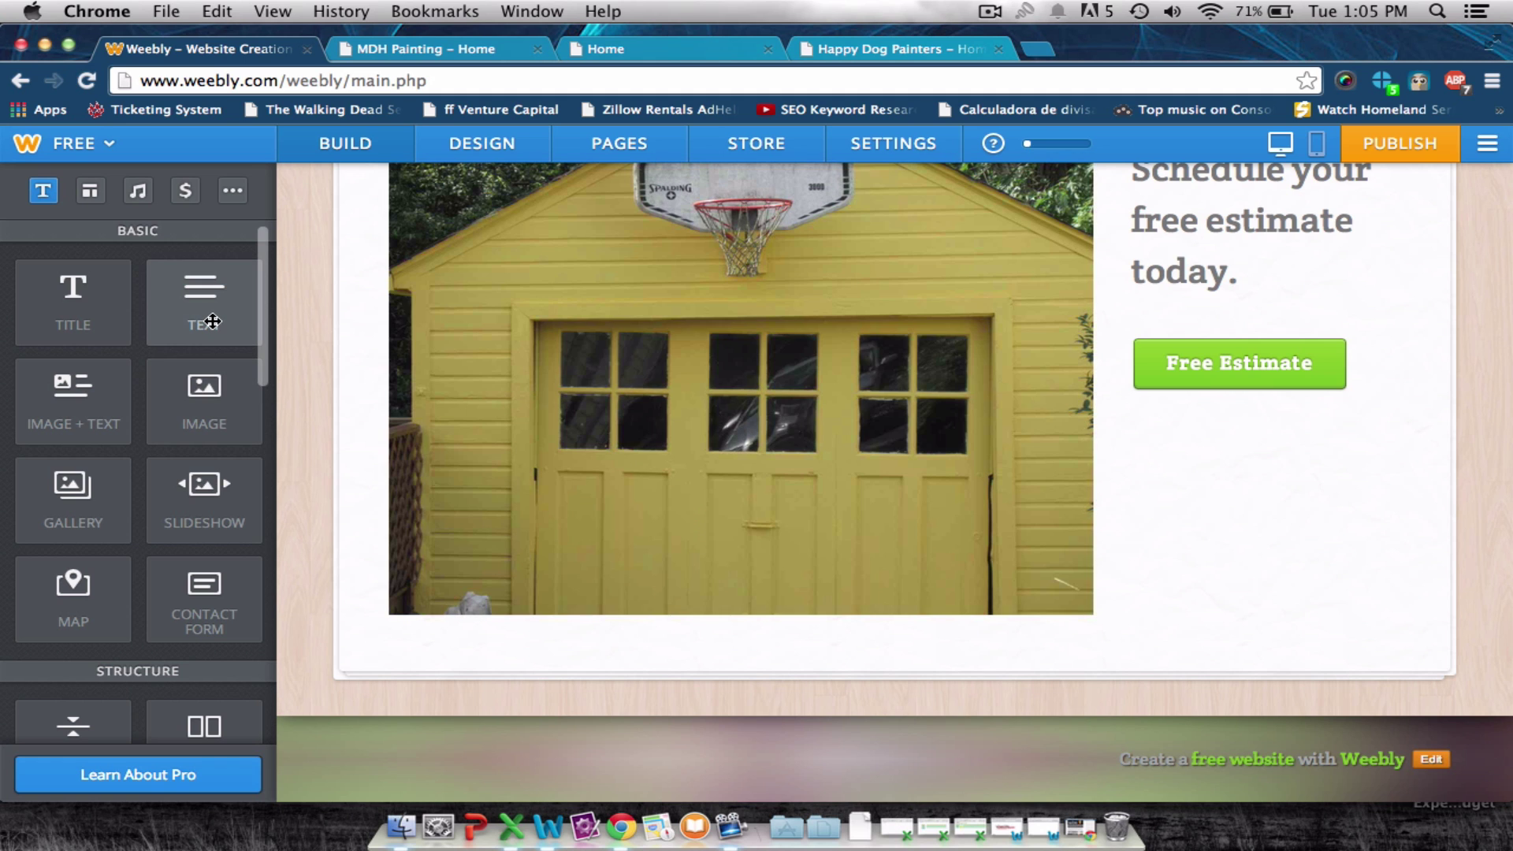
pyautogui.scroll(-5, 212, 323)
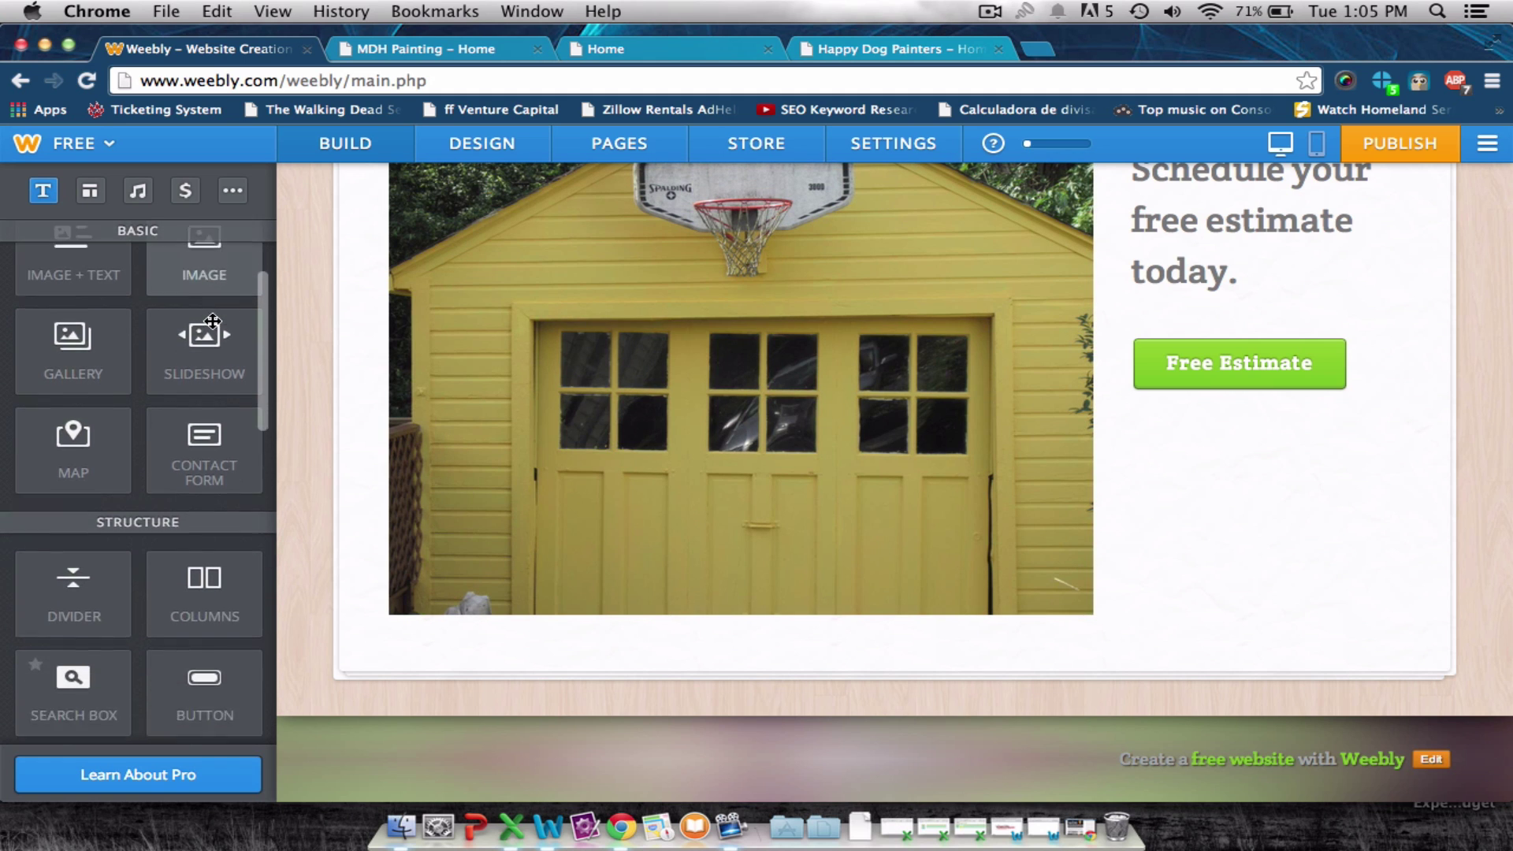
pyautogui.scroll(-5, 212, 325)
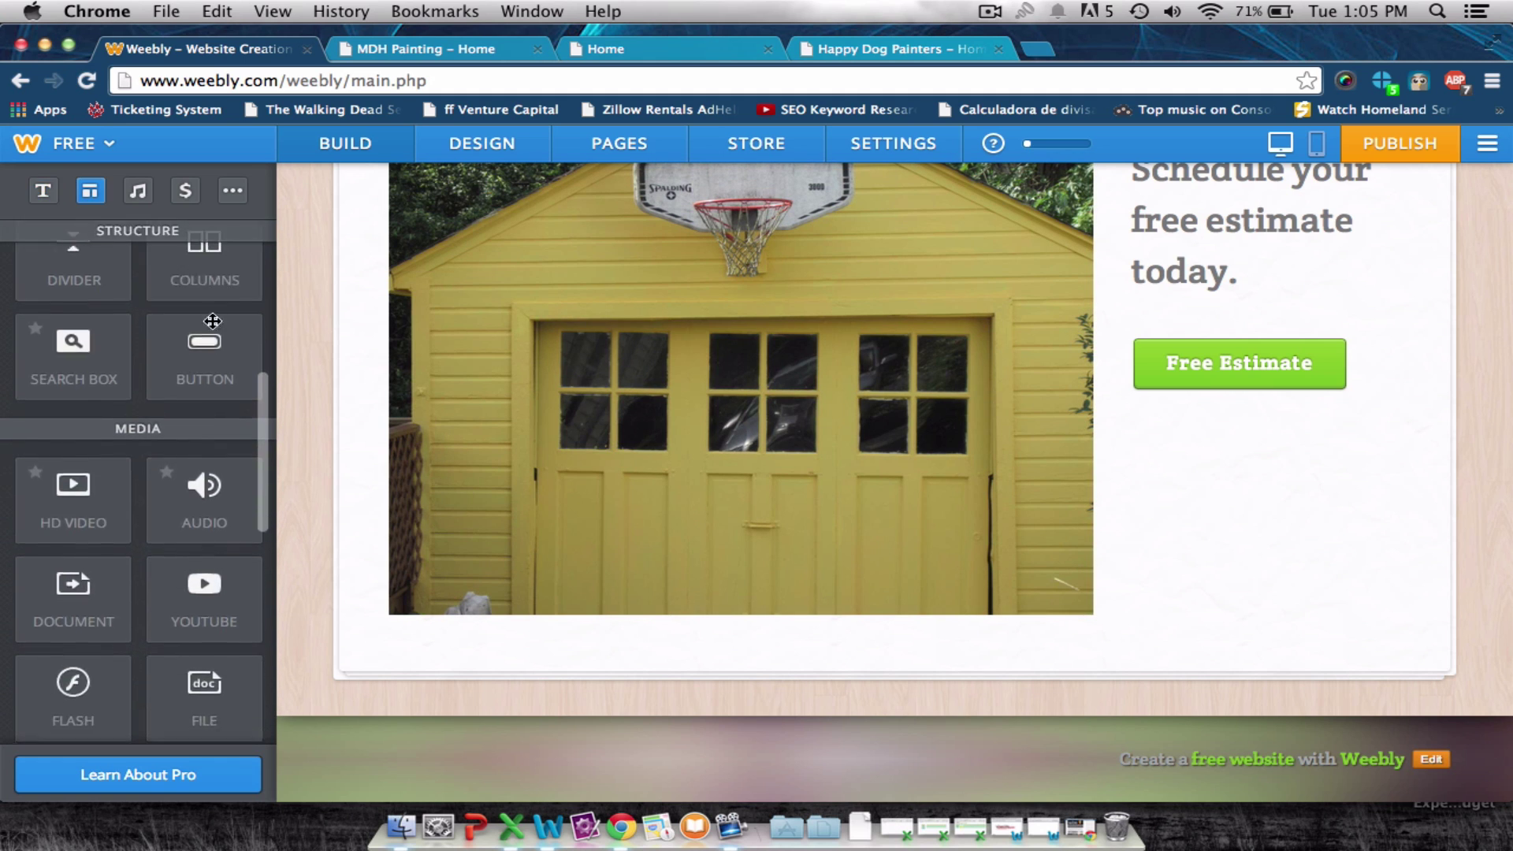
# Place a block quote under the Free Estimate button and paste the customer testimonial into it.
pyautogui.scroll(-4, 210, 318)
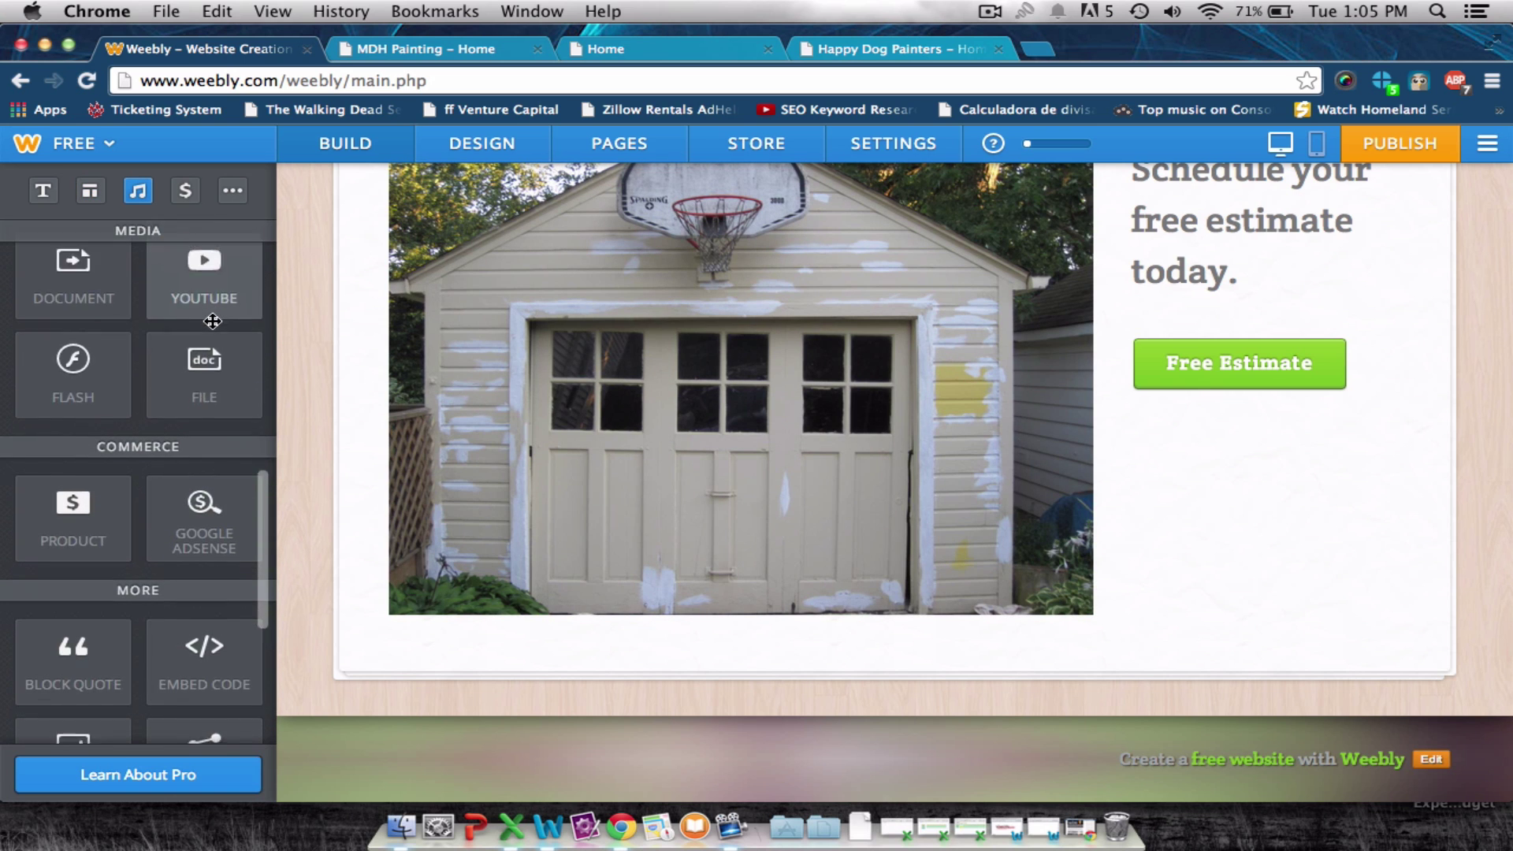
pyautogui.moveTo(74, 601)
pyautogui.mouseDown()
pyautogui.moveTo(1195, 567)
pyautogui.moveTo(1233, 565)
pyautogui.moveTo(1232, 507)
pyautogui.mouseUp()
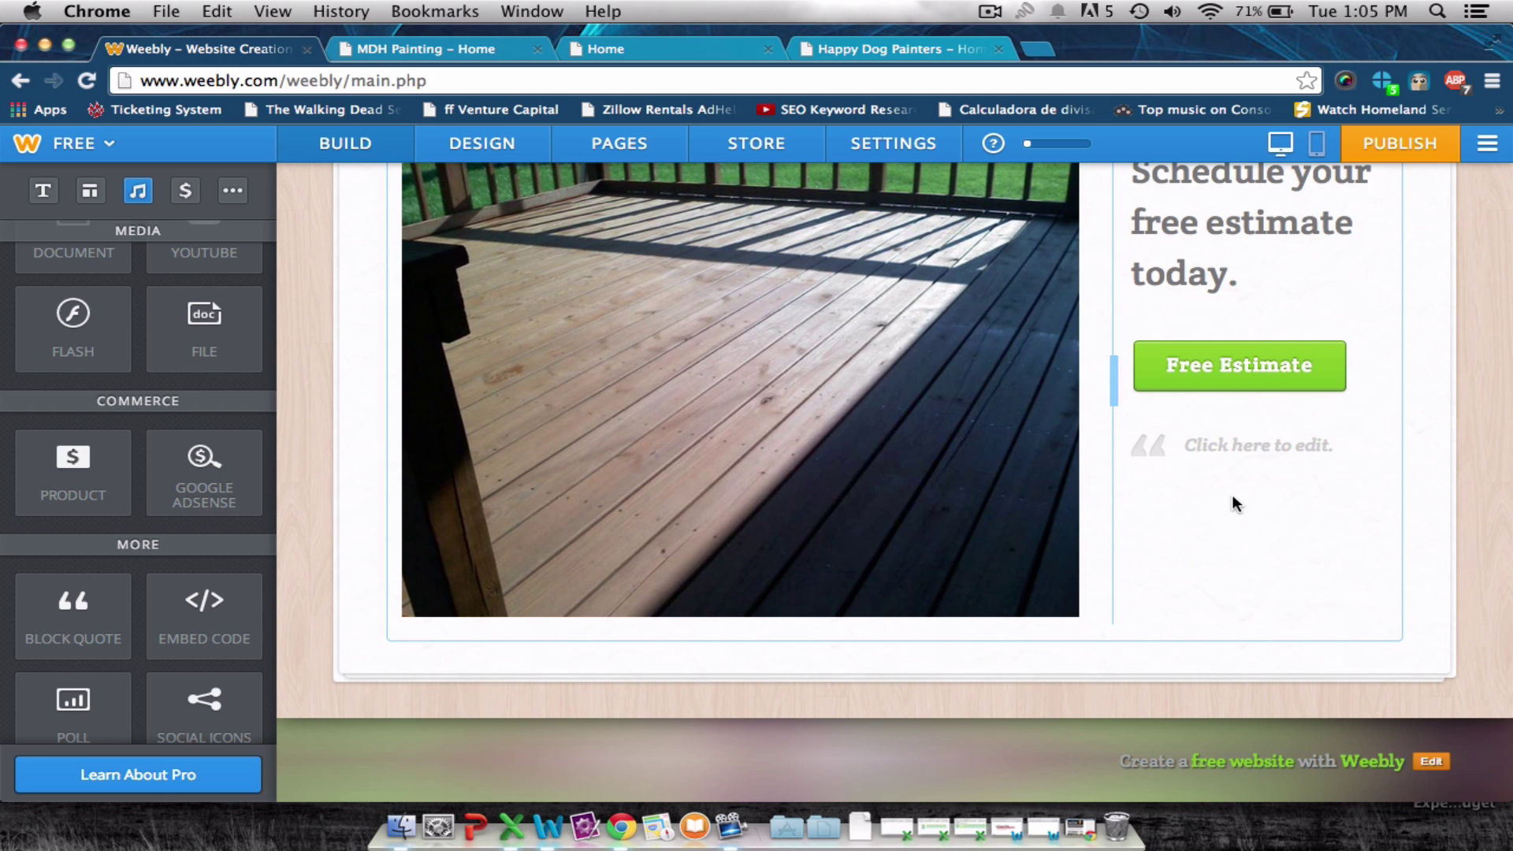
pyautogui.click(1233, 447)
pyautogui.press('super+v')
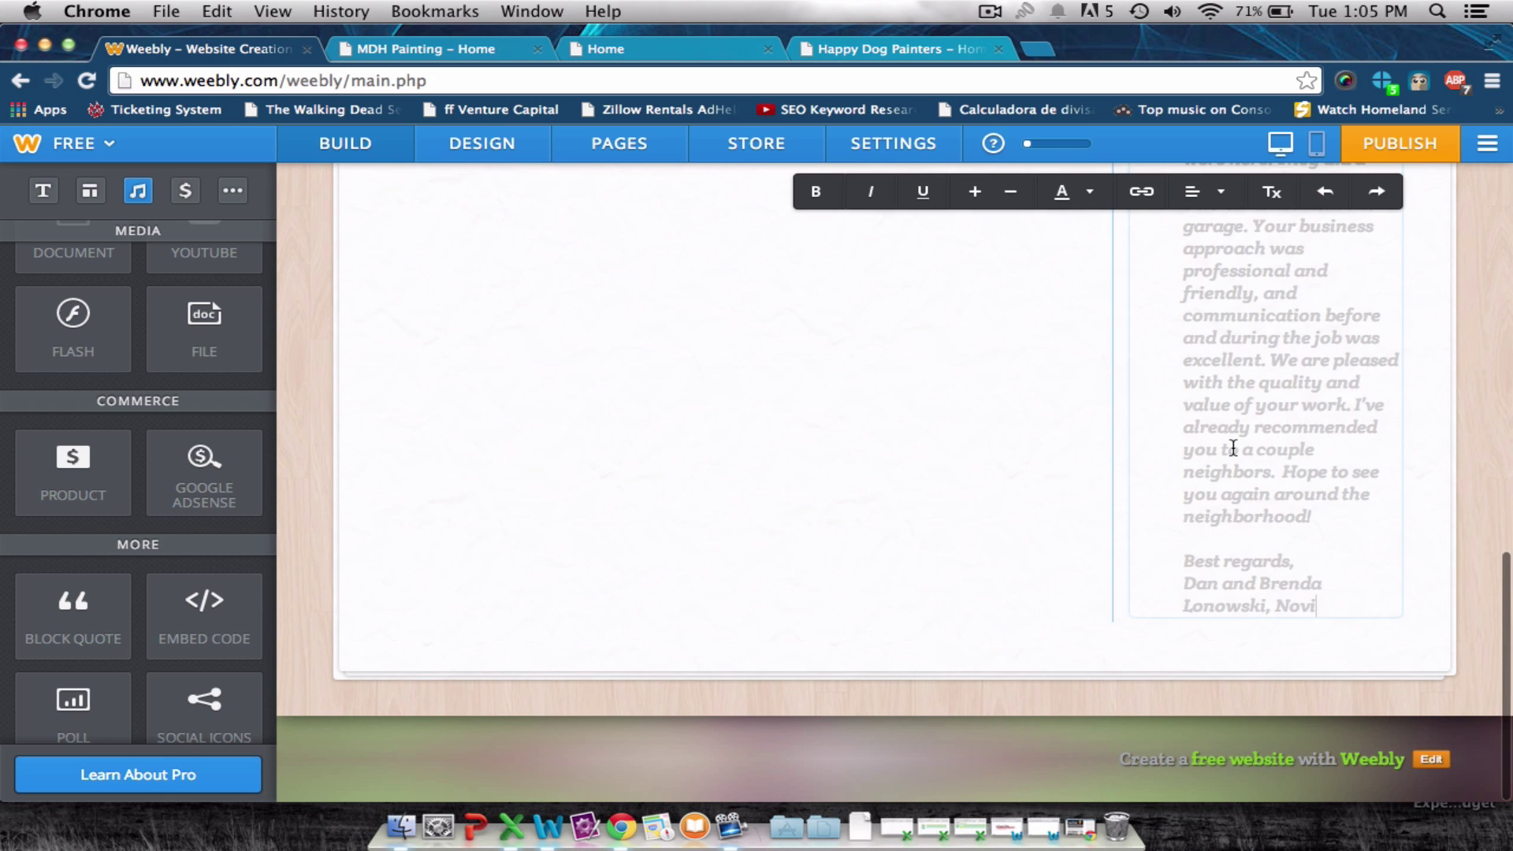
pyautogui.scroll(8, 1226, 666)
pyautogui.scroll(-6, 1227, 666)
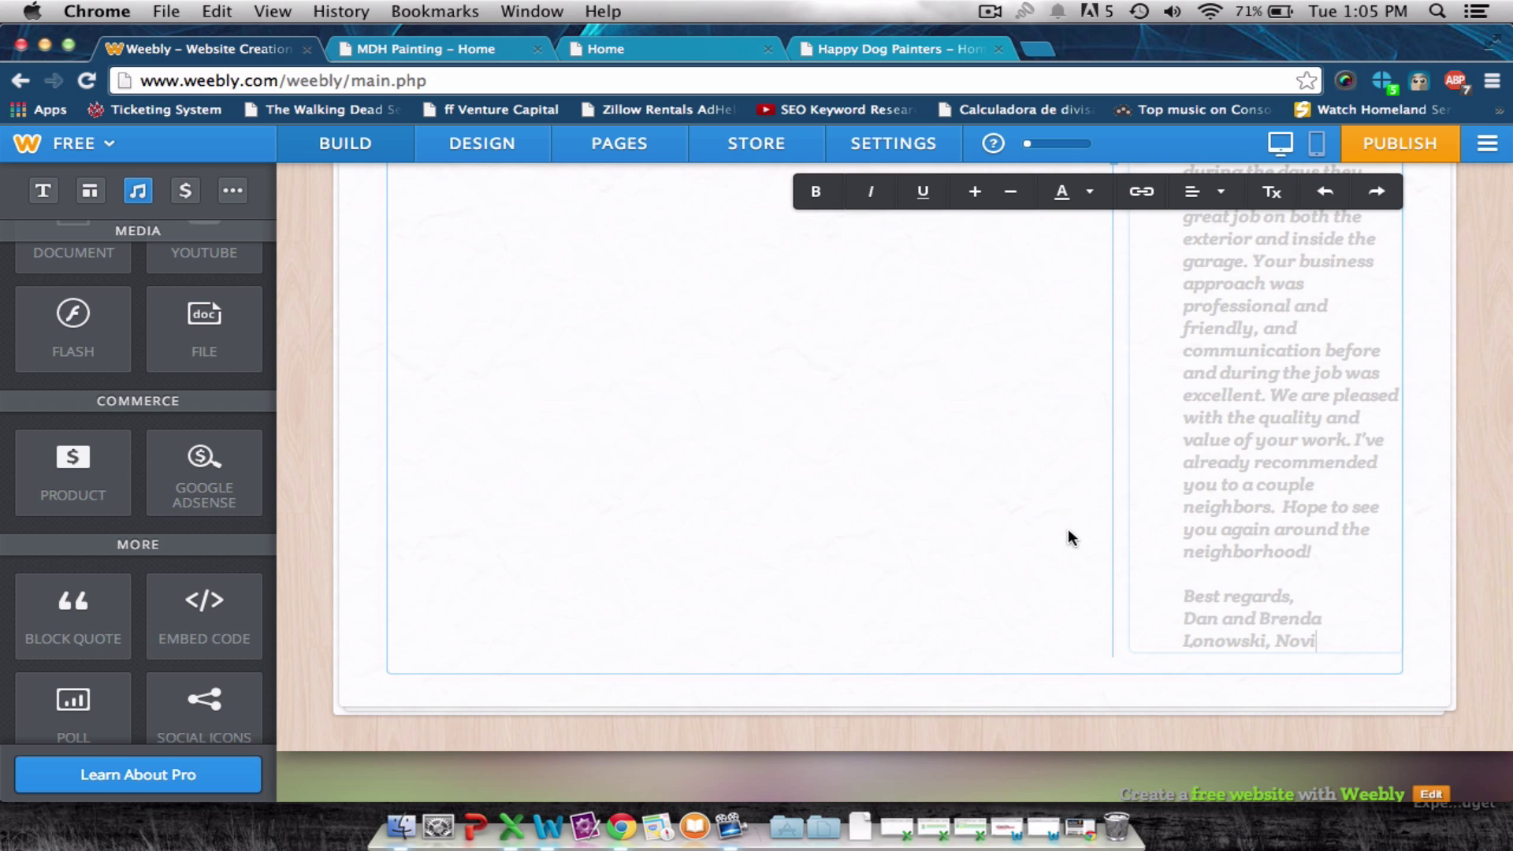
pyautogui.scroll(6, 1035, 524)
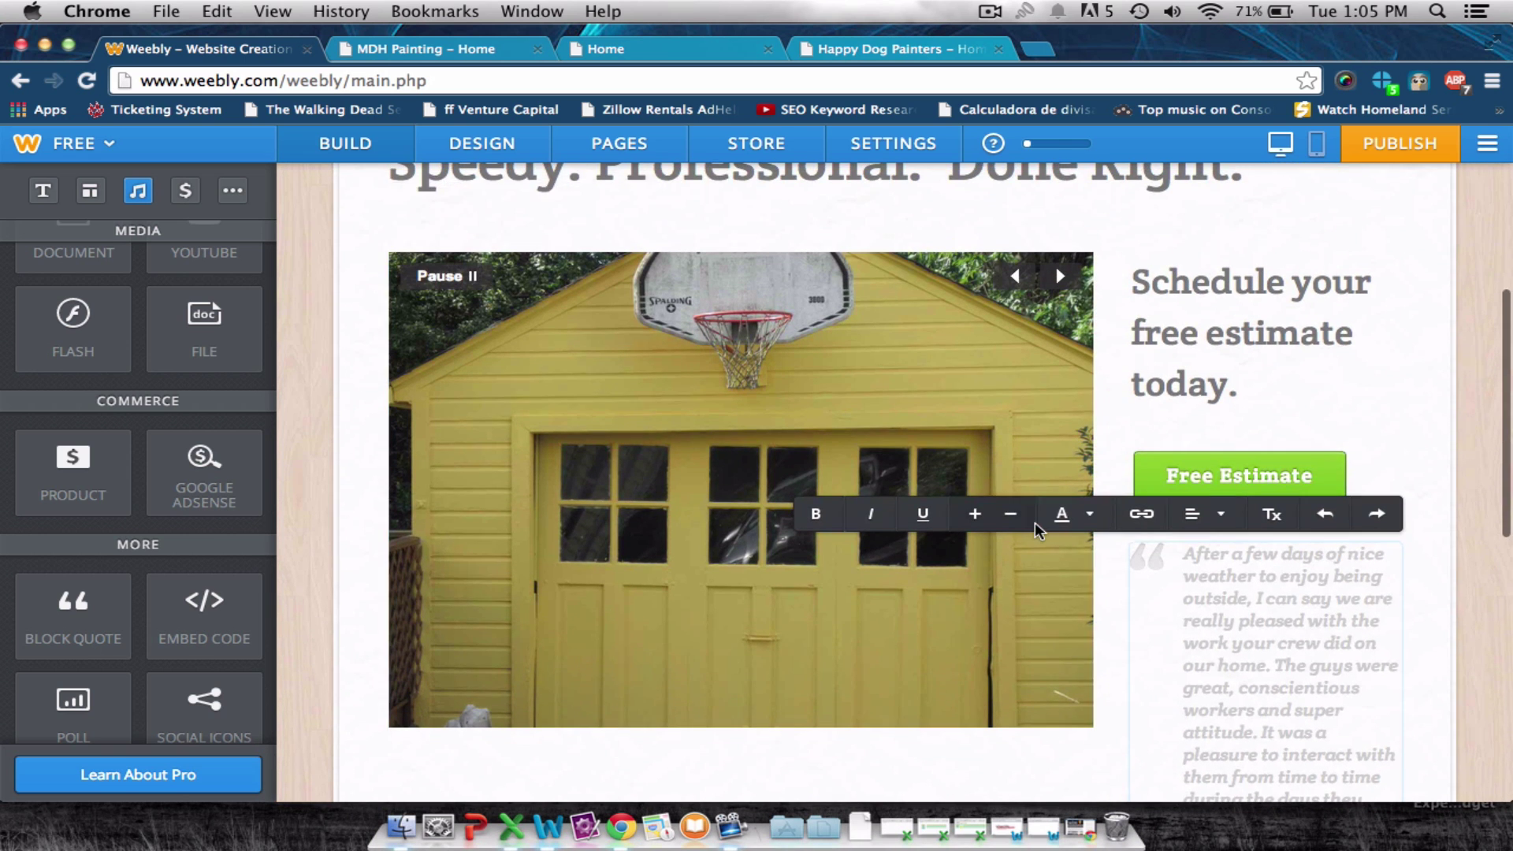
# Set the Free Estimate button's alignment to center after checking the live site's placement.
pyautogui.click(1237, 476)
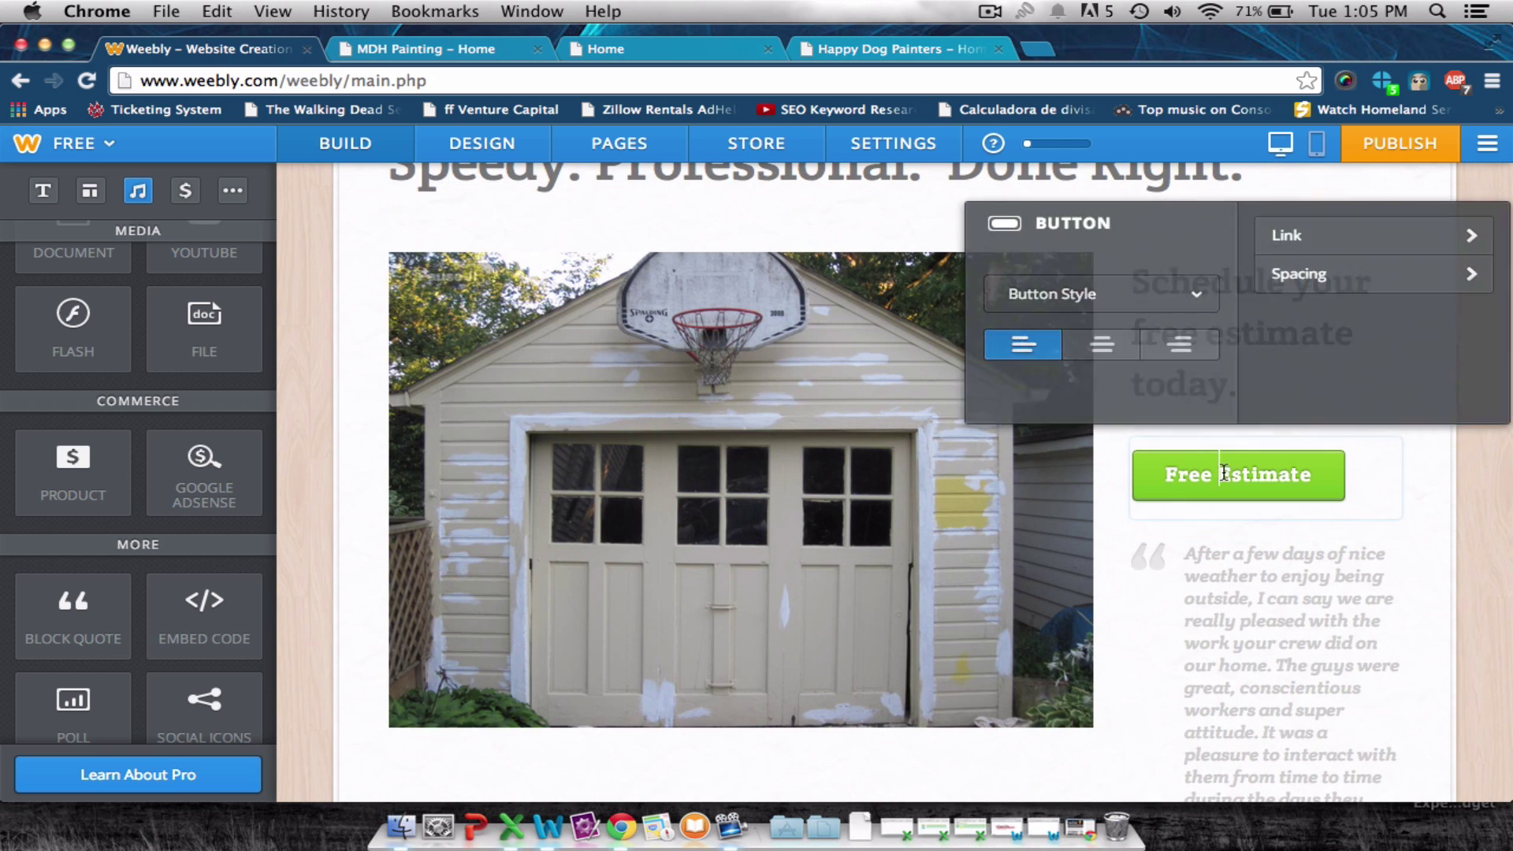
pyautogui.click(446, 49)
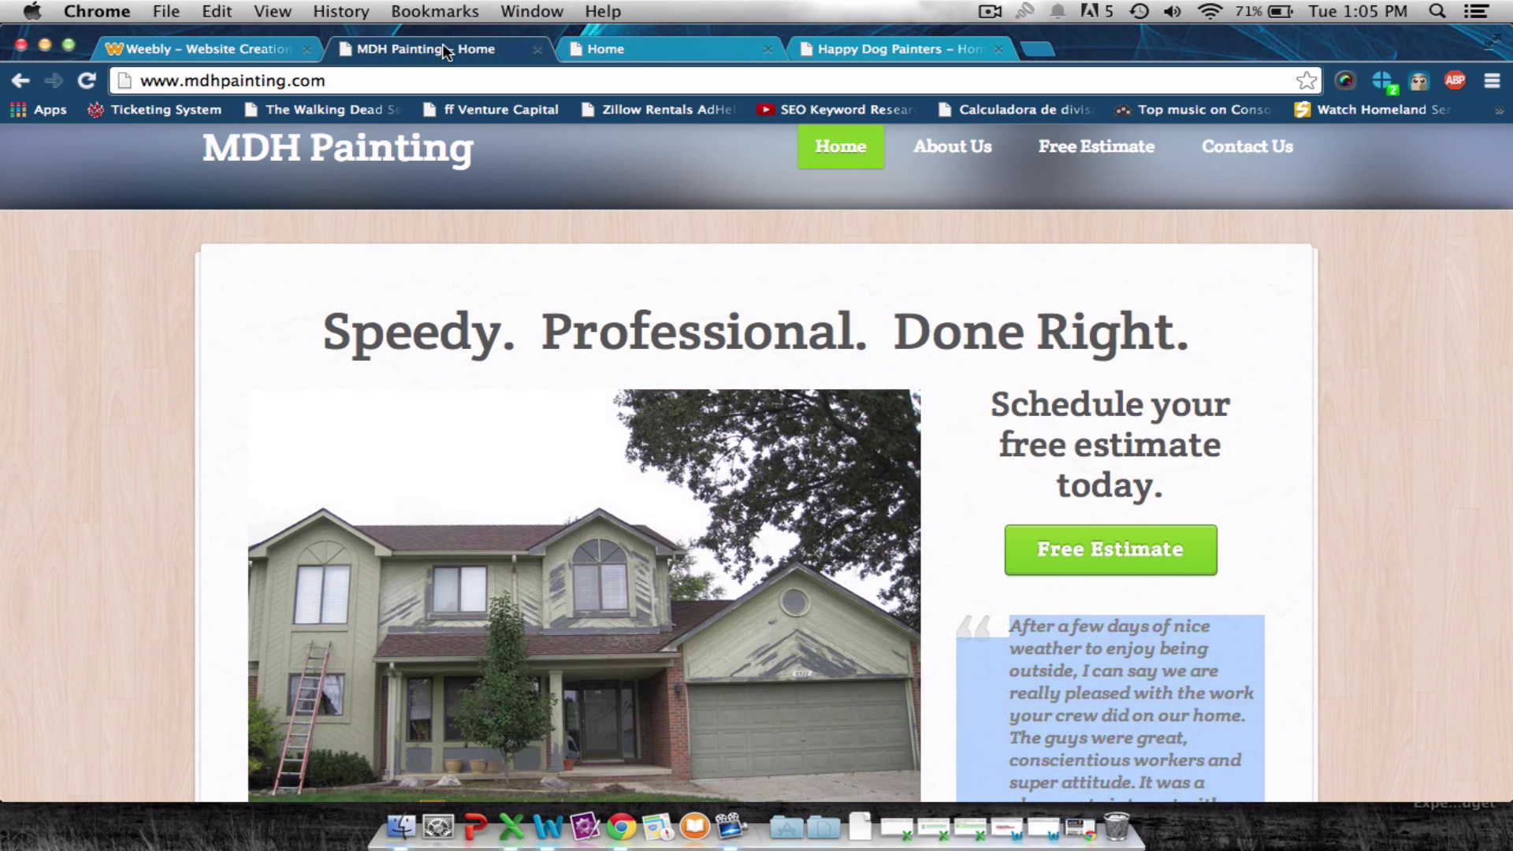
pyautogui.click(201, 49)
pyautogui.click(1107, 349)
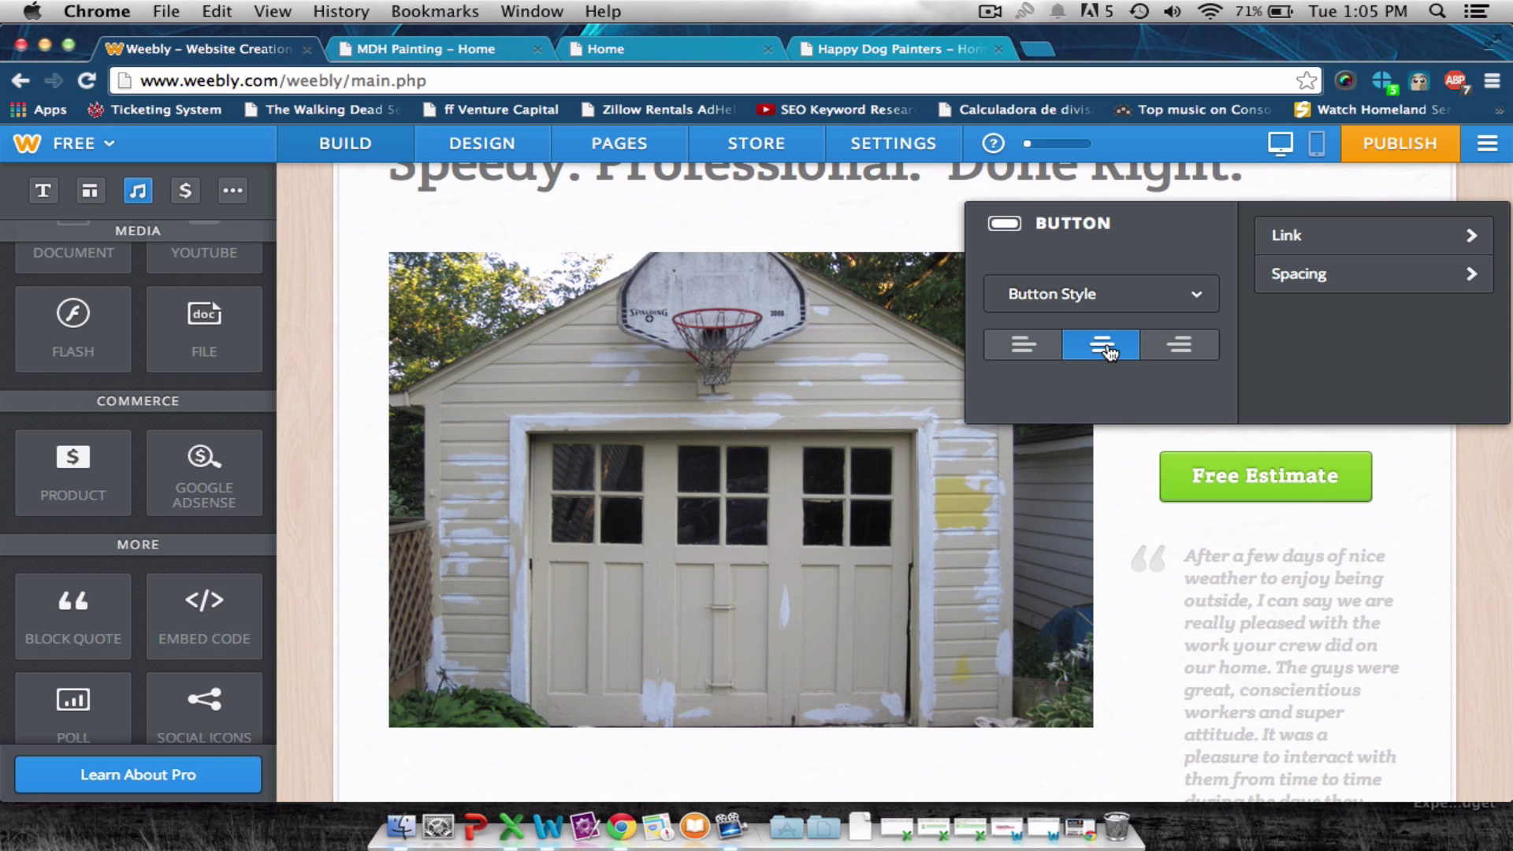
pyautogui.click(1270, 388)
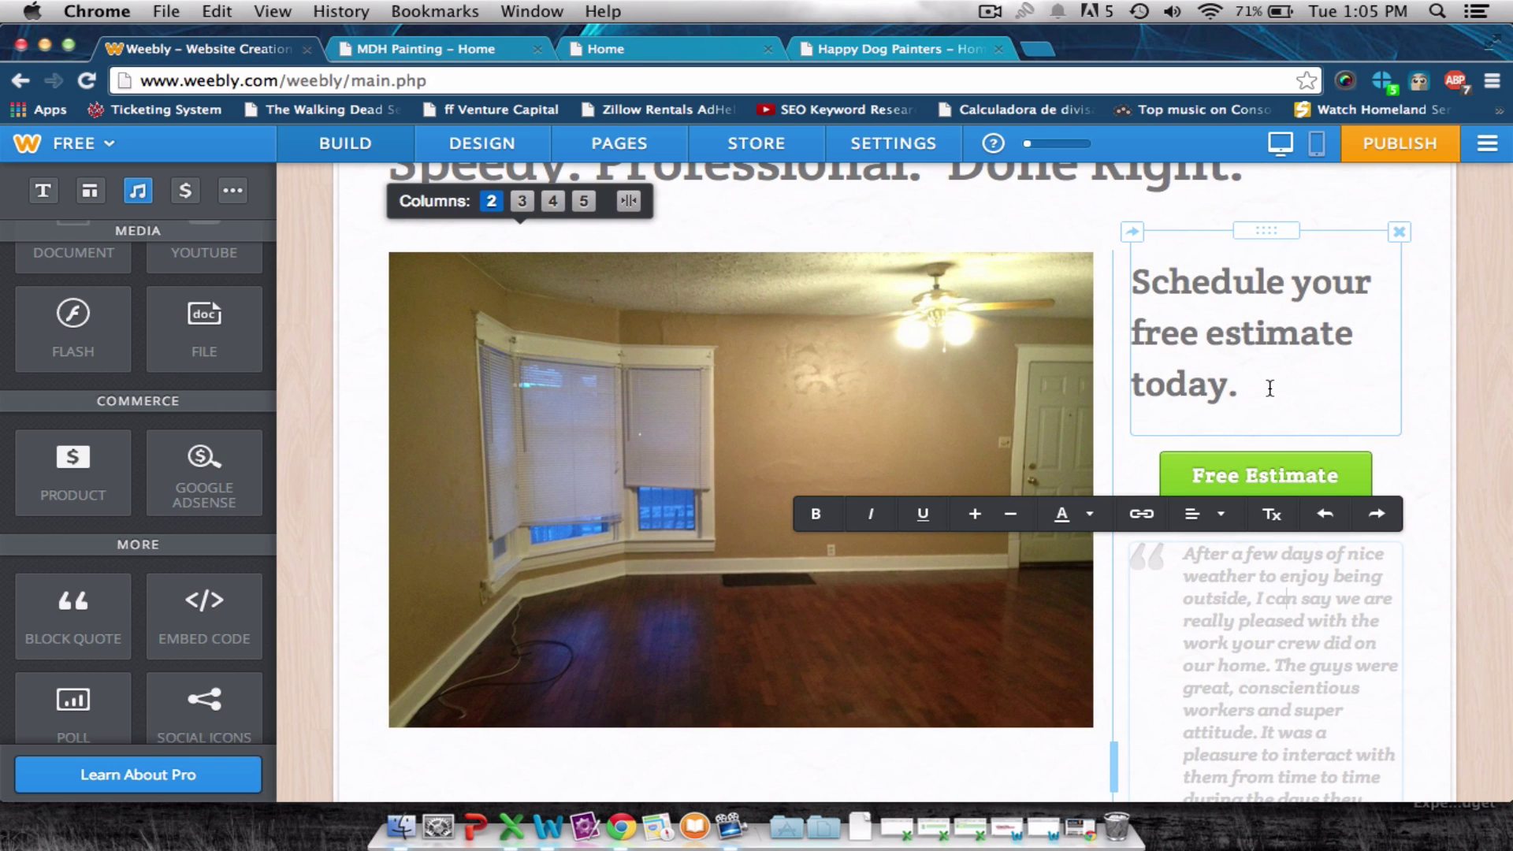
# Review the pasted testimonial text beneath the centered button.
pyautogui.click(1286, 598)
pyautogui.scroll(-4, 1293, 581)
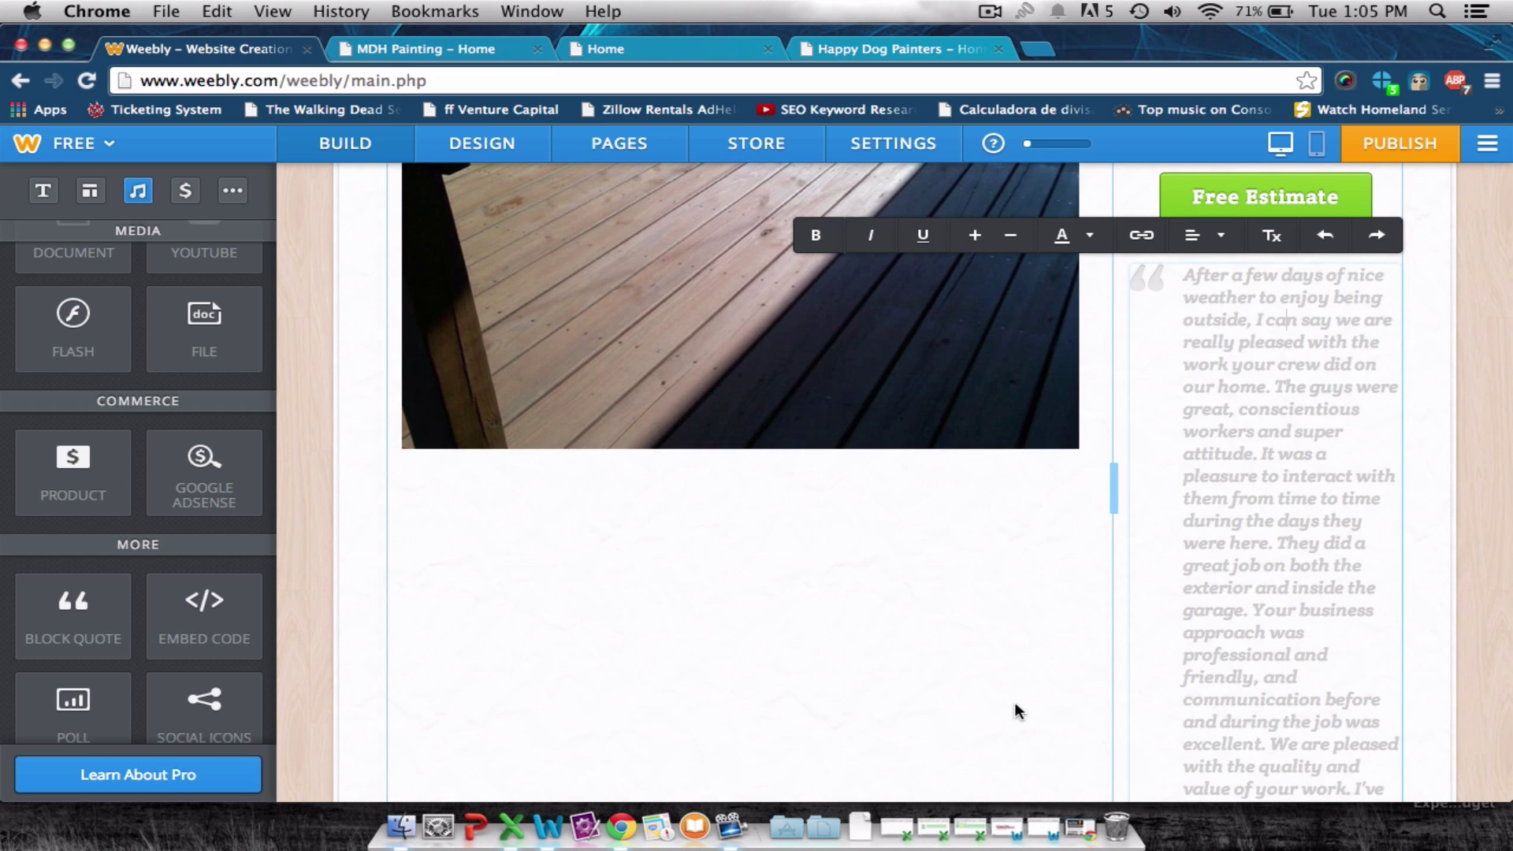
pyautogui.scroll(1, 622, 608)
pyautogui.scroll(5, 622, 607)
pyautogui.scroll(-7, 622, 608)
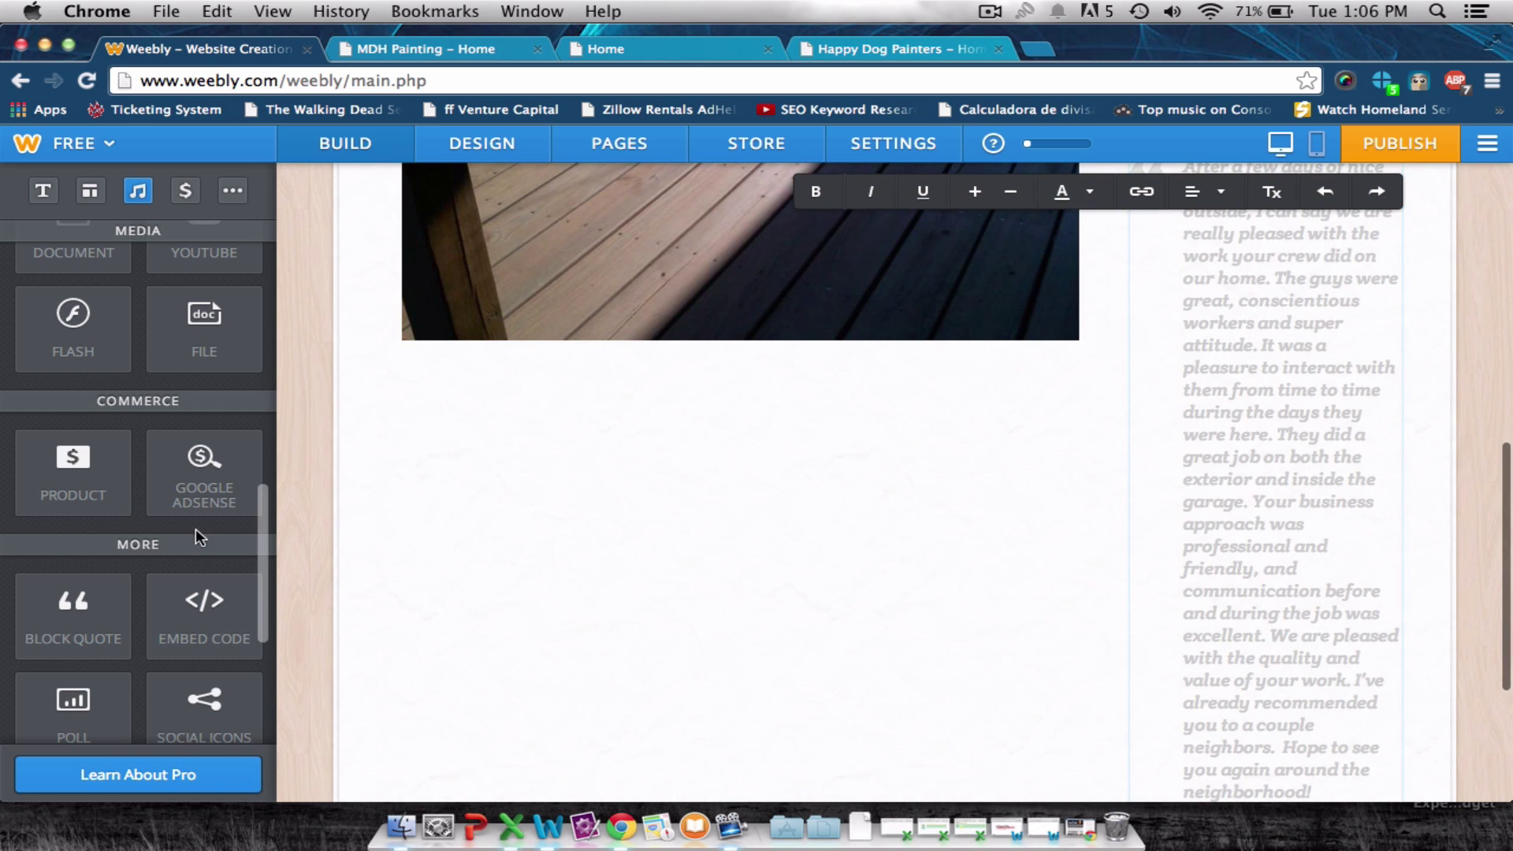
pyautogui.scroll(6, 196, 528)
# Drop an empty text block below the slideshow and select the certifications and Services text on the live site.
pyautogui.scroll(3, 186, 326)
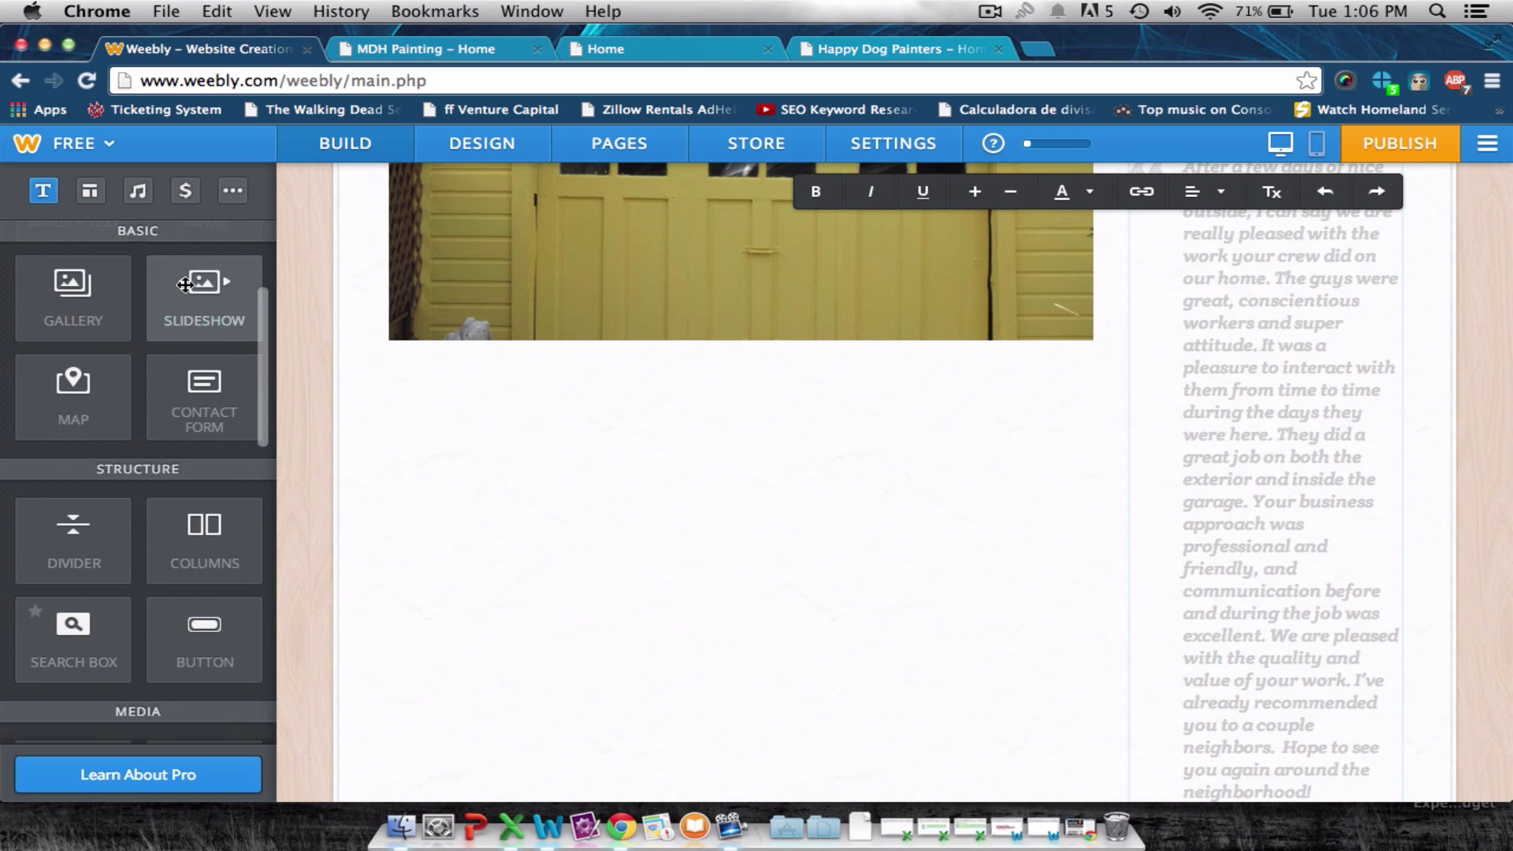
pyautogui.moveTo(185, 284); pyautogui.dragTo(641, 489)
pyautogui.click(464, 49)
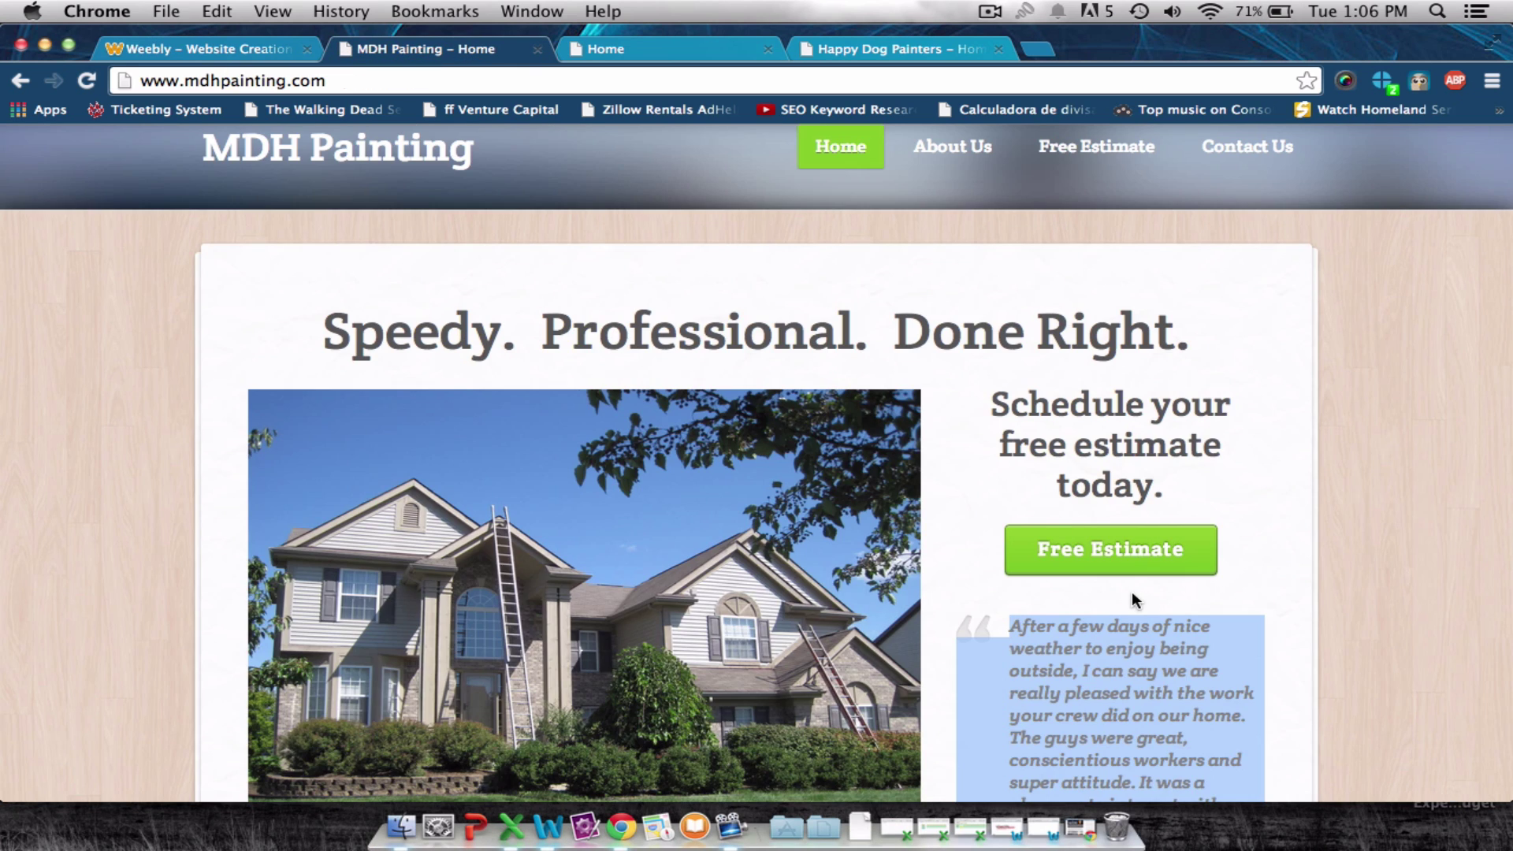
pyautogui.scroll(-10, 437, 447)
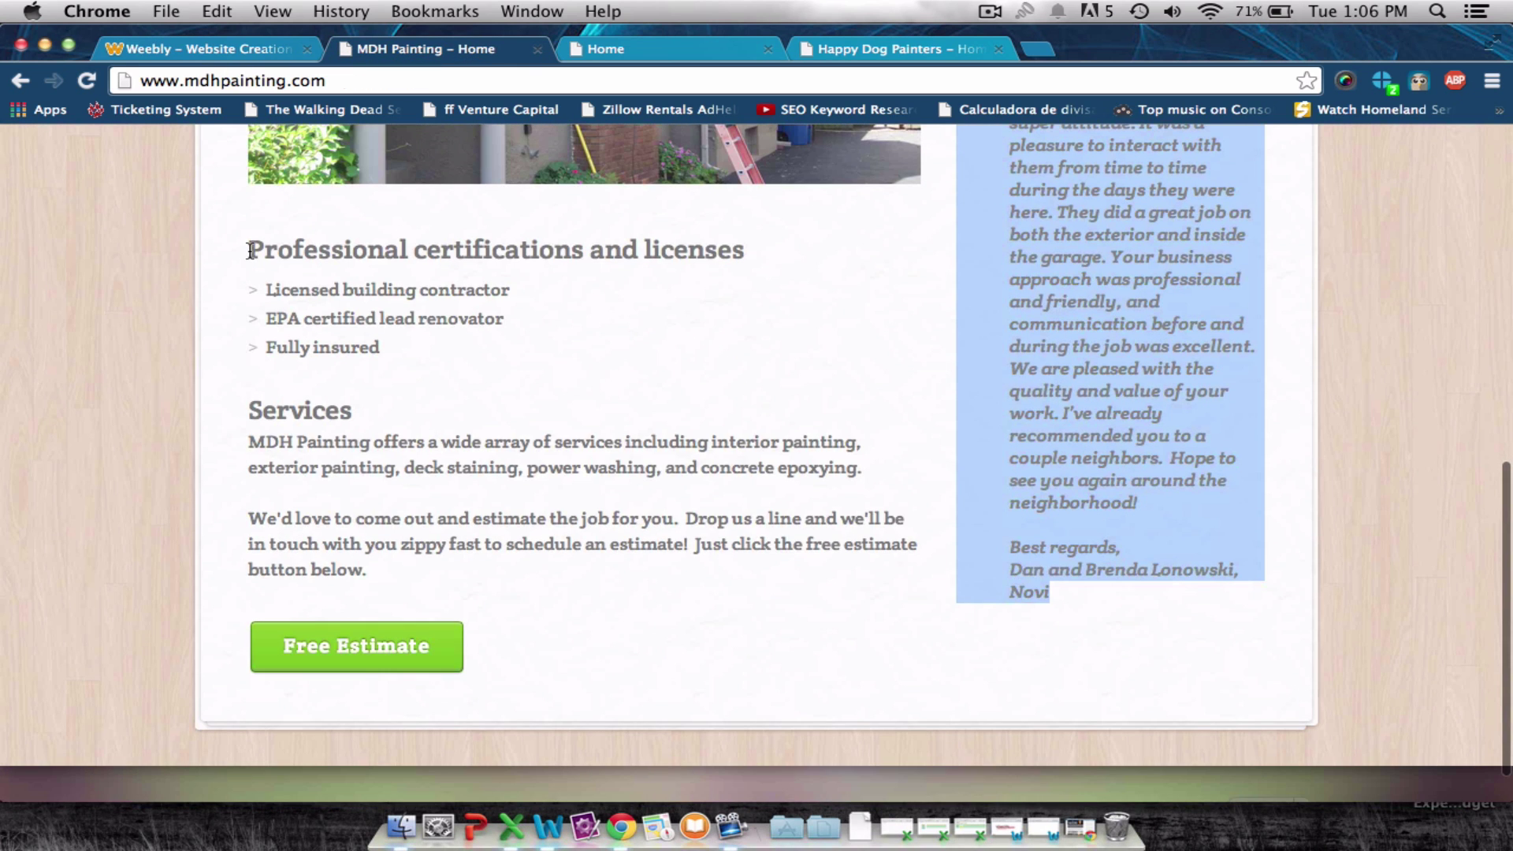
pyautogui.moveTo(250, 251); pyautogui.dragTo(512, 584)
pyautogui.press('super+c')
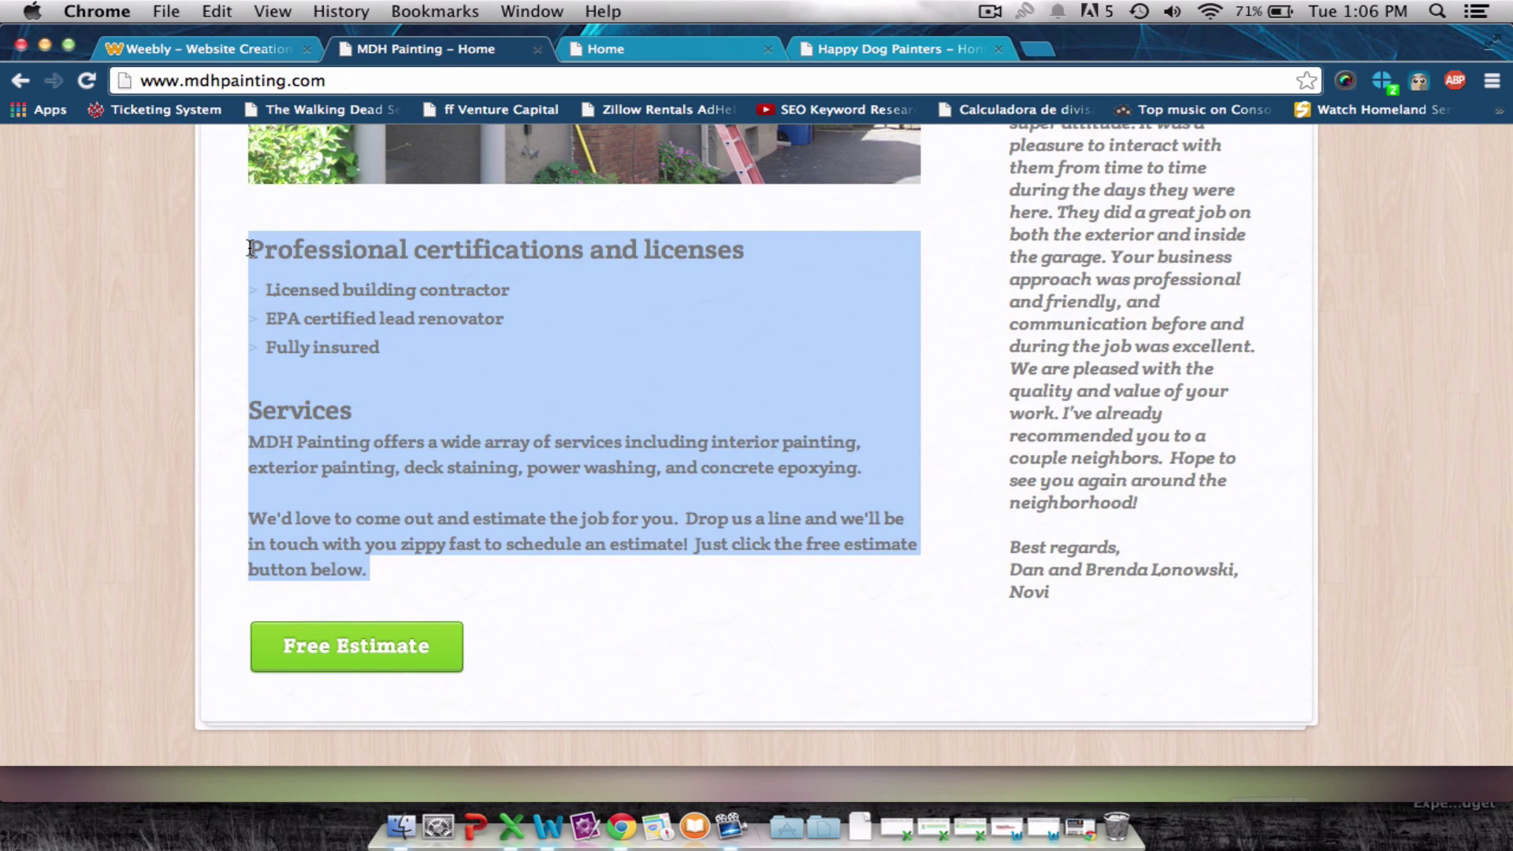
pyautogui.click(203, 50)
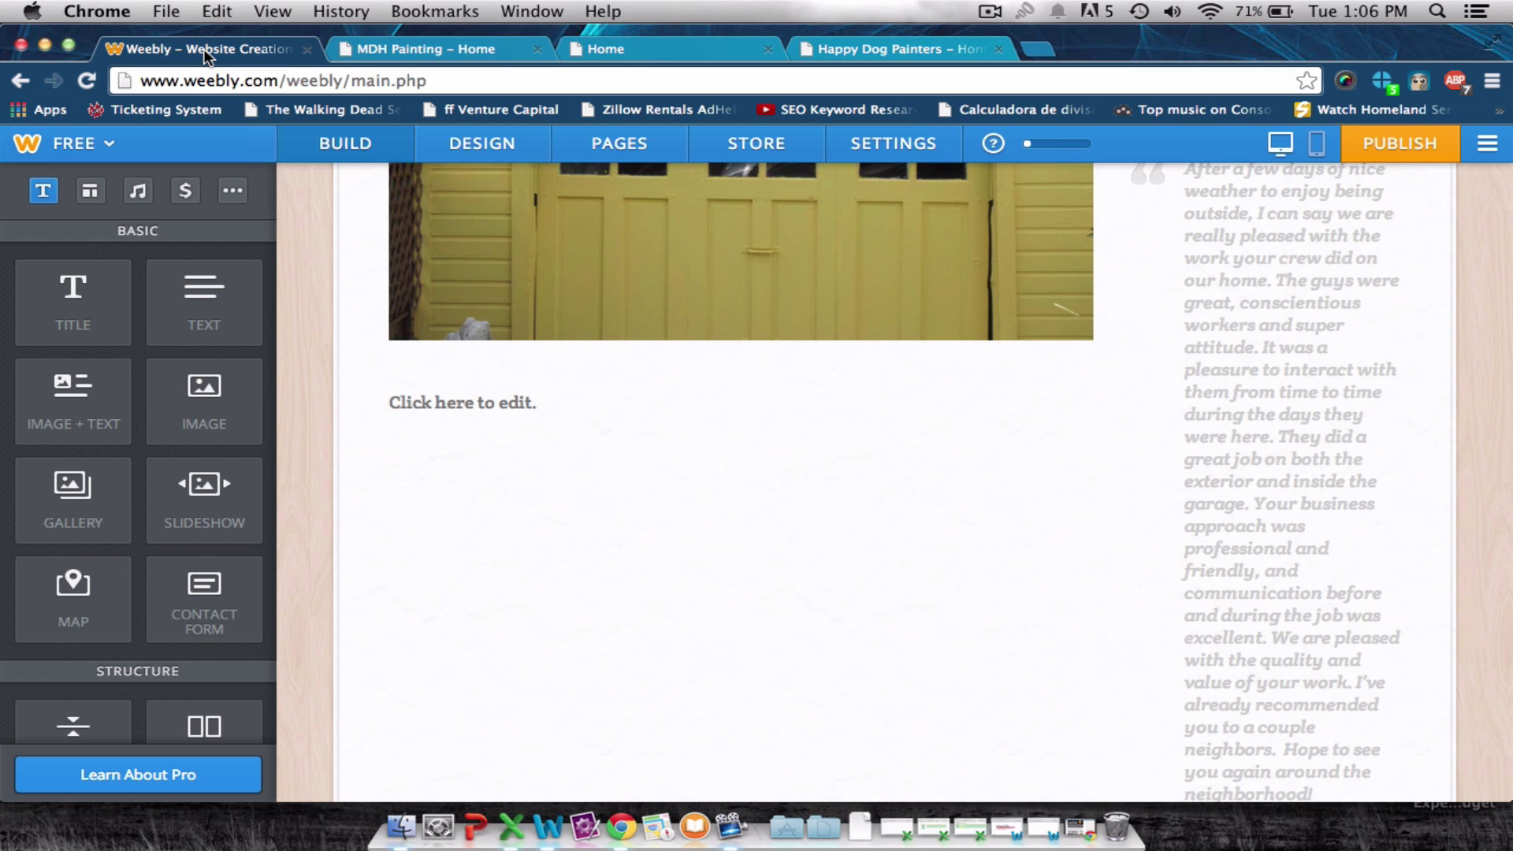
# Paste the copied certifications list and Services paragraphs into the new text block.
pyautogui.click(544, 395)
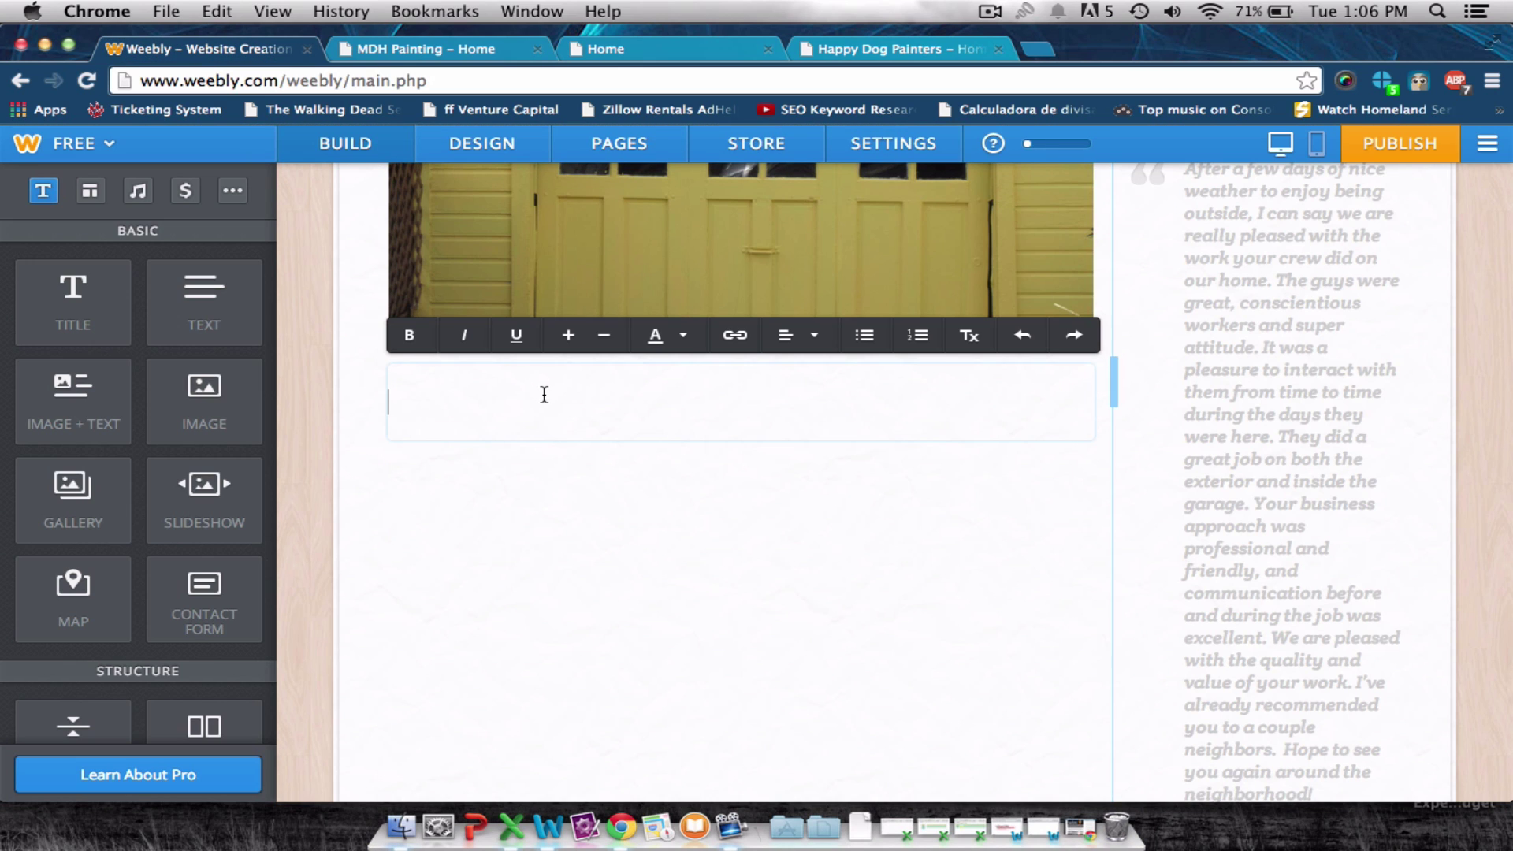
pyautogui.press('super+v')
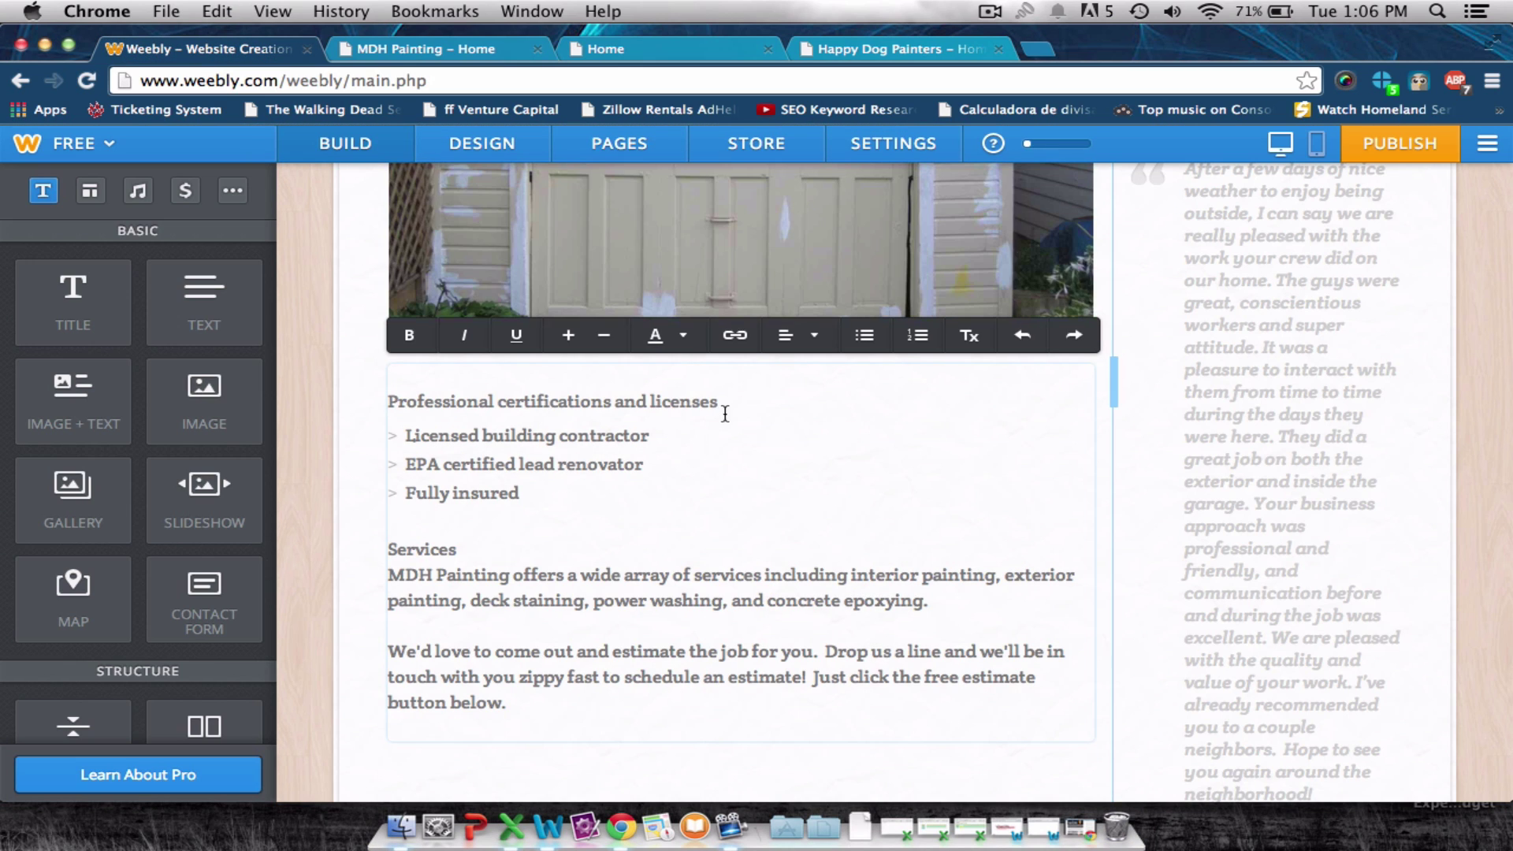
pyautogui.scroll(-5, 733, 406)
pyautogui.scroll(3, 727, 409)
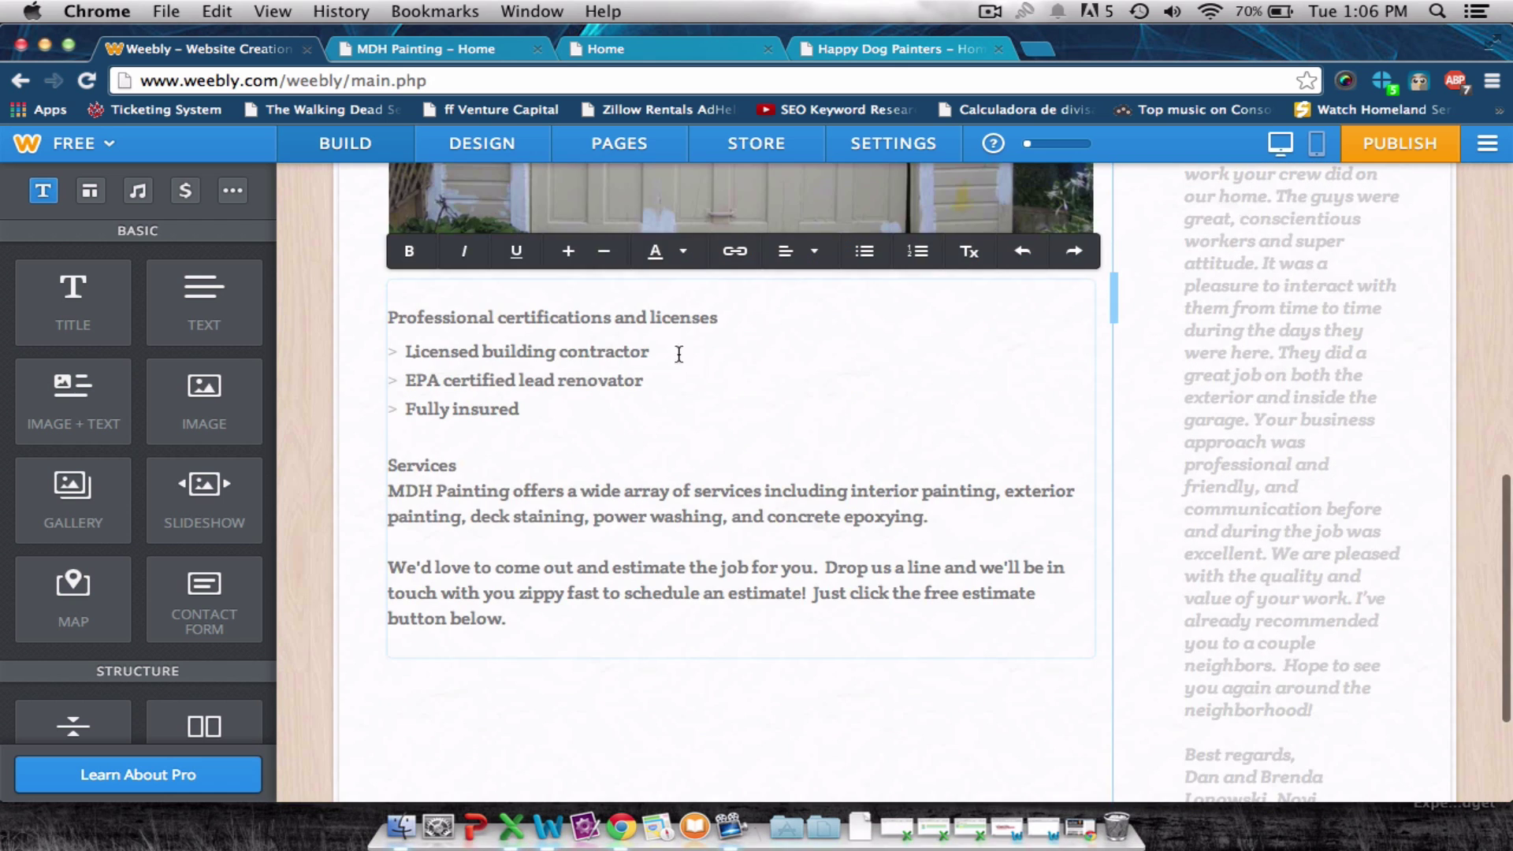
# Make the 'Professional certifications and licenses' and 'Services' headings bigger and bold.
pyautogui.moveTo(751, 323); pyautogui.dragTo(364, 309)
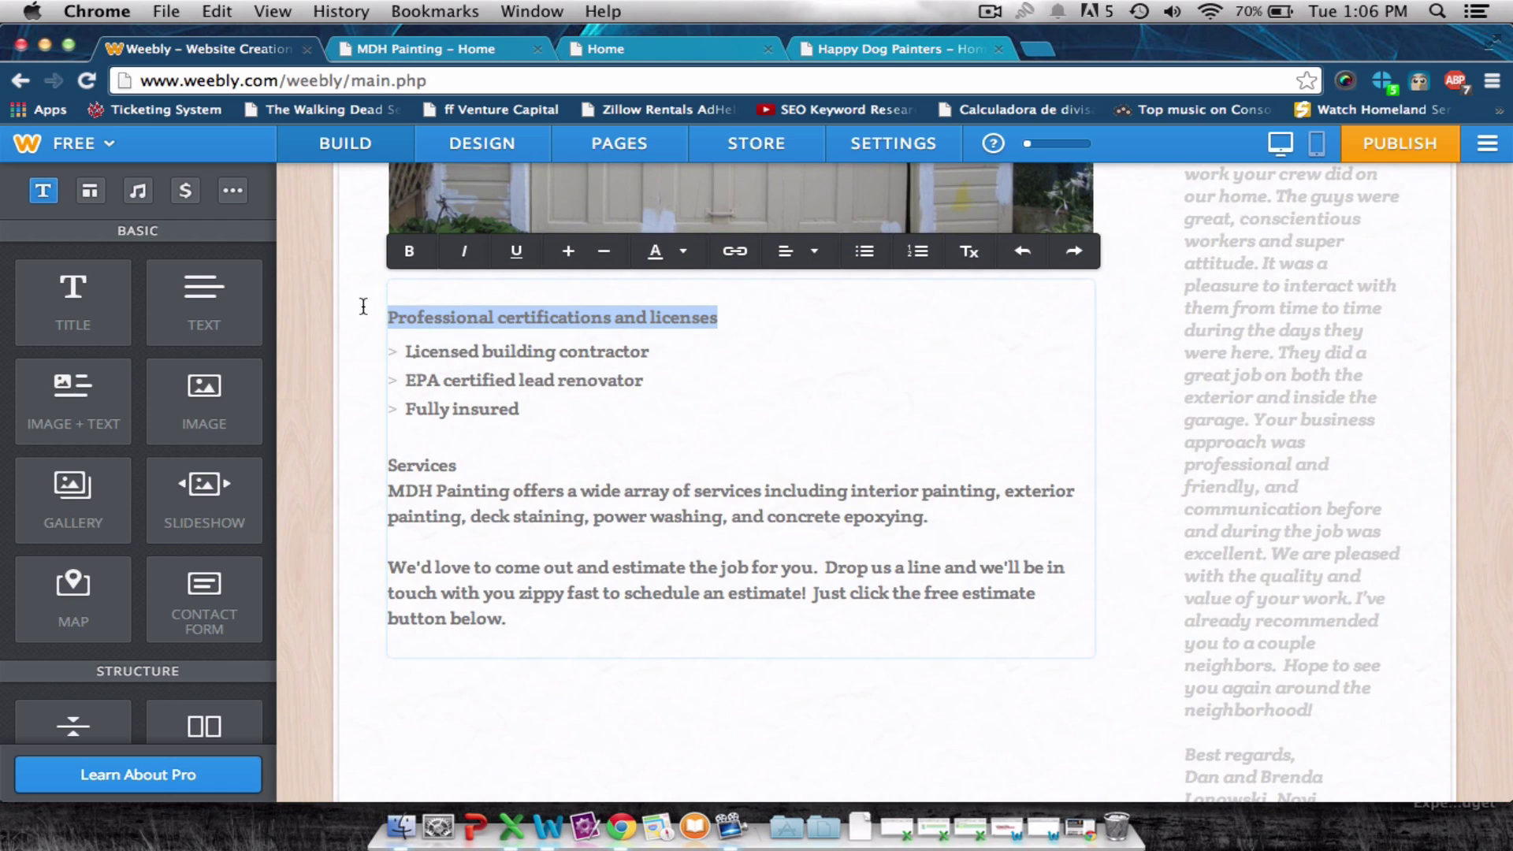
pyautogui.click(568, 260)
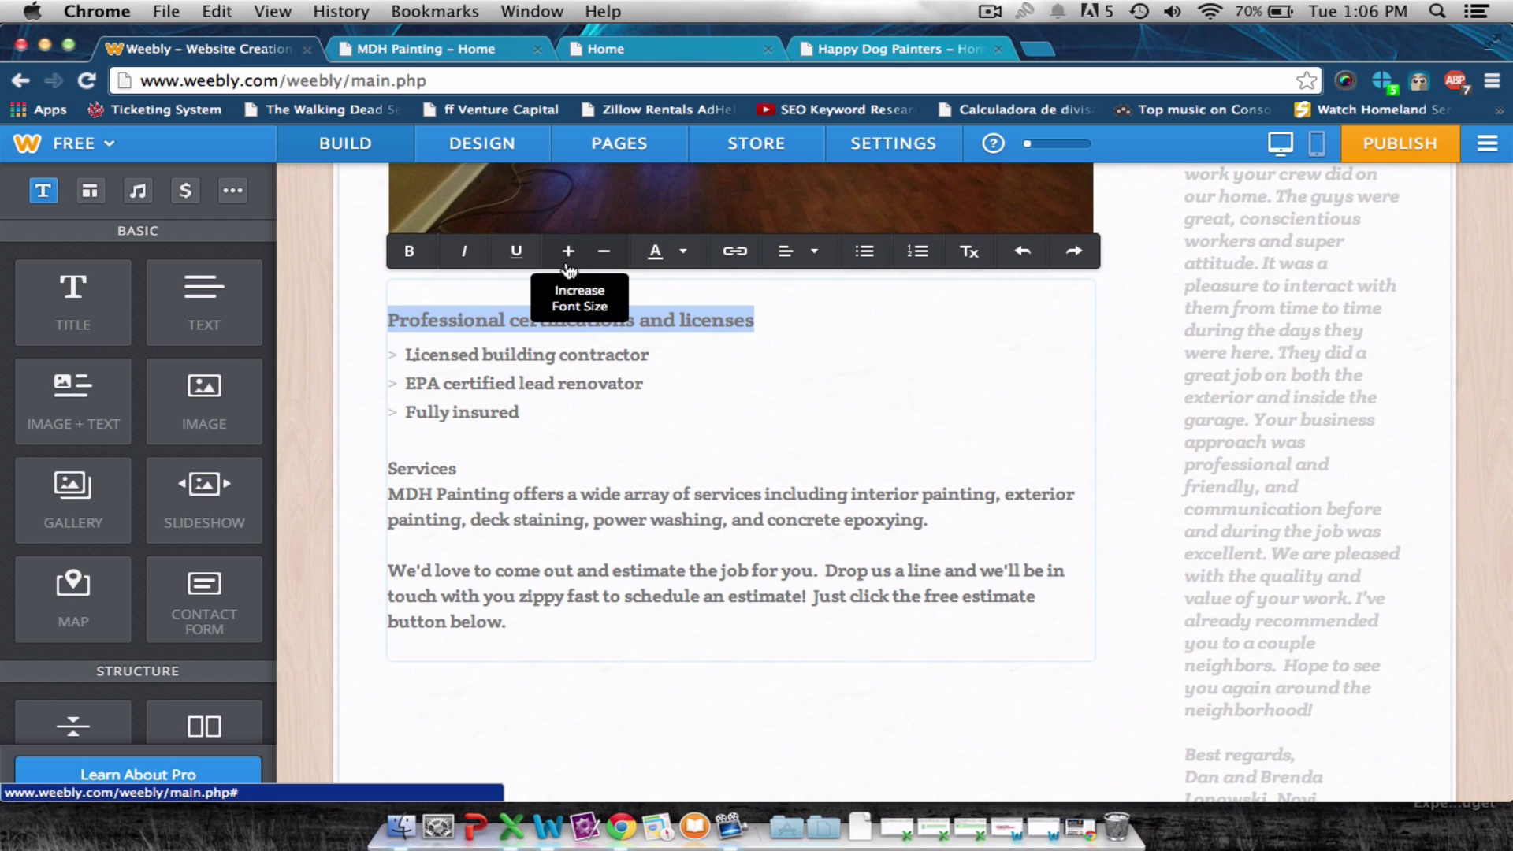
pyautogui.click(409, 251)
pyautogui.moveTo(457, 468); pyautogui.dragTo(369, 467)
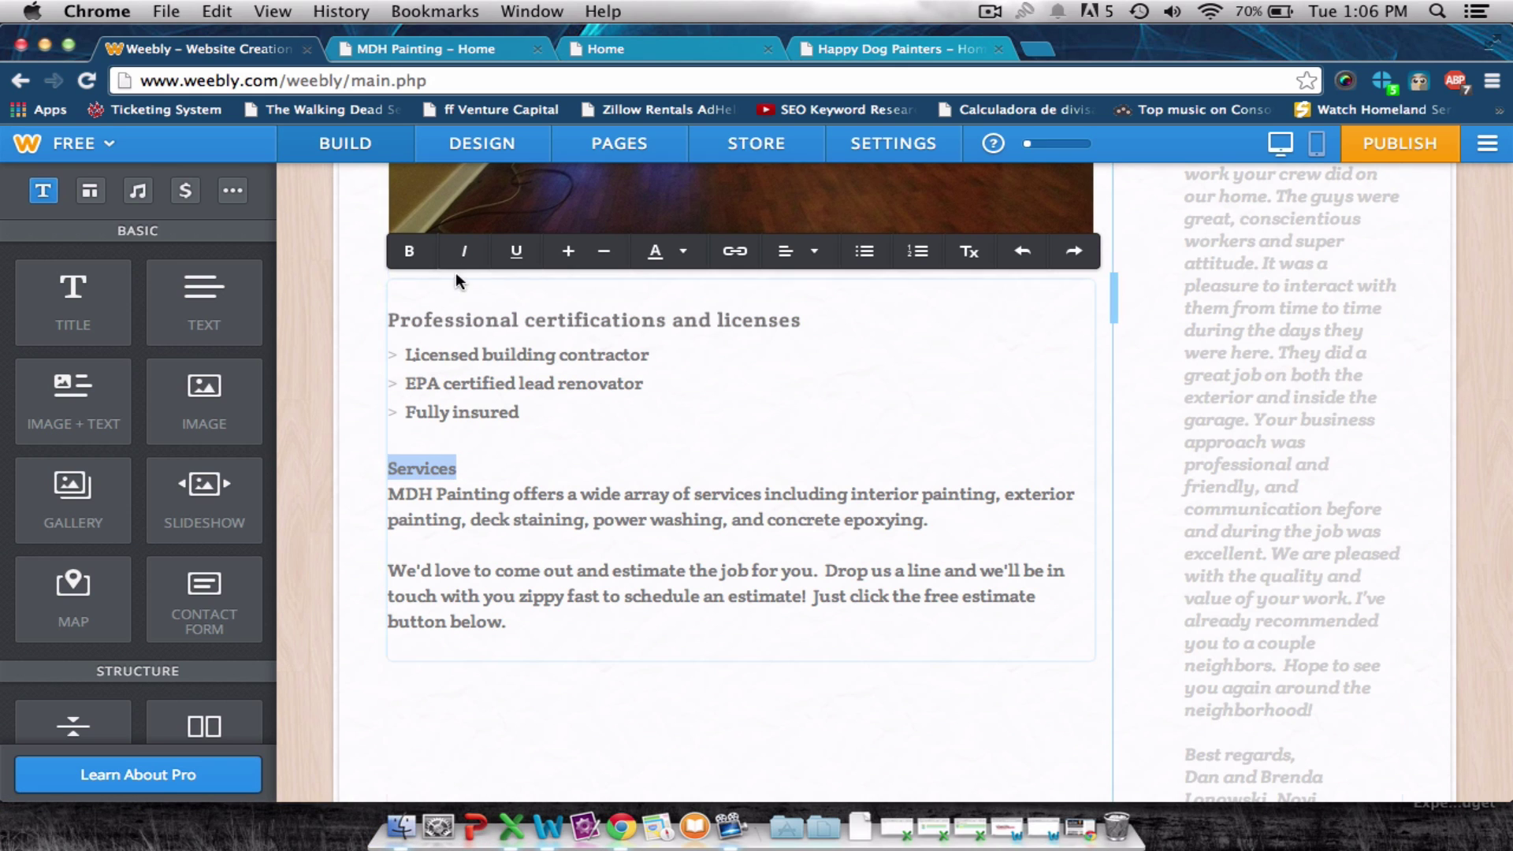
pyautogui.click(561, 256)
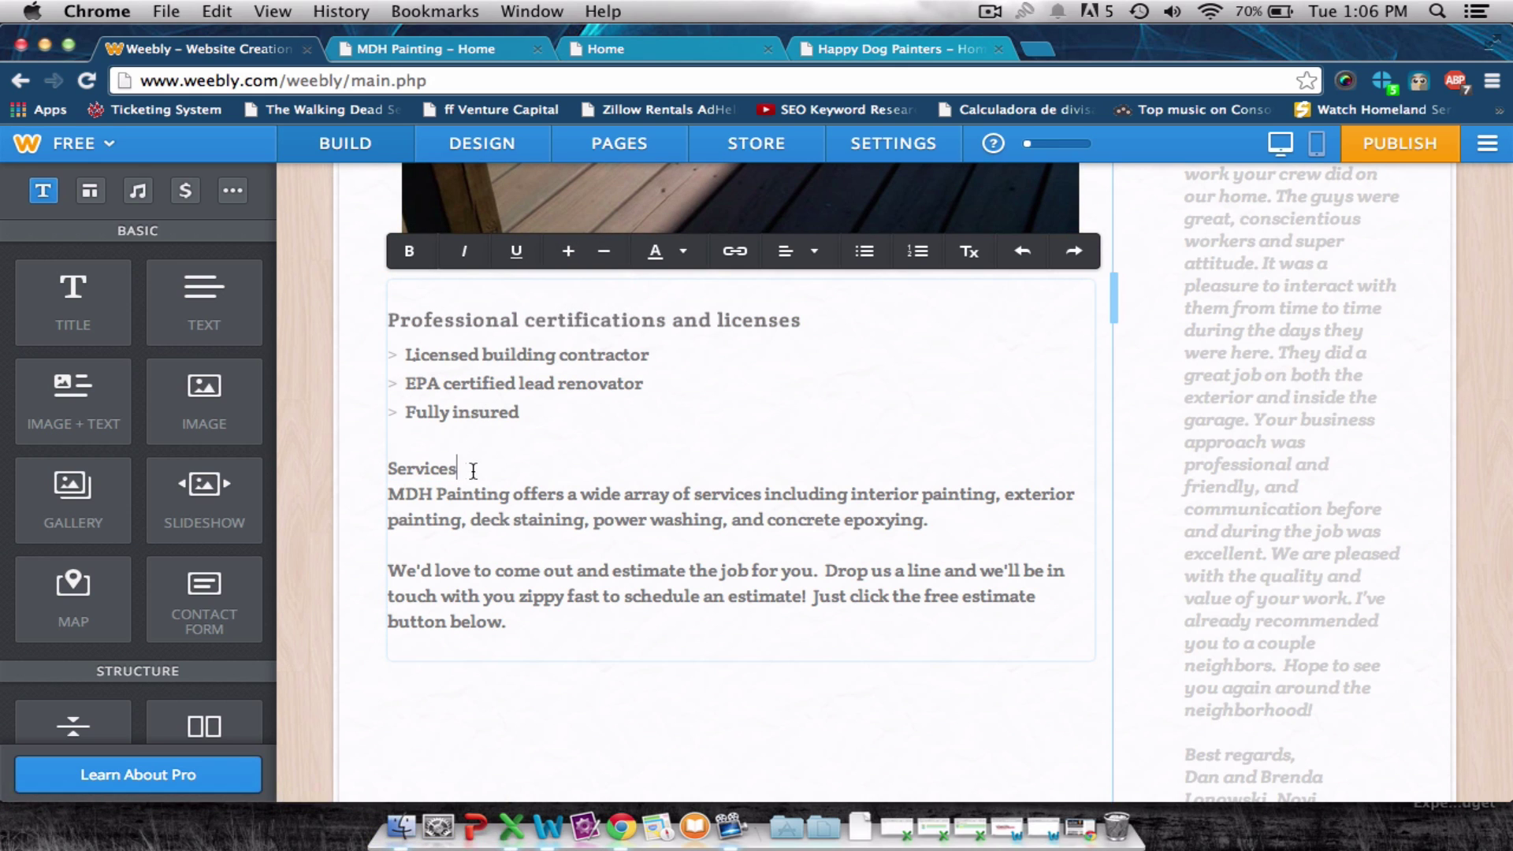
pyautogui.moveTo(470, 469); pyautogui.dragTo(387, 468)
pyautogui.click(473, 464)
pyautogui.click(566, 252)
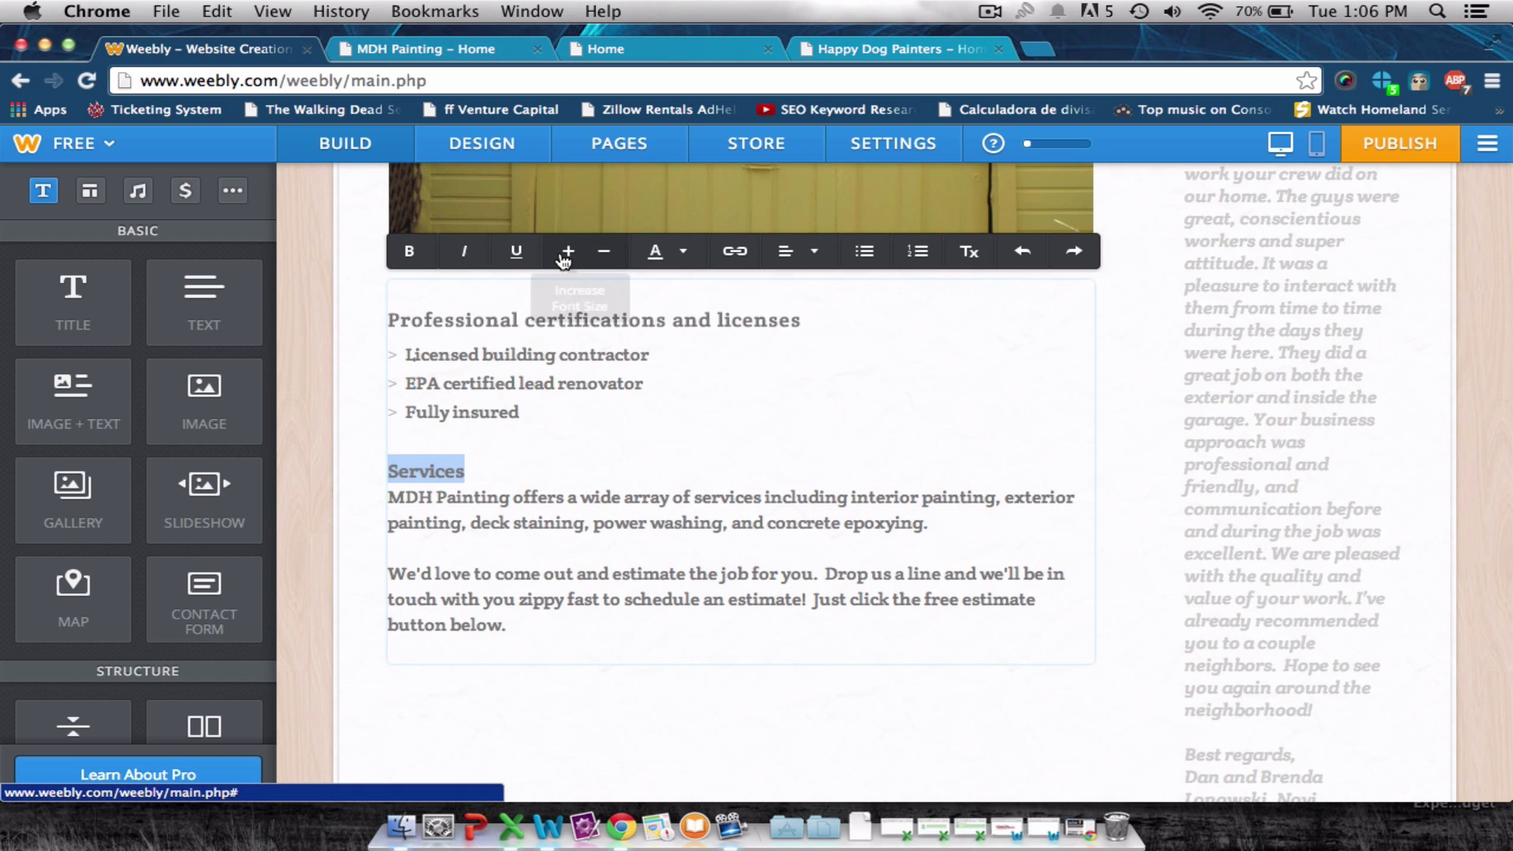
pyautogui.click(409, 250)
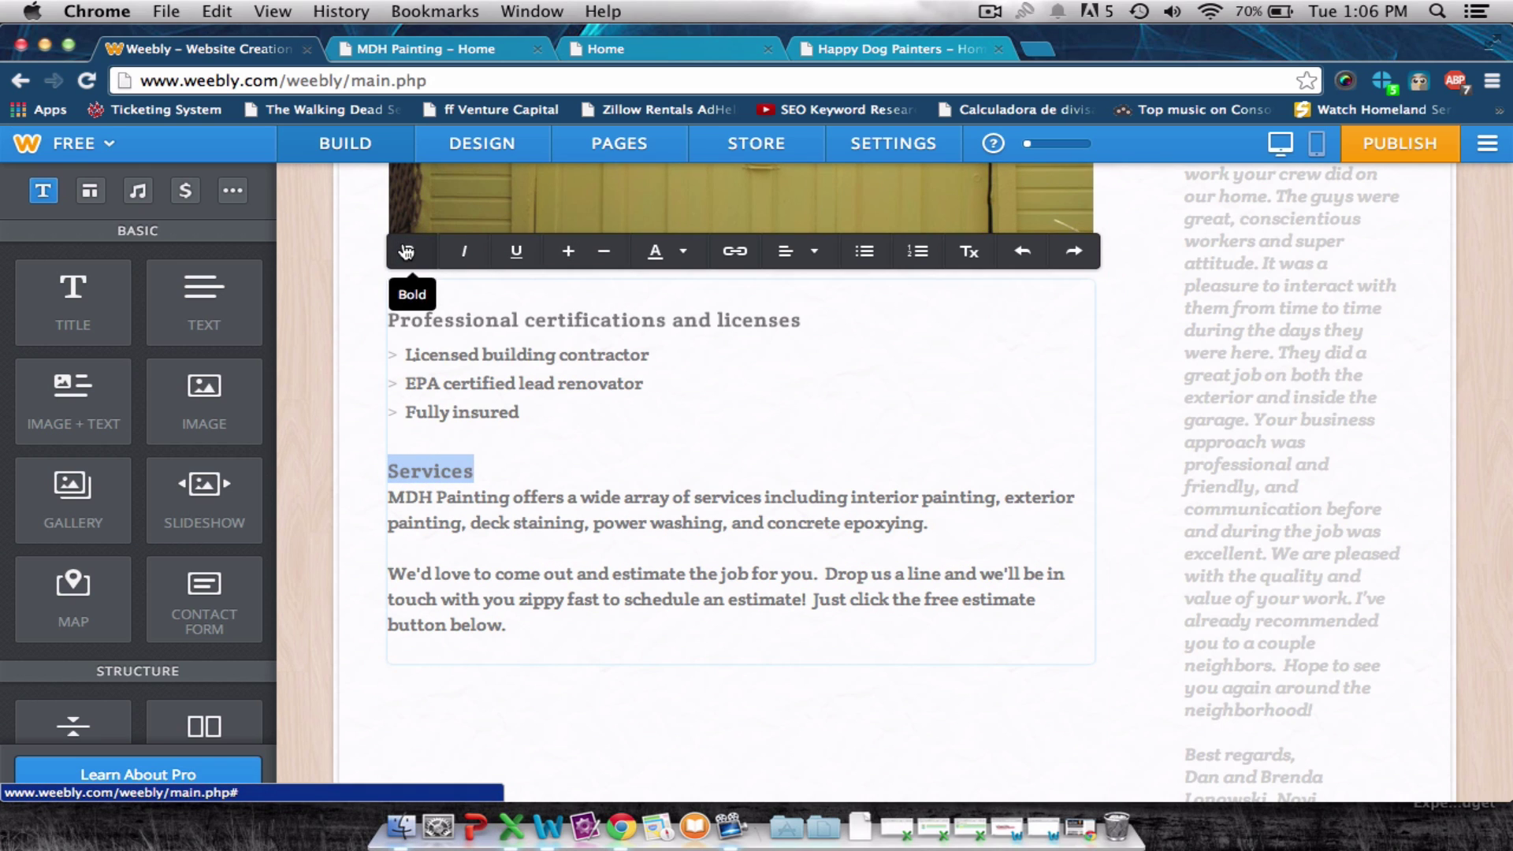
pyautogui.click(569, 436)
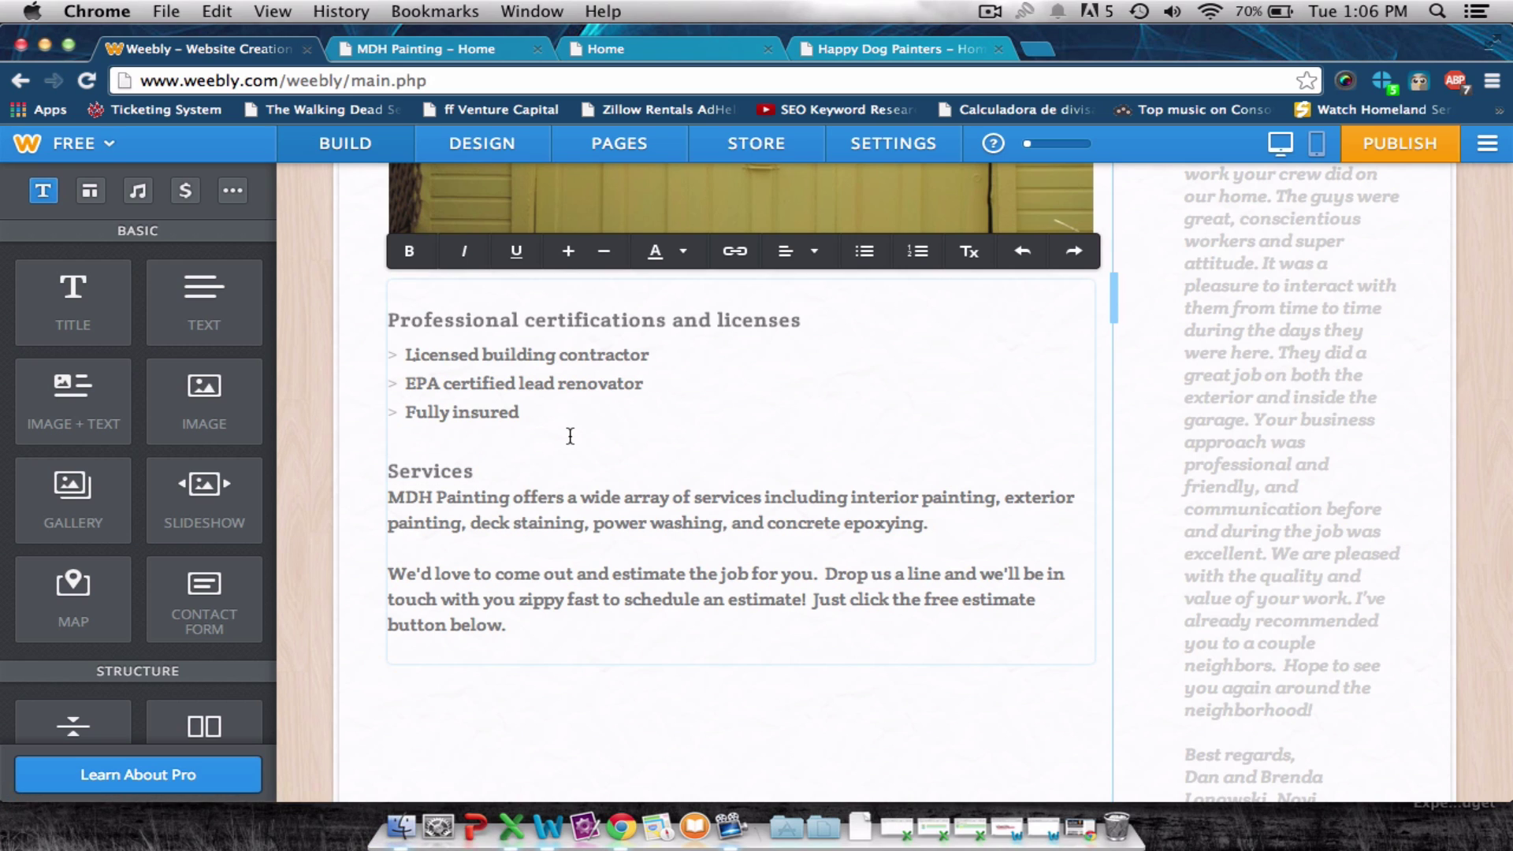
# Enlarge the Services and certifications headings one more font size.
pyautogui.doubleClick(446, 469)
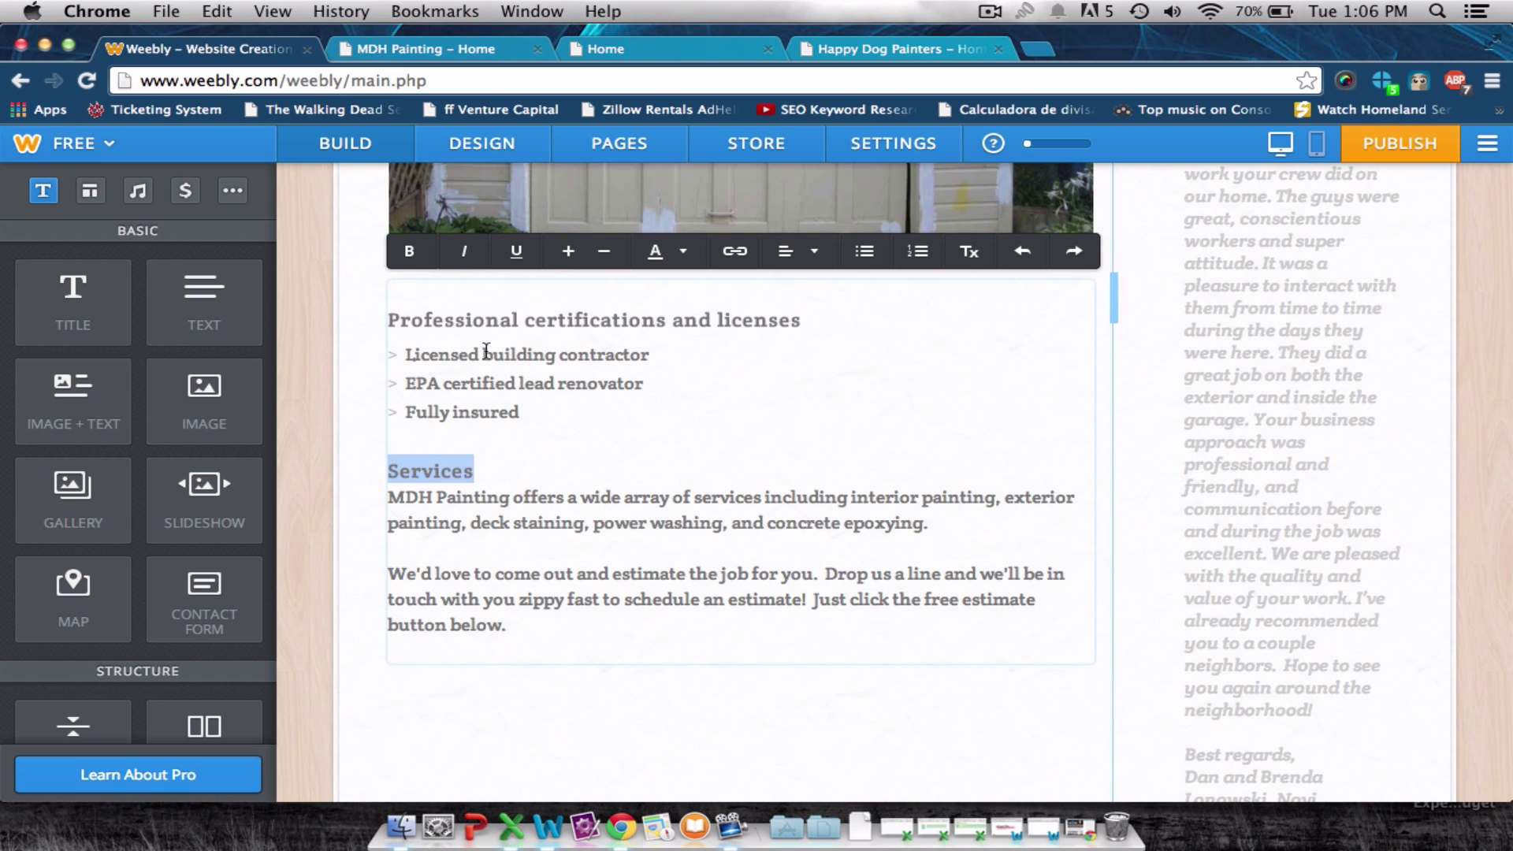
pyautogui.click(568, 251)
pyautogui.click(690, 334)
pyautogui.doubleClick(690, 333)
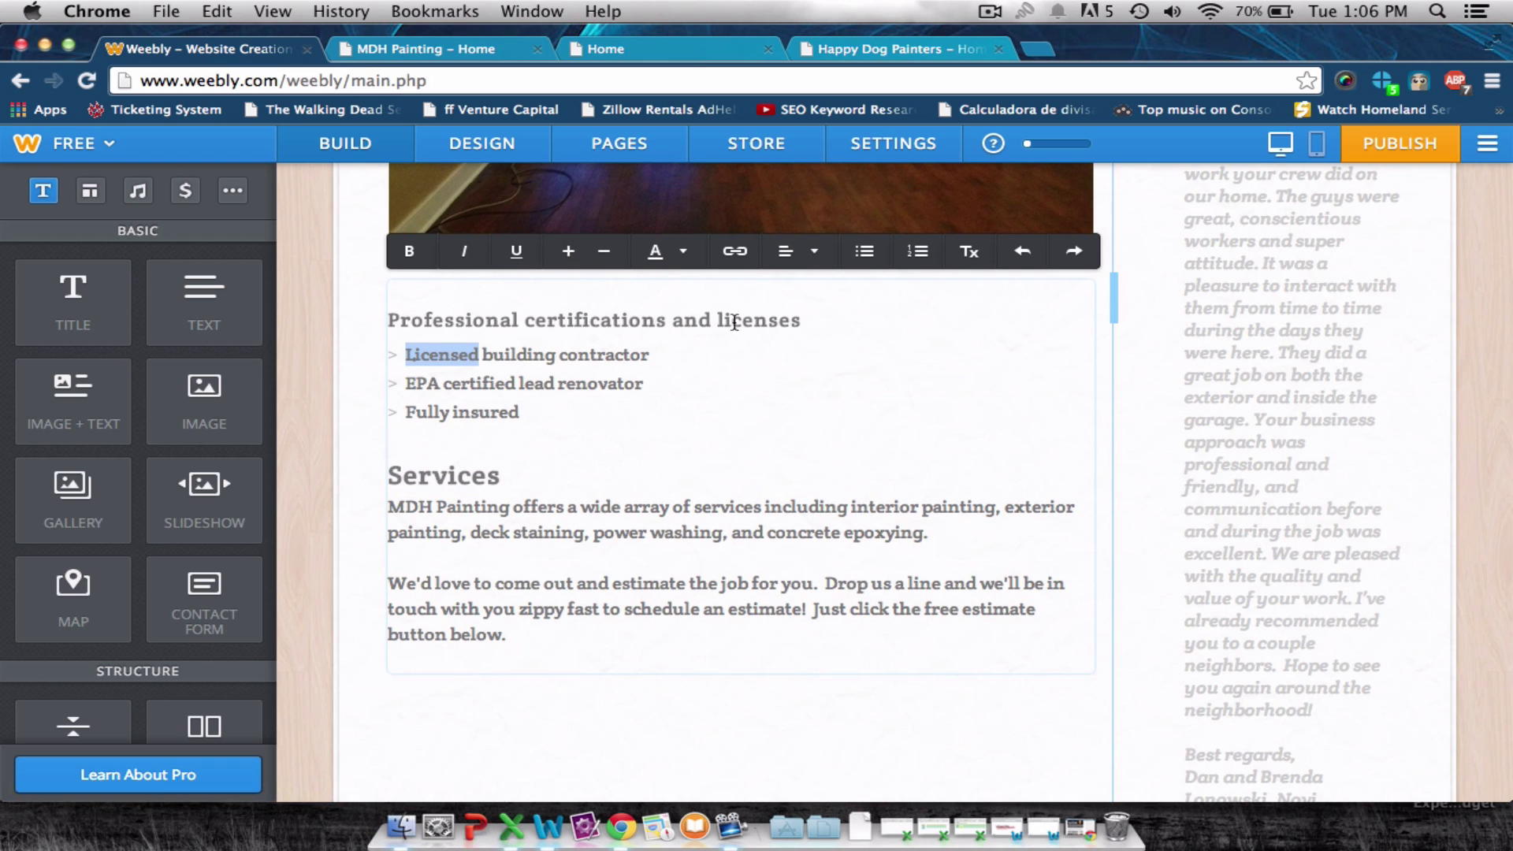
pyautogui.click(791, 315)
pyautogui.moveTo(813, 318); pyautogui.dragTo(408, 302)
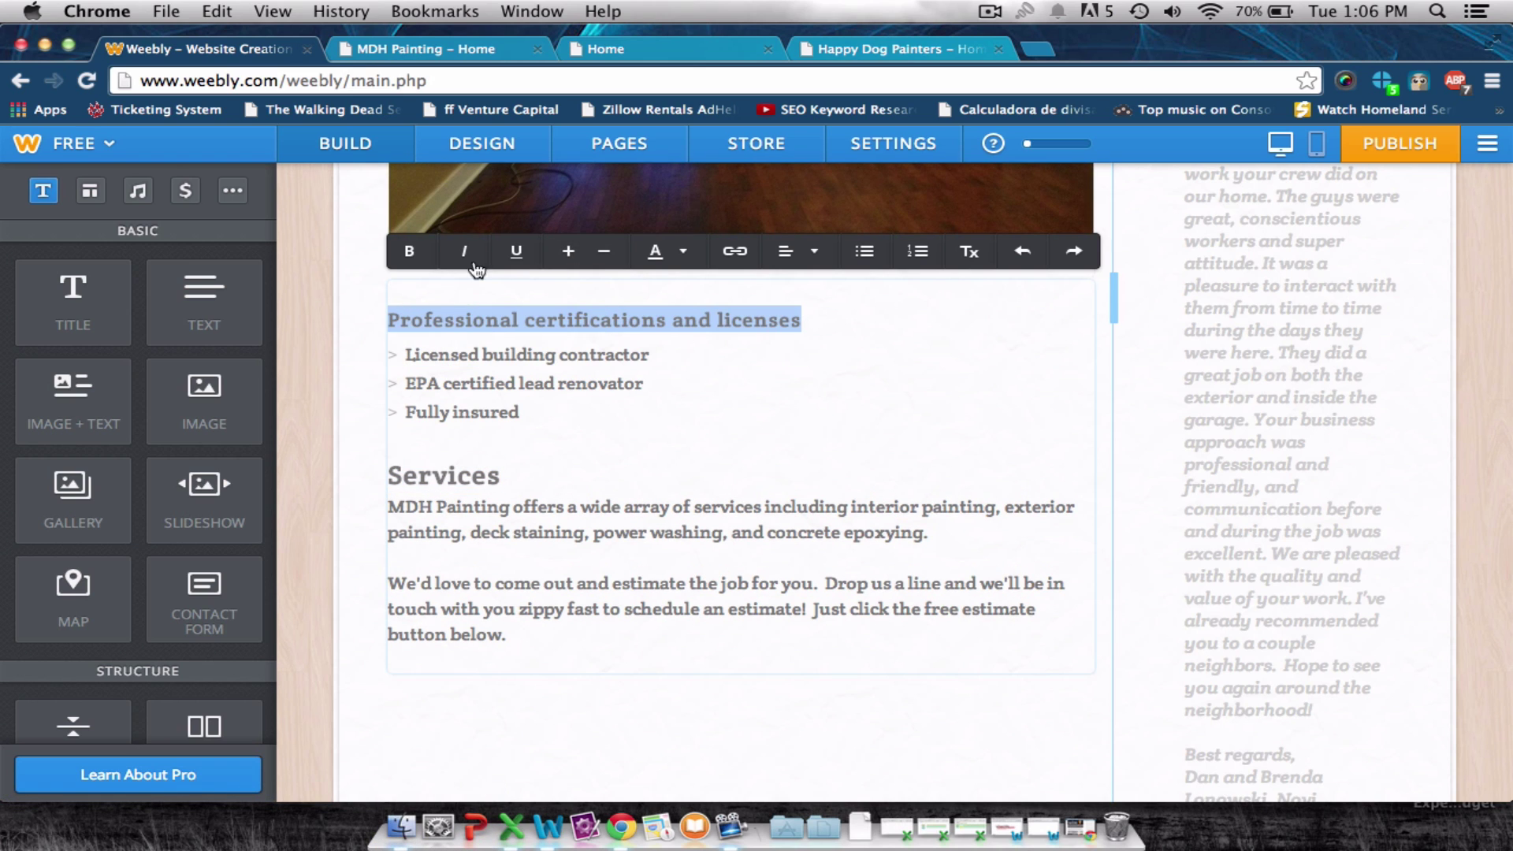
pyautogui.click(568, 251)
pyautogui.click(652, 419)
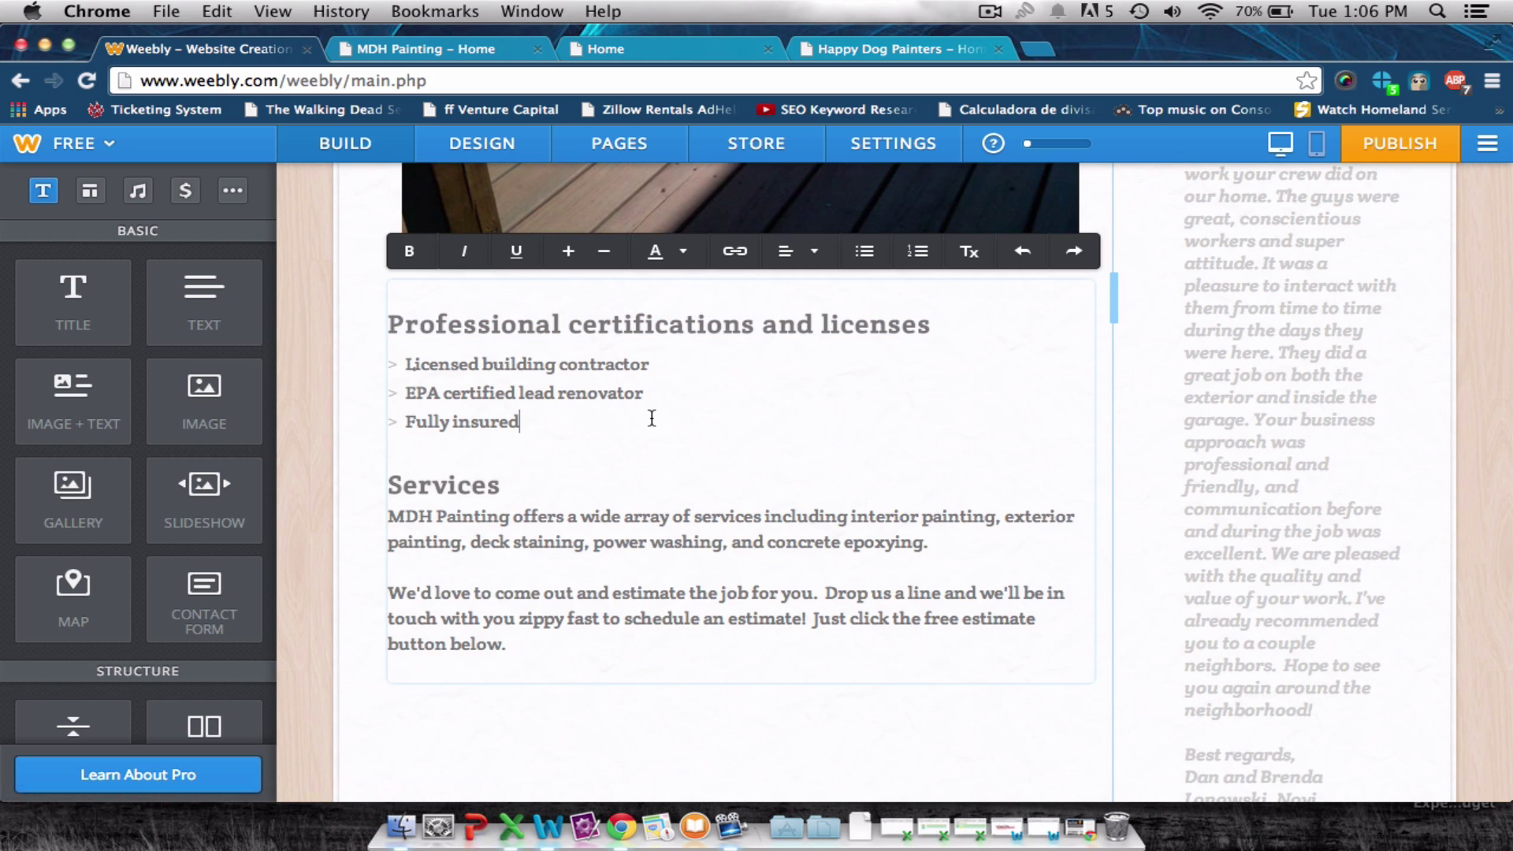
pyautogui.scroll(-2, 651, 418)
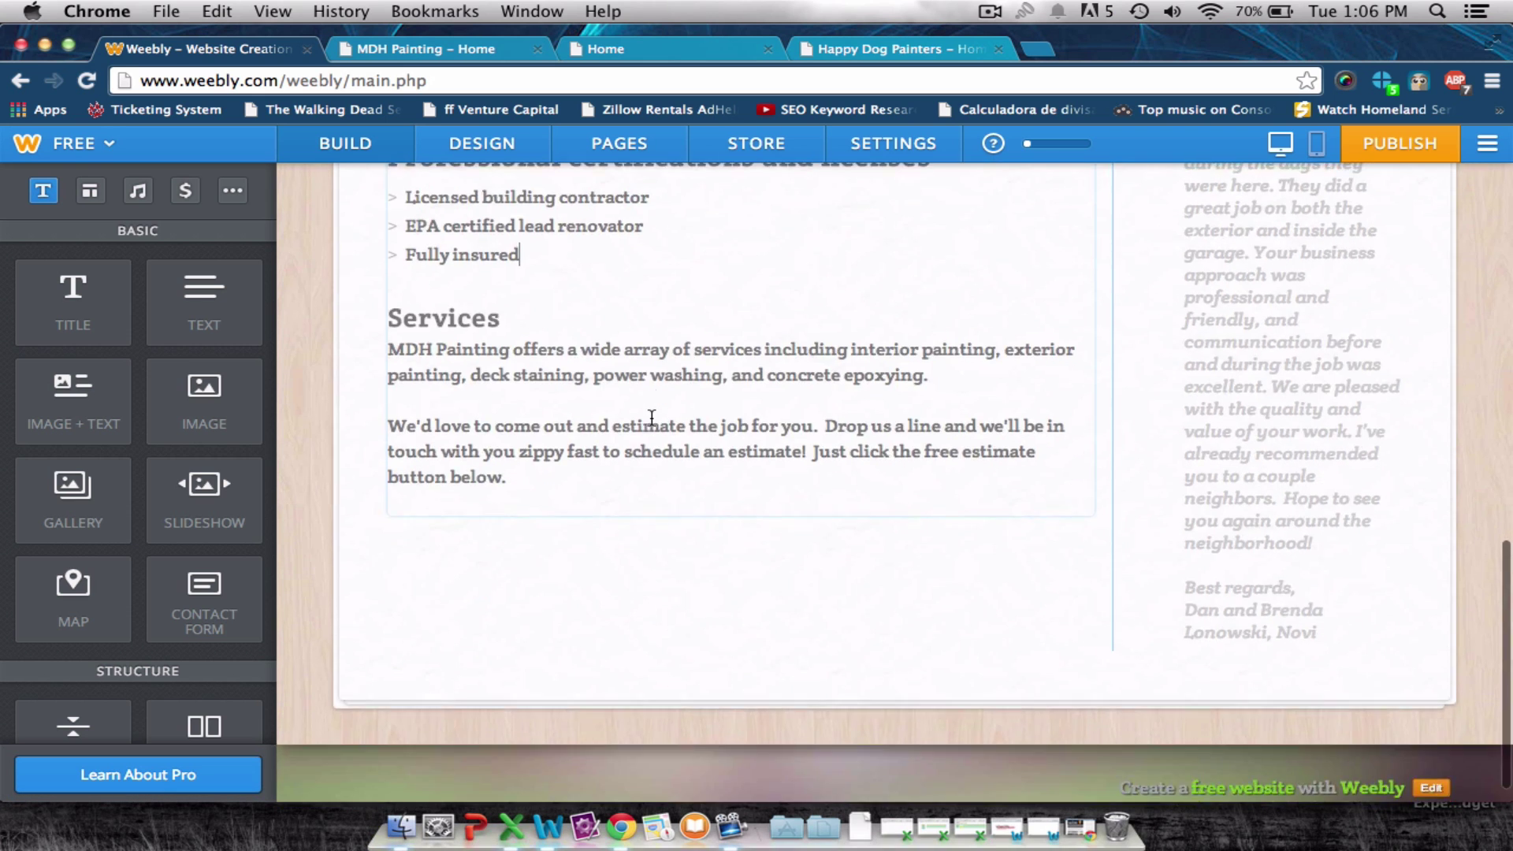
pyautogui.scroll(10, 652, 418)
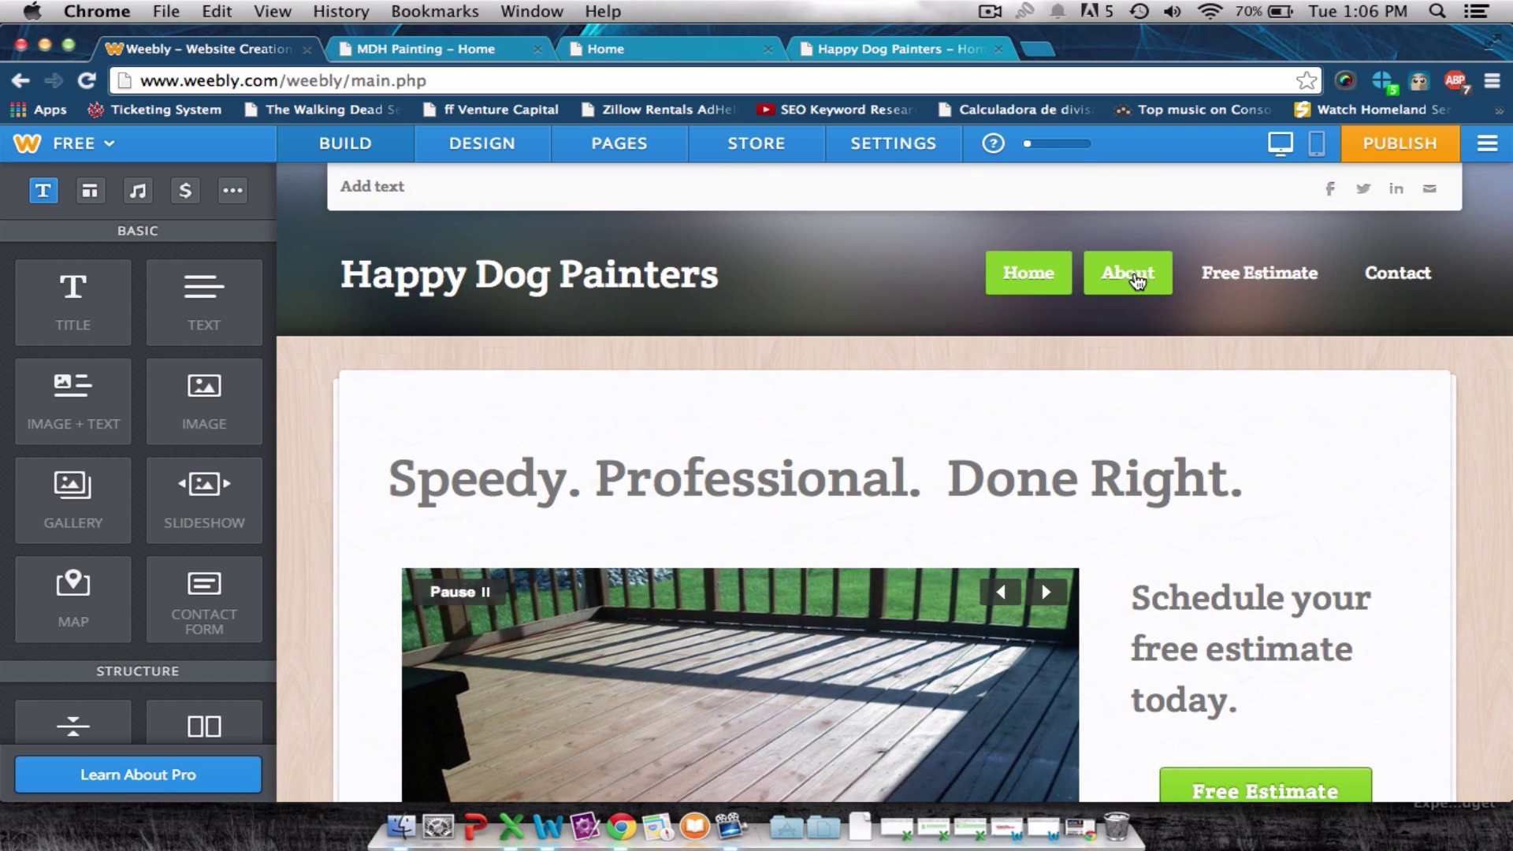
# On the Free Estimate page, delete the 'Speedy. Professional. Done Right.' heading.
pyautogui.click(1218, 275)
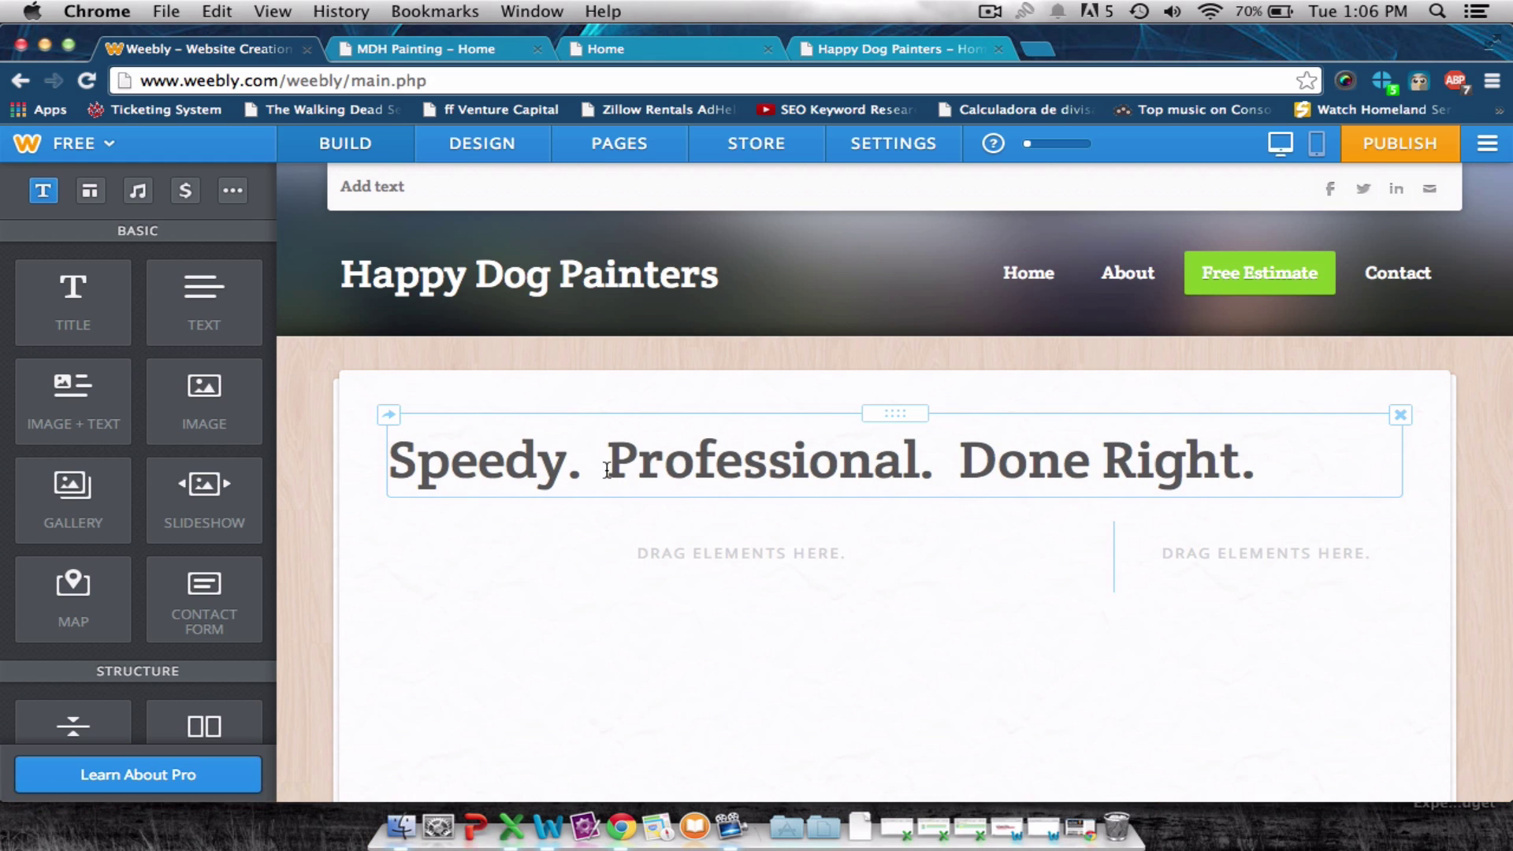
pyautogui.click(1400, 414)
pyautogui.click(1332, 361)
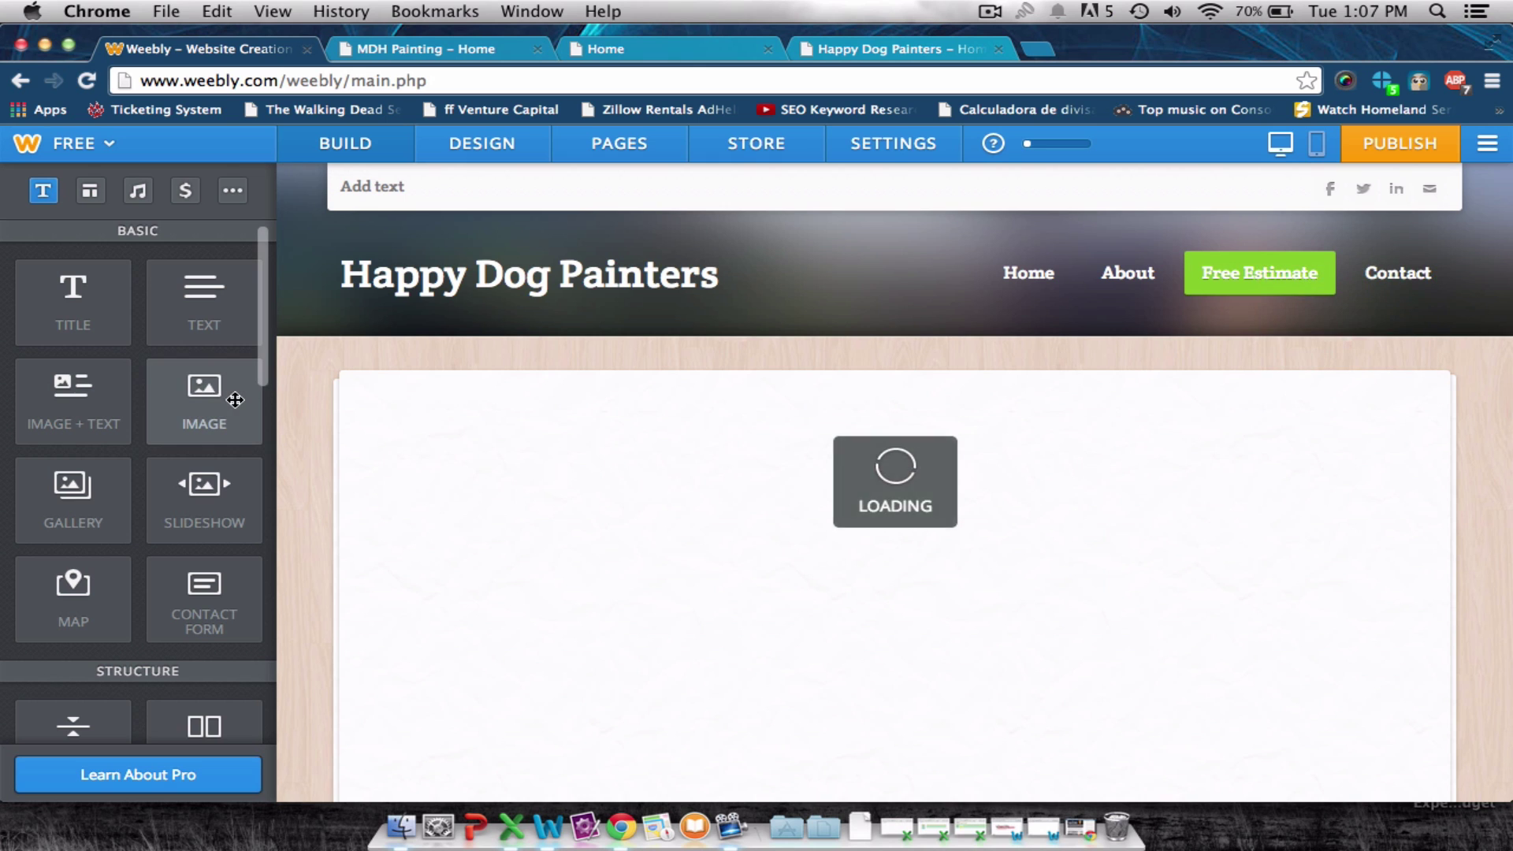
pyautogui.scroll(-2, 221, 410)
# Add a contact form in the left column and reduce the spacing around it.
pyautogui.moveTo(200, 530); pyautogui.dragTo(608, 572)
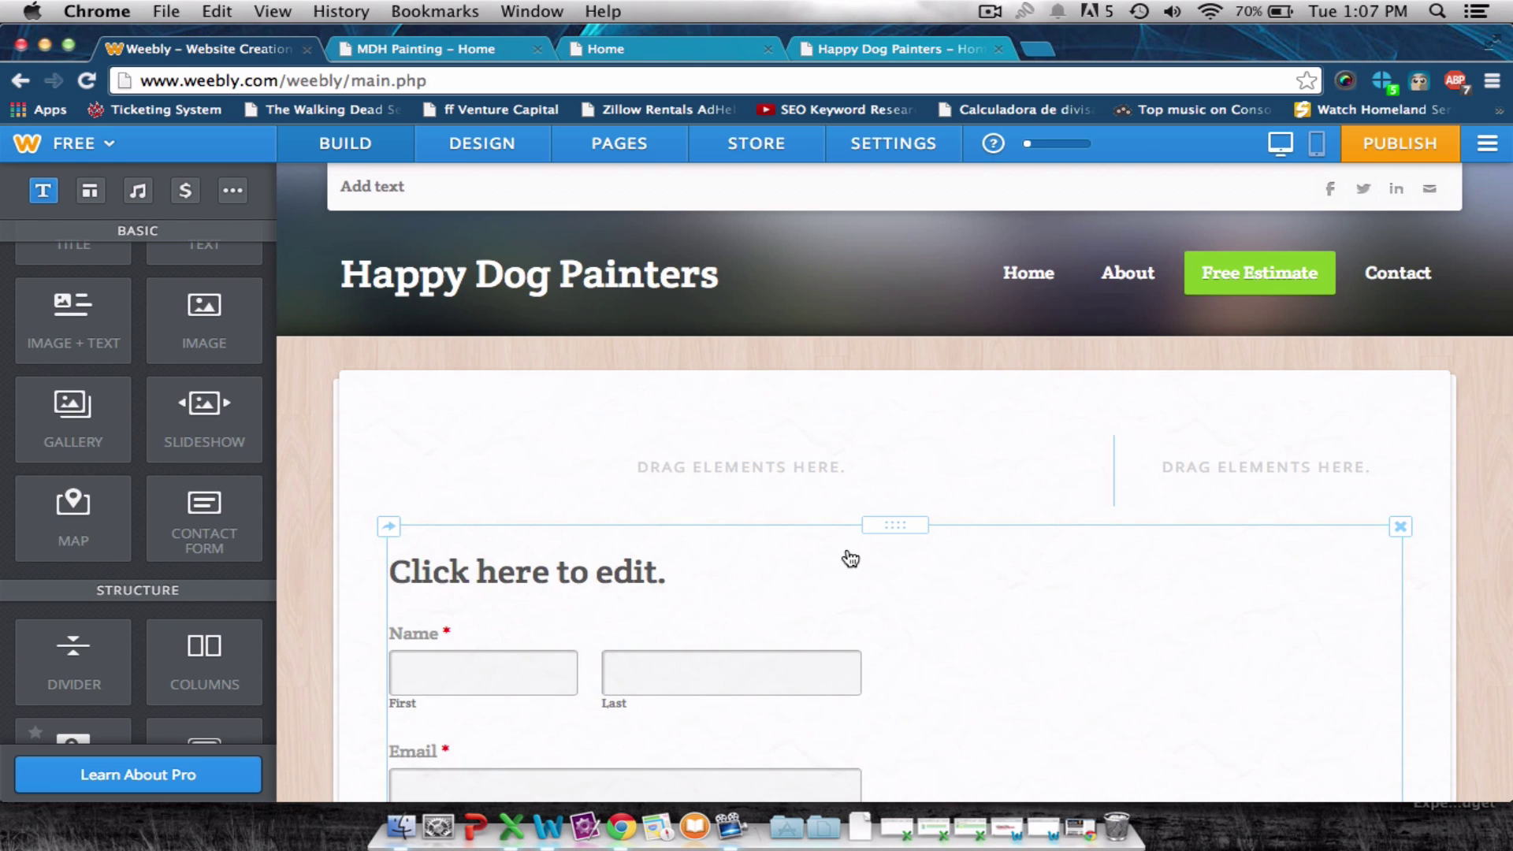
pyautogui.scroll(-3, 850, 559)
pyautogui.moveTo(814, 483); pyautogui.dragTo(805, 376)
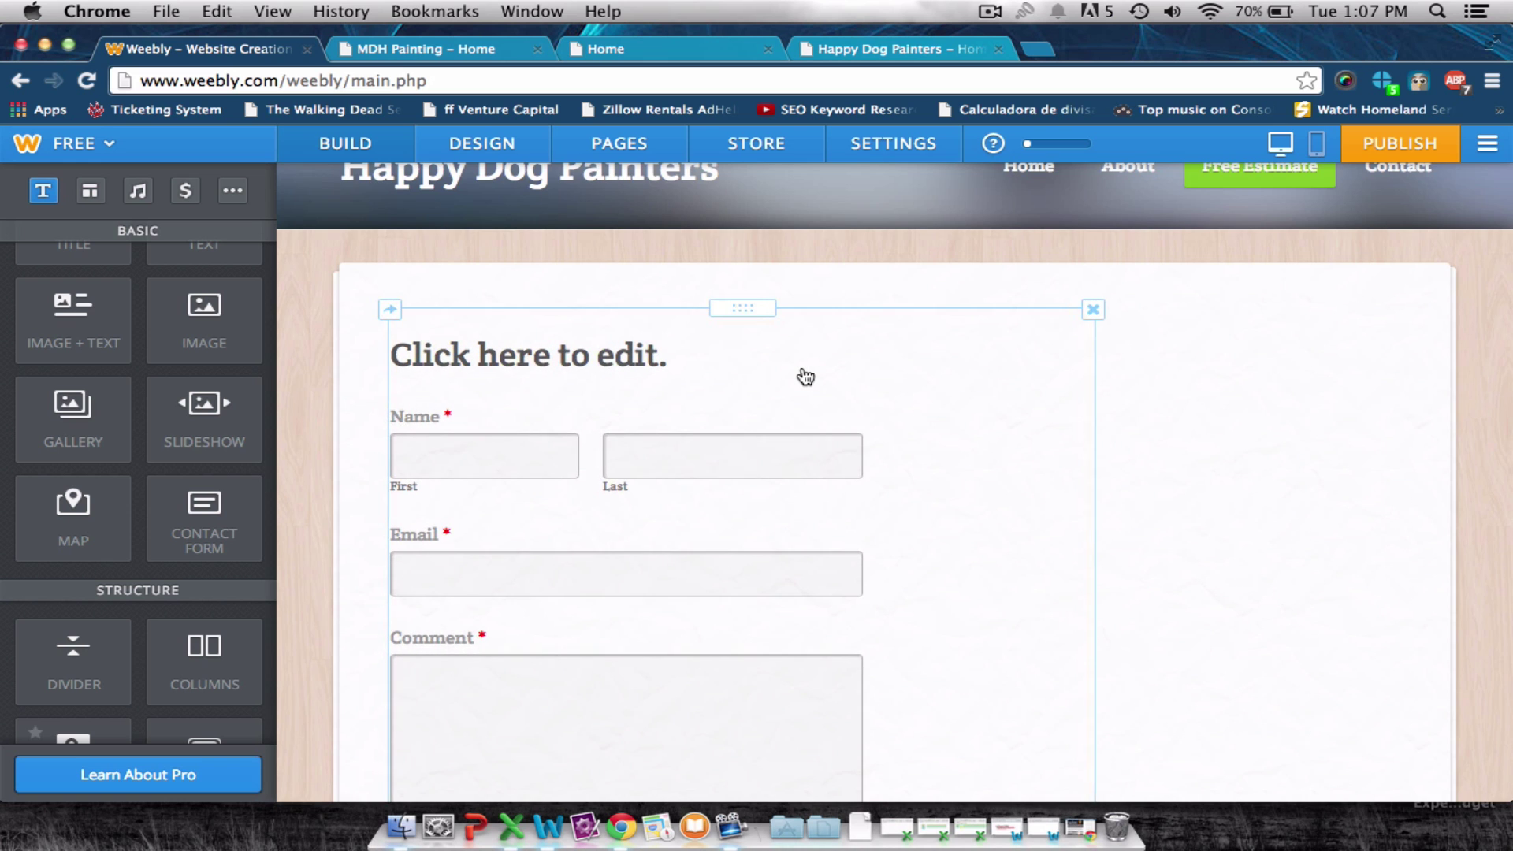
pyautogui.scroll(-3, 805, 377)
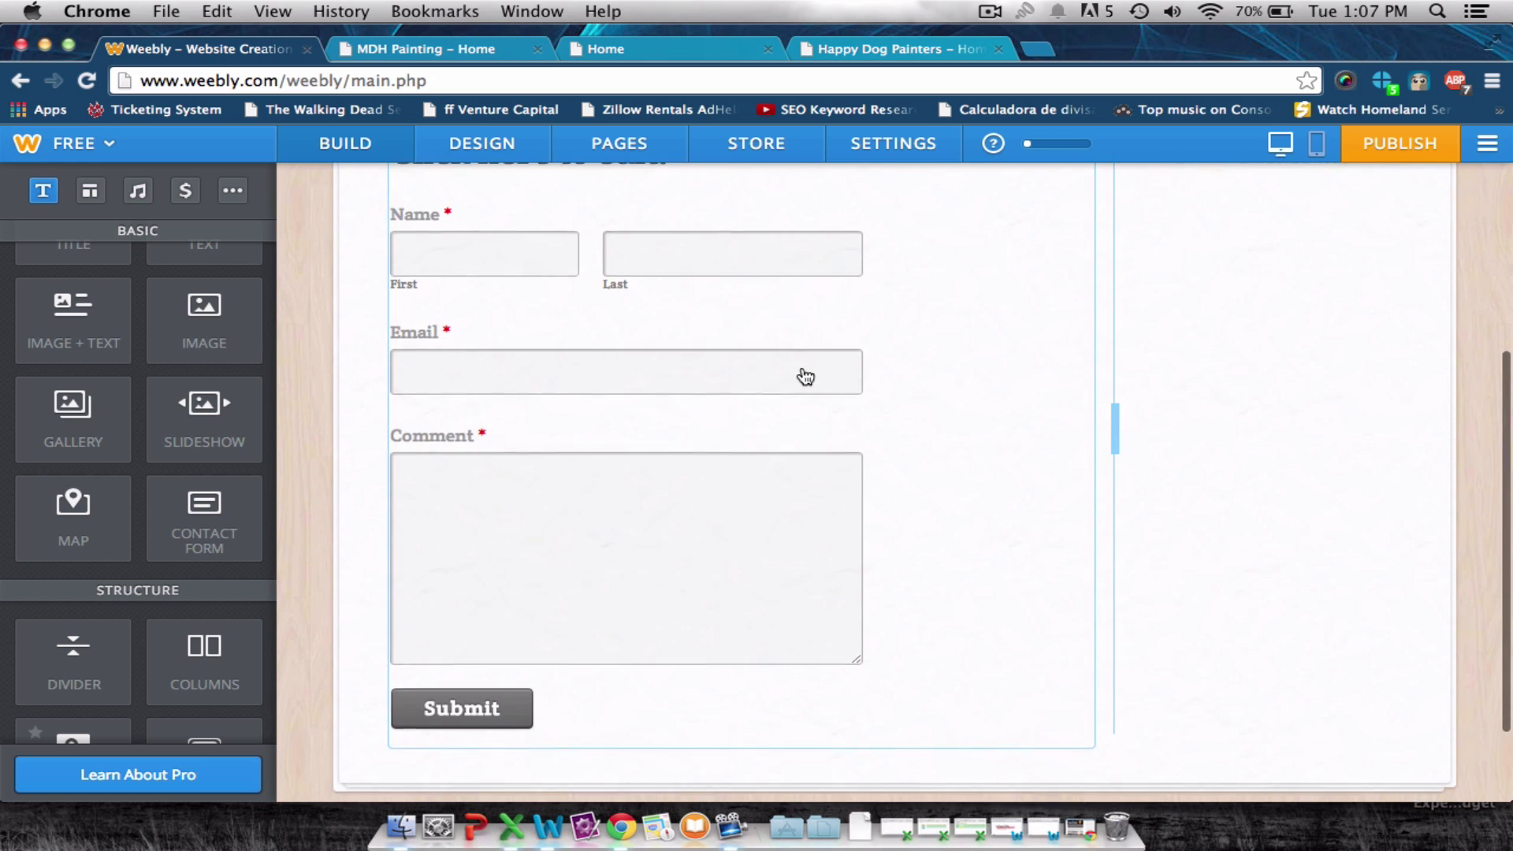
pyautogui.scroll(3, 806, 377)
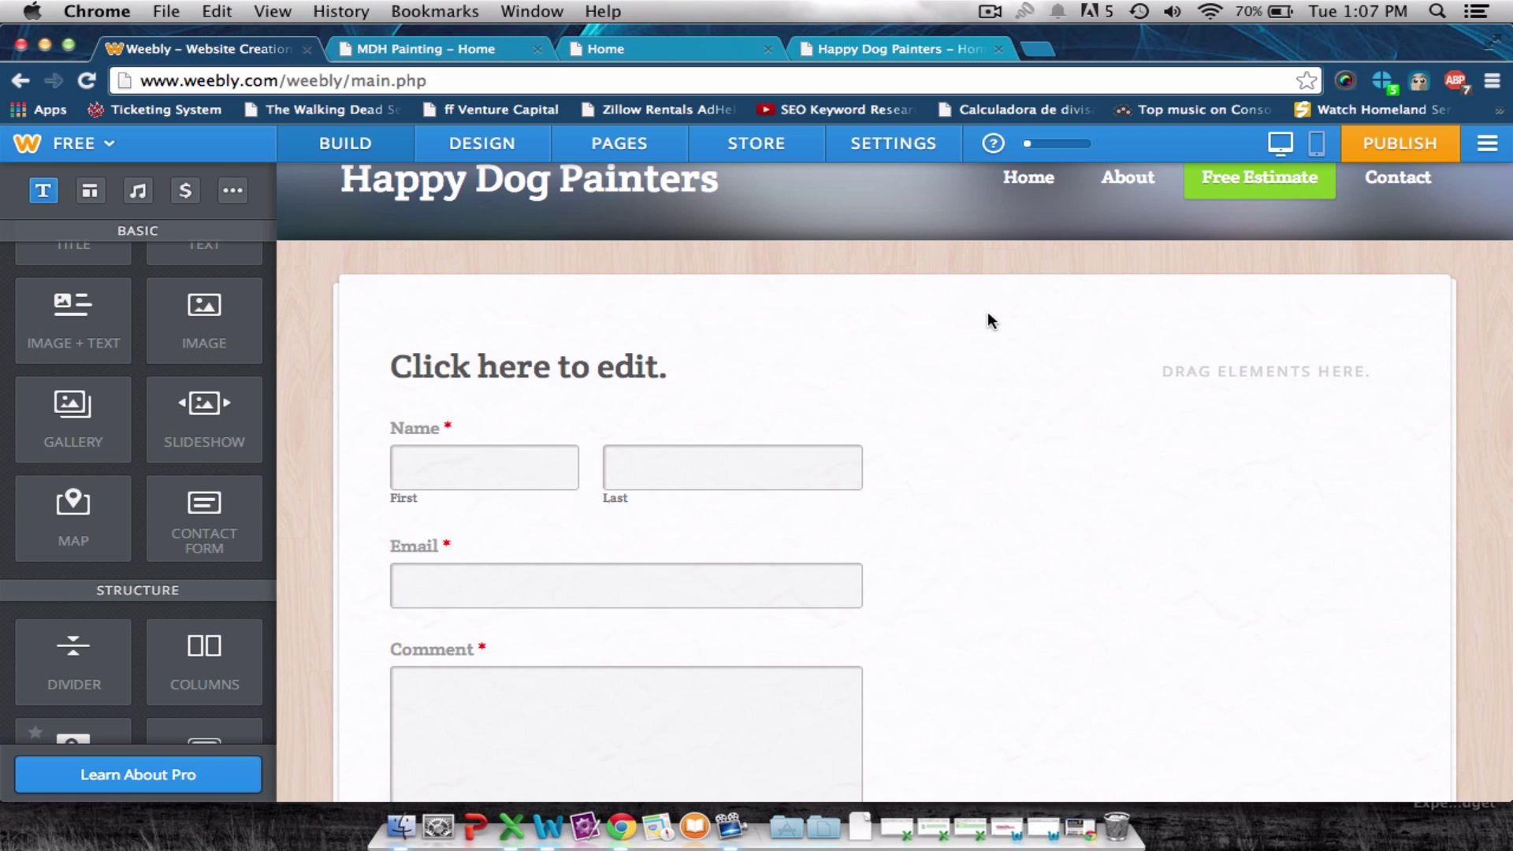
pyautogui.click(628, 289)
pyautogui.click(654, 362)
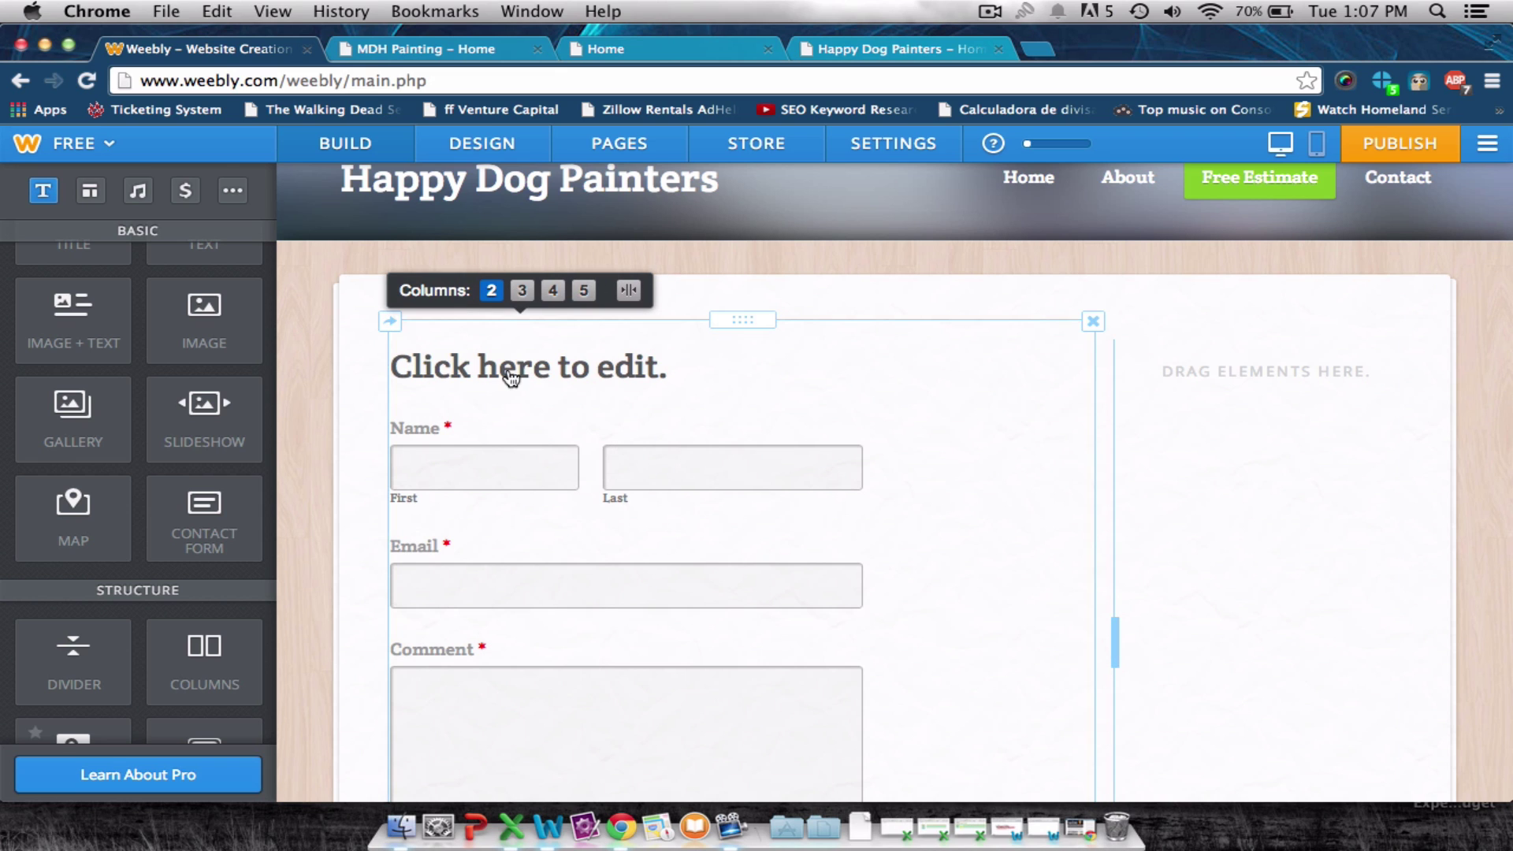
pyautogui.click(552, 364)
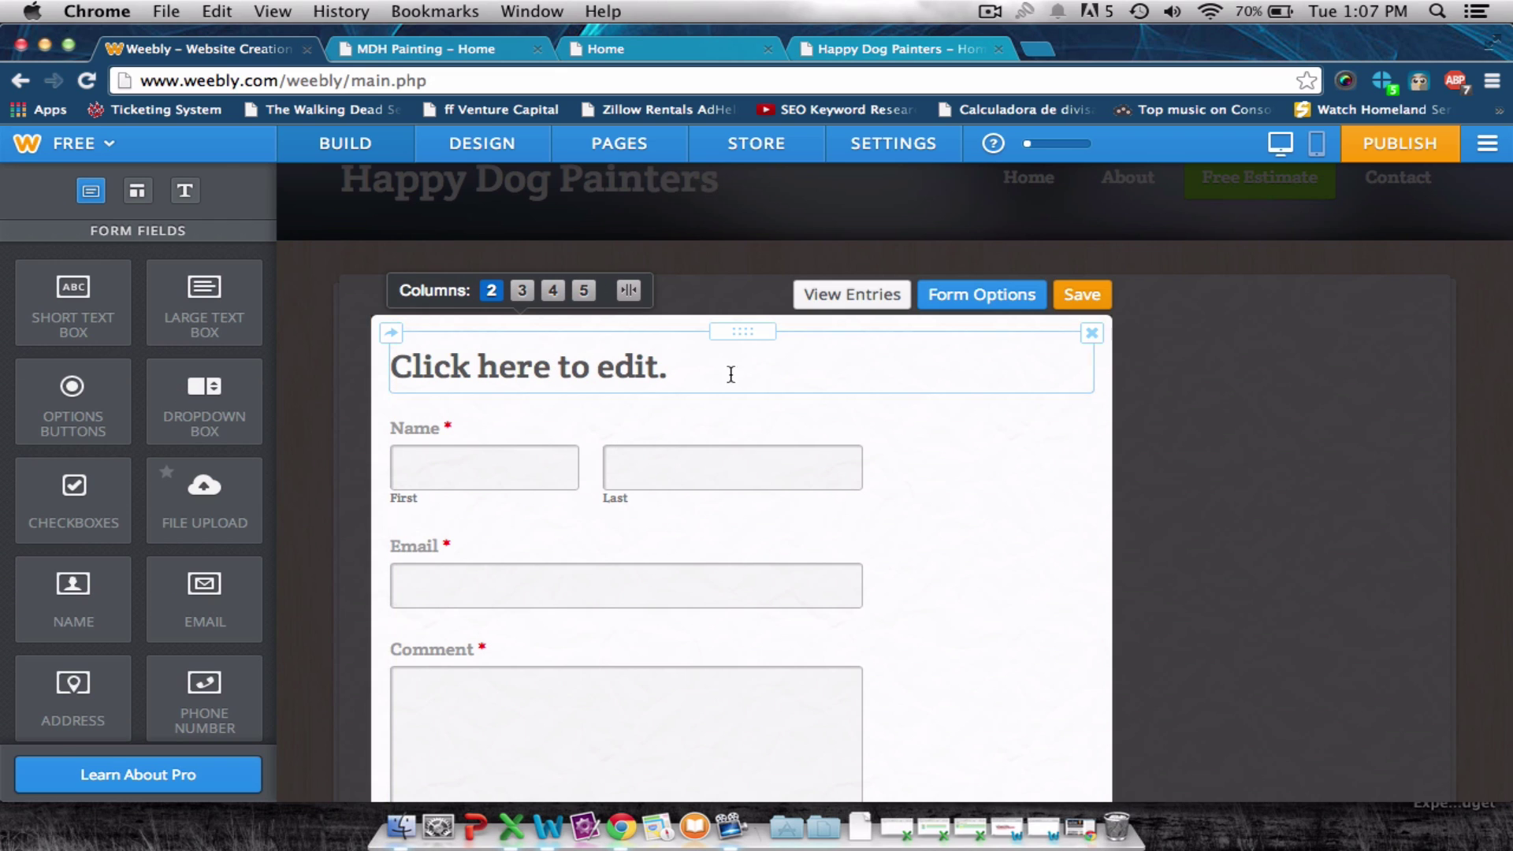
# Show the Name field's settings: Field Title 'Name', Required switched on.
pyautogui.click(623, 363)
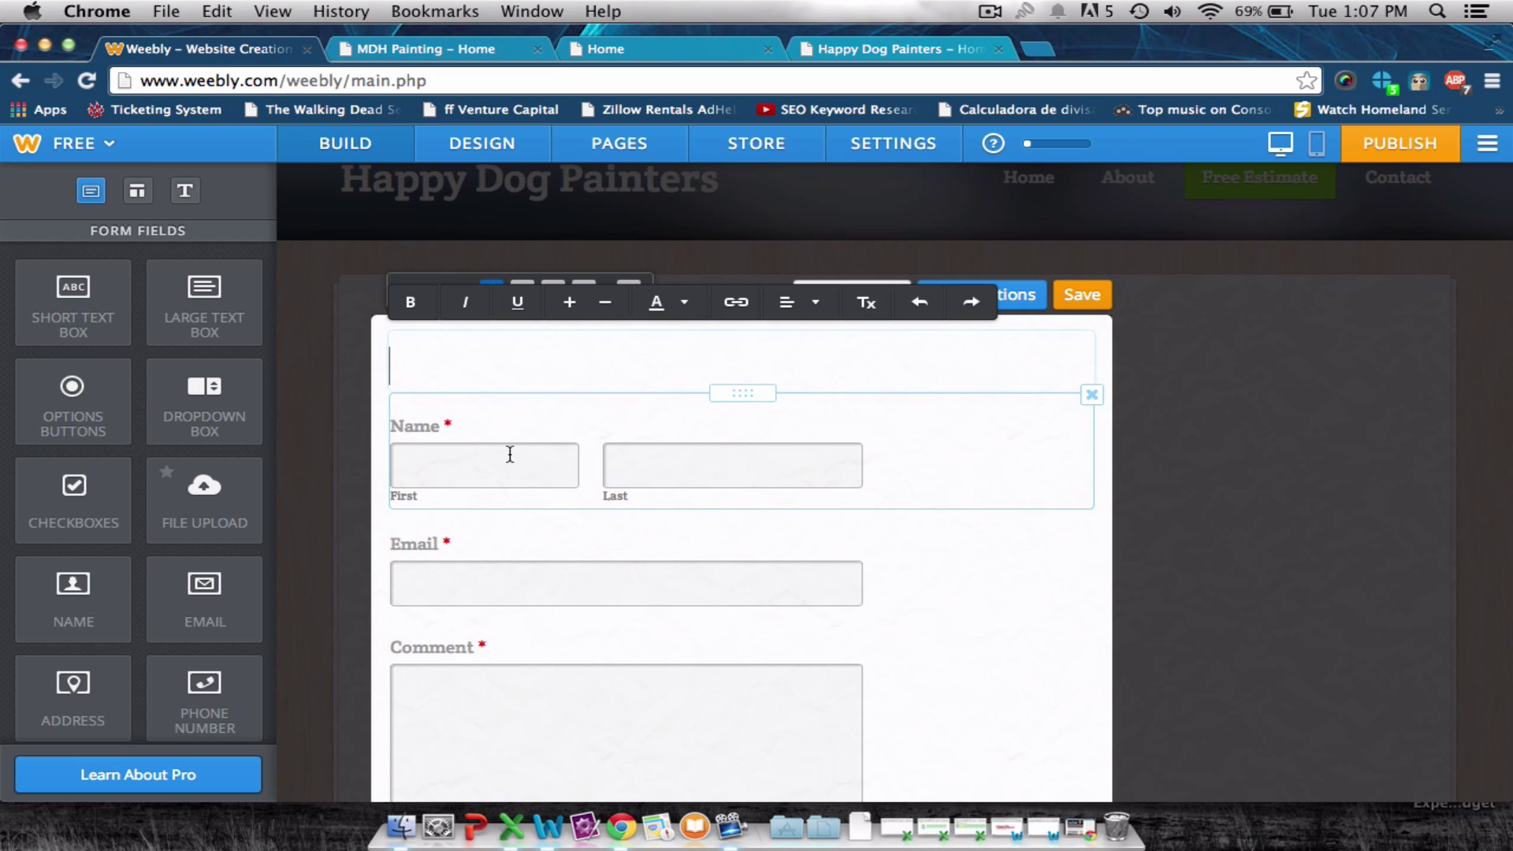
pyautogui.click(473, 457)
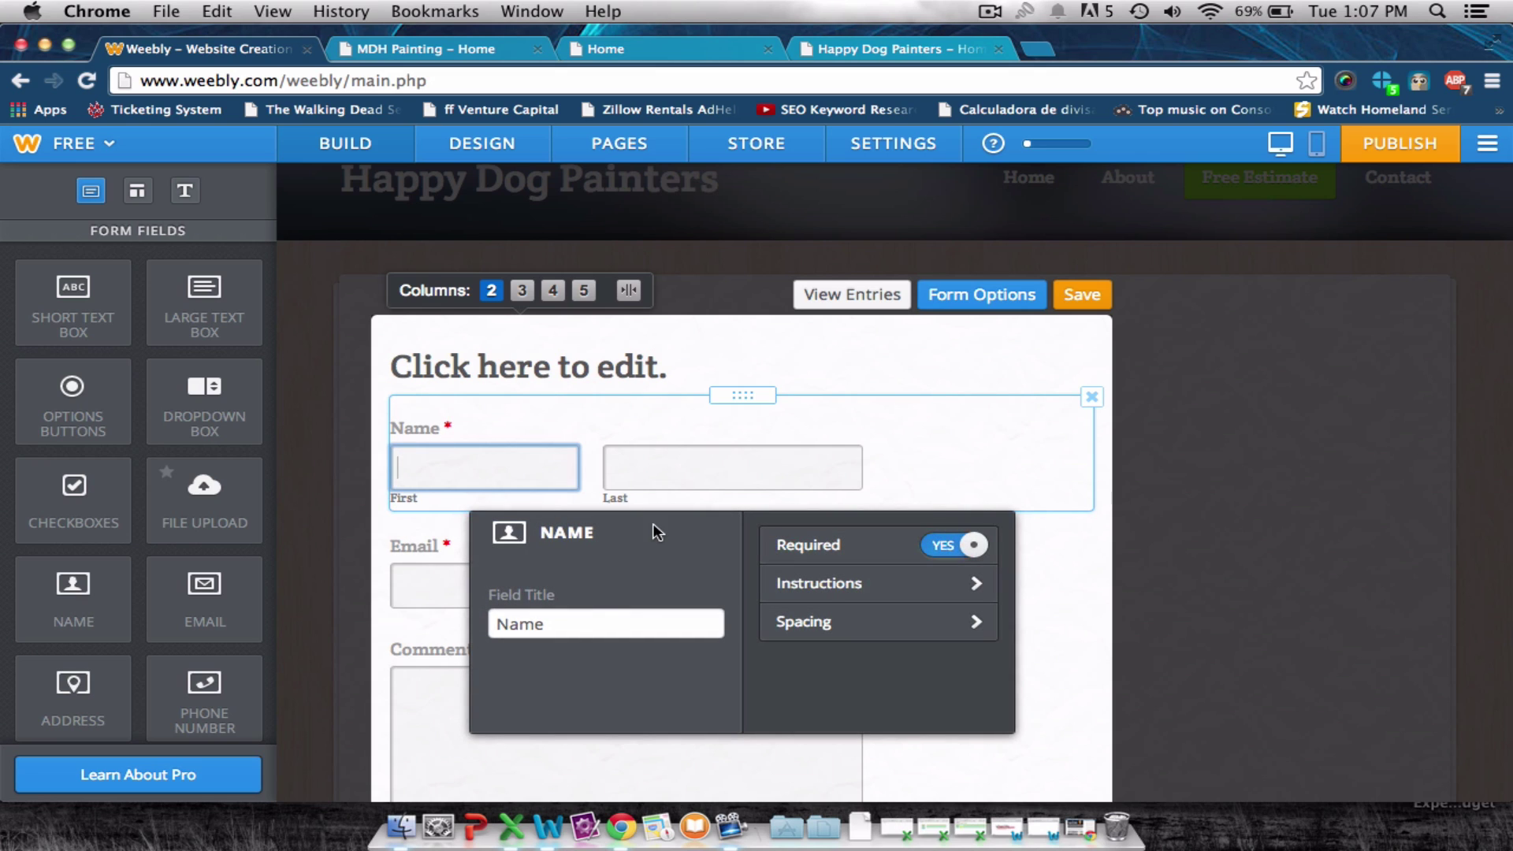
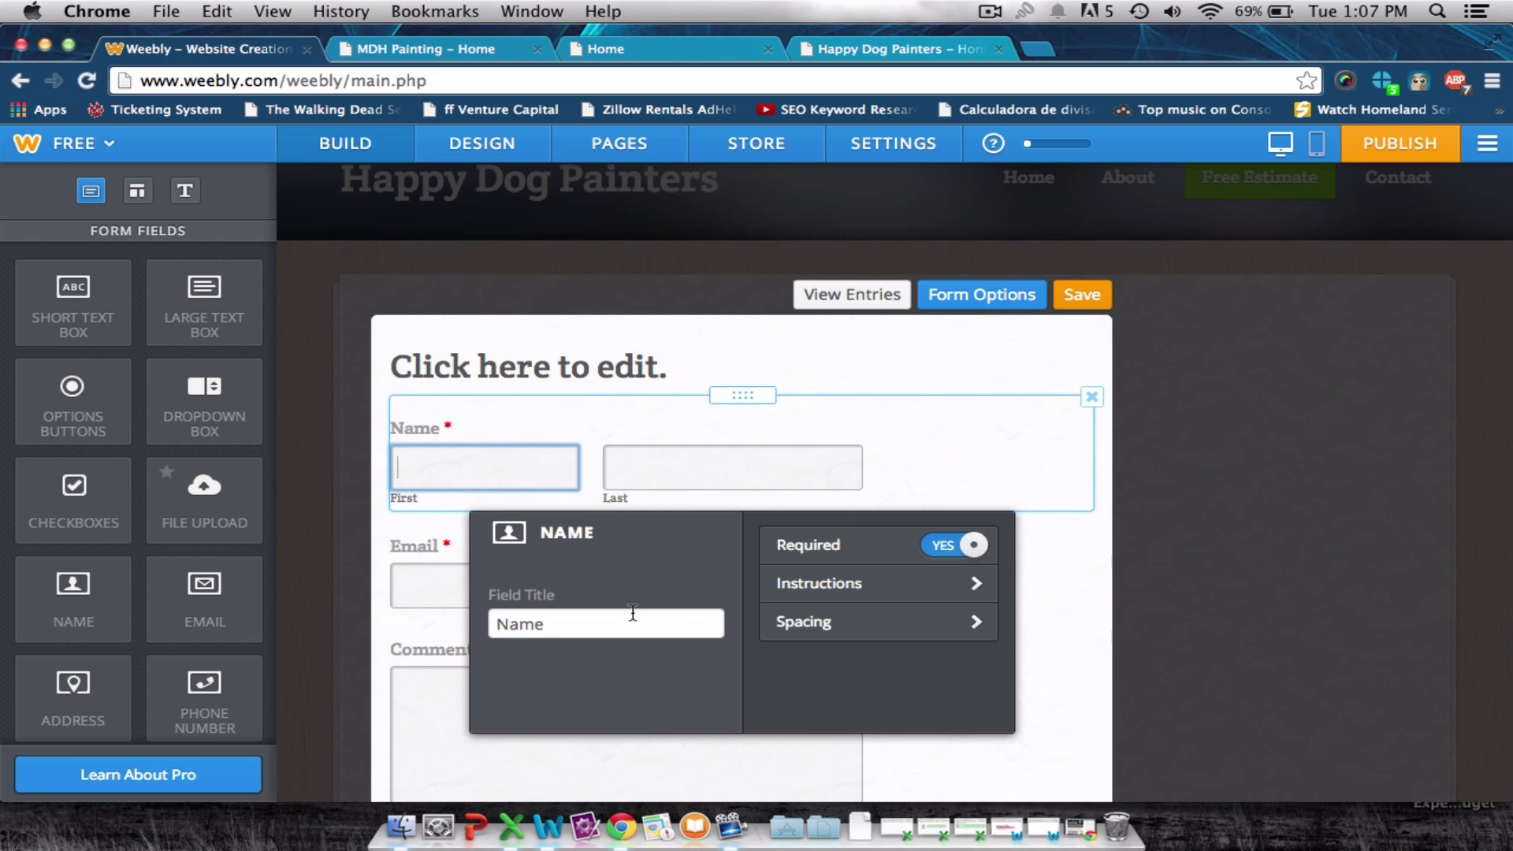
# Check the Name and Email field settings, then save the form with required Name, Email and Comment.
pyautogui.click(611, 628)
pyautogui.doubleClick(607, 629)
pyautogui.click(458, 601)
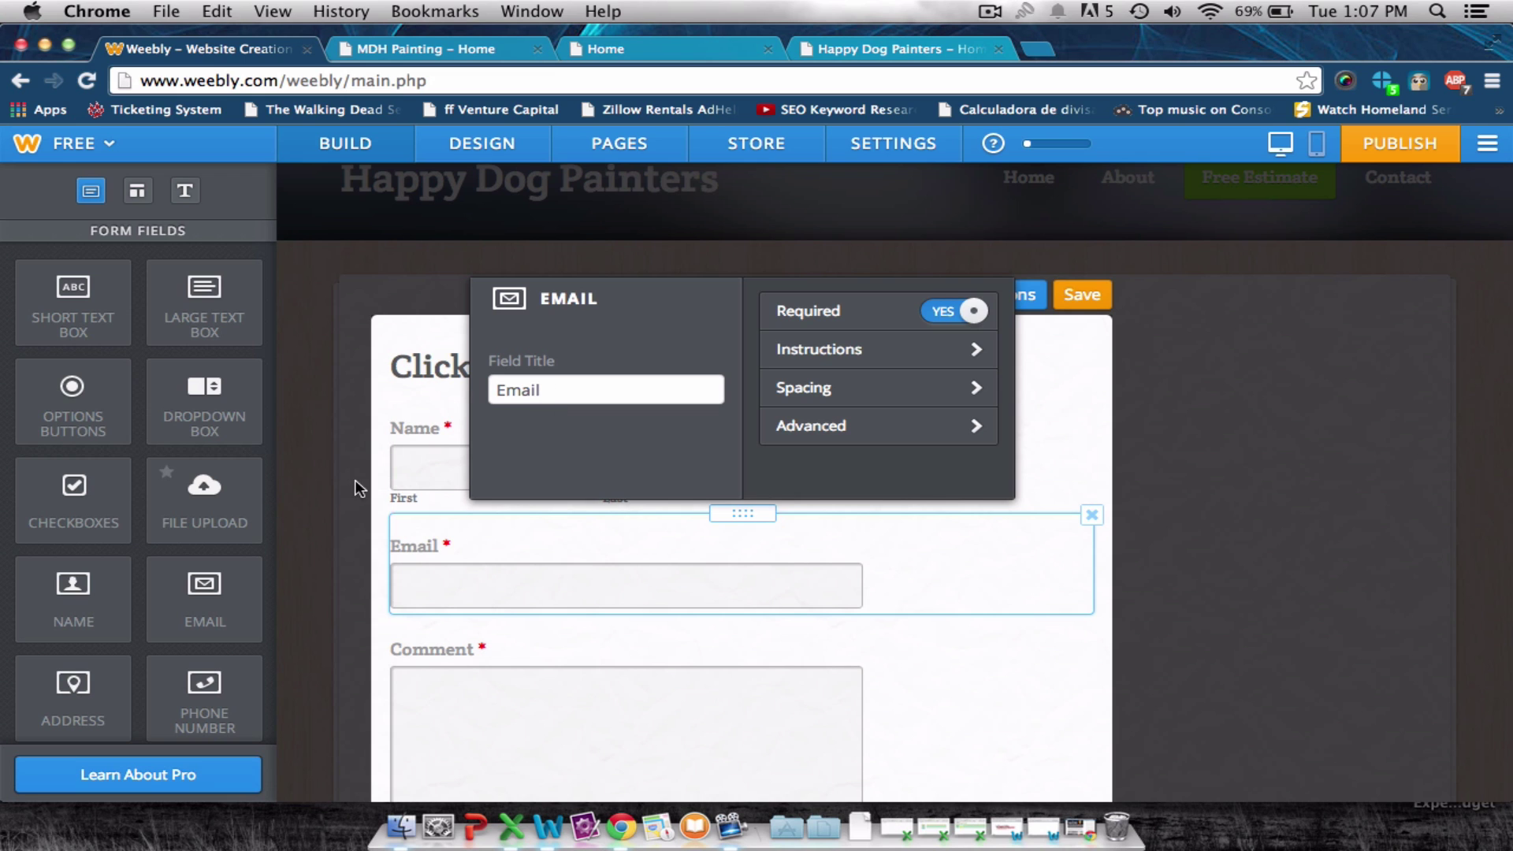
pyautogui.click(331, 493)
pyautogui.scroll(2, 1227, 394)
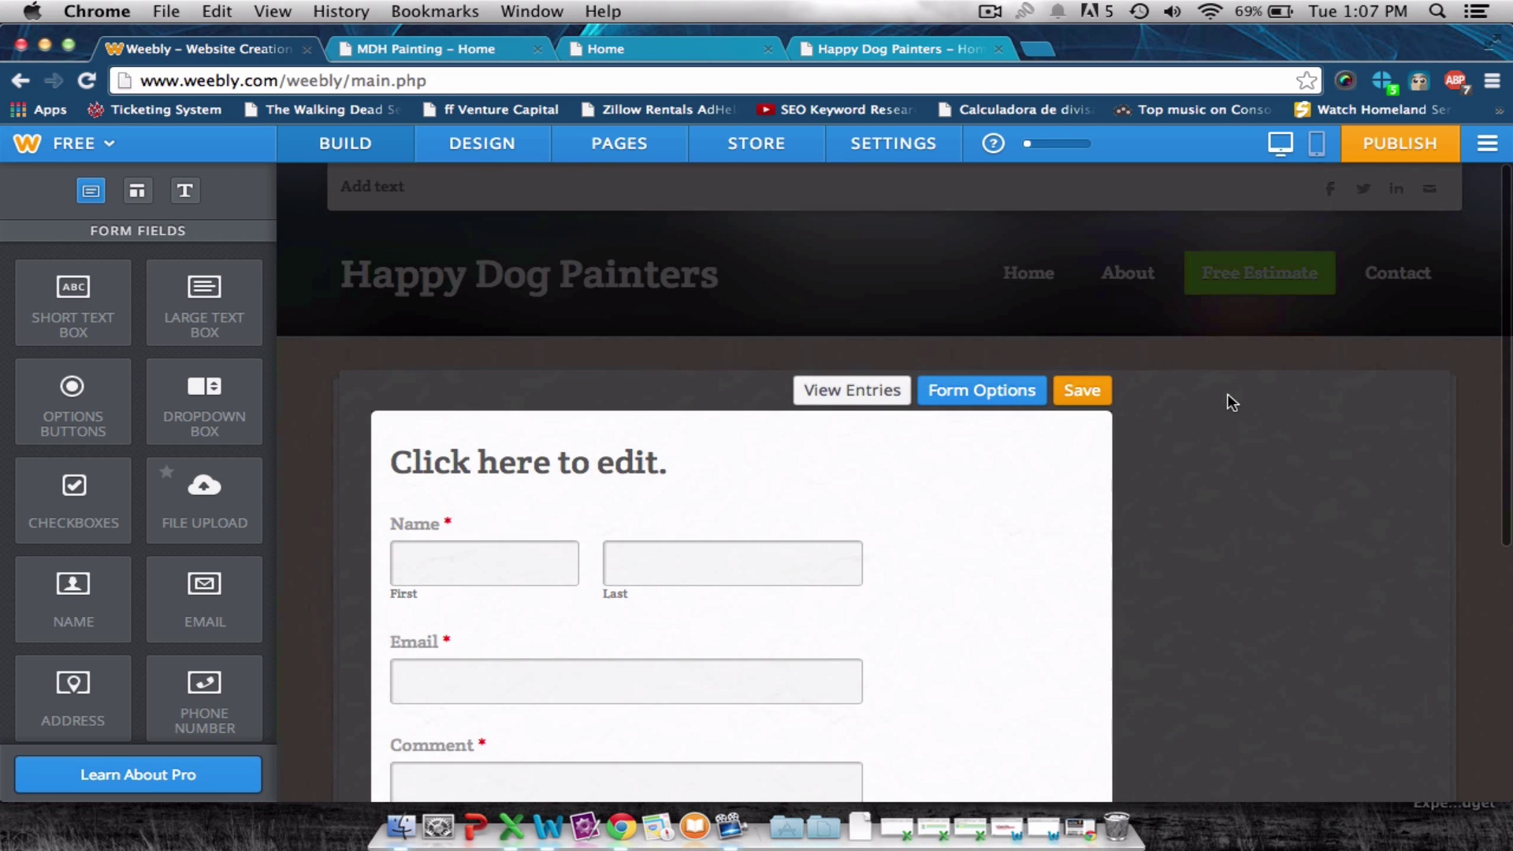
pyautogui.click(1064, 398)
# Give the About page the No Header layout in its page settings and save.
pyautogui.click(1127, 284)
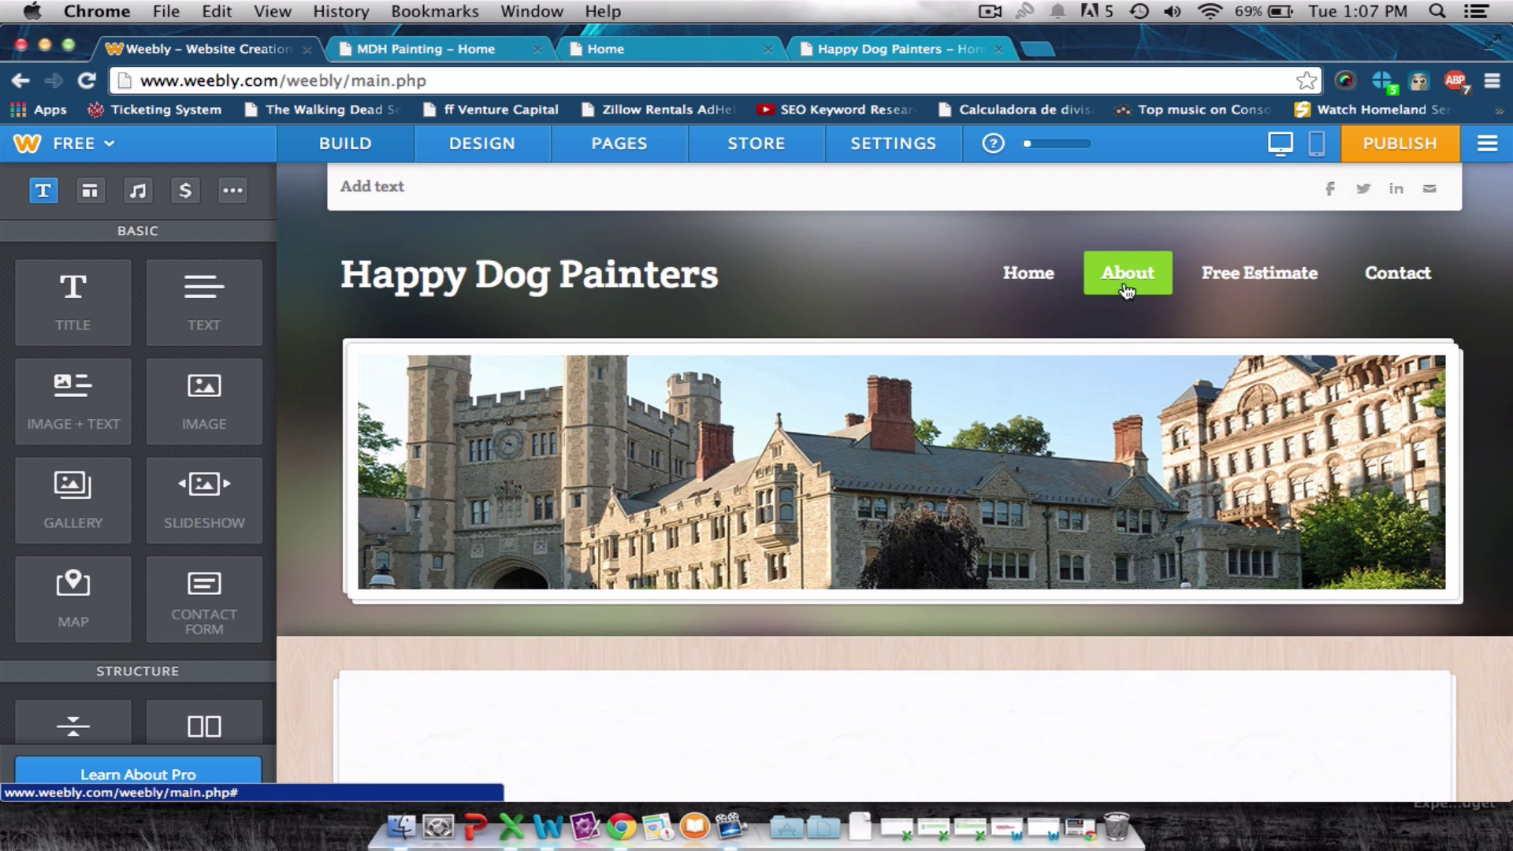
pyautogui.scroll(-5, 890, 354)
pyautogui.scroll(5, 891, 355)
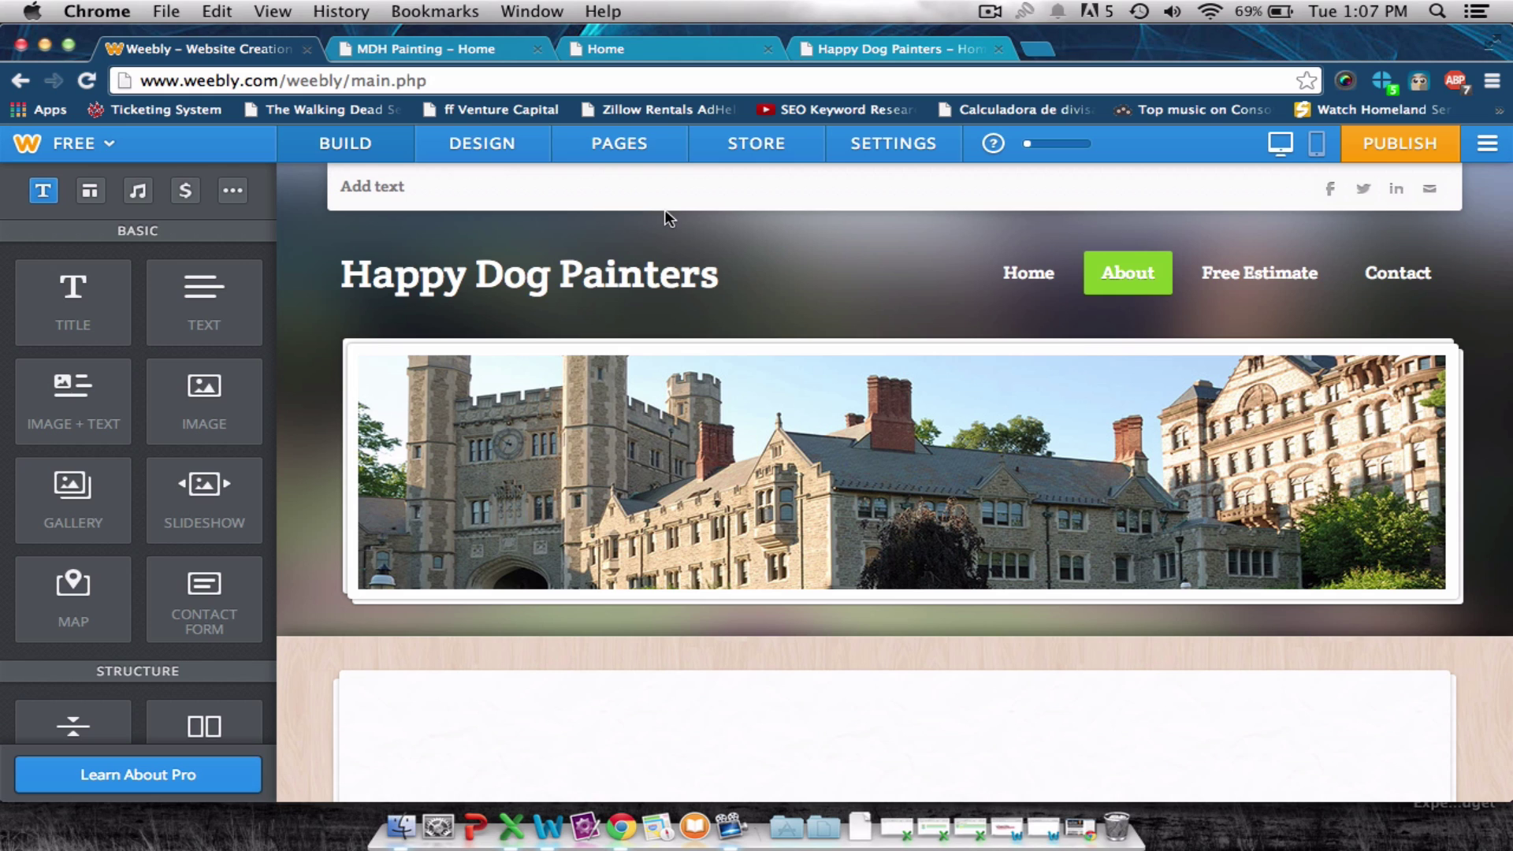
pyautogui.click(621, 142)
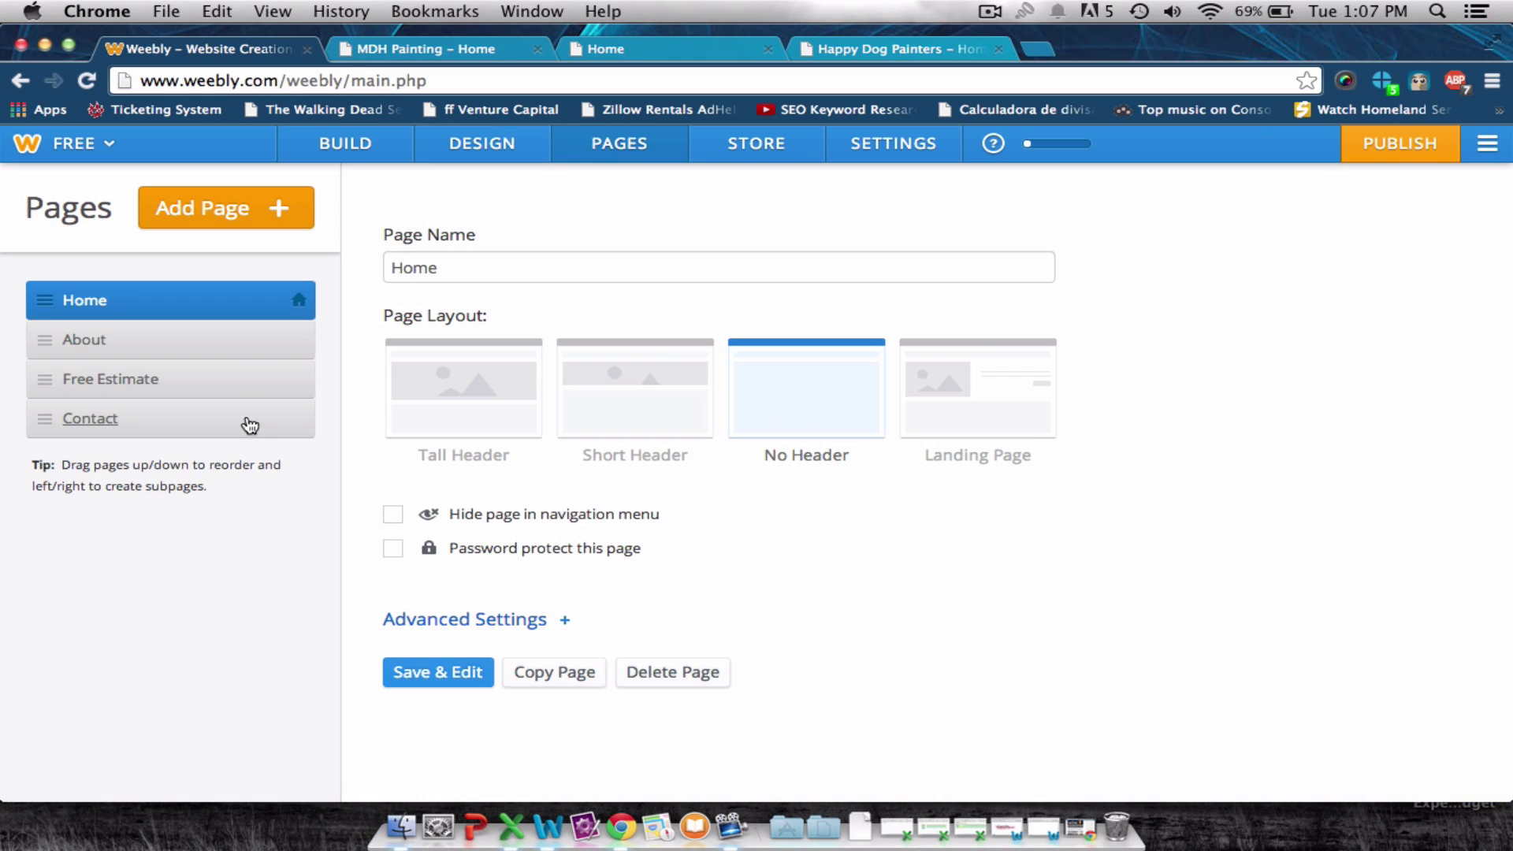
pyautogui.click(235, 339)
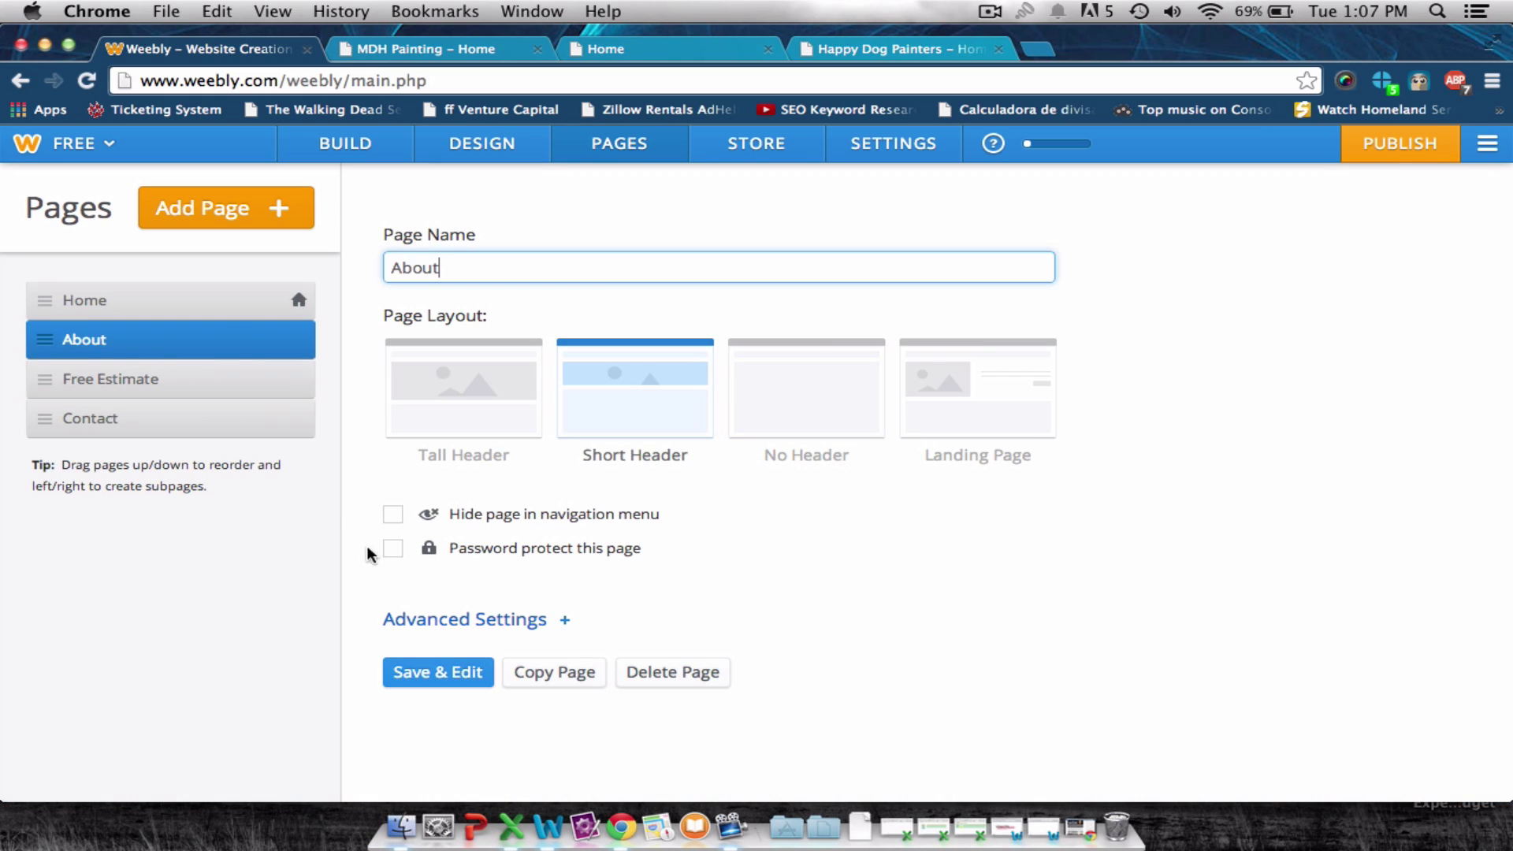
pyautogui.click(443, 675)
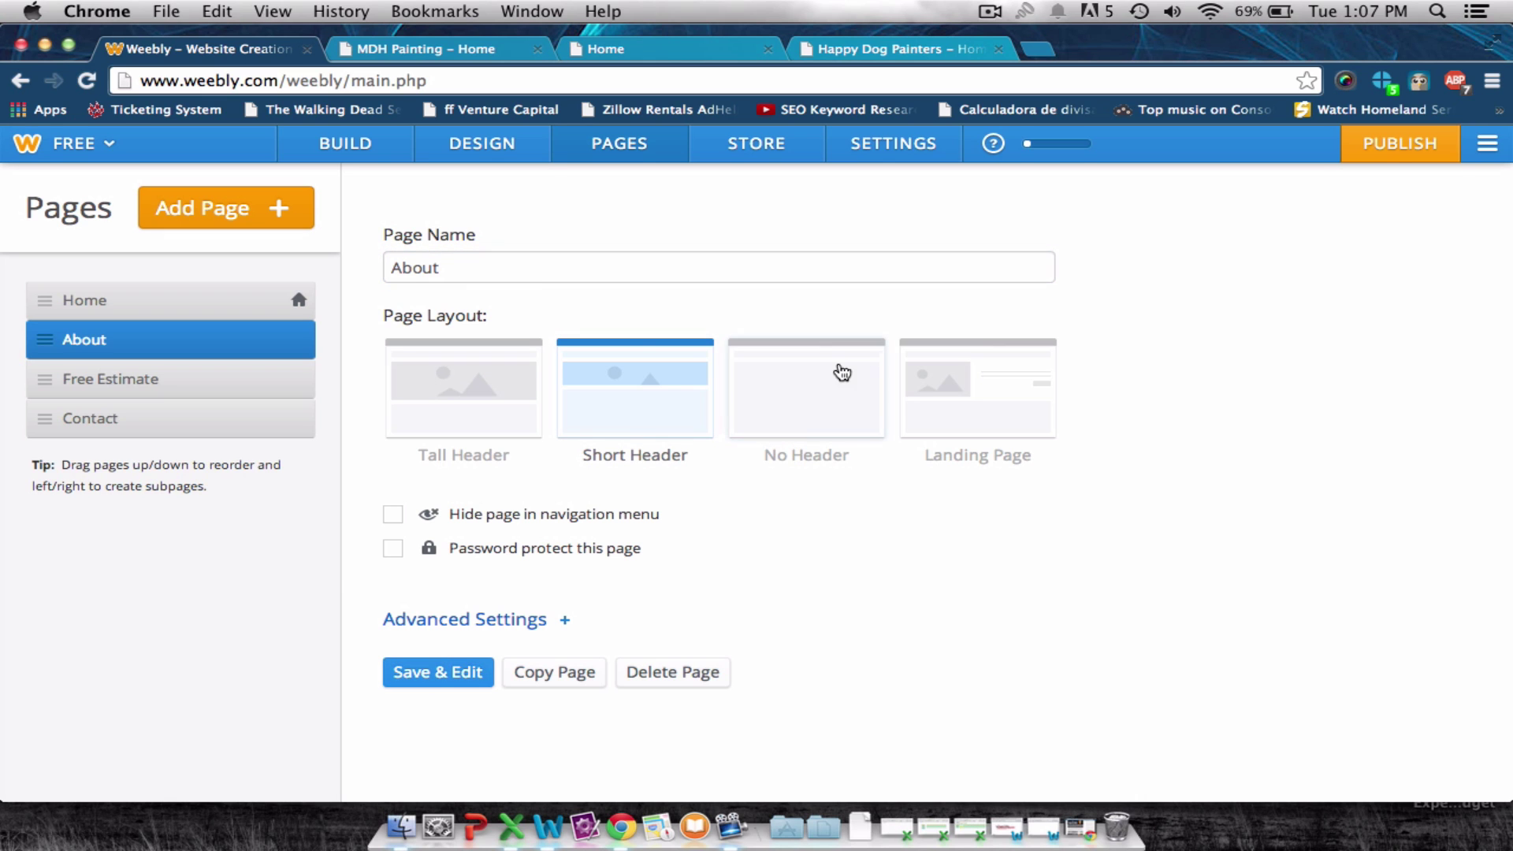
pyautogui.click(841, 372)
pyautogui.click(433, 672)
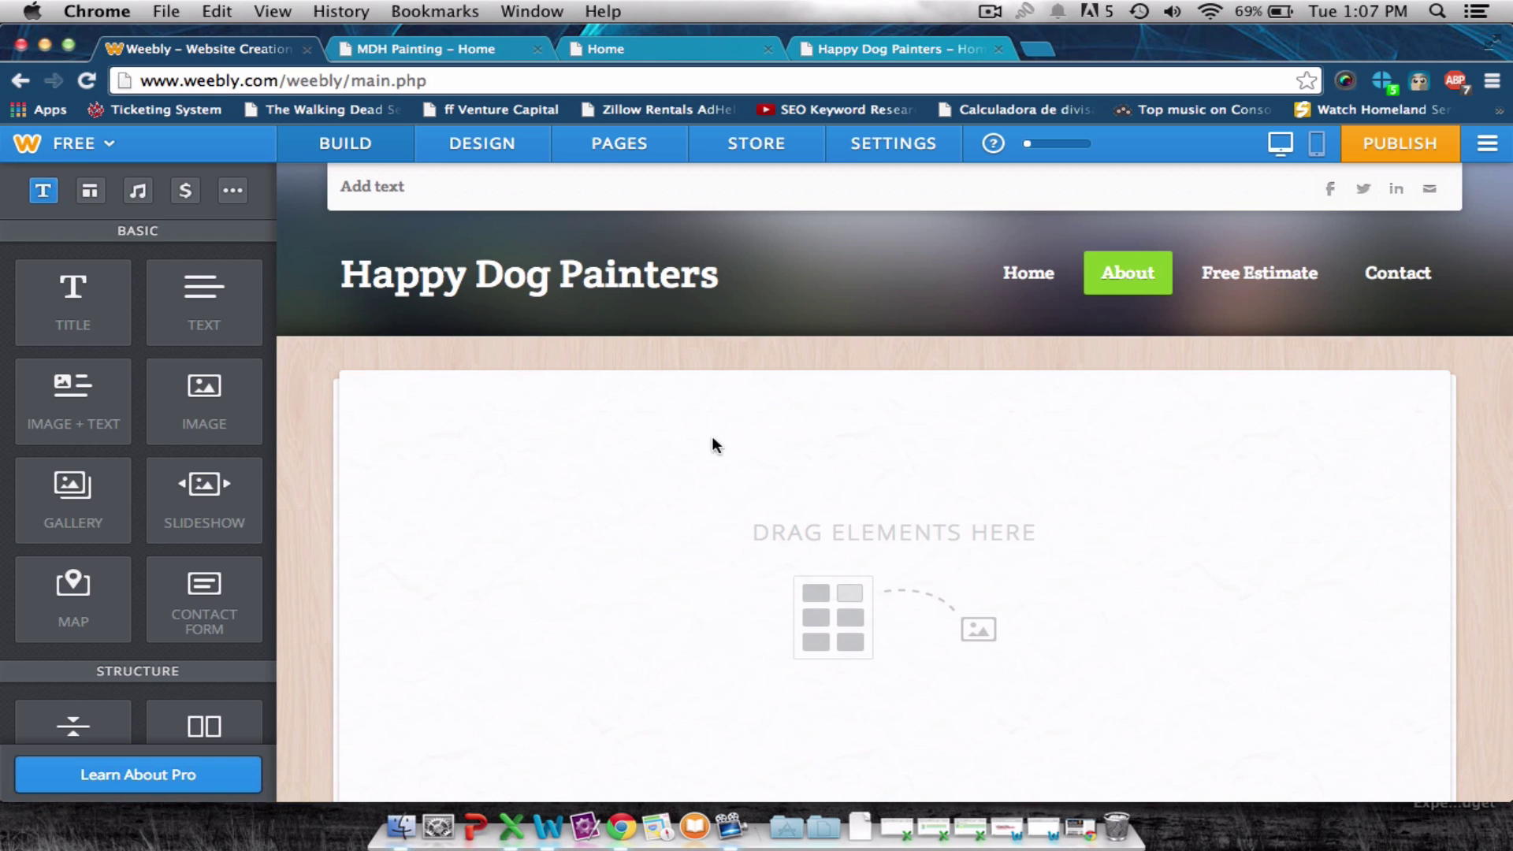
pyautogui.scroll(-5, 830, 398)
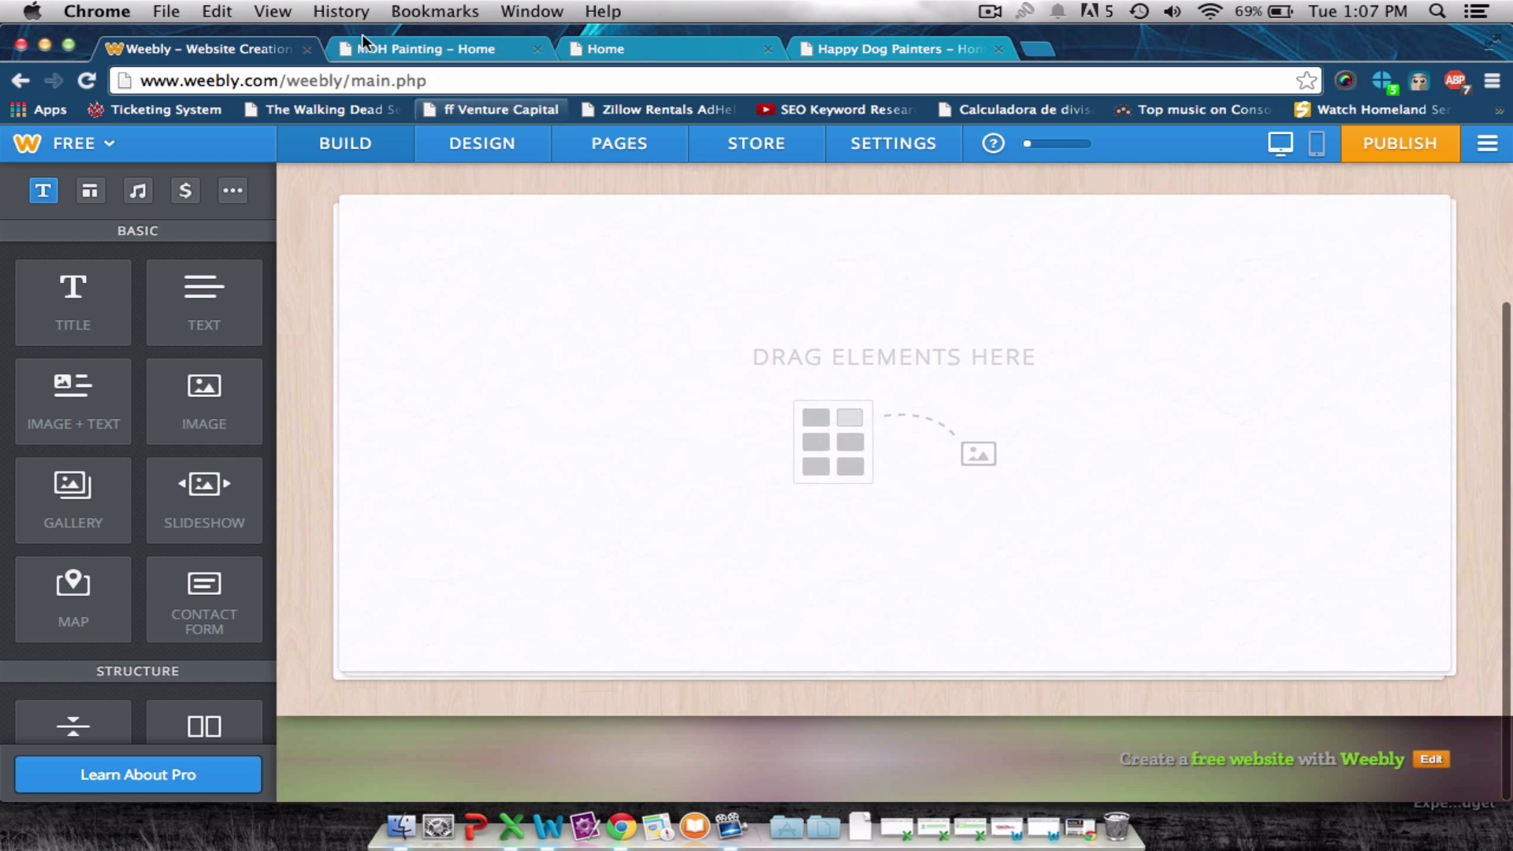
# Read MDH Painting's About Us page about the painting business and CorkCRM, then go back to Weebly.
pyautogui.click(377, 47)
pyautogui.scroll(15, 566, 137)
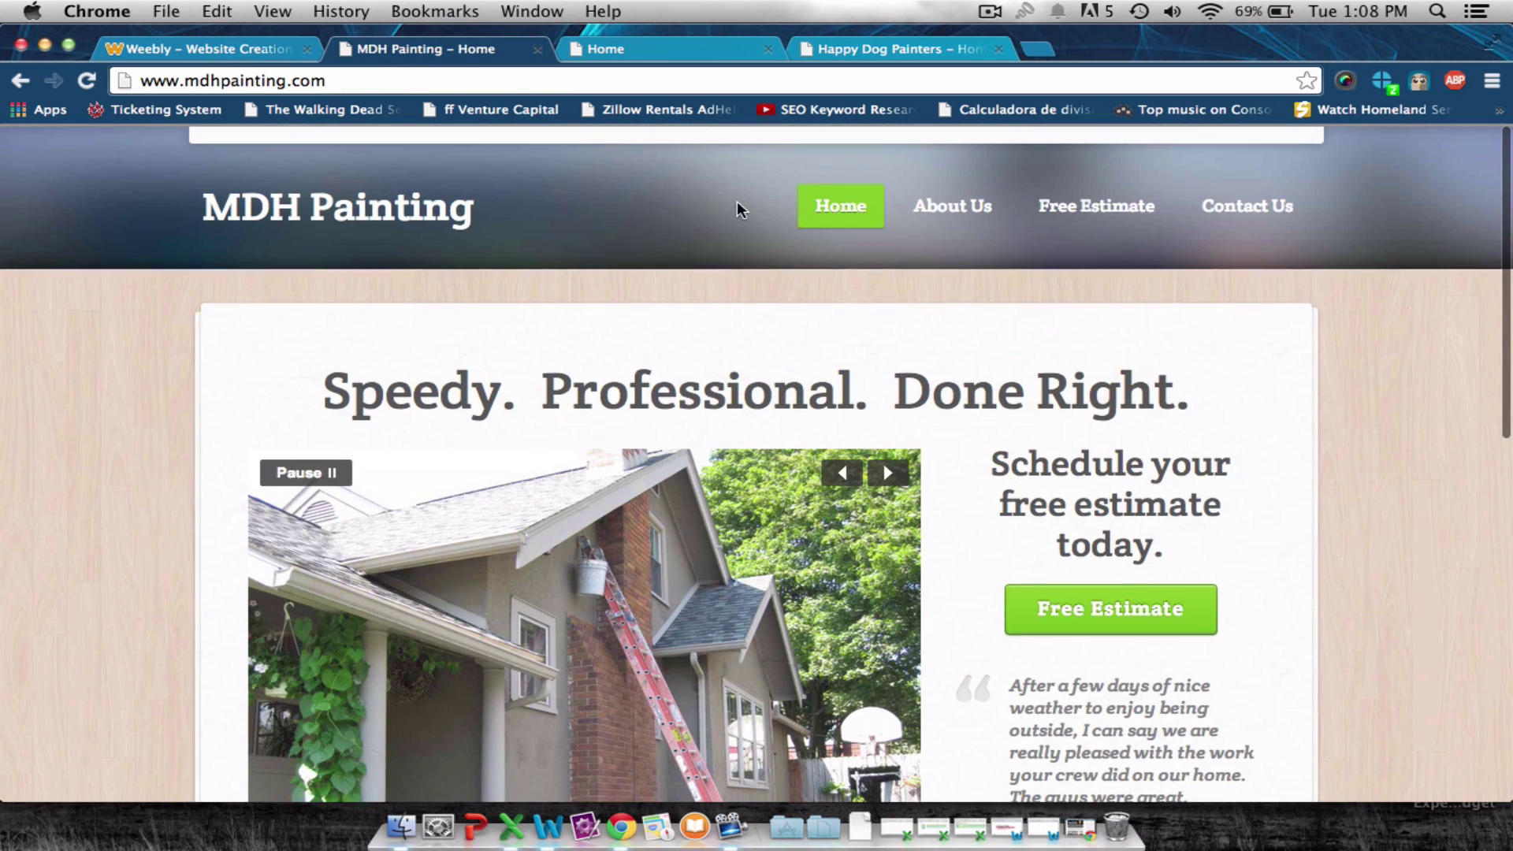
pyautogui.click(950, 225)
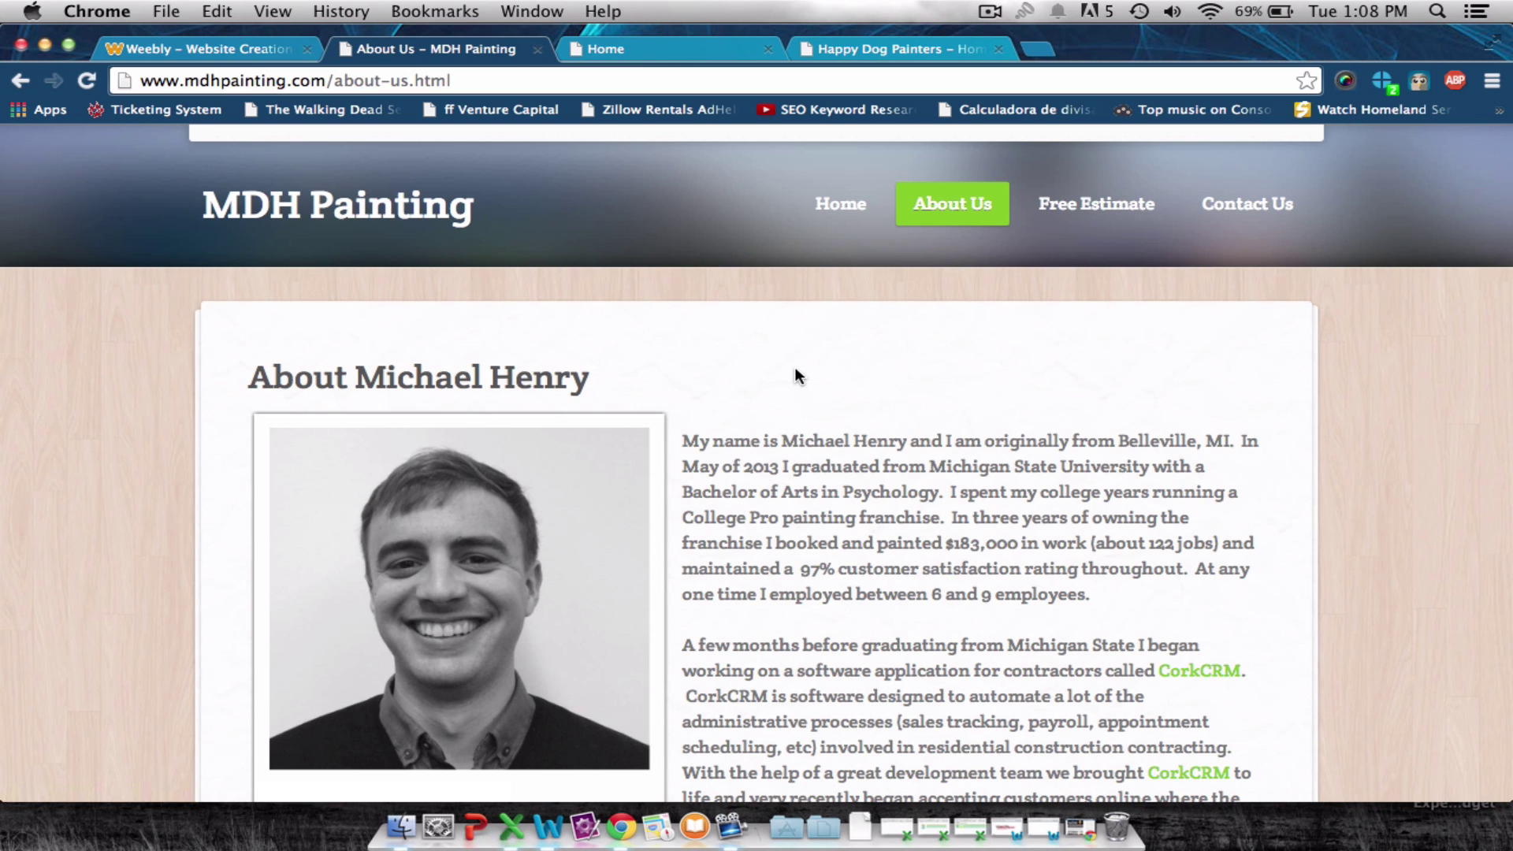
pyautogui.scroll(-6, 797, 375)
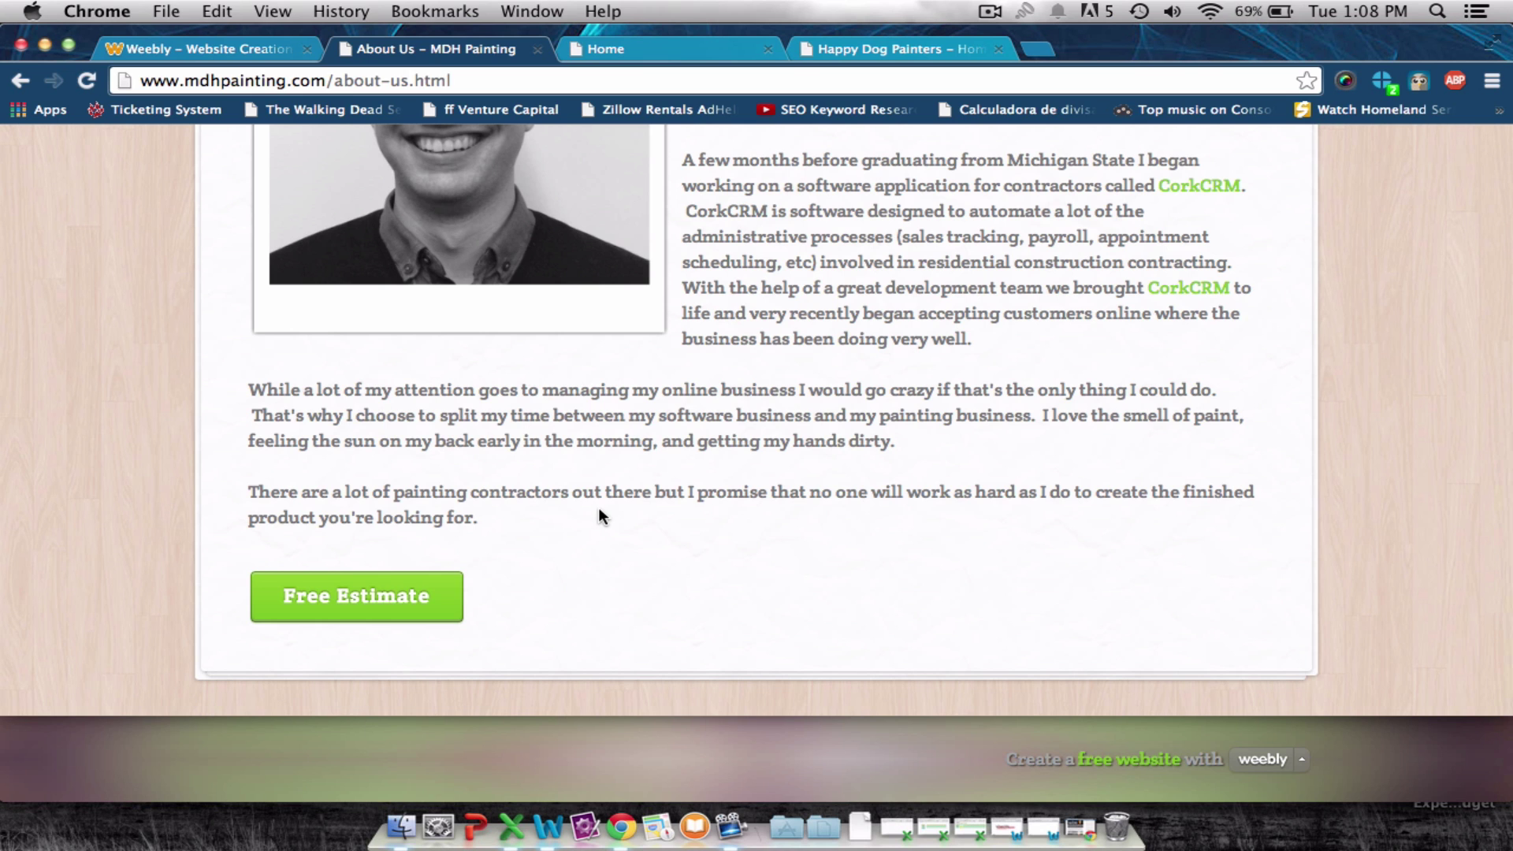
pyautogui.scroll(8, 598, 508)
pyautogui.click(223, 50)
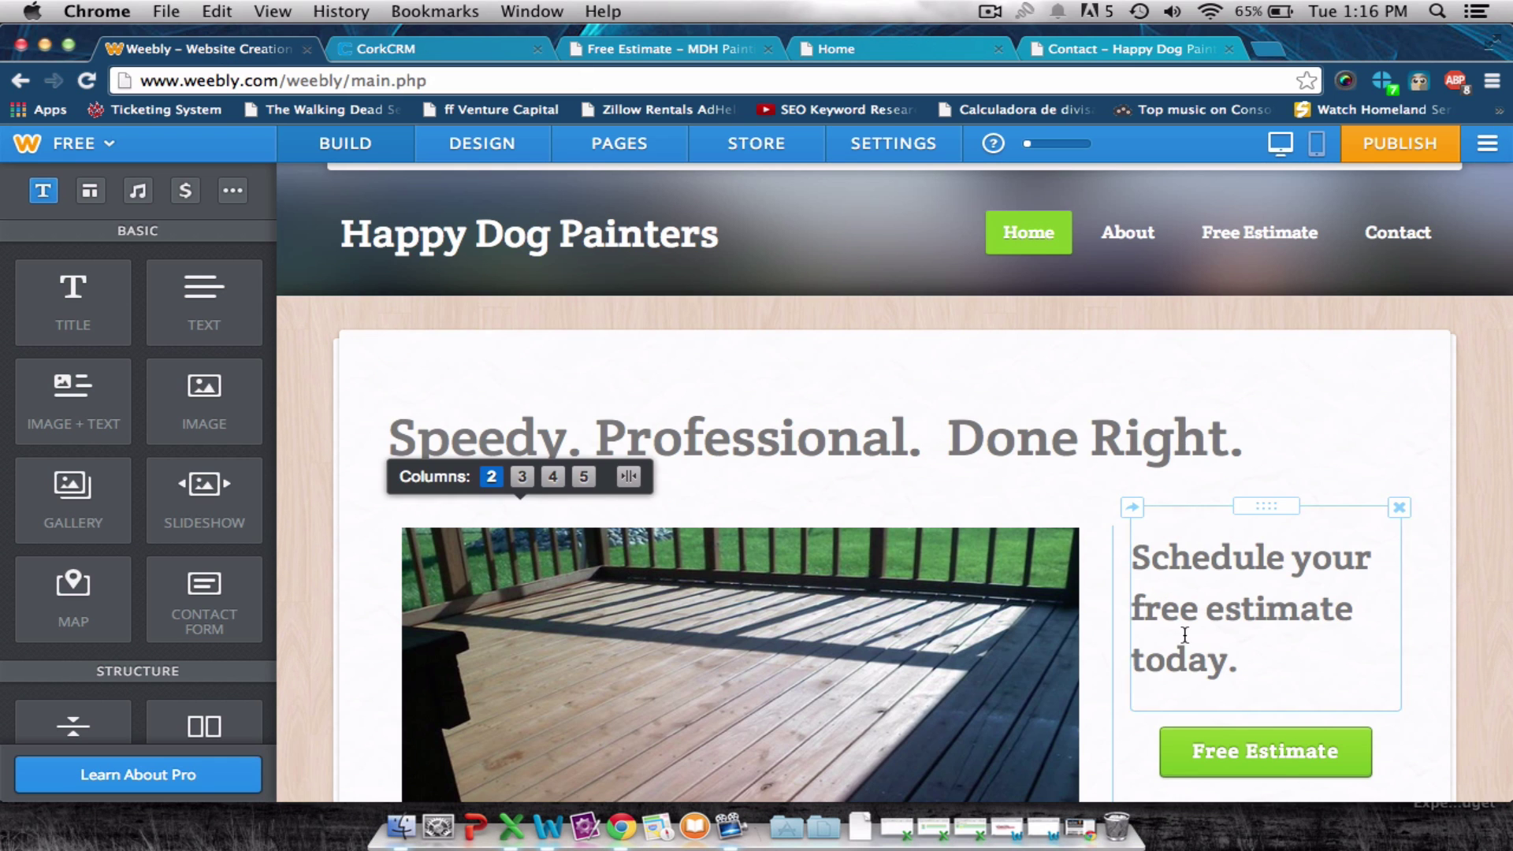
# Link the home page's Free Estimate button to the Free Estimate standard page and save.
pyautogui.scroll(-3, 1185, 634)
pyautogui.click(1217, 603)
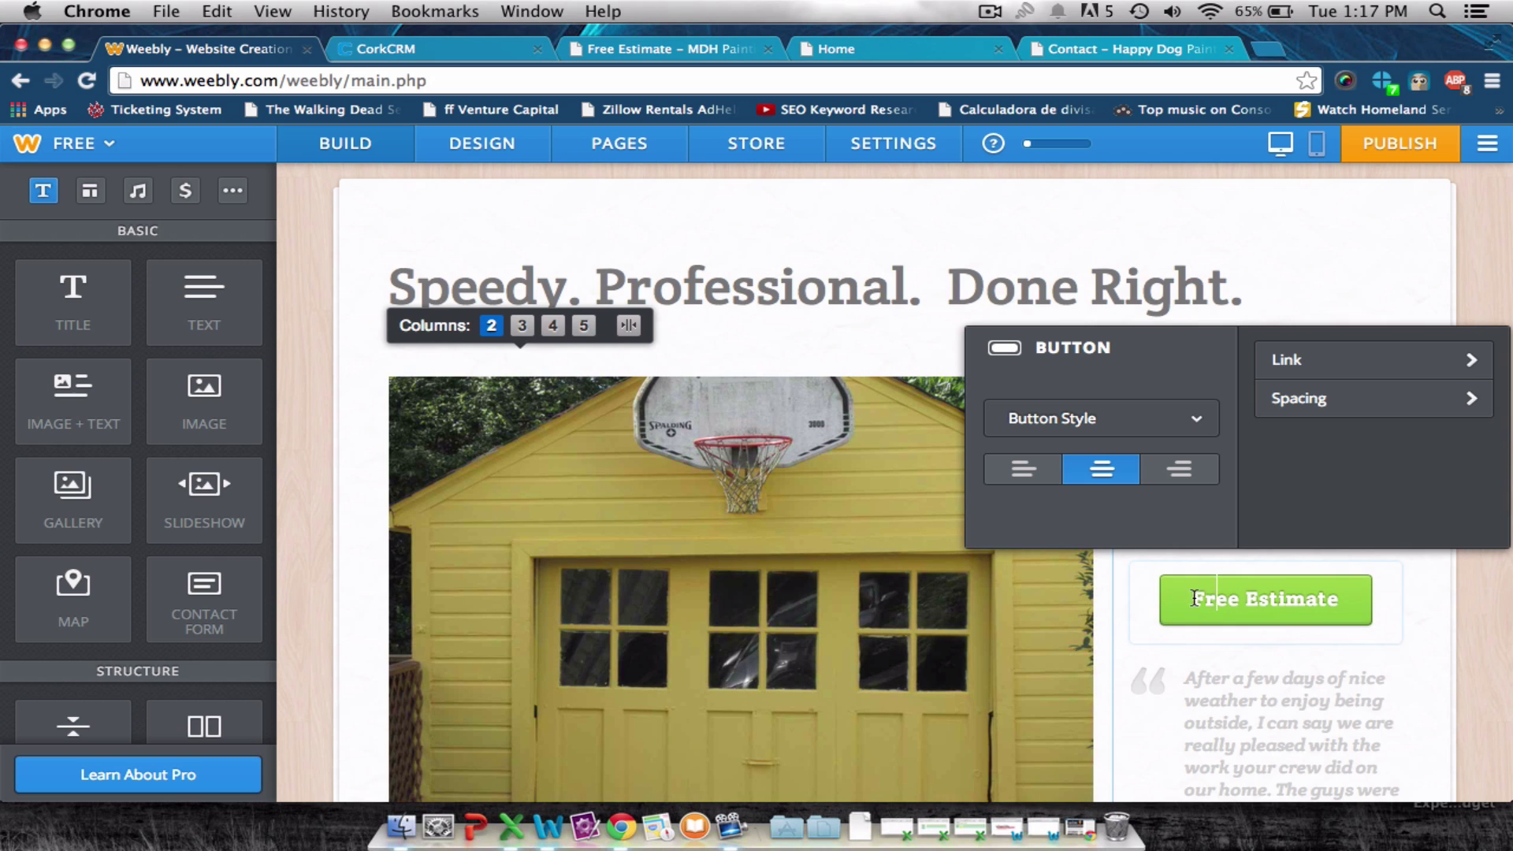
pyautogui.click(1386, 371)
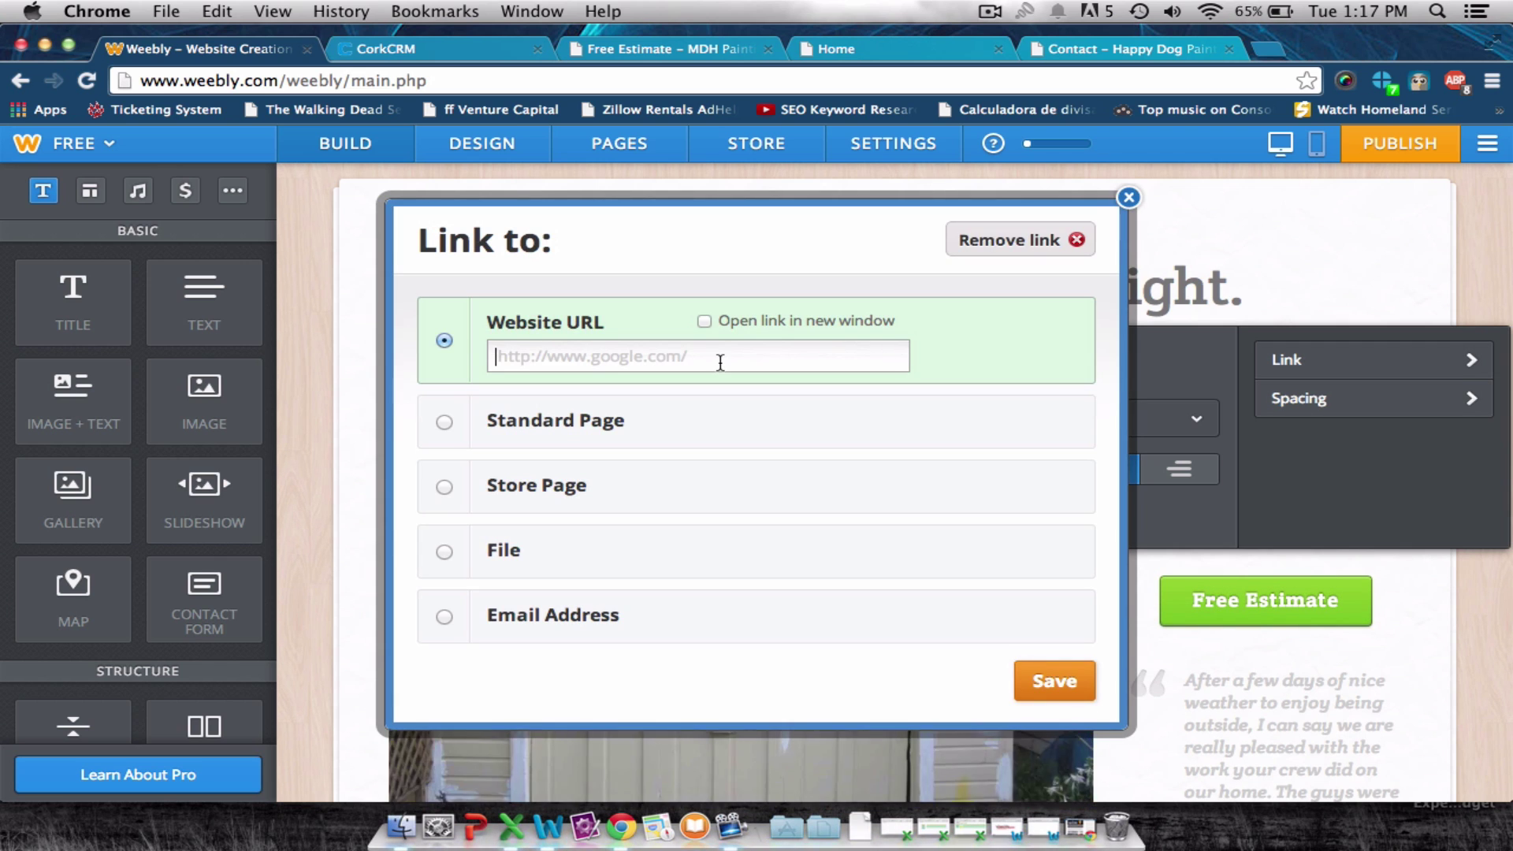
pyautogui.click(662, 426)
pyautogui.click(661, 420)
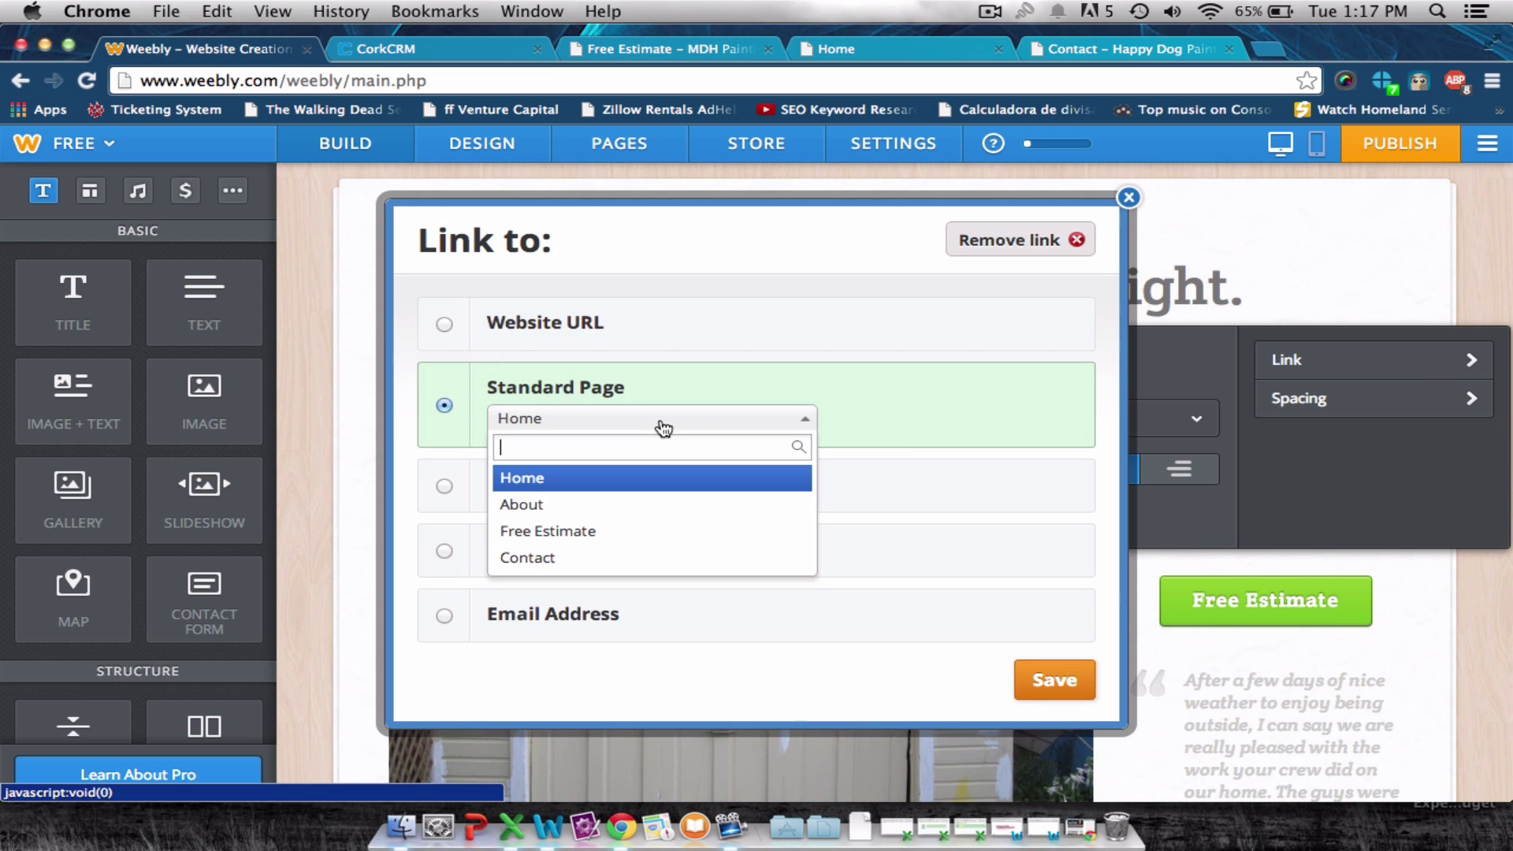
pyautogui.click(584, 533)
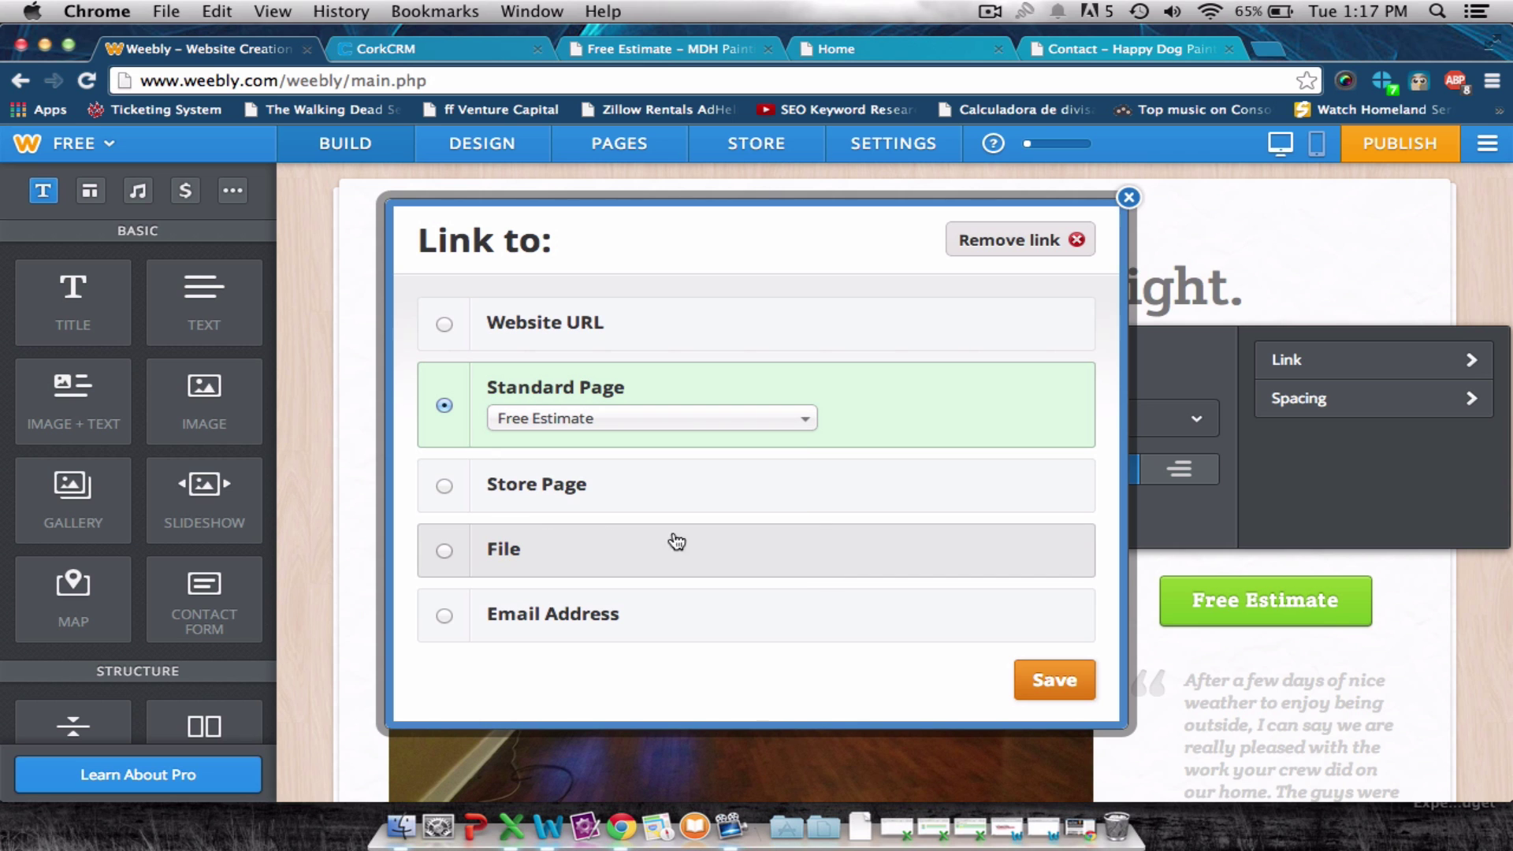
pyautogui.click(1054, 679)
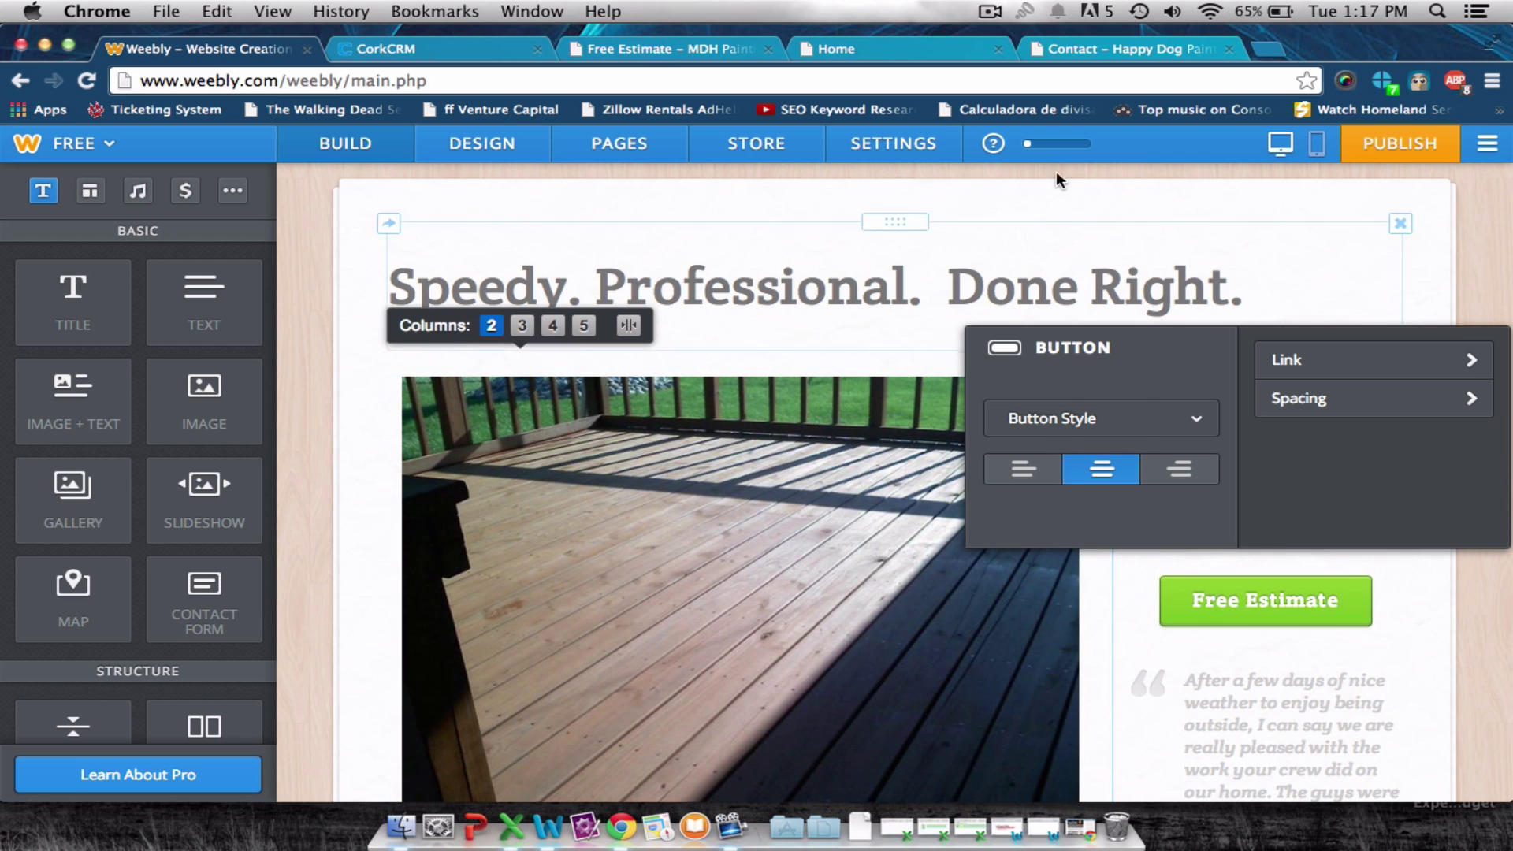
# Reload the live site and test the home page's Free Estimate button, which opens nothing yet.
pyautogui.click(1089, 52)
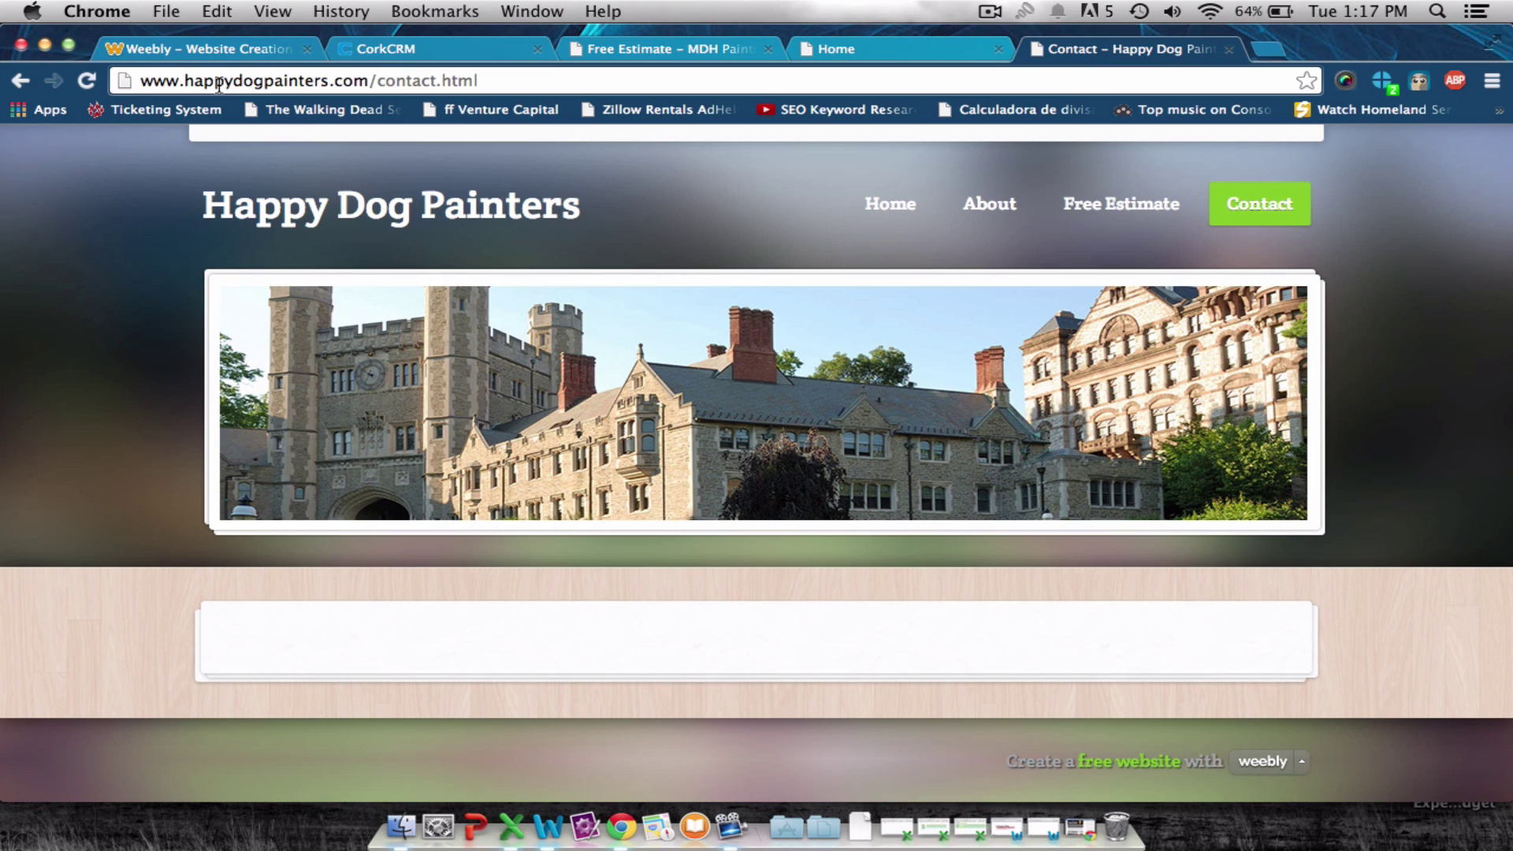
pyautogui.click(87, 81)
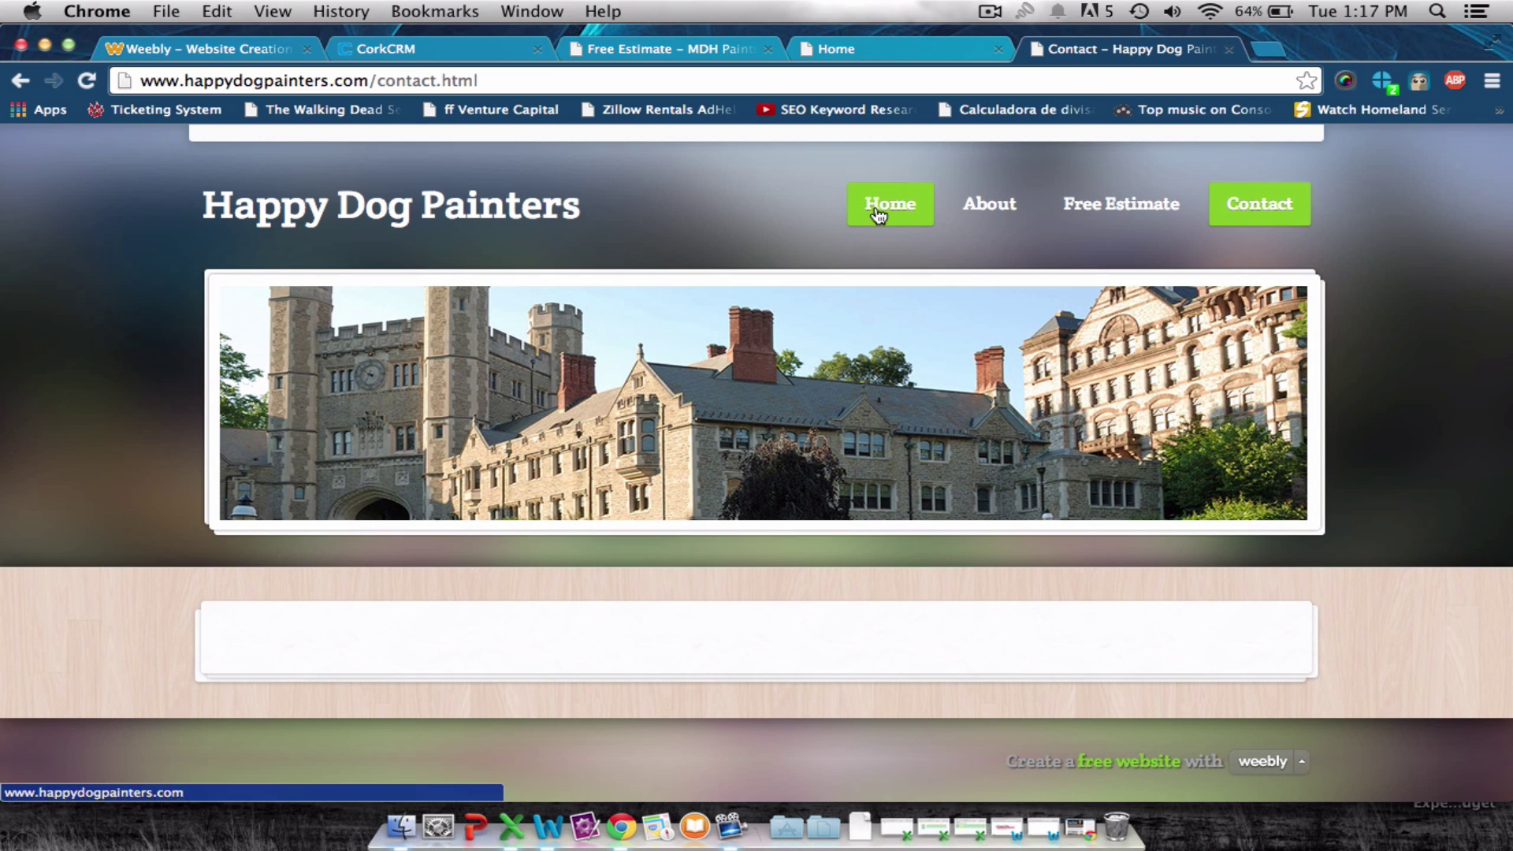
pyautogui.click(889, 209)
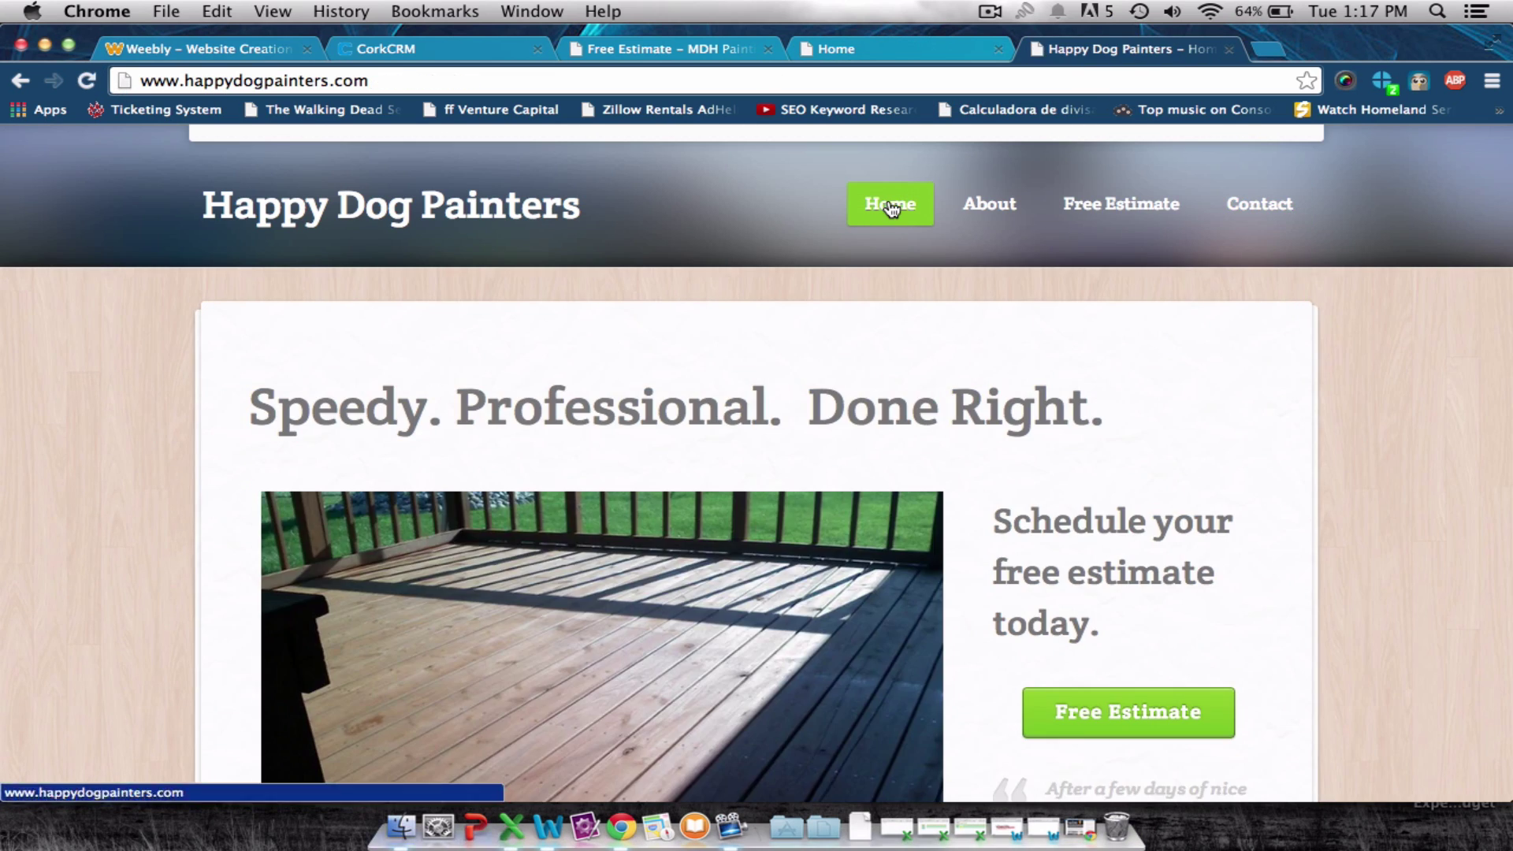
pyautogui.scroll(-10, 889, 207)
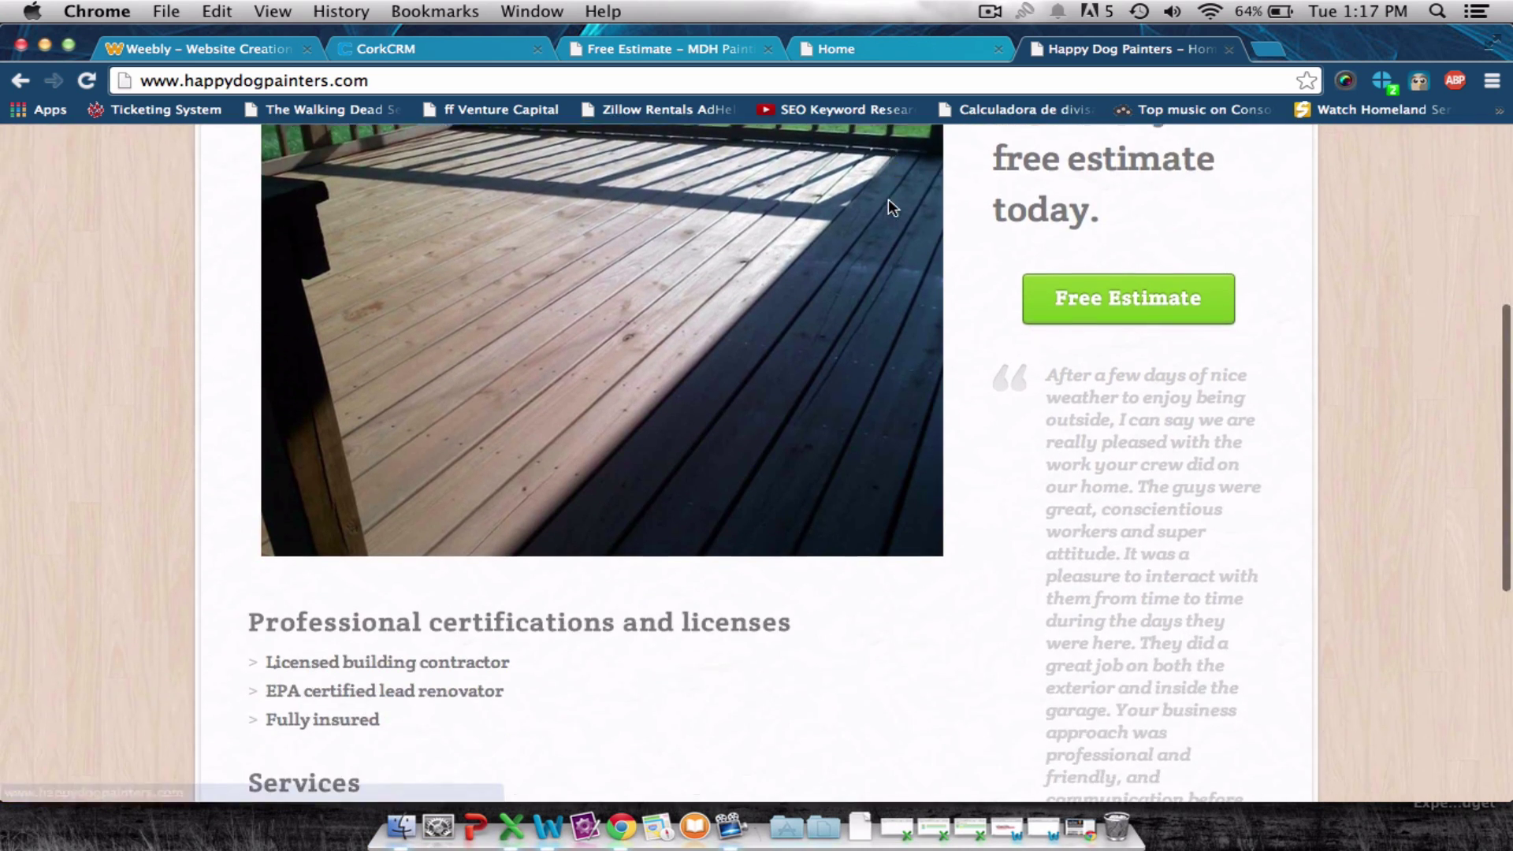
pyautogui.scroll(8, 889, 208)
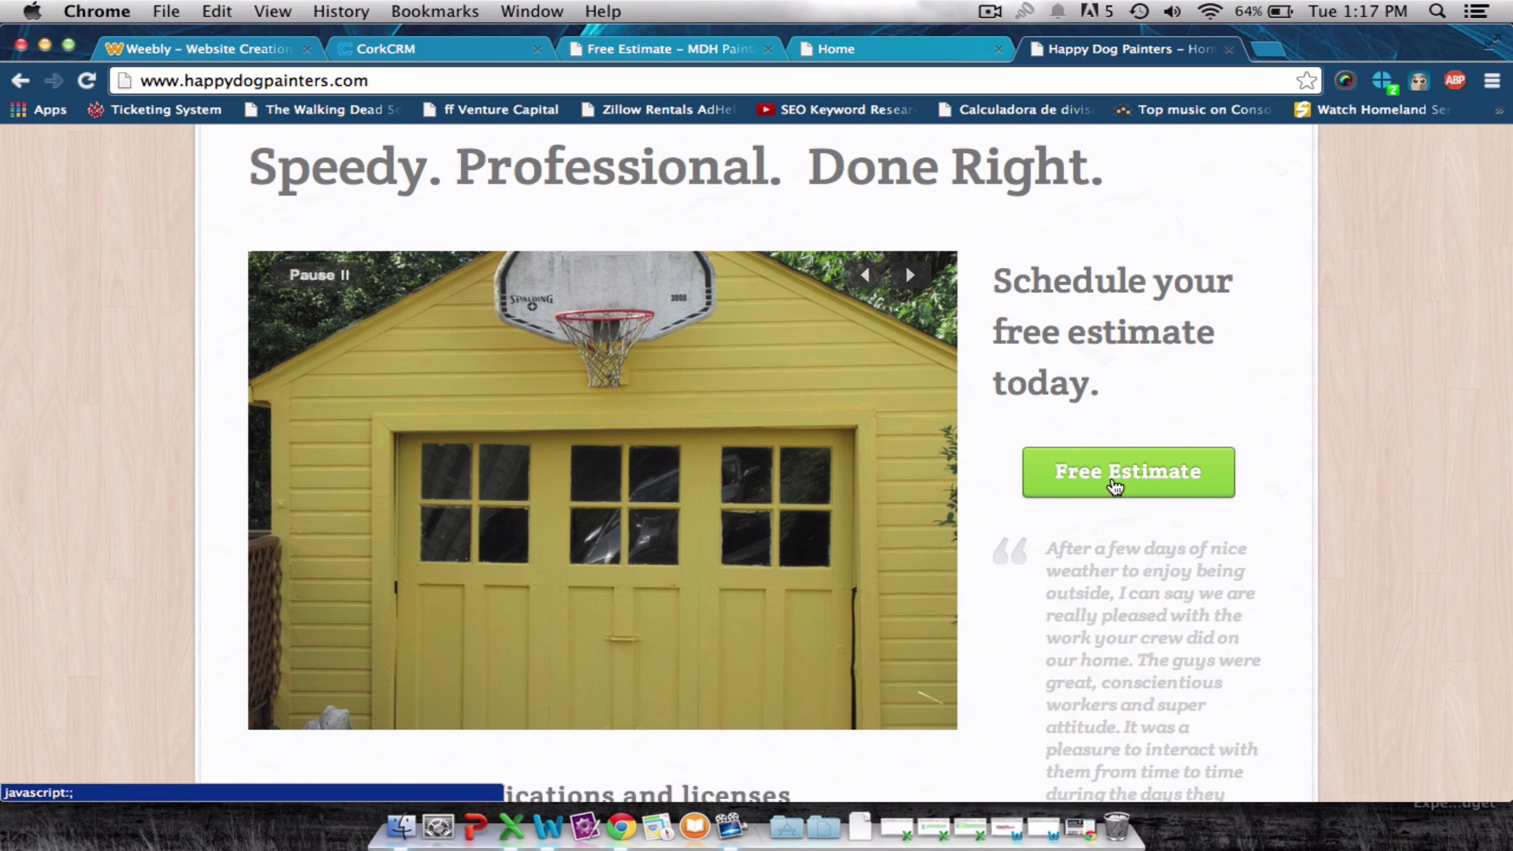
pyautogui.click(1114, 482)
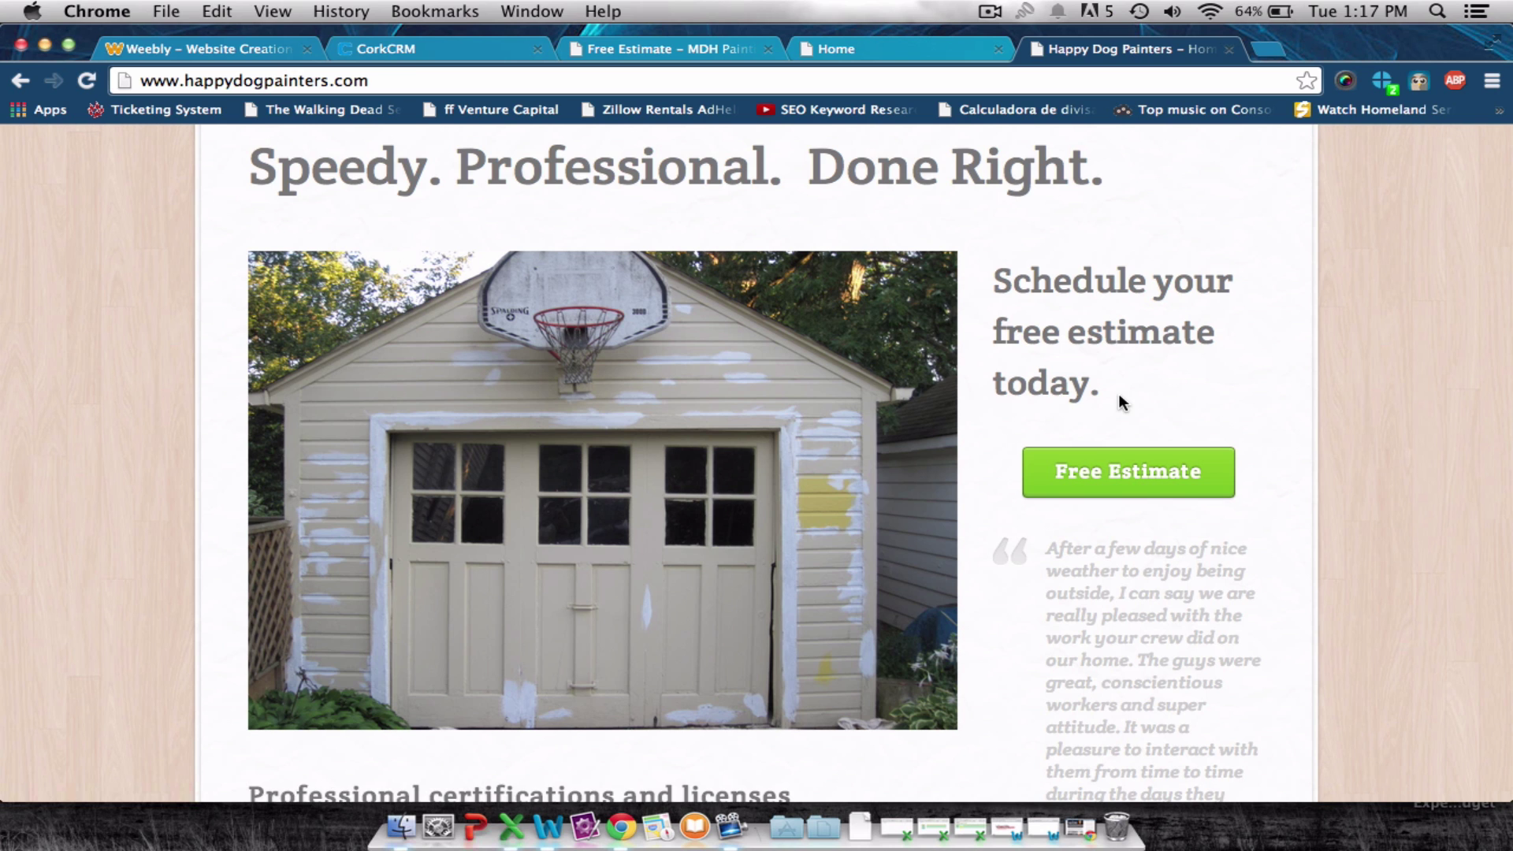
pyautogui.click(1104, 466)
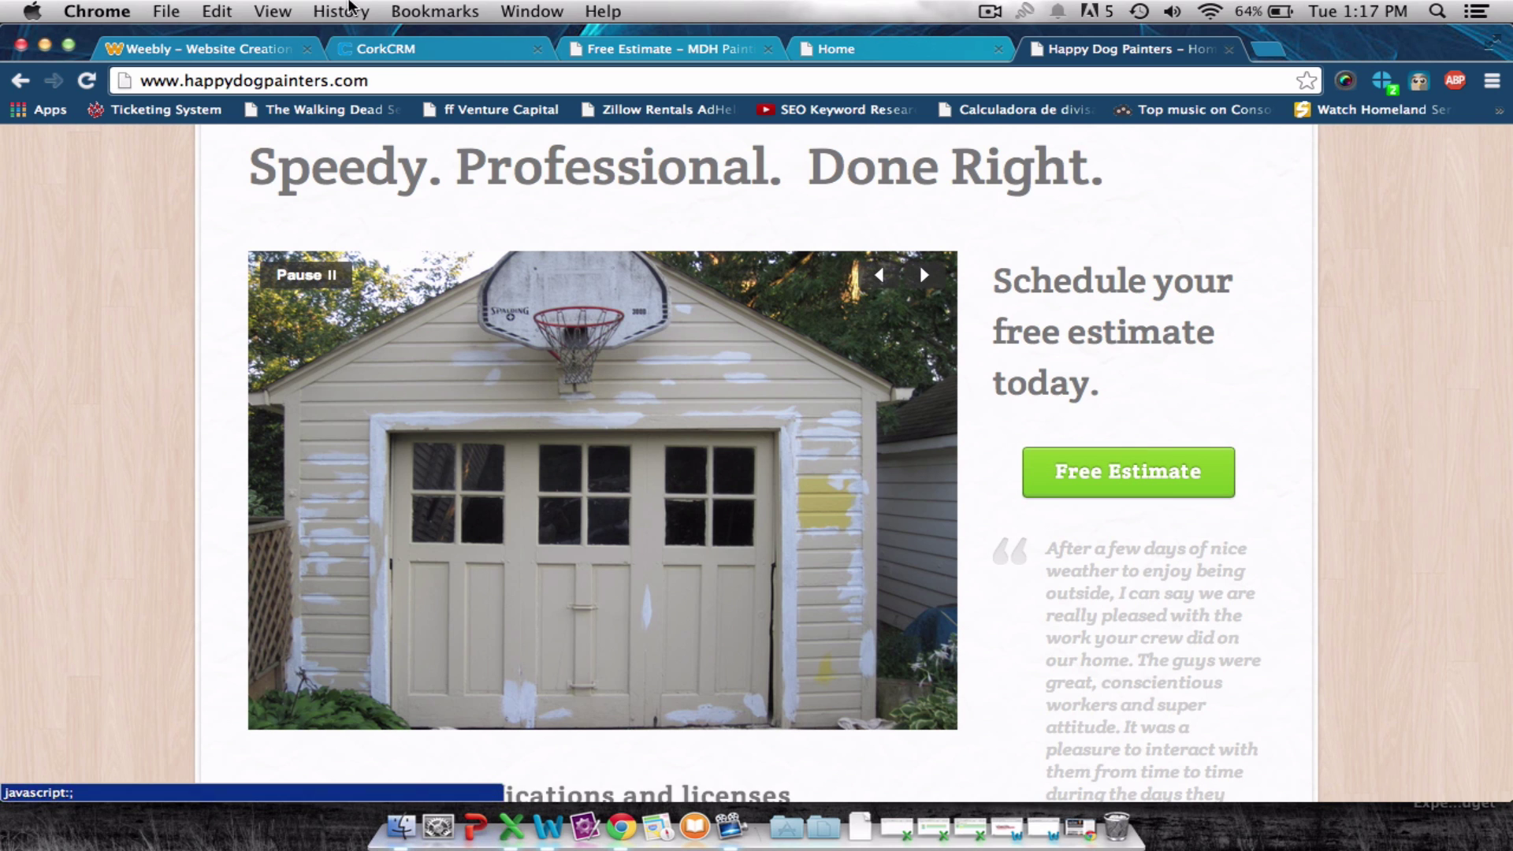
pyautogui.click(199, 48)
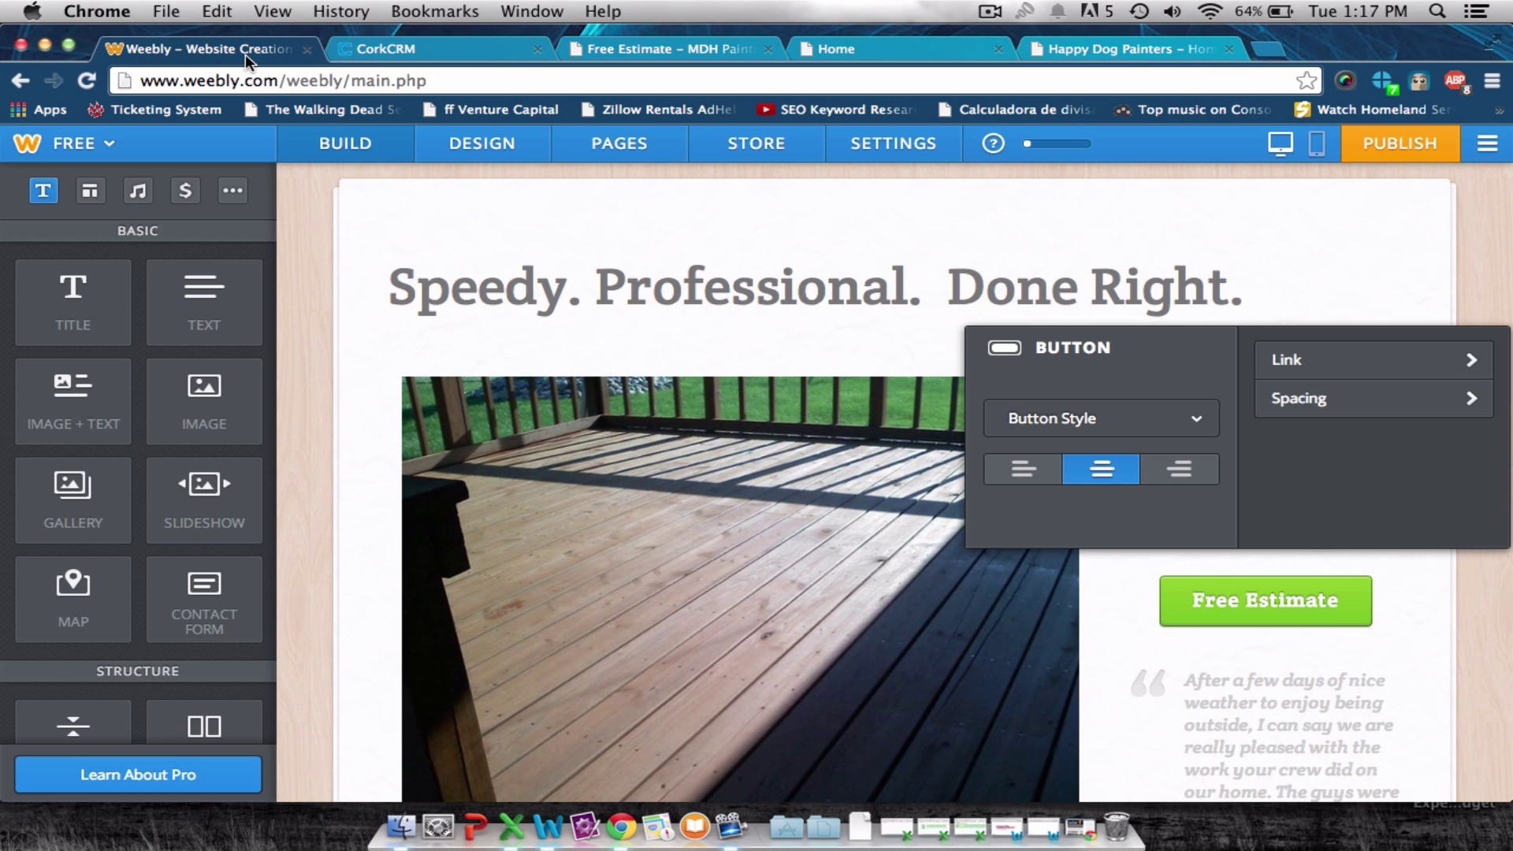
# Publish the site, then open the live Free Estimate page from the home button to review its form.
pyautogui.click(1375, 146)
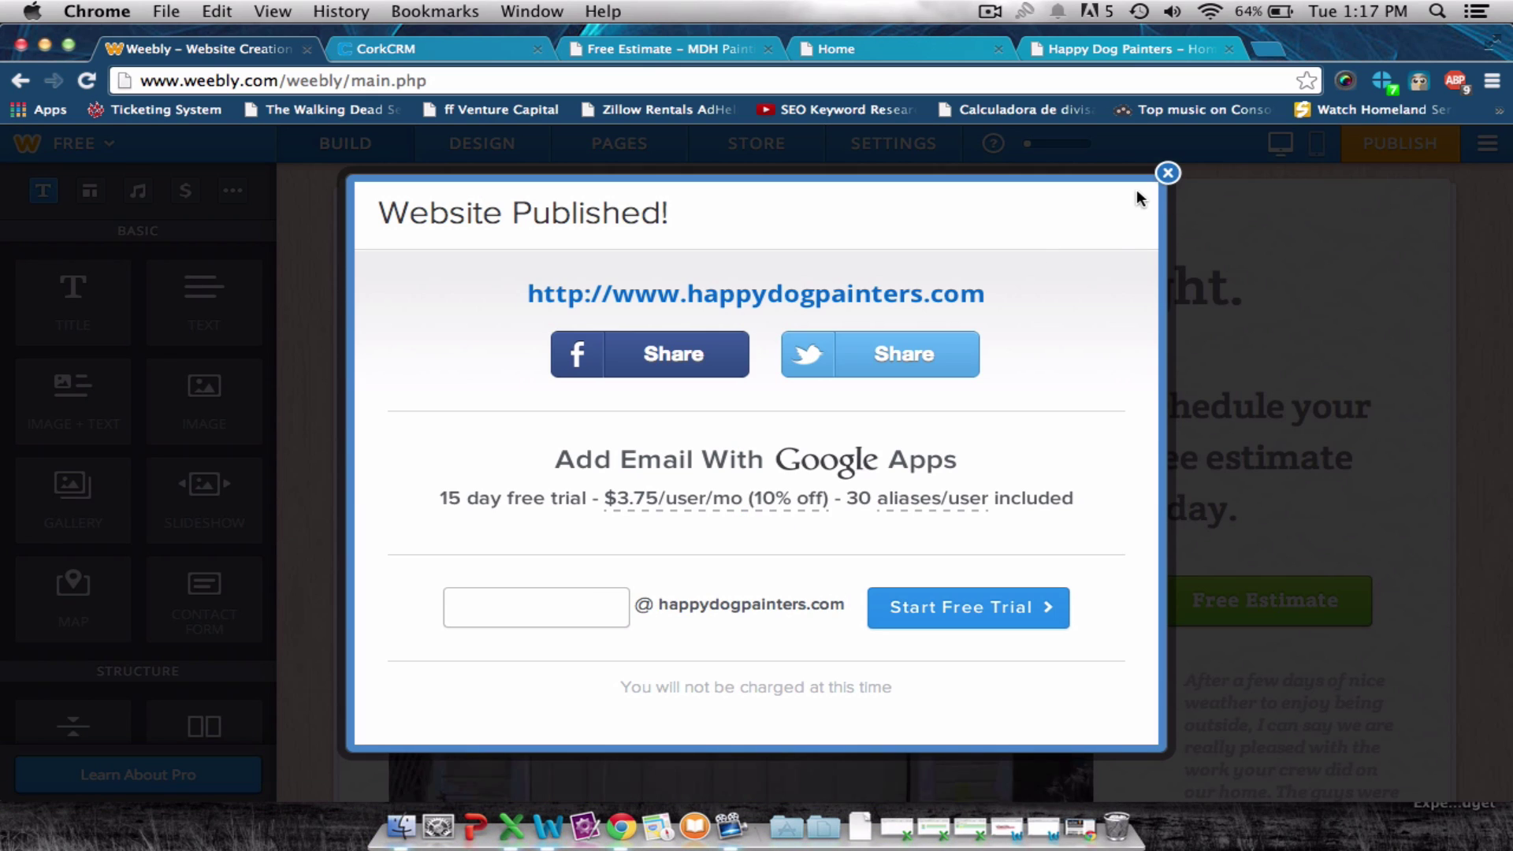
pyautogui.click(1168, 173)
pyautogui.click(1089, 49)
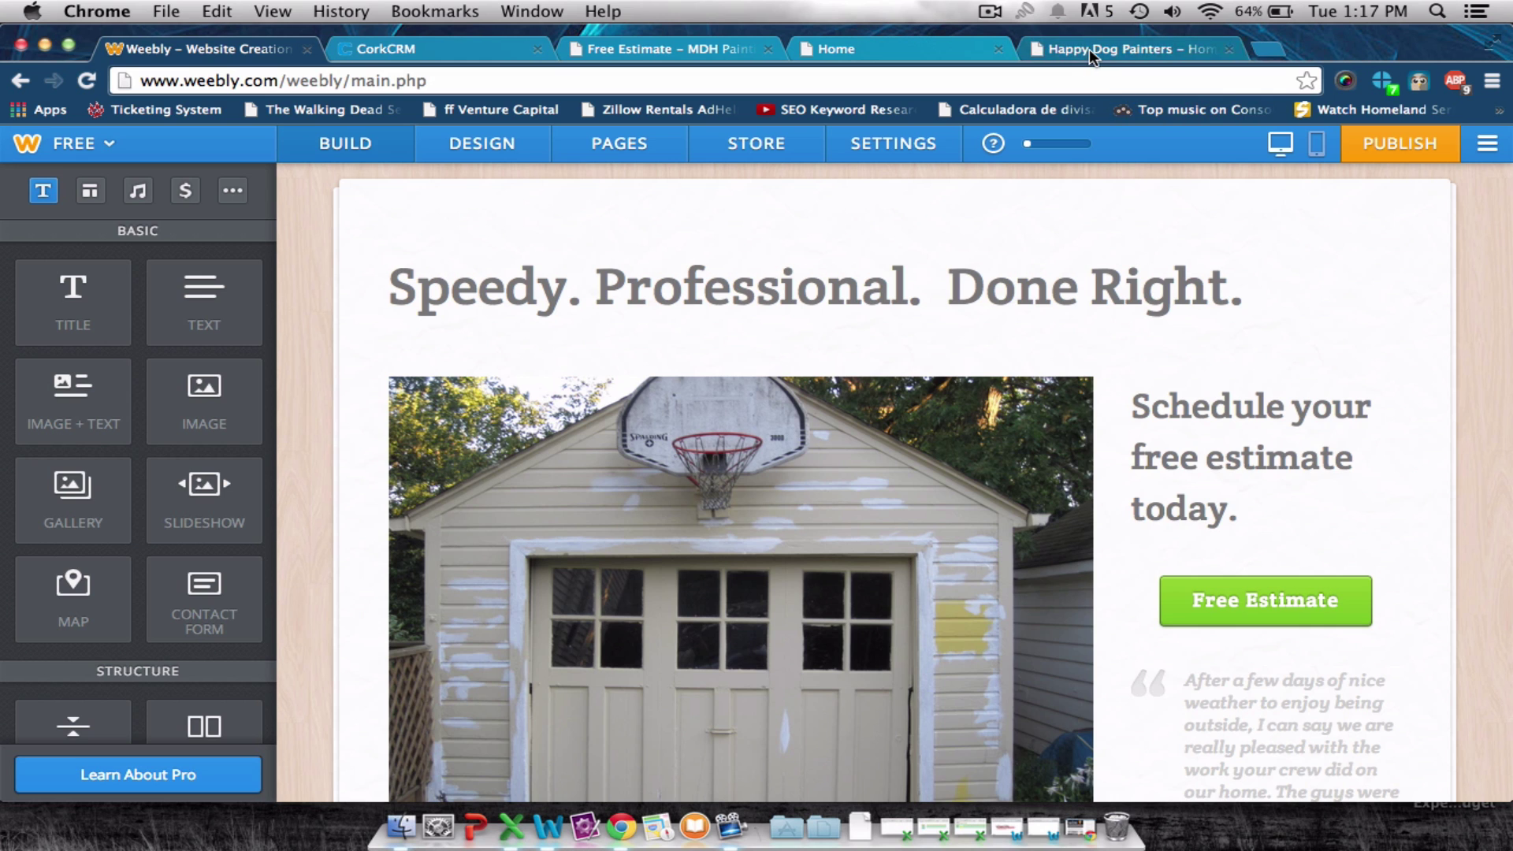
pyautogui.click(87, 80)
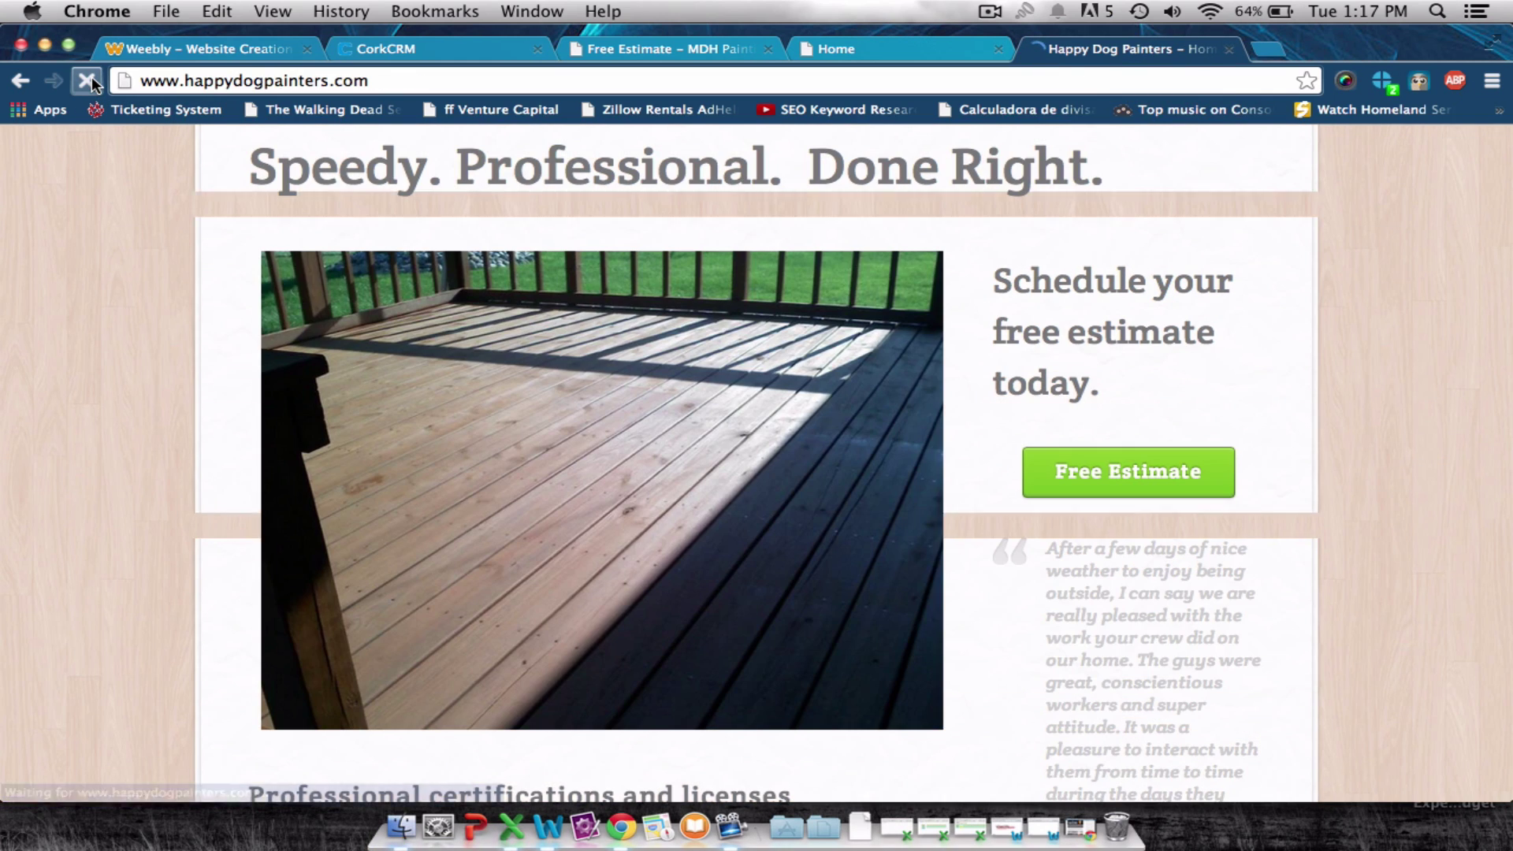
pyautogui.click(1129, 473)
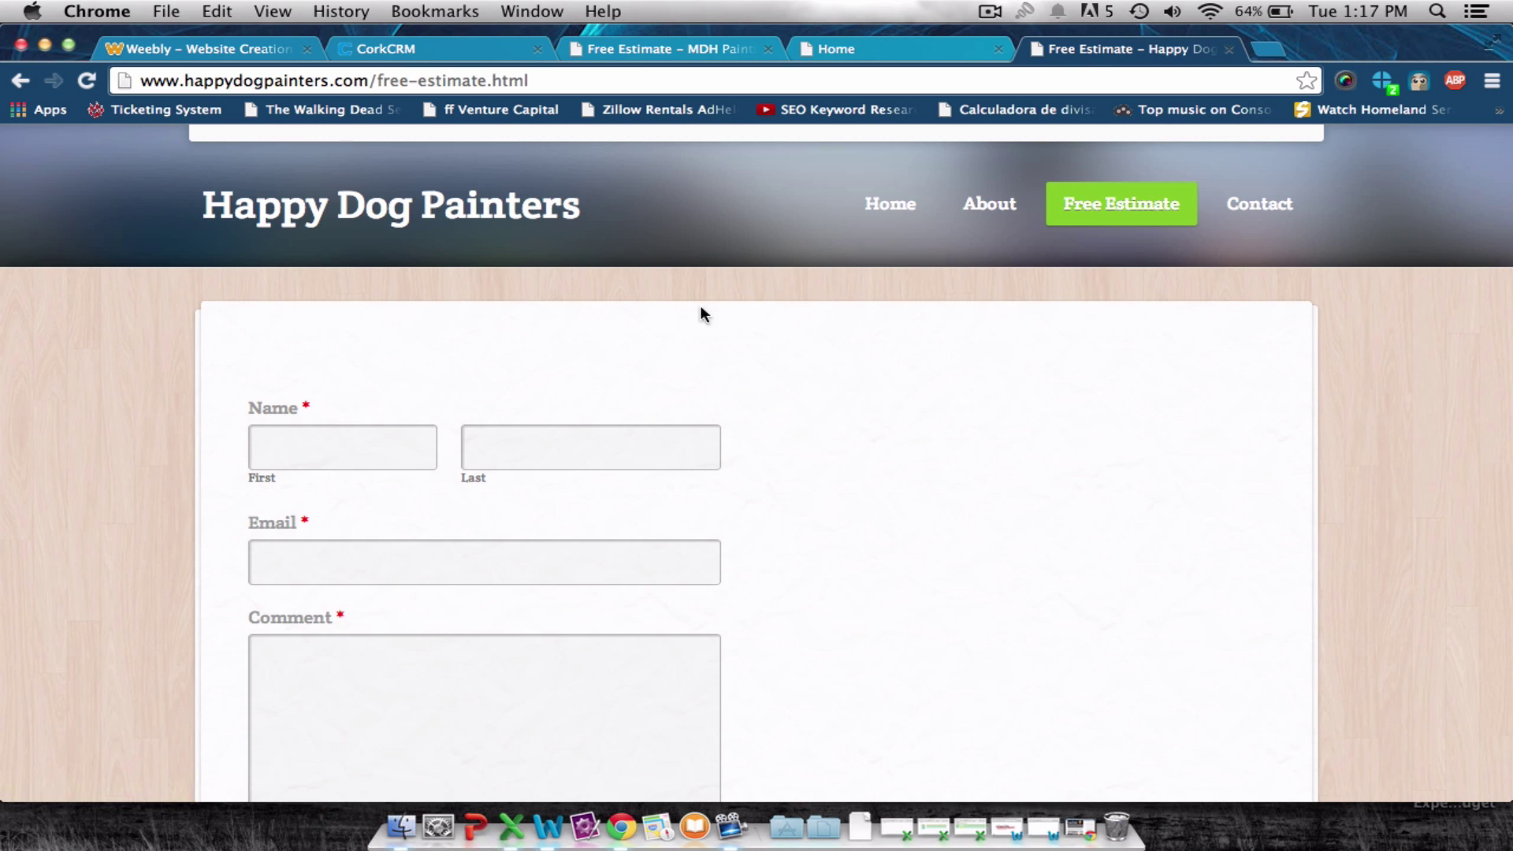
pyautogui.scroll(-5, 596, 357)
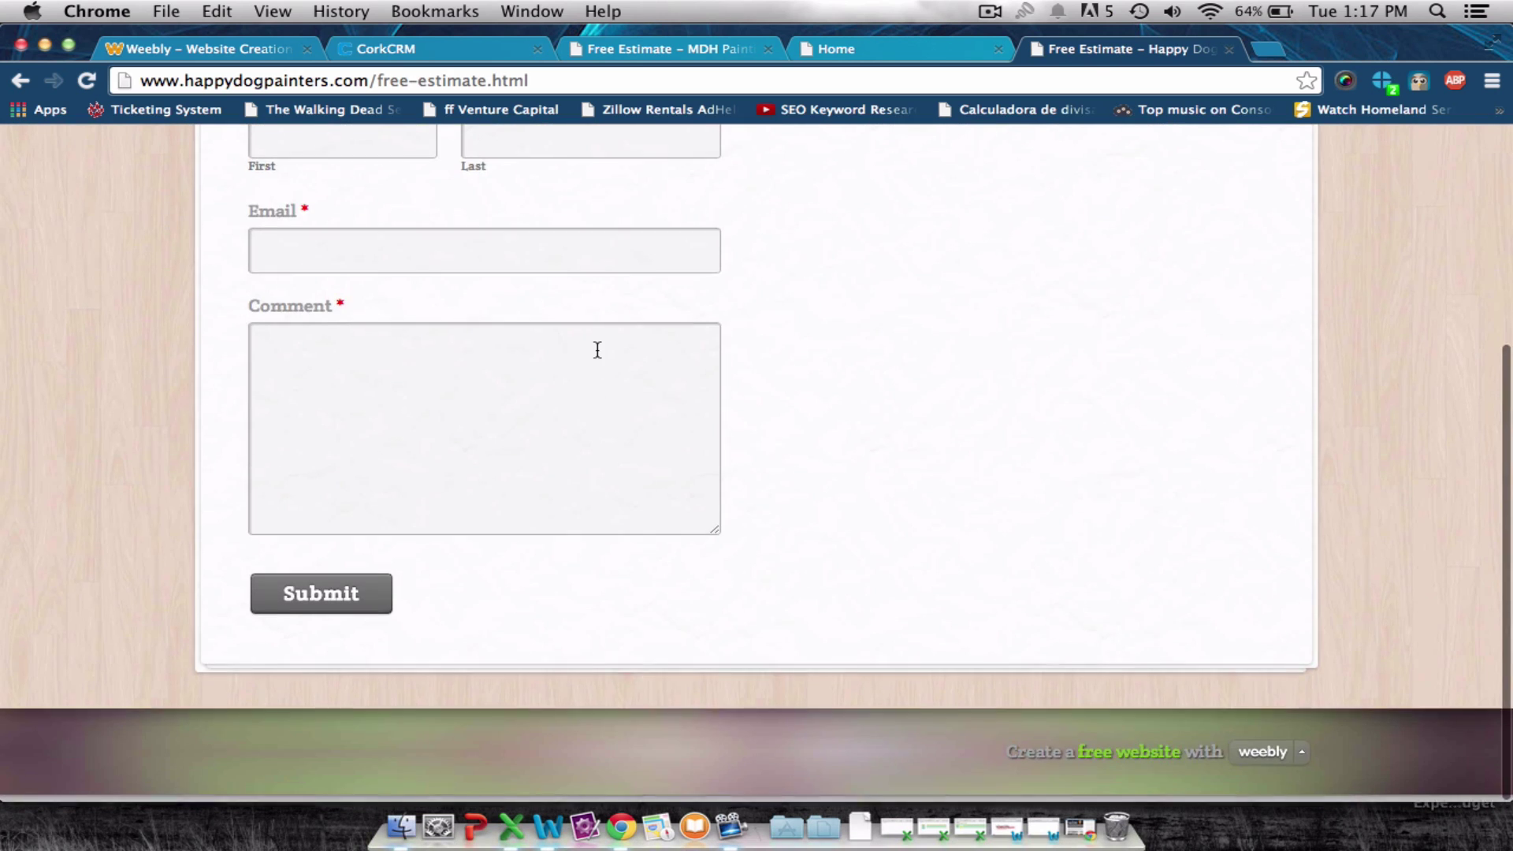
pyautogui.scroll(4, 598, 348)
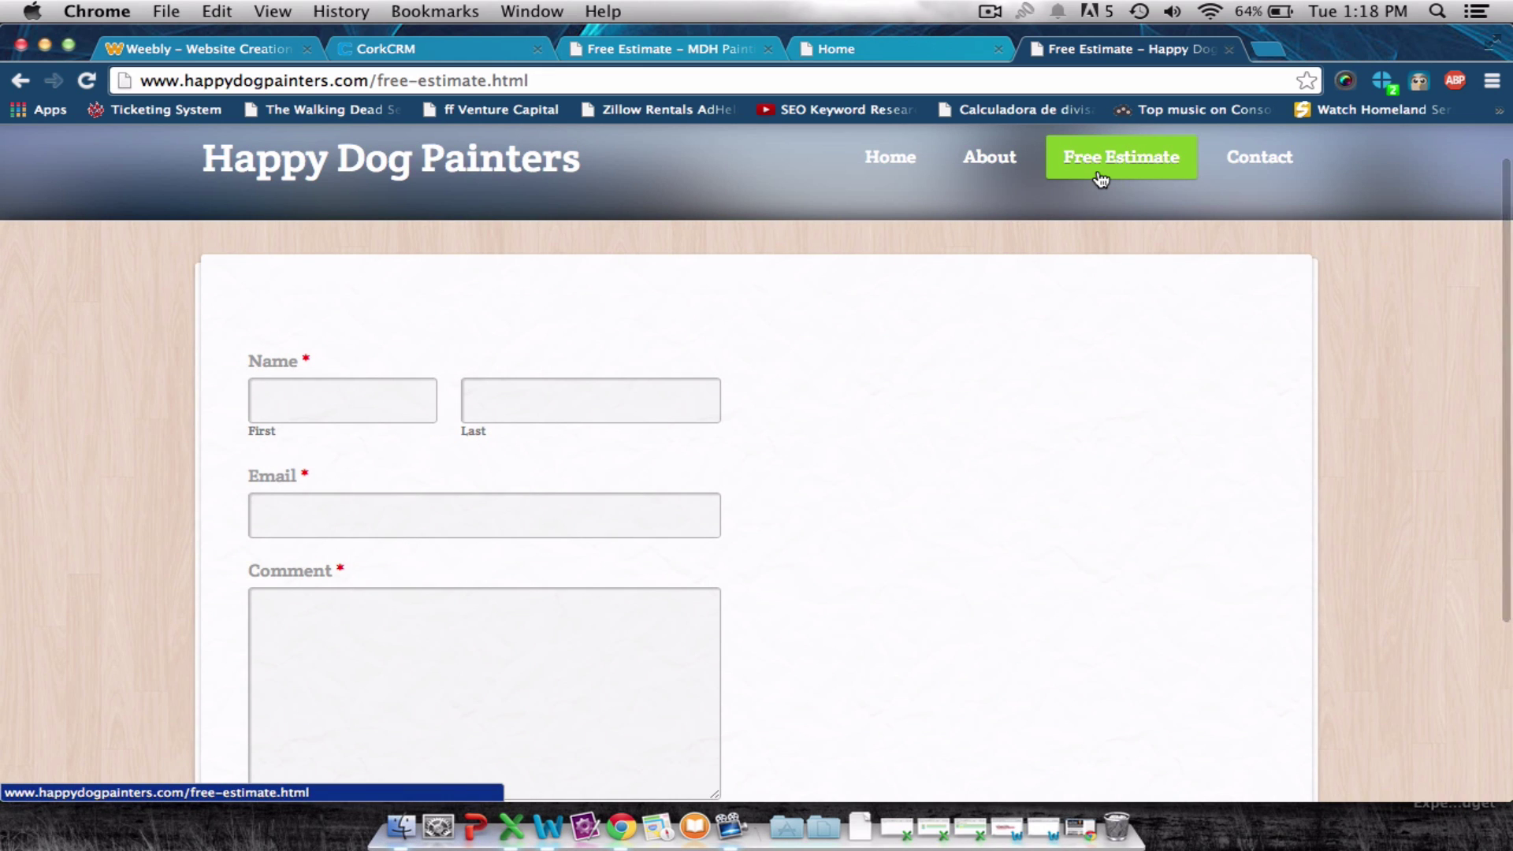
pyautogui.scroll(3, 749, 436)
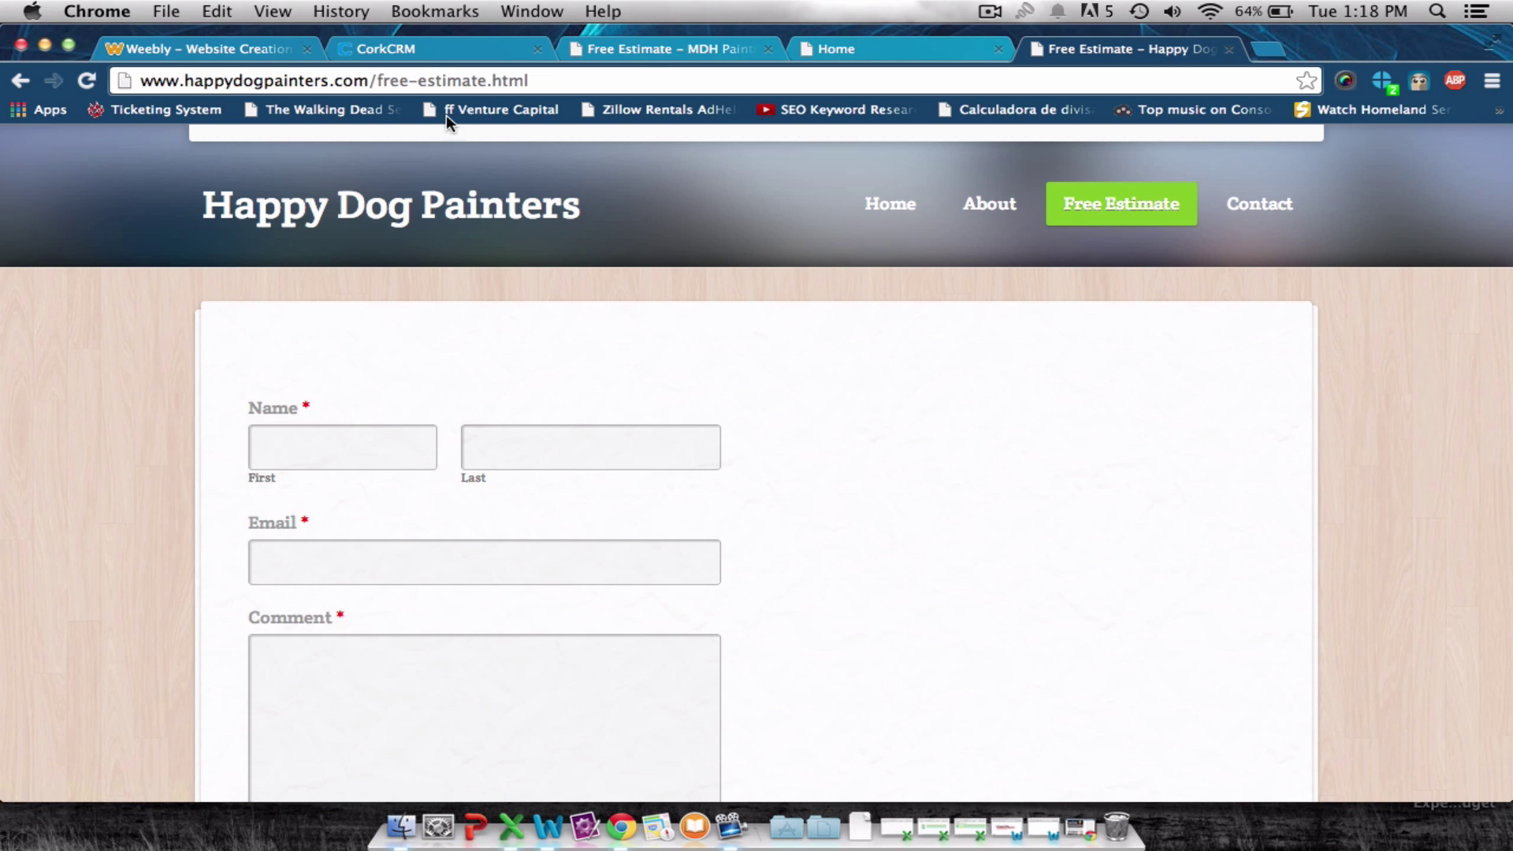
# Review CorkCRM's calendar iframe embed code and MDH Painting's estimate page, then return to Weebly.
pyautogui.click(413, 58)
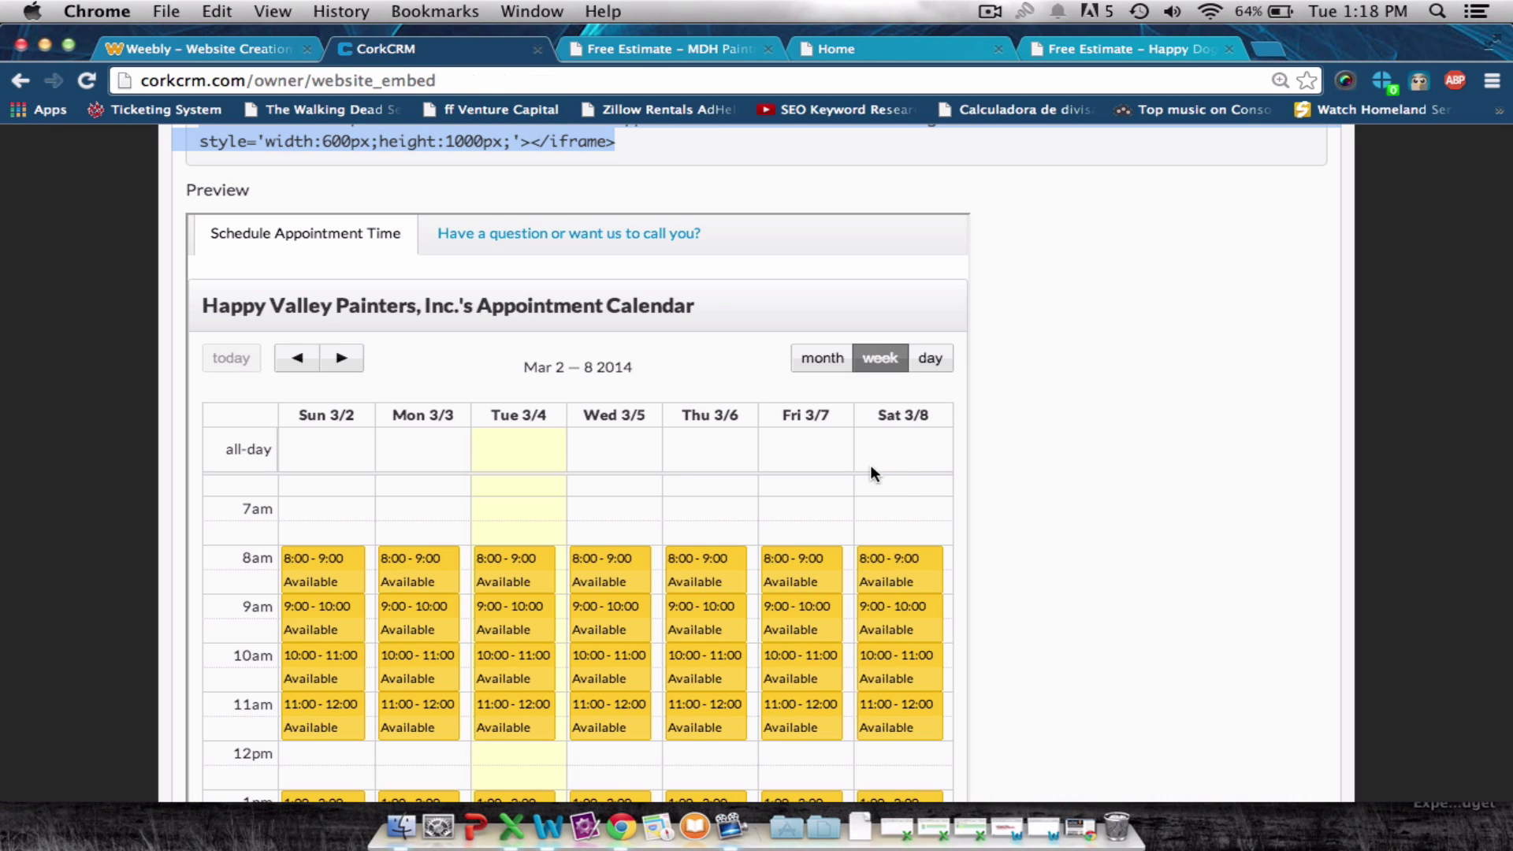
pyautogui.scroll(10, 1132, 475)
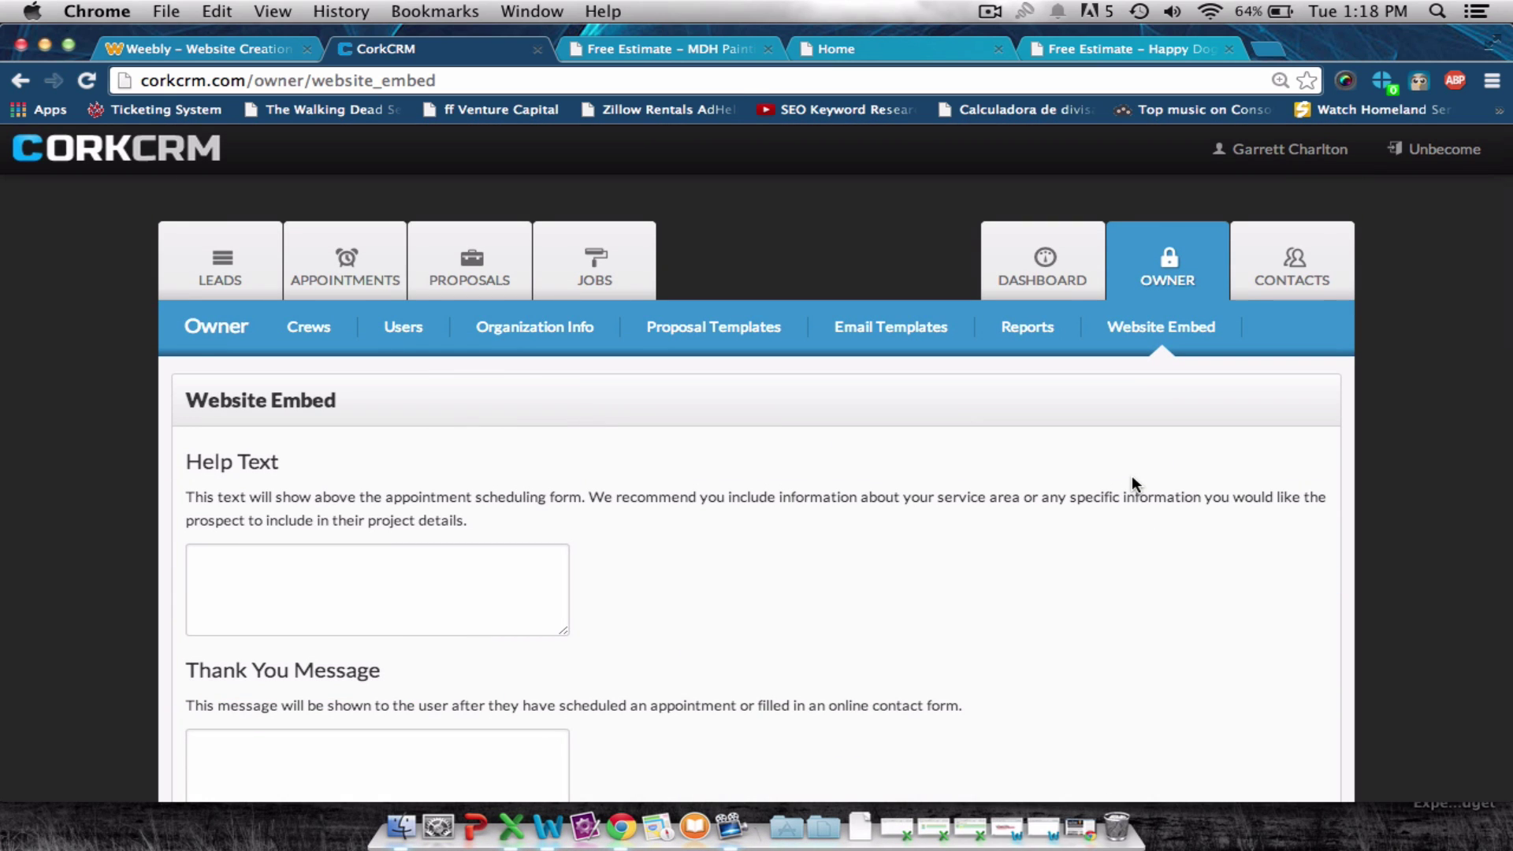
pyautogui.scroll(-3, 1132, 482)
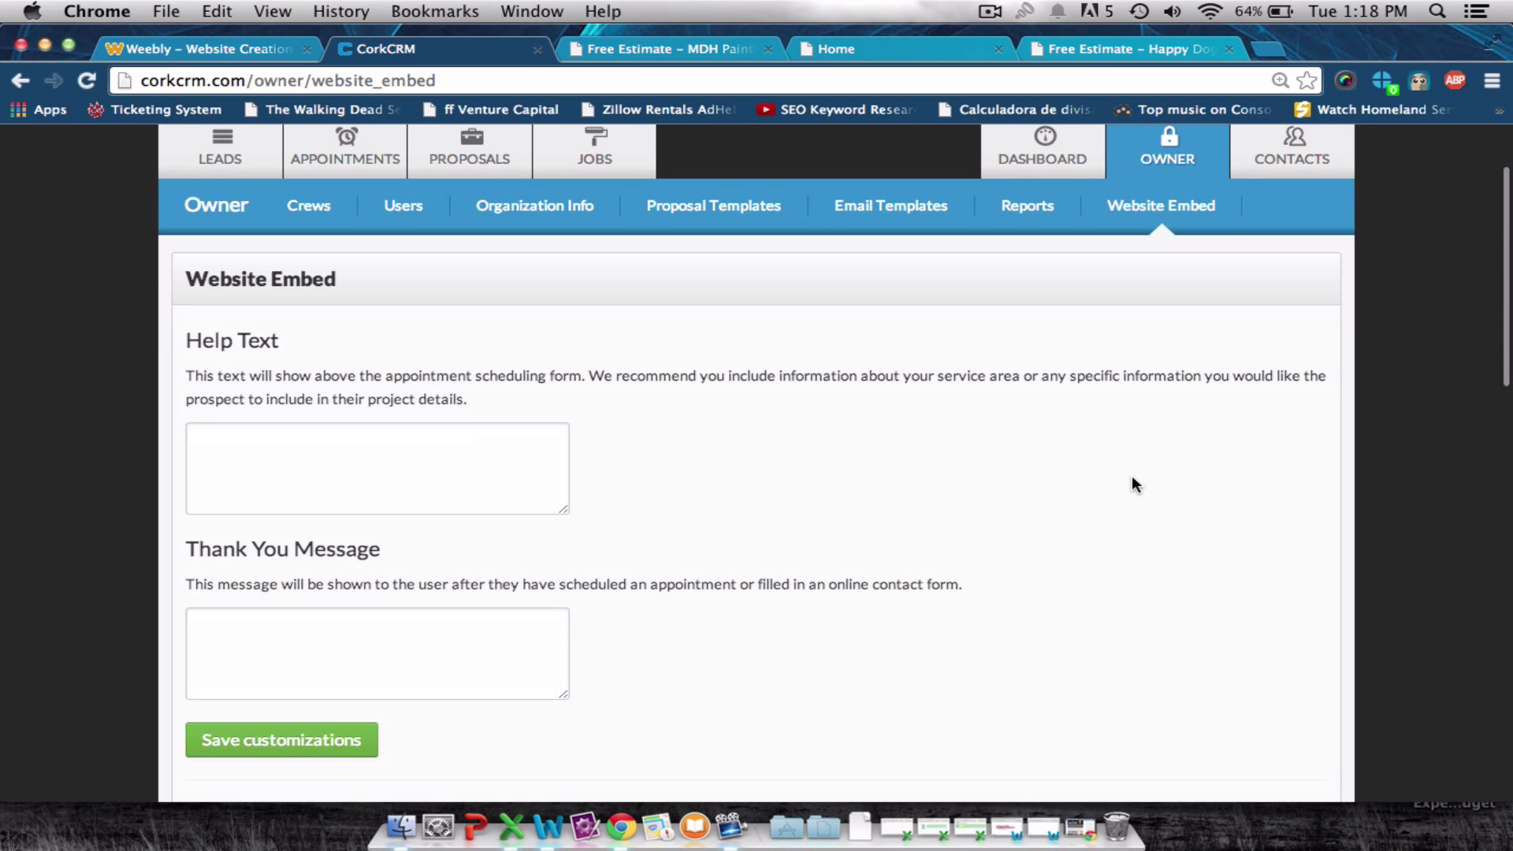
pyautogui.scroll(-8, 1132, 478)
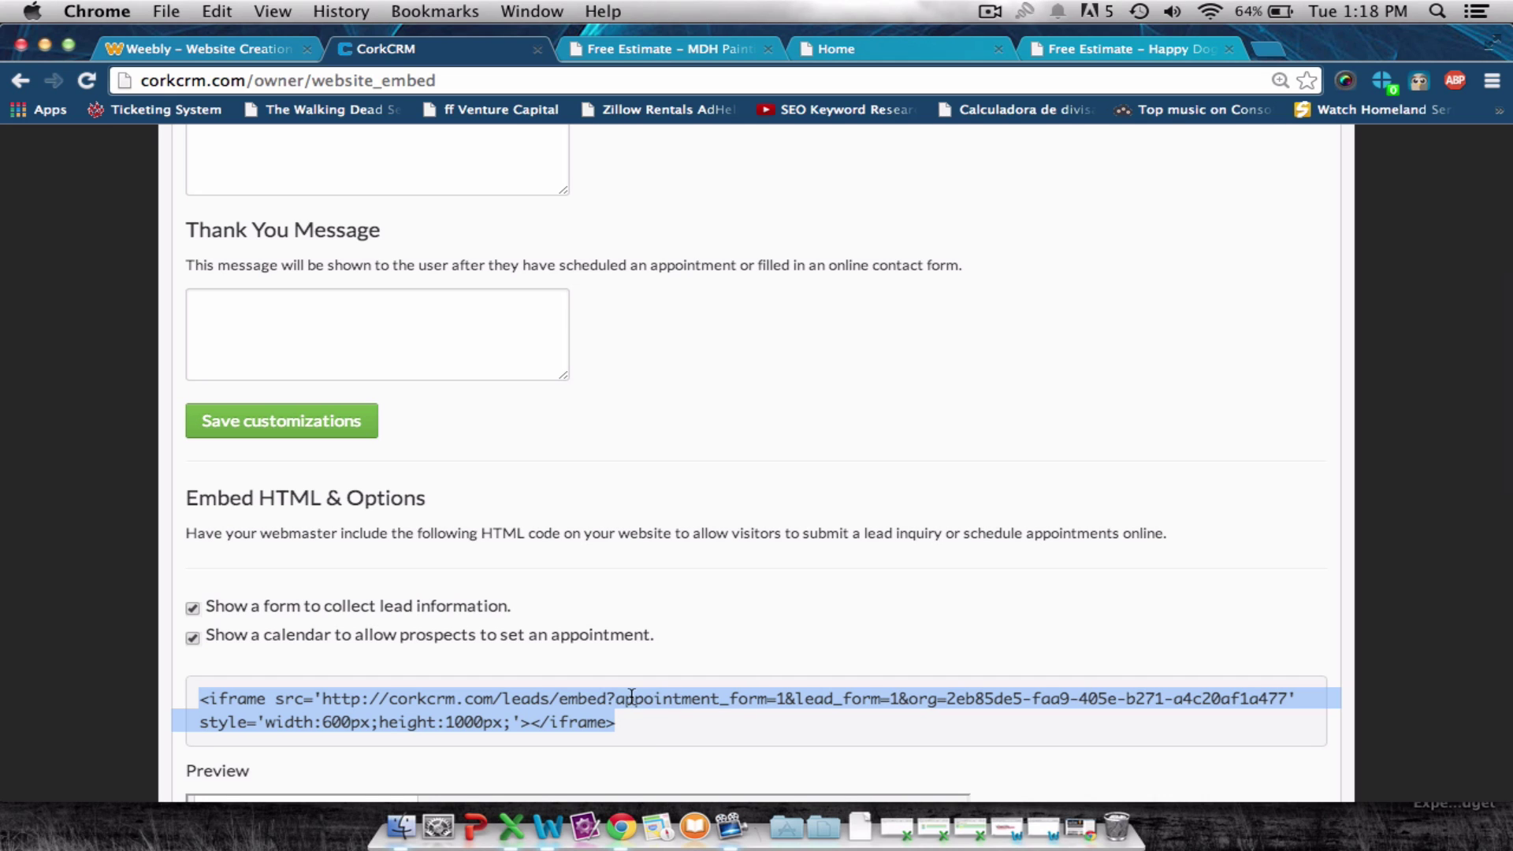
pyautogui.click(672, 51)
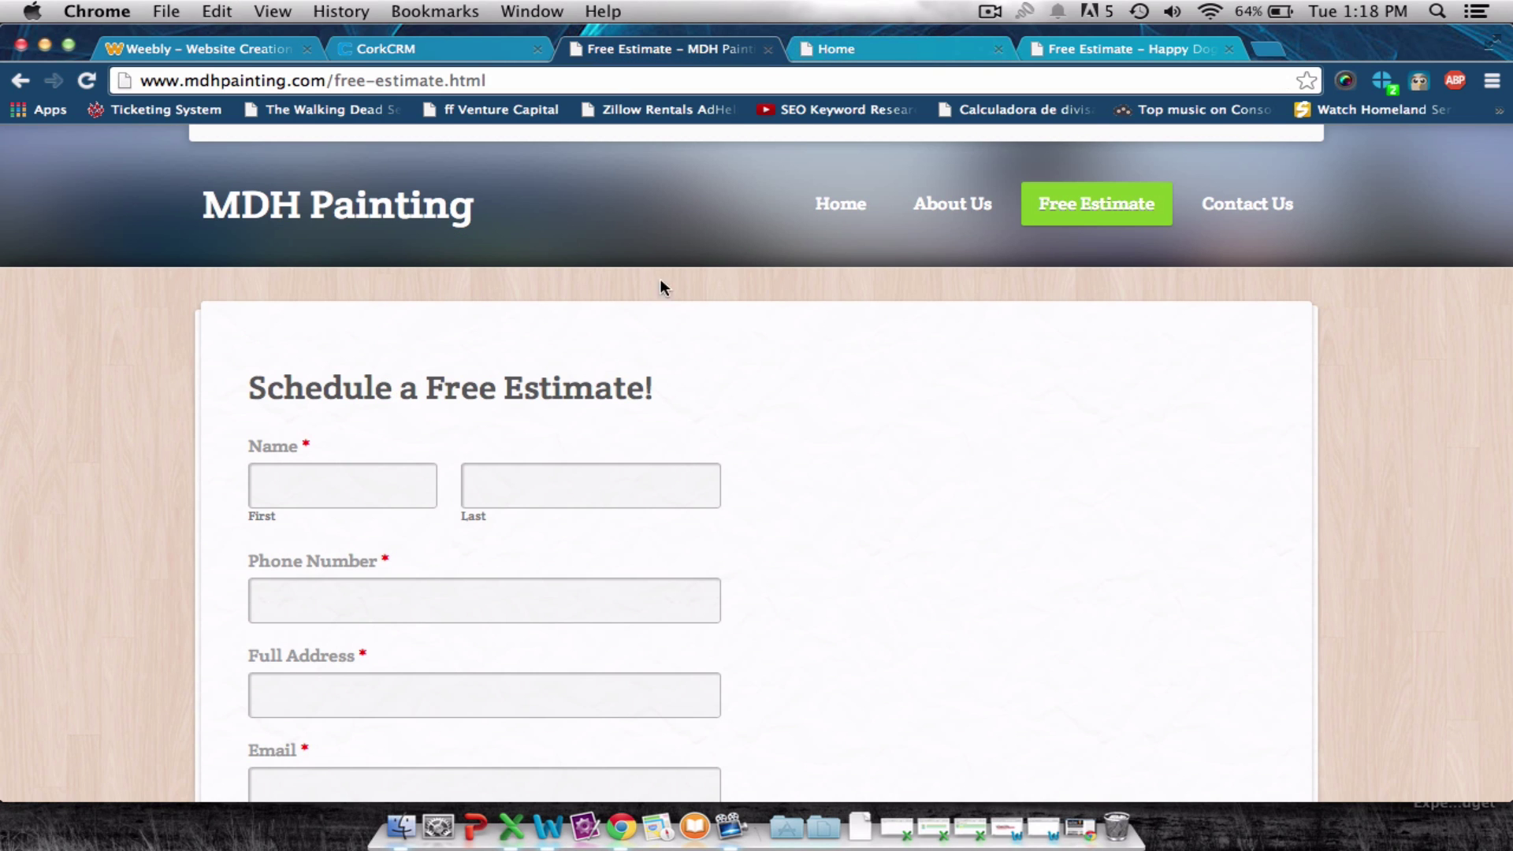
pyautogui.click(250, 48)
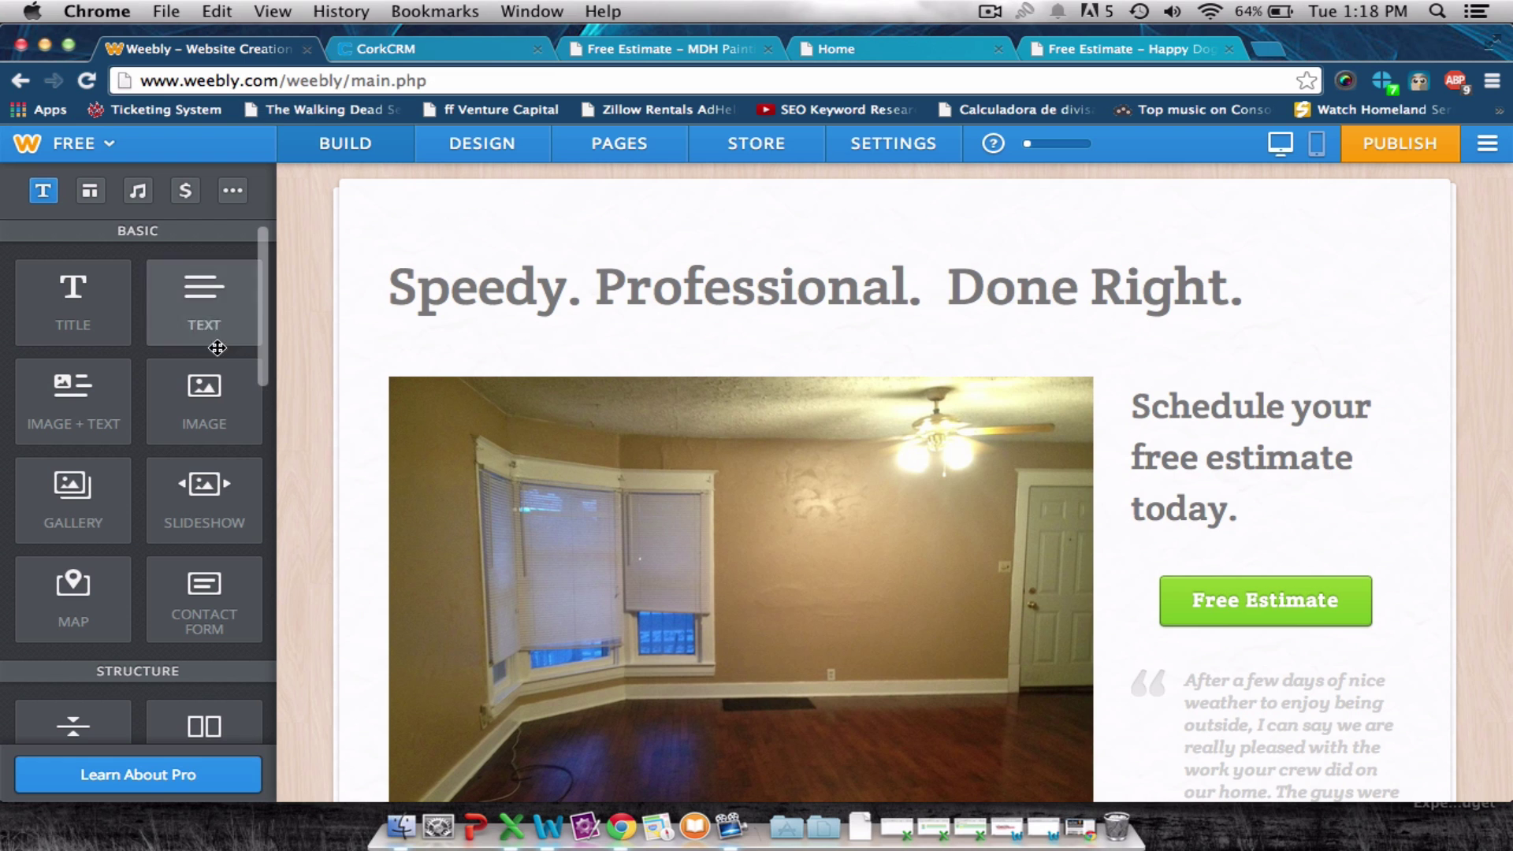
# On the Free Estimate page in the editor, save the contact form, then delete it.
pyautogui.scroll(3, 912, 287)
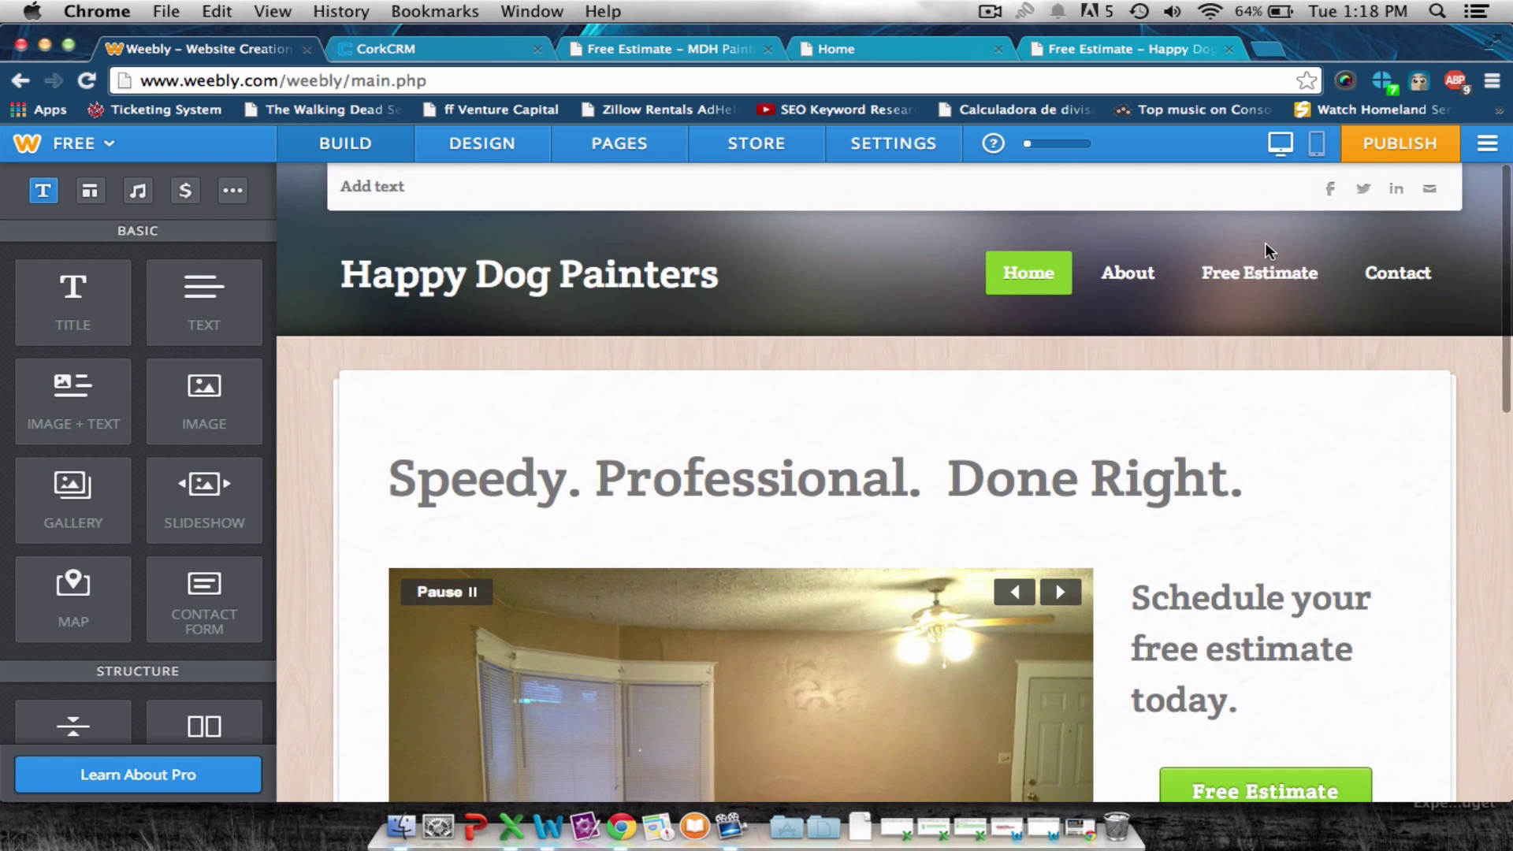
pyautogui.click(1260, 272)
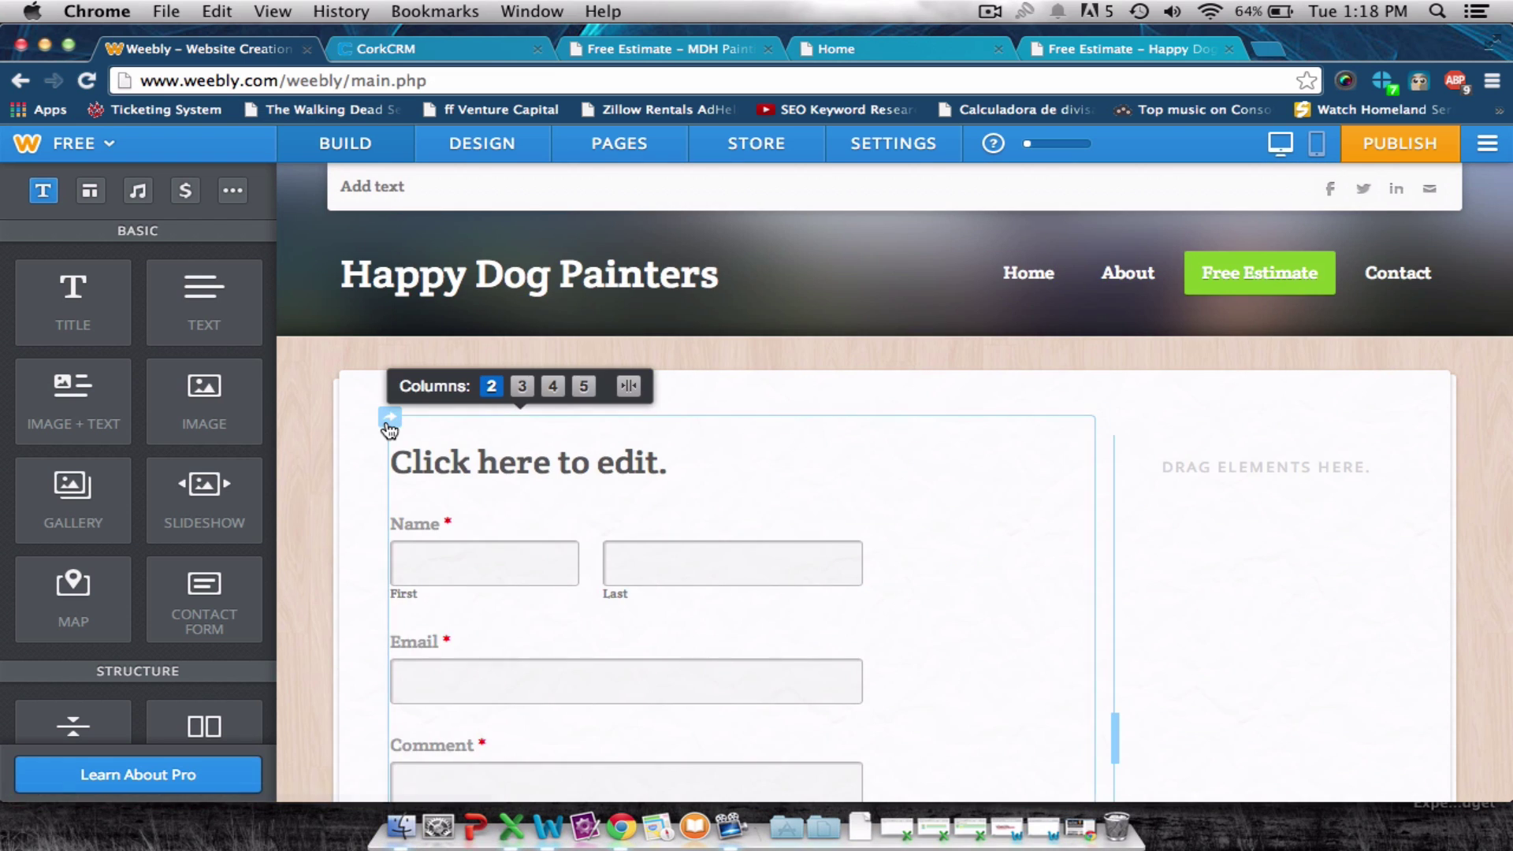
pyautogui.scroll(-2, 389, 430)
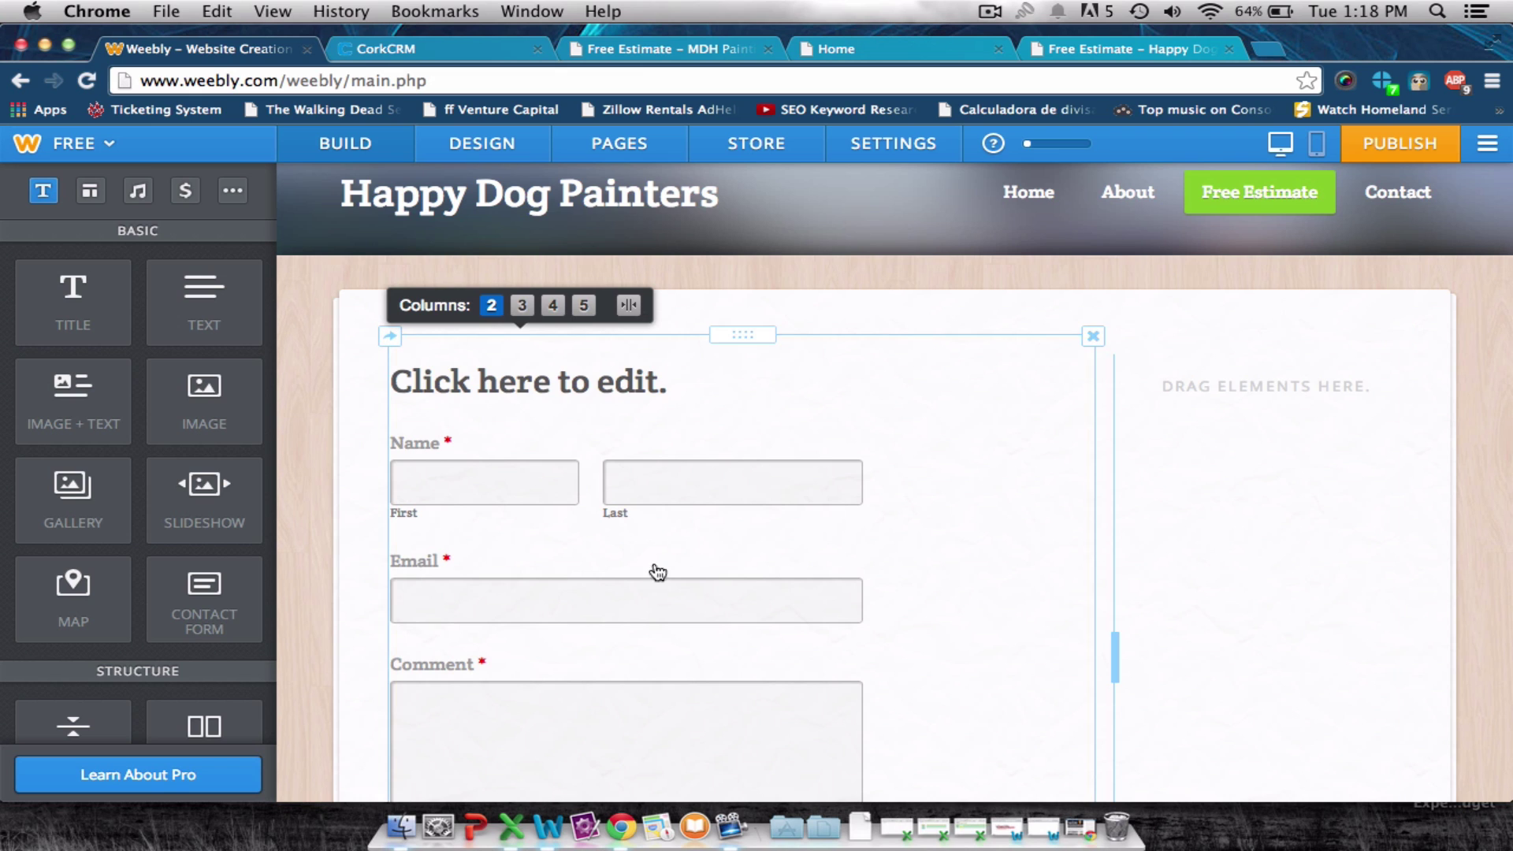
pyautogui.click(674, 475)
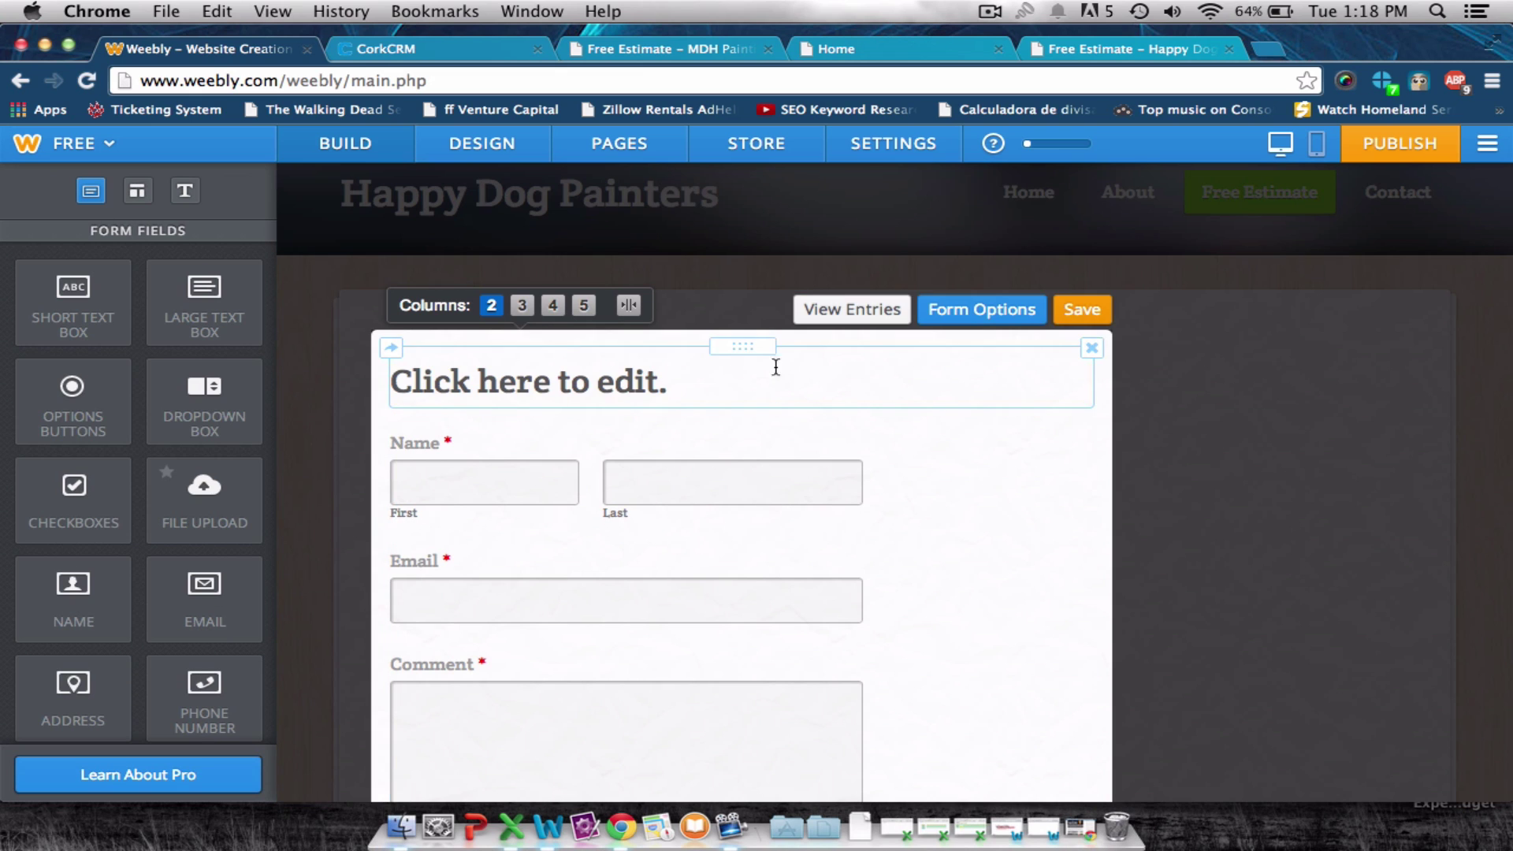
pyautogui.click(946, 379)
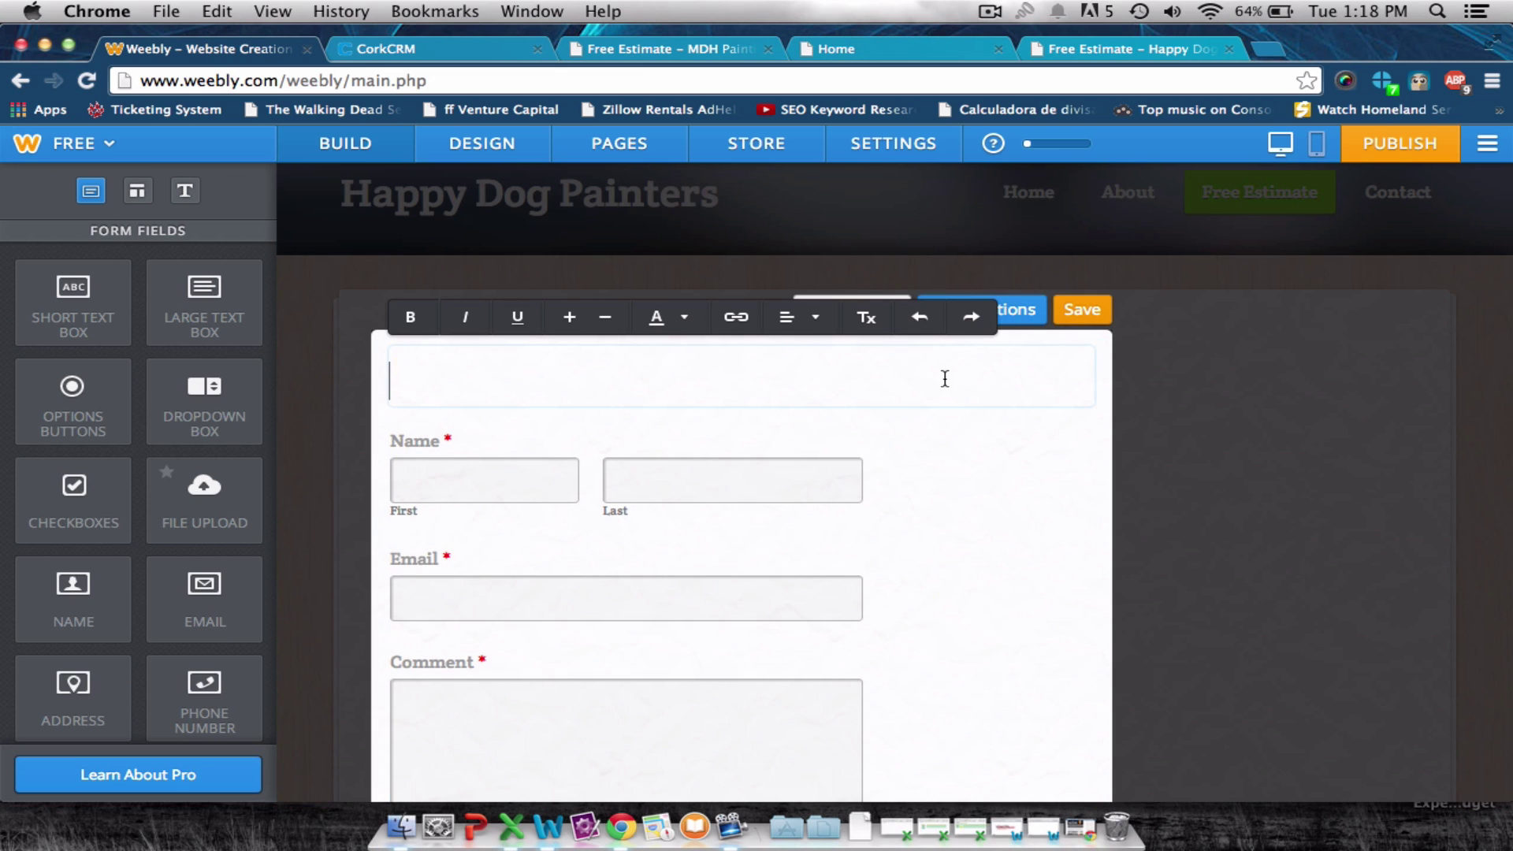
pyautogui.click(859, 473)
pyautogui.click(1158, 456)
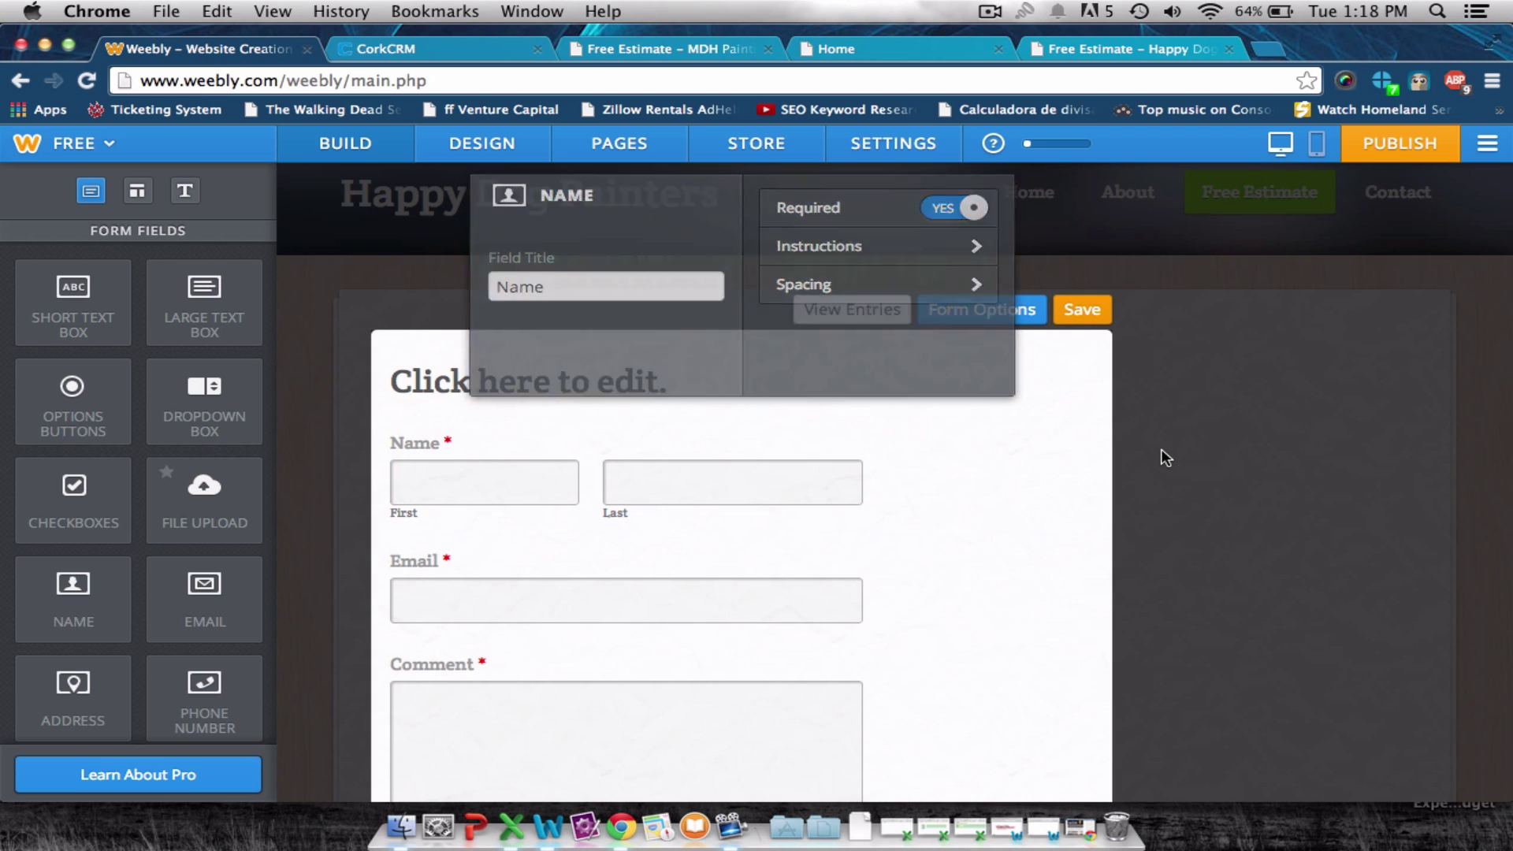
pyautogui.click(1080, 312)
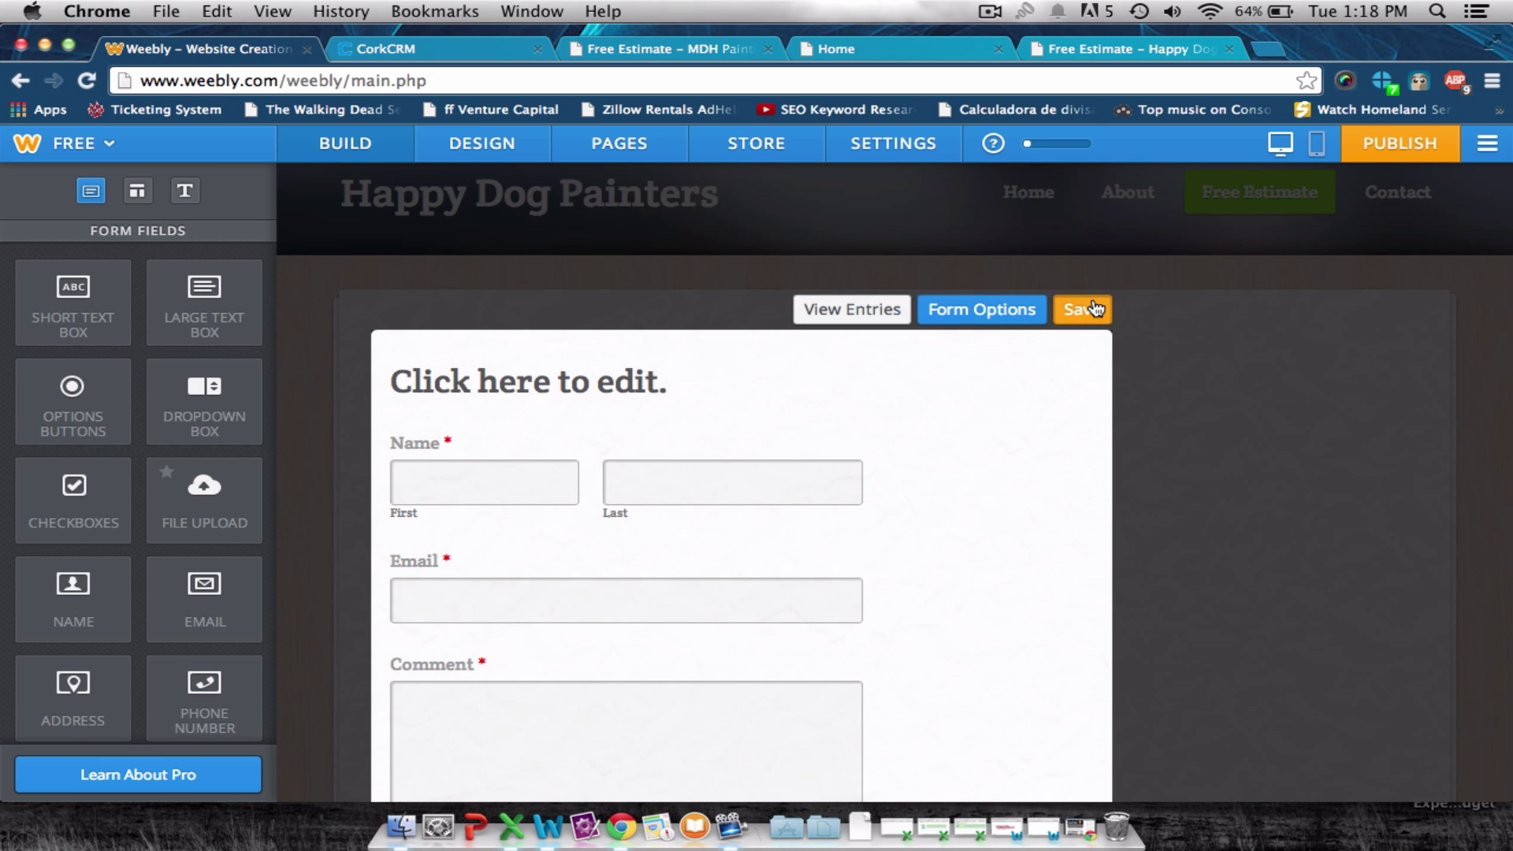
pyautogui.click(1092, 339)
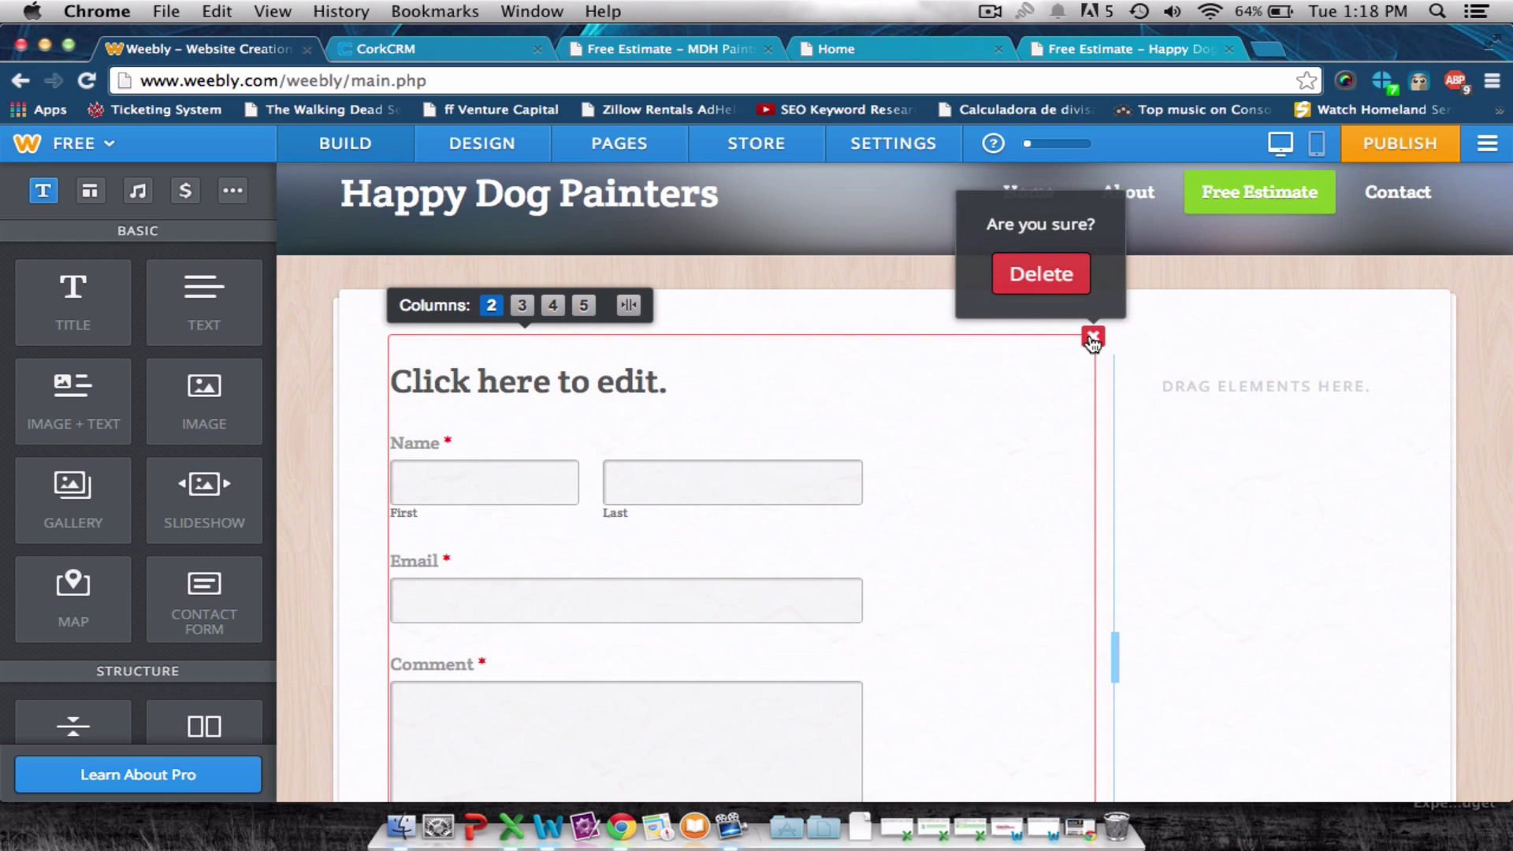
pyautogui.click(1032, 272)
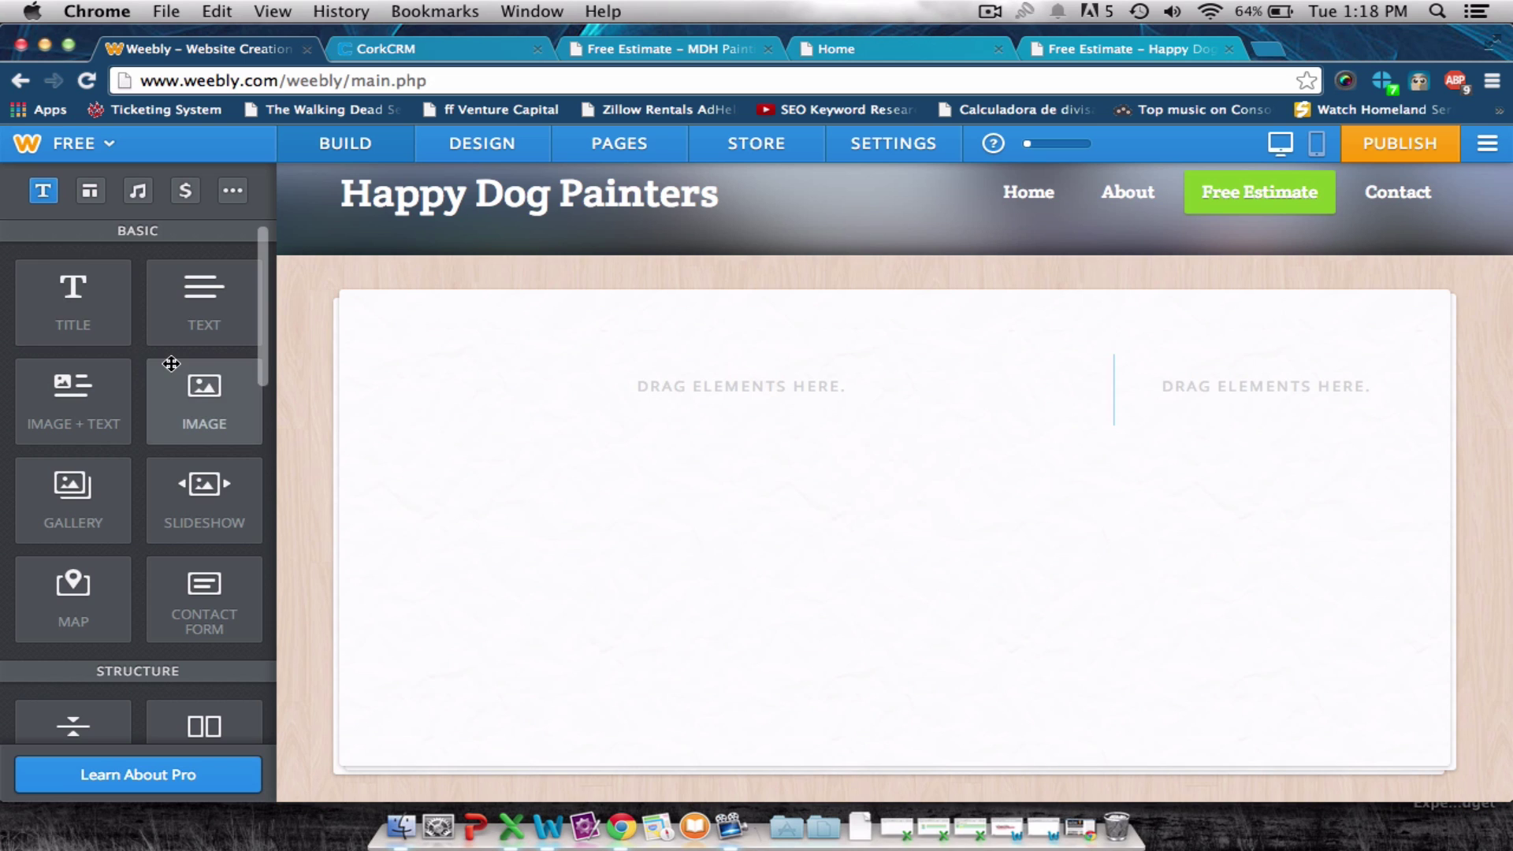
pyautogui.scroll(-5, 169, 361)
pyautogui.scroll(-8, 169, 361)
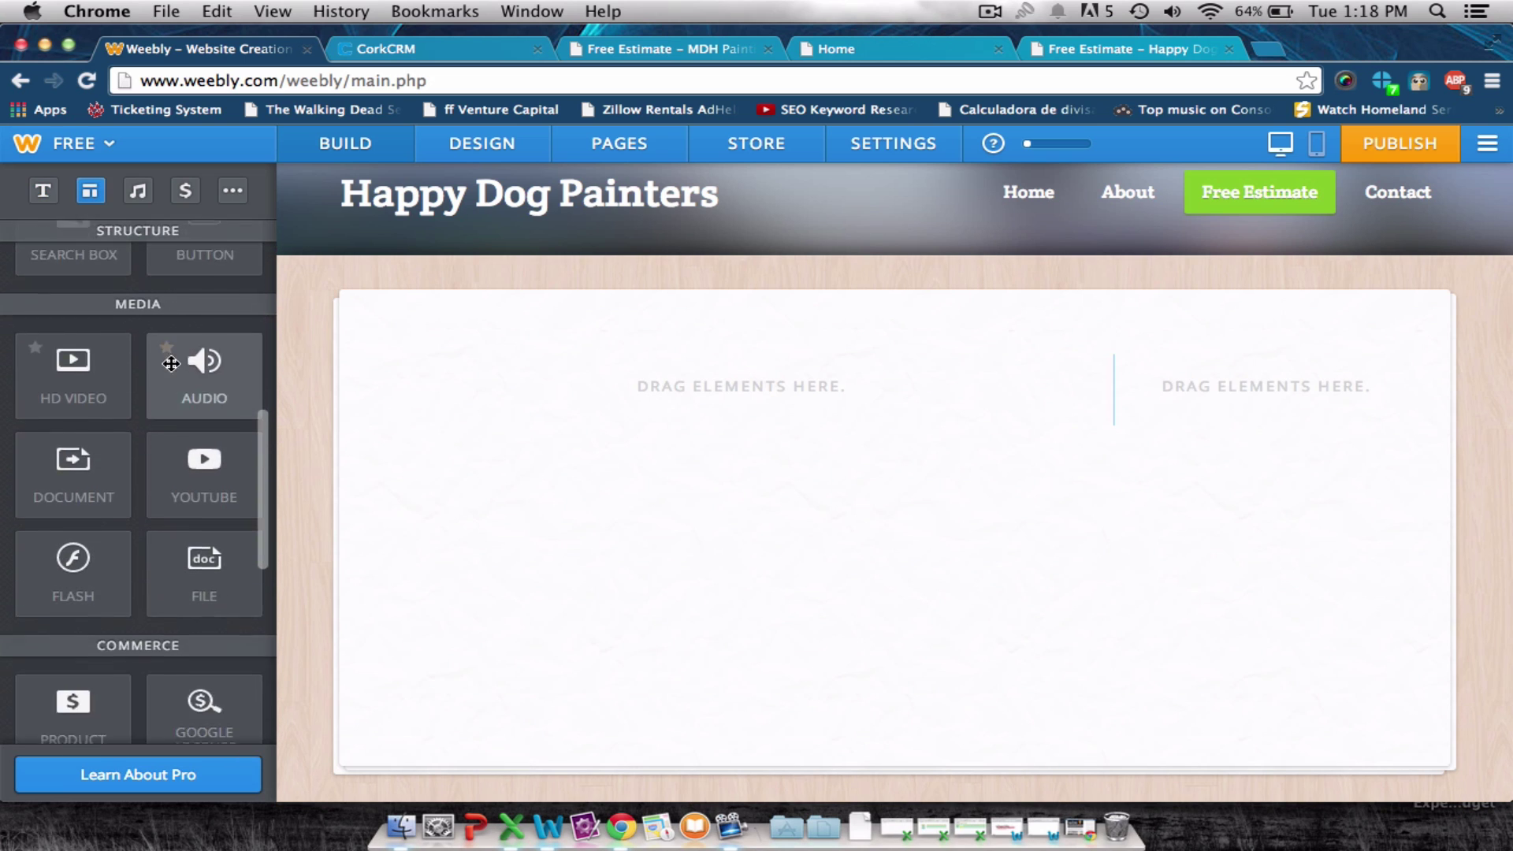
pyautogui.scroll(-3, 169, 361)
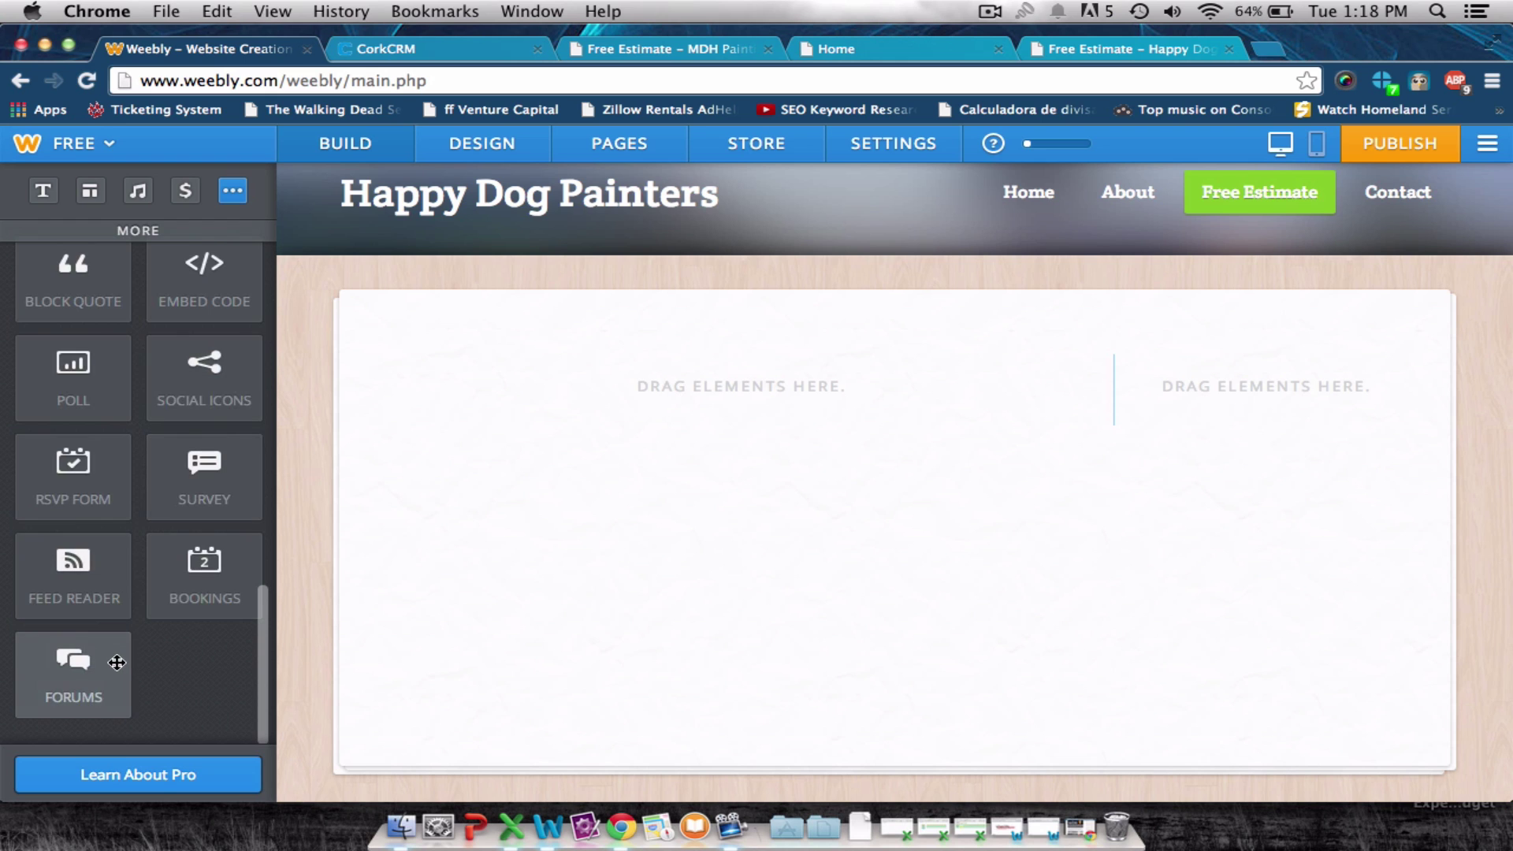
pyautogui.scroll(3, 114, 646)
pyautogui.scroll(4, 118, 655)
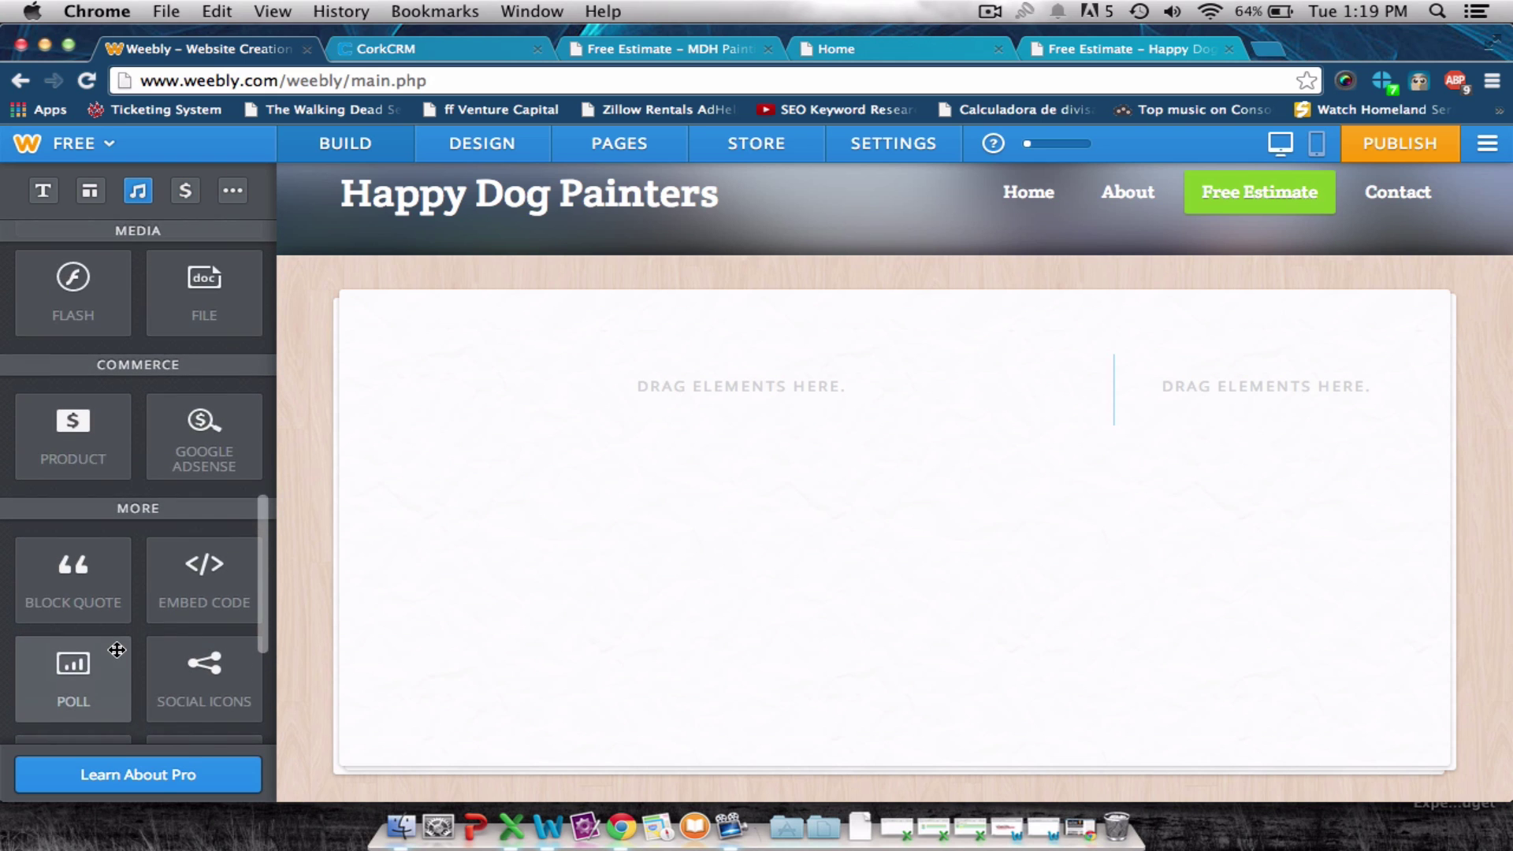
pyautogui.scroll(5, 116, 648)
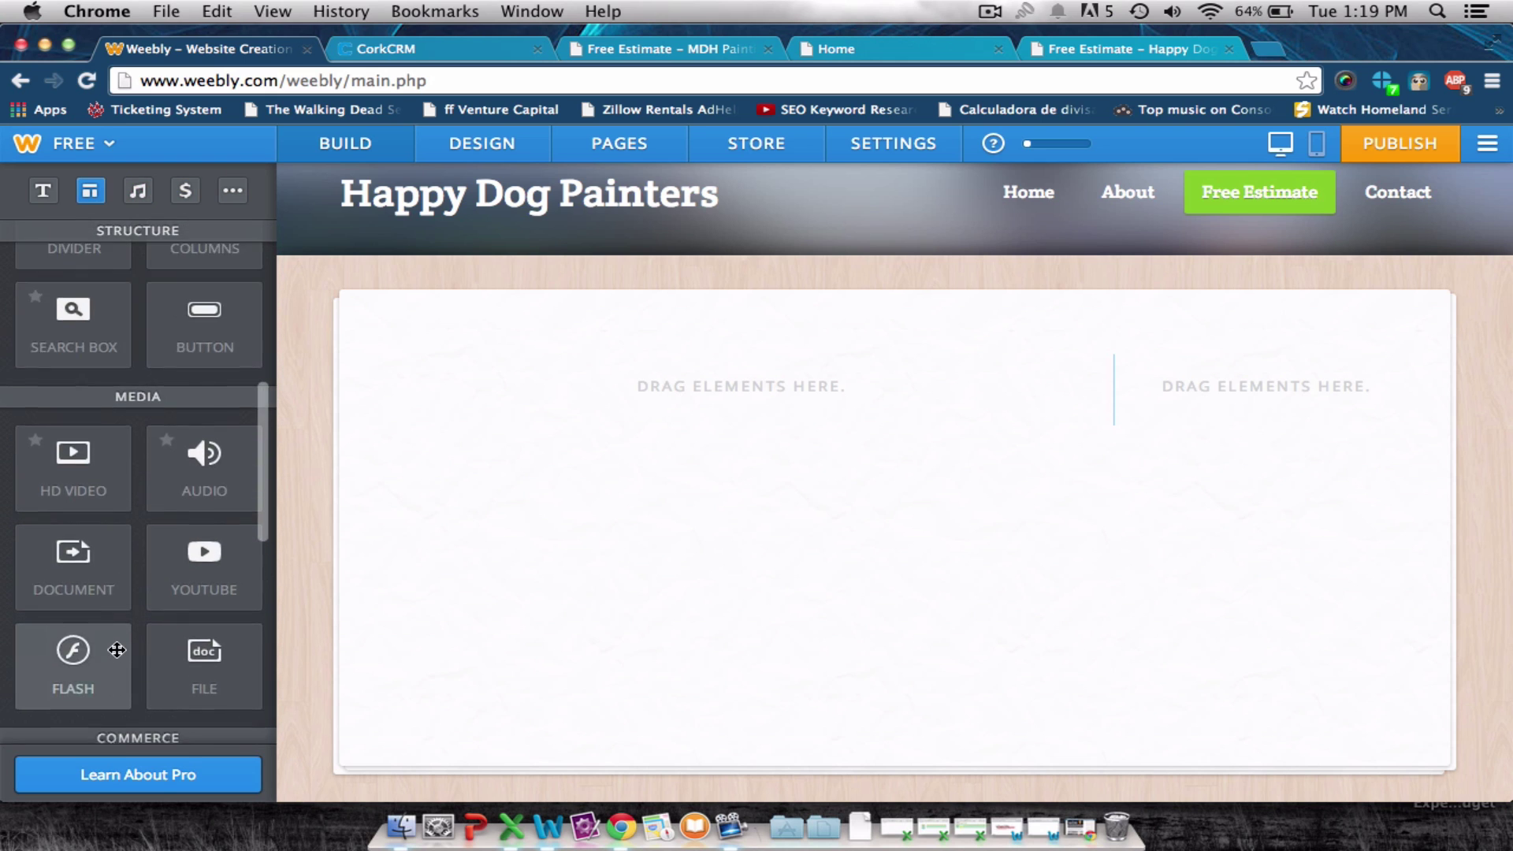
pyautogui.scroll(4, 117, 649)
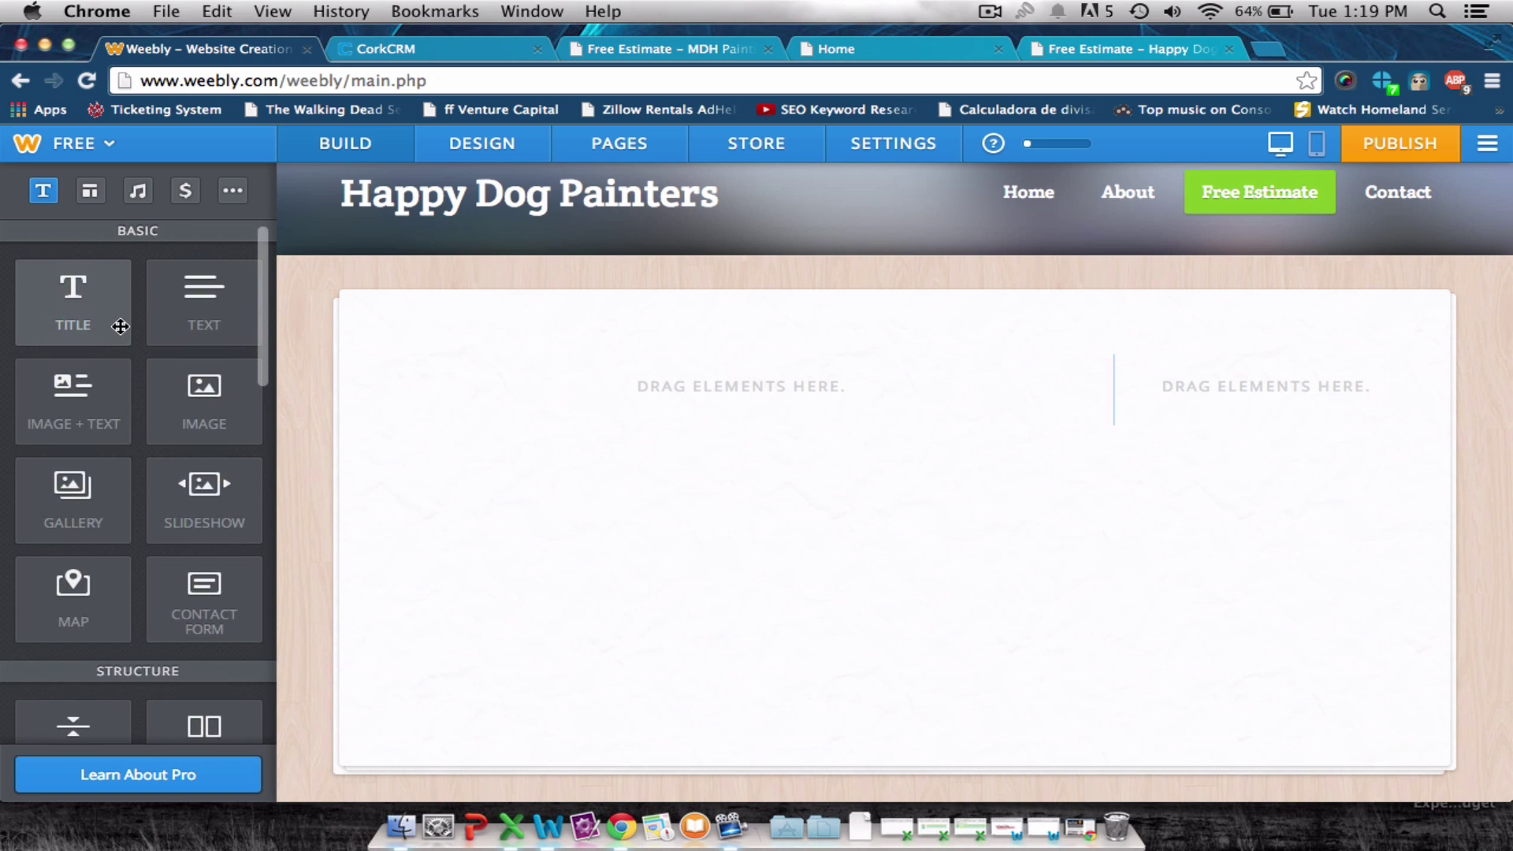
pyautogui.scroll(-2, 128, 420)
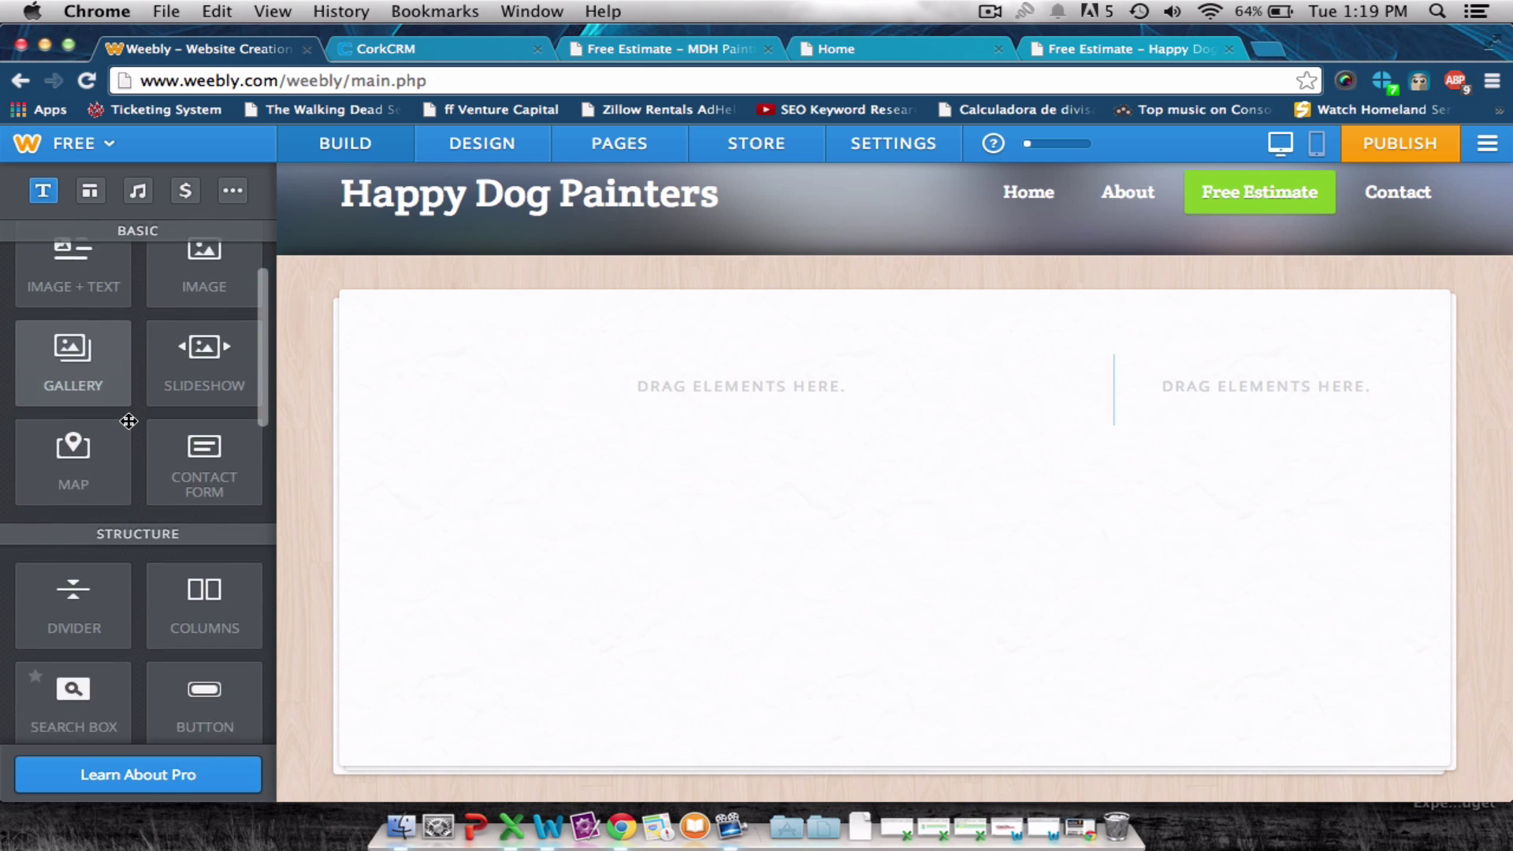
pyautogui.scroll(-2, 128, 421)
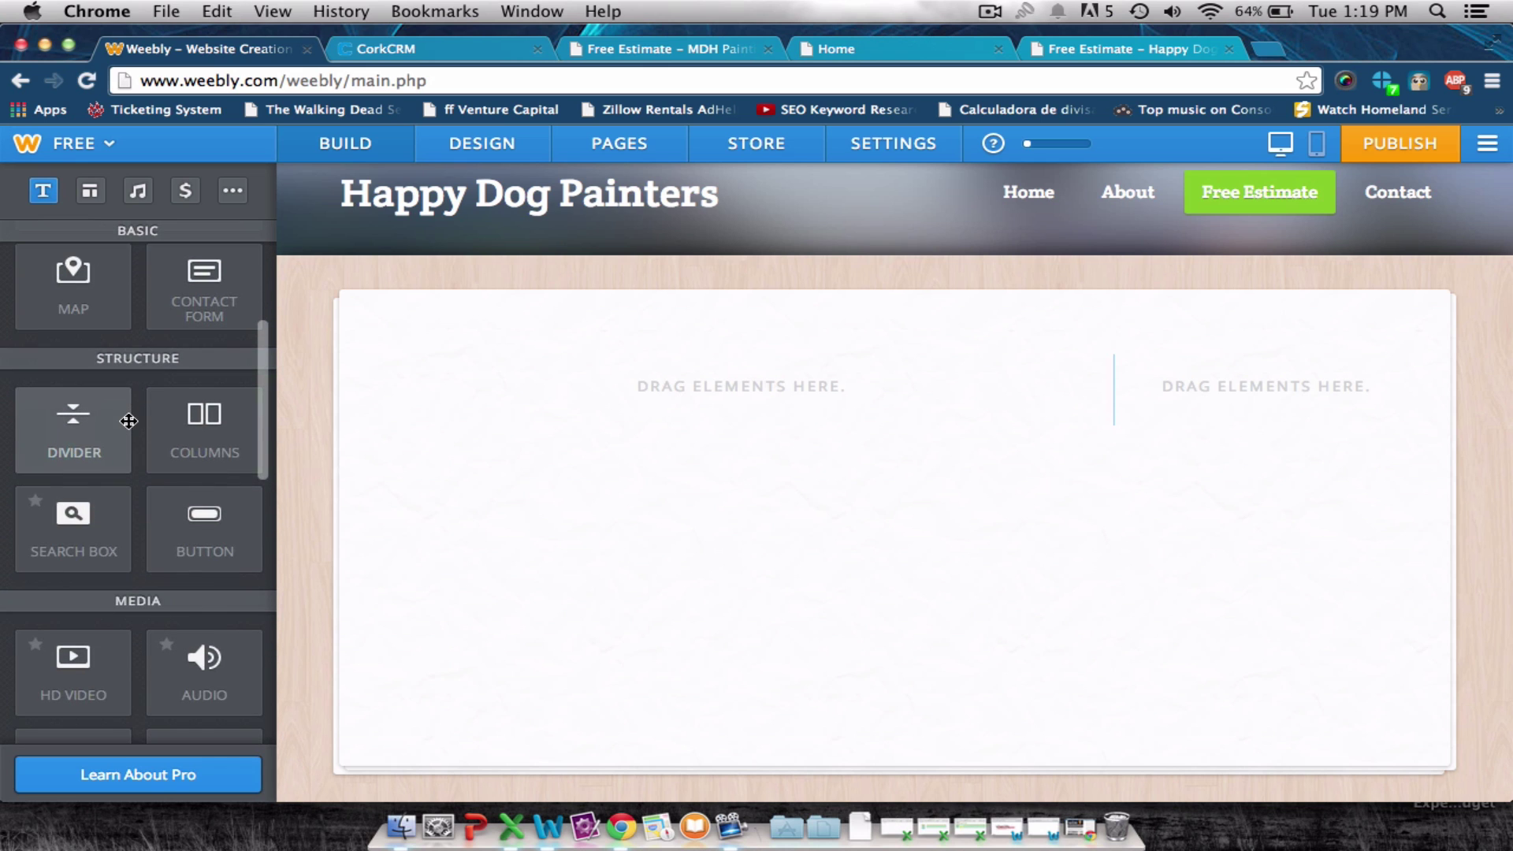
pyautogui.scroll(-2, 127, 422)
pyautogui.scroll(-1, 127, 420)
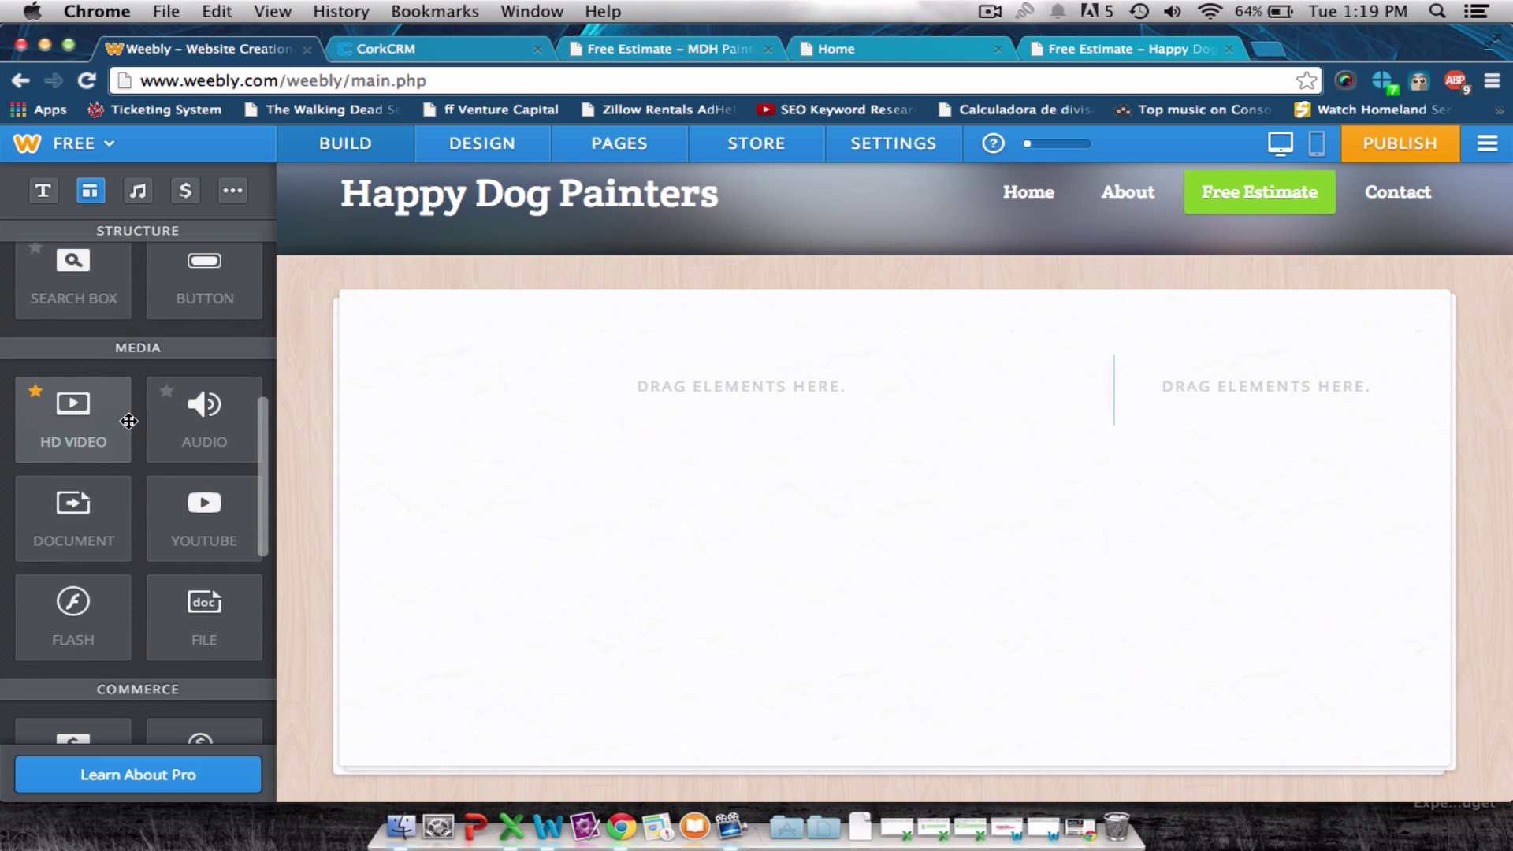
pyautogui.scroll(-3, 129, 420)
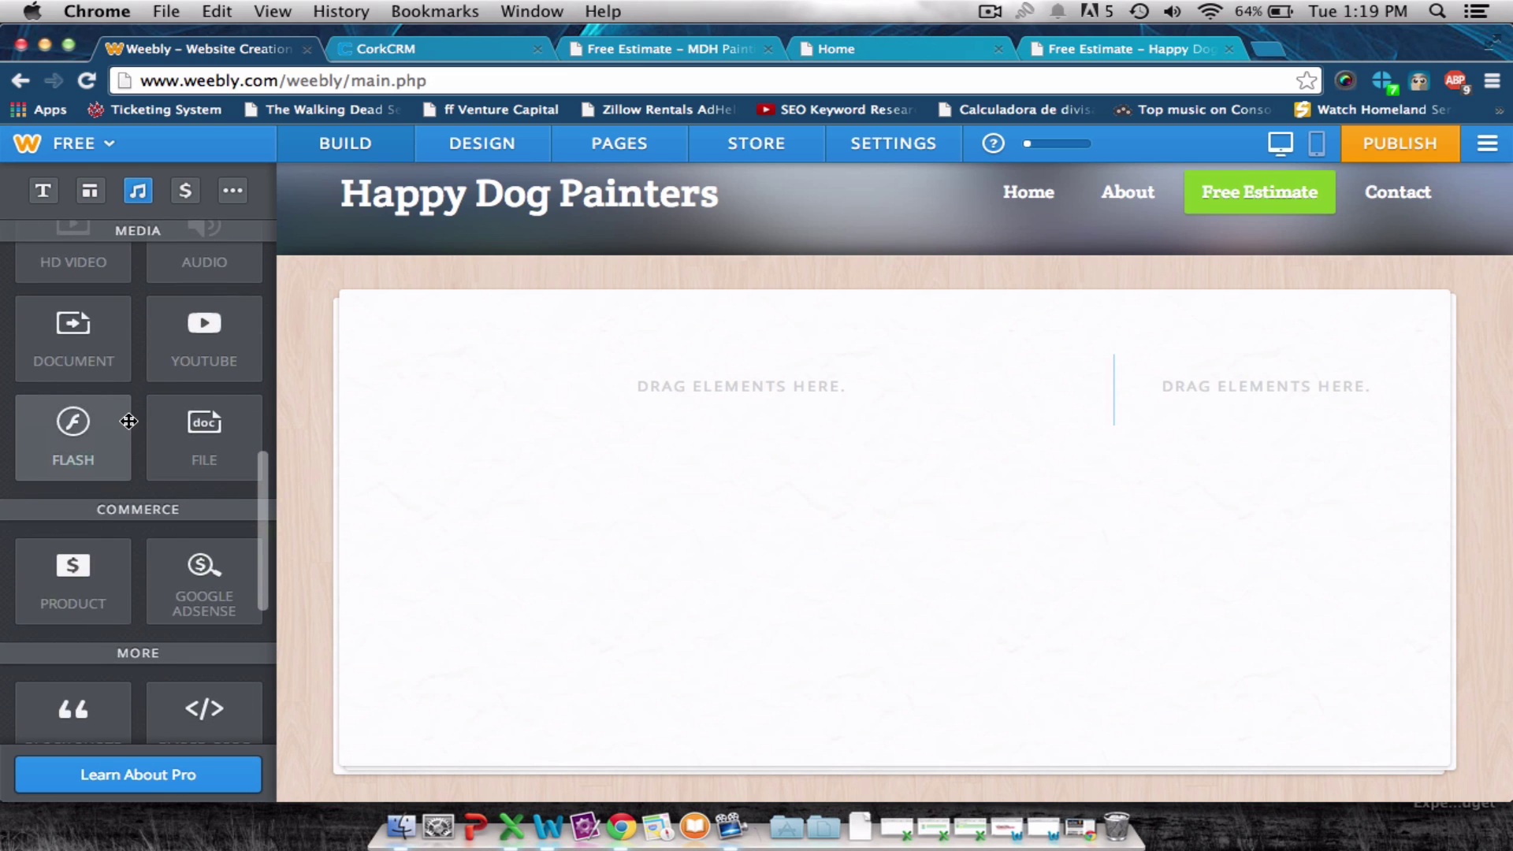
pyautogui.scroll(-1, 129, 420)
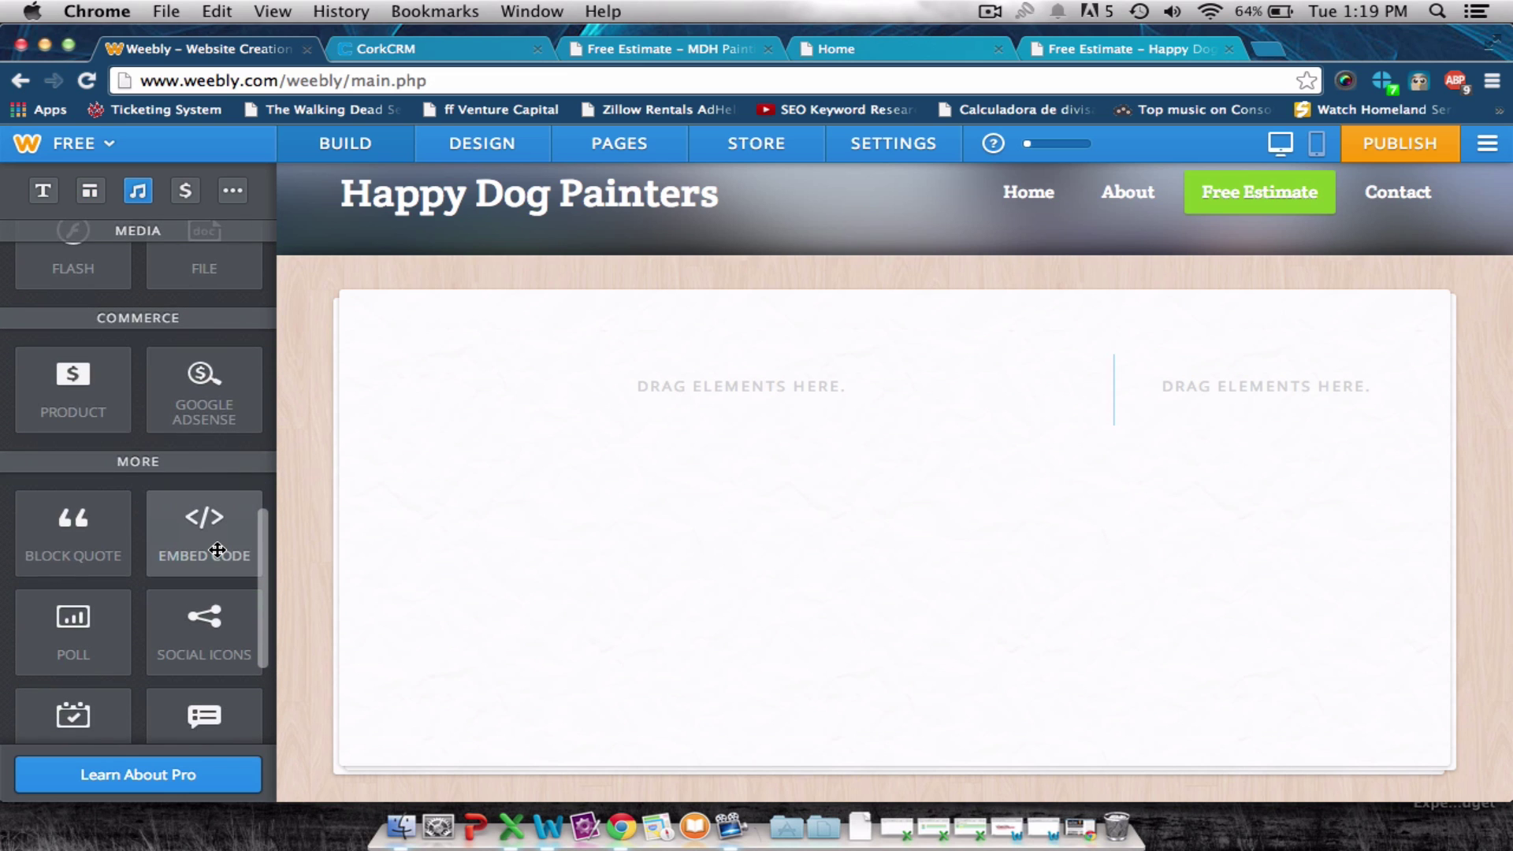
# Add a custom HTML block with the pasted calendar embed code and remove the empty two-column section.
pyautogui.moveTo(217, 550); pyautogui.dragTo(696, 570)
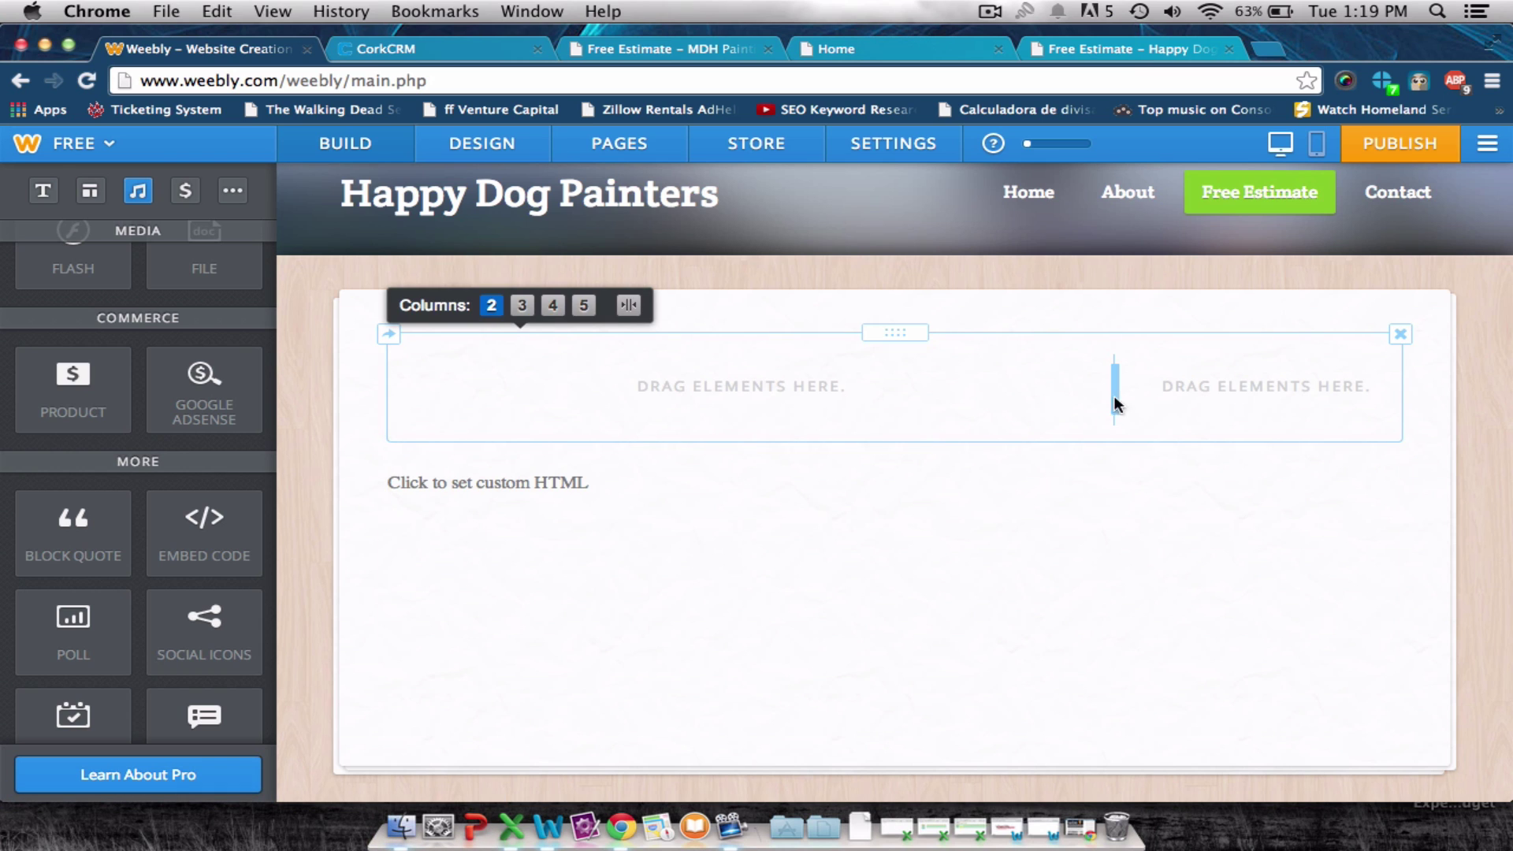
pyautogui.click(1400, 334)
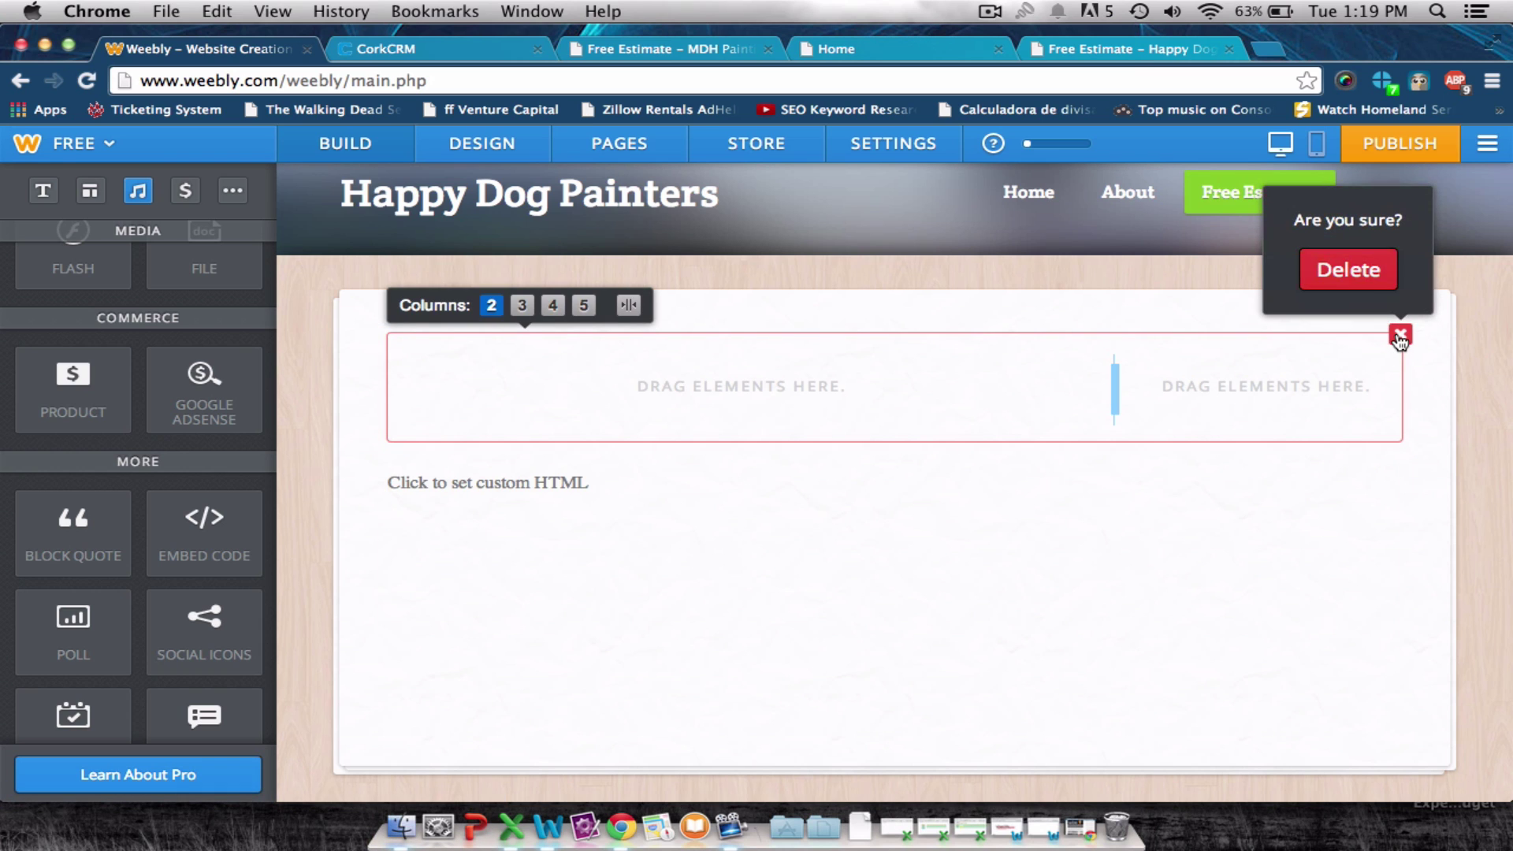
pyautogui.click(1357, 271)
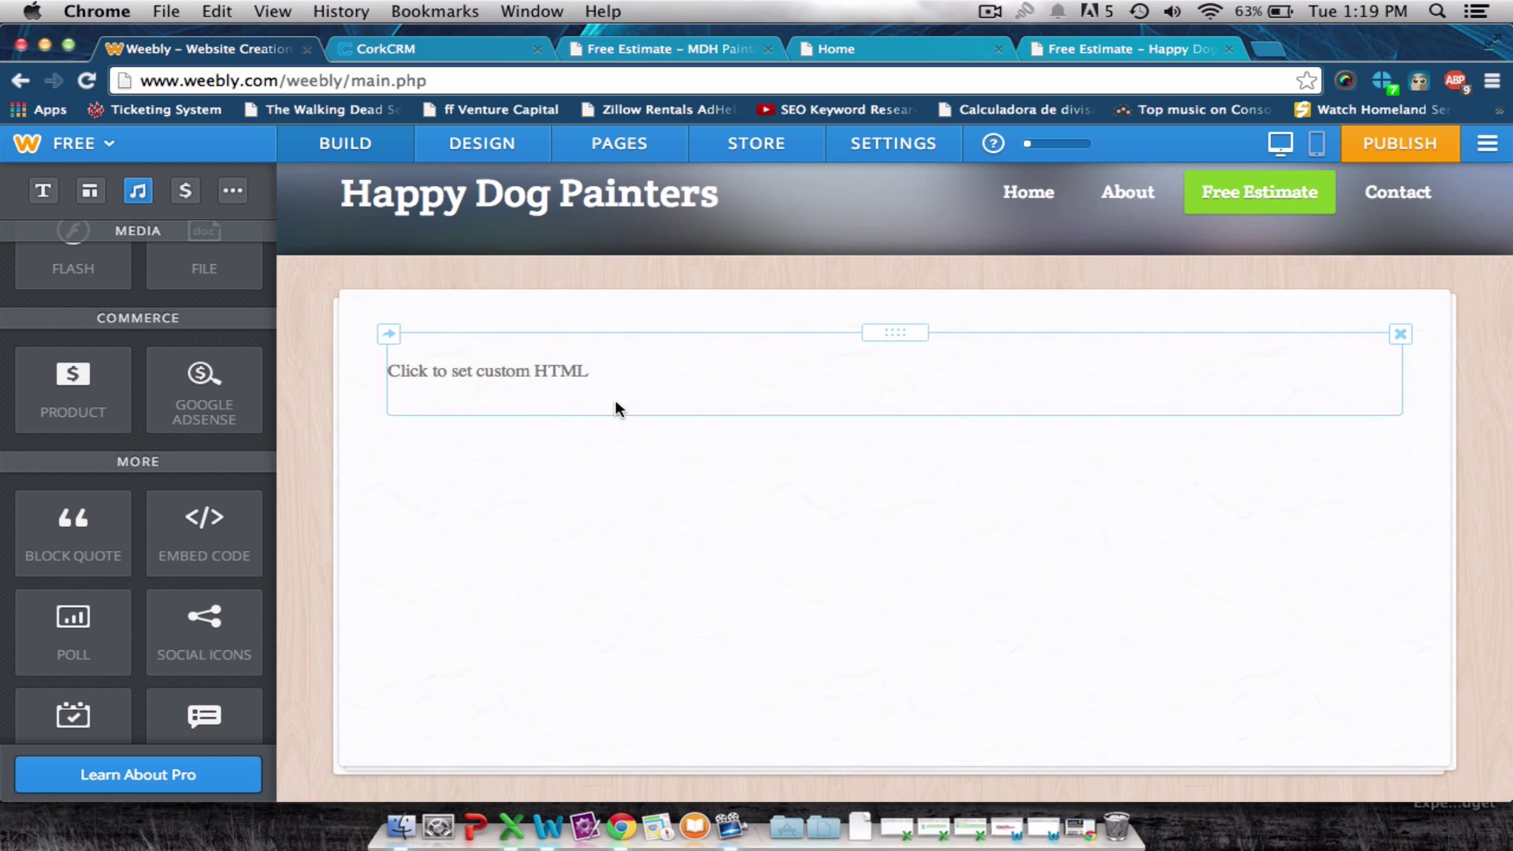
pyautogui.click(591, 377)
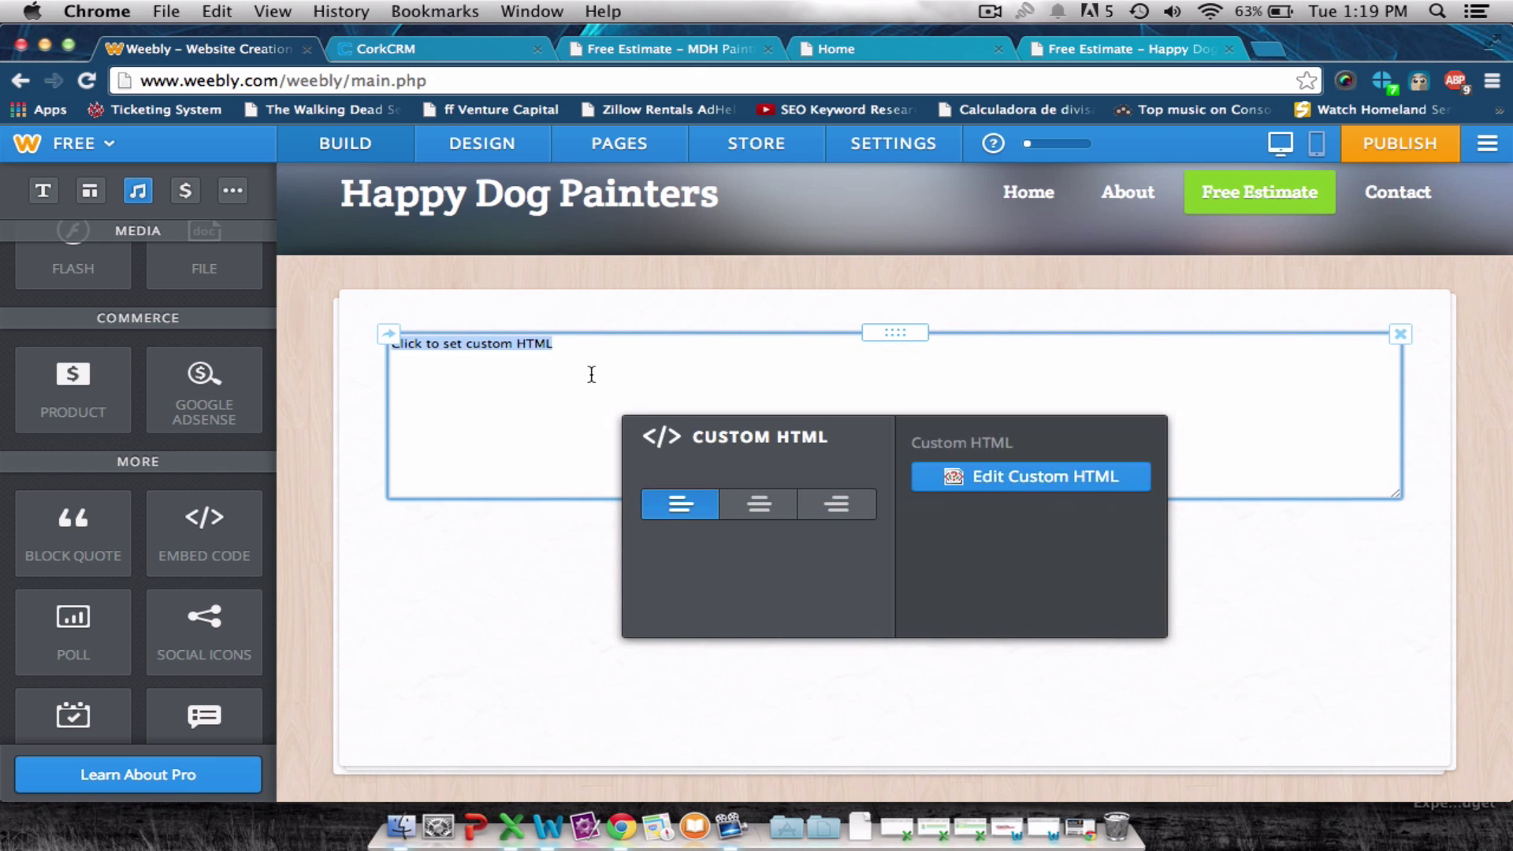
pyautogui.write("<iframe src='http://corkcrm.com/leads/embed?appointment_form=1&lead_form=1&org=2eb85de5-faa9-405e-b271-a4c20af1a477' style='width:600px;height:1000px;'></iframe>")
pyautogui.click(1239, 551)
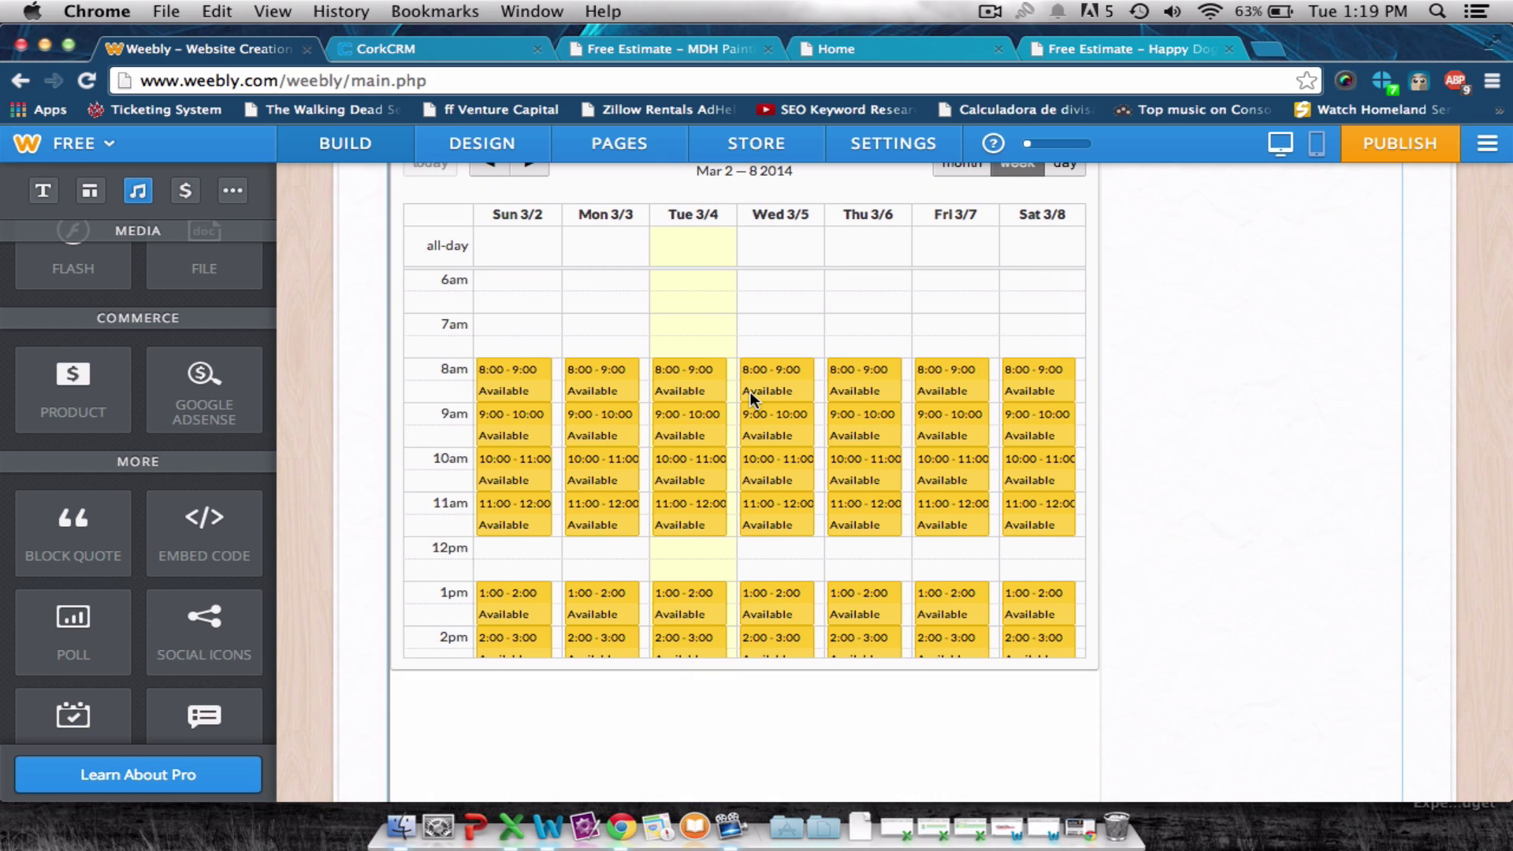
# Review the embedded appointment calendar on the page and publish the site.
pyautogui.scroll(3, 1375, 438)
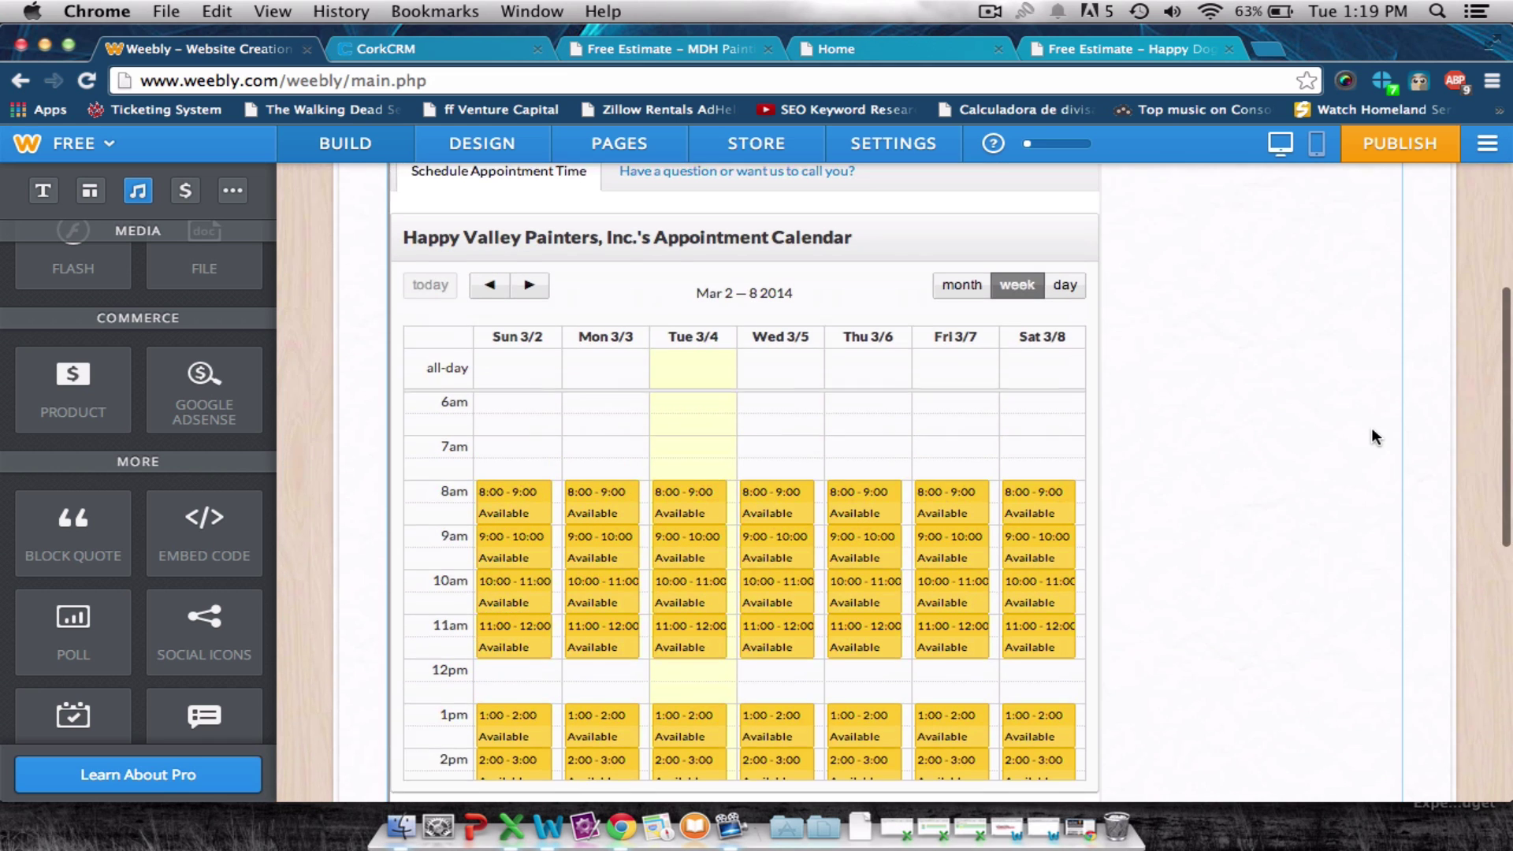
pyautogui.scroll(-3, 1376, 437)
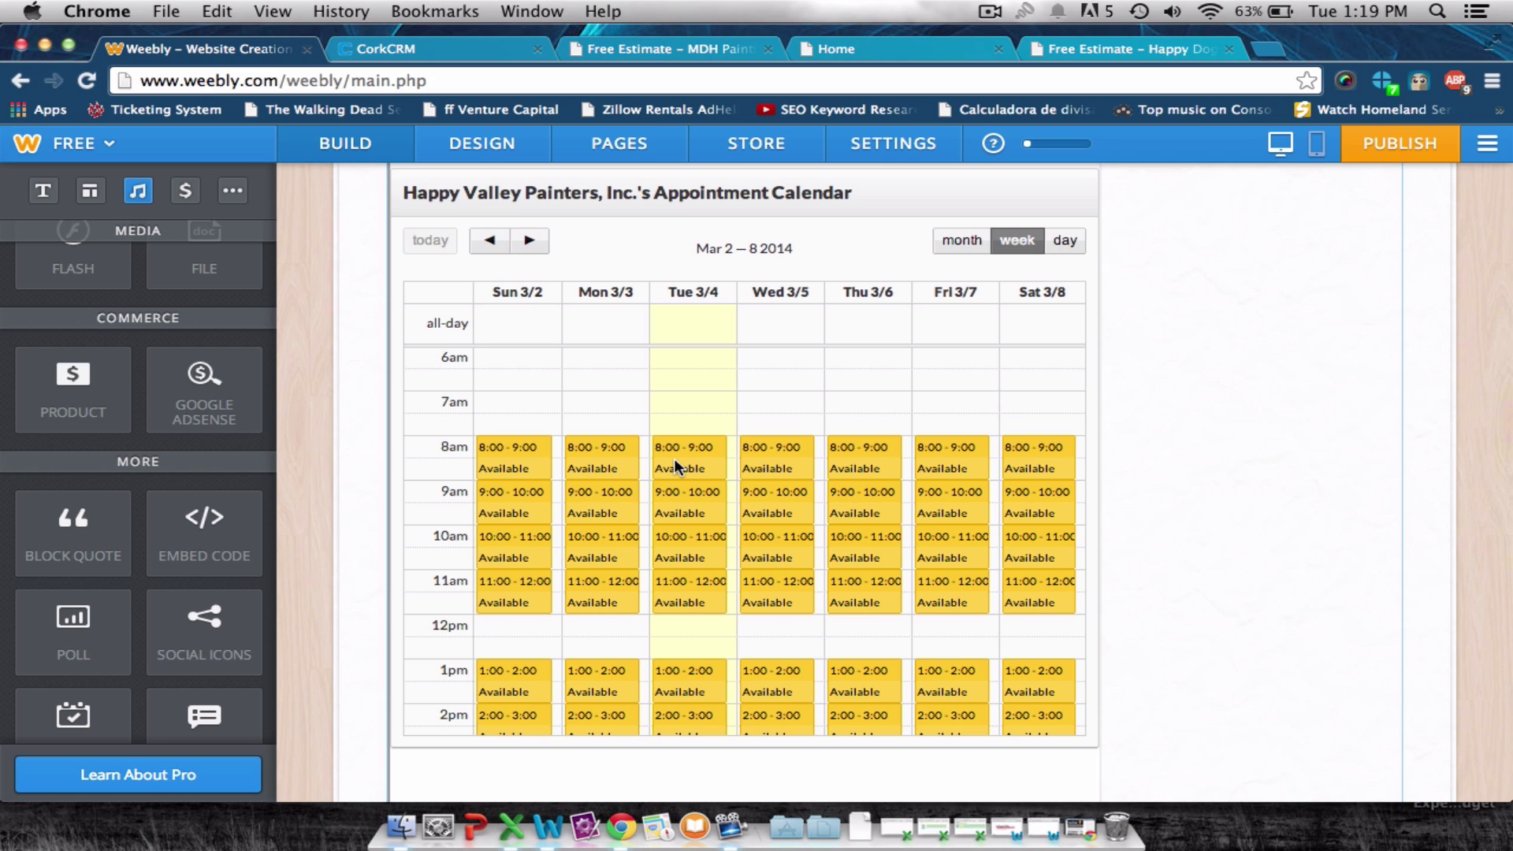
pyautogui.scroll(3, 1185, 323)
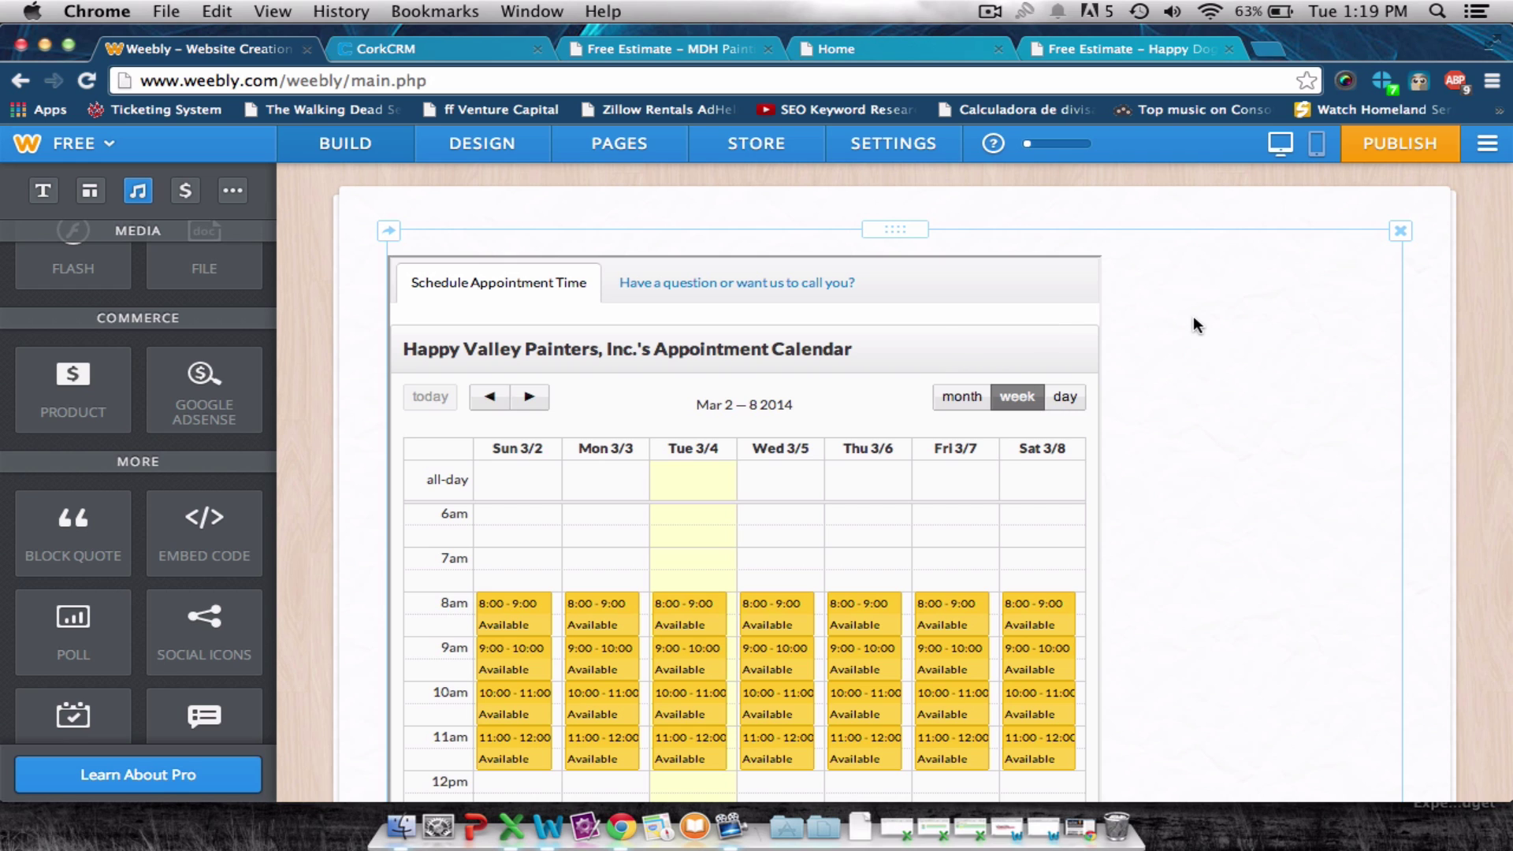
pyautogui.click(1375, 156)
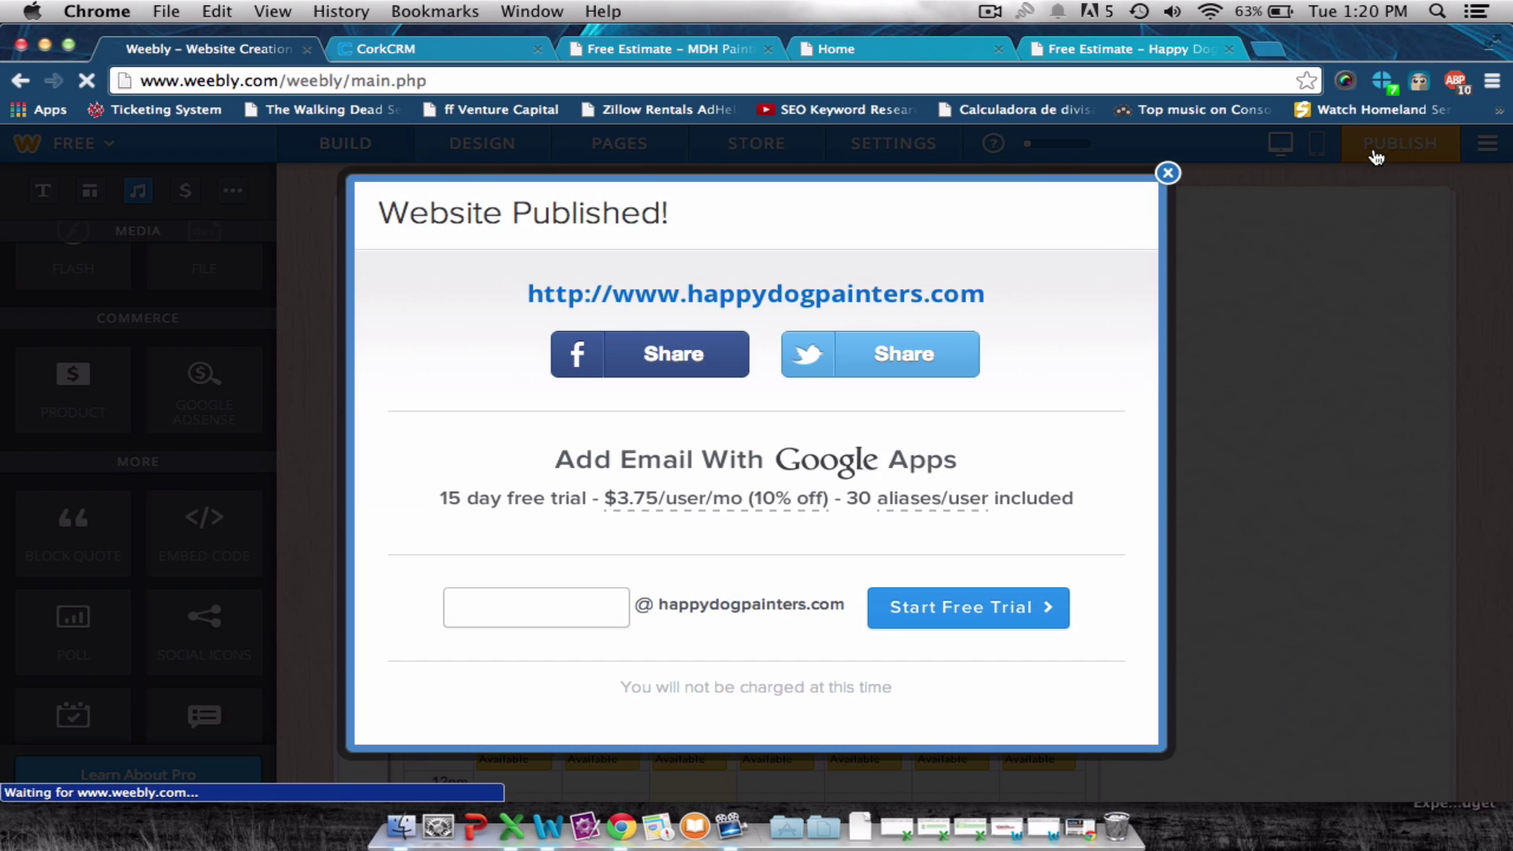
# Reload the live Free Estimate page, test booking Tue 3/4 at 8:00, then return to CorkCRM.
pyautogui.click(1167, 173)
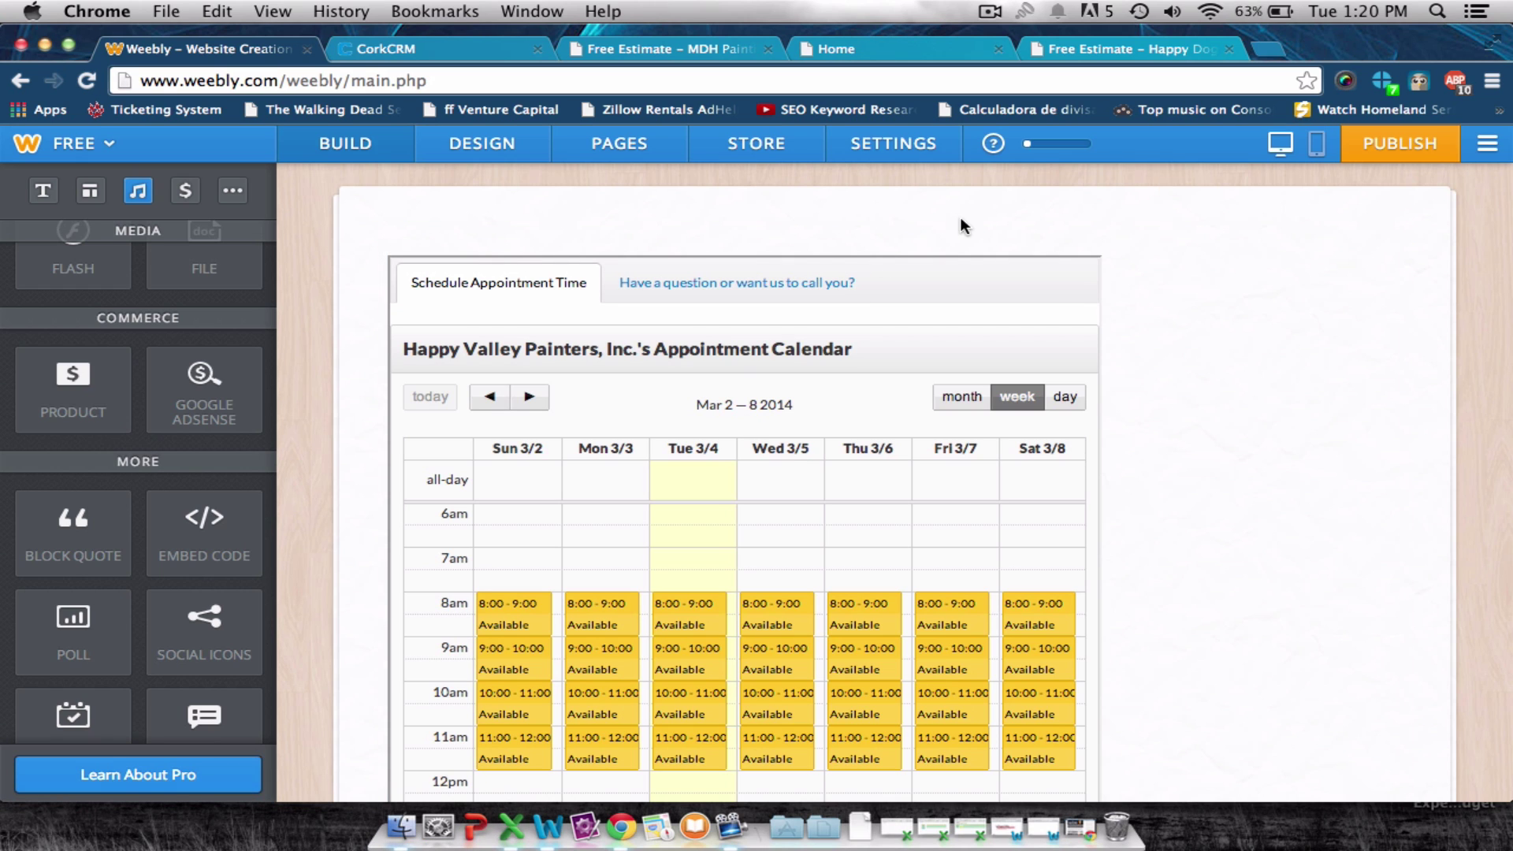
pyautogui.click(1106, 50)
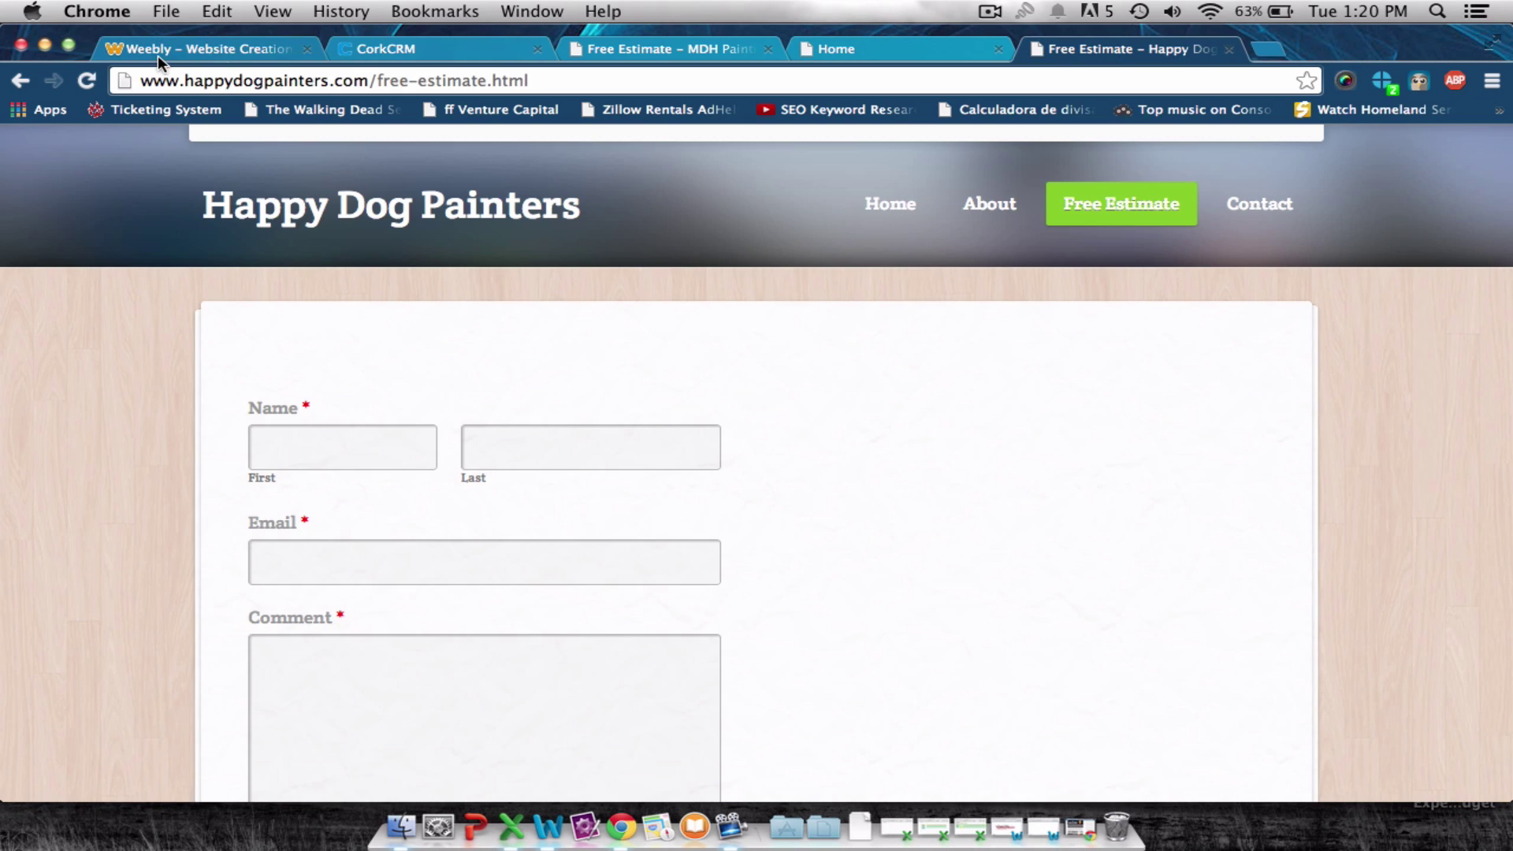
pyautogui.click(87, 80)
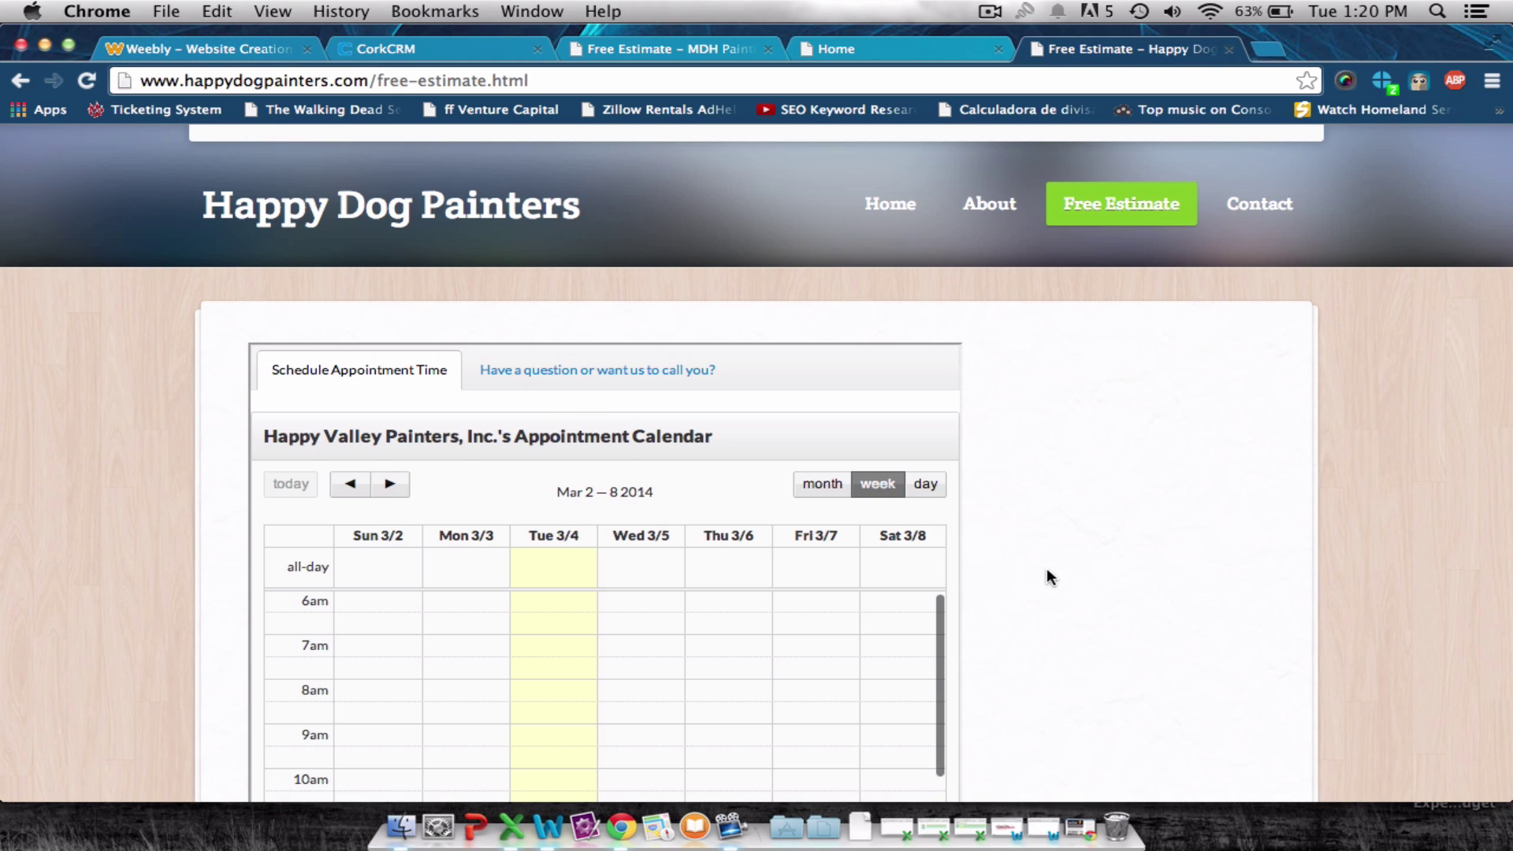
pyautogui.scroll(-5, 1047, 580)
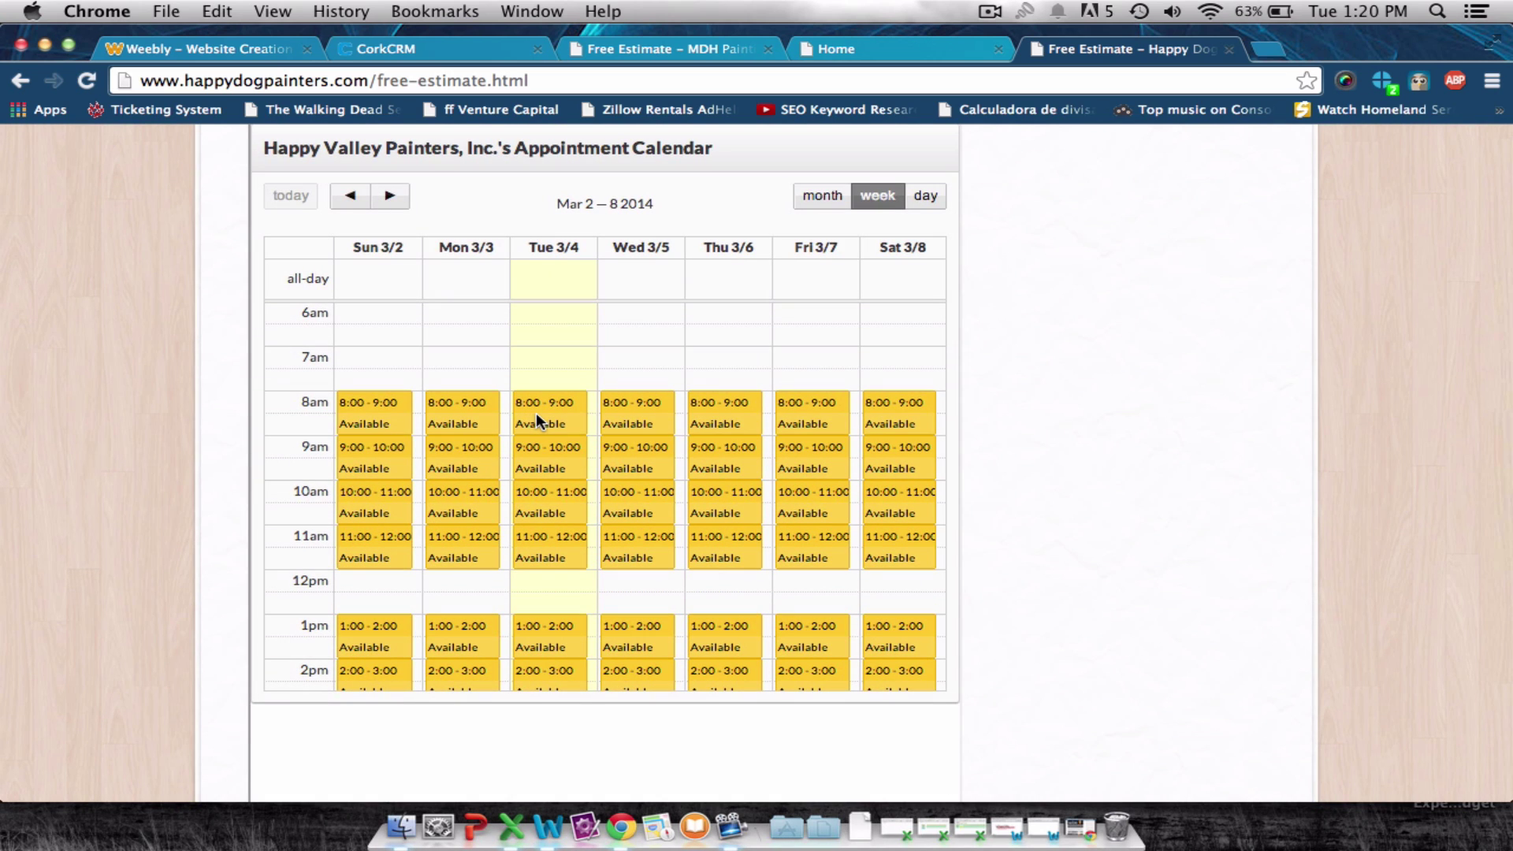
pyautogui.click(536, 413)
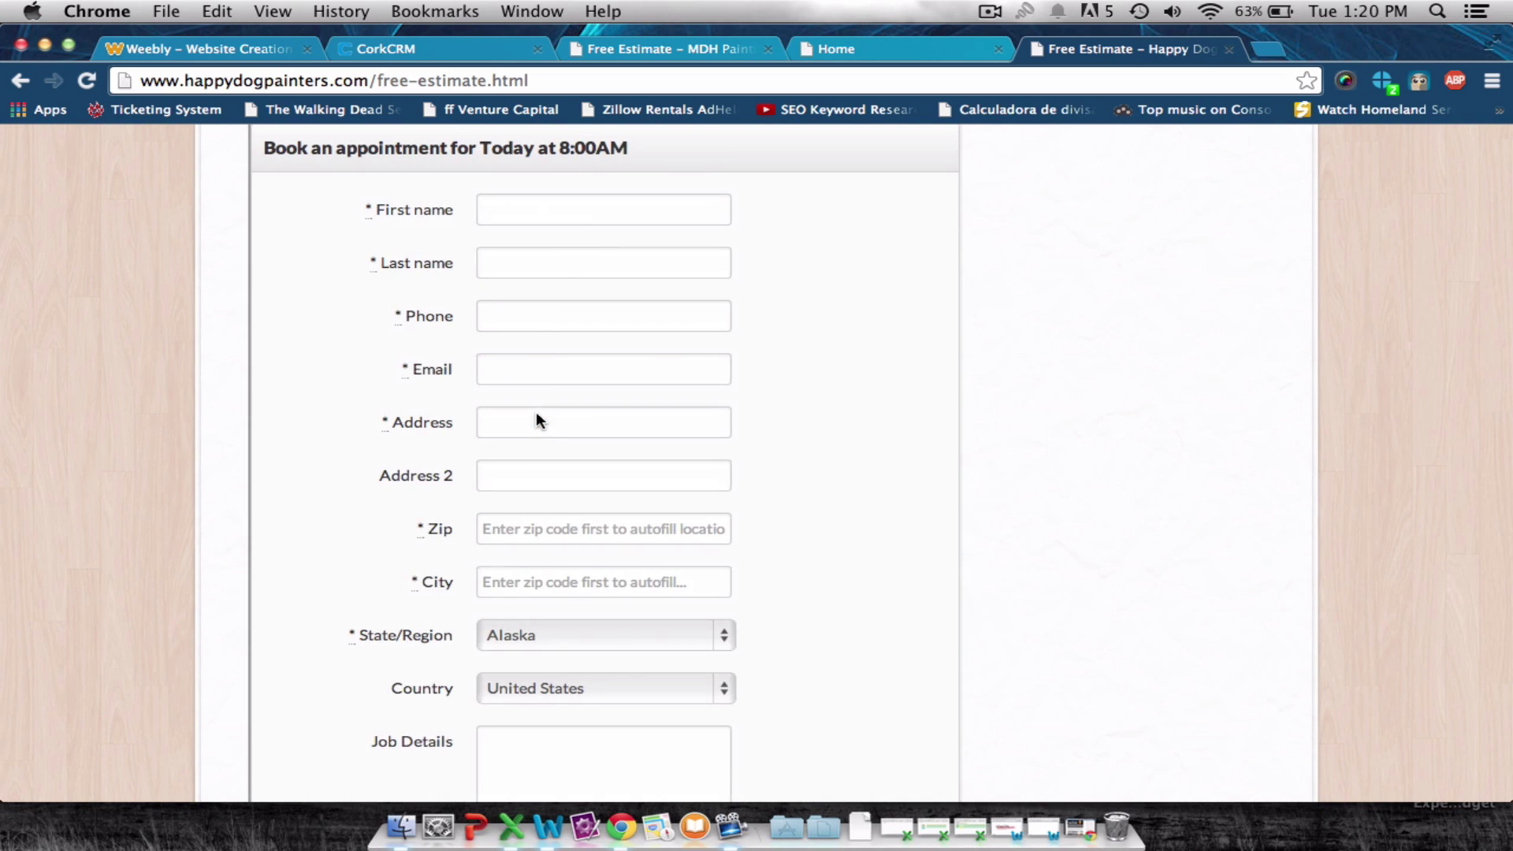
pyautogui.click(551, 219)
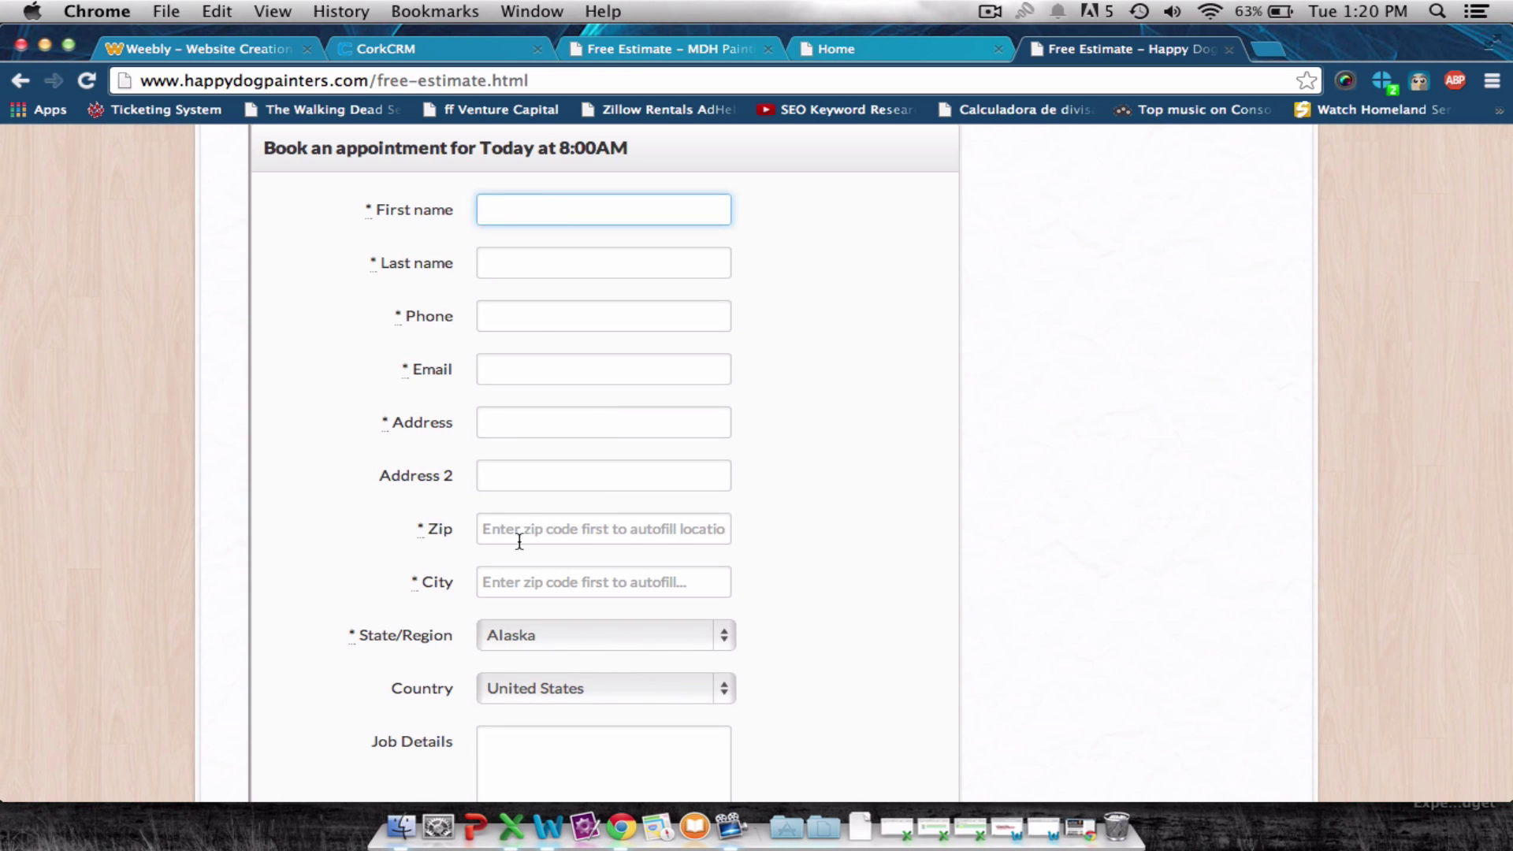
pyautogui.scroll(-5, 520, 541)
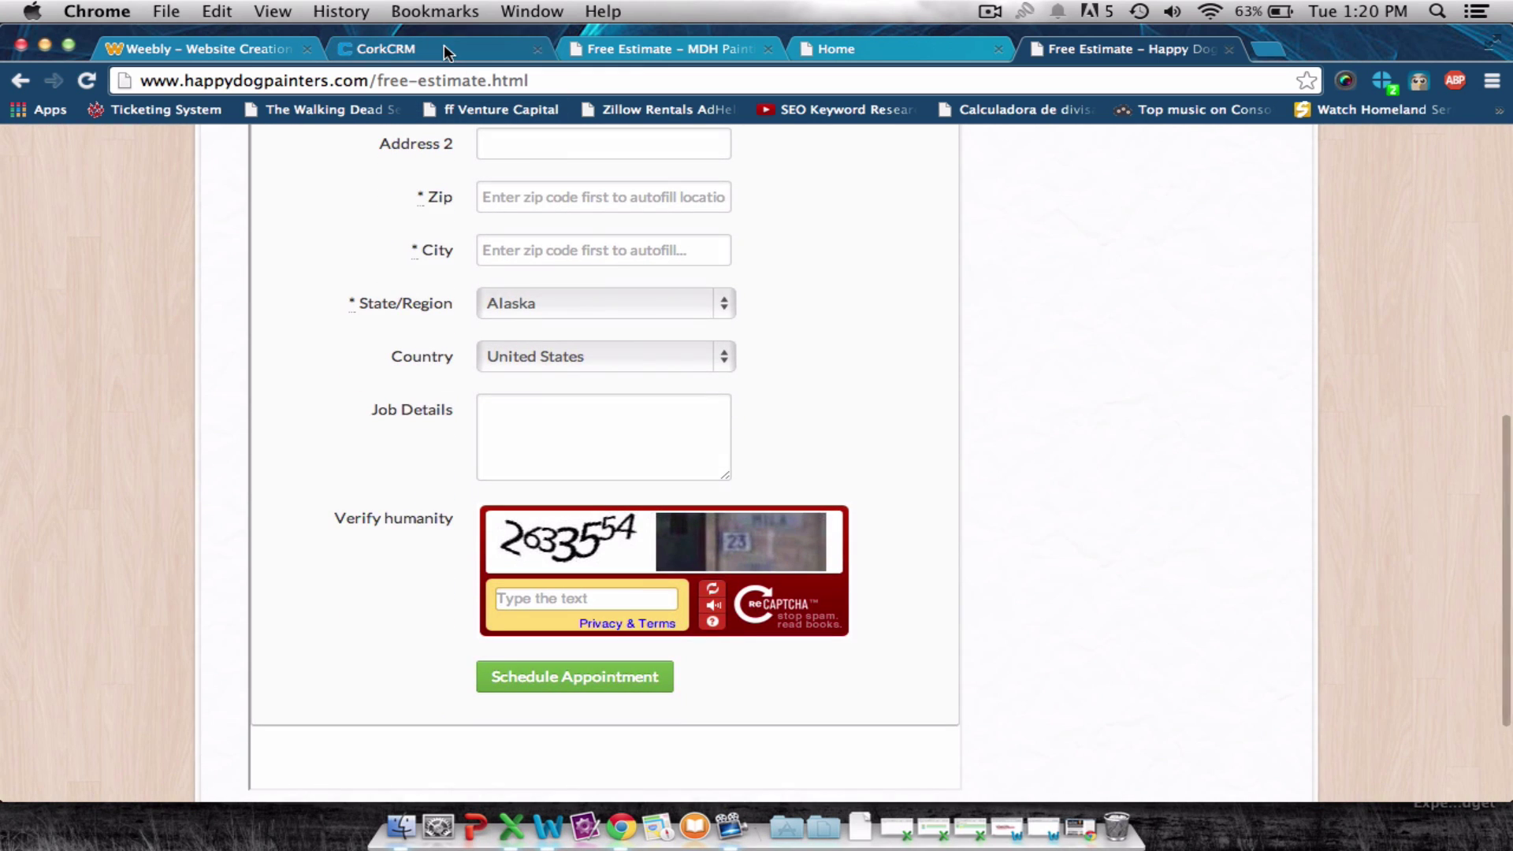
pyautogui.click(443, 47)
pyautogui.scroll(5, 253, 524)
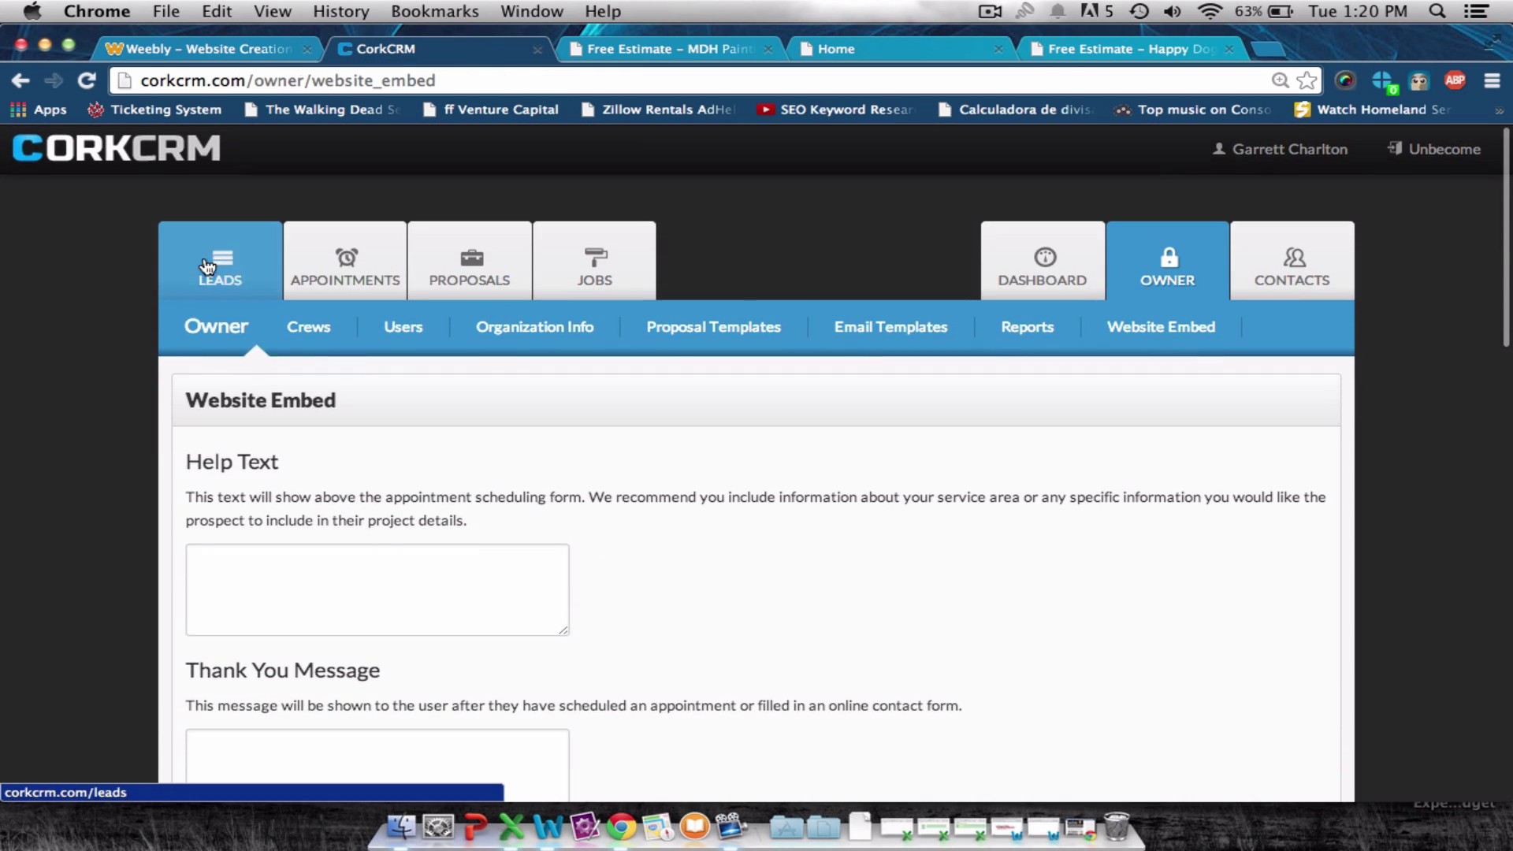
# Stop impersonating the CorkCRM account and look over the CorkCRM home page.
pyautogui.click(162, 166)
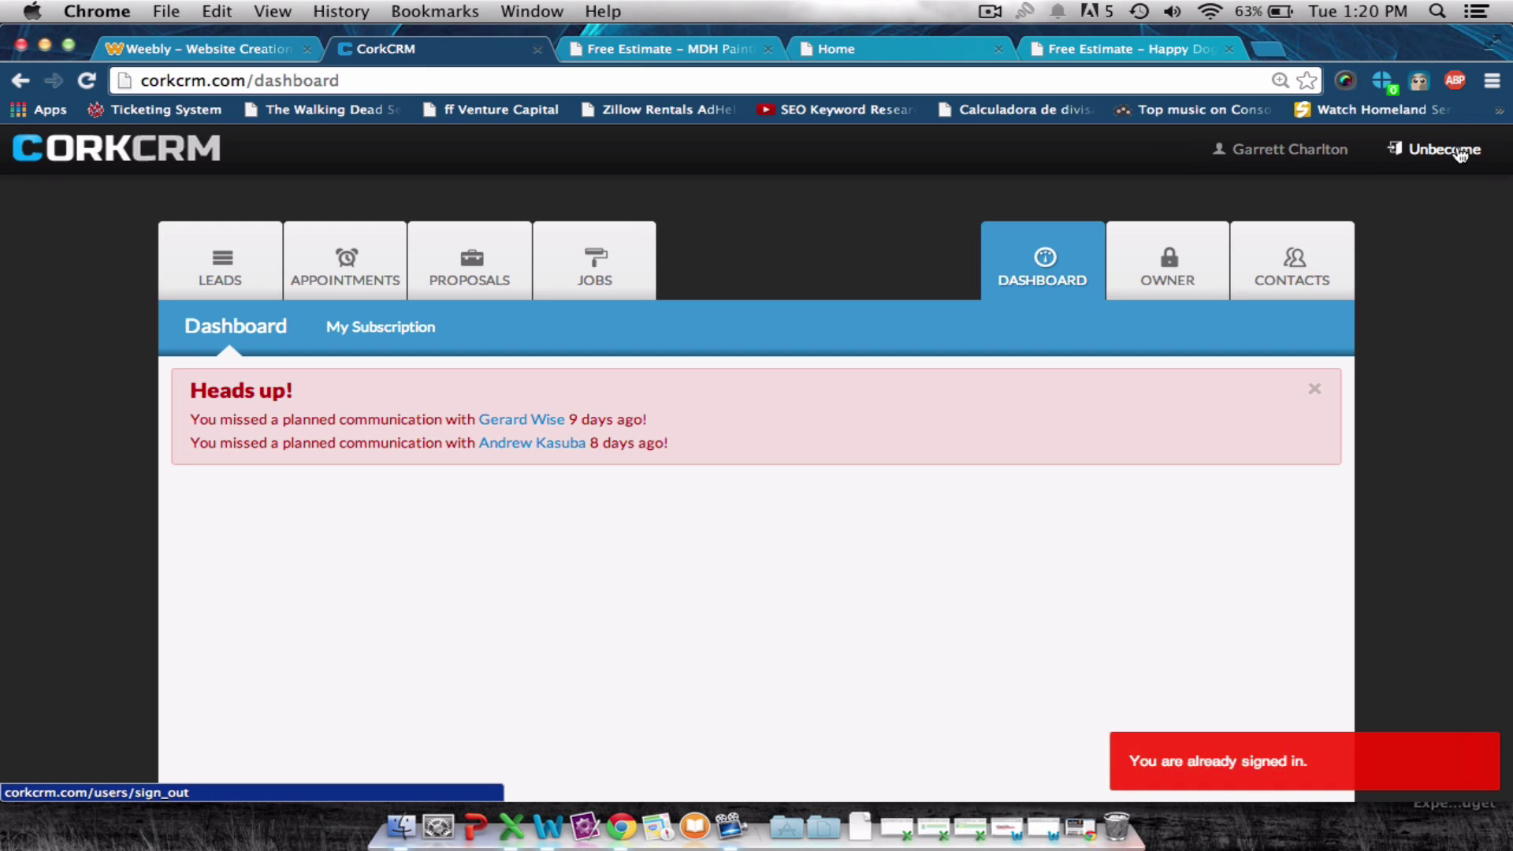
pyautogui.click(1460, 154)
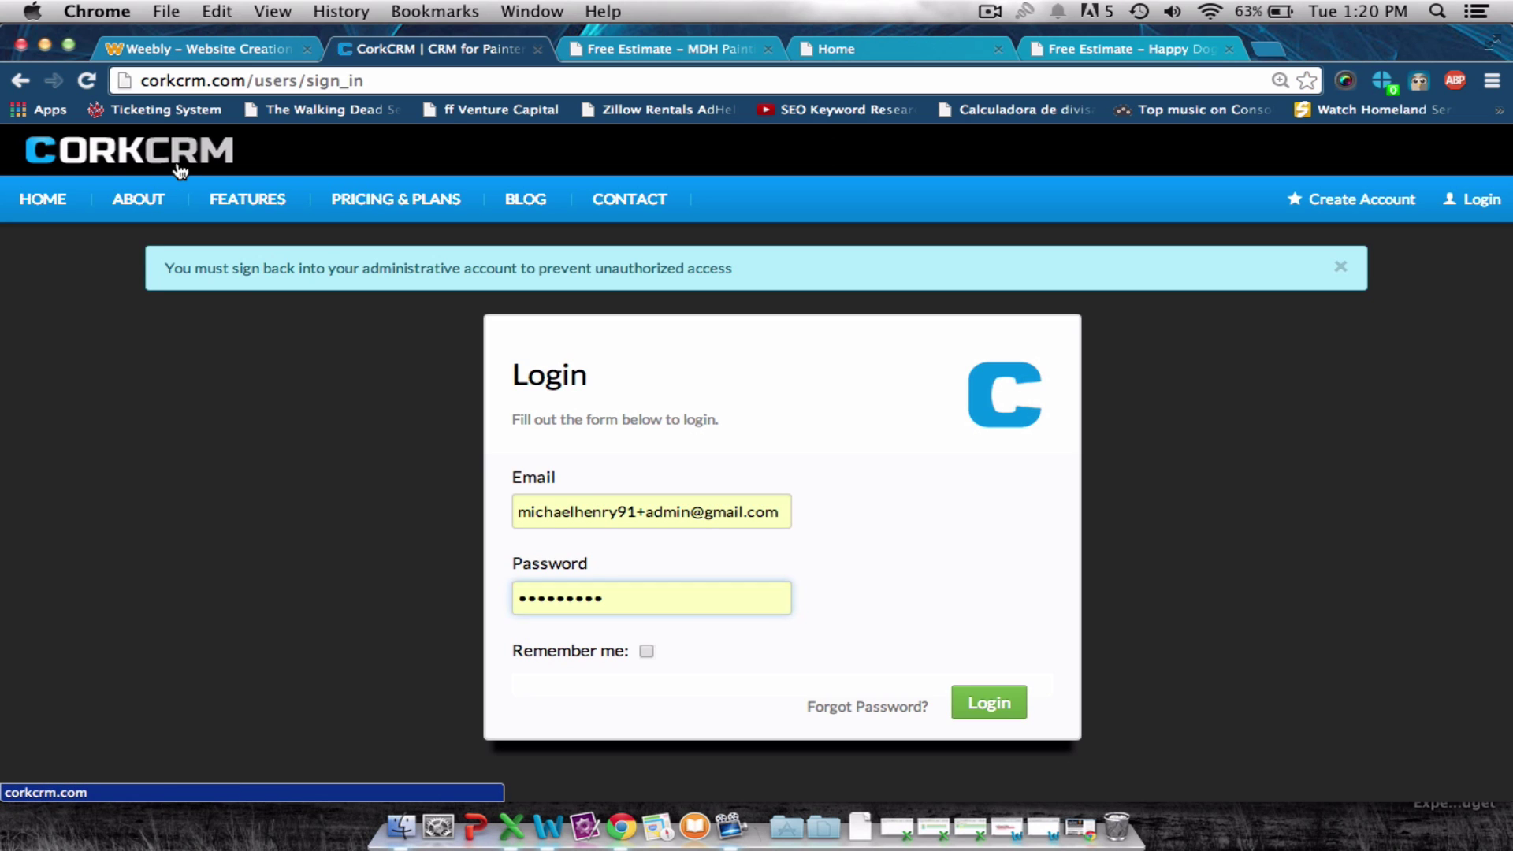
pyautogui.click(180, 170)
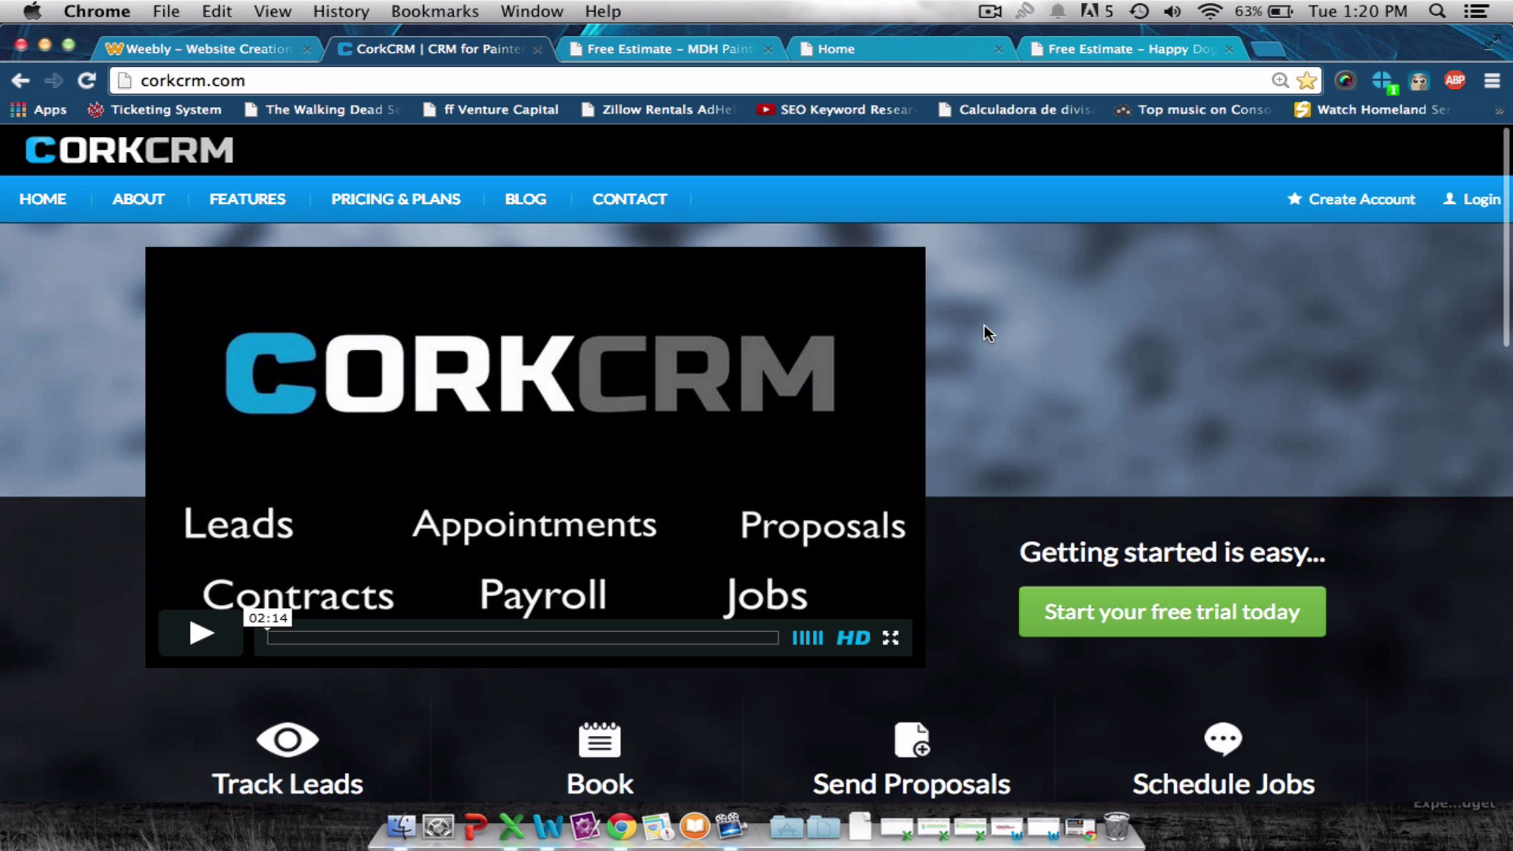
pyautogui.scroll(-3, 984, 324)
pyautogui.scroll(-5, 983, 324)
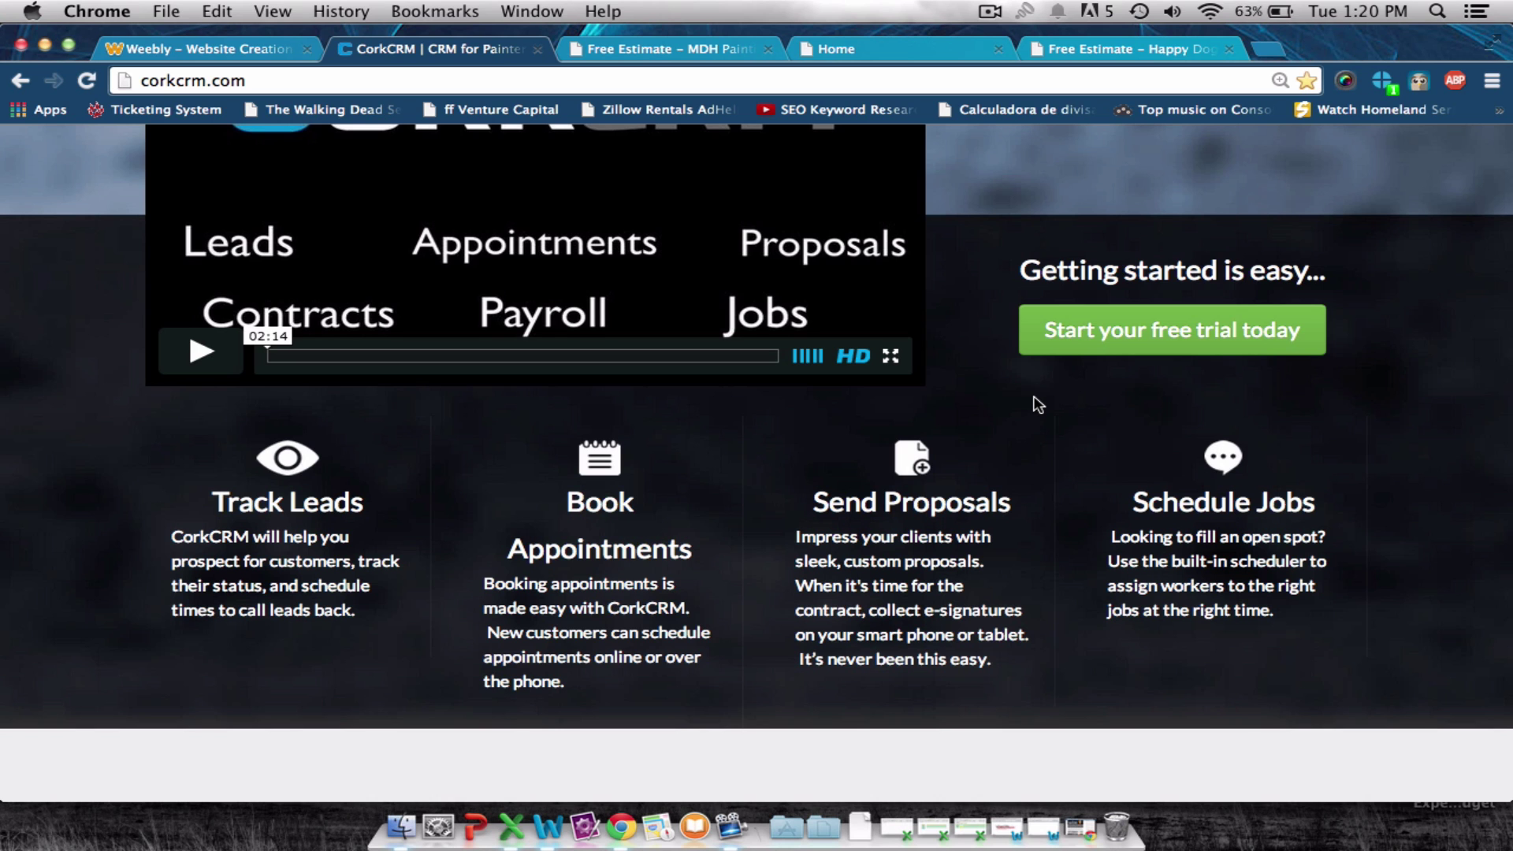
pyautogui.scroll(4, 1033, 405)
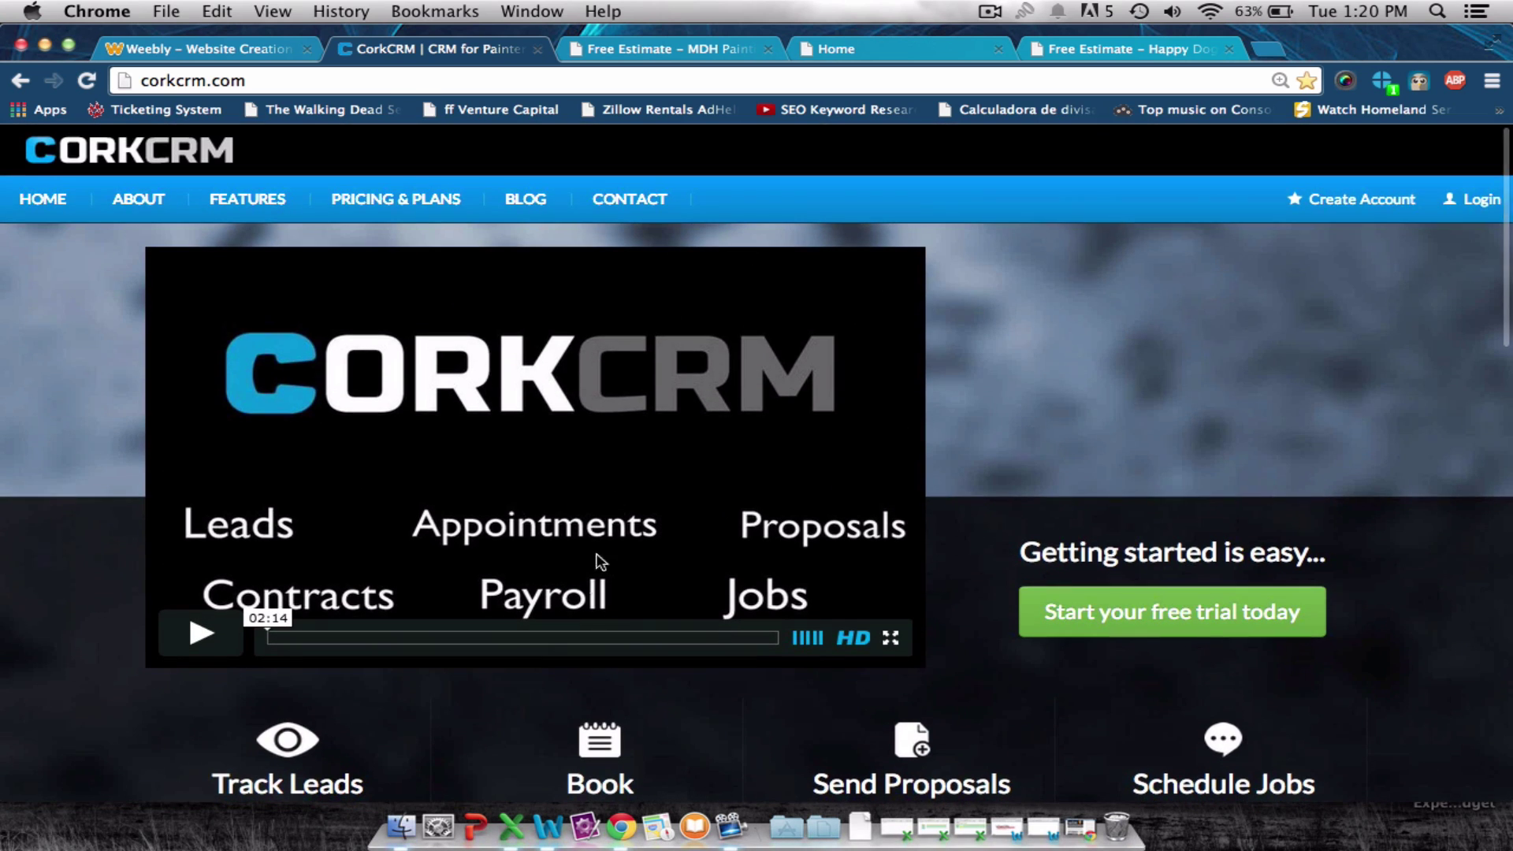
# Bring the blank Word document to the front.
pyautogui.click(175, 8)
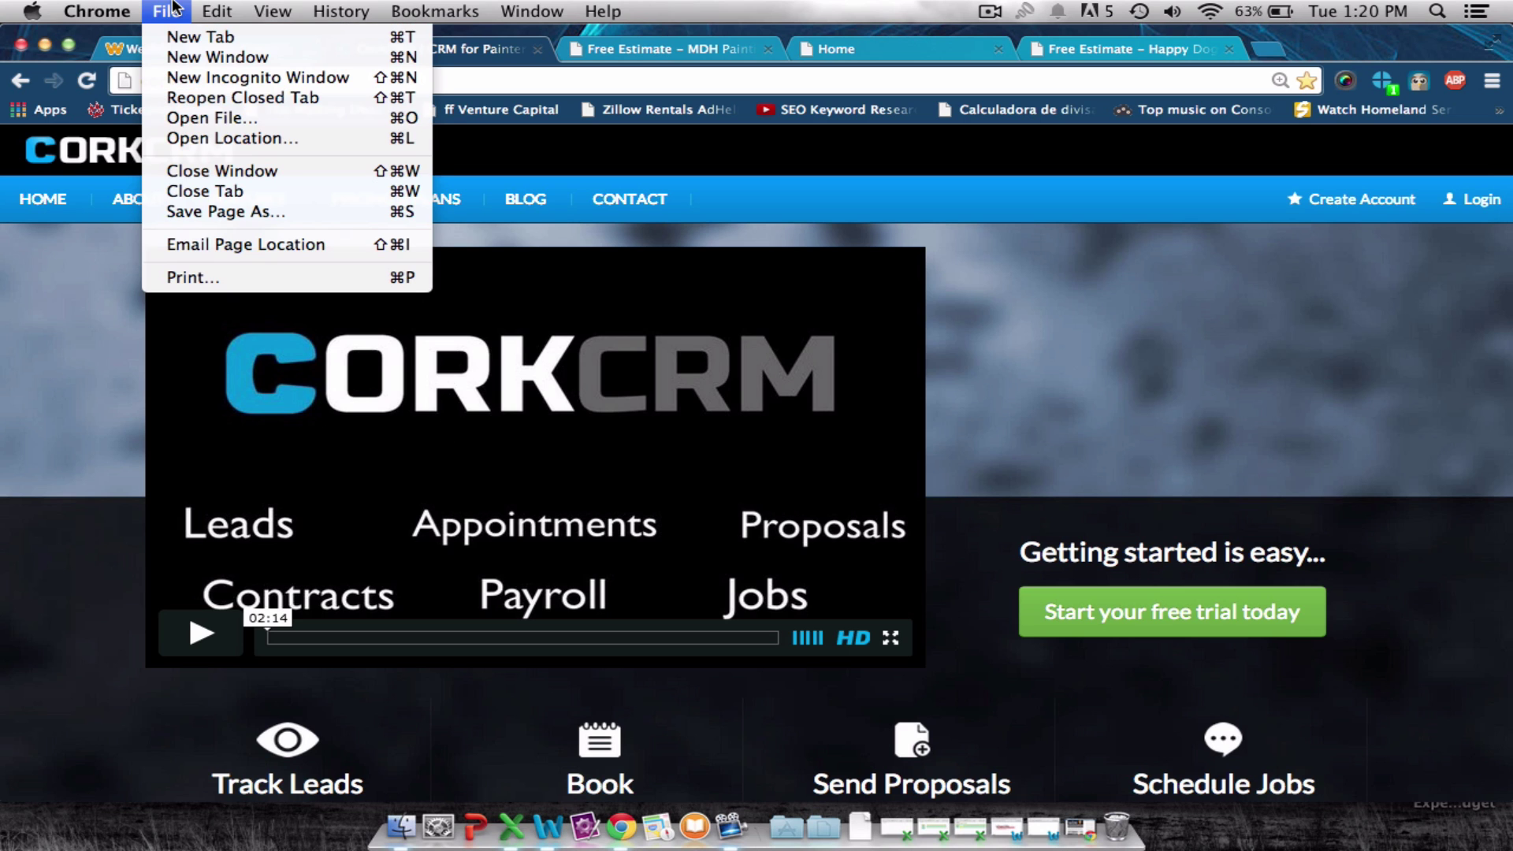
pyautogui.click(37, 294)
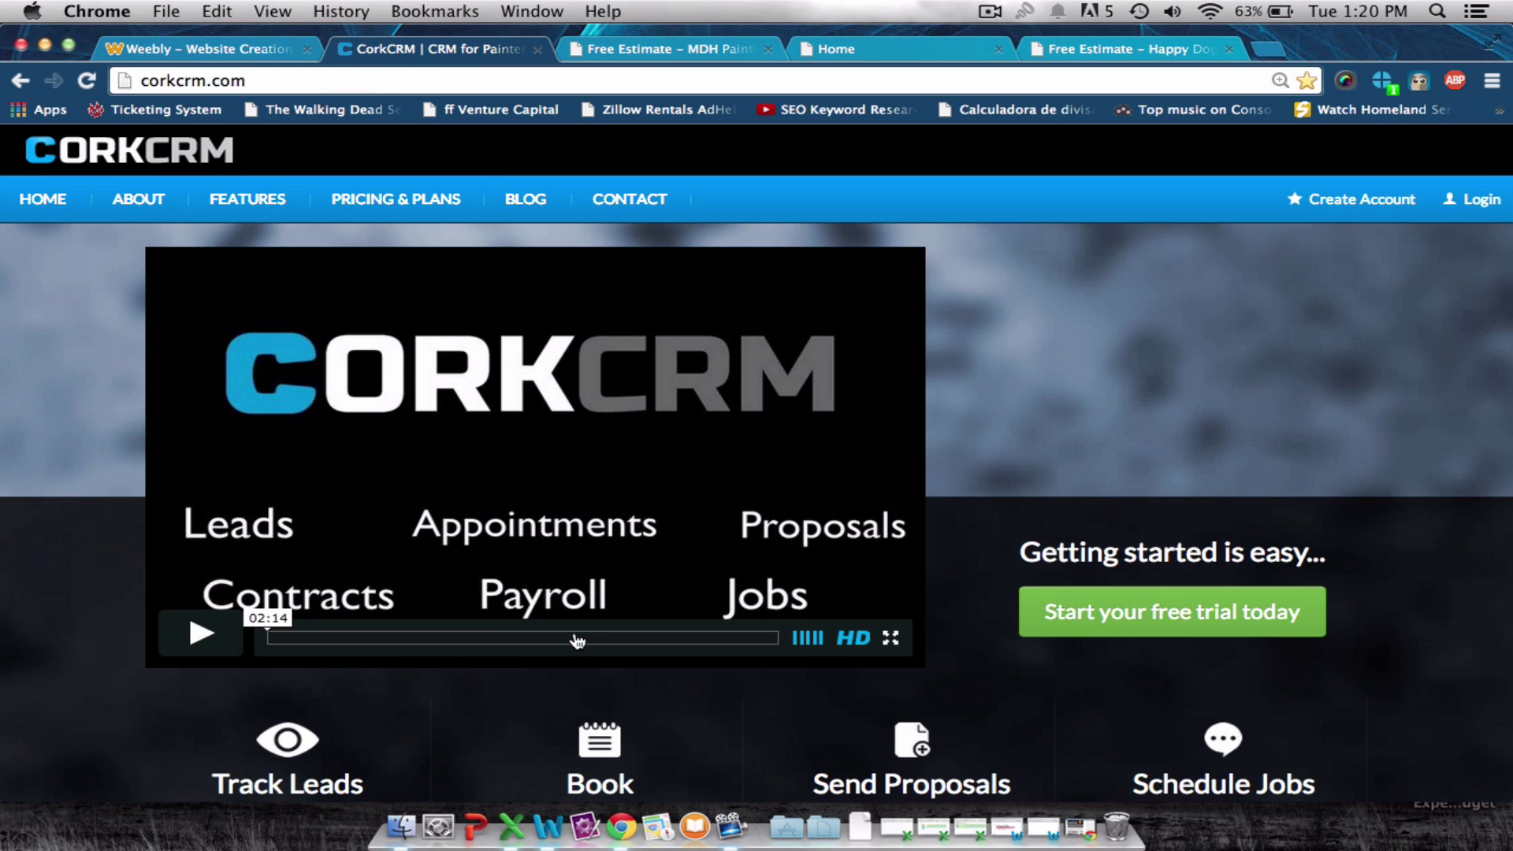
pyautogui.click(547, 826)
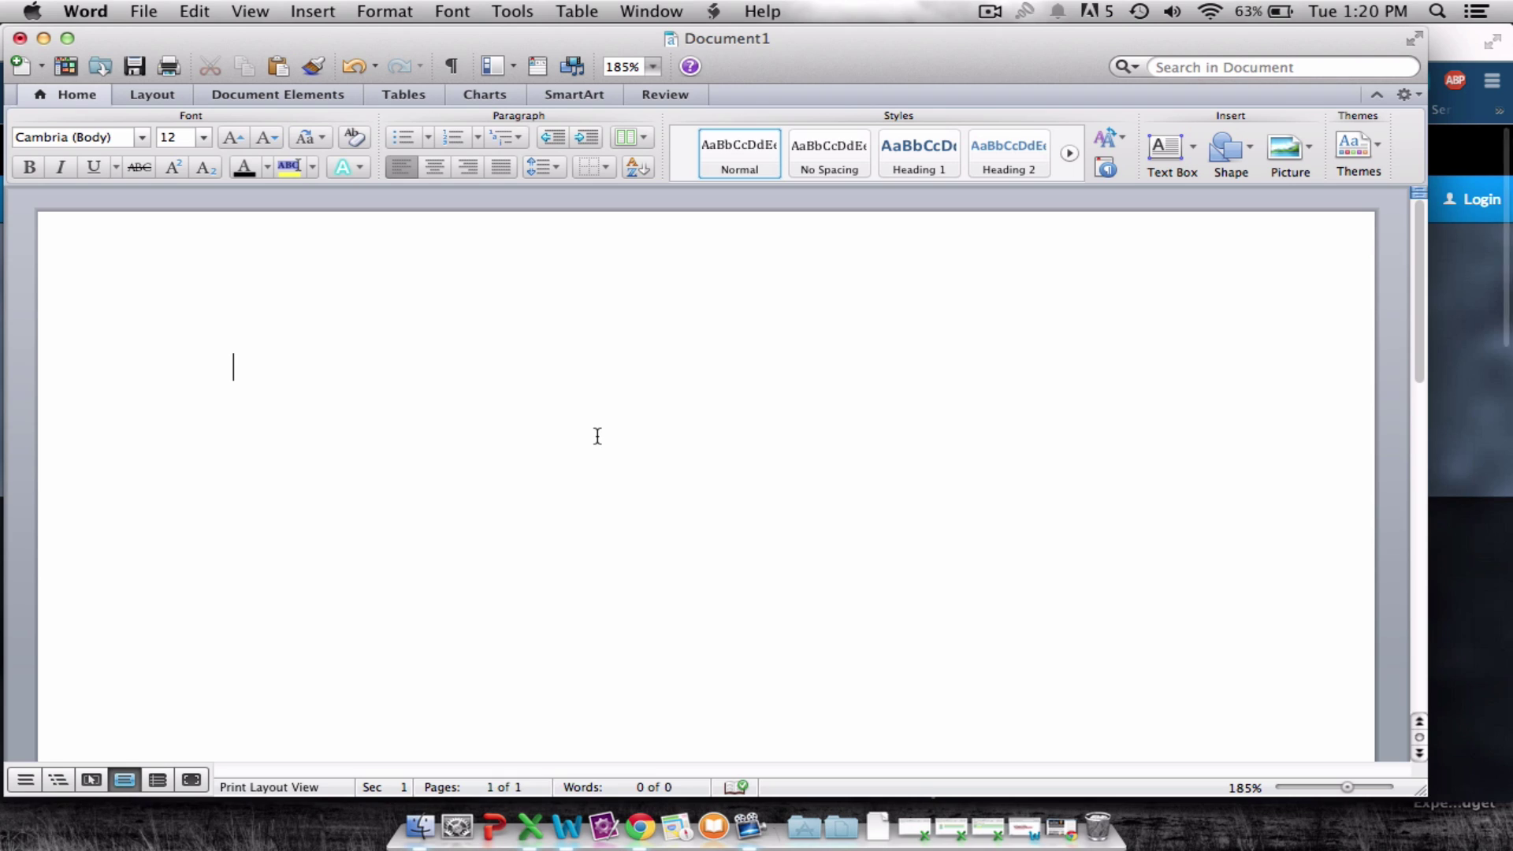
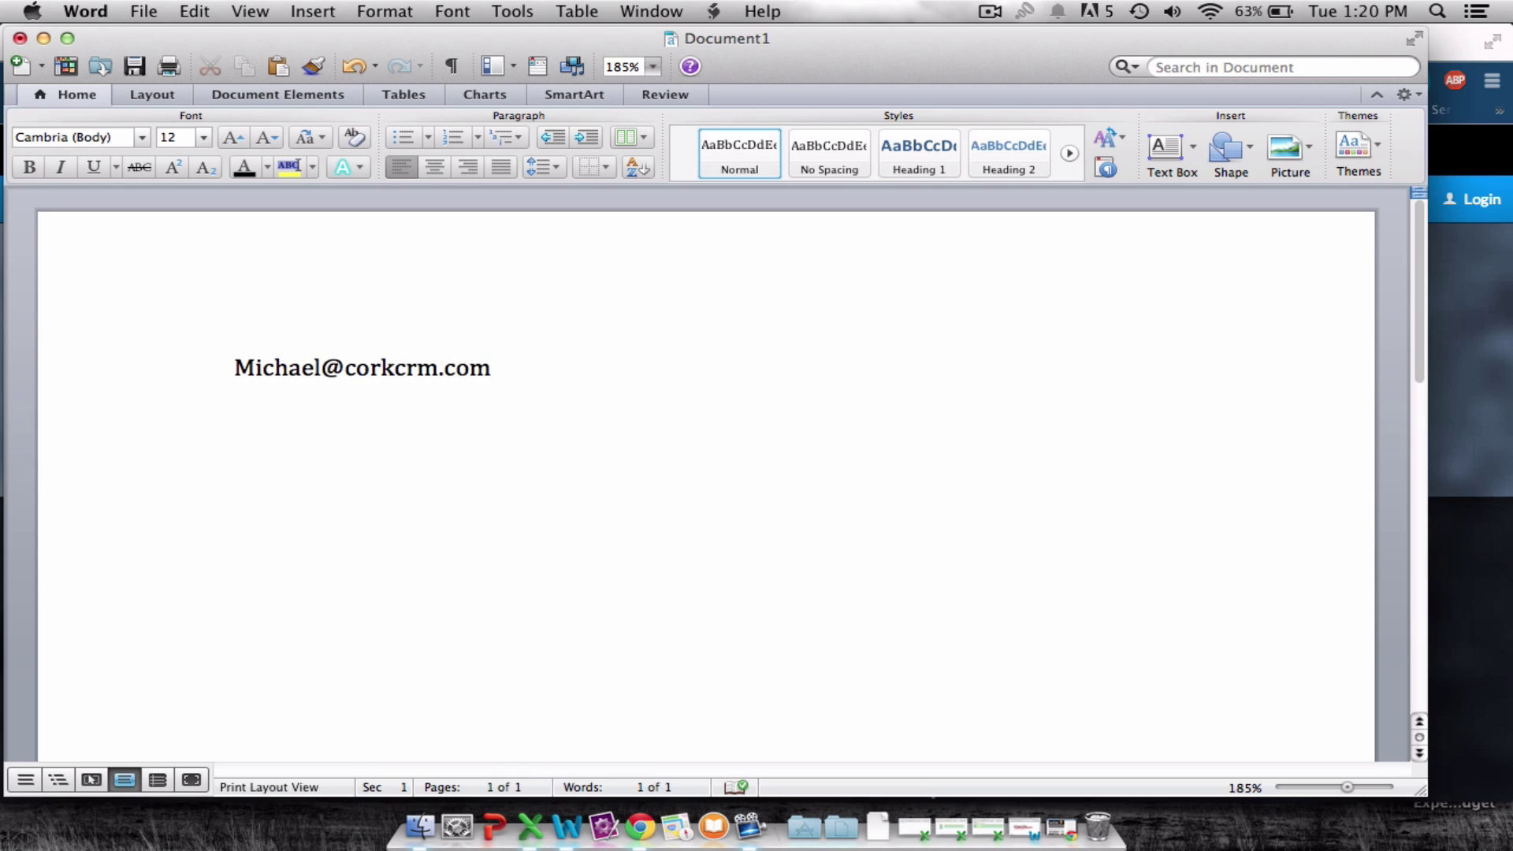
# Note the CorkCRM contact's e-mail address and Corkcrm.com on separate lines in Word.
pyautogui.press('Return')
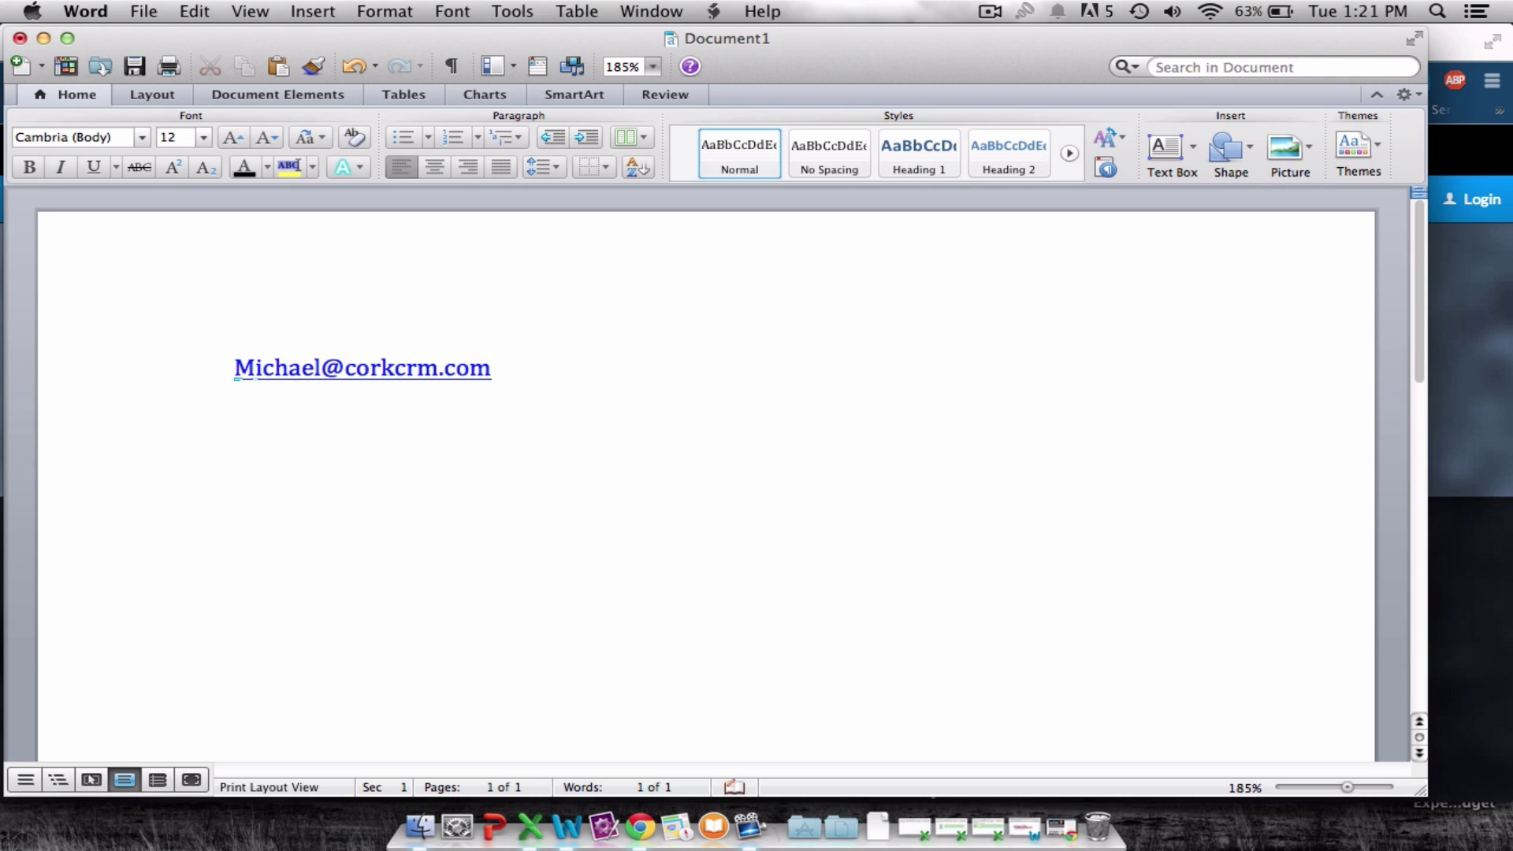
pyautogui.write('ht')
pyautogui.write('corkcrm.com')
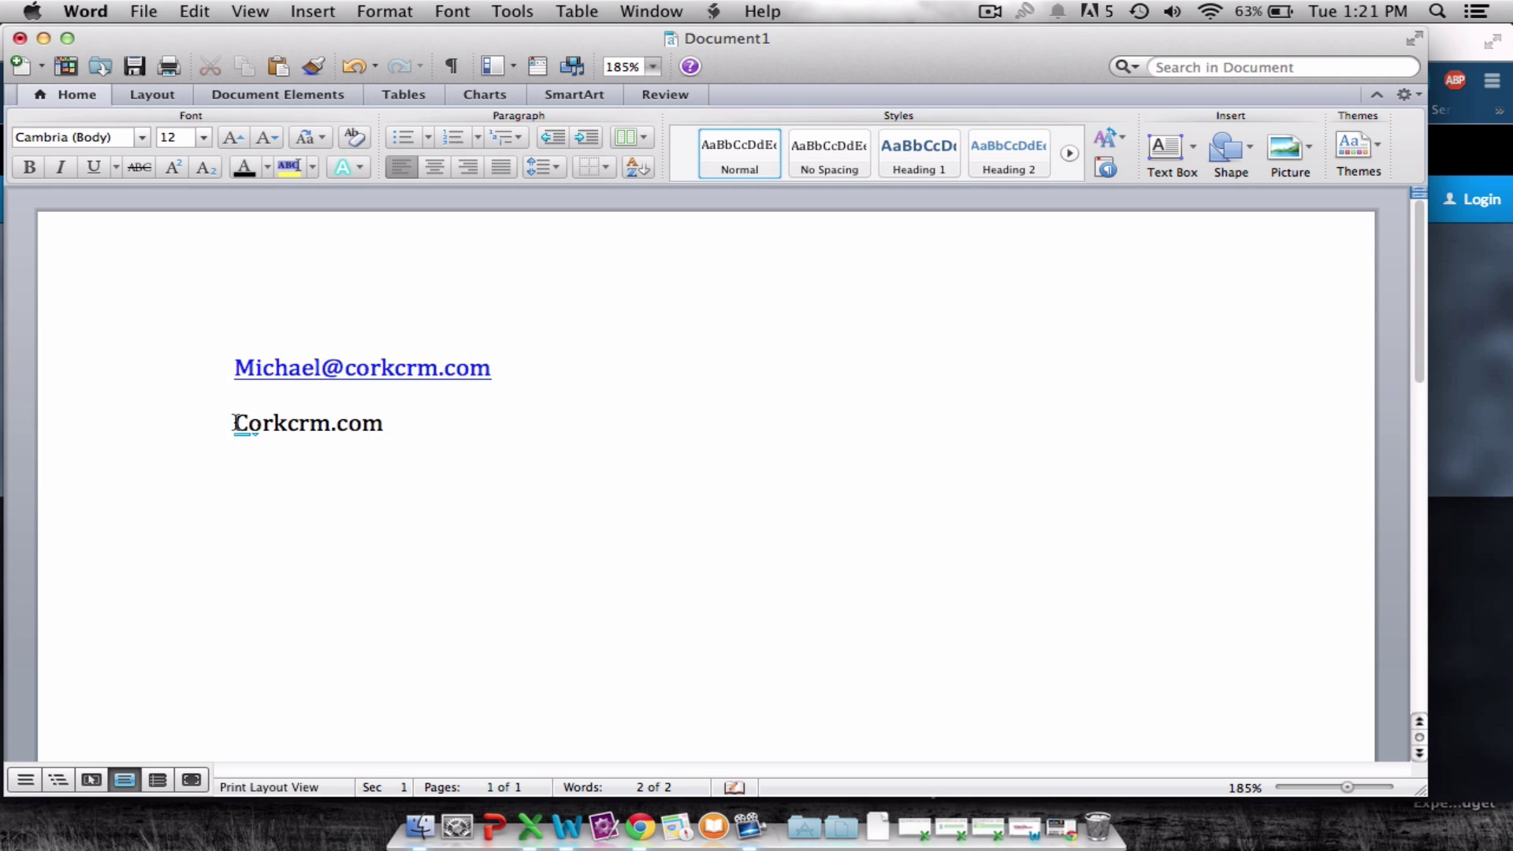
pyautogui.click(1455, 396)
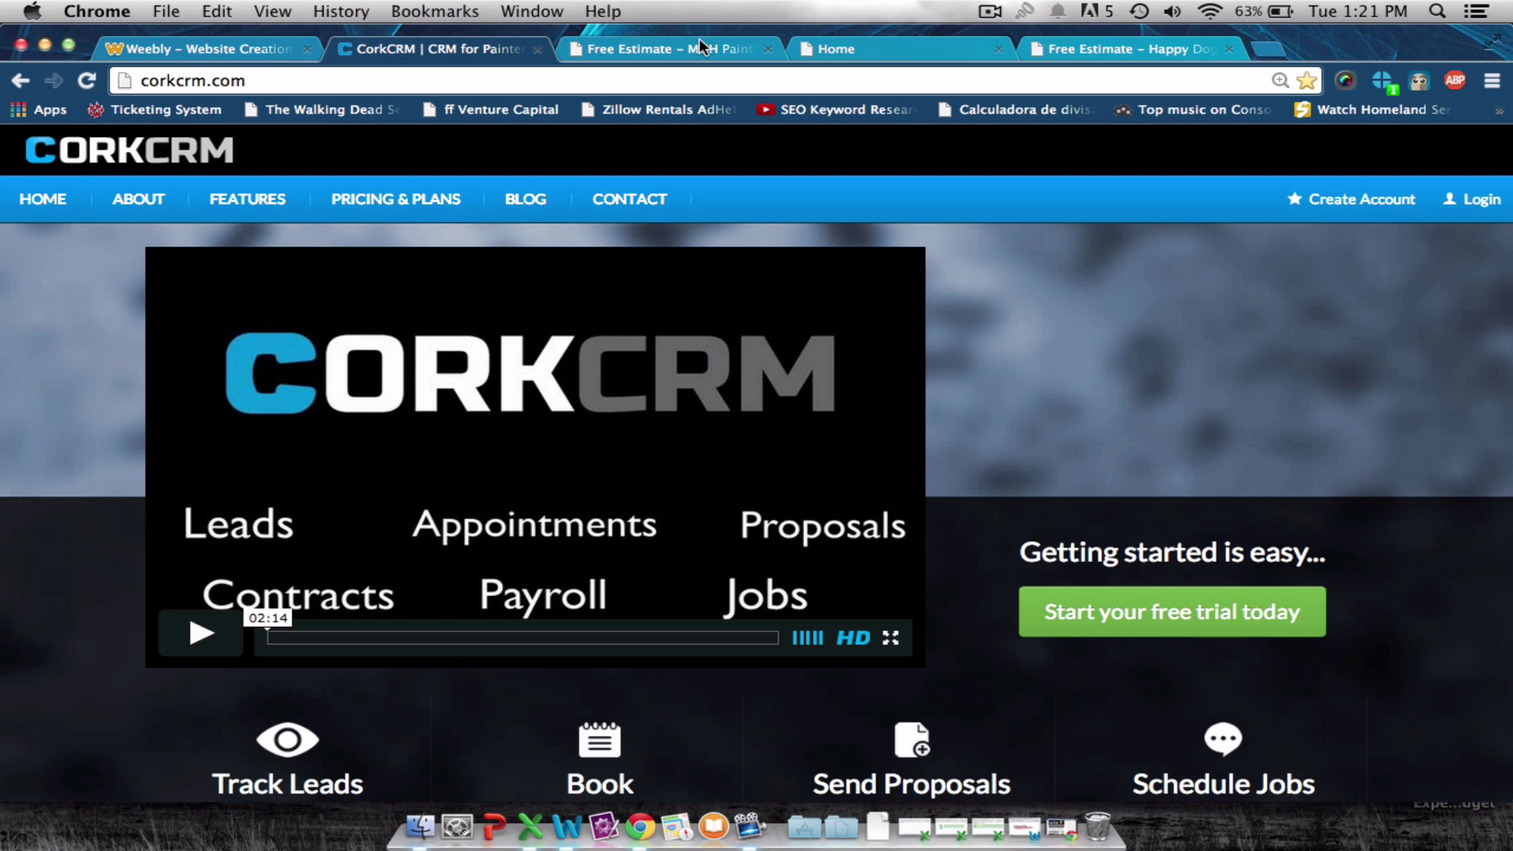
# Review the MDH Painting Free Estimate form with its Name, Phone, Address and Email fields.
pyautogui.click(696, 52)
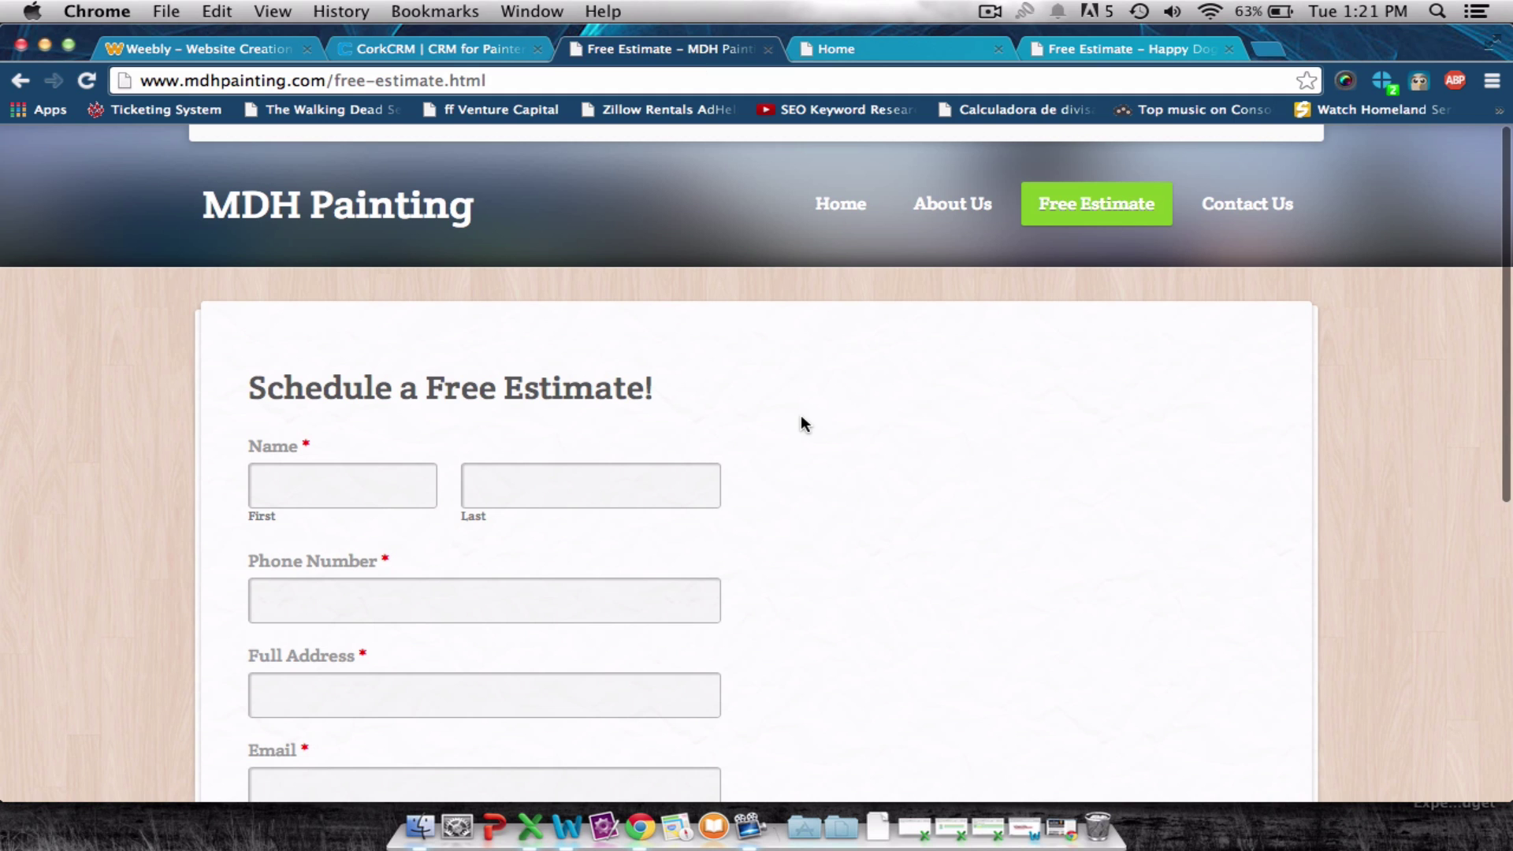
pyautogui.scroll(1, 801, 424)
pyautogui.scroll(-1, 801, 418)
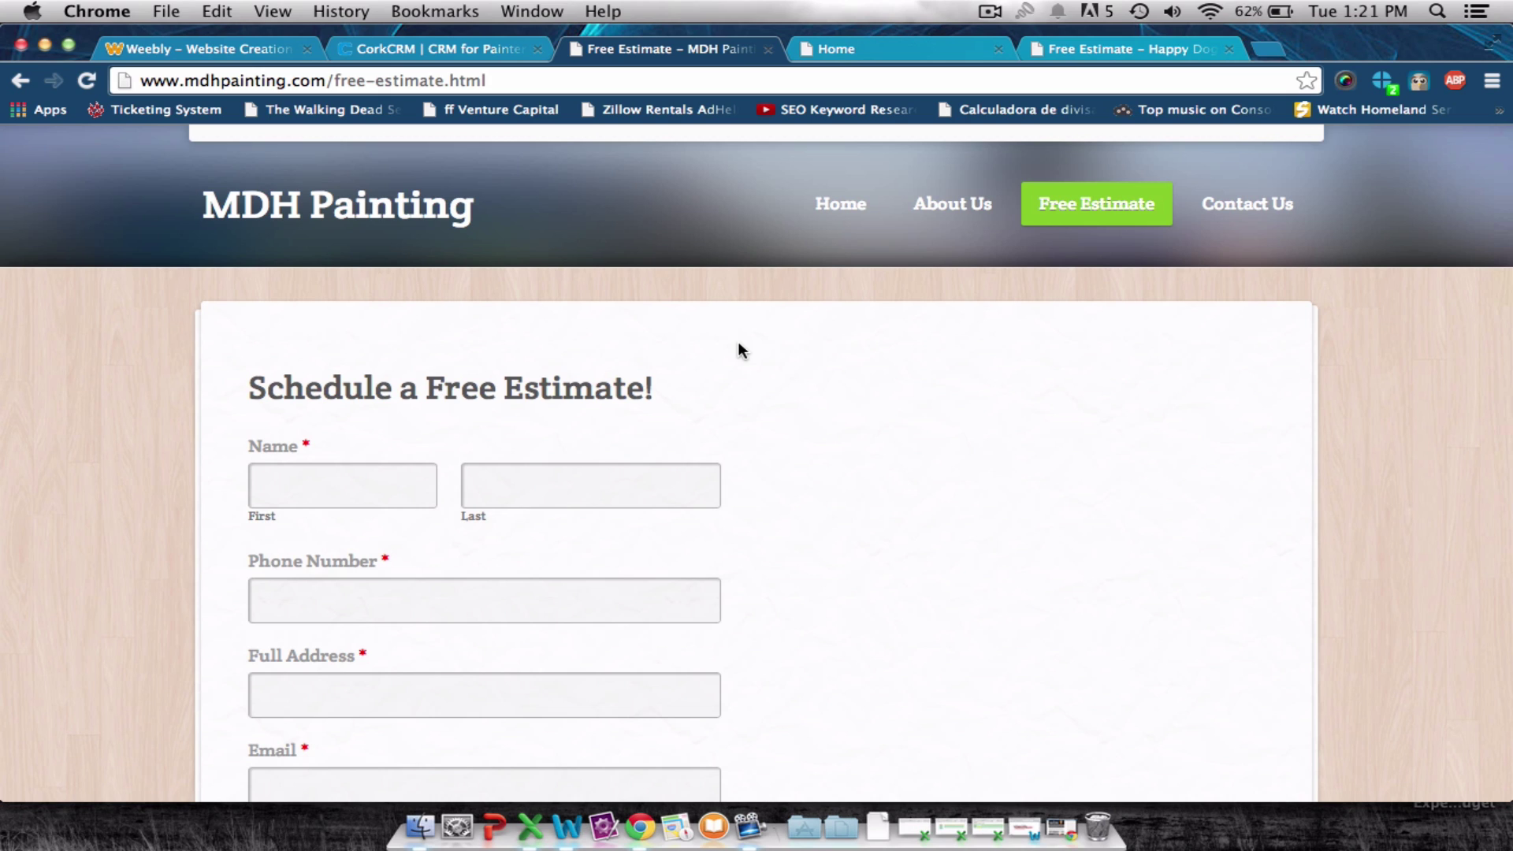
pyautogui.click(566, 828)
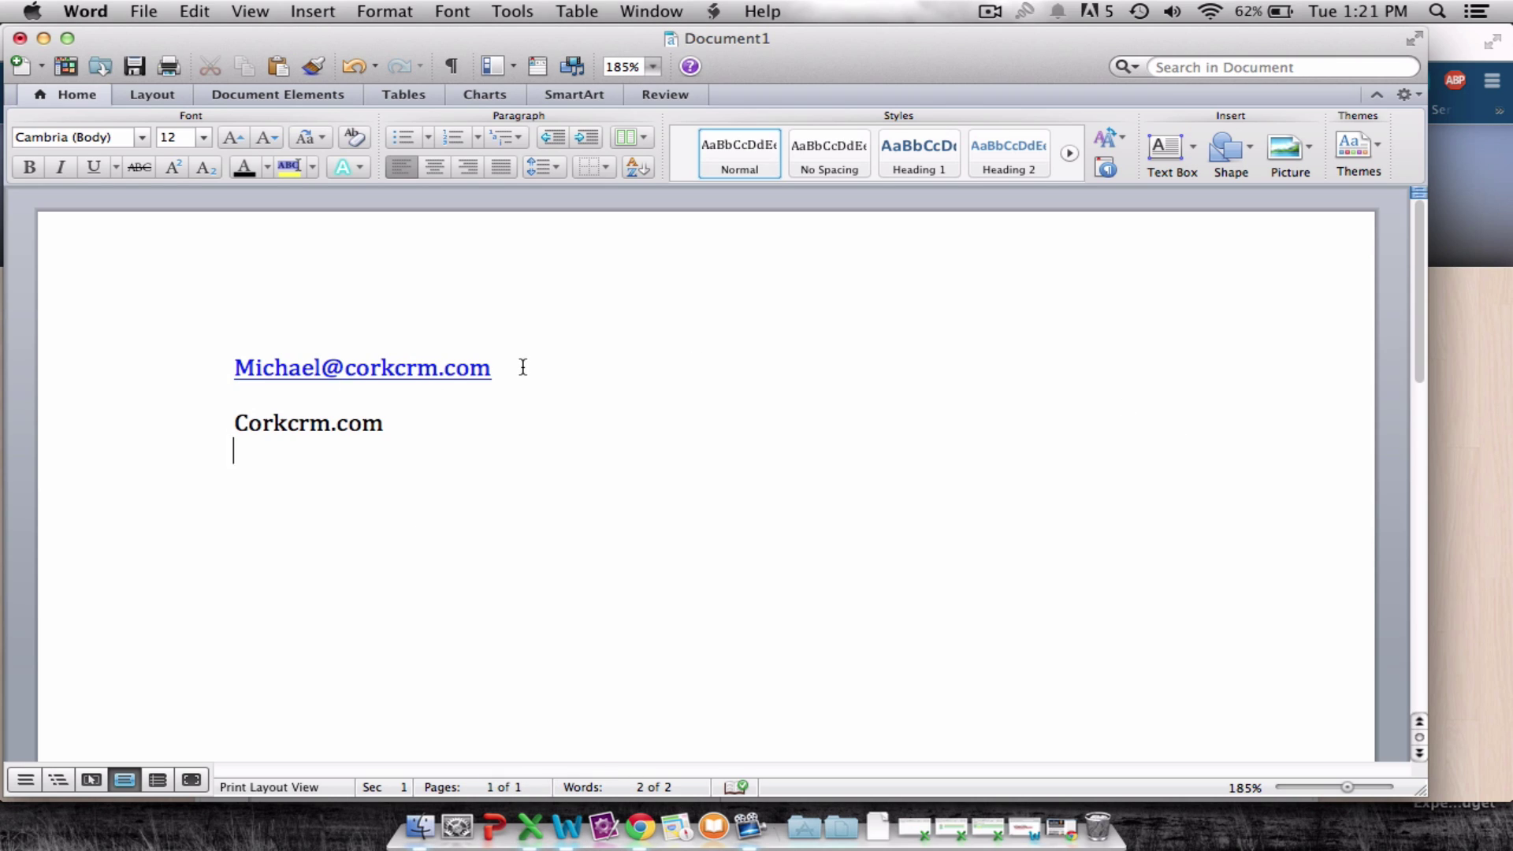
# Add MDH Painting's contact e-mail address on a new line below Corkcrm.com.
pyautogui.click(439, 430)
pyautogui.press('Return')
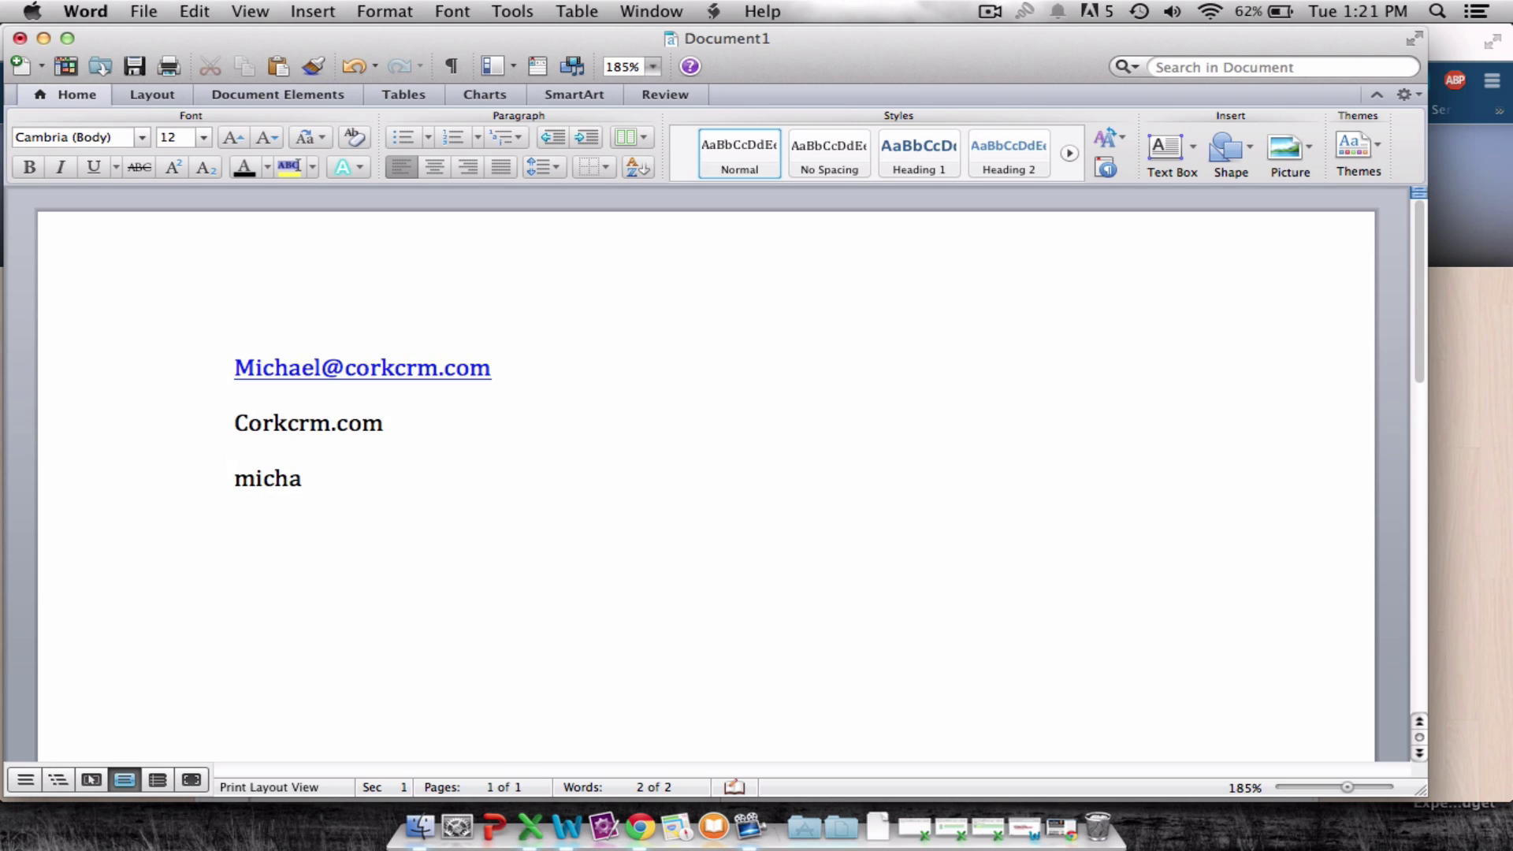
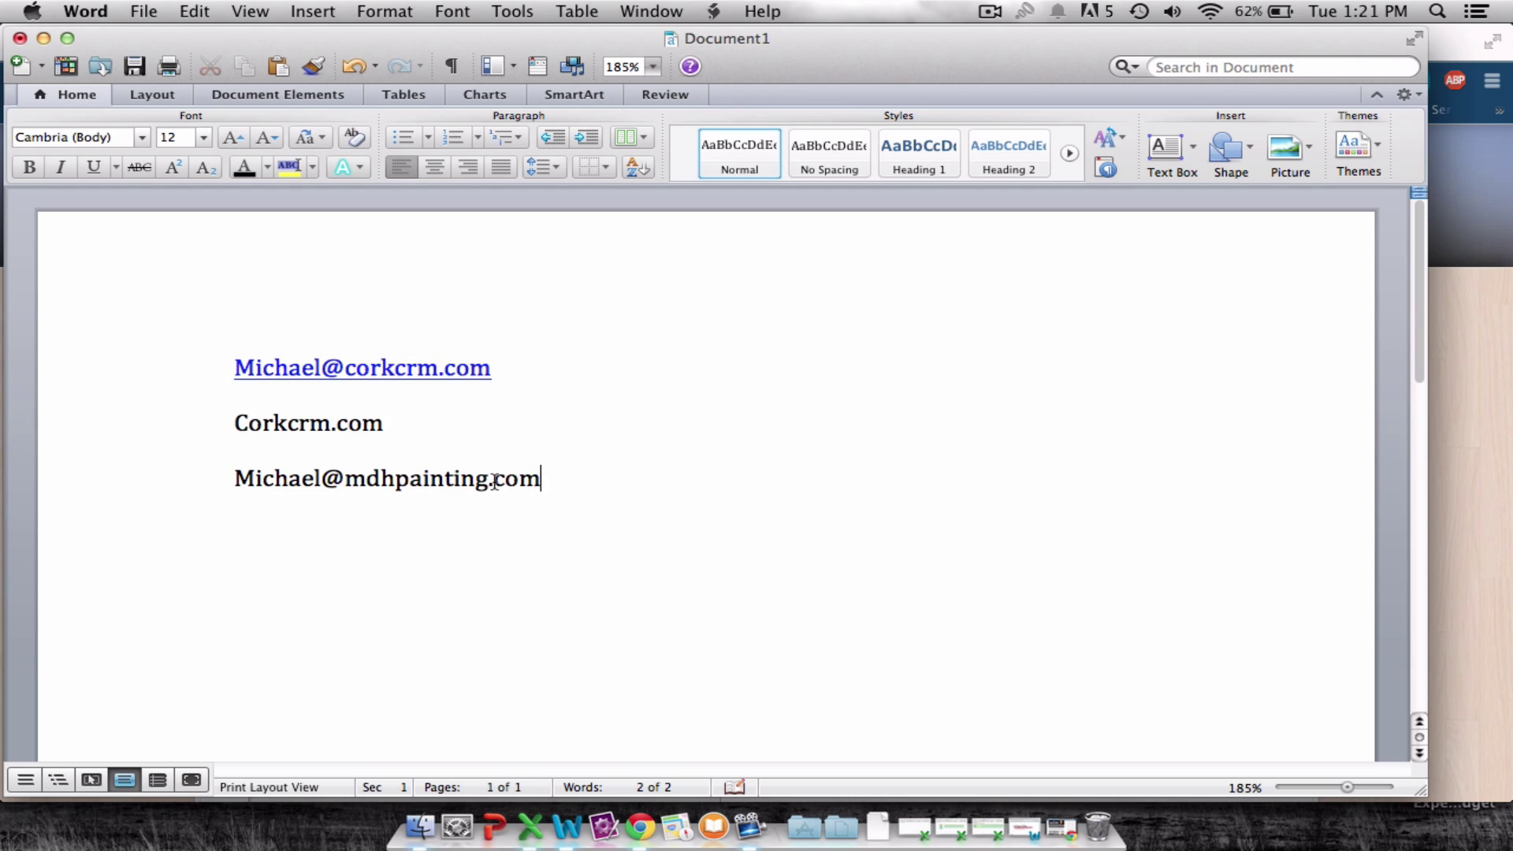
pyautogui.press('Return')
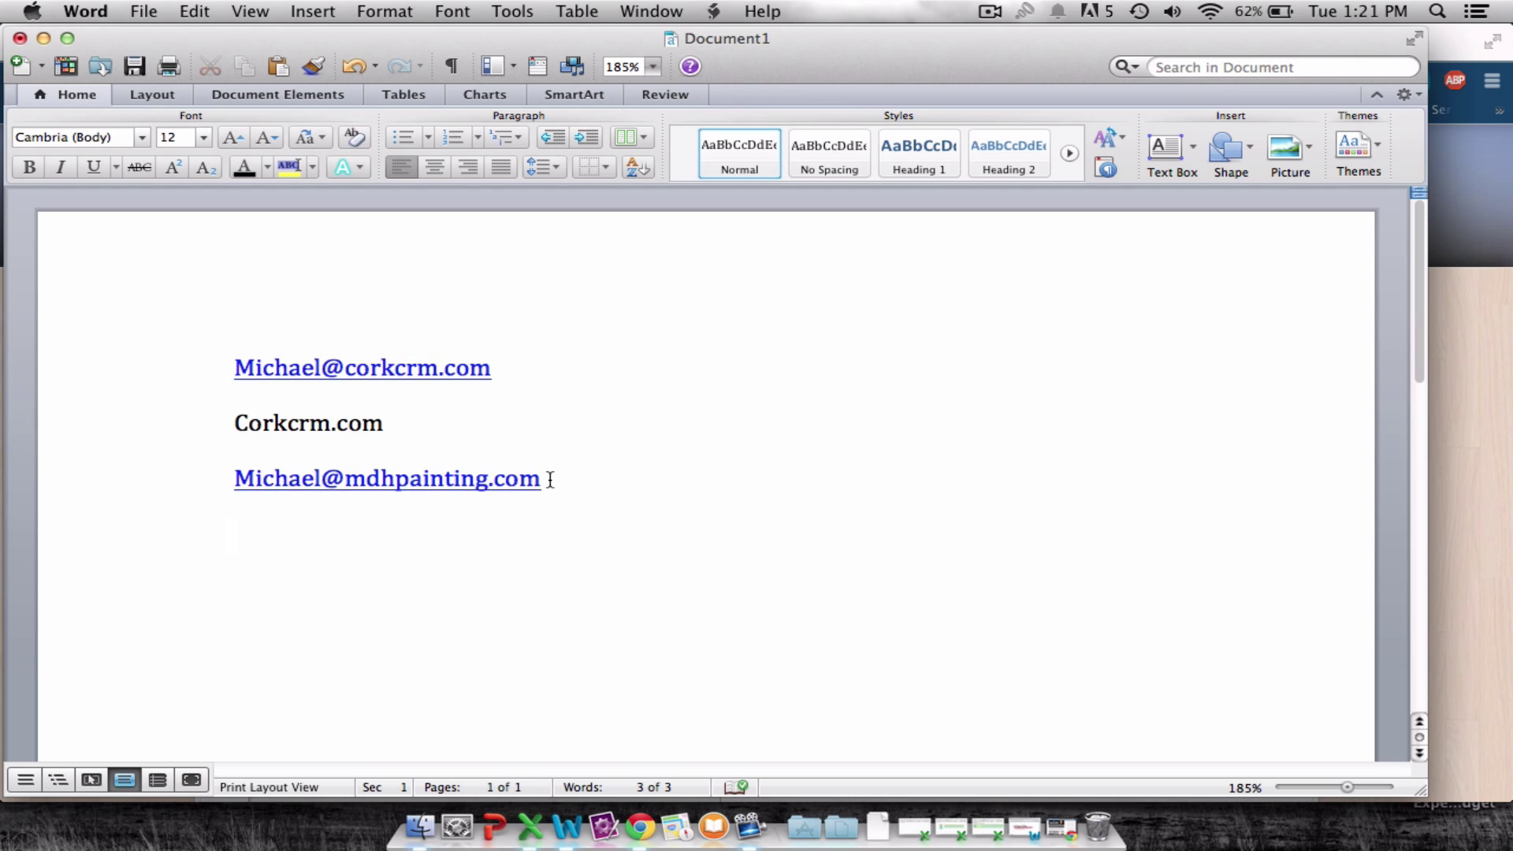
pyautogui.click(1474, 533)
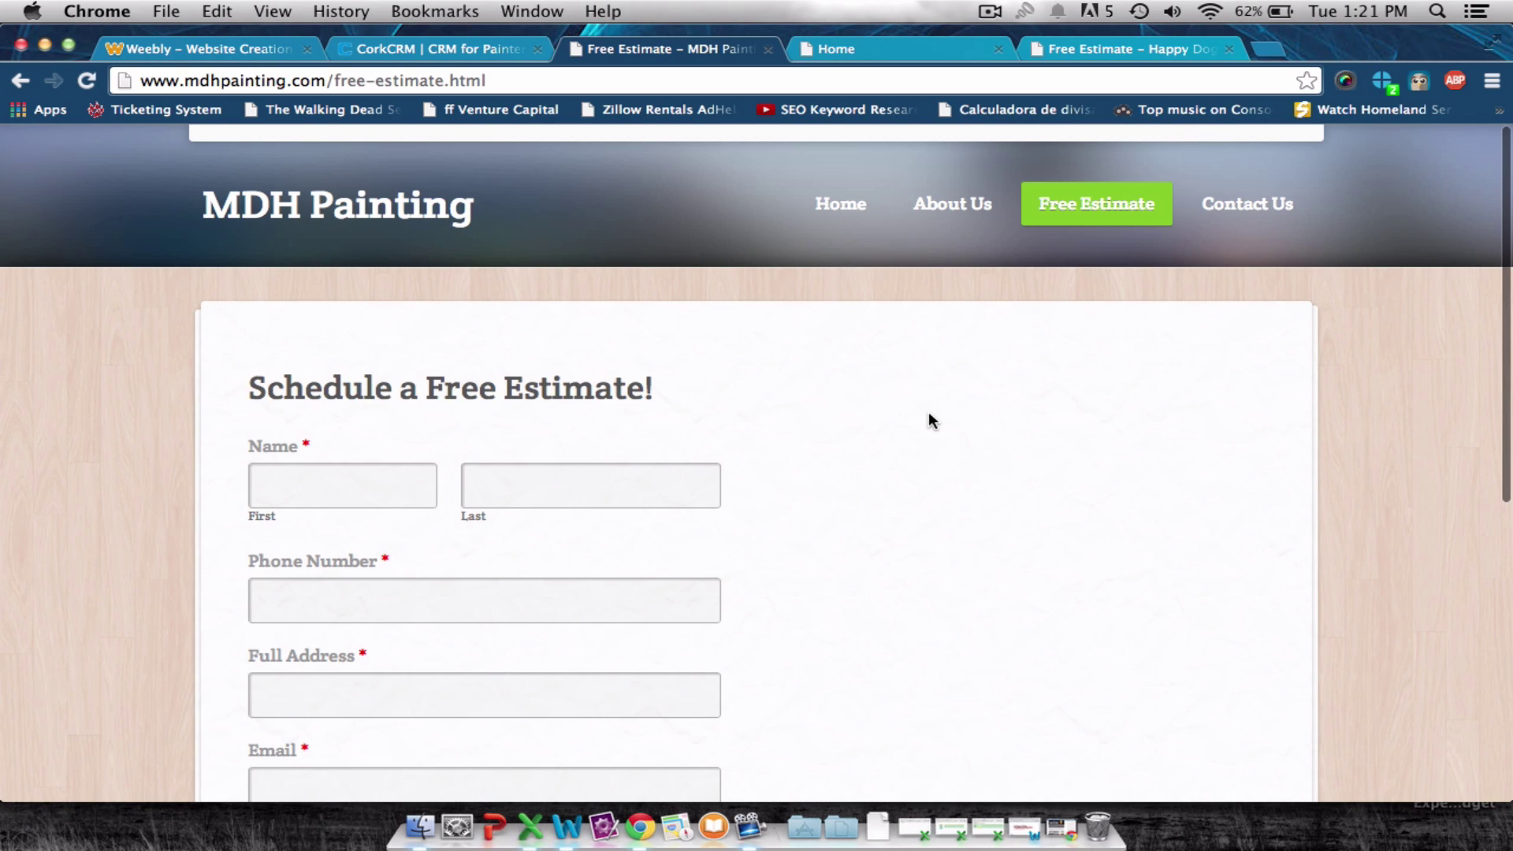